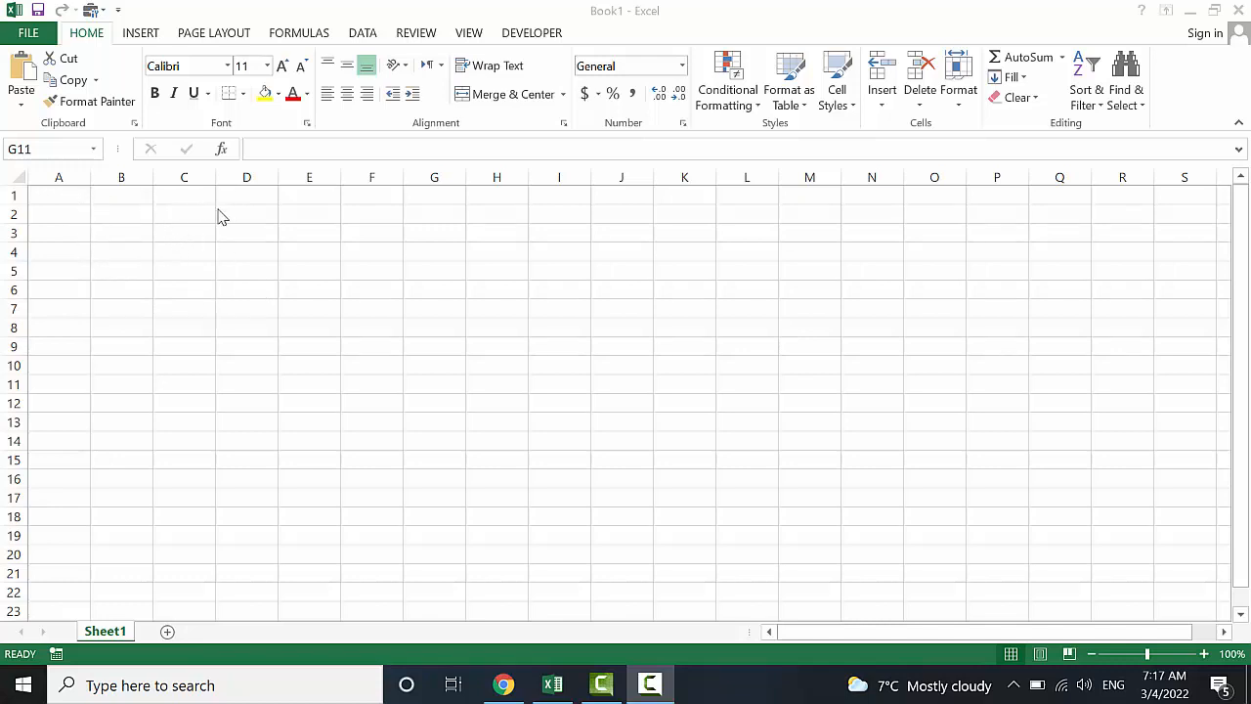
Select A1:H95 and give the block a solid dark blue fill
{"action": "left_click", "coordinate": [354, 215]}
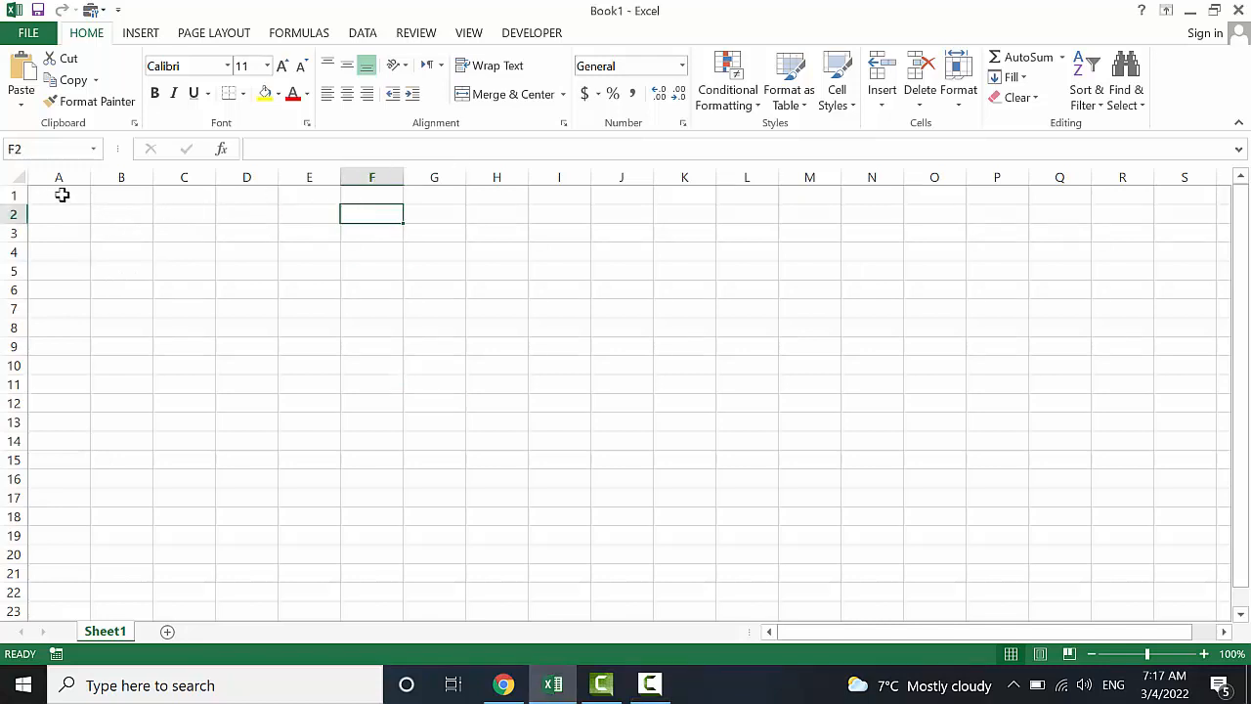
{"action": "left_click_drag", "start_coordinate": [61, 194], "coordinate": [516, 578]}
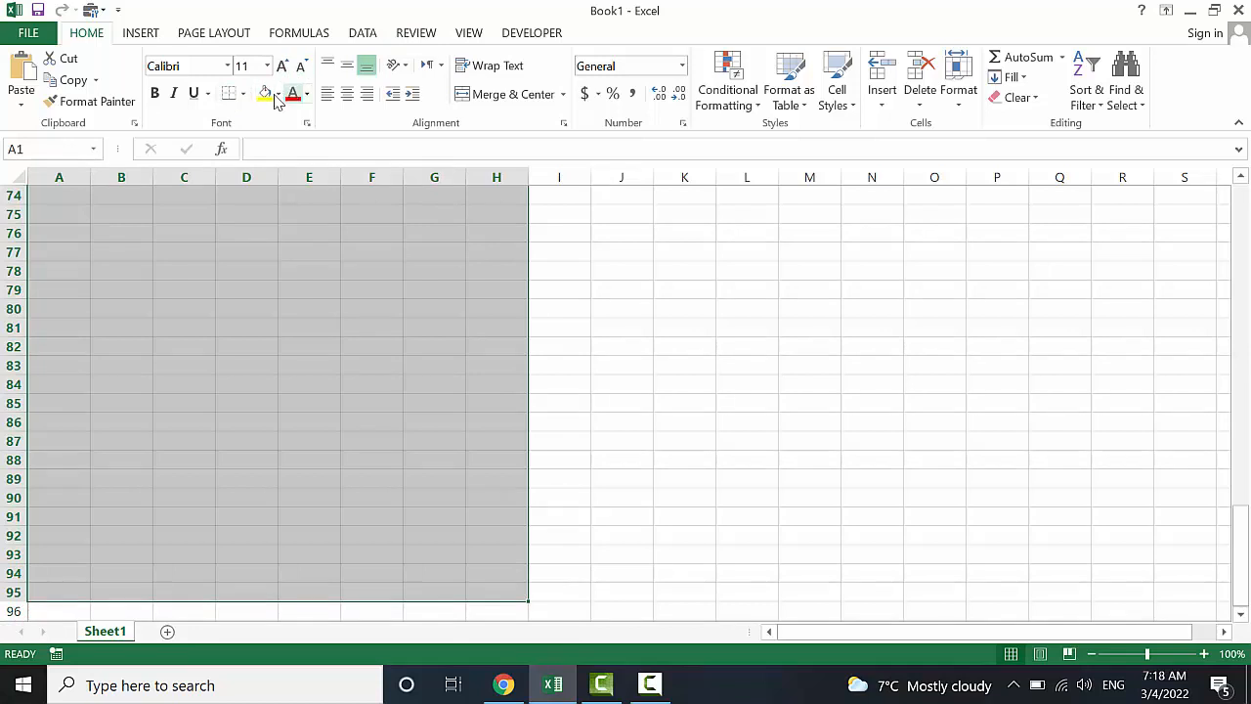
{"action": "left_click", "coordinate": [279, 94]}
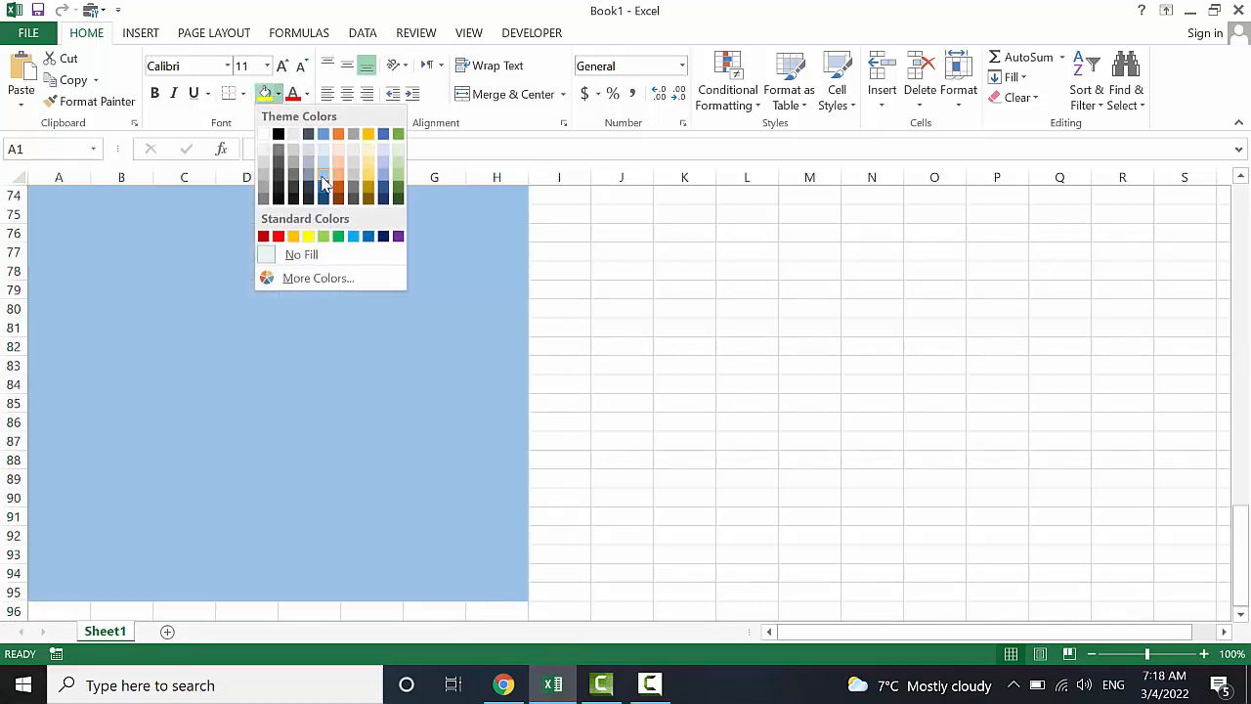
{"action": "left_click", "coordinate": [324, 190]}
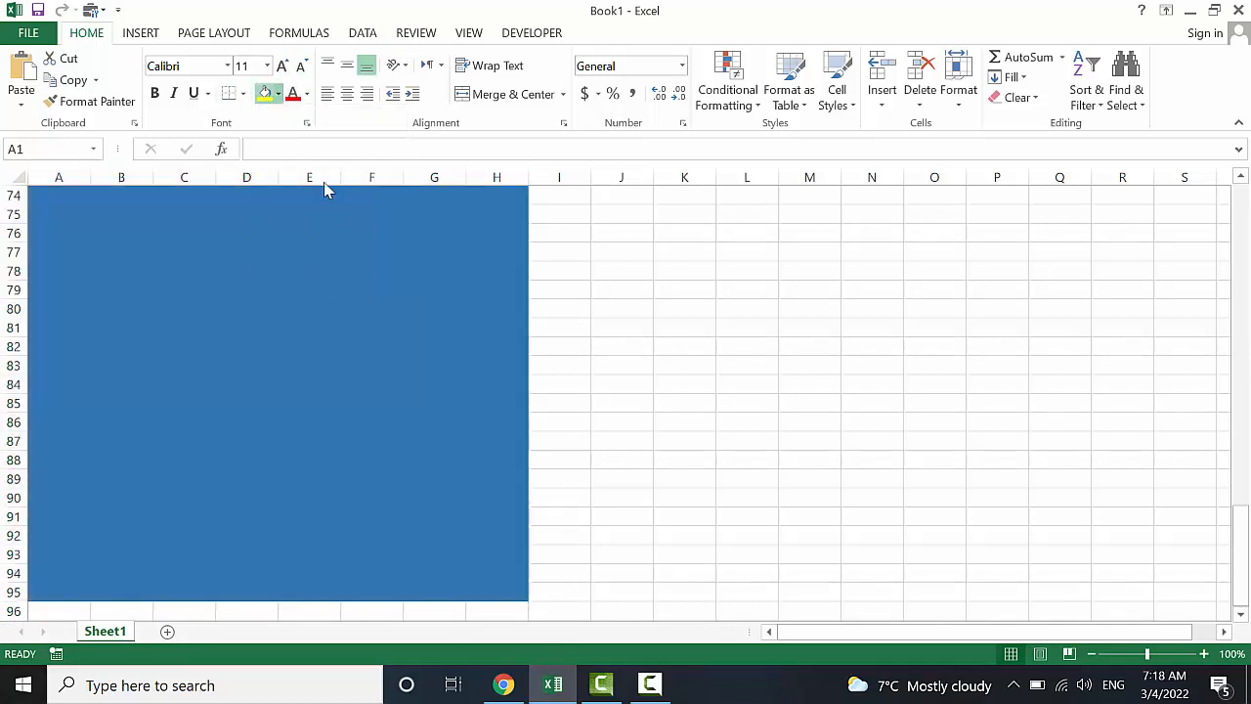
{"action": "scroll", "coordinate": [431, 362], "scroll_direction": "up", "scroll_amount": 20}
{"action": "scroll", "coordinate": [431, 362], "scroll_direction": "down", "scroll_amount": 5}
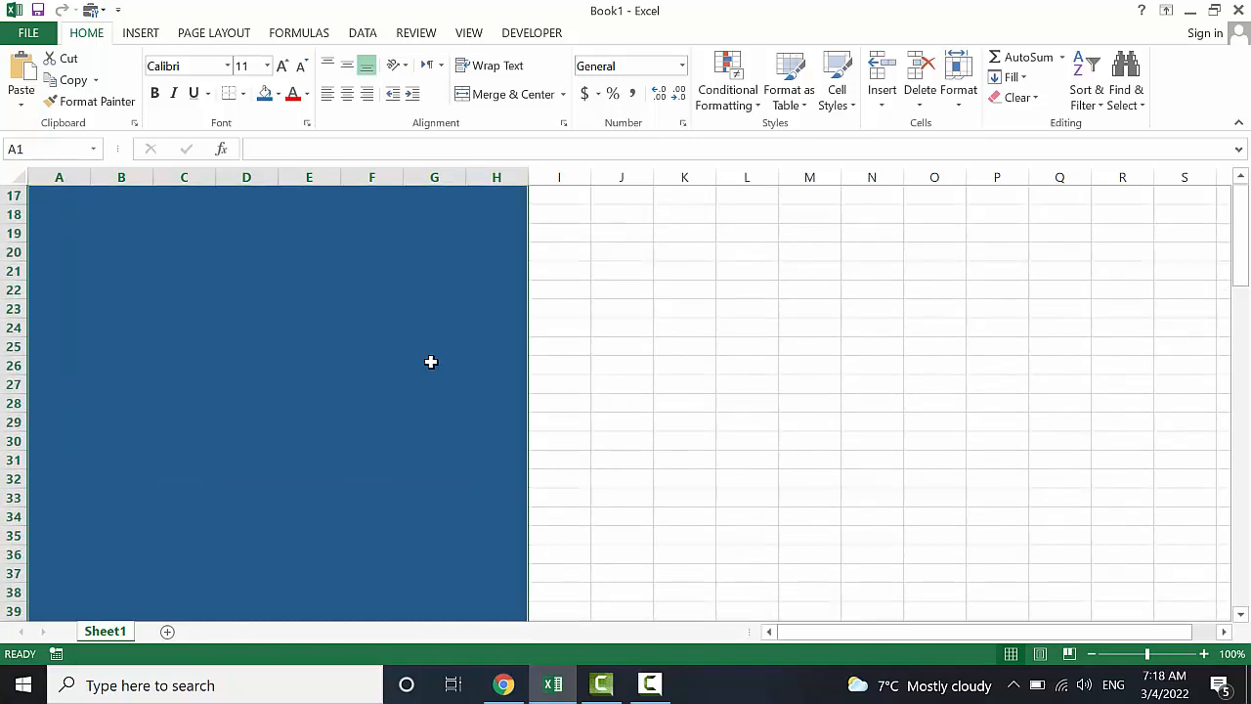
{"action": "scroll", "coordinate": [431, 362], "scroll_direction": "up", "scroll_amount": 3}
{"action": "left_click", "coordinate": [350, 331]}
{"action": "scroll", "coordinate": [352, 335], "scroll_direction": "up", "scroll_amount": 3}
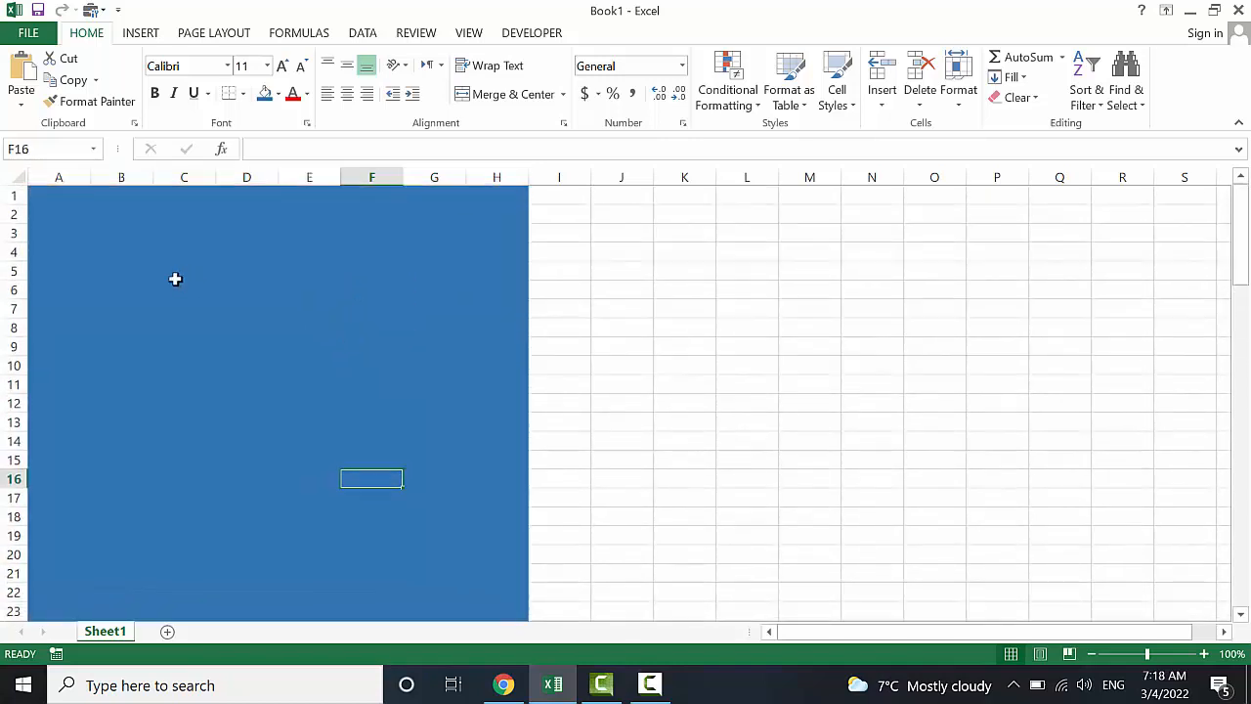
{"action": "left_click", "coordinate": [525, 287]}
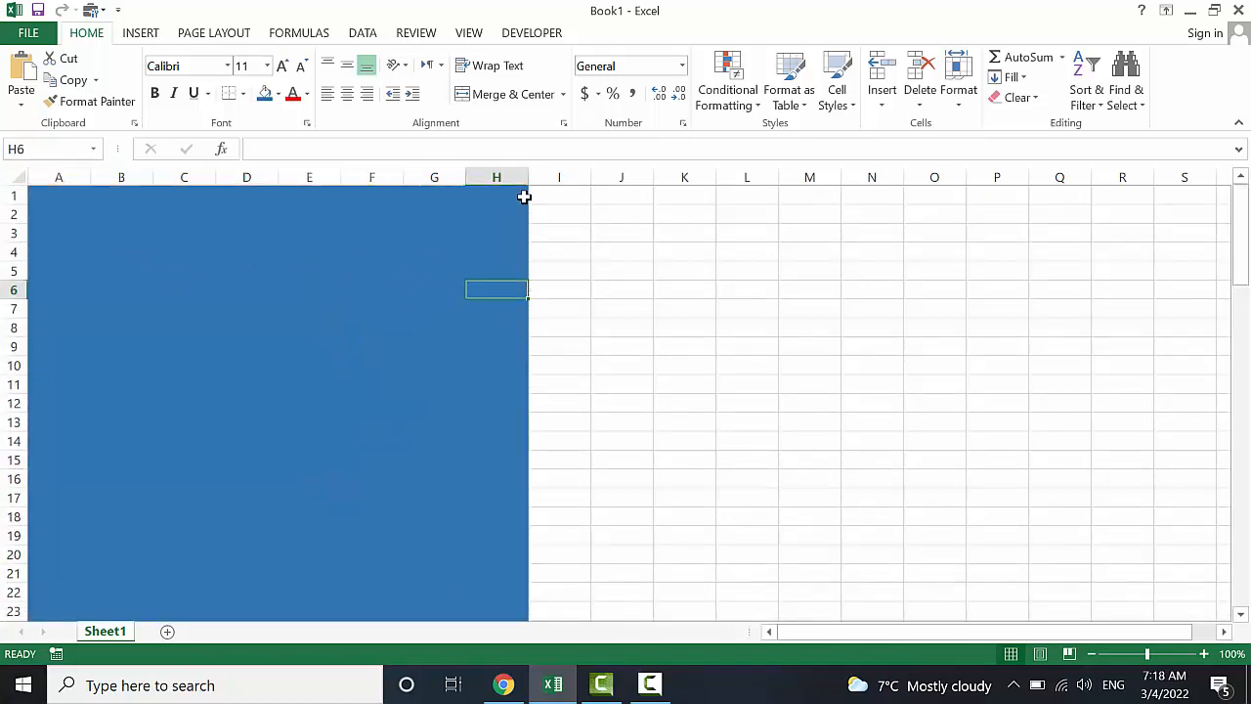
Widen column H, undoing an accidental move of cell C3
{"action": "left_click_drag", "start_coordinate": [528, 176], "coordinate": [649, 176]}
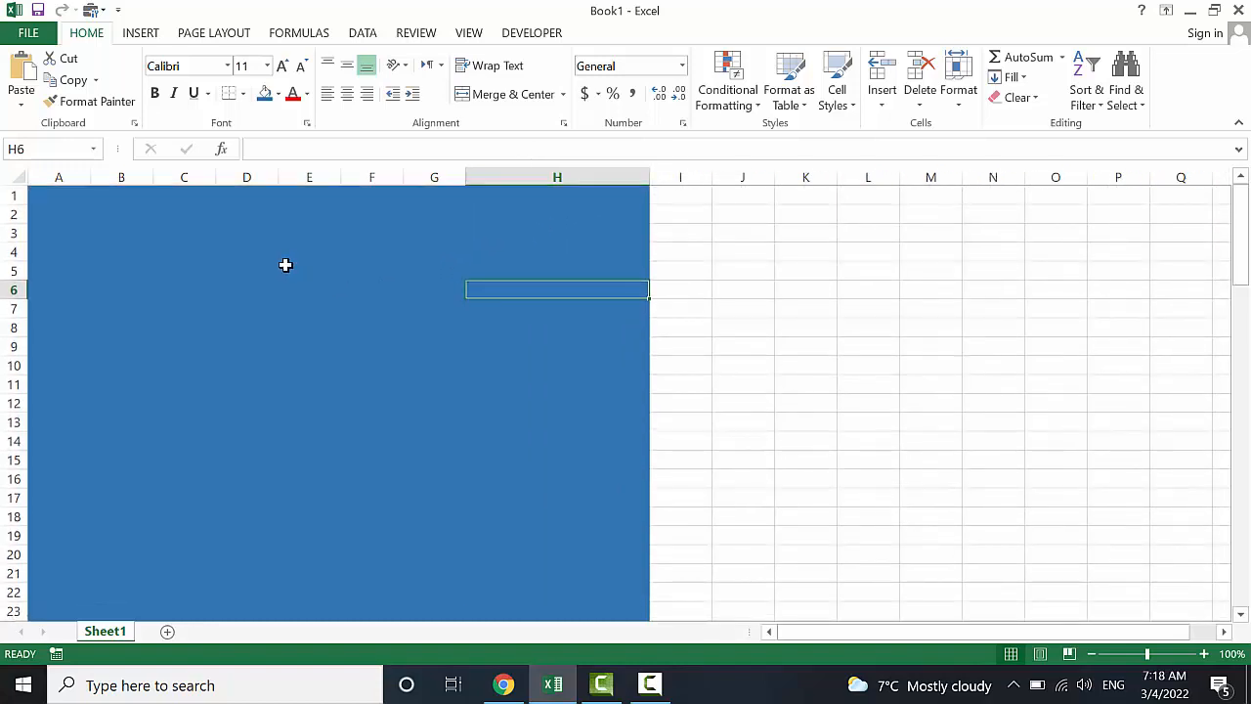
{"action": "left_click", "coordinate": [227, 248]}
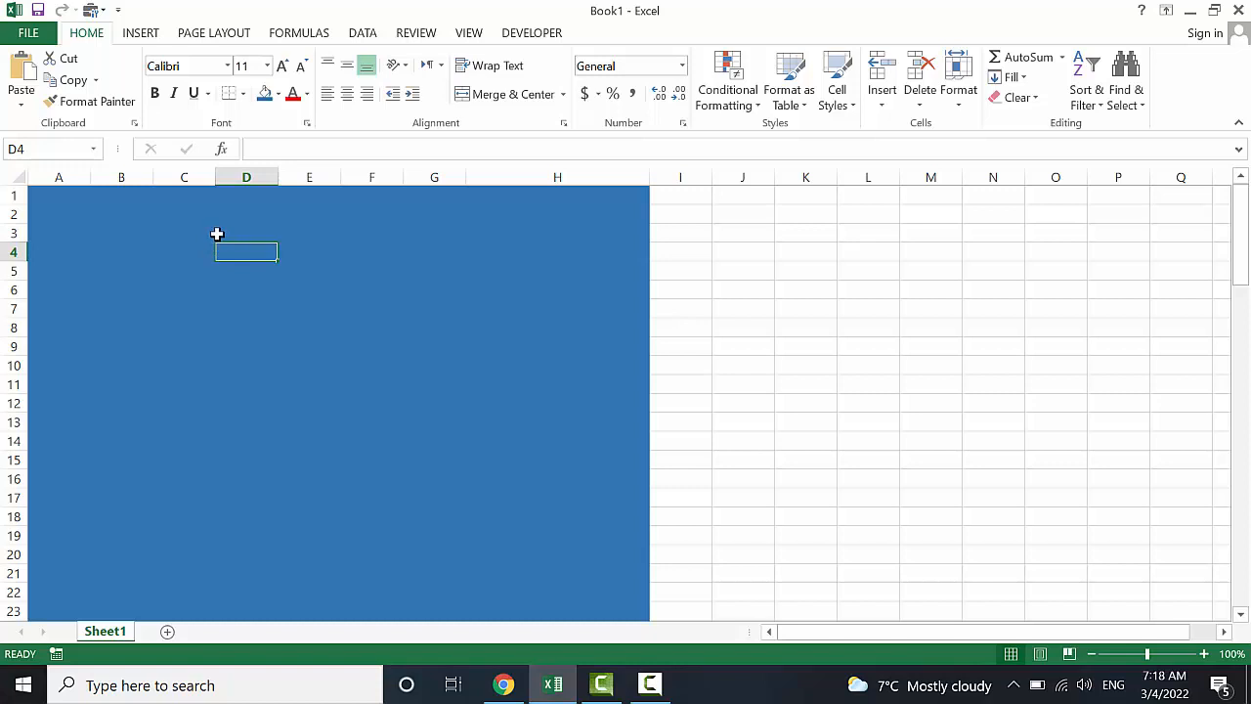
{"action": "left_click", "coordinate": [218, 233]}
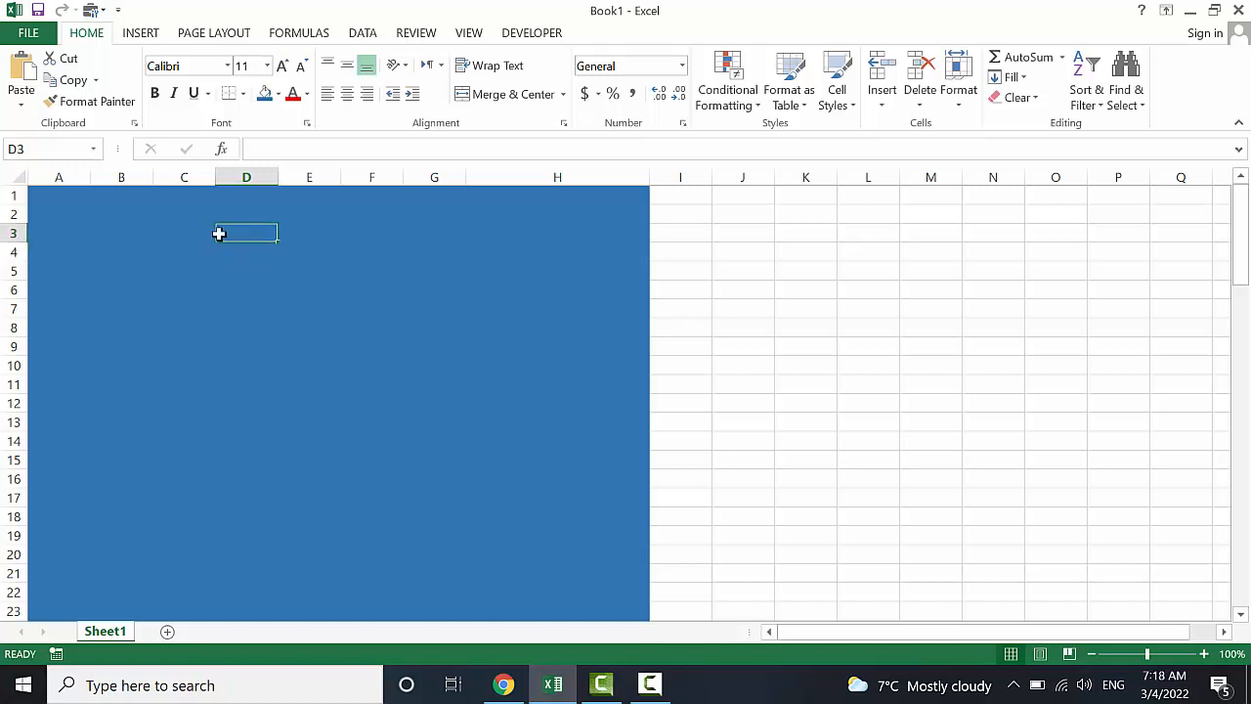
{"action": "type", "text": "I"}
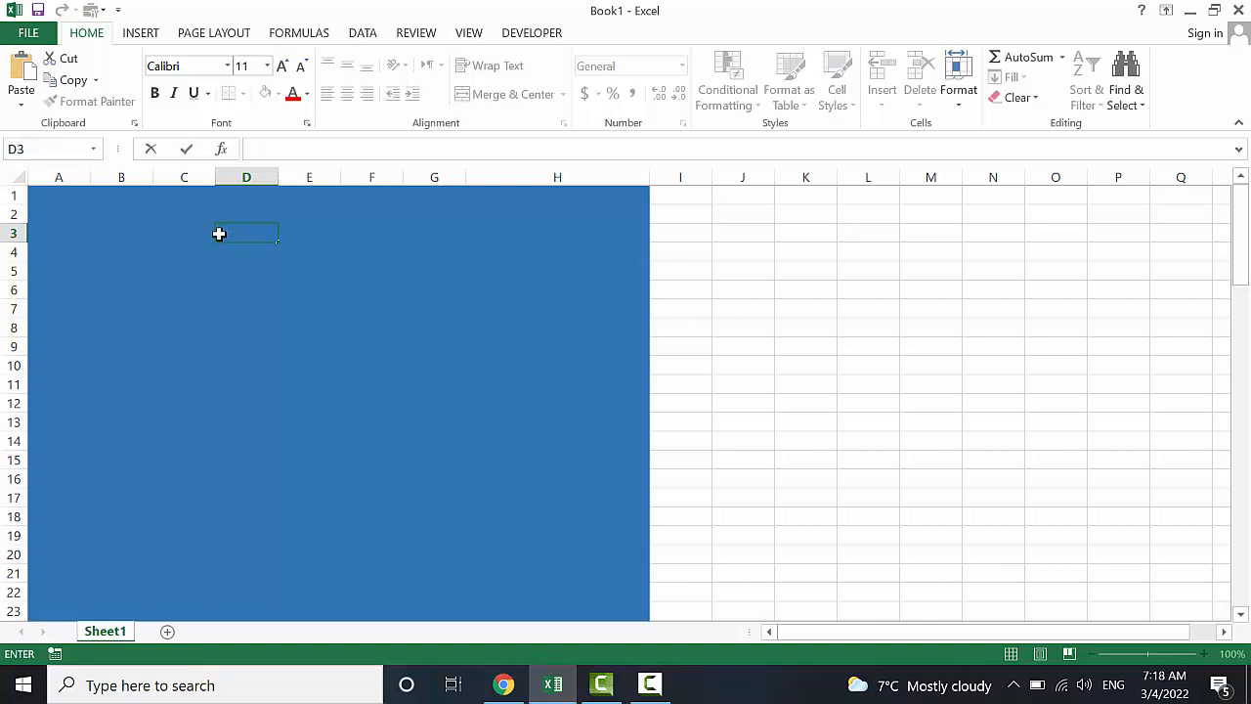
{"action": "left_click", "coordinate": [196, 225]}
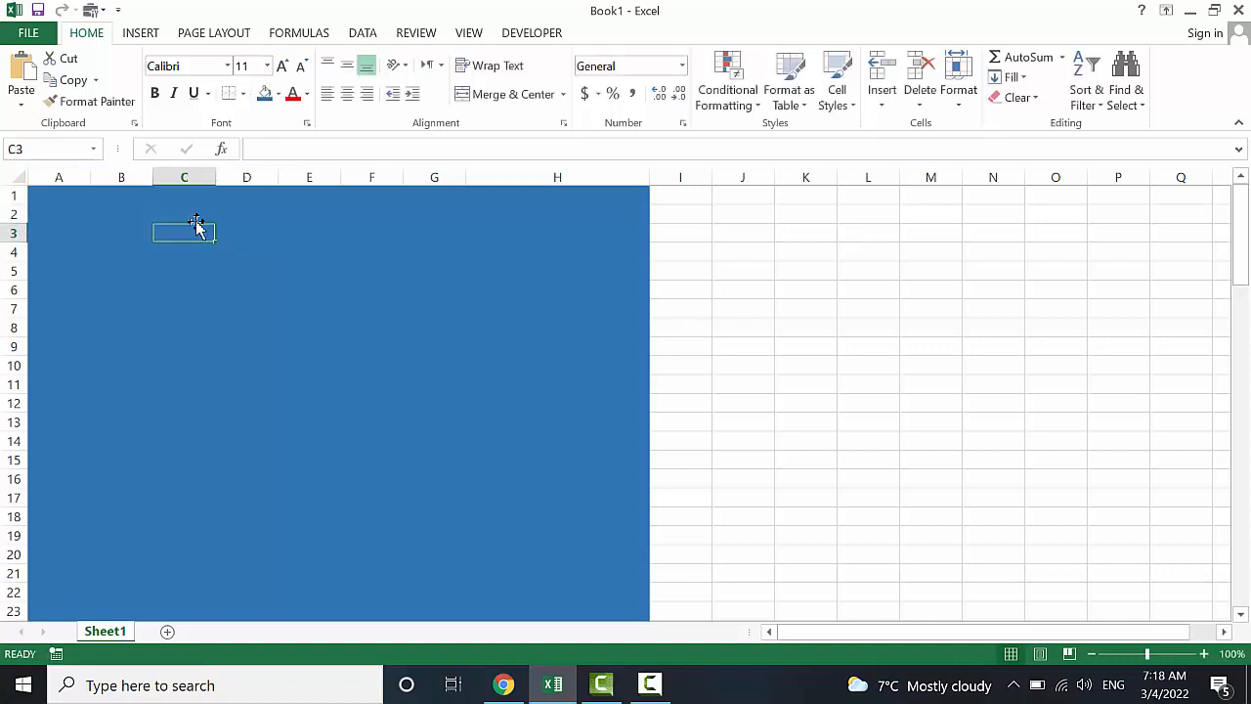
{"action": "left_click_drag", "start_coordinate": [196, 224], "coordinate": [322, 235]}
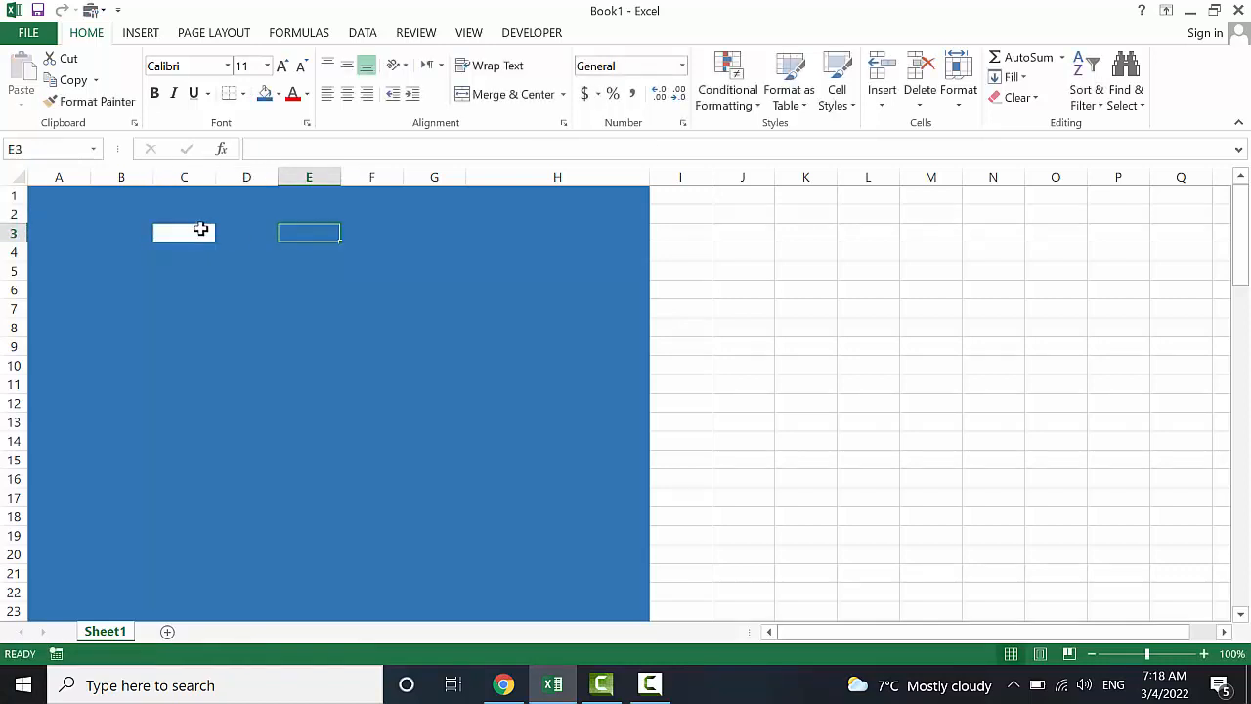
{"action": "key", "text": "ctrl+z"}
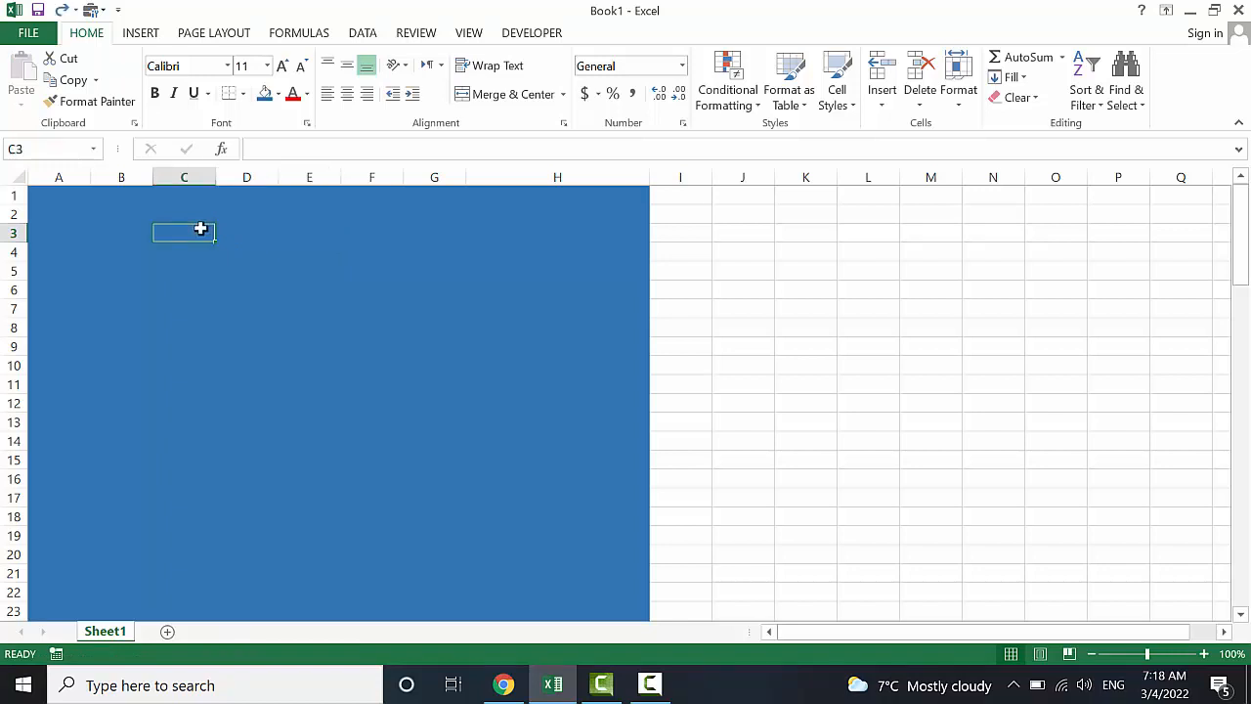
{"action": "left_click_drag", "start_coordinate": [209, 235], "coordinate": [395, 232]}
Merge C2:F3 and enter the title IT COMPUTER ACADEMY
{"action": "left_click", "coordinate": [163, 232]}
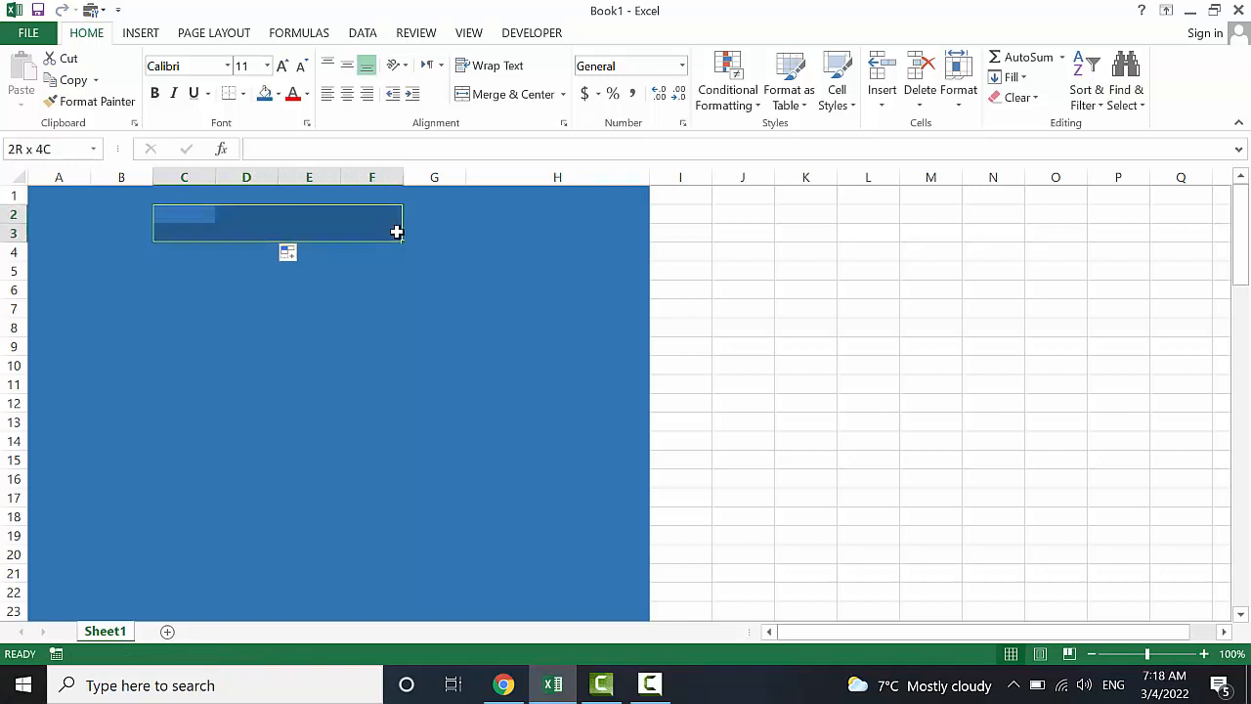
{"action": "left_click_drag", "start_coordinate": [396, 232], "coordinate": [396, 232]}
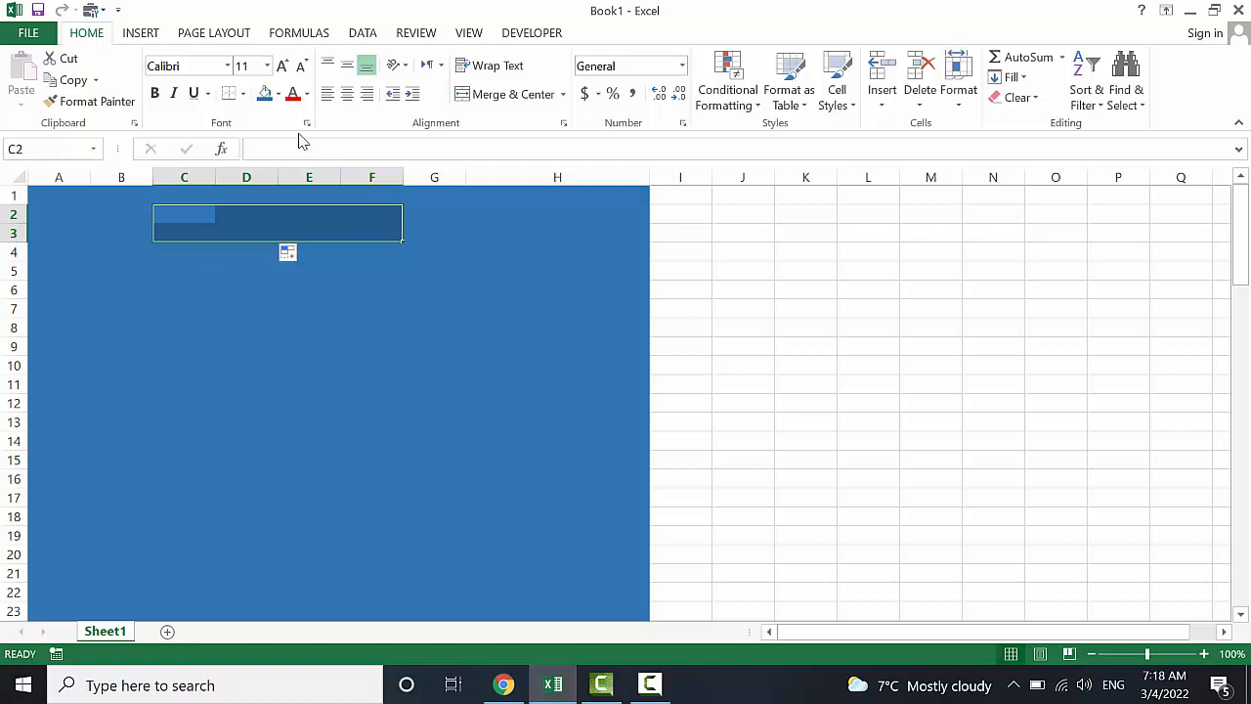
{"action": "left_click", "coordinate": [484, 96]}
{"action": "type", "text": "I"}
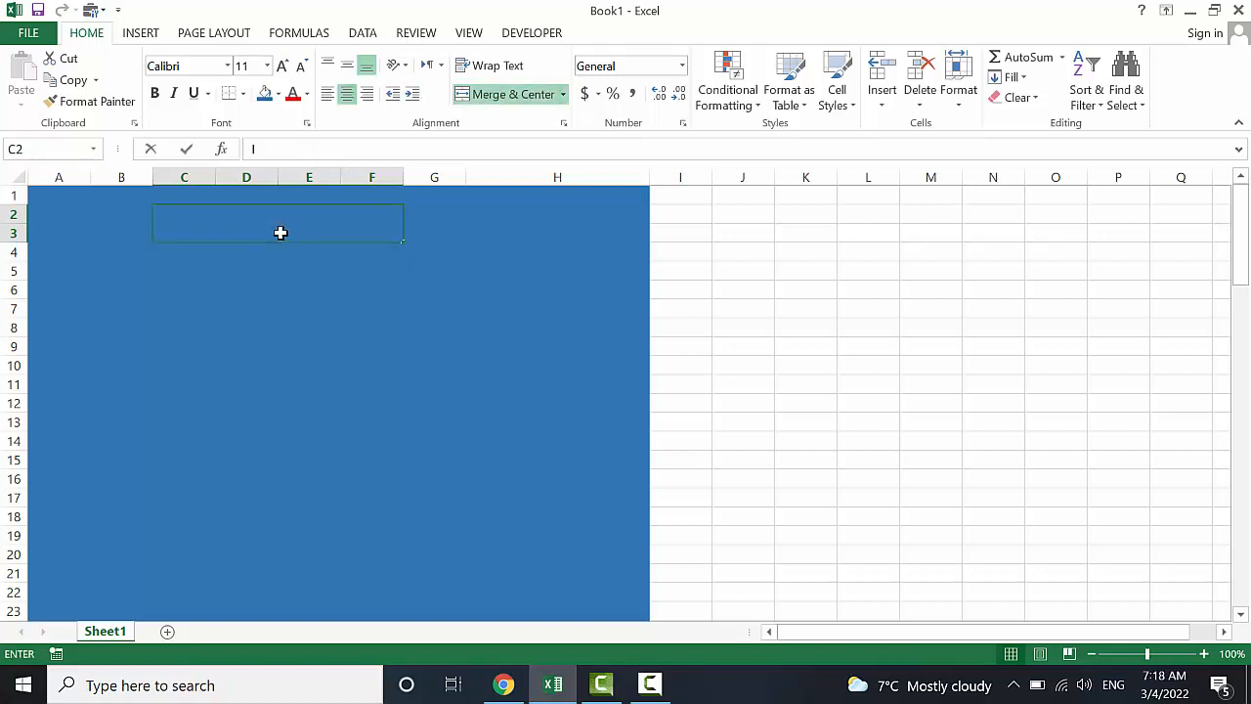
{"action": "type", "text": "T COMPUTE"}
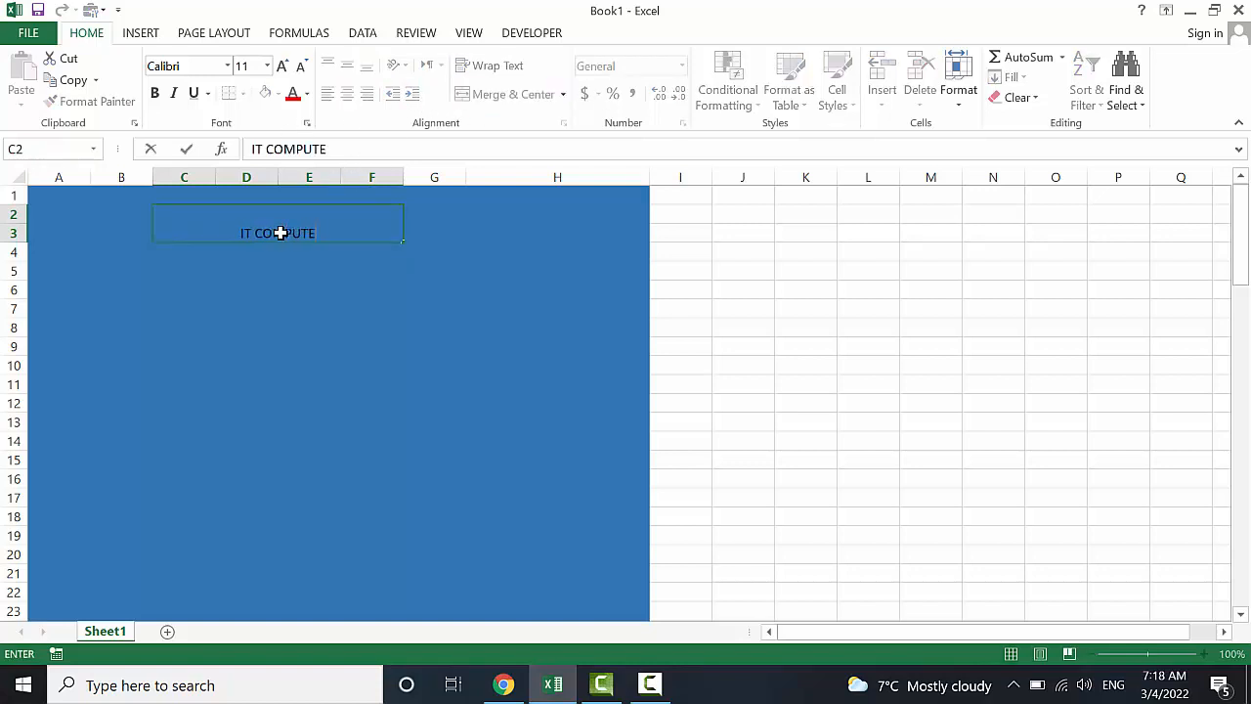
{"action": "type", "text": "R ACADEMY"}
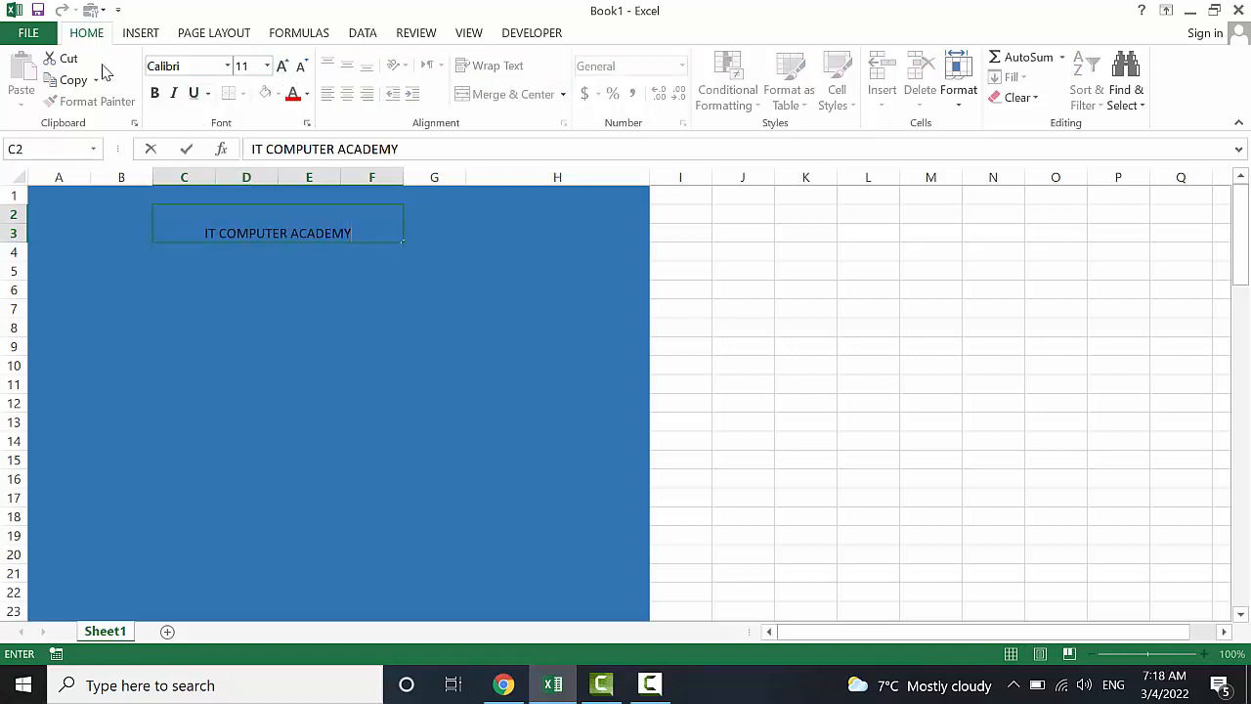
{"action": "left_click", "coordinate": [143, 293]}
Style the title in middle-aligned yellow Arial Black, size 14
{"action": "left_click", "coordinate": [231, 233]}
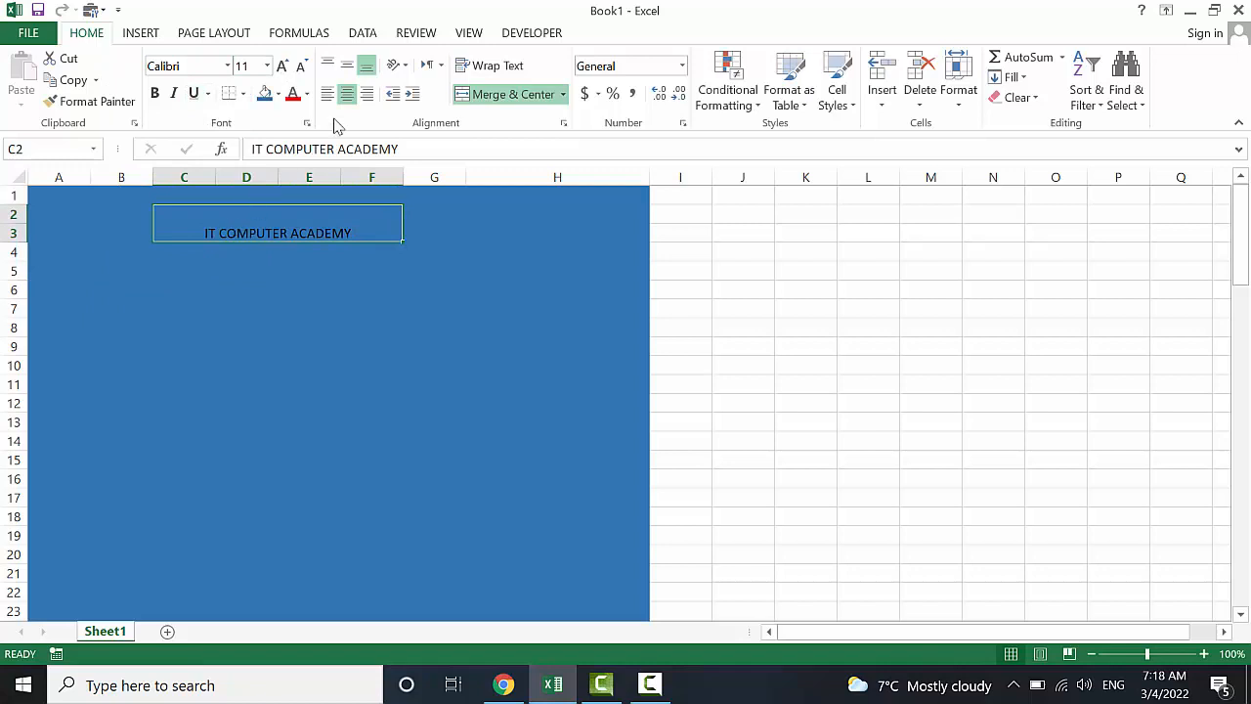
{"action": "left_click", "coordinate": [348, 65]}
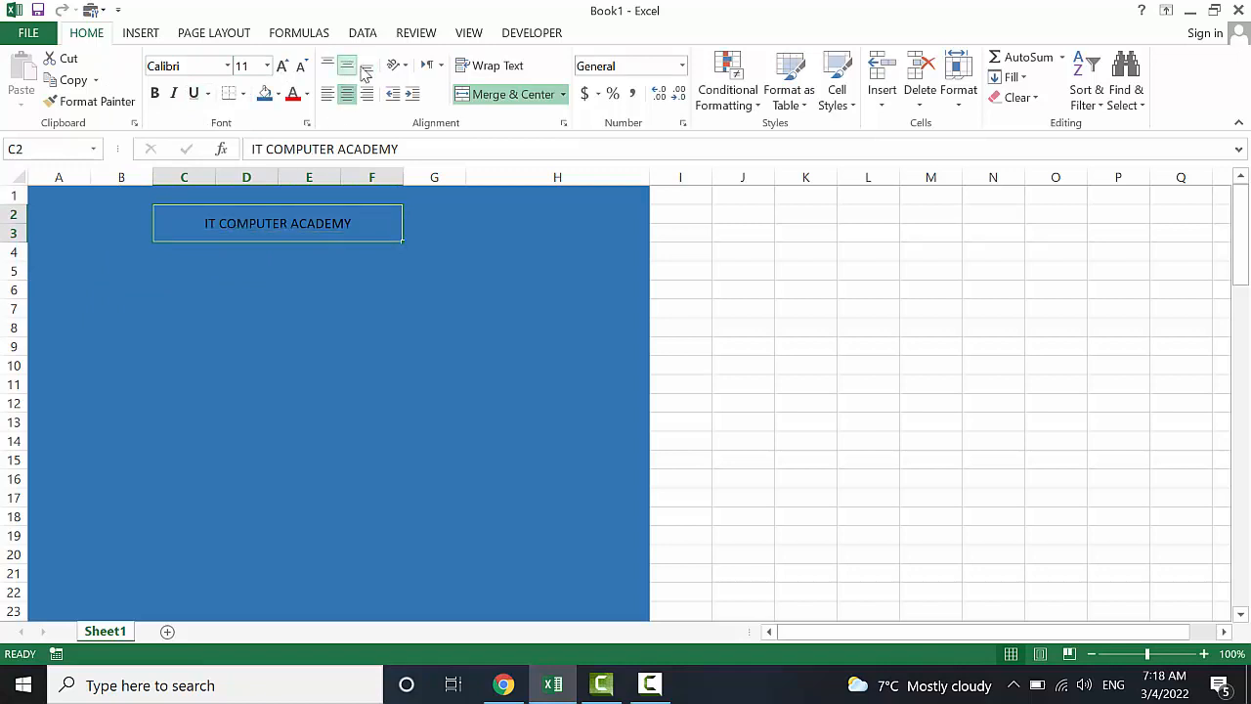
{"action": "left_click", "coordinate": [281, 66]}
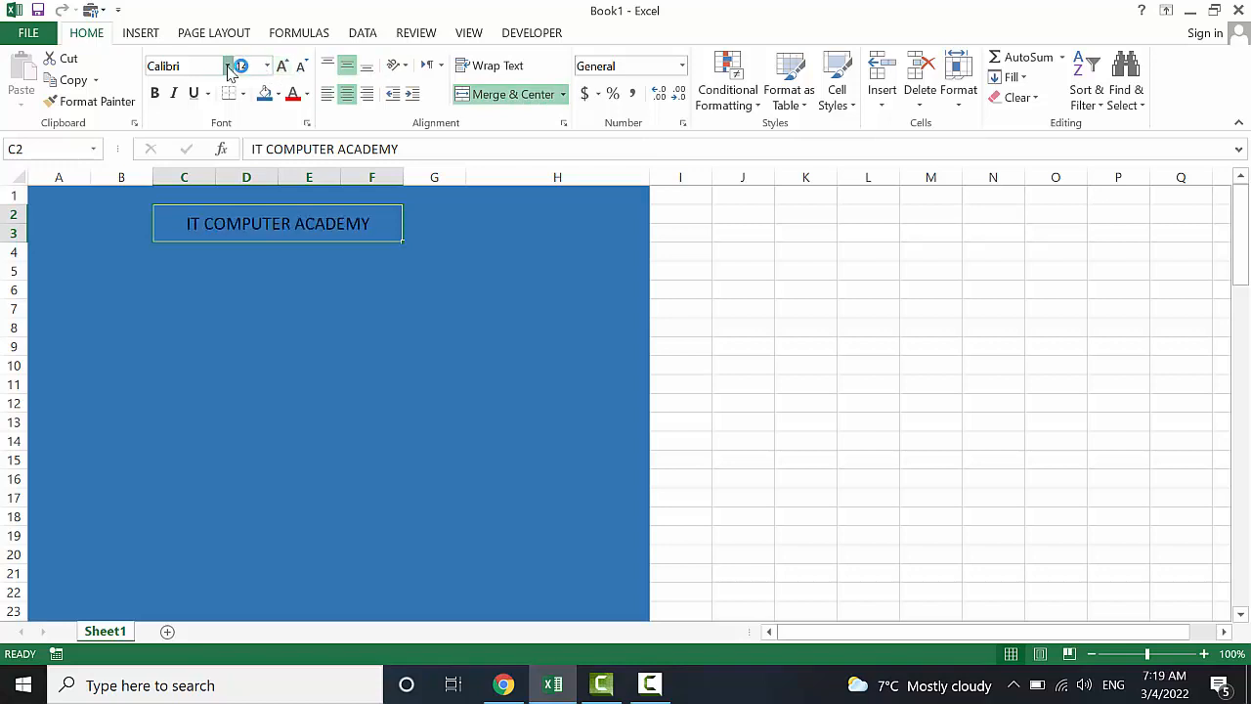
{"action": "left_click", "coordinate": [227, 66]}
{"action": "left_click", "coordinate": [259, 243]}
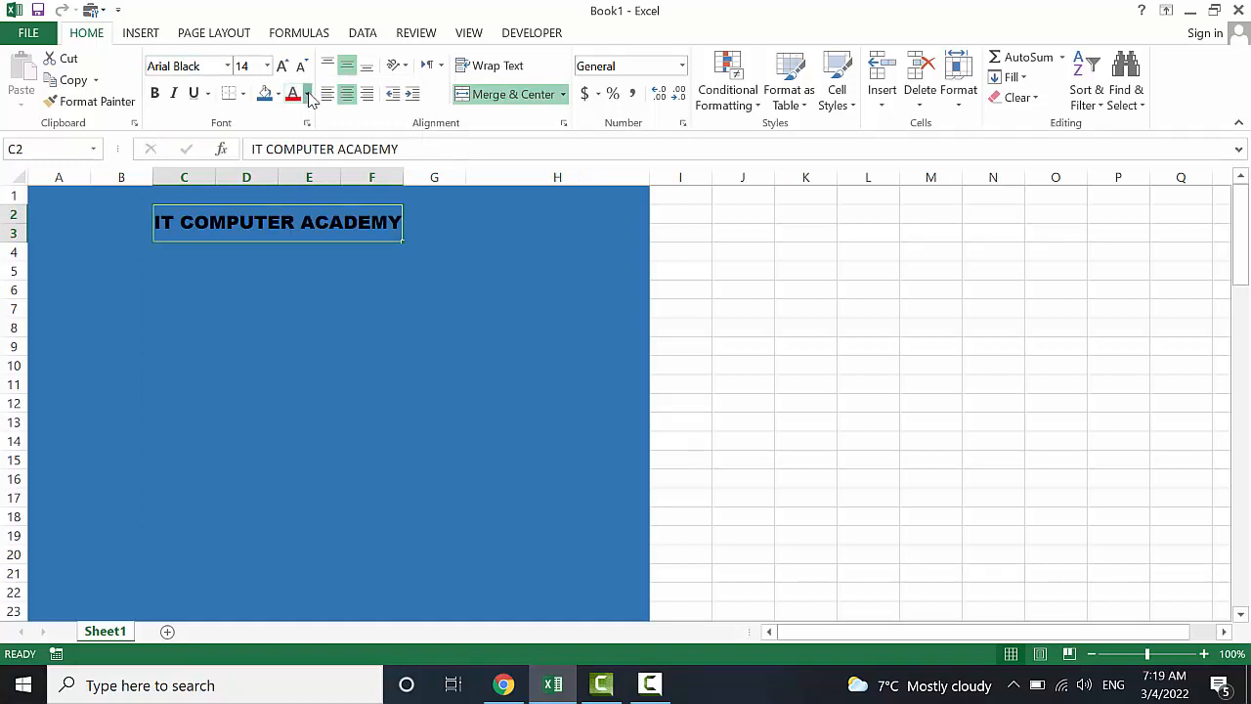
{"action": "left_click", "coordinate": [306, 94]}
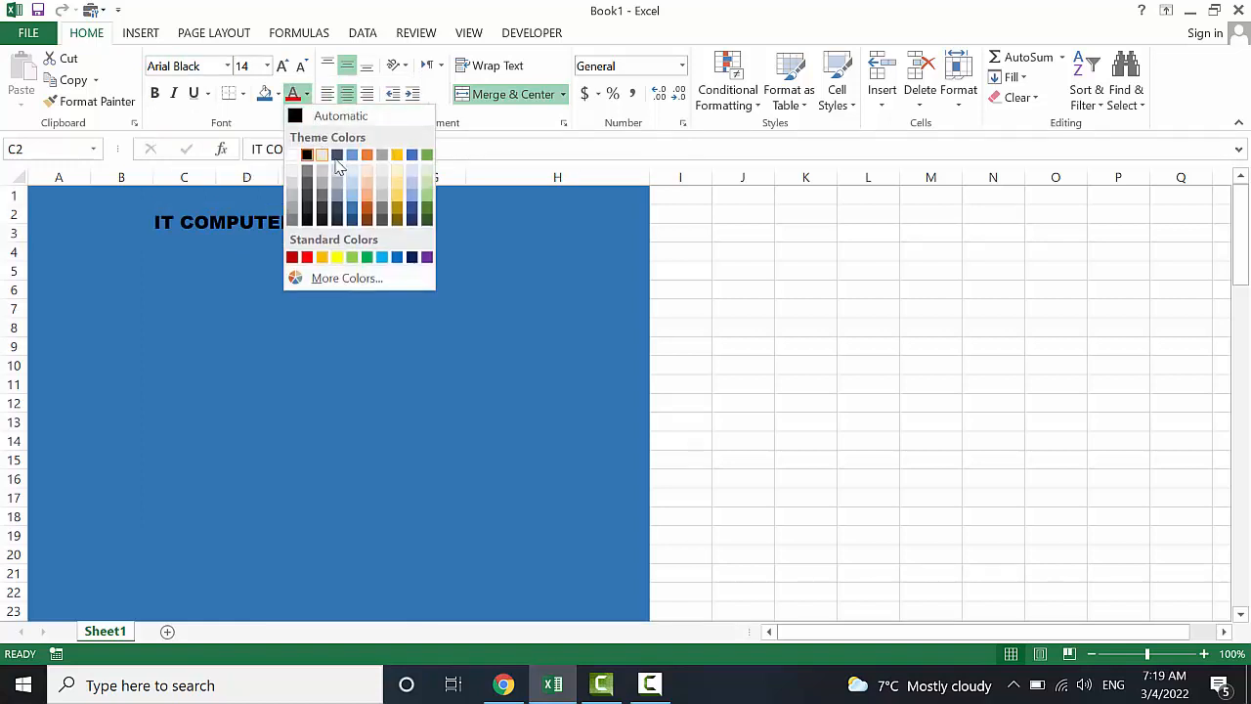
{"action": "left_click", "coordinate": [336, 258]}
{"action": "left_click", "coordinate": [218, 354]}
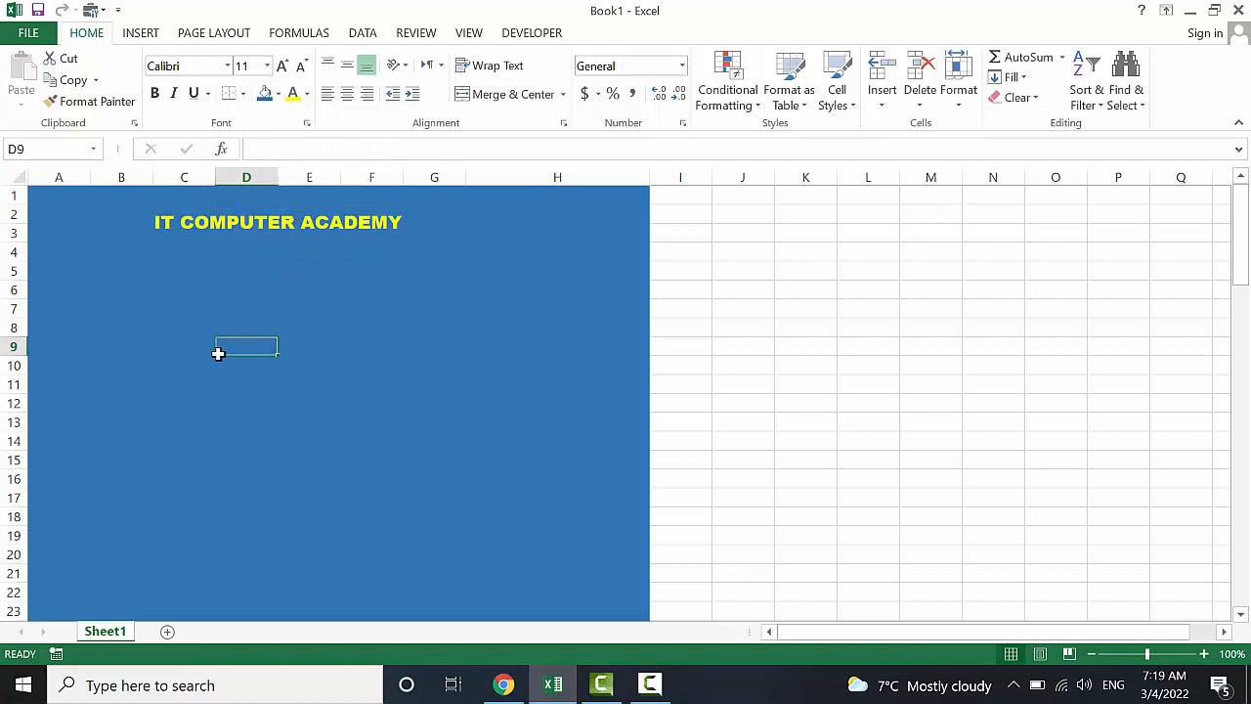
Merge C4:F4 and enter the subtitle ADMISSION FORM
{"action": "left_click", "coordinate": [200, 266]}
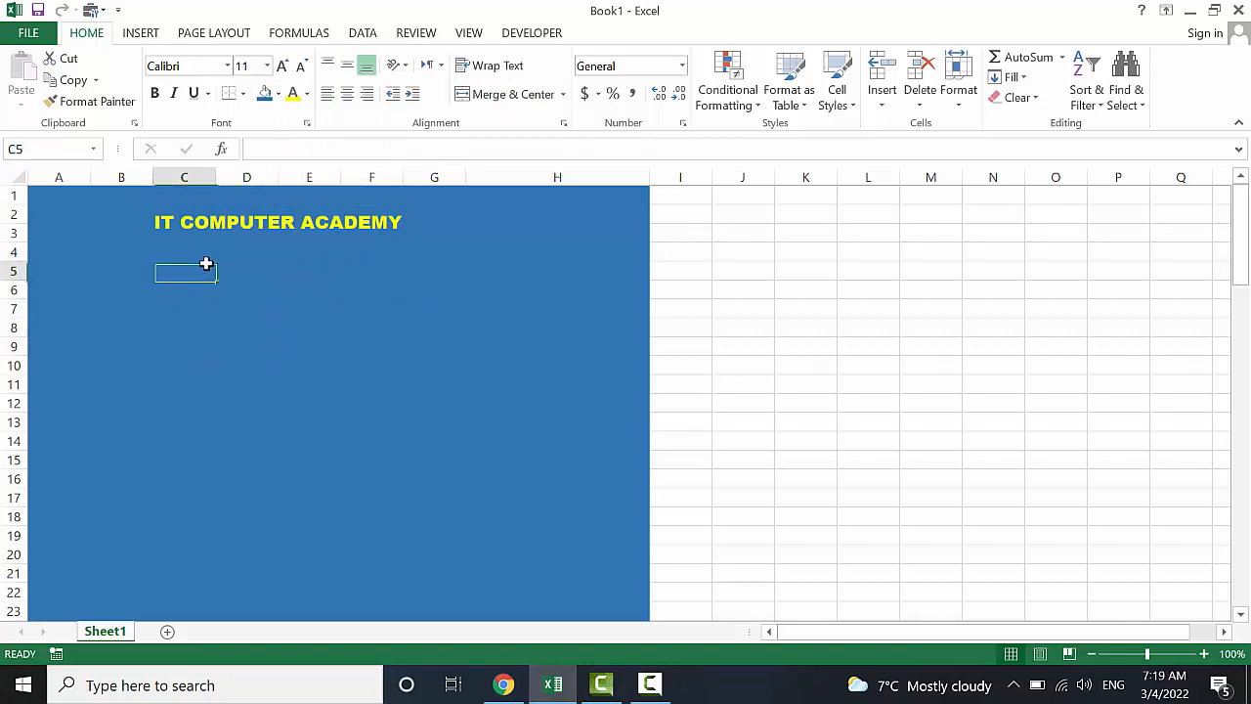
{"action": "left_click", "coordinate": [201, 252]}
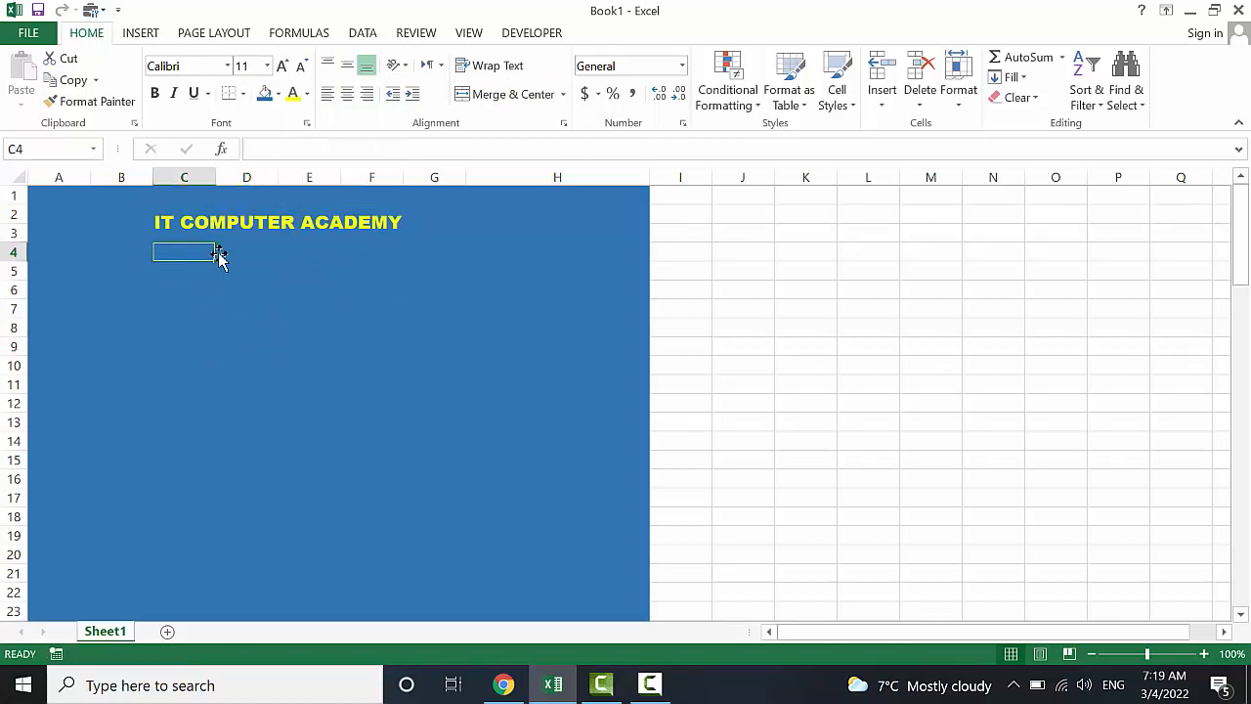
{"action": "left_click_drag", "start_coordinate": [205, 254], "coordinate": [345, 252]}
{"action": "left_click", "coordinate": [479, 93]}
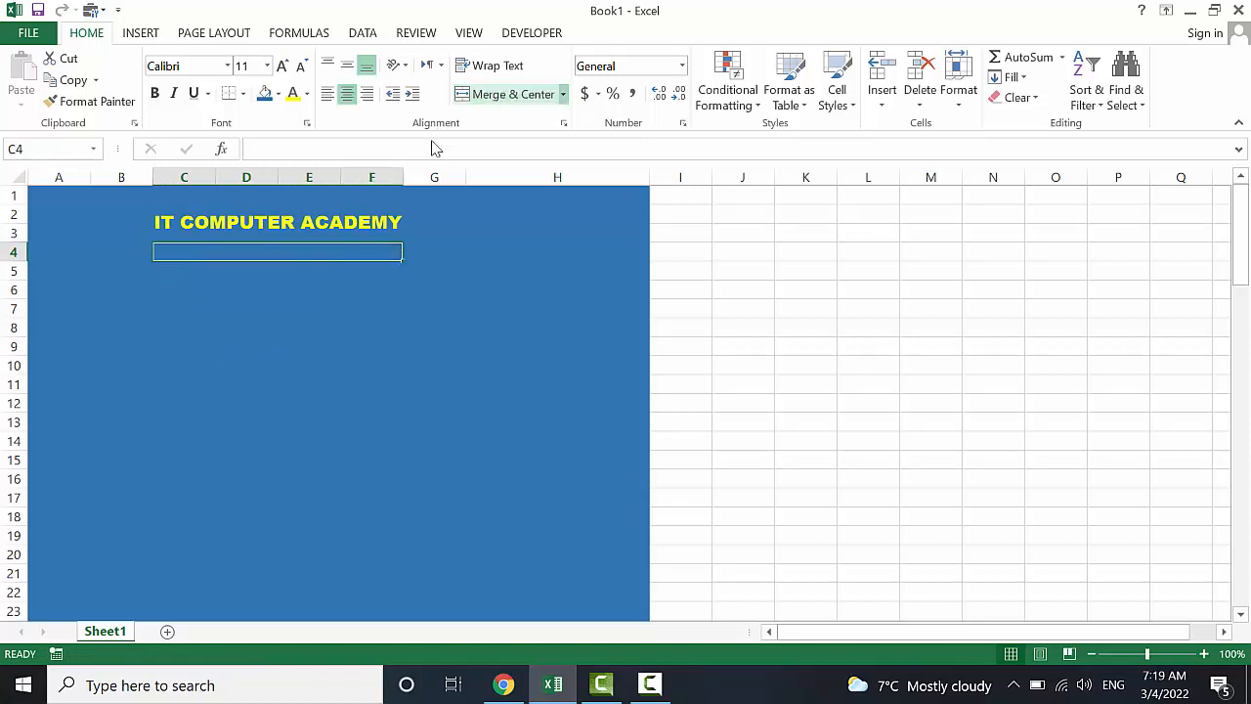
{"action": "type", "text": "ADMI"}
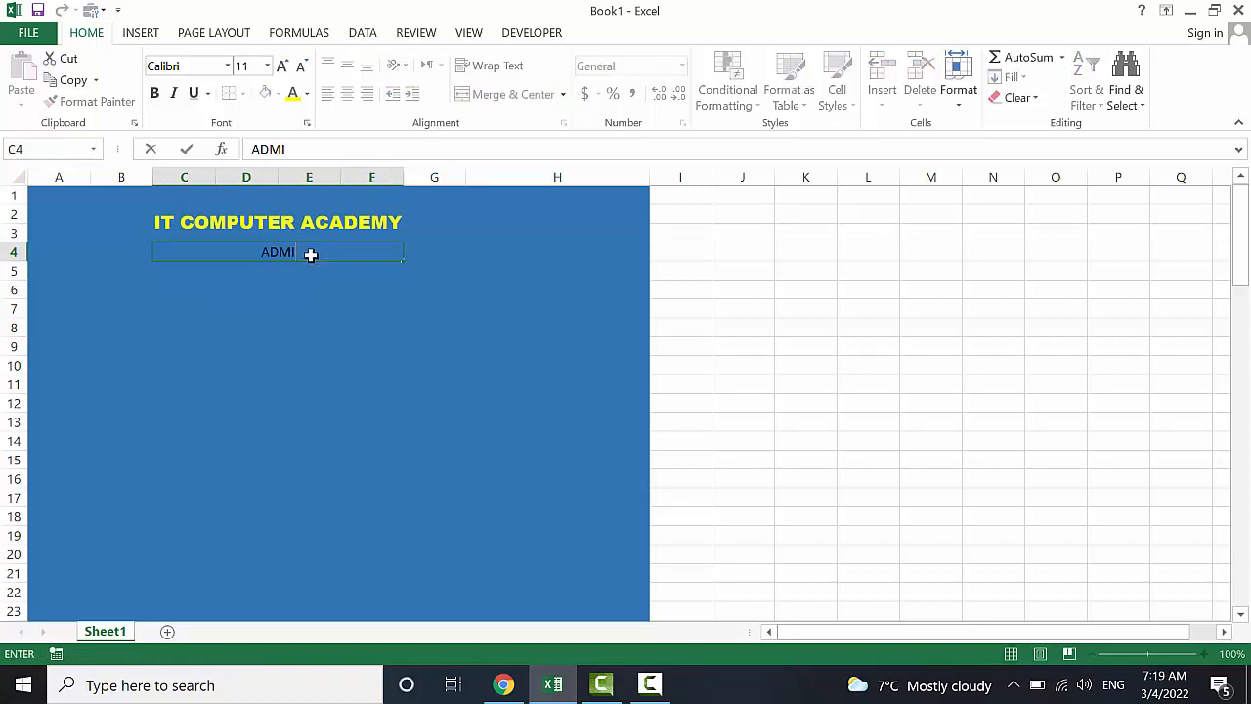
{"action": "type", "text": "SSION FOR"}
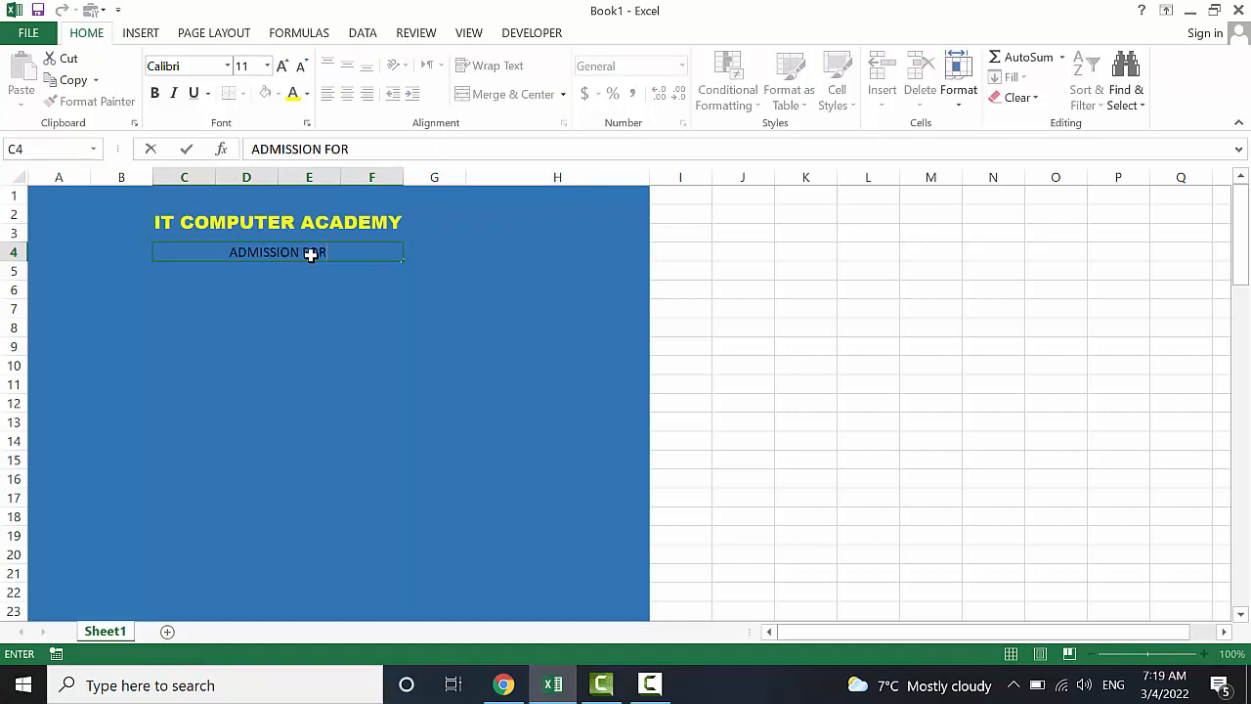
{"action": "type", "text": "M"}
{"action": "key", "text": "ctrl+Return"}
{"action": "left_click", "coordinate": [324, 337]}
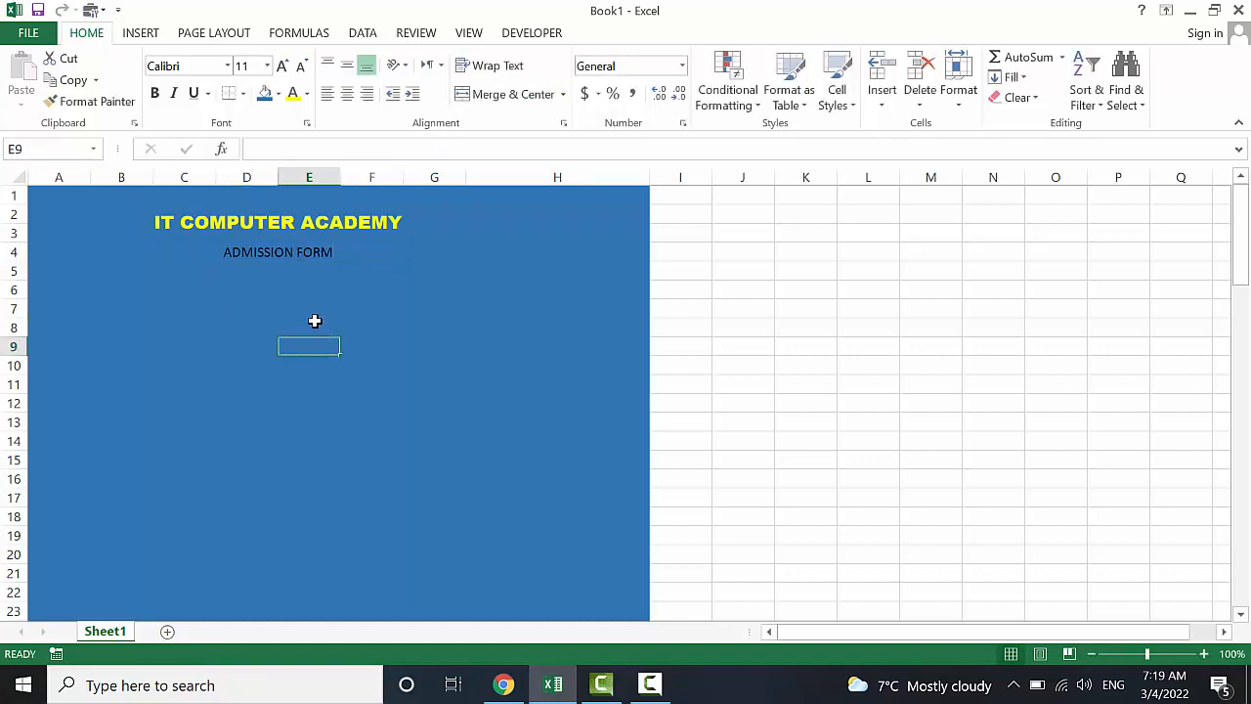
Set the ADMISSION FORM subtitle to yellow Arial Black
{"action": "left_click", "coordinate": [299, 252]}
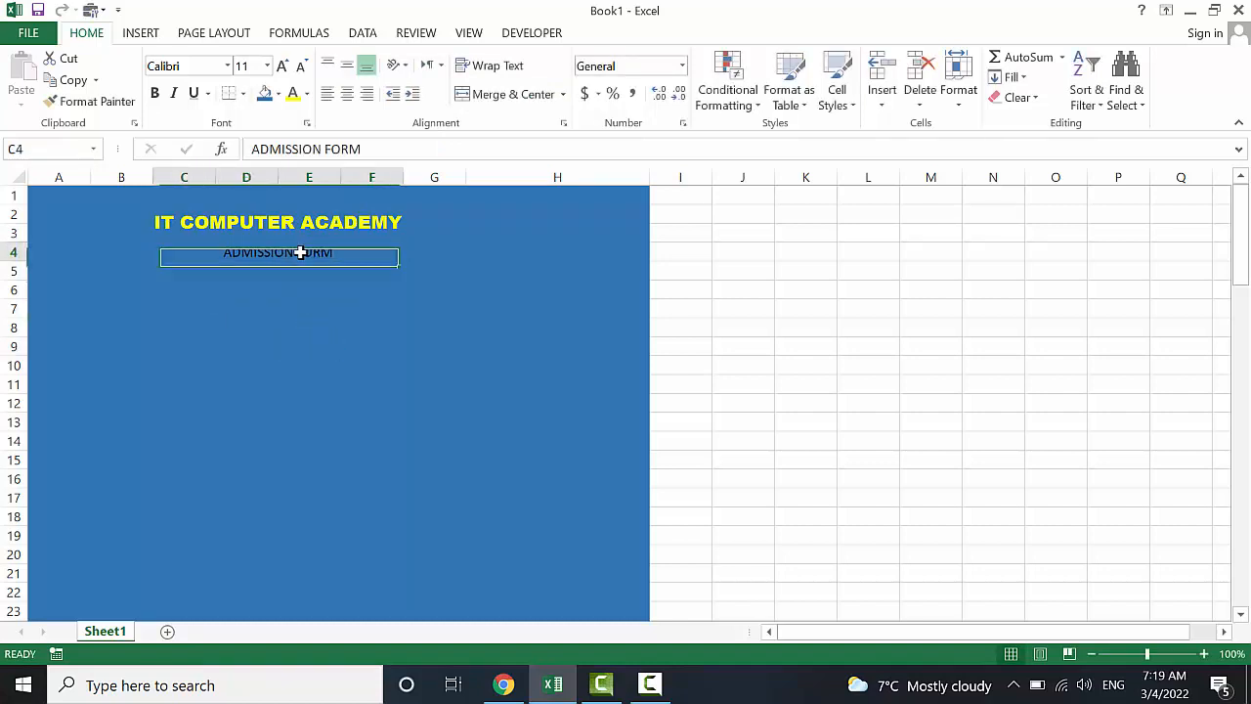
{"action": "left_click", "coordinate": [227, 65]}
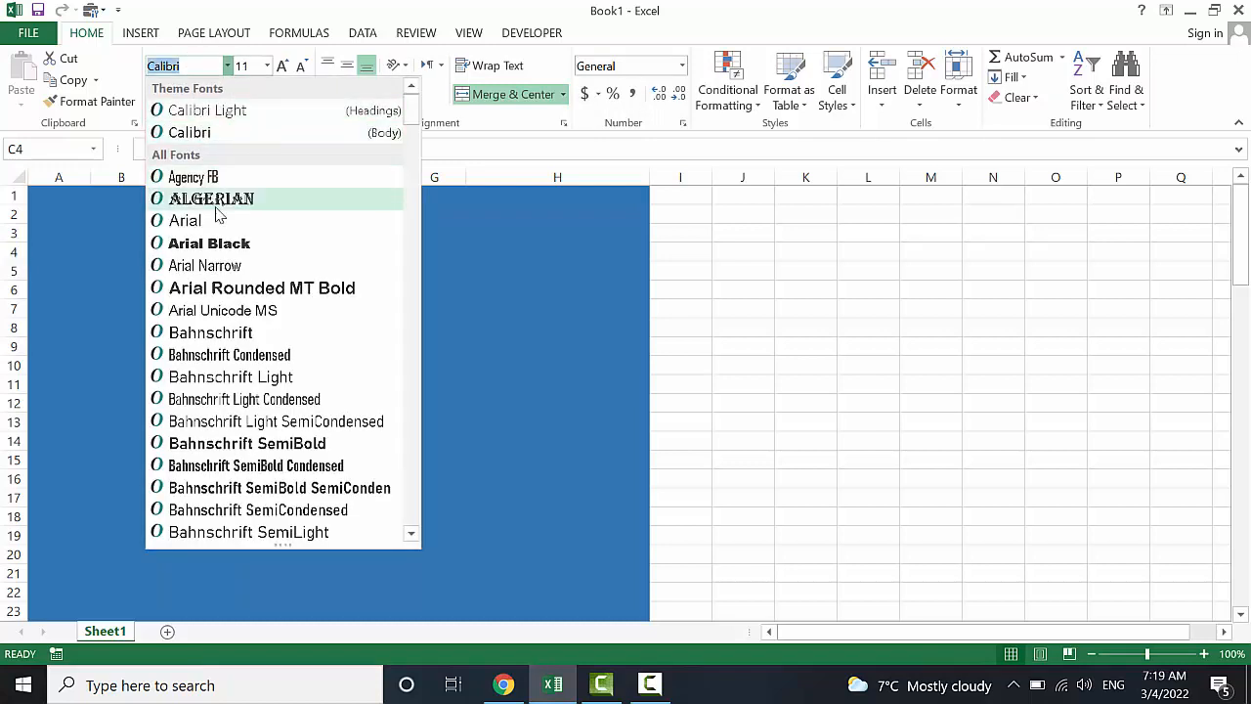
{"action": "left_click", "coordinate": [221, 243]}
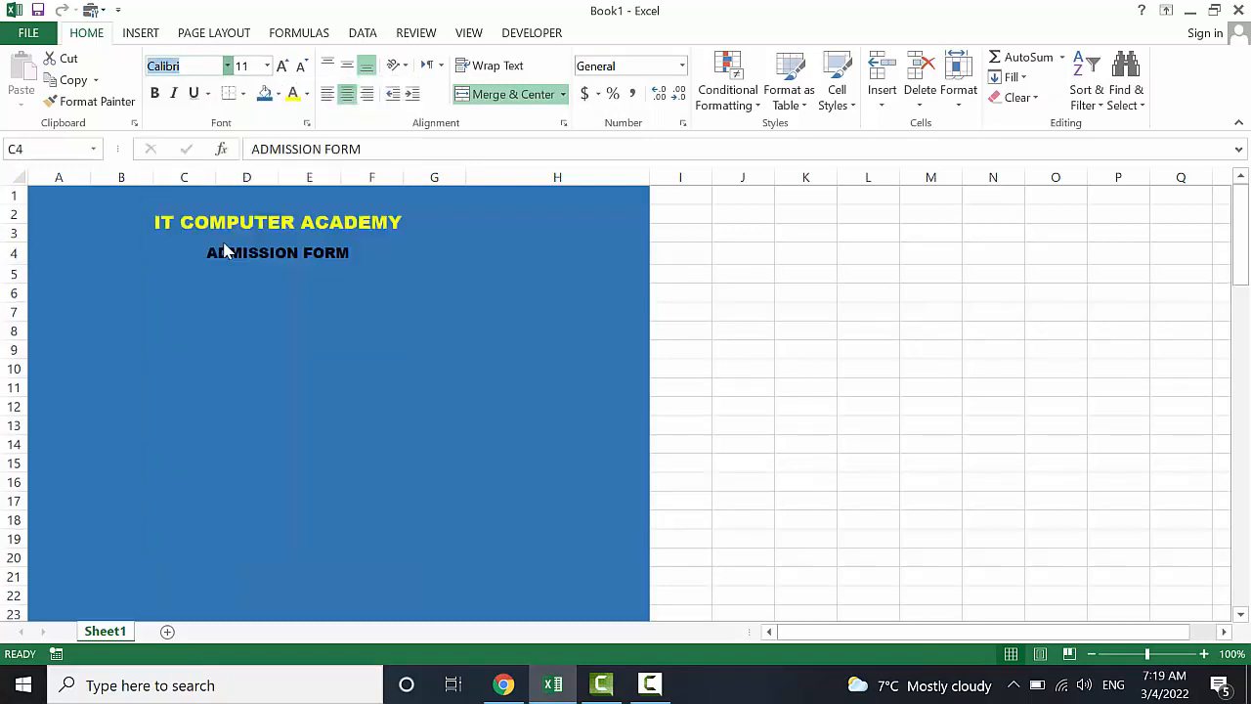
{"action": "left_click", "coordinate": [307, 94]}
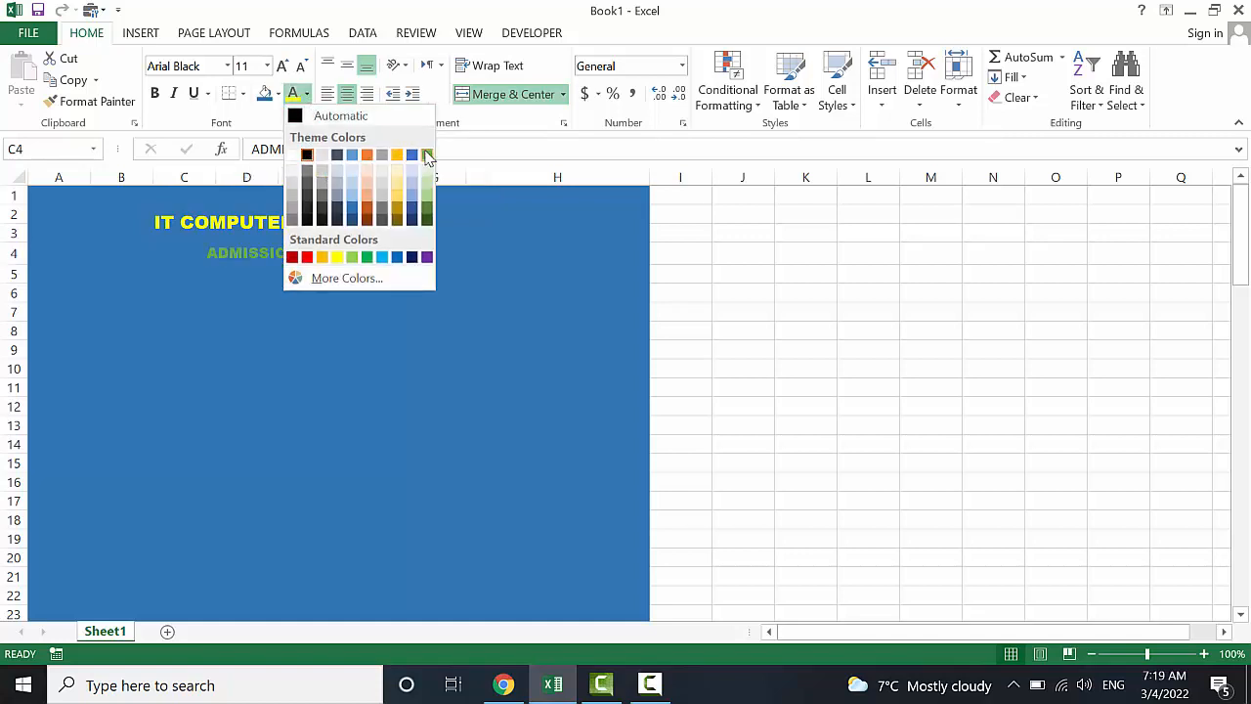
{"action": "left_click", "coordinate": [337, 258]}
{"action": "left_click", "coordinate": [208, 330]}
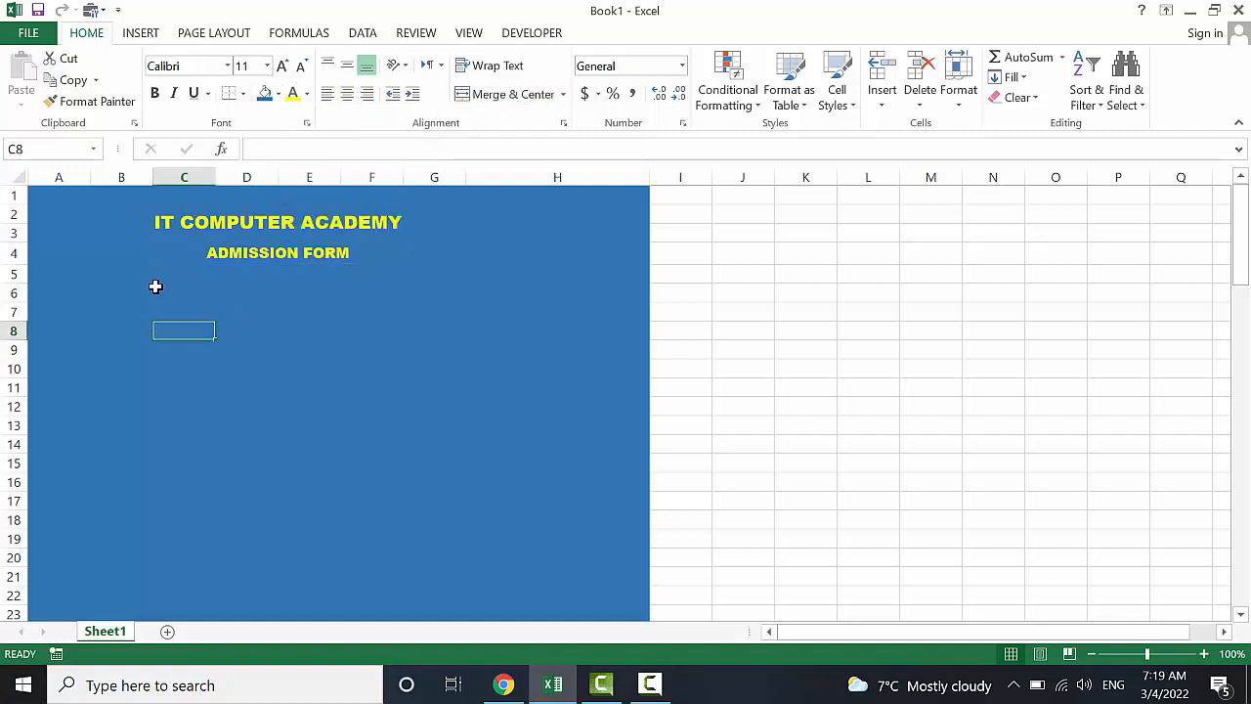
Select C7:D7 and merge it into one centred cell for the first label
{"action": "left_click_drag", "start_coordinate": [143, 294], "coordinate": [400, 351]}
{"action": "scroll", "coordinate": [400, 351], "scroll_direction": "up", "scroll_amount": 2}
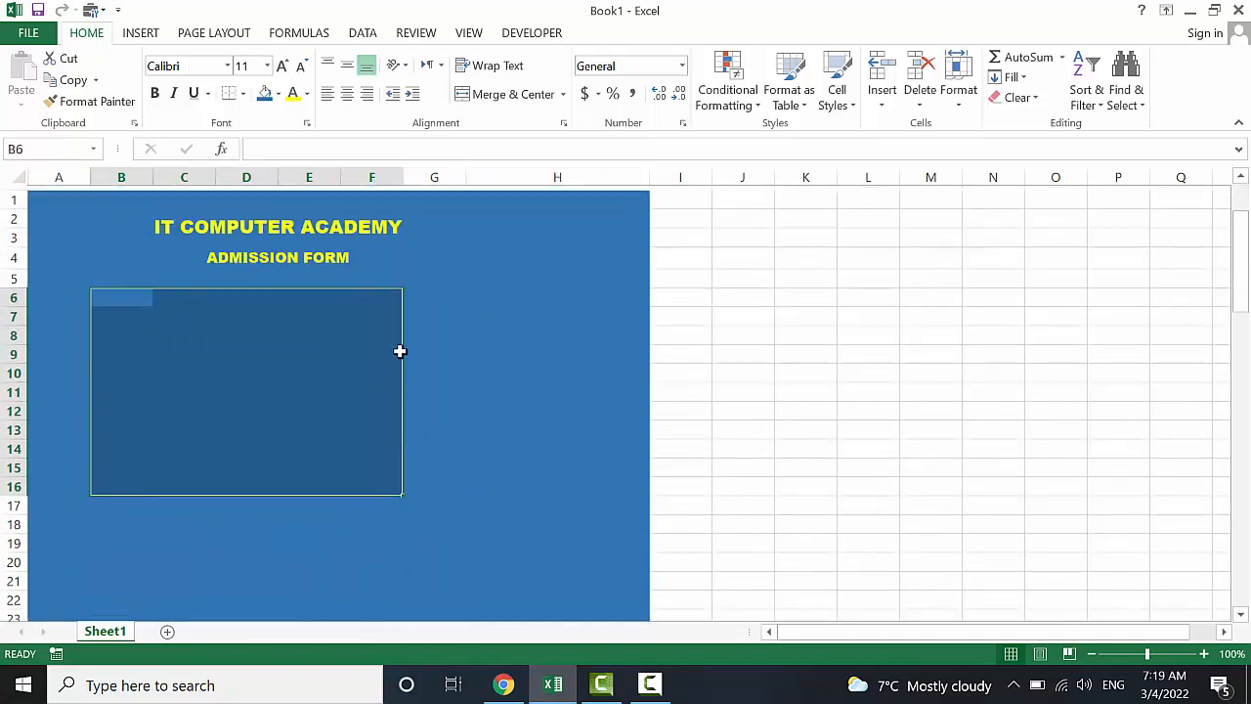
{"action": "left_click", "coordinate": [436, 347]}
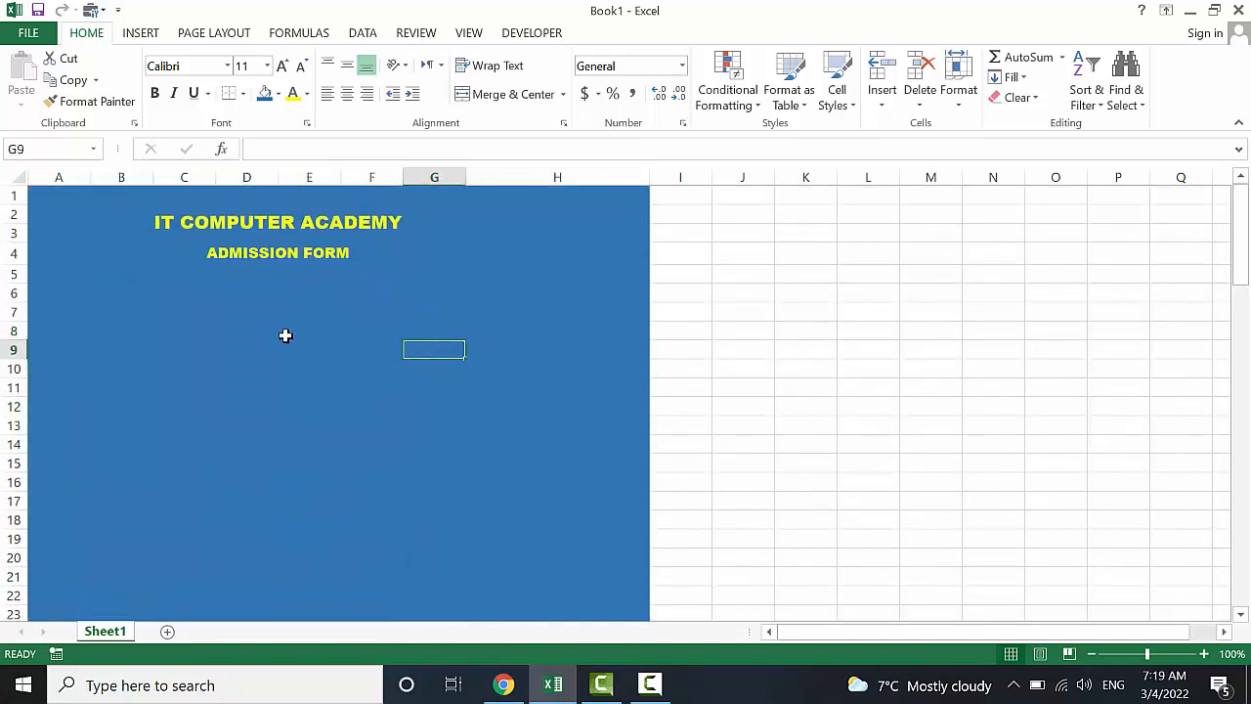
{"action": "left_click", "coordinate": [153, 306]}
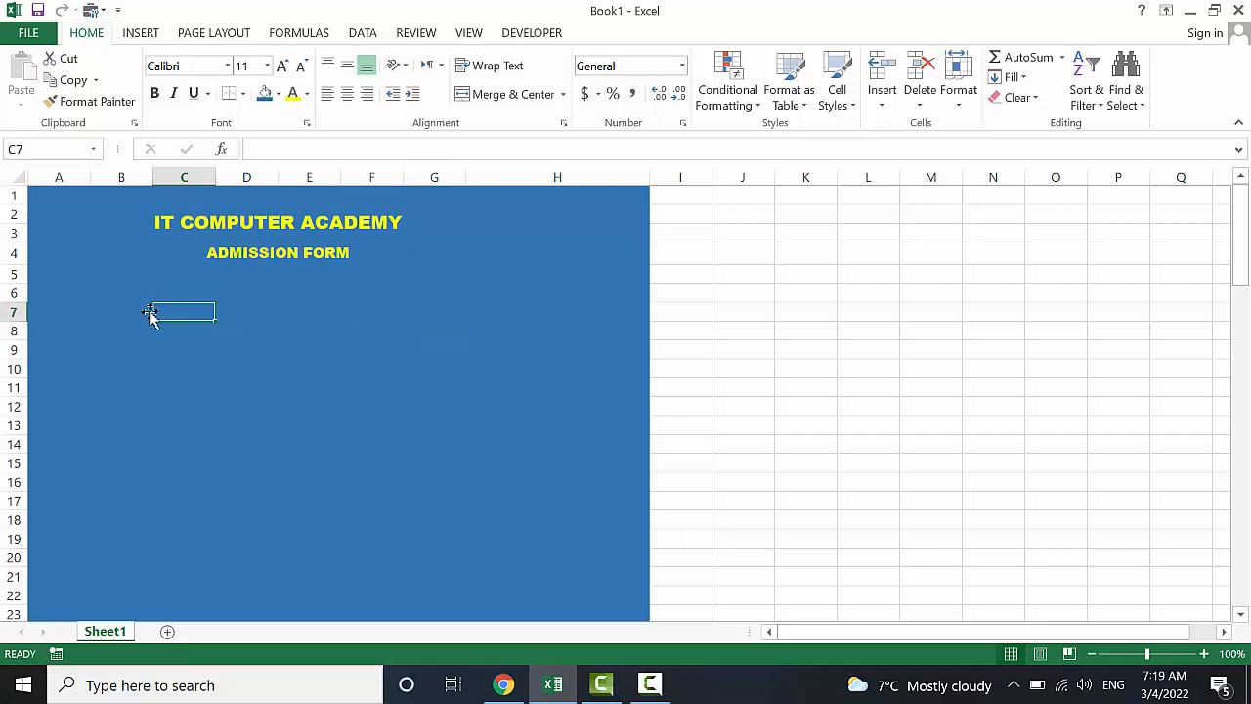
{"action": "left_click_drag", "start_coordinate": [165, 311], "coordinate": [238, 307]}
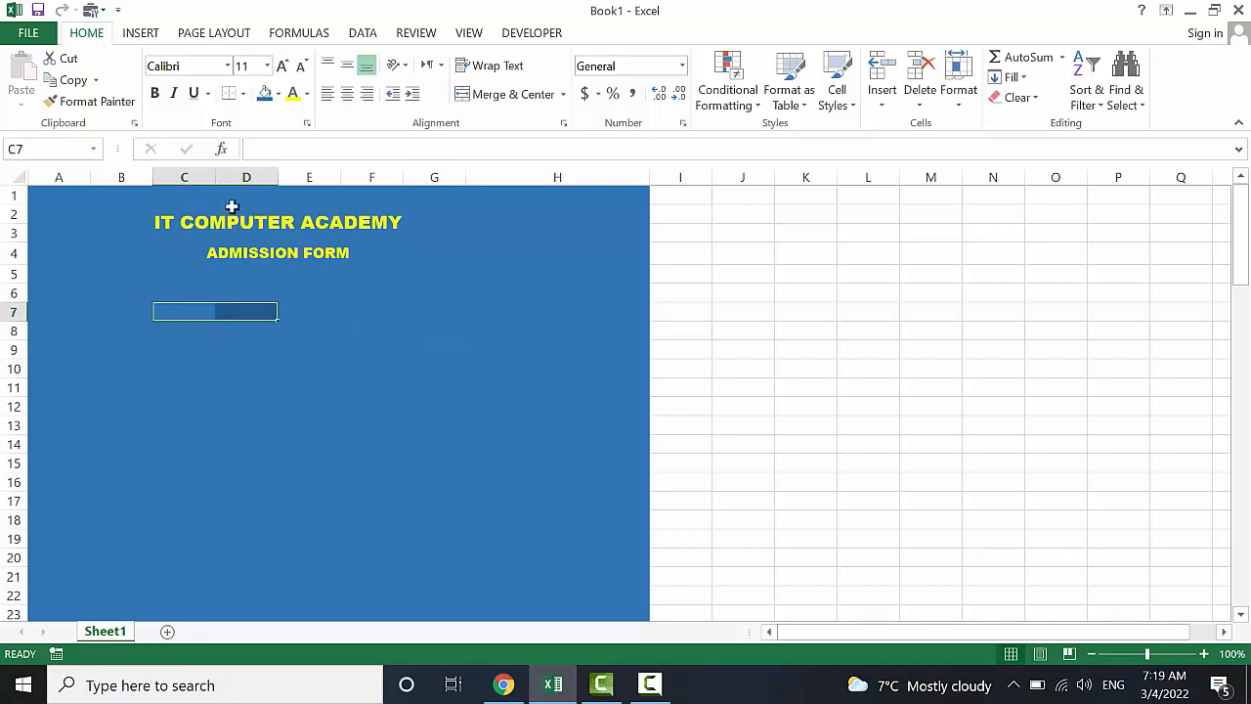
{"action": "left_click", "coordinate": [478, 102]}
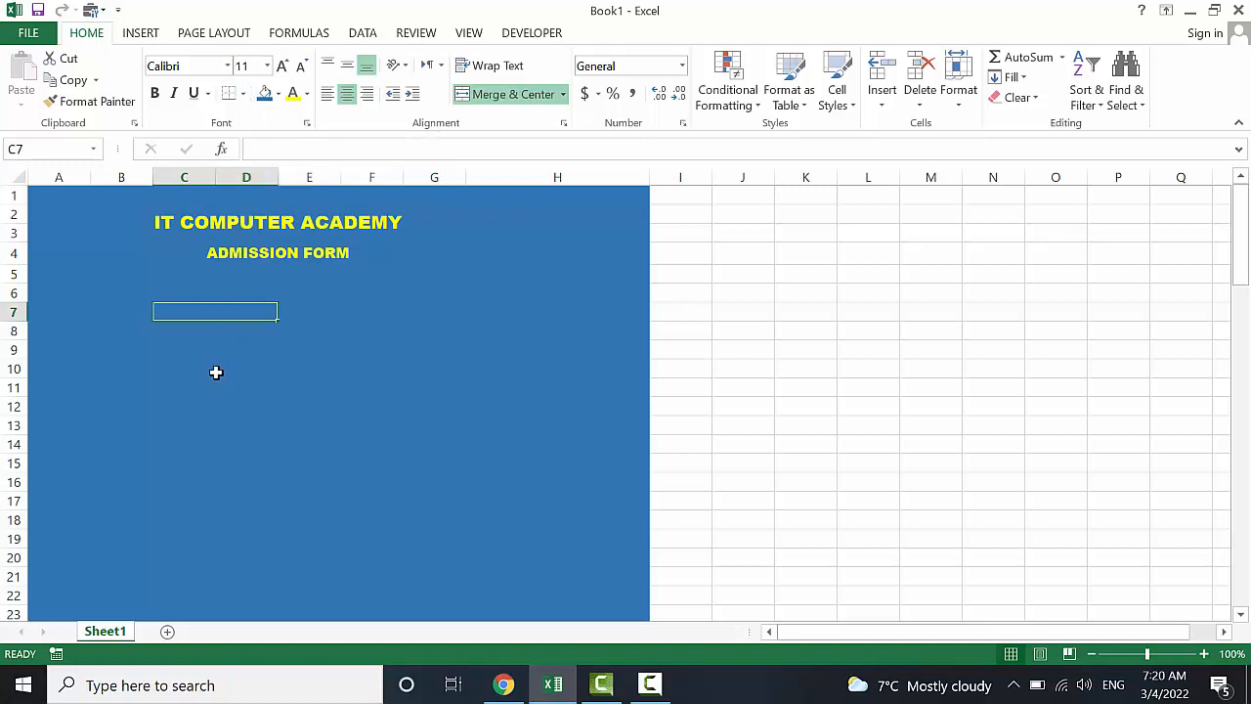
Enter the label Name in C7 and fill the cell white
{"action": "type", "text": "Name"}
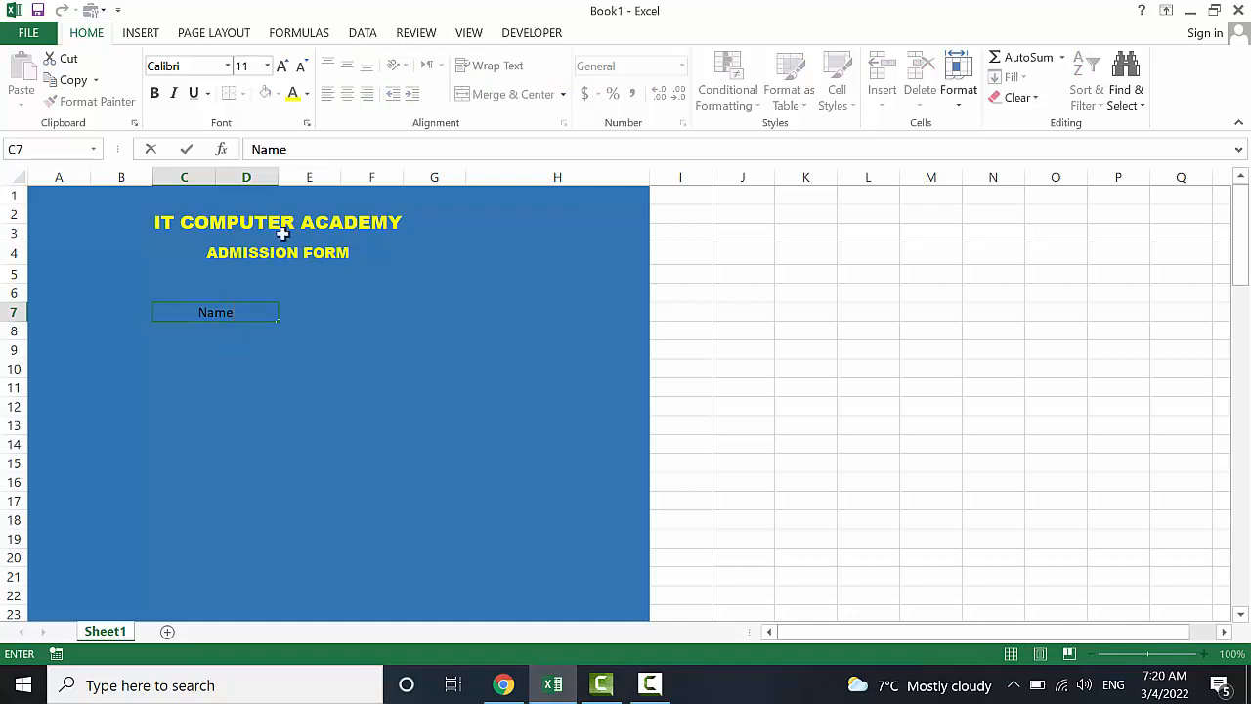
{"action": "left_click", "coordinate": [258, 398]}
{"action": "left_click", "coordinate": [243, 313]}
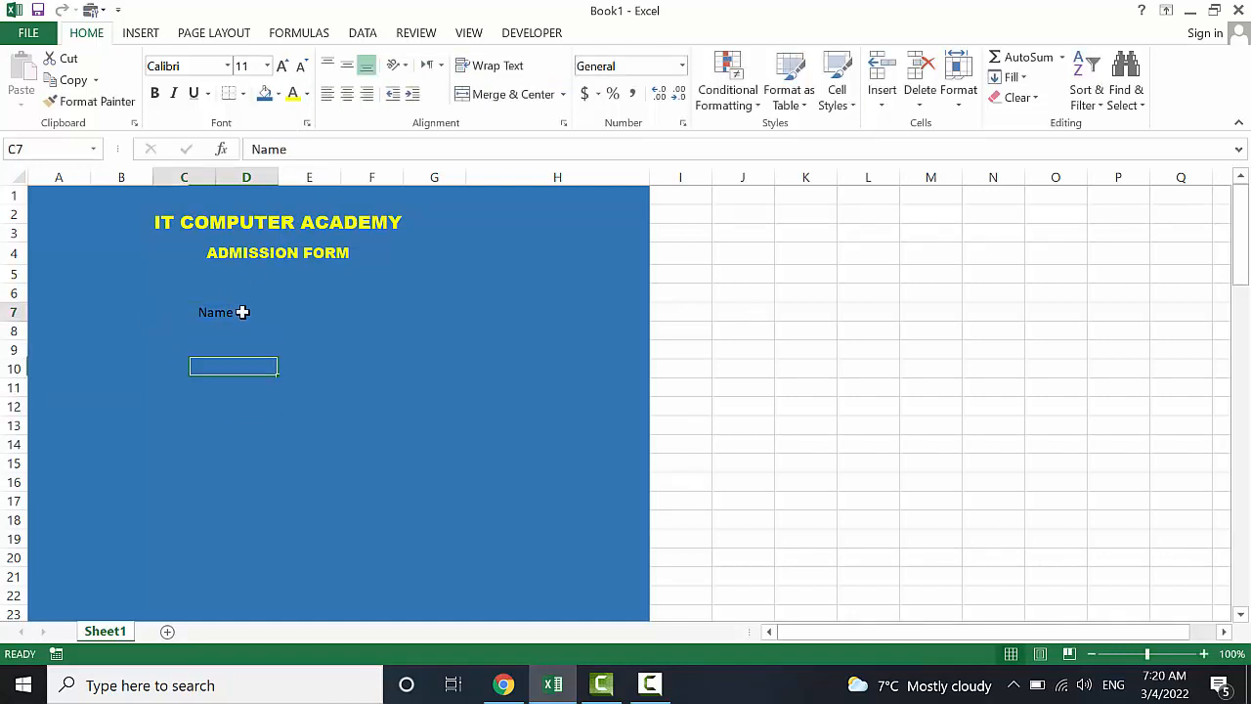
{"action": "left_click", "coordinate": [278, 95]}
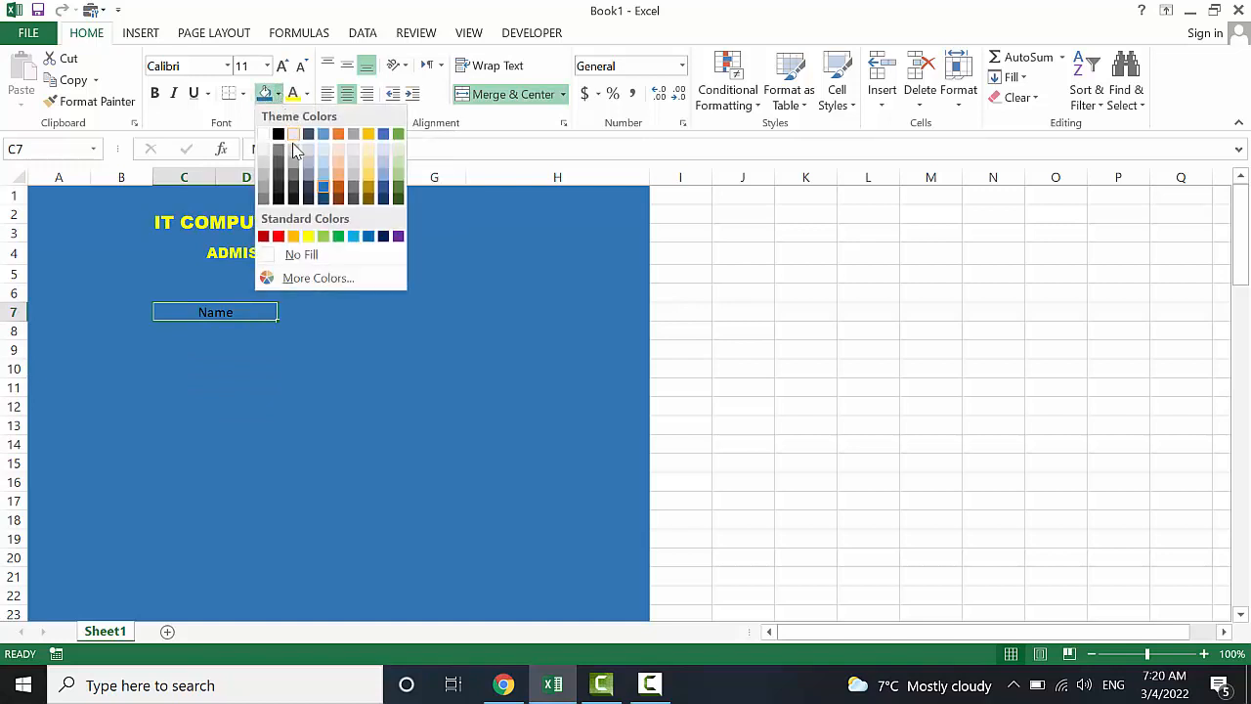
{"action": "left_click", "coordinate": [269, 130]}
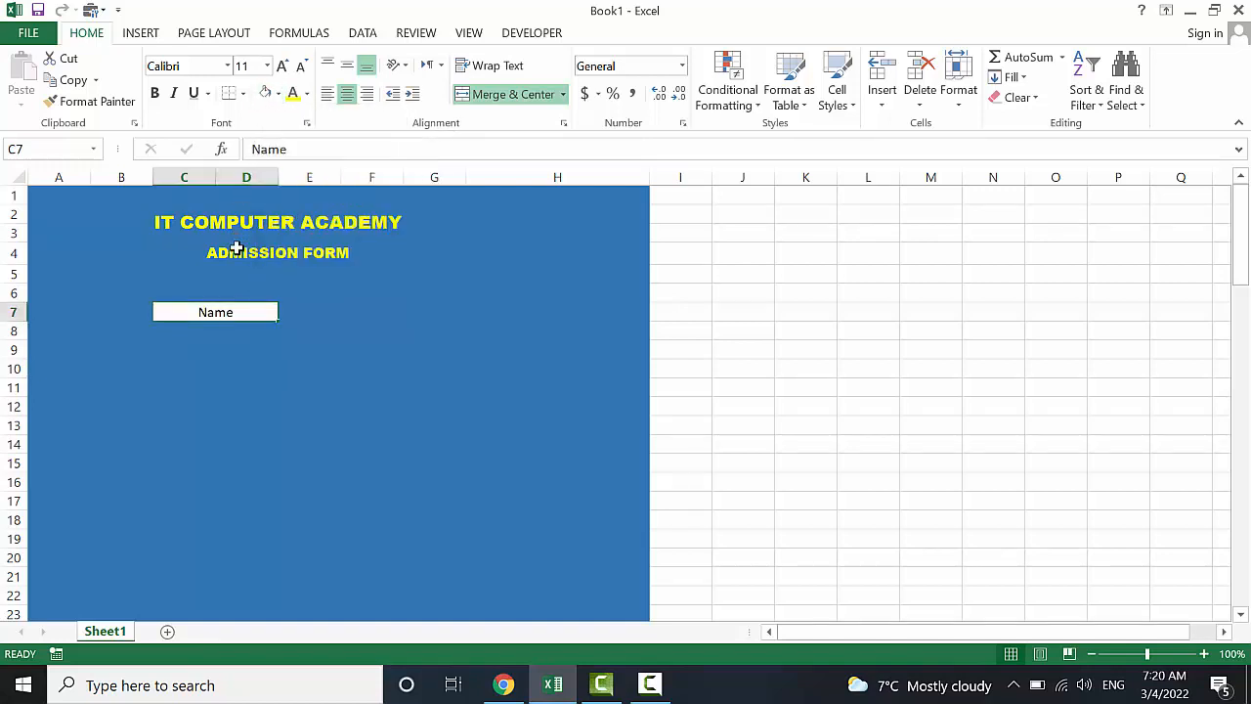
Set the Name label to Times New Roman, size 16
{"action": "left_click", "coordinate": [281, 66]}
{"action": "left_click", "coordinate": [281, 66]}
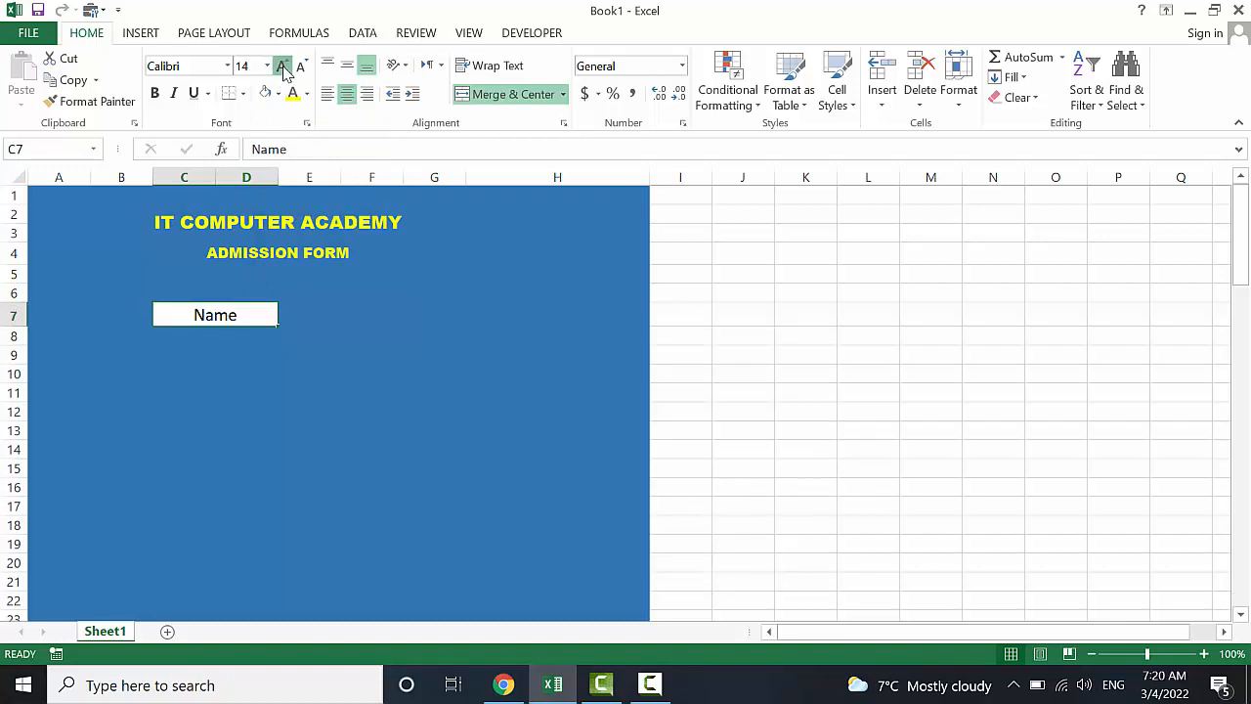
{"action": "left_click", "coordinate": [281, 67]}
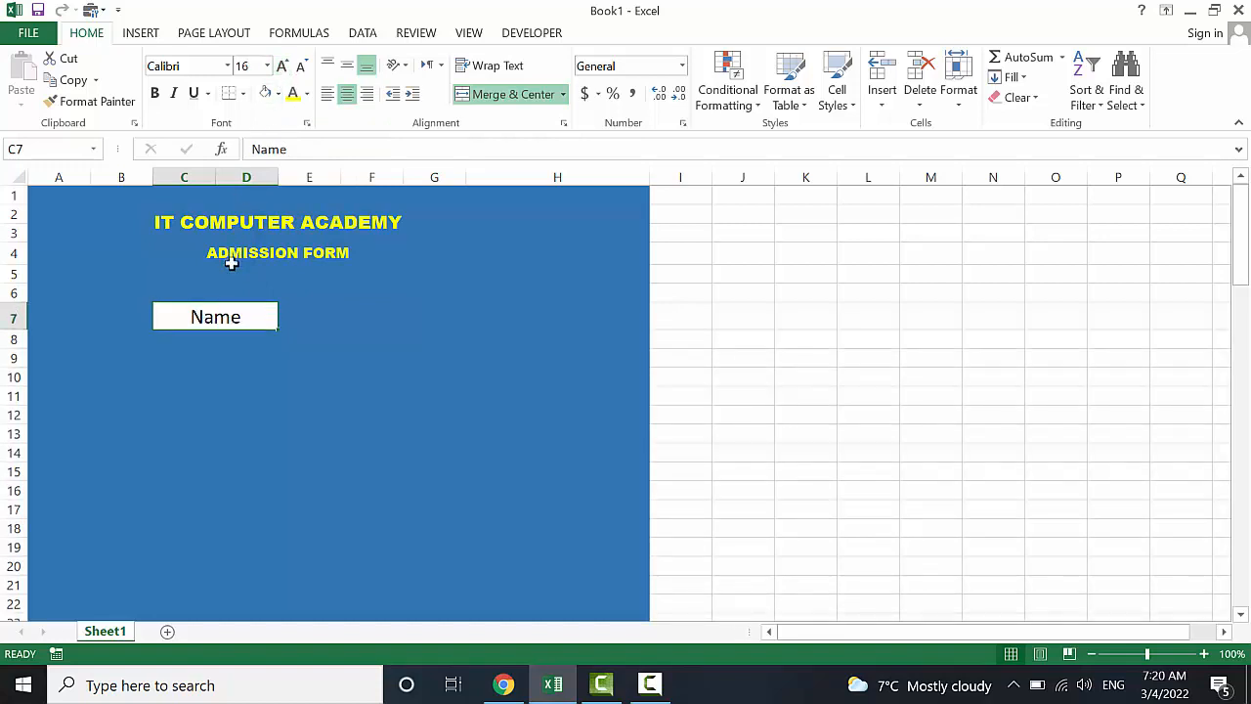
{"action": "left_click", "coordinate": [228, 67]}
{"action": "type", "text": "Timw"}
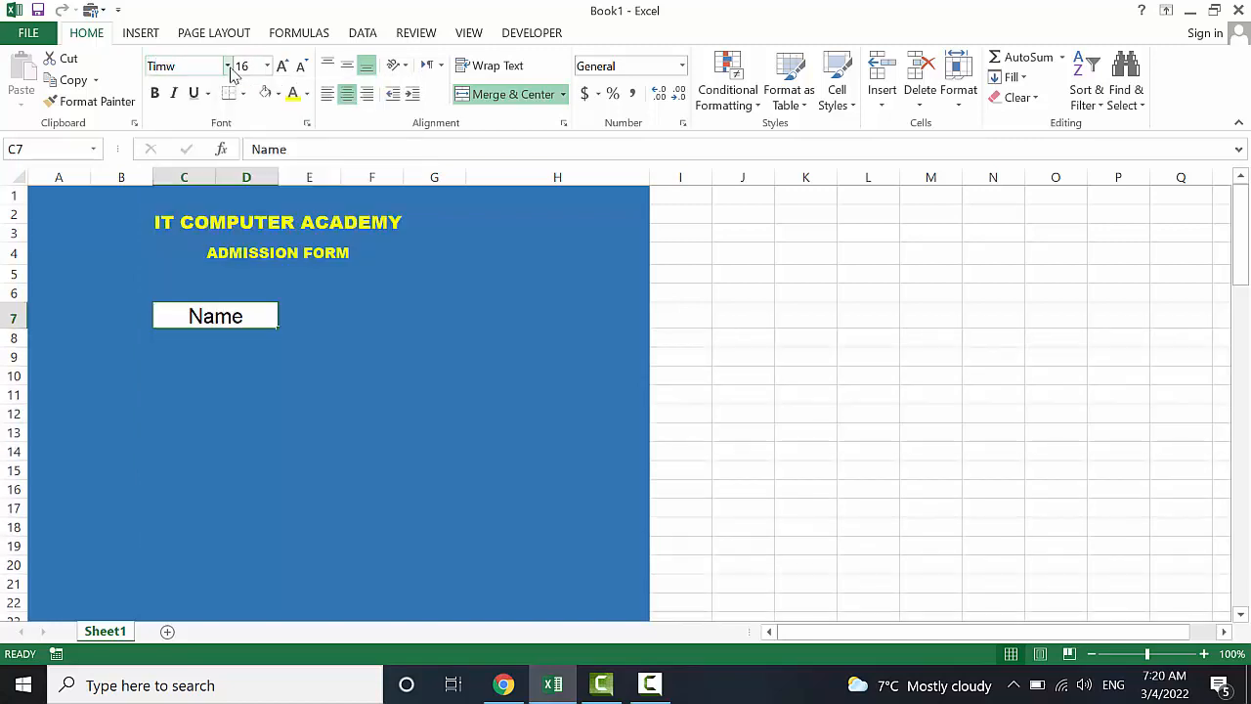
{"action": "left_click", "coordinate": [228, 66]}
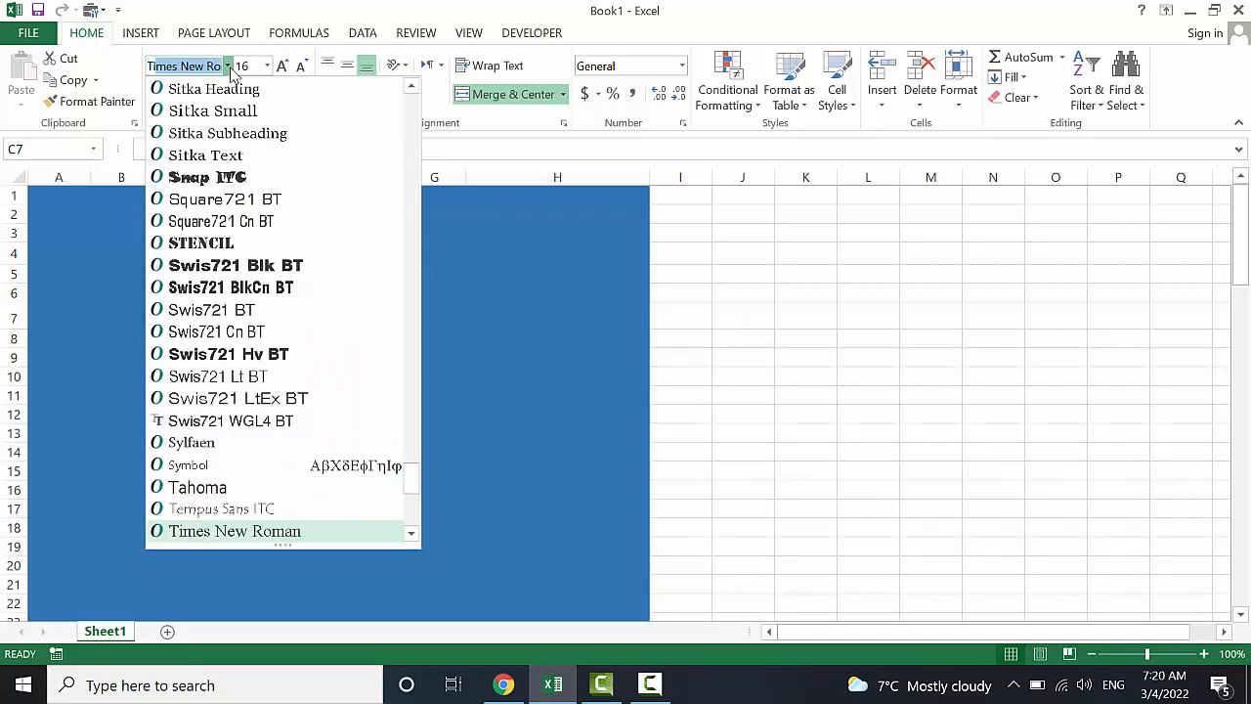
{"action": "left_click", "coordinate": [231, 70]}
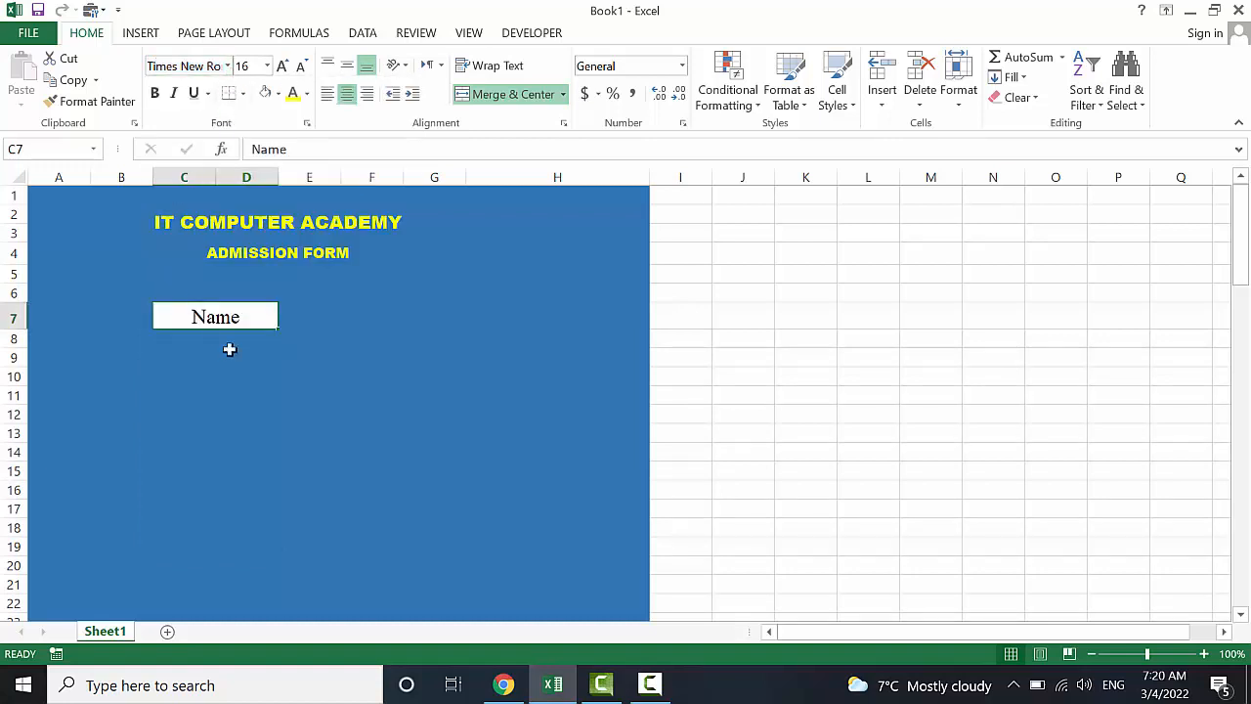
{"action": "left_click", "coordinate": [279, 378]}
Try selecting F7:H7 for the Name input box, then deselect it
{"action": "left_click", "coordinate": [320, 317]}
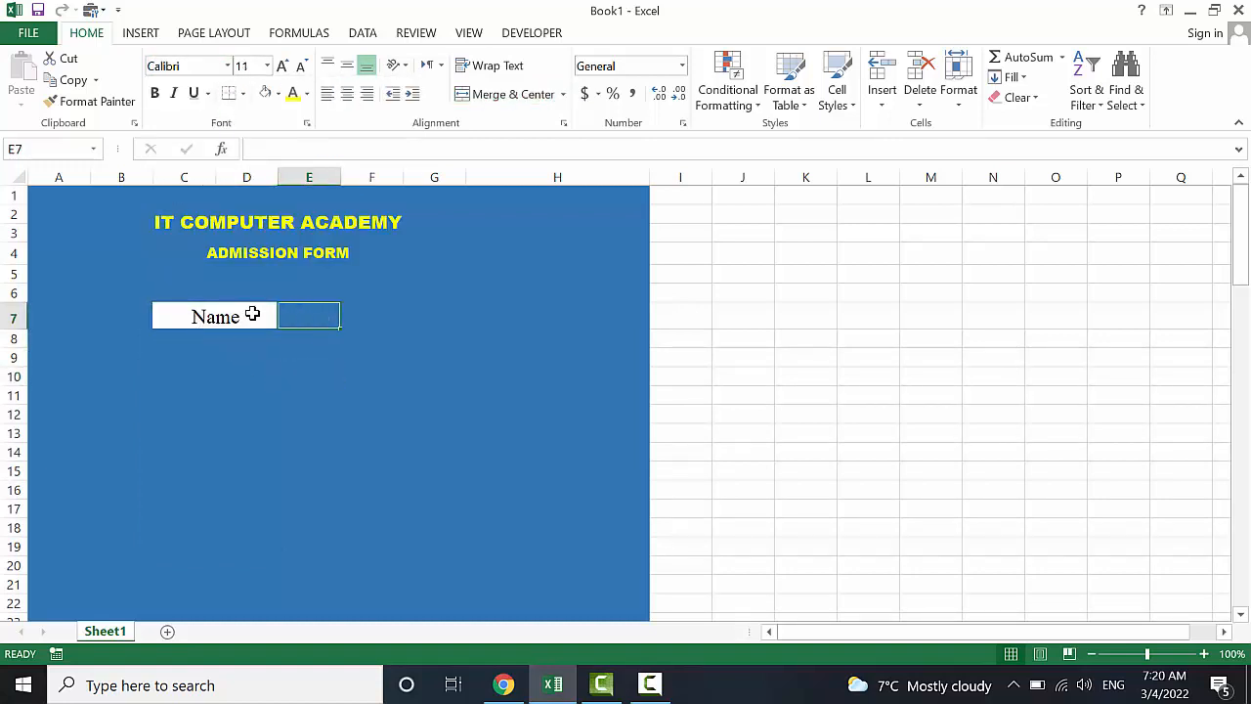
{"action": "left_click", "coordinate": [354, 310]}
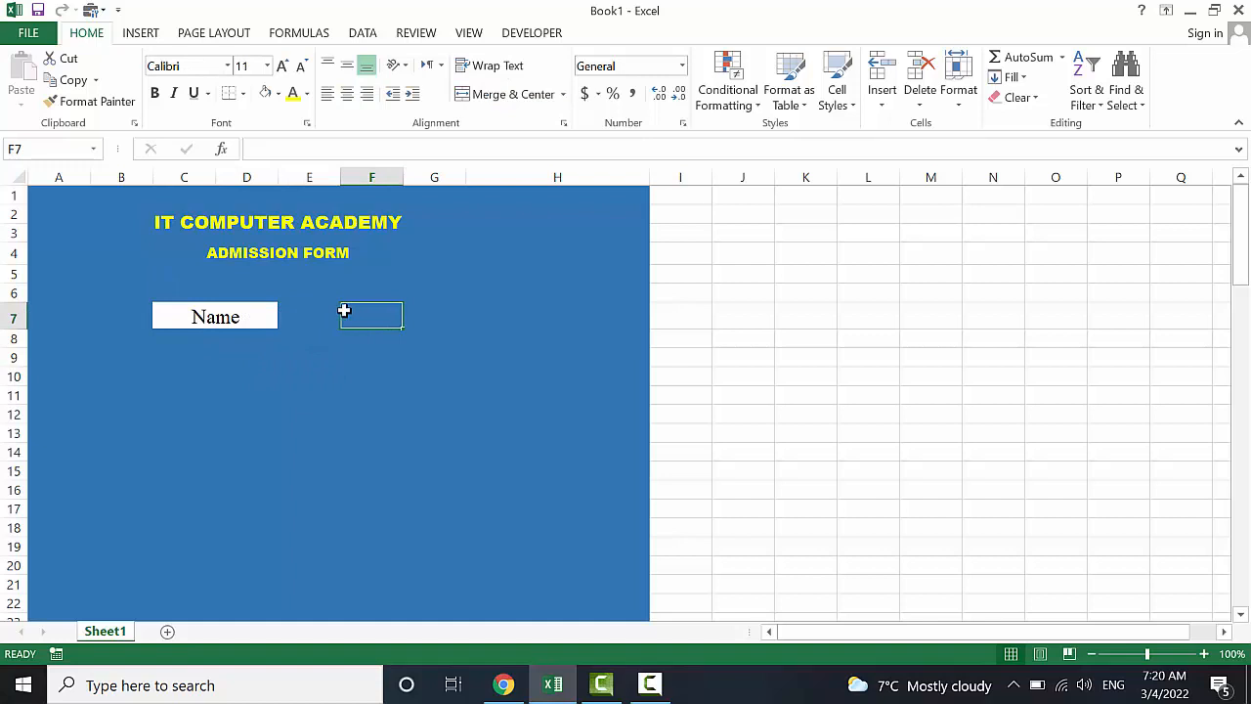
{"action": "left_click_drag", "start_coordinate": [355, 312], "coordinate": [515, 309]}
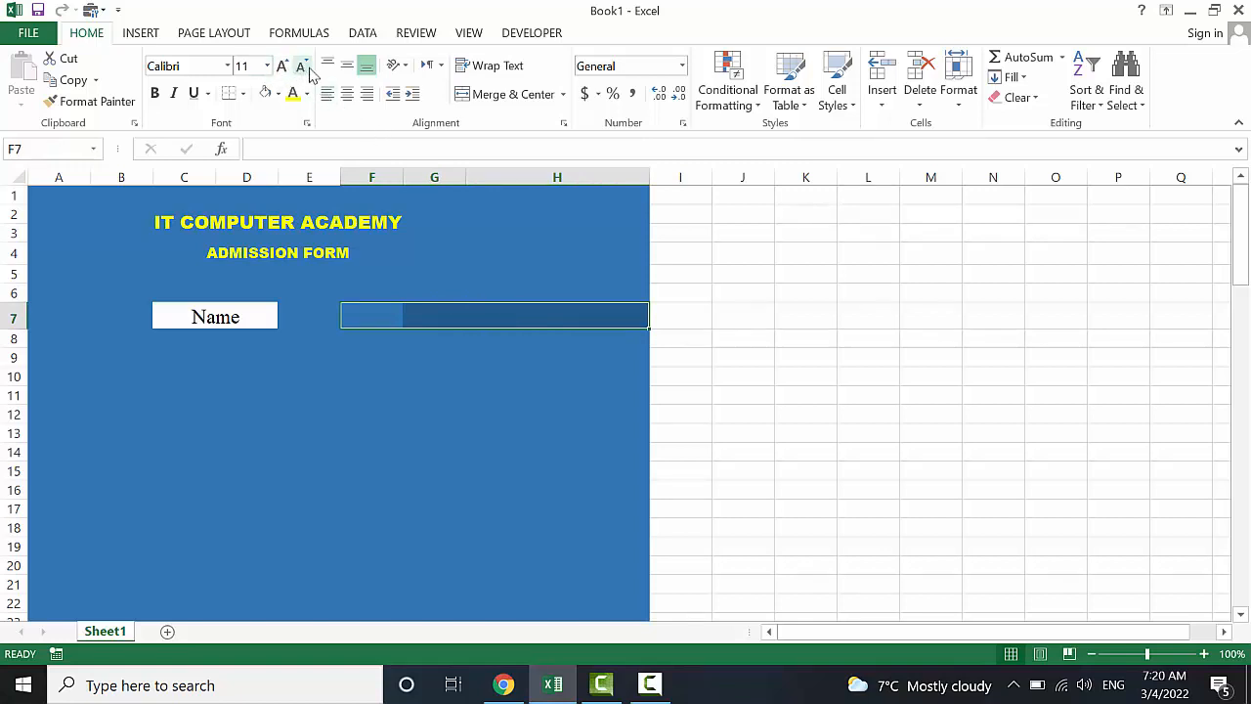
{"action": "left_click", "coordinate": [495, 418]}
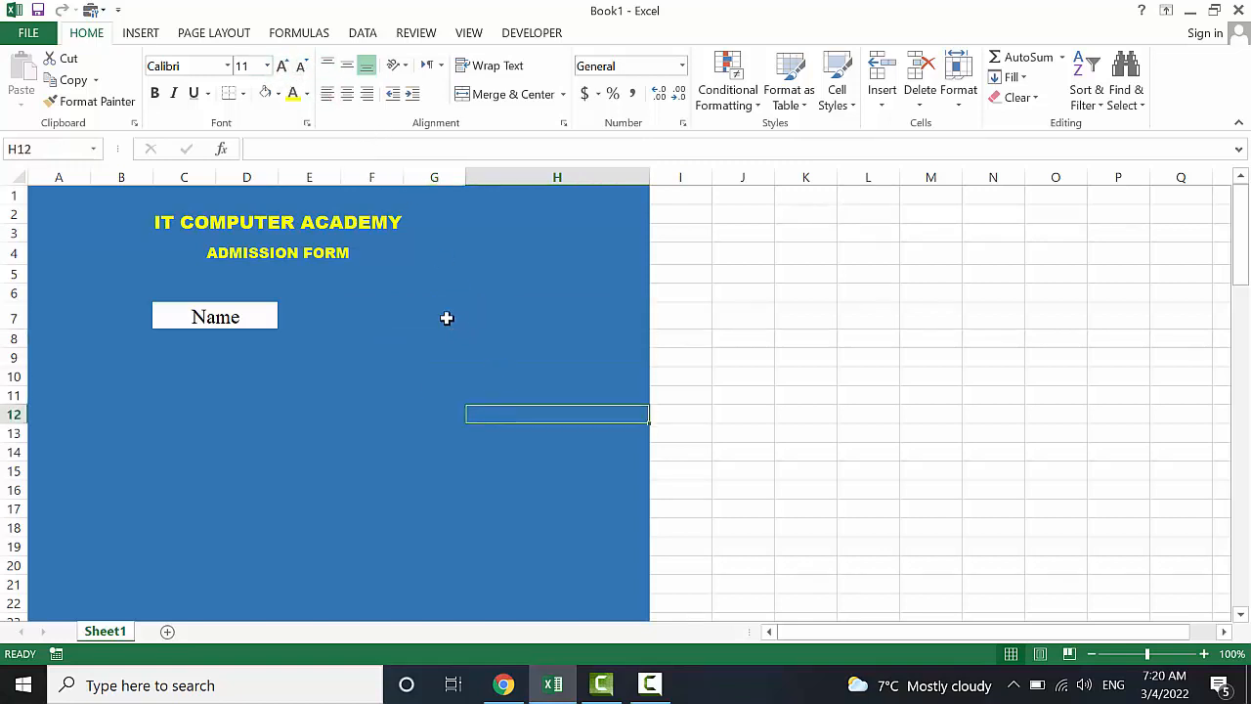
Insert an entire new column at G from cell G7's Insert option
{"action": "left_click", "coordinate": [417, 298]}
{"action": "left_click", "coordinate": [417, 310]}
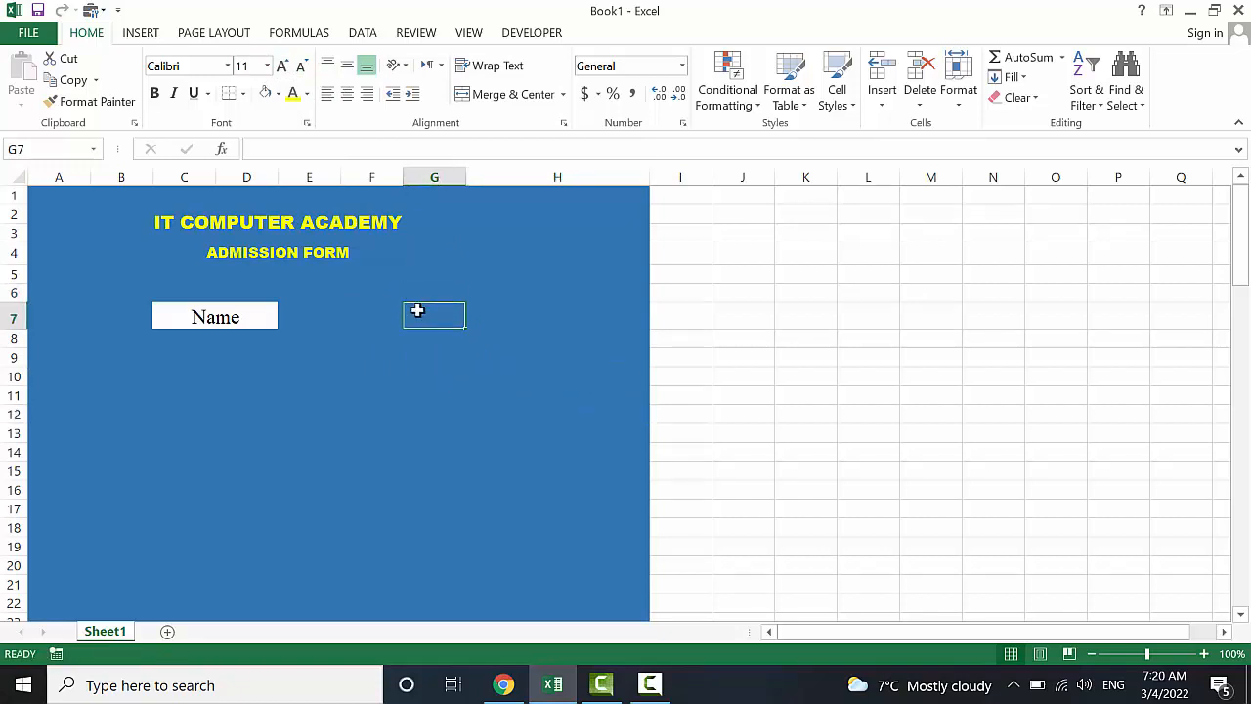
{"action": "right_click", "coordinate": [416, 310]}
{"action": "key", "text": "Escape"}
{"action": "right_click", "coordinate": [427, 310]}
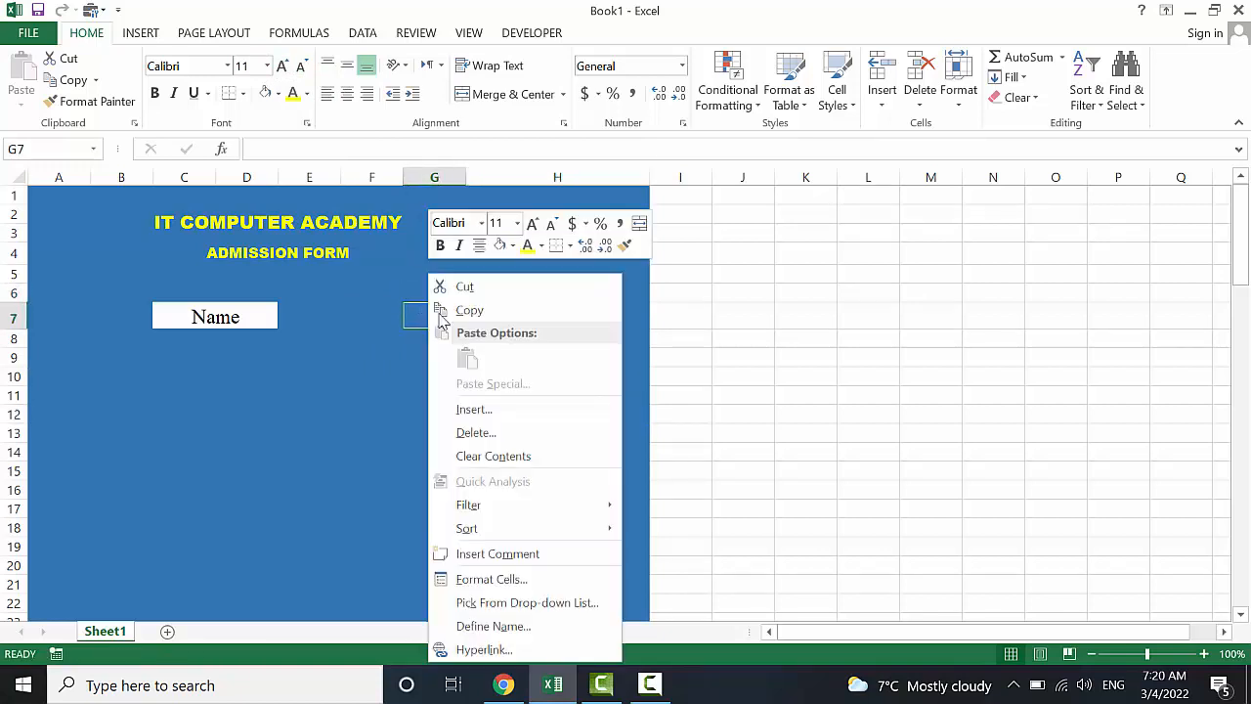
{"action": "left_click", "coordinate": [480, 410]}
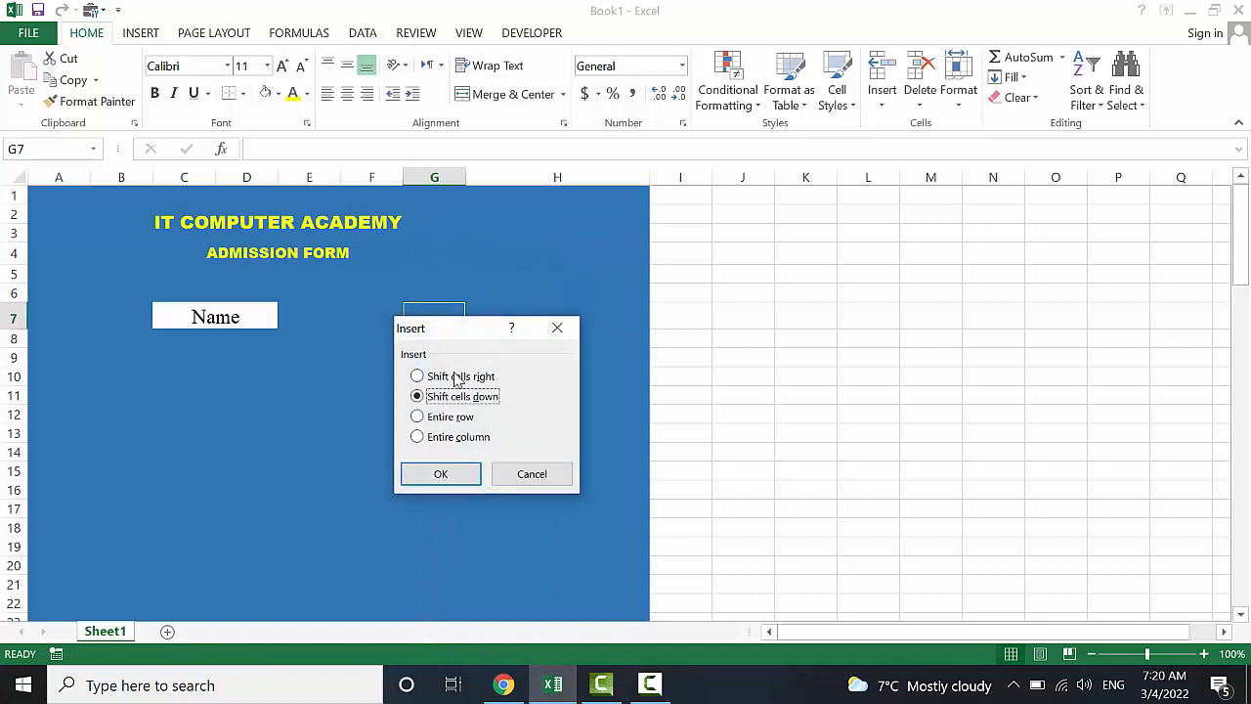
{"action": "left_click", "coordinate": [451, 439]}
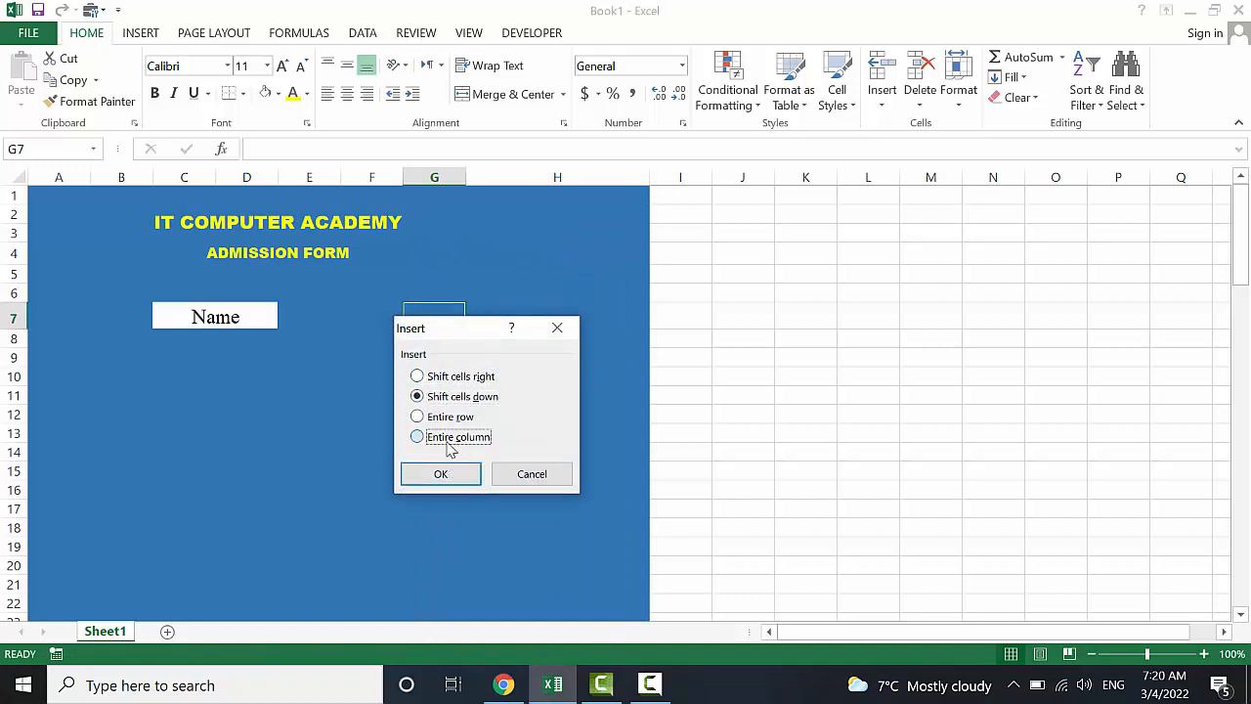
{"action": "left_click", "coordinate": [441, 474]}
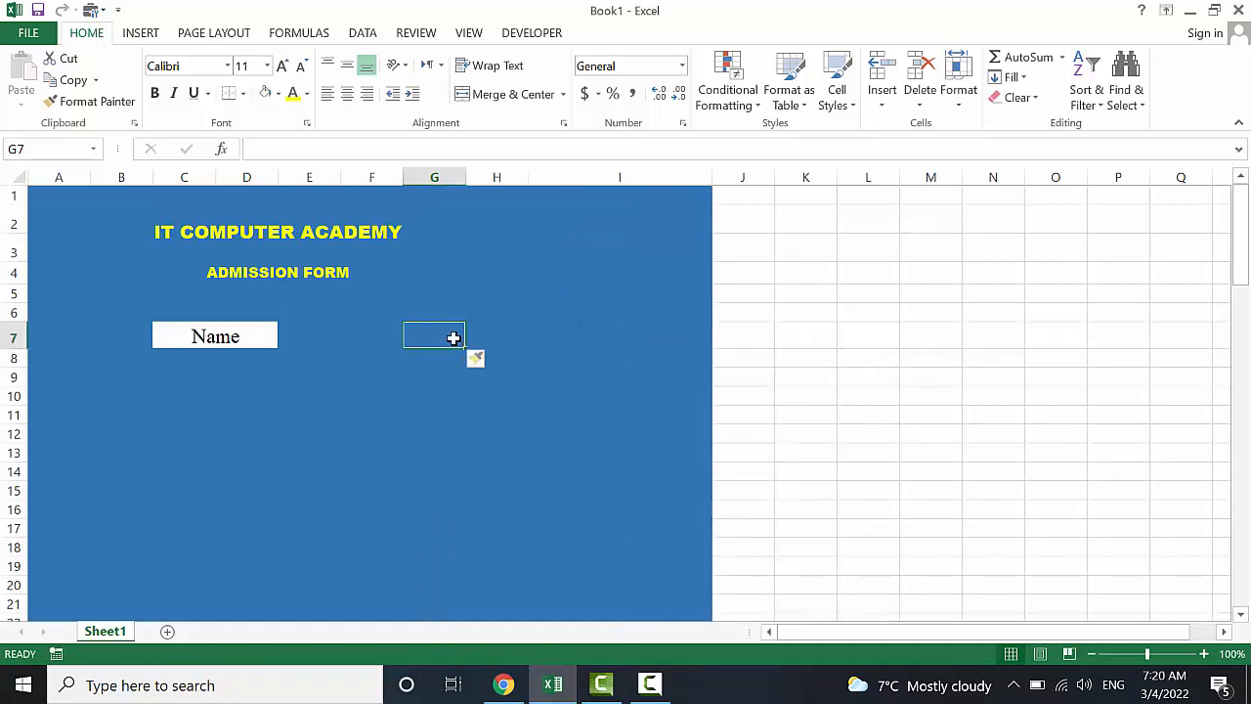
{"action": "left_click", "coordinate": [446, 311]}
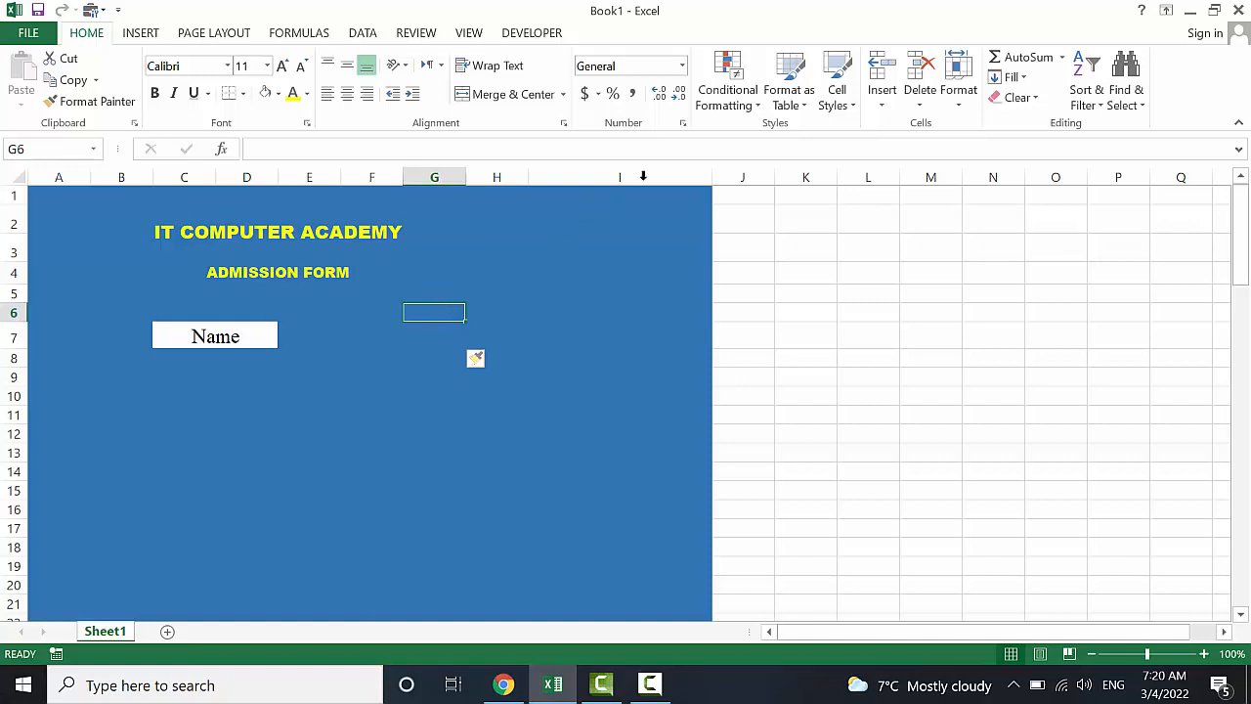
Narrow column I and merge F7:H7 into one centred cell
{"action": "left_click_drag", "start_coordinate": [714, 173], "coordinate": [635, 177]}
{"action": "left_click", "coordinate": [382, 338]}
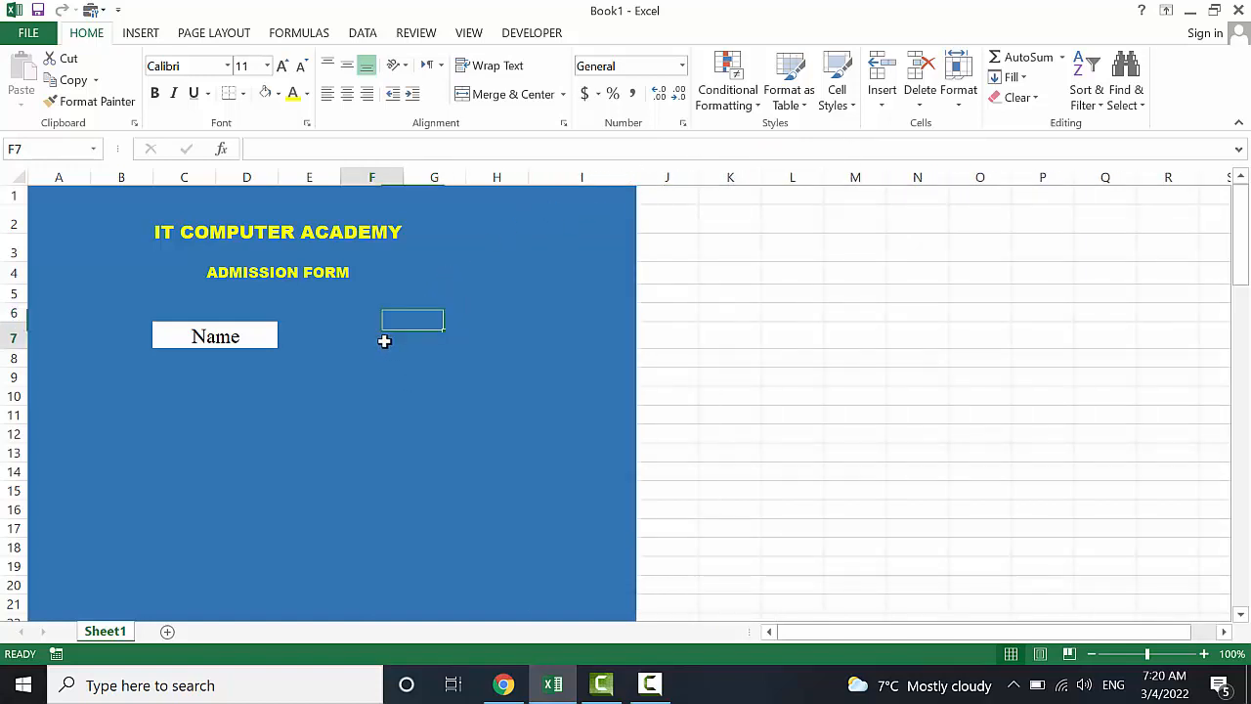
{"action": "left_click_drag", "start_coordinate": [375, 334], "coordinate": [487, 332]}
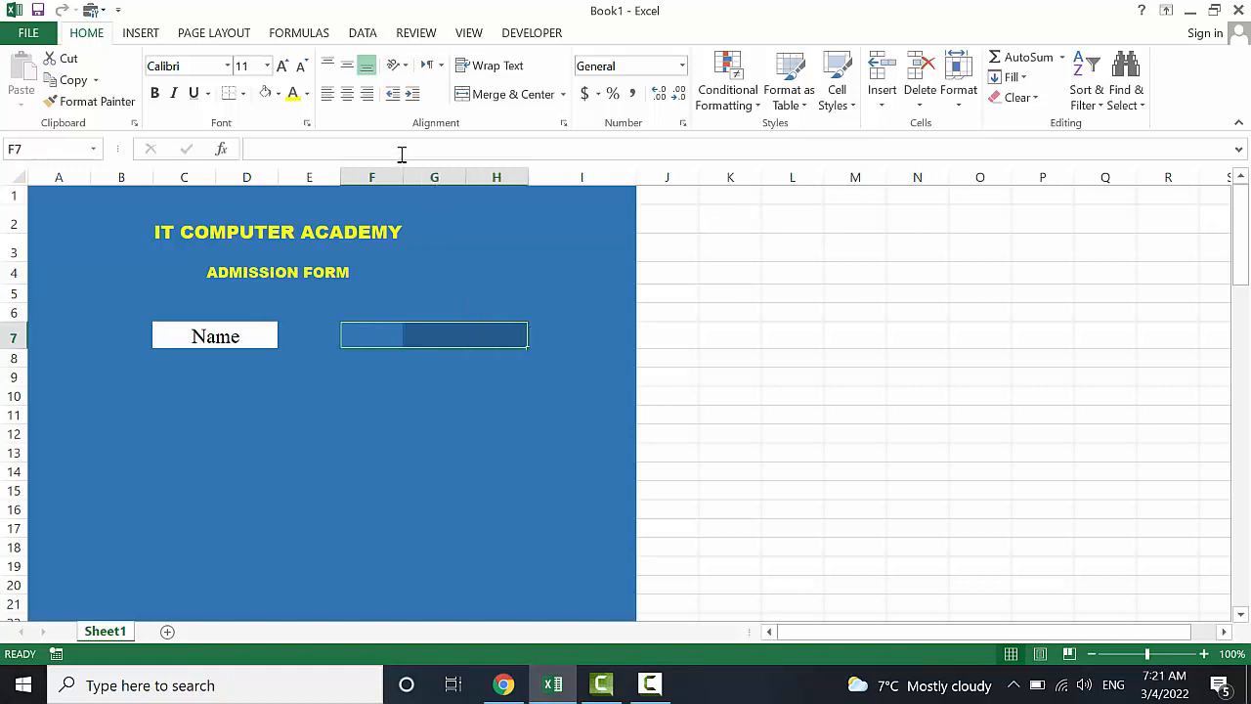
{"action": "left_click", "coordinate": [485, 93]}
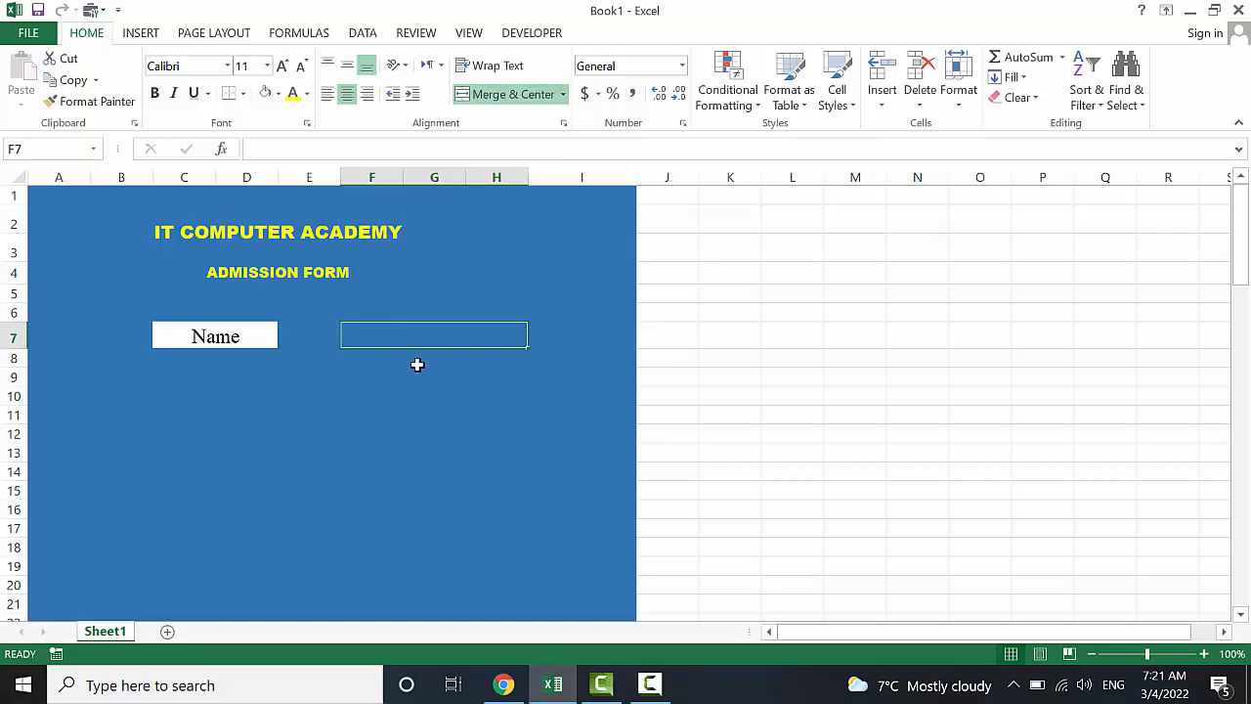
Copy the Name label's white formatting onto F7:H7 with Format Painter
{"action": "left_click", "coordinate": [262, 338]}
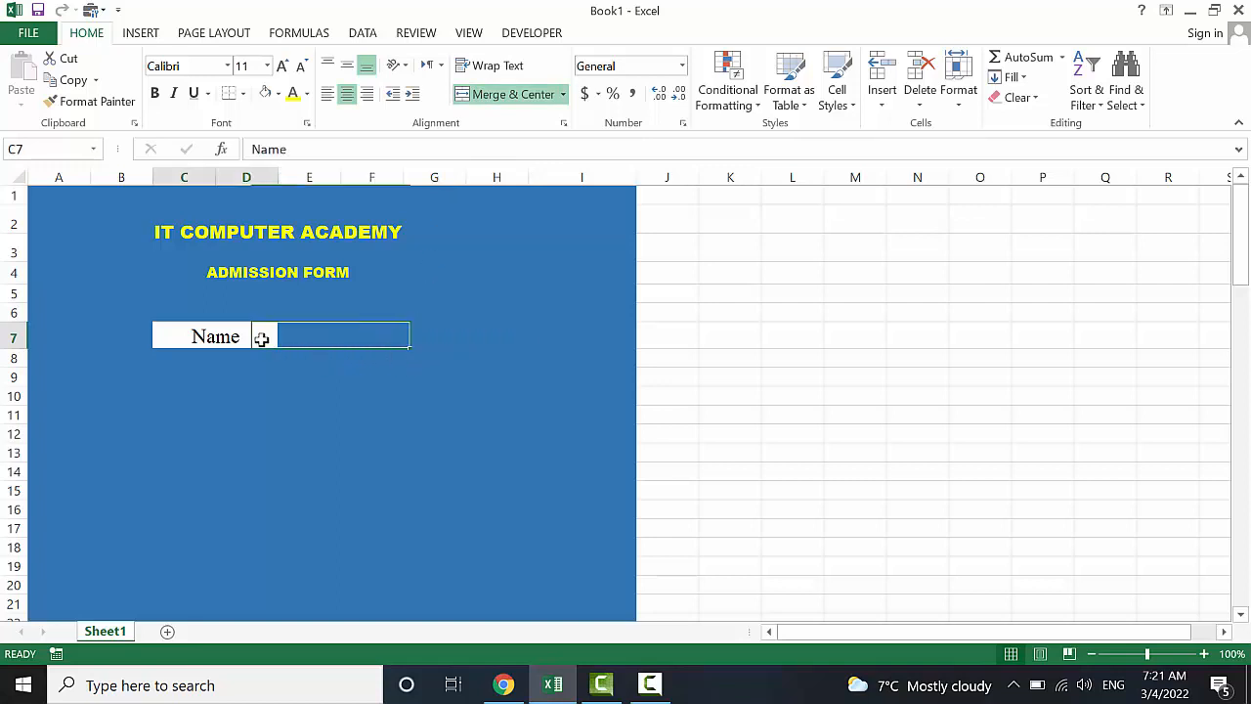
{"action": "left_click", "coordinate": [98, 103]}
{"action": "left_click", "coordinate": [378, 337]}
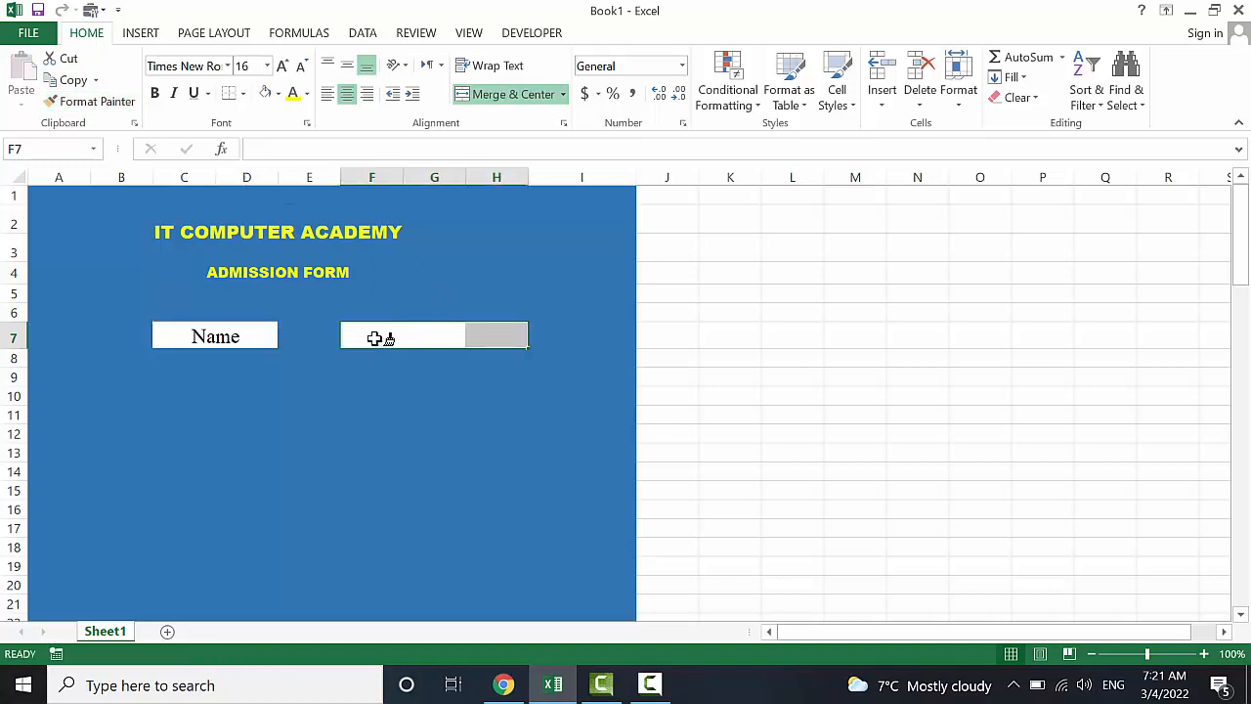
{"action": "left_click", "coordinate": [367, 414]}
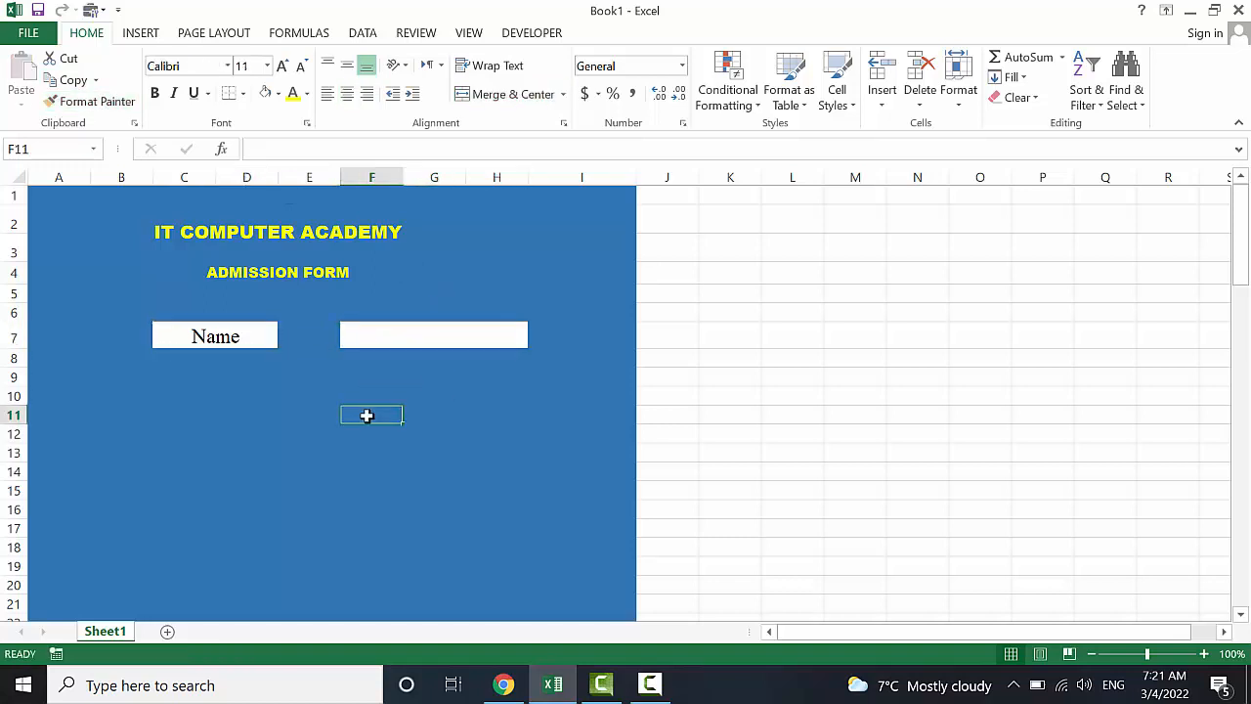
Narrow column E to close the gap beside the Name label
{"action": "left_click", "coordinate": [328, 326]}
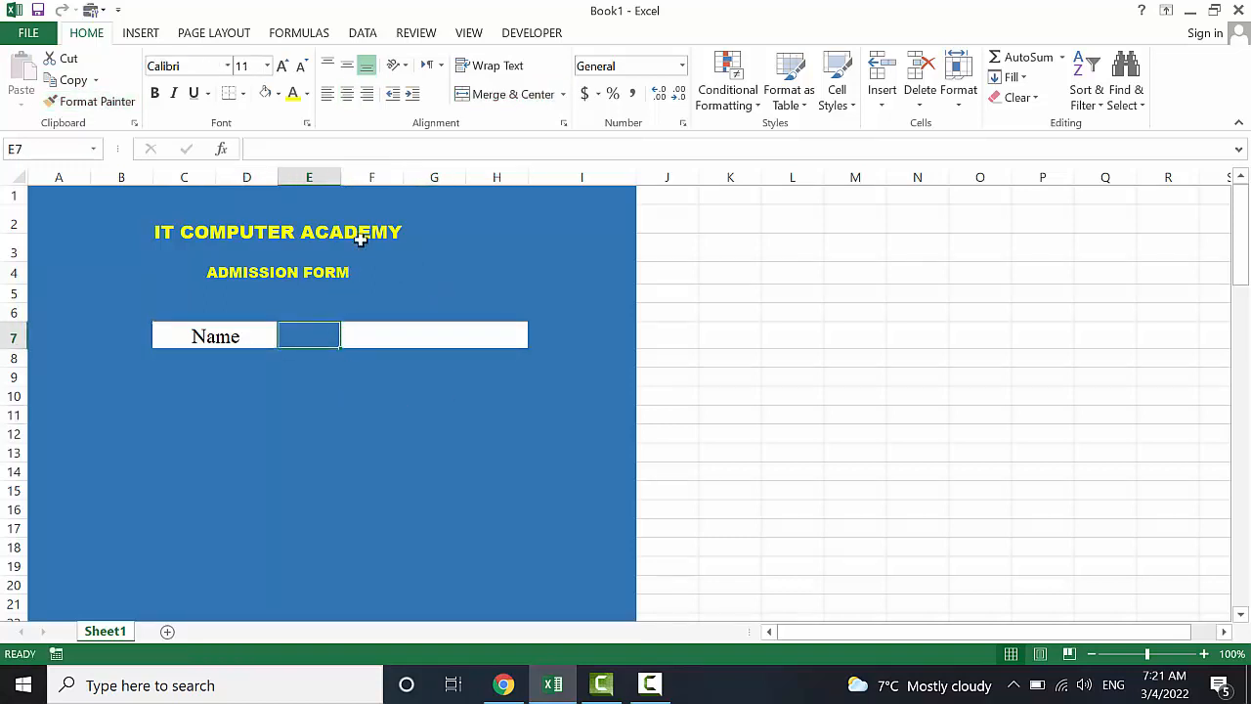
{"action": "left_click_drag", "start_coordinate": [340, 171], "coordinate": [320, 173]}
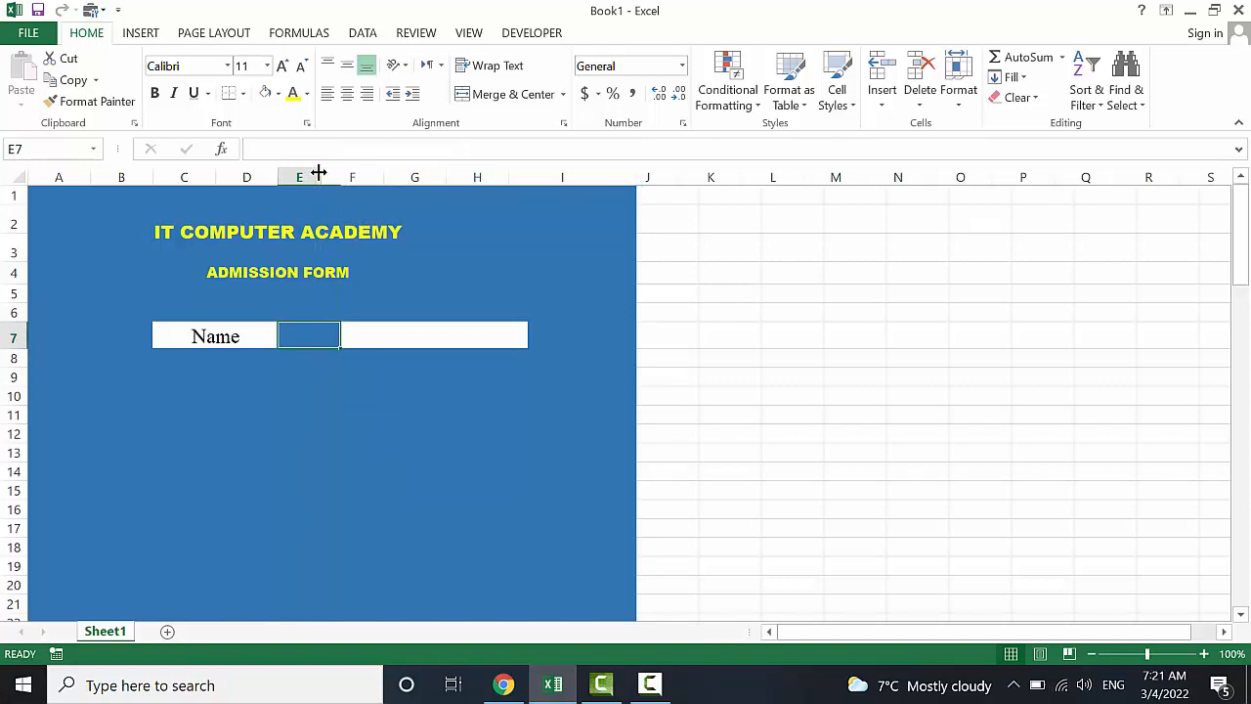
{"action": "left_click", "coordinate": [324, 410]}
Re-merge and centre the academy title across C2:G3
{"action": "left_click_drag", "start_coordinate": [379, 235], "coordinate": [399, 232]}
{"action": "left_click", "coordinate": [476, 101]}
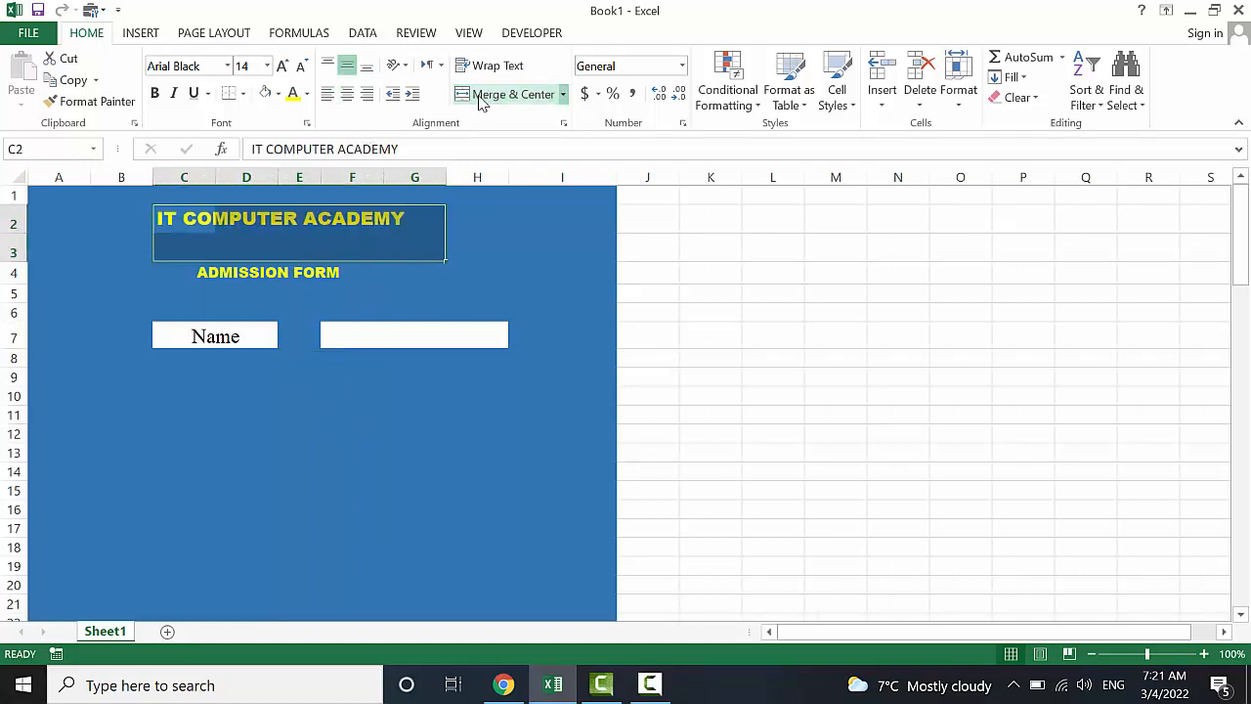
{"action": "left_click", "coordinate": [480, 102]}
{"action": "left_click", "coordinate": [372, 431]}
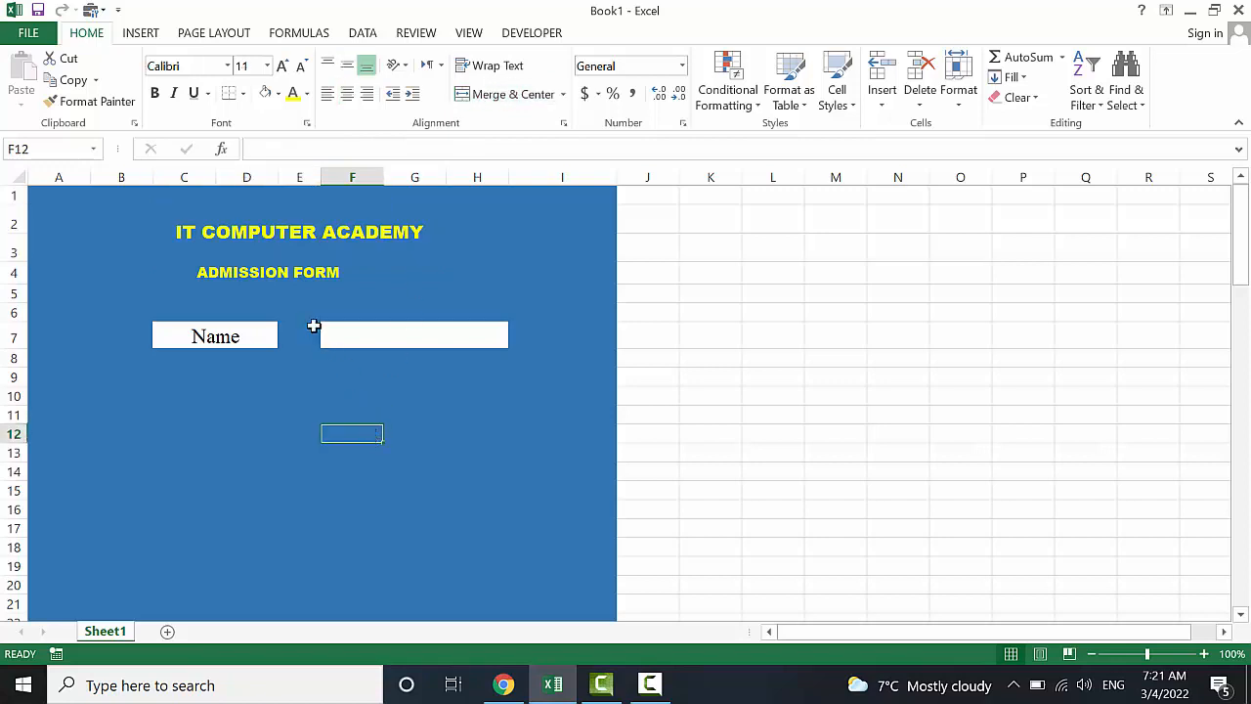
{"action": "left_click", "coordinate": [287, 271]}
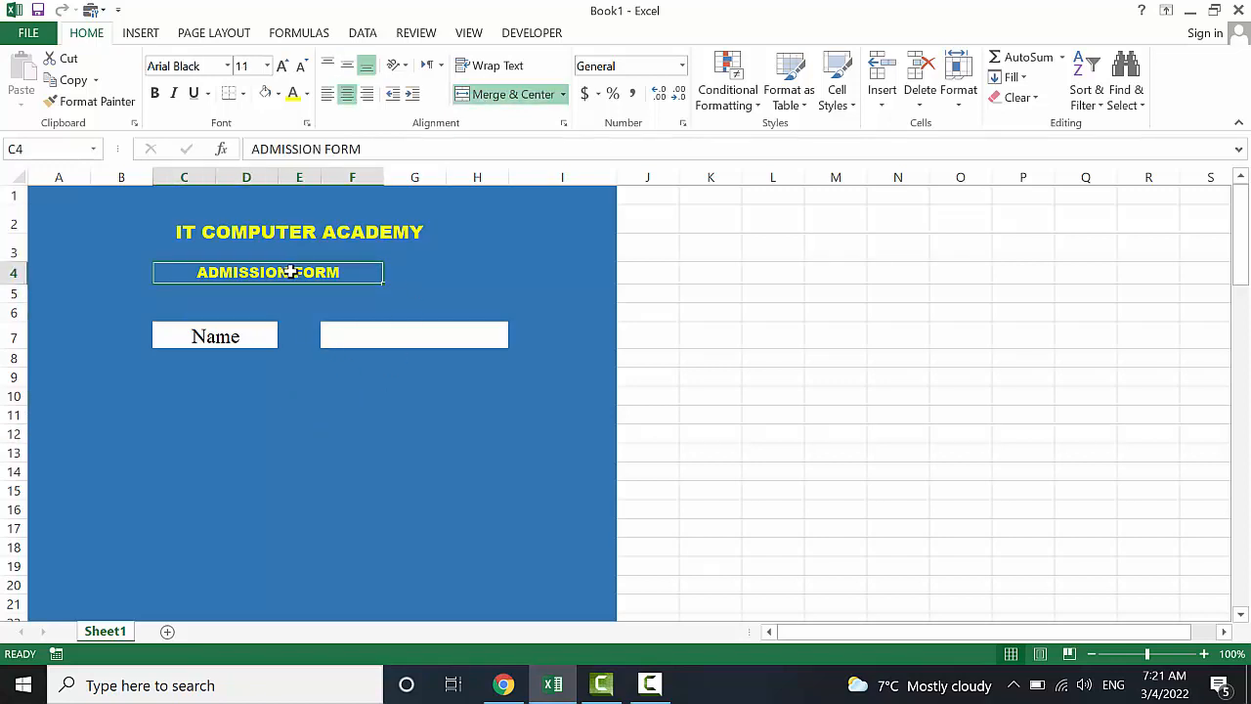
{"action": "left_click", "coordinate": [305, 528]}
Unmerge and re-merge F7:H7 into a single white input box
{"action": "left_click", "coordinate": [387, 337]}
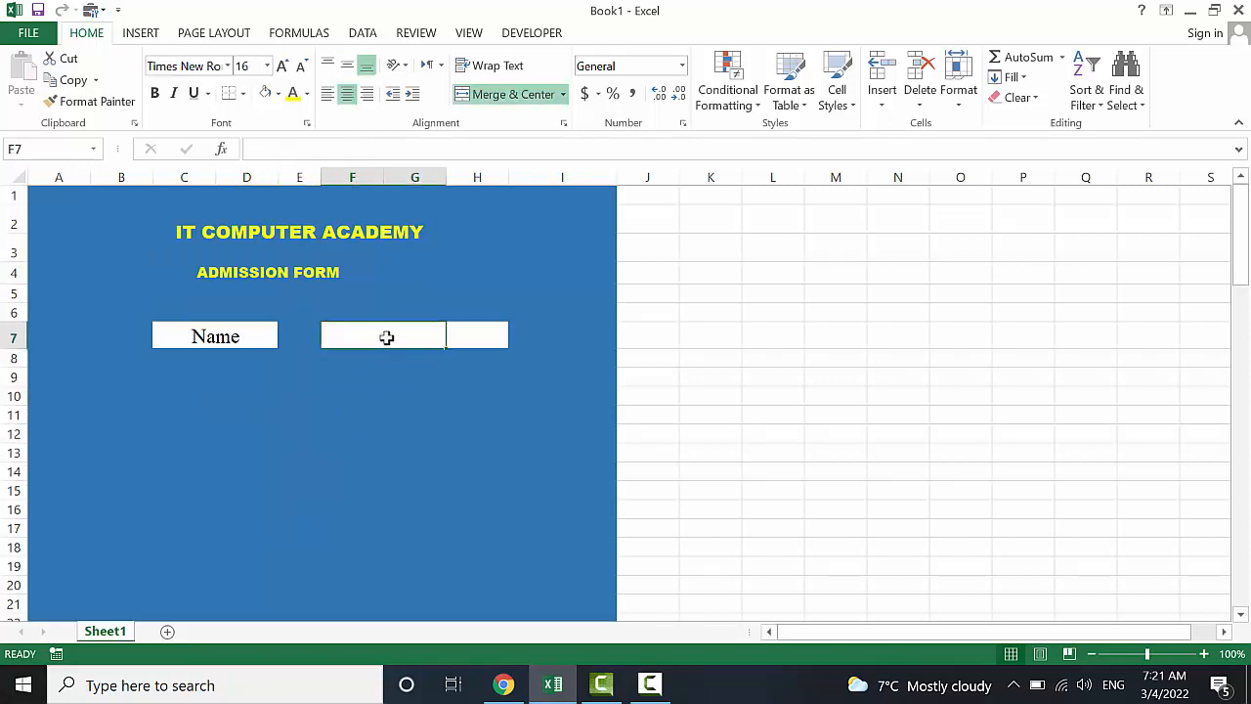
{"action": "left_click", "coordinate": [483, 336]}
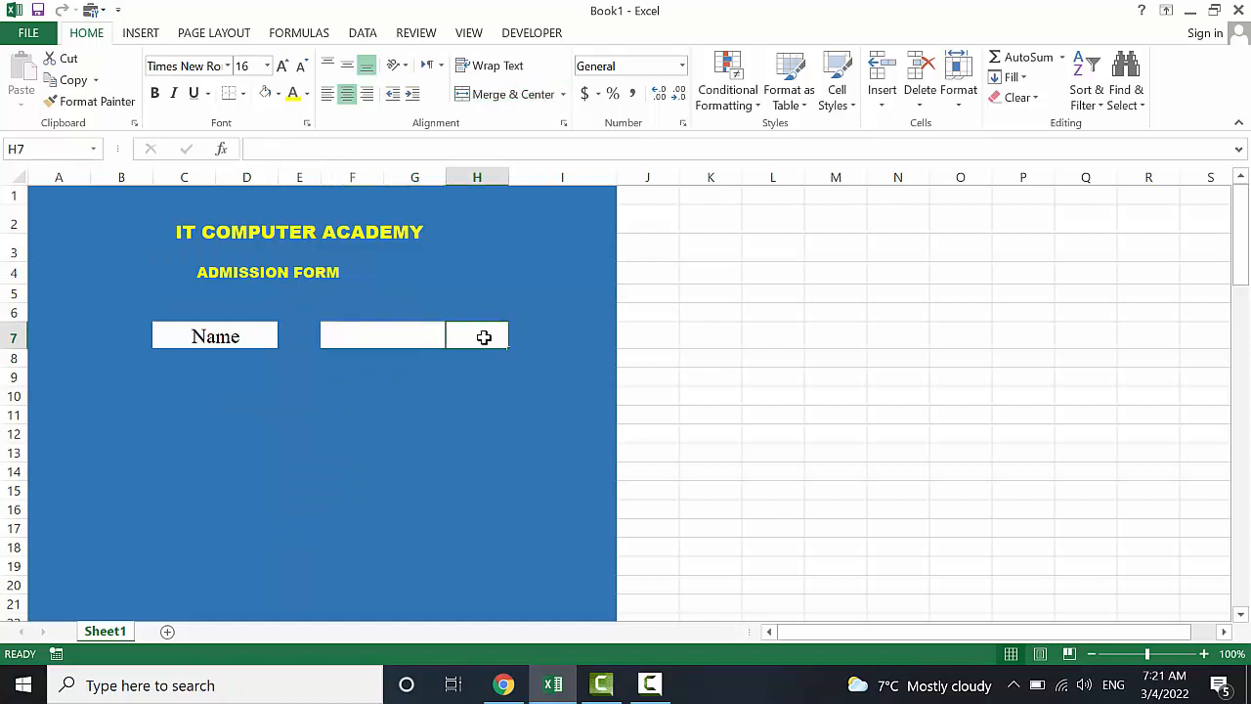
{"action": "left_click_drag", "start_coordinate": [480, 335], "coordinate": [418, 339]}
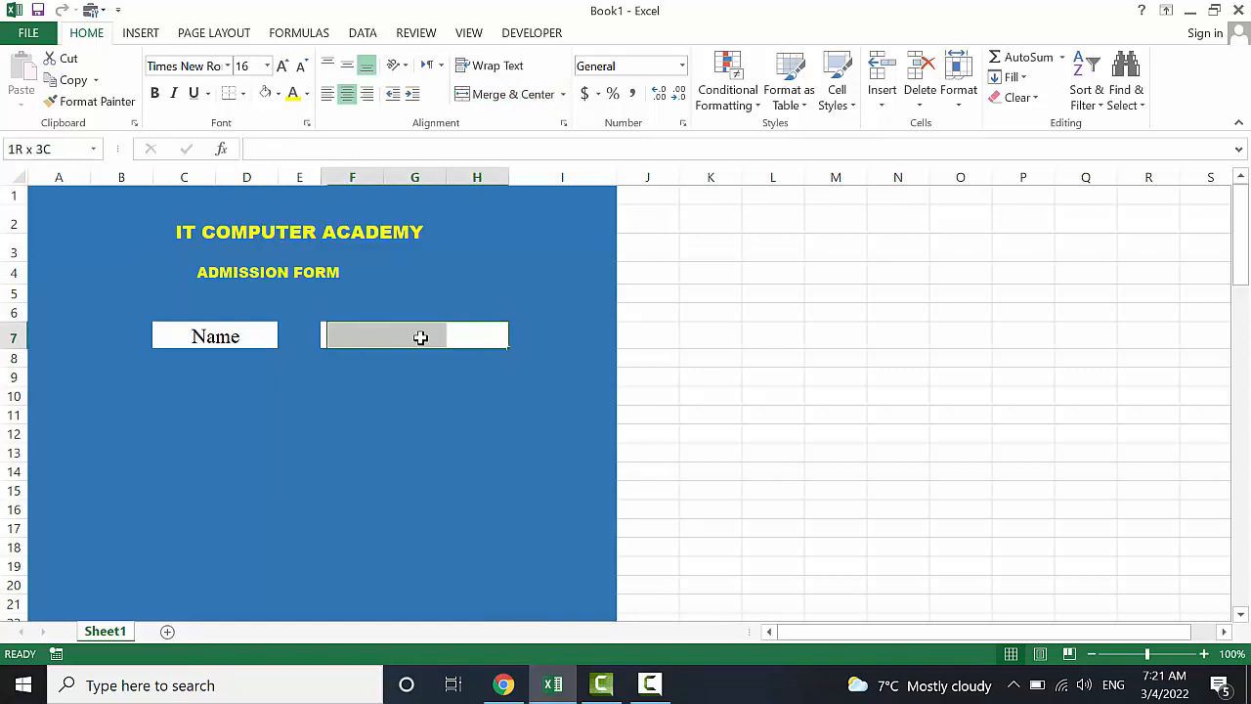
{"action": "left_click", "coordinate": [516, 104]}
{"action": "left_click", "coordinate": [516, 98]}
{"action": "left_click", "coordinate": [399, 449]}
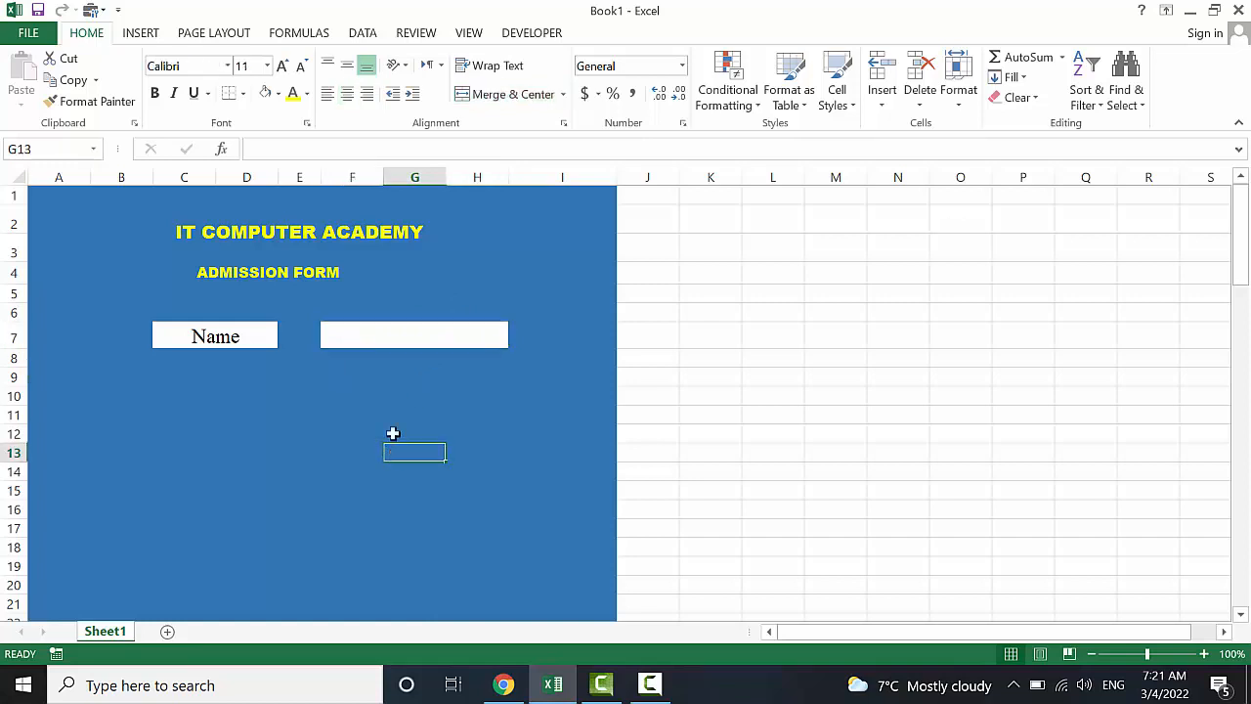
{"action": "left_click", "coordinate": [402, 338]}
{"action": "left_click", "coordinate": [250, 344]}
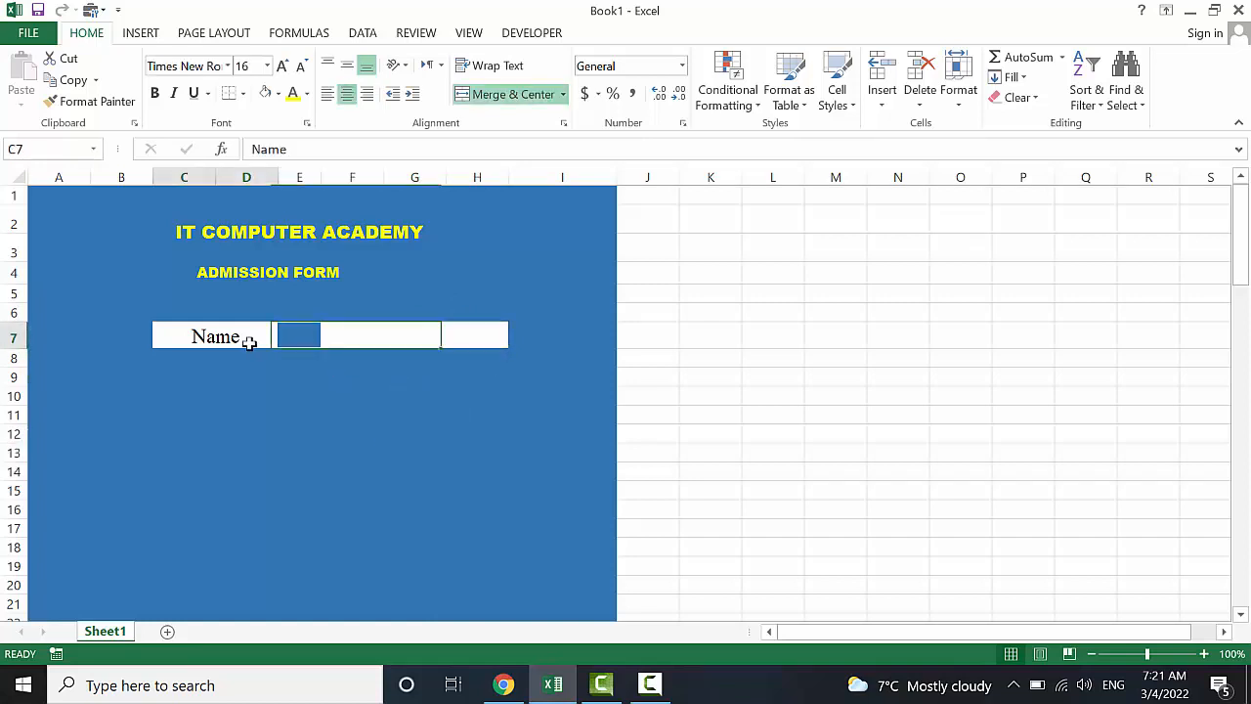
{"action": "left_click", "coordinate": [348, 335]}
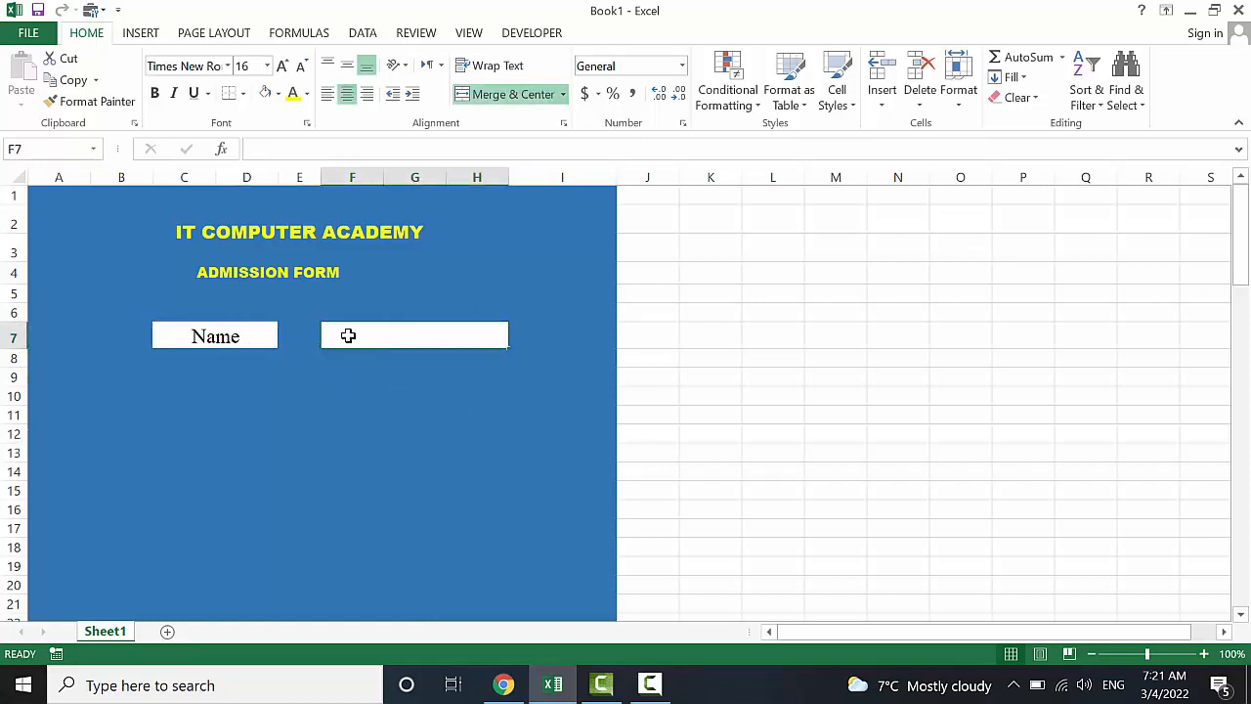
{"action": "left_click", "coordinate": [520, 338]}
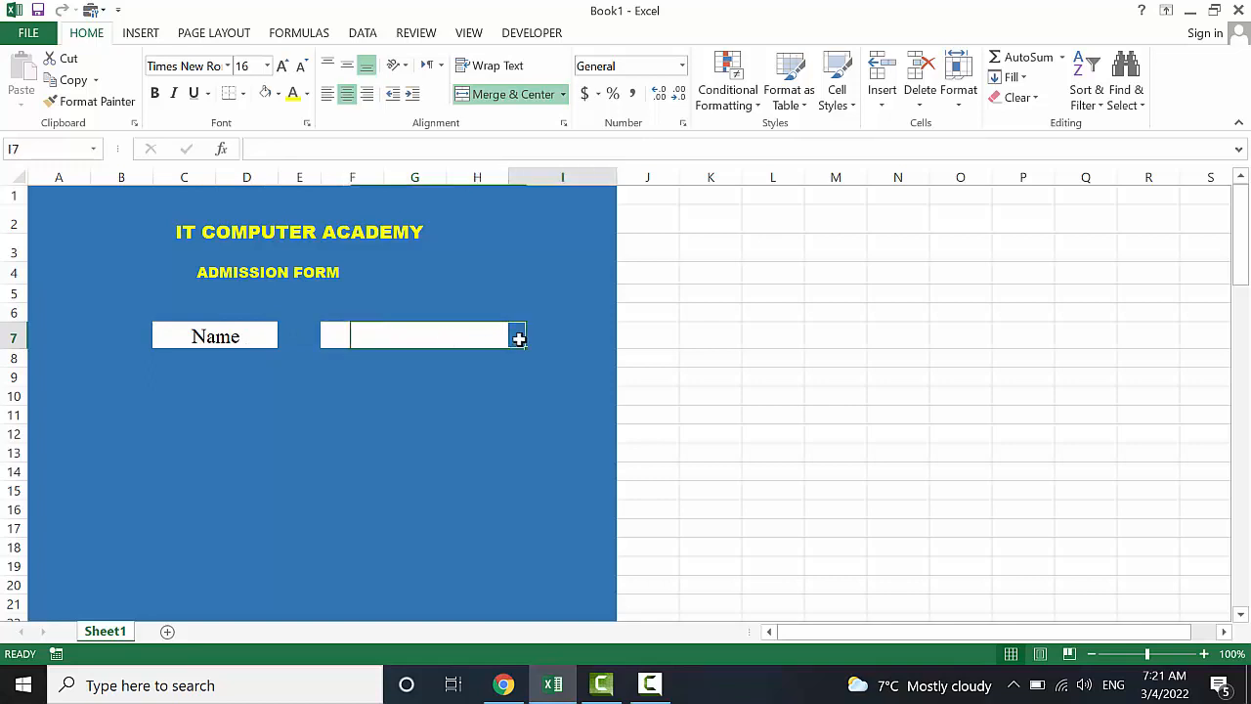
Type the student's full name into the F7:H7 name box
{"action": "left_click", "coordinate": [430, 330]}
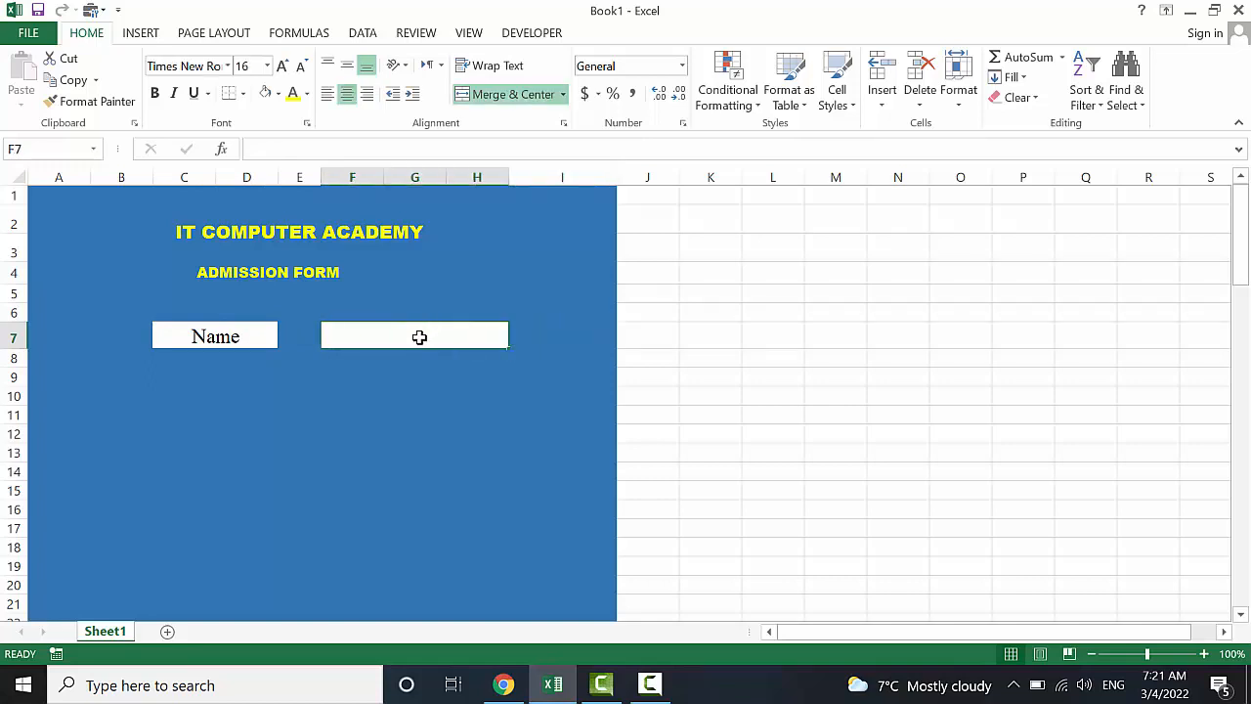
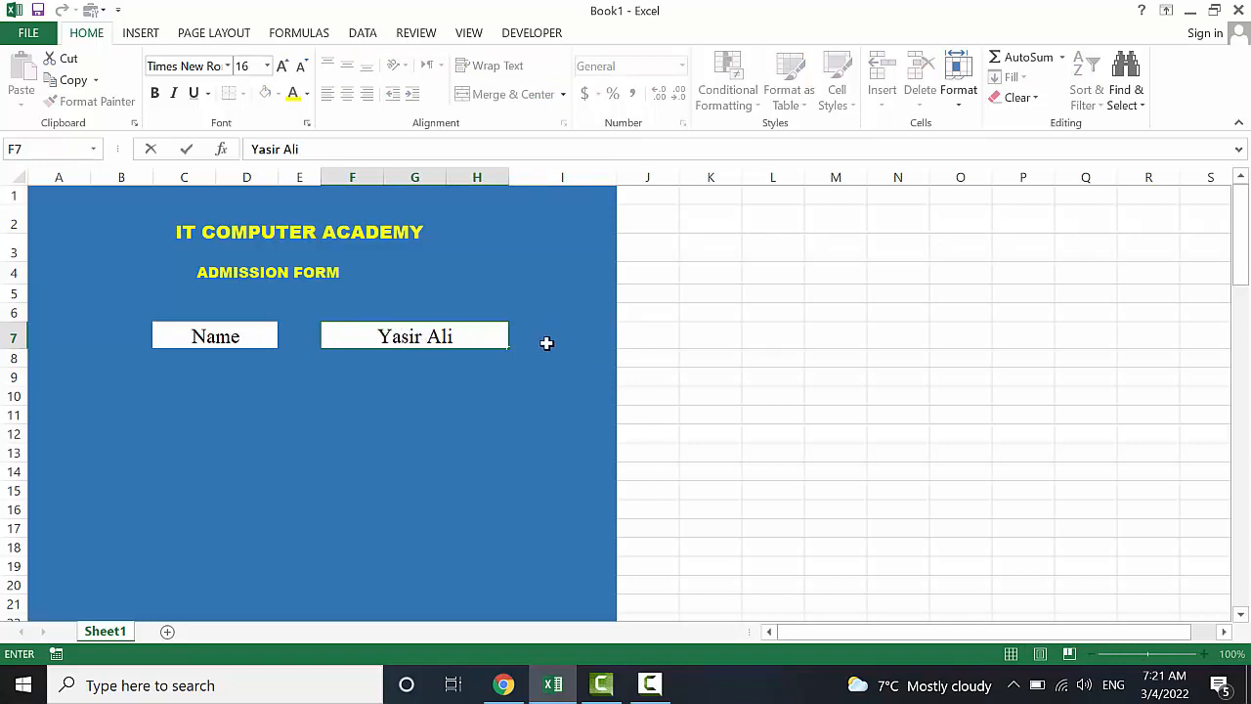
{"action": "left_click", "coordinate": [550, 362]}
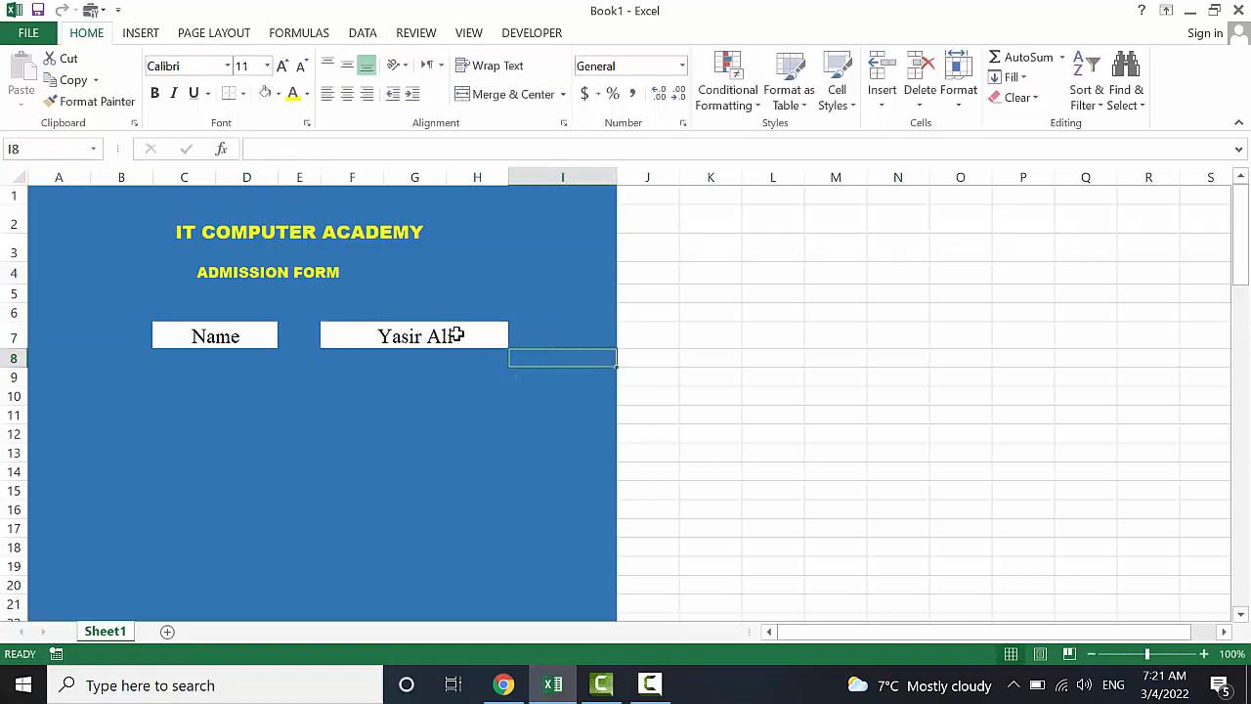
{"action": "left_click", "coordinate": [559, 333]}
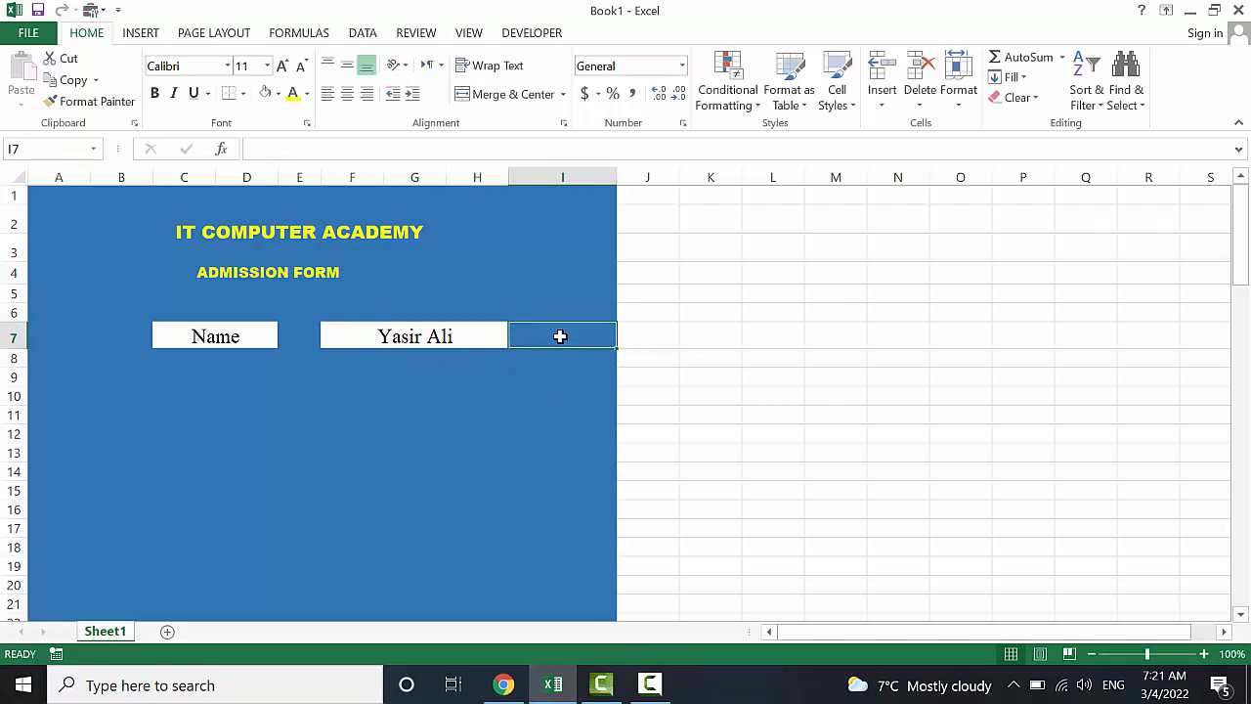
{"action": "left_click", "coordinate": [511, 395]}
{"action": "left_click", "coordinate": [556, 337]}
{"action": "left_click", "coordinate": [469, 336]}
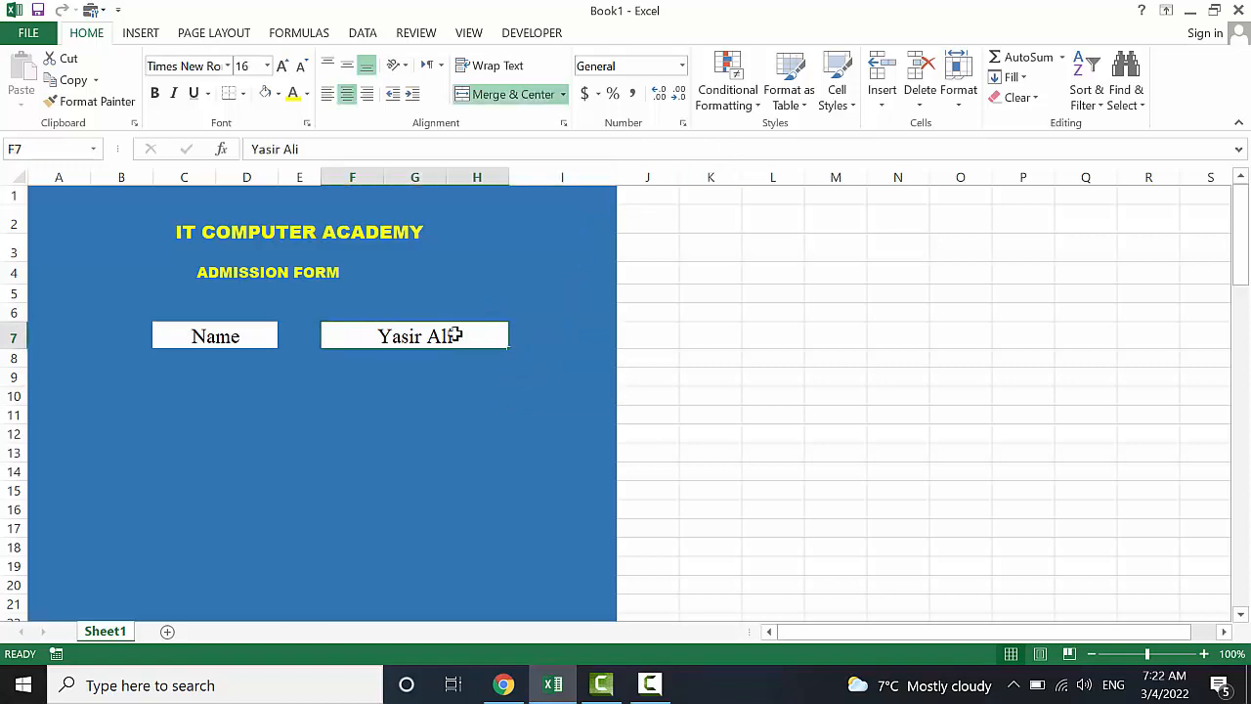
Add a No Blanks conditional formatting rule with dark green fill to the name box
{"action": "left_click", "coordinate": [732, 103]}
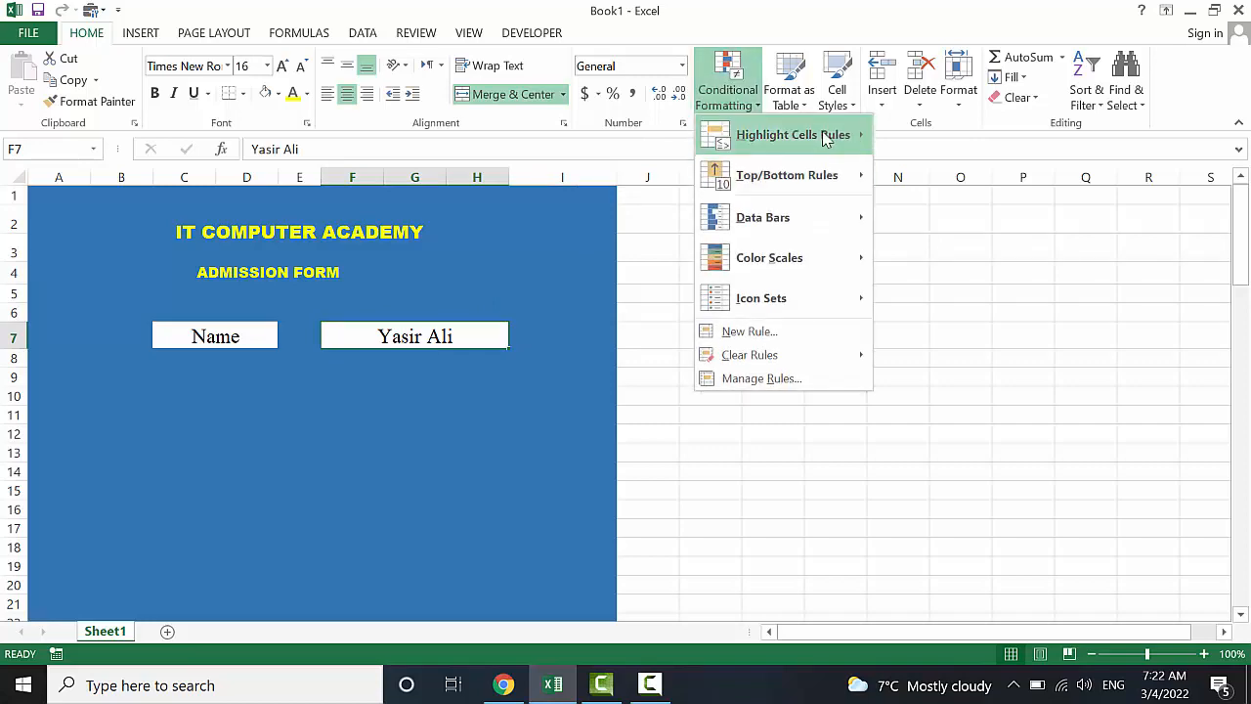
{"action": "mouse_move", "coordinate": [824, 140]}
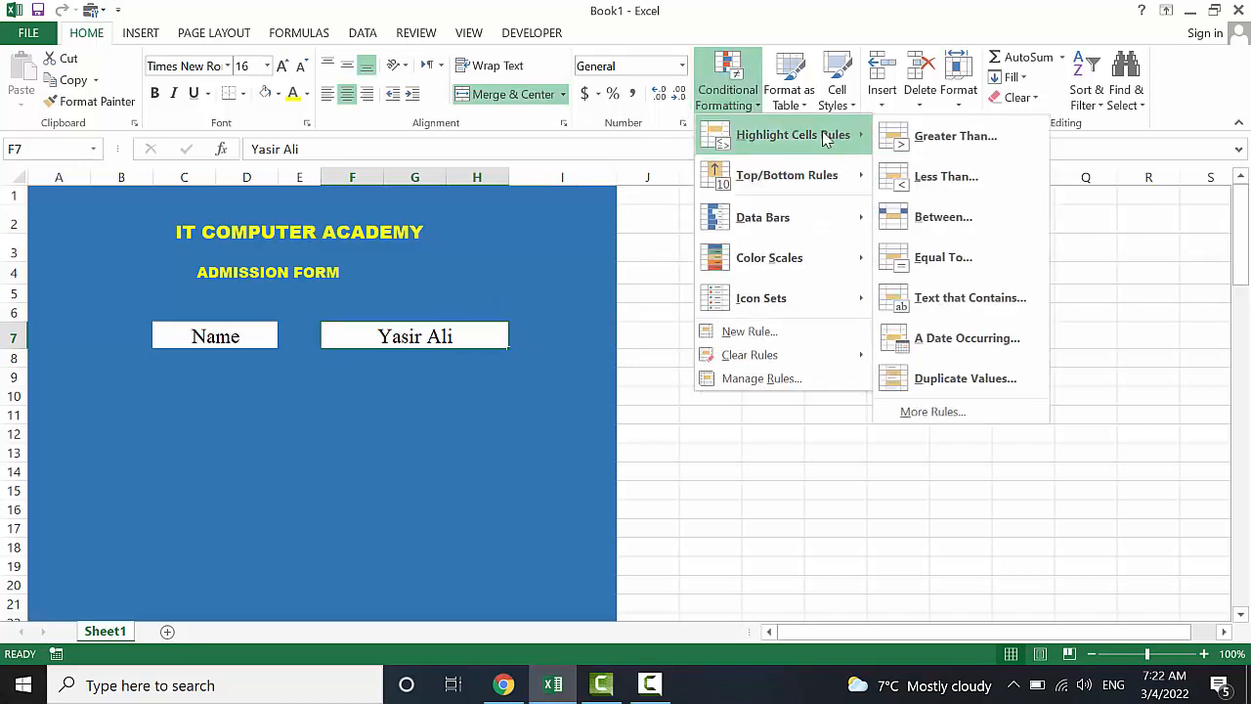
{"action": "left_click", "coordinate": [974, 420]}
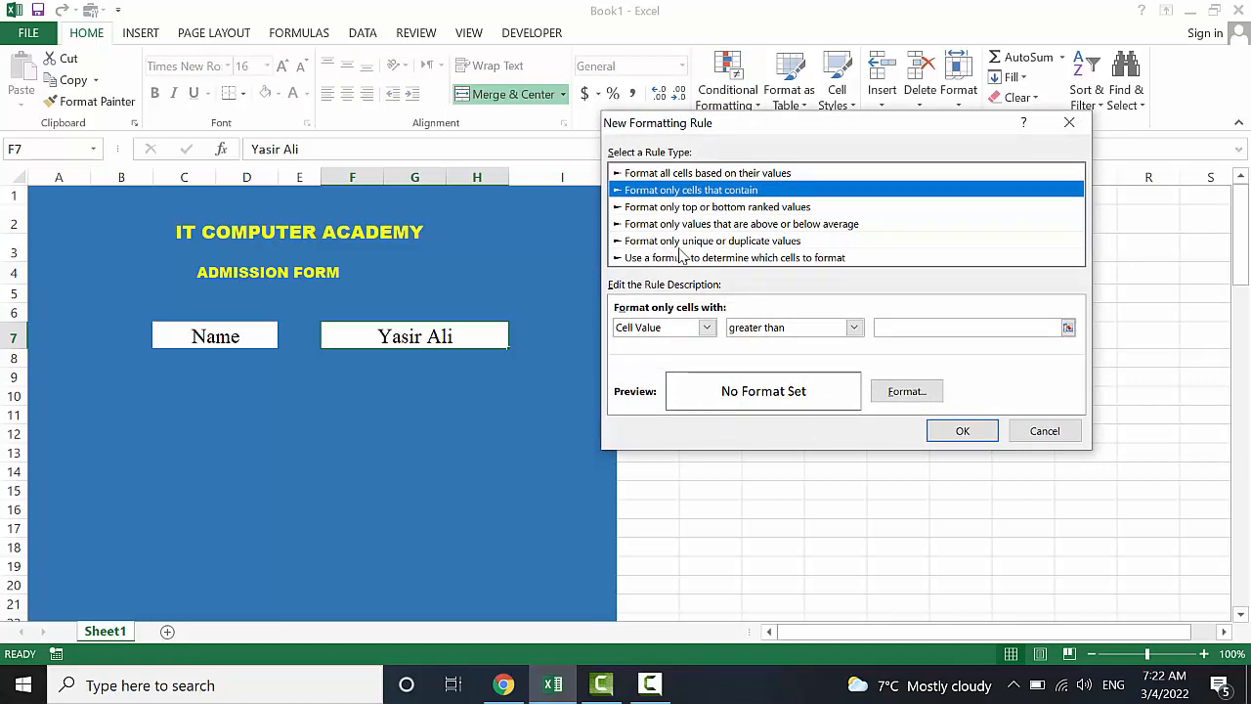
{"action": "left_click", "coordinate": [705, 331]}
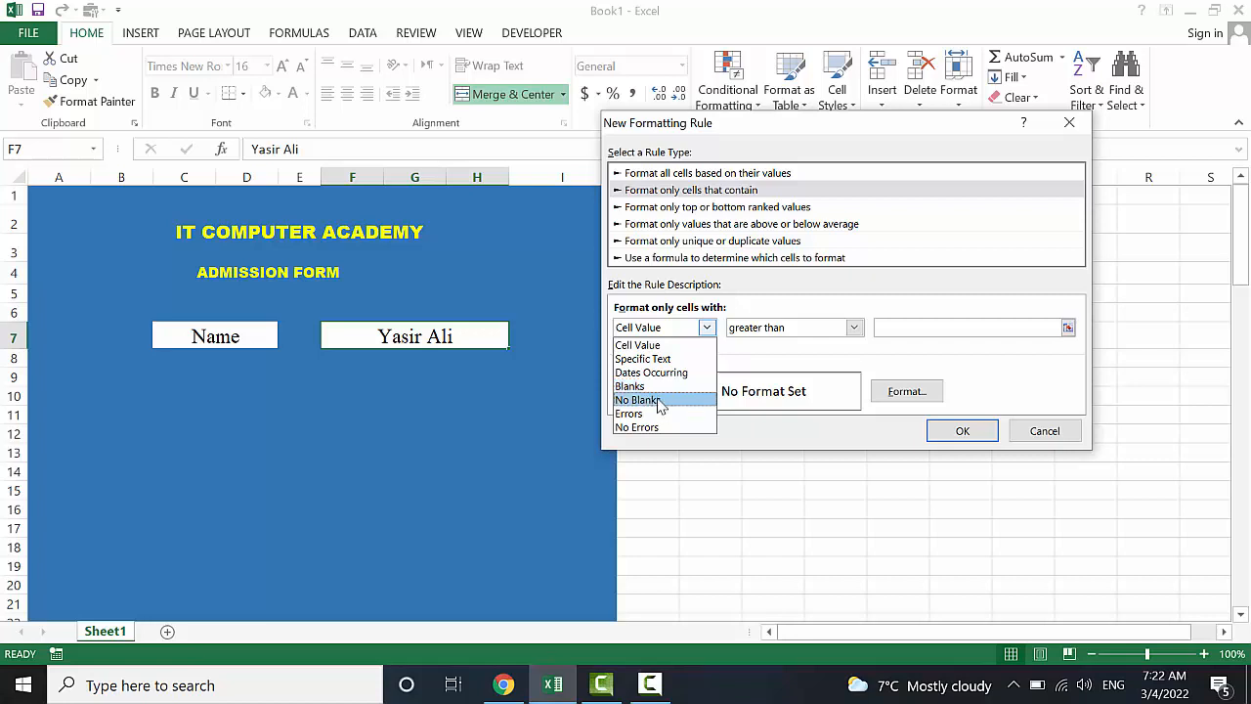
{"action": "left_click", "coordinate": [638, 399]}
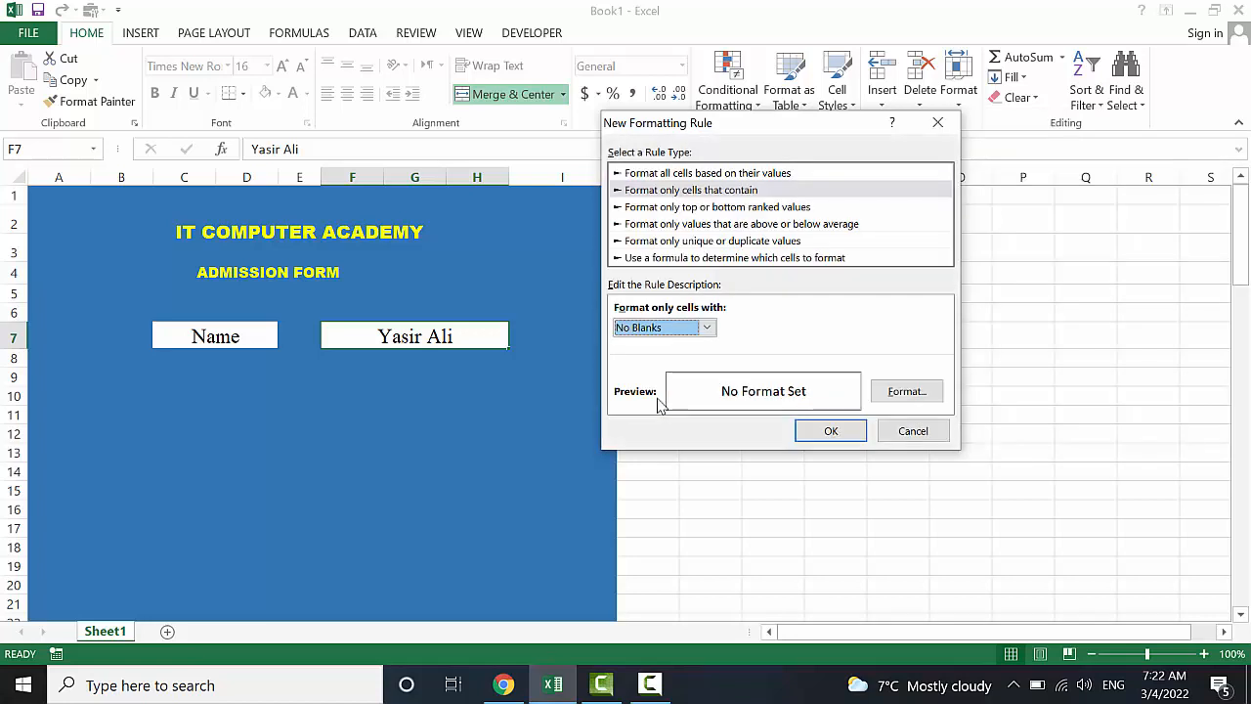
{"action": "left_click", "coordinate": [907, 391]}
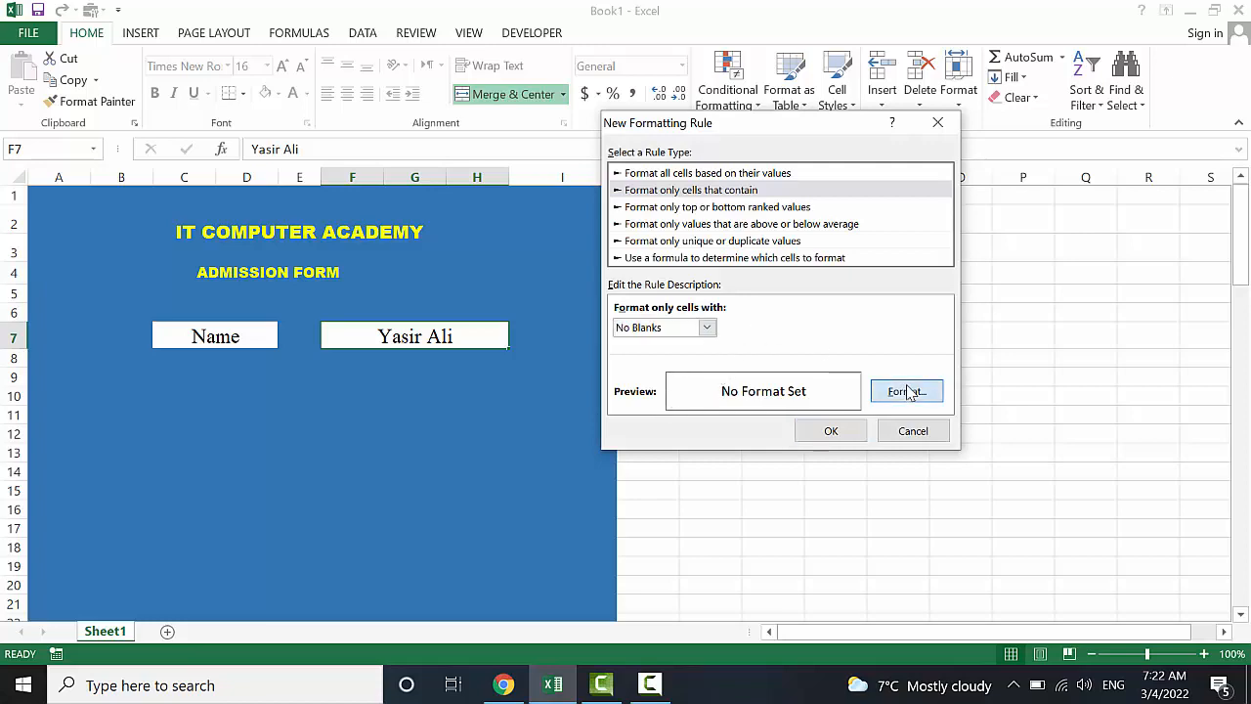
{"action": "left_click", "coordinate": [903, 389]}
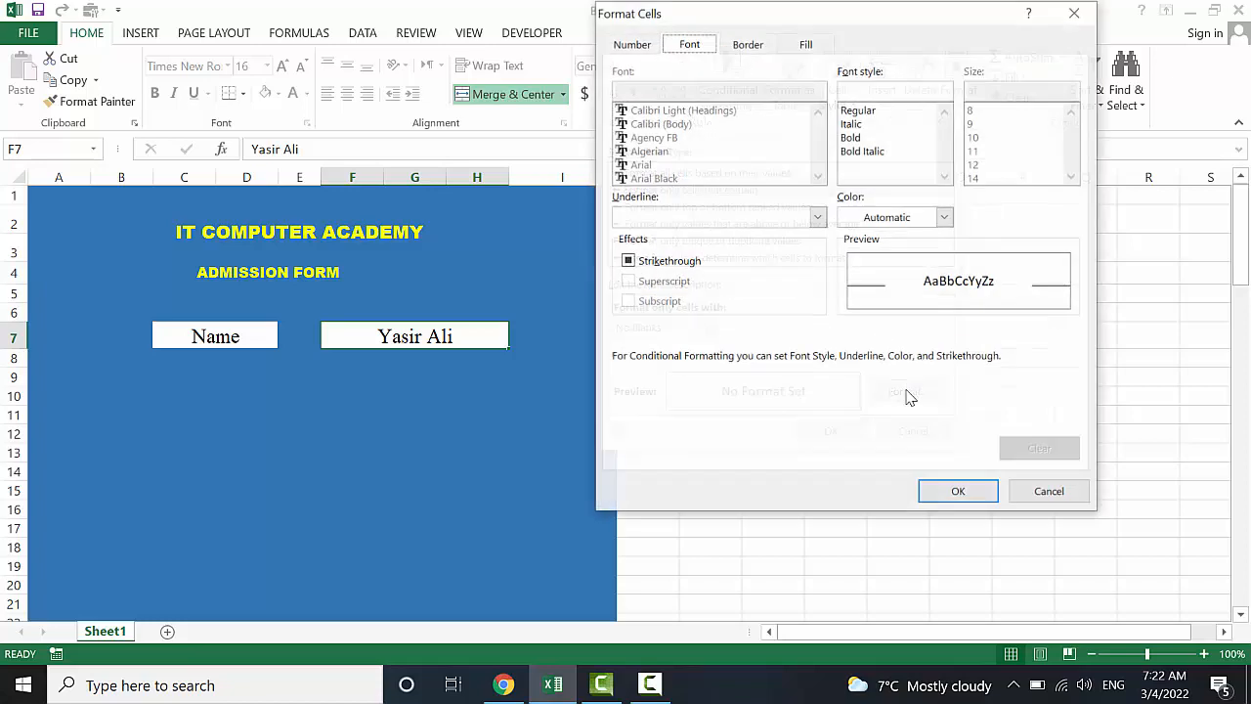
{"action": "left_click", "coordinate": [810, 46]}
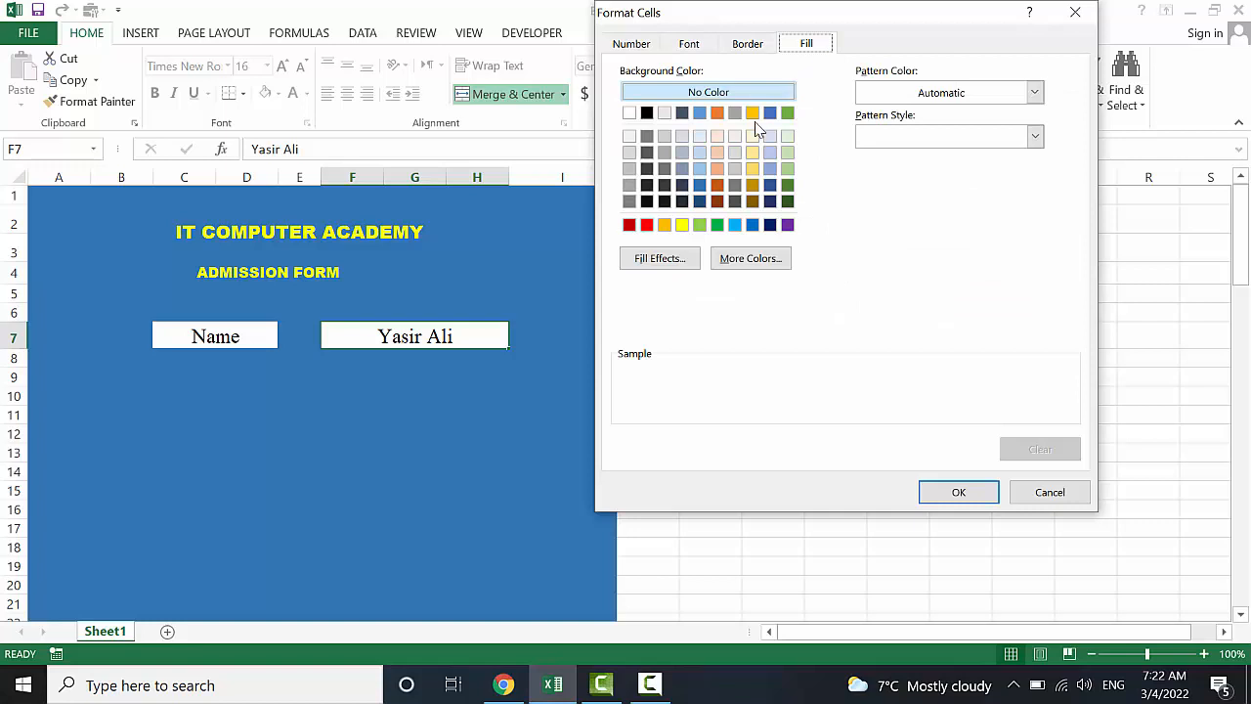
{"action": "left_click", "coordinate": [789, 185]}
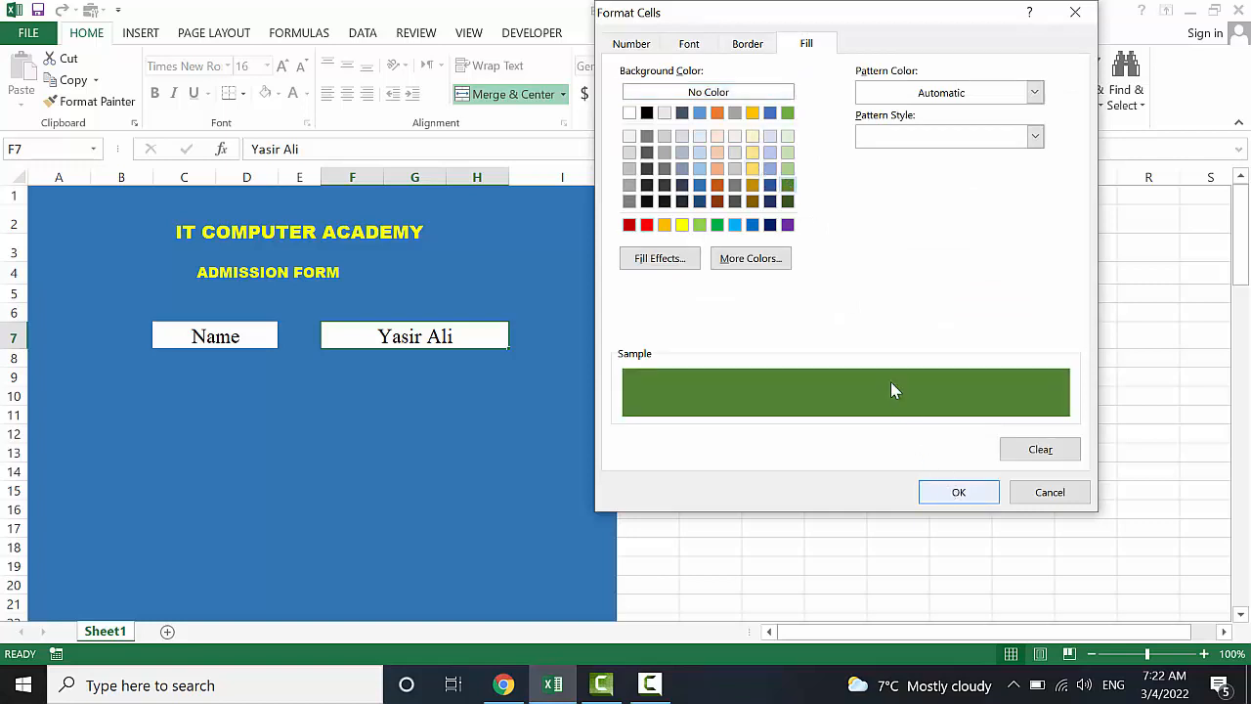
{"action": "left_click", "coordinate": [959, 494]}
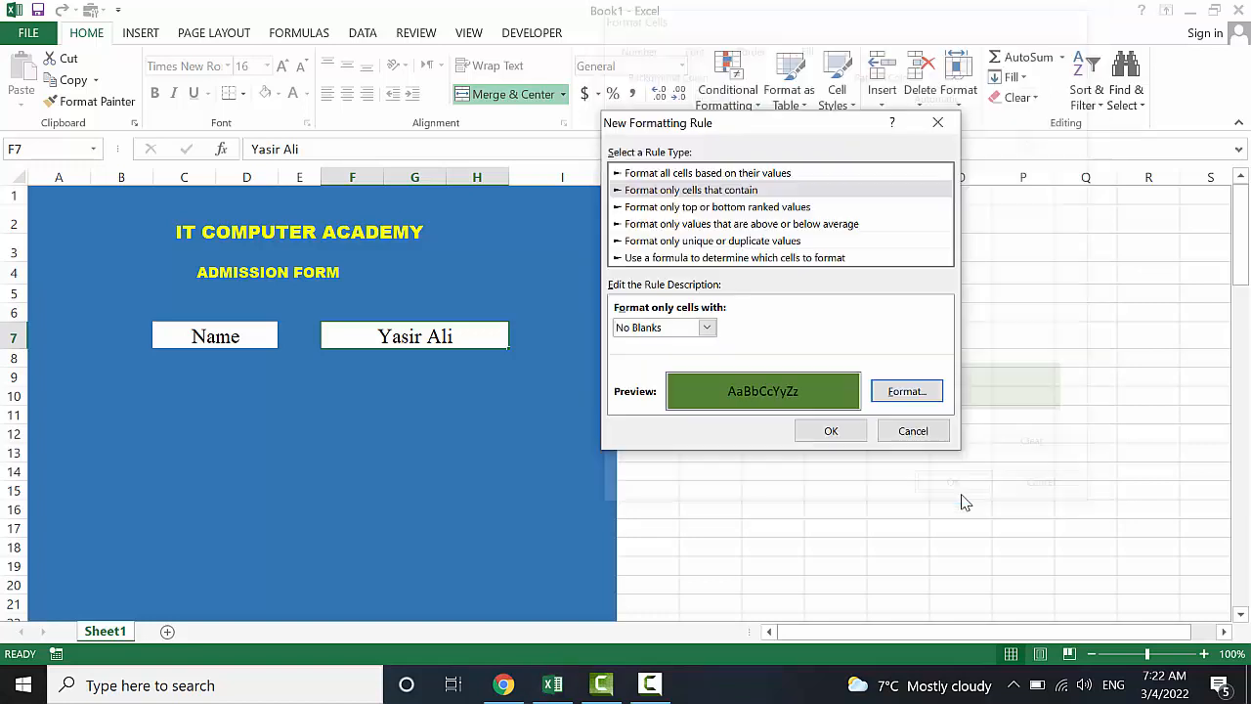
{"action": "left_click", "coordinate": [821, 431]}
{"action": "left_click", "coordinate": [458, 373]}
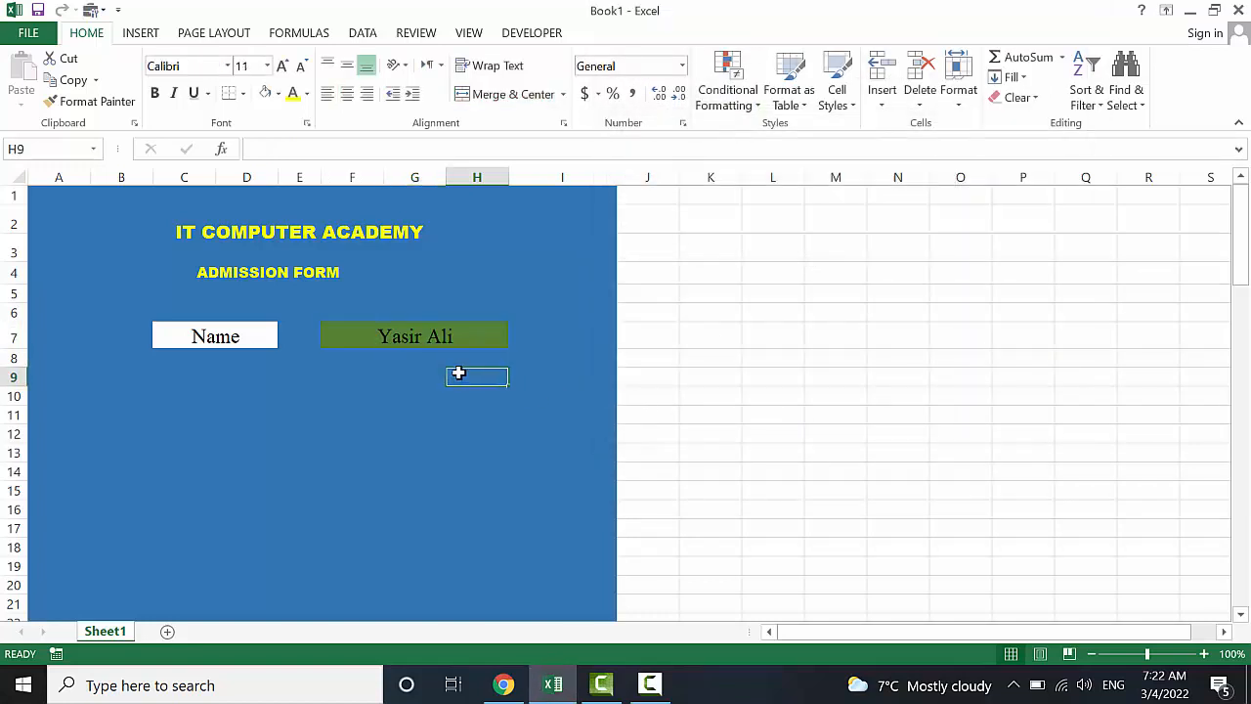
Replace the name entry with the student's first name in lowercase
{"action": "left_click", "coordinate": [439, 332]}
{"action": "double_click", "coordinate": [459, 336]}
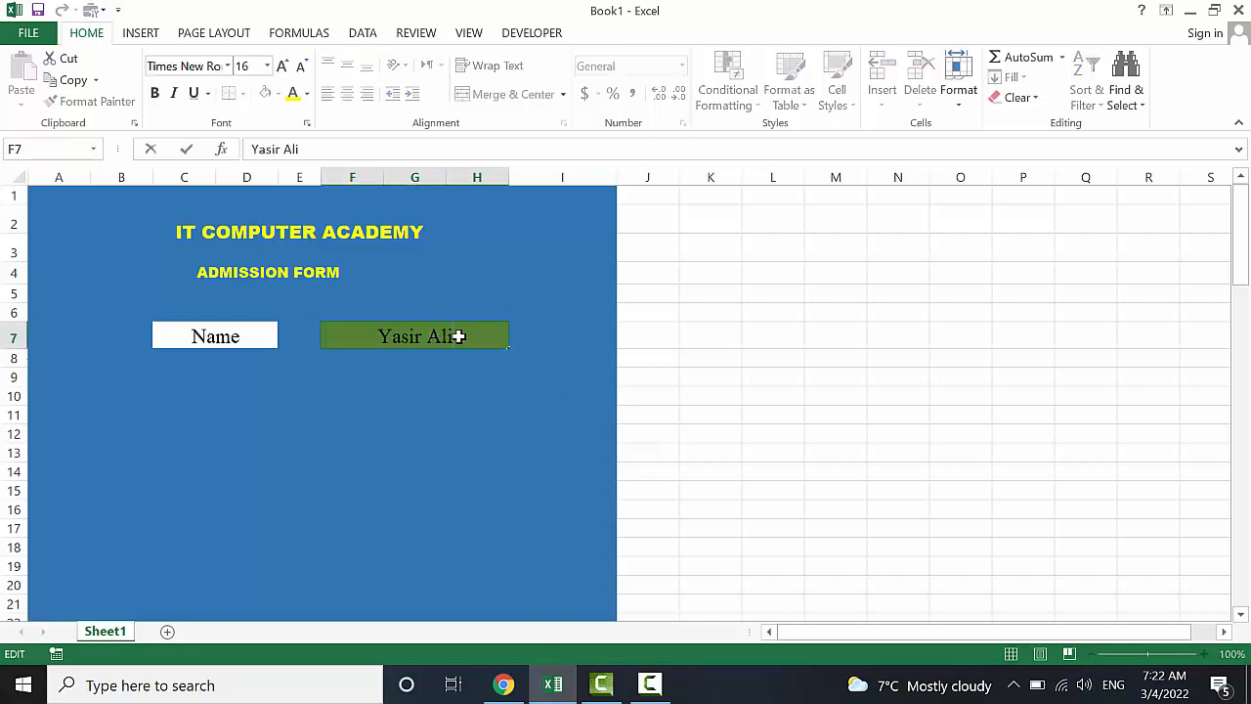
{"action": "key", "text": "BackSpace"}
{"action": "key", "text": "BackSpace"}
{"action": "key", "text": "BackSpace"}
{"action": "key", "text": "BackSpace"}
{"action": "key", "text": "BackSpace"}
{"action": "key", "text": "BackSpace"}
{"action": "key", "text": "BackSpace"}
{"action": "key", "text": "BackSpace"}
{"action": "key", "text": "BackSpace"}
{"action": "left_click", "coordinate": [479, 392]}
{"action": "left_click", "coordinate": [451, 337]}
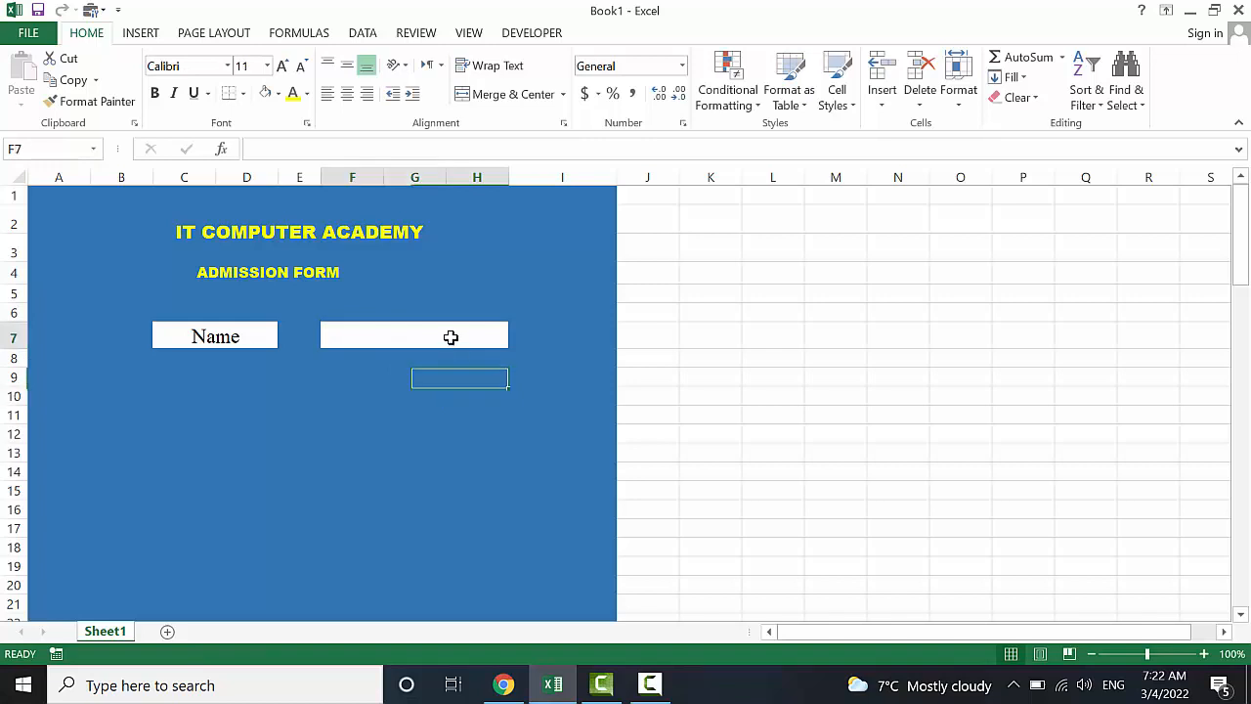
{"action": "type", "text": "yasir"}
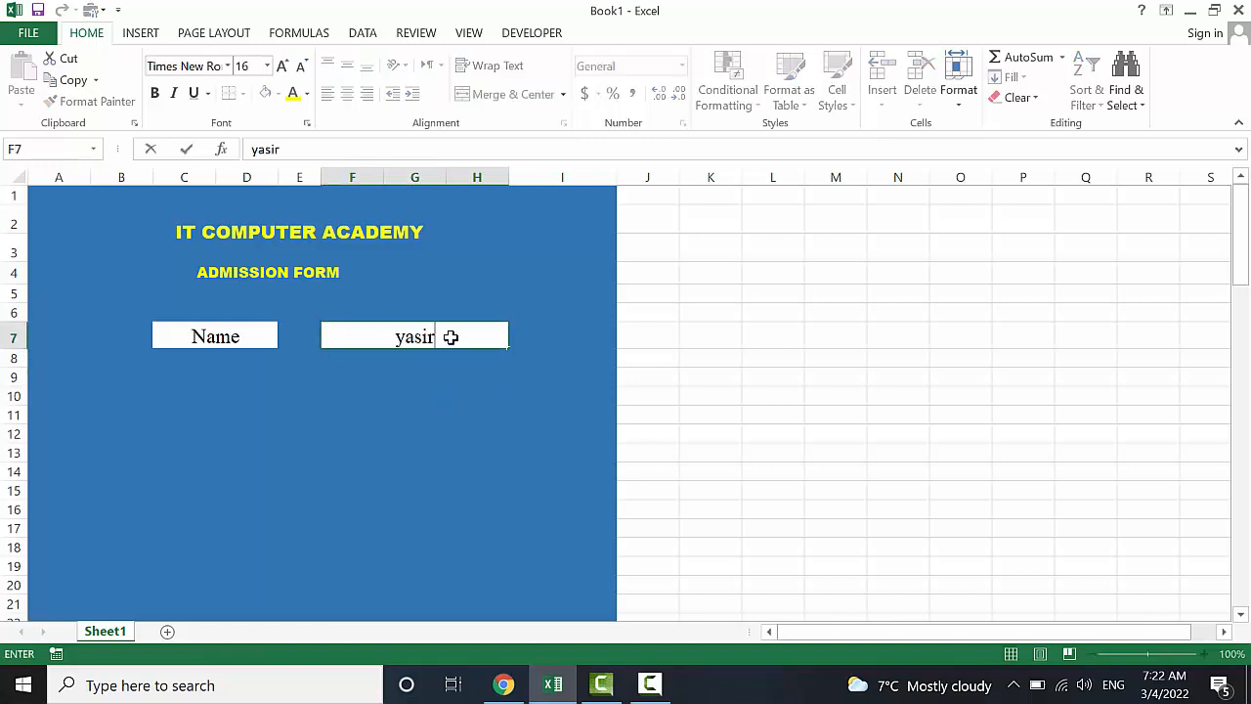
{"action": "left_click", "coordinate": [448, 394]}
{"action": "left_click", "coordinate": [435, 338]}
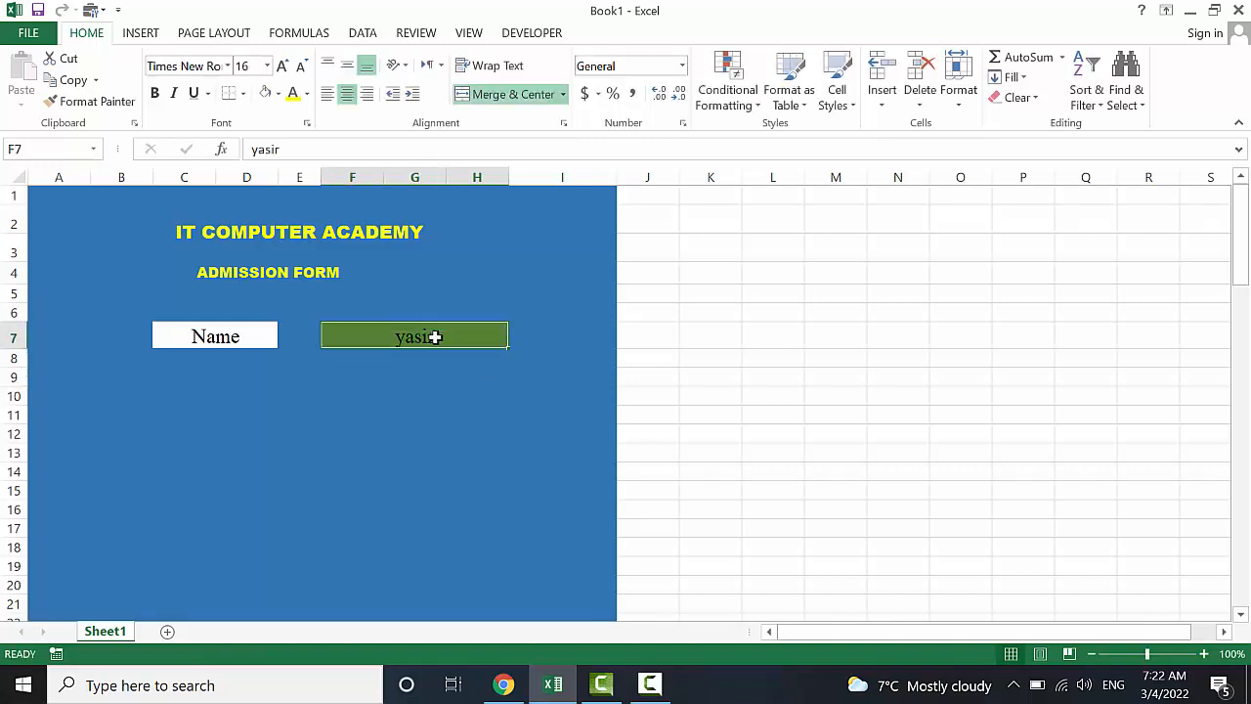
Add another No Blanks rule giving the name box a light green fill
{"action": "left_click", "coordinate": [731, 98]}
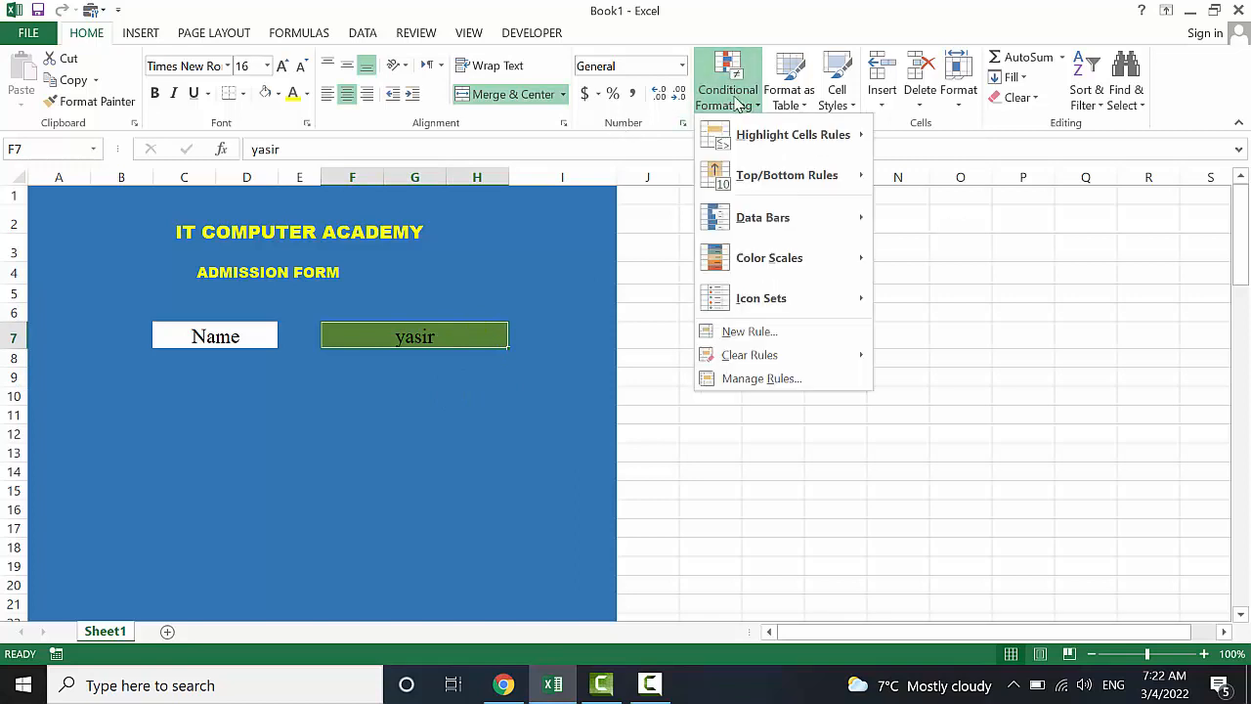
{"action": "mouse_move", "coordinate": [806, 145]}
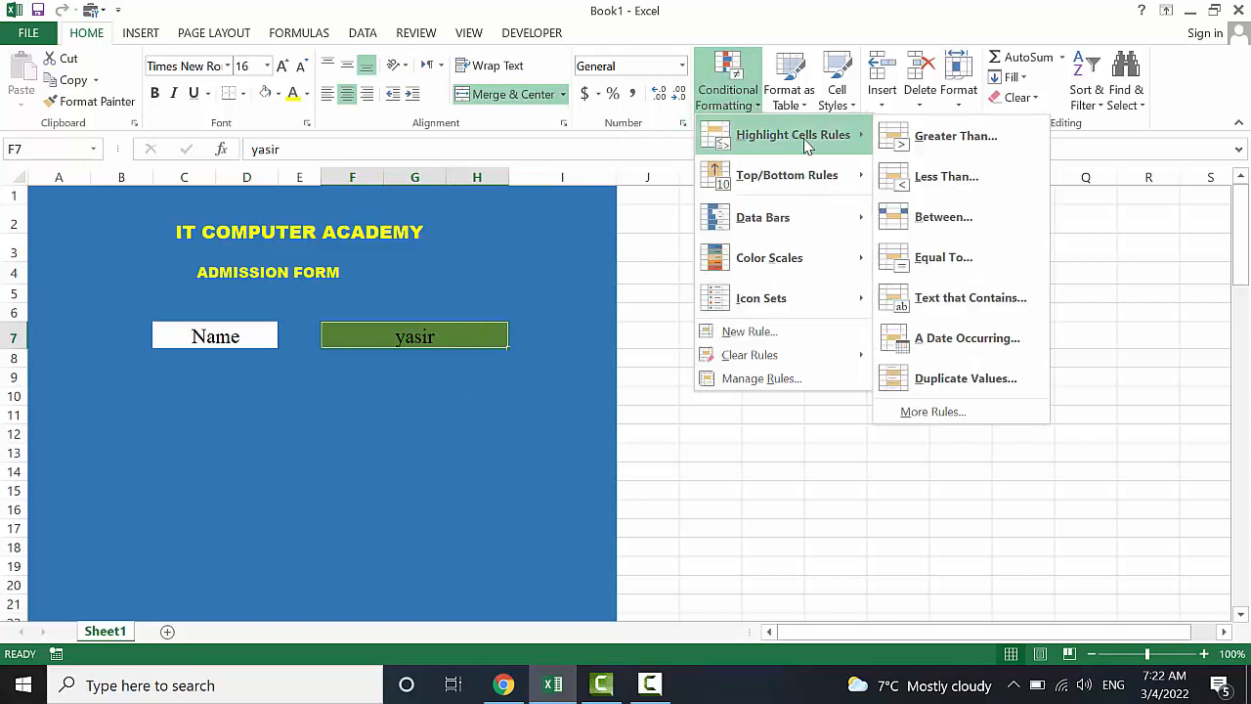
{"action": "left_click", "coordinate": [965, 412]}
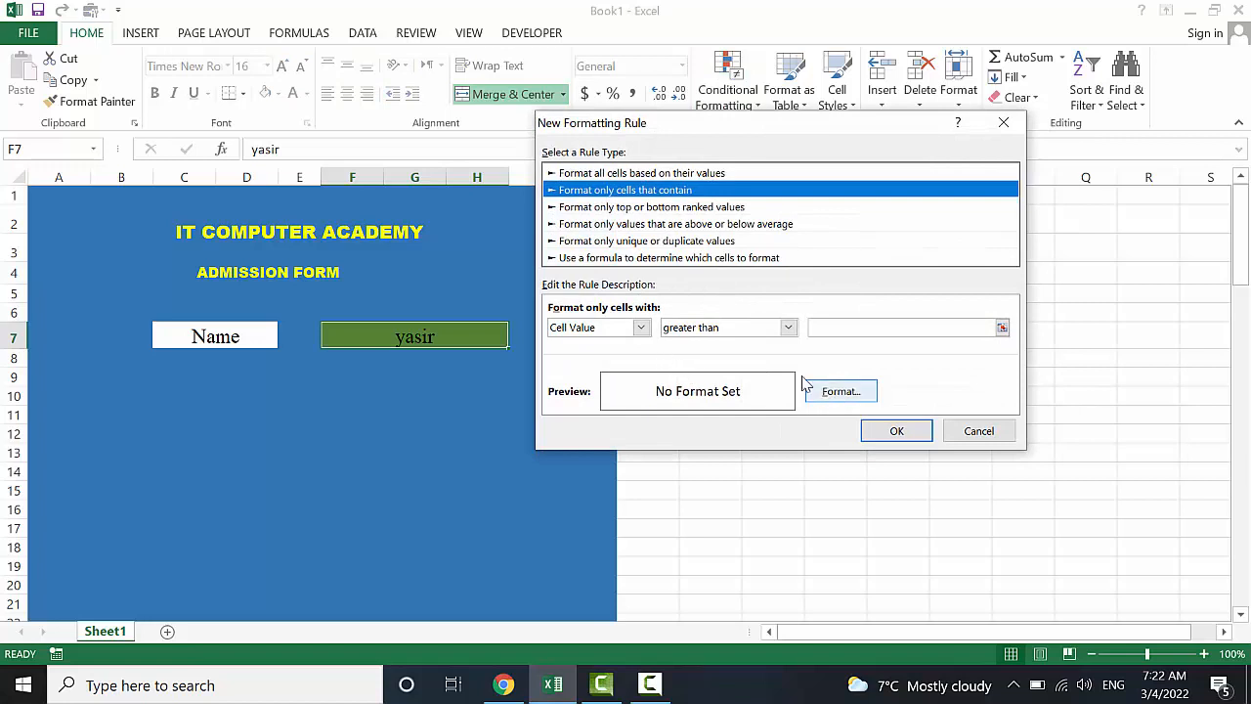
{"action": "left_click", "coordinate": [640, 327]}
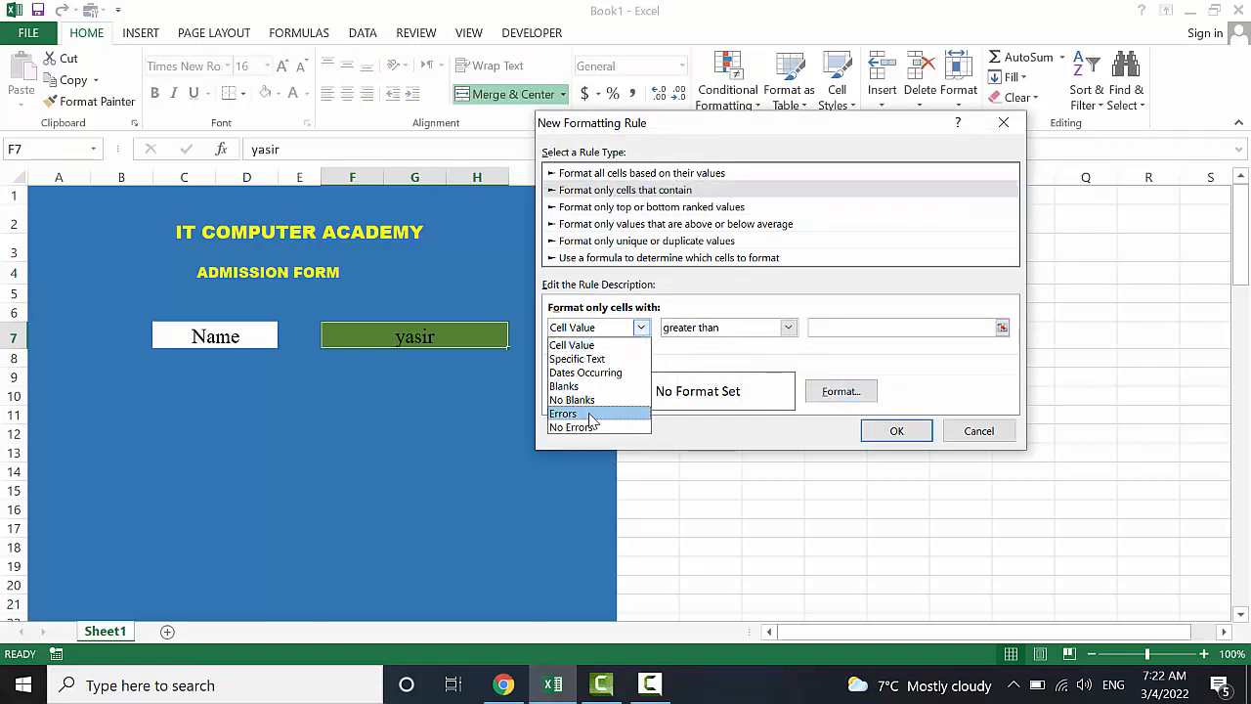
{"action": "left_click", "coordinate": [592, 400]}
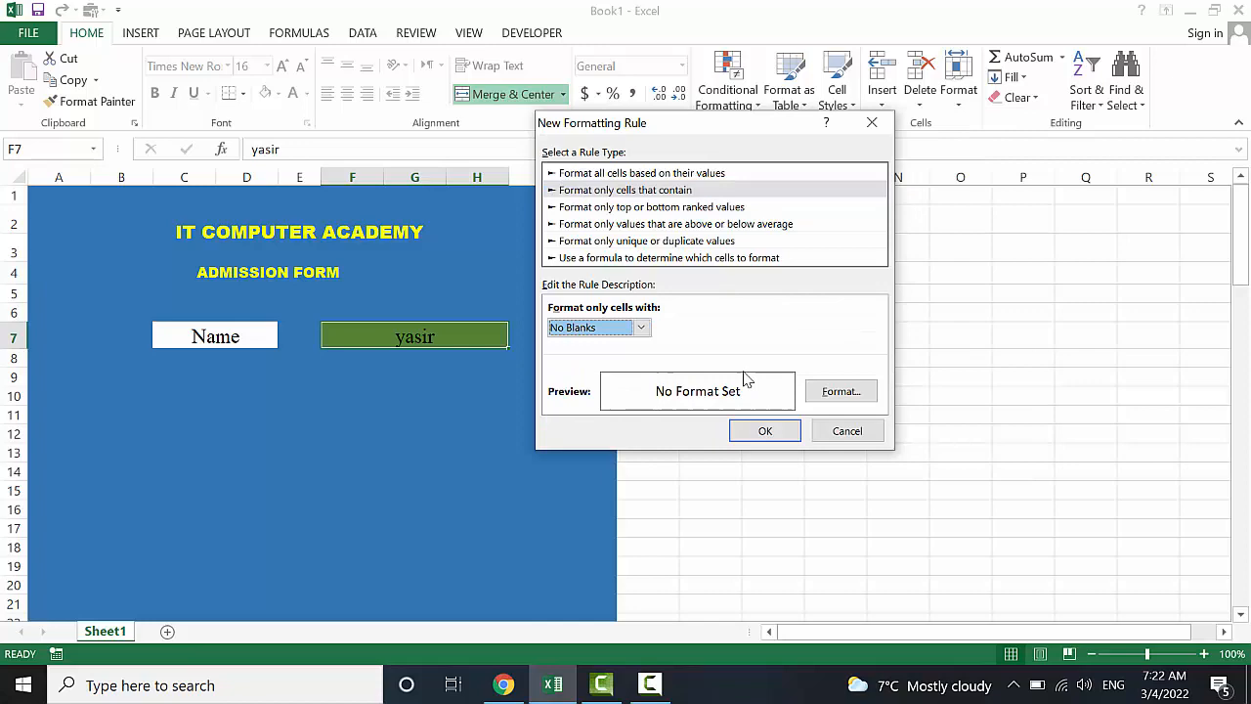
{"action": "left_click", "coordinate": [838, 391]}
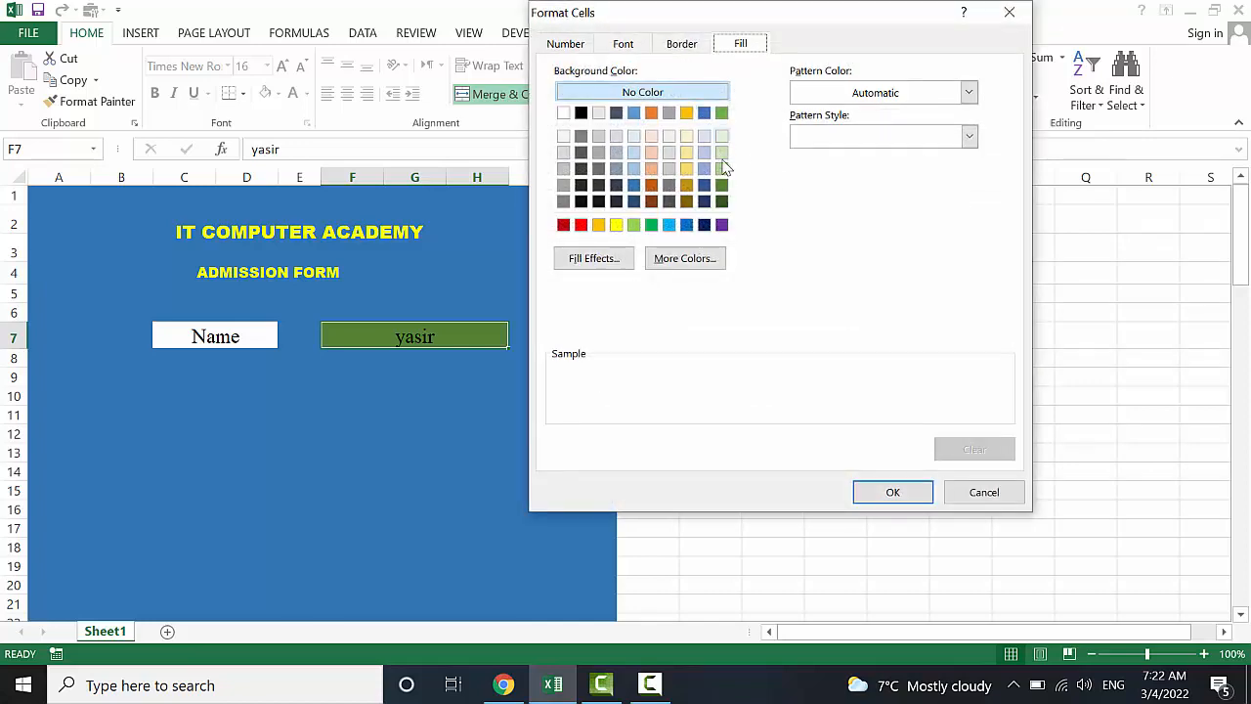
{"action": "left_click", "coordinate": [722, 169]}
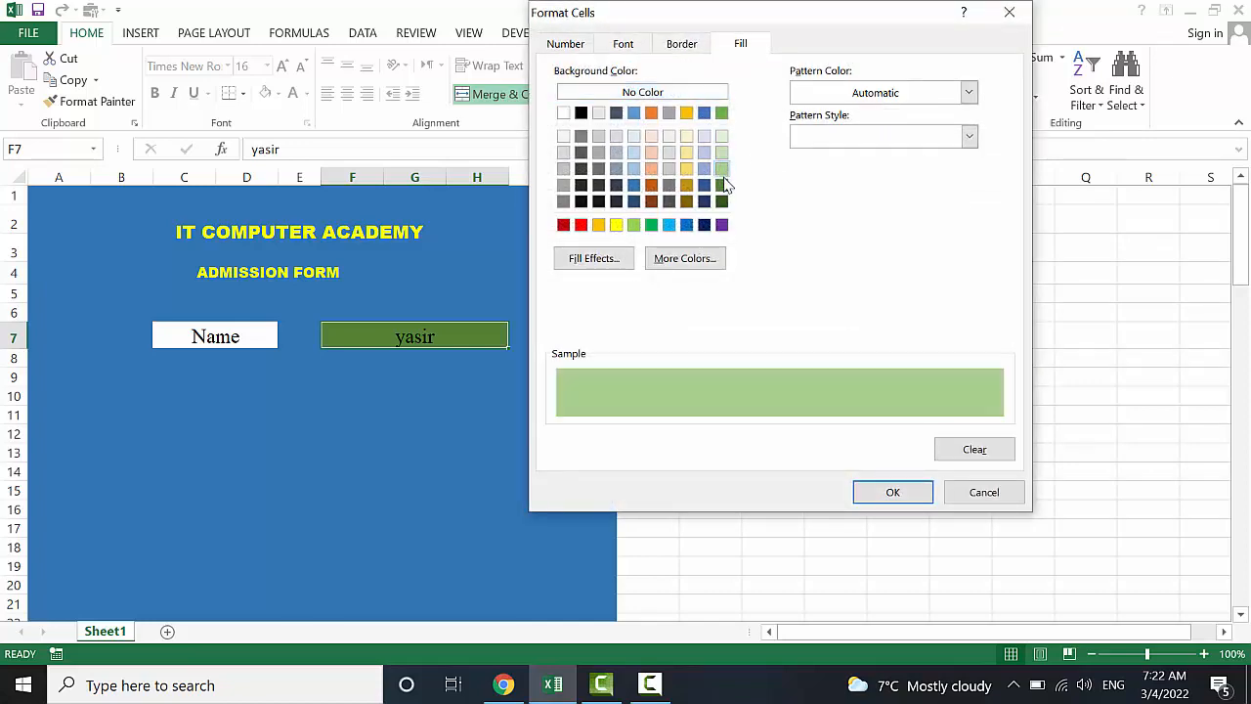
{"action": "left_click", "coordinate": [891, 492]}
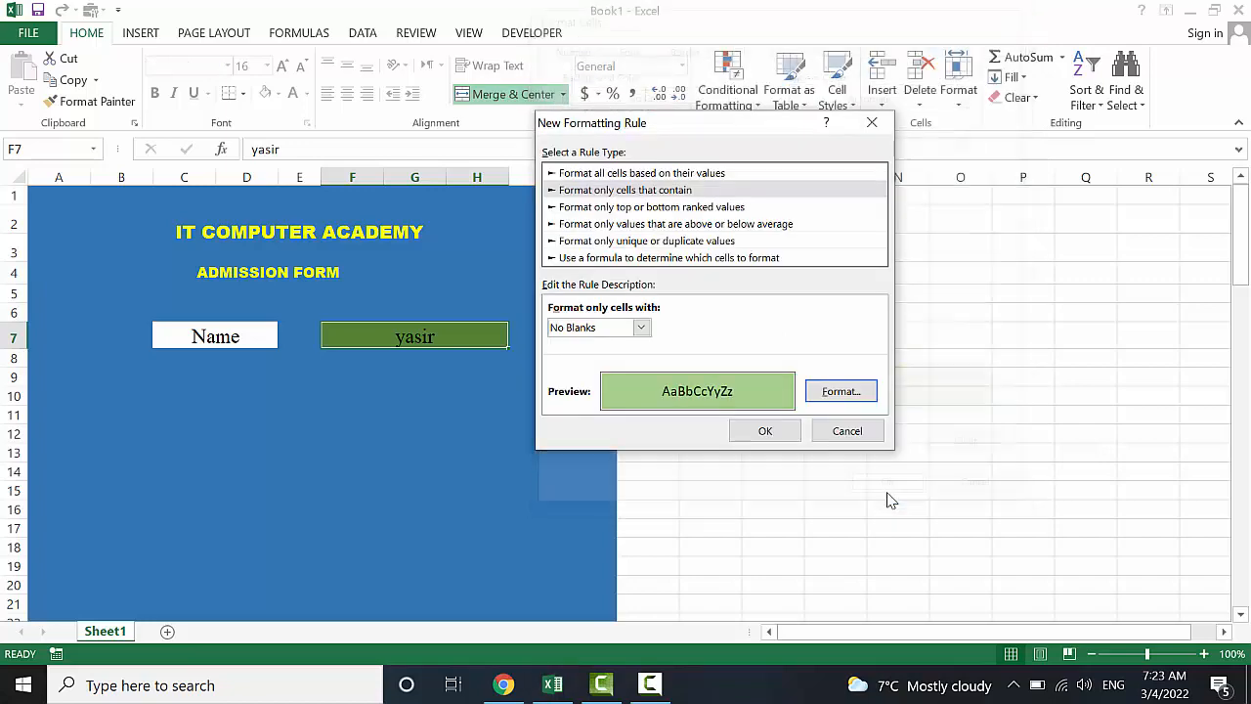
{"action": "left_click", "coordinate": [764, 431]}
{"action": "left_click", "coordinate": [524, 408]}
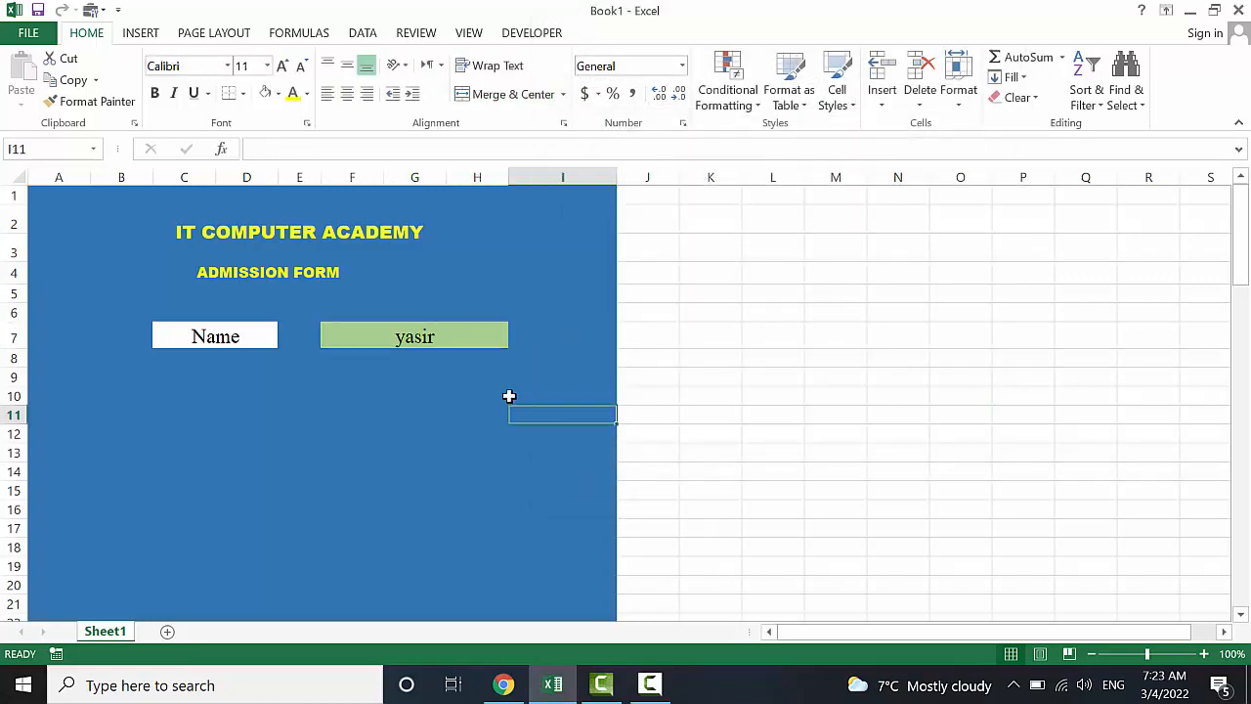
Middle-align the name entry in F7 and keep it horizontally centred, then select I7
{"action": "left_click", "coordinate": [436, 335]}
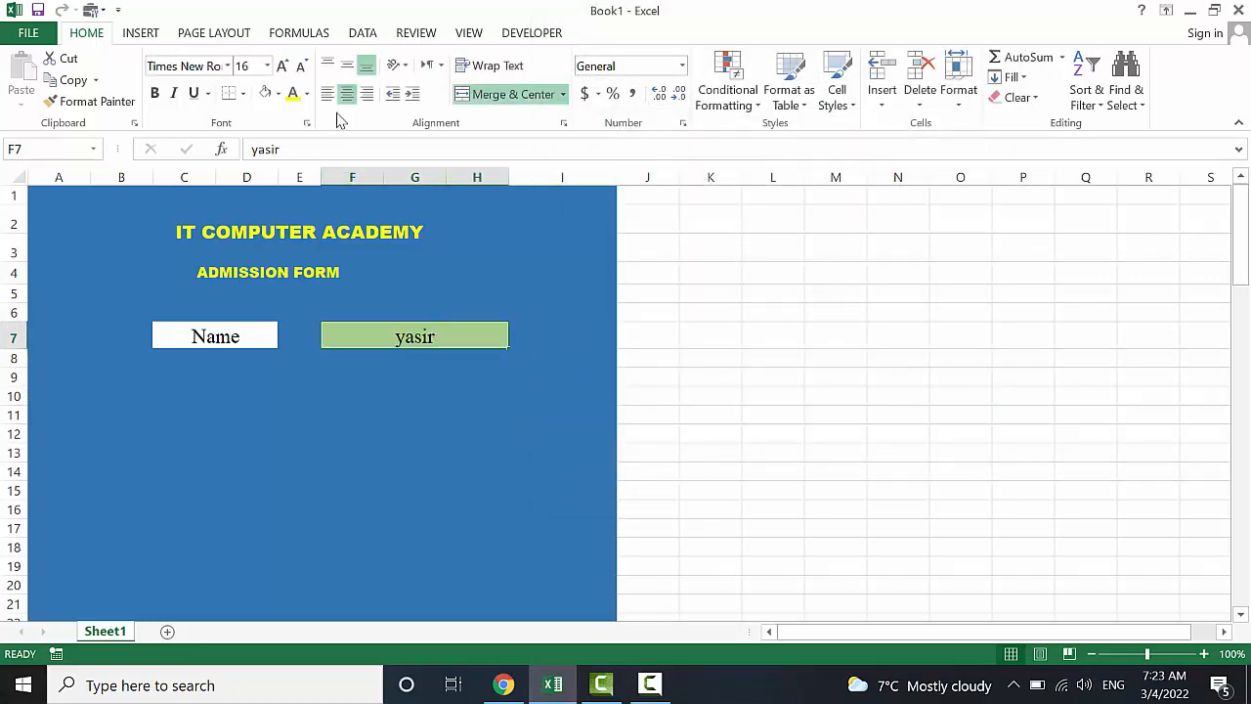
{"action": "left_click", "coordinate": [350, 66]}
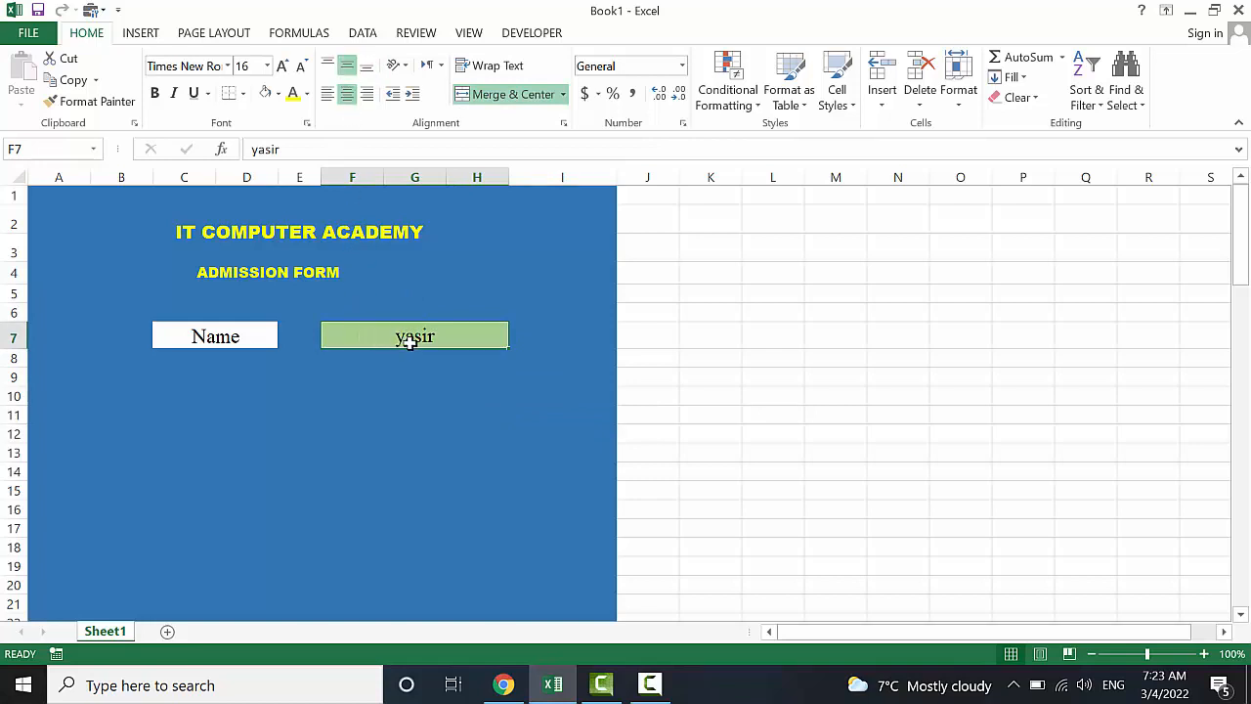
{"action": "left_click", "coordinate": [327, 92]}
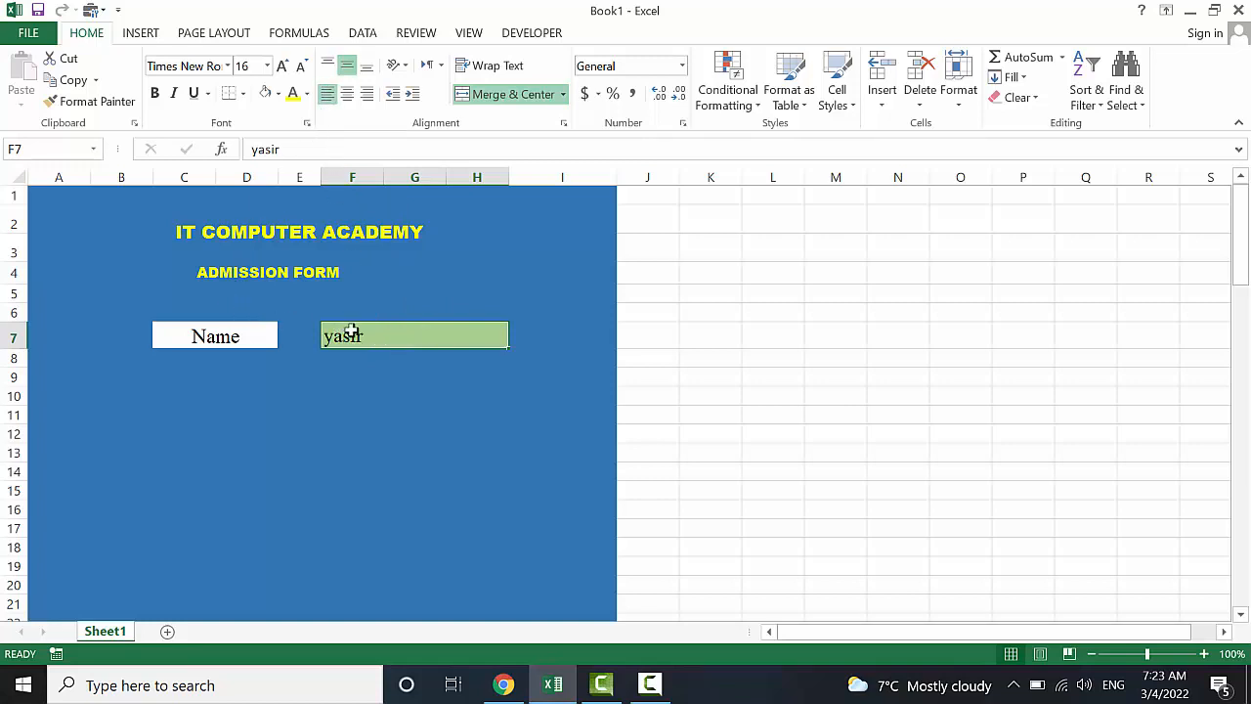
{"action": "left_click", "coordinate": [347, 93]}
{"action": "left_click", "coordinate": [391, 415]}
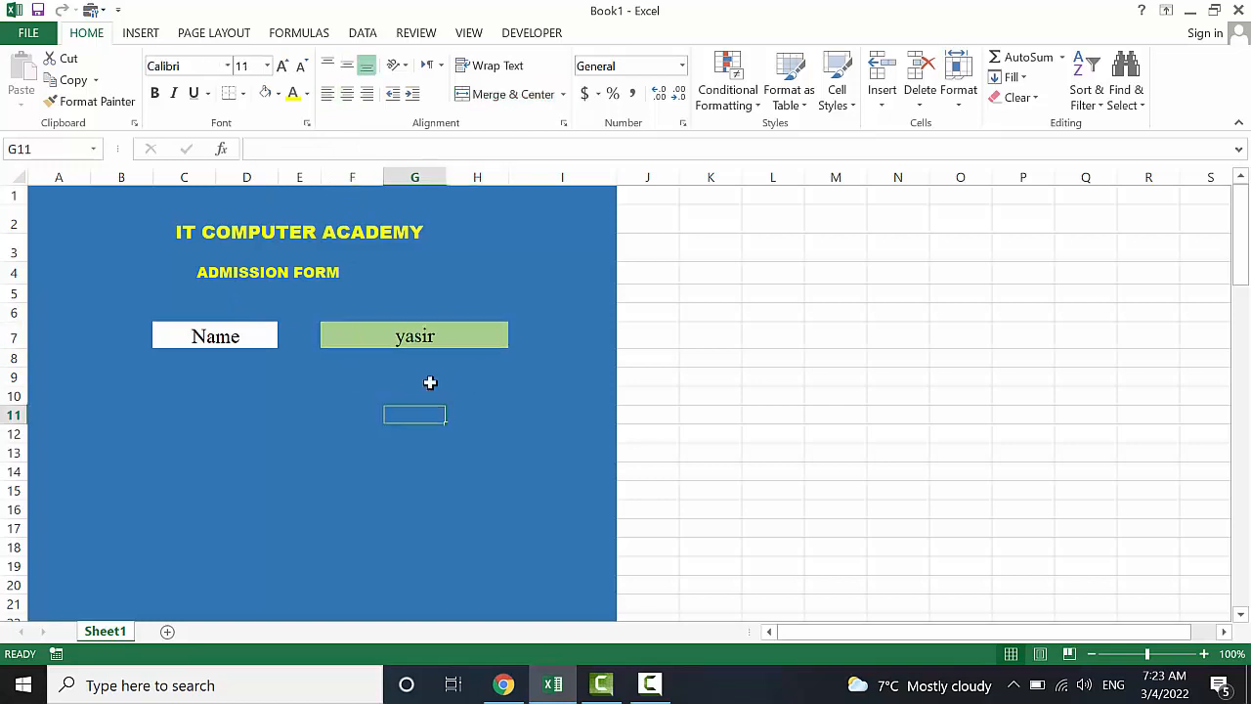
{"action": "left_click", "coordinate": [534, 332]}
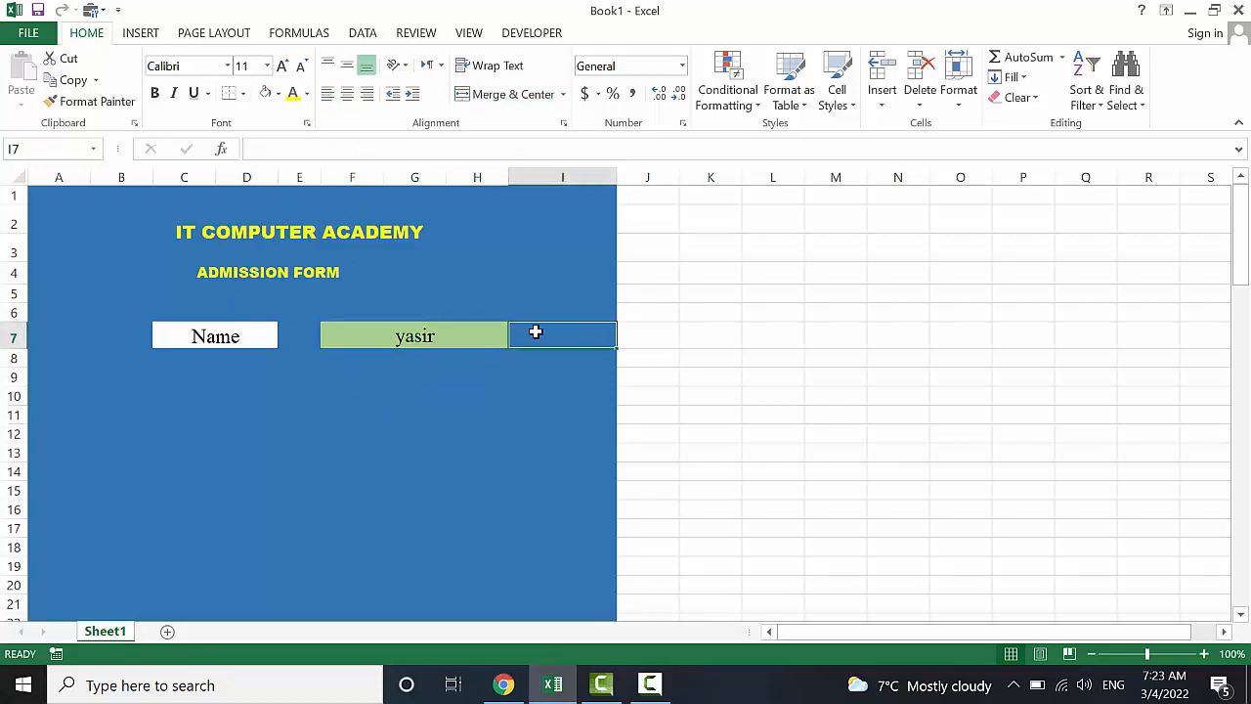
Enter =IF(F7="","","P") in I7 so it shows P only when a name exists
{"action": "type", "text": "="}
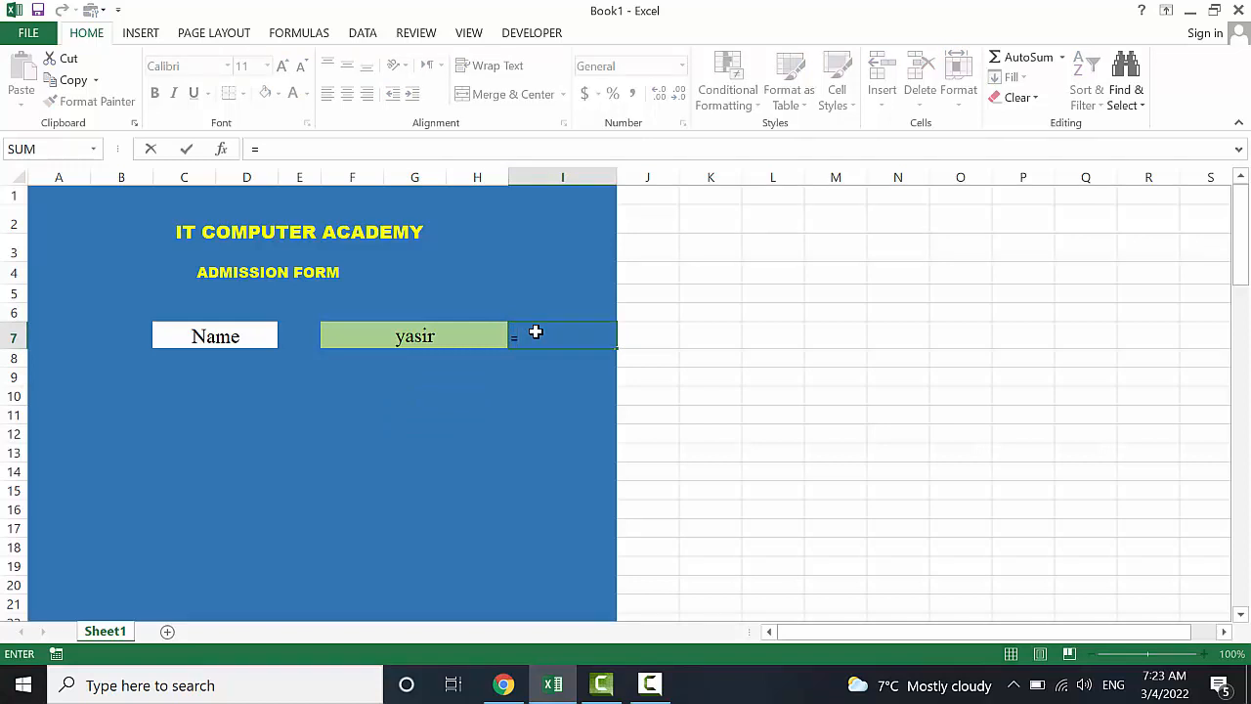
{"action": "type", "text": "if("}
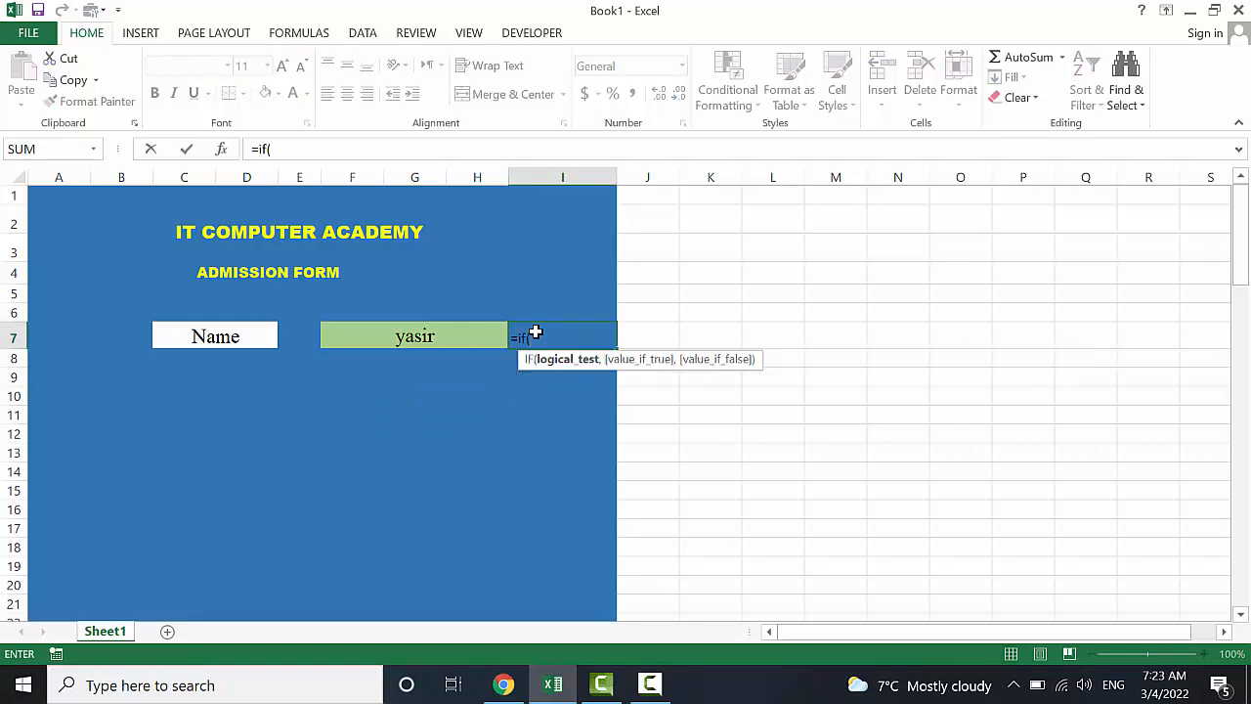
{"action": "left_click", "coordinate": [449, 338]}
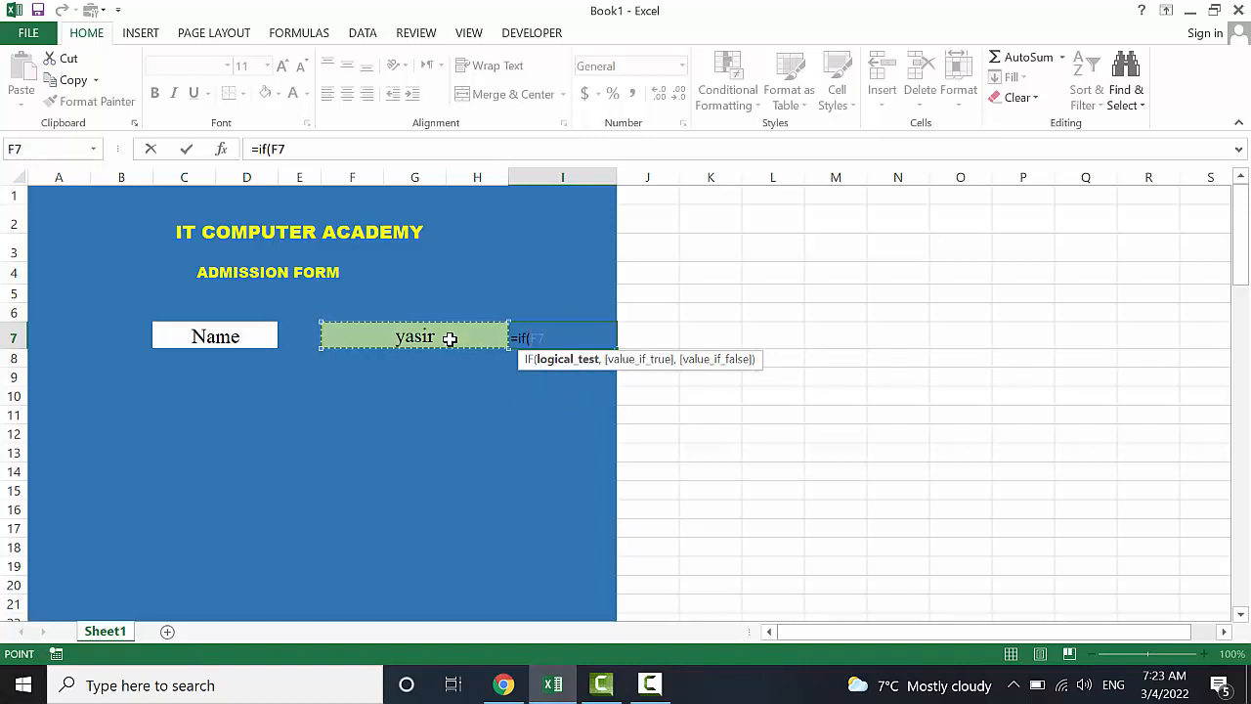
{"action": "type", "text": "=\"\","}
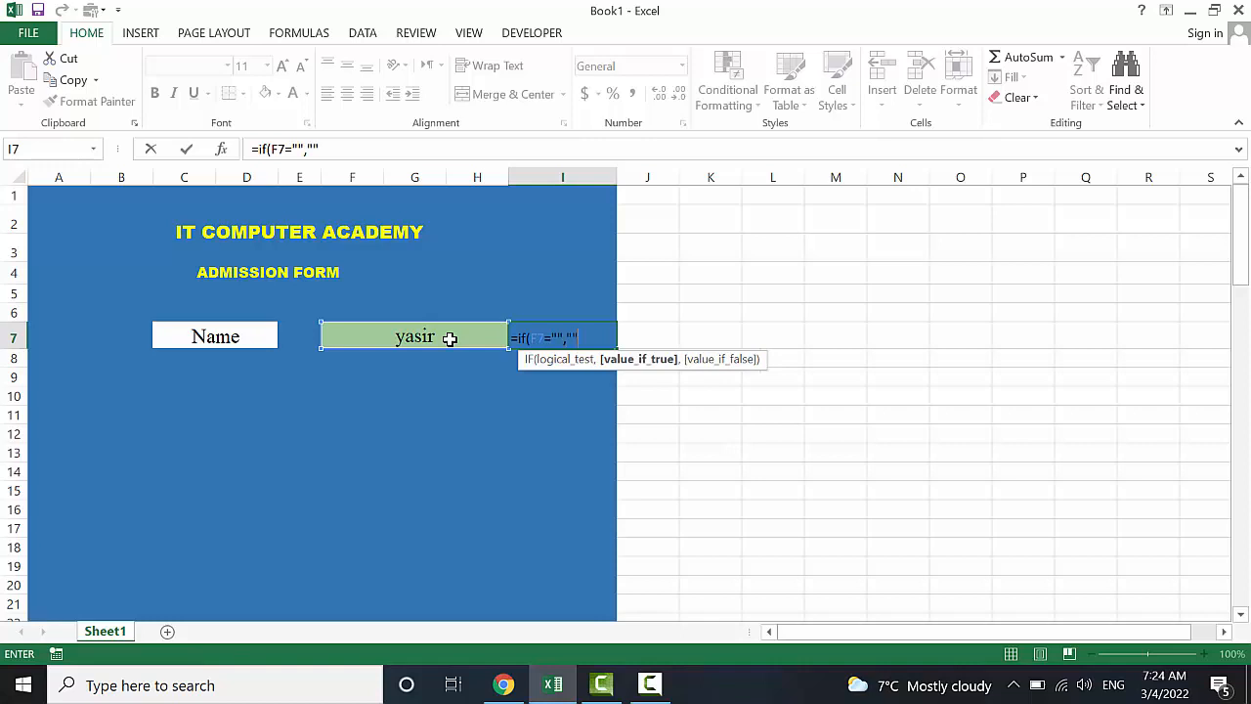
{"action": "type", "text": ",\"P"}
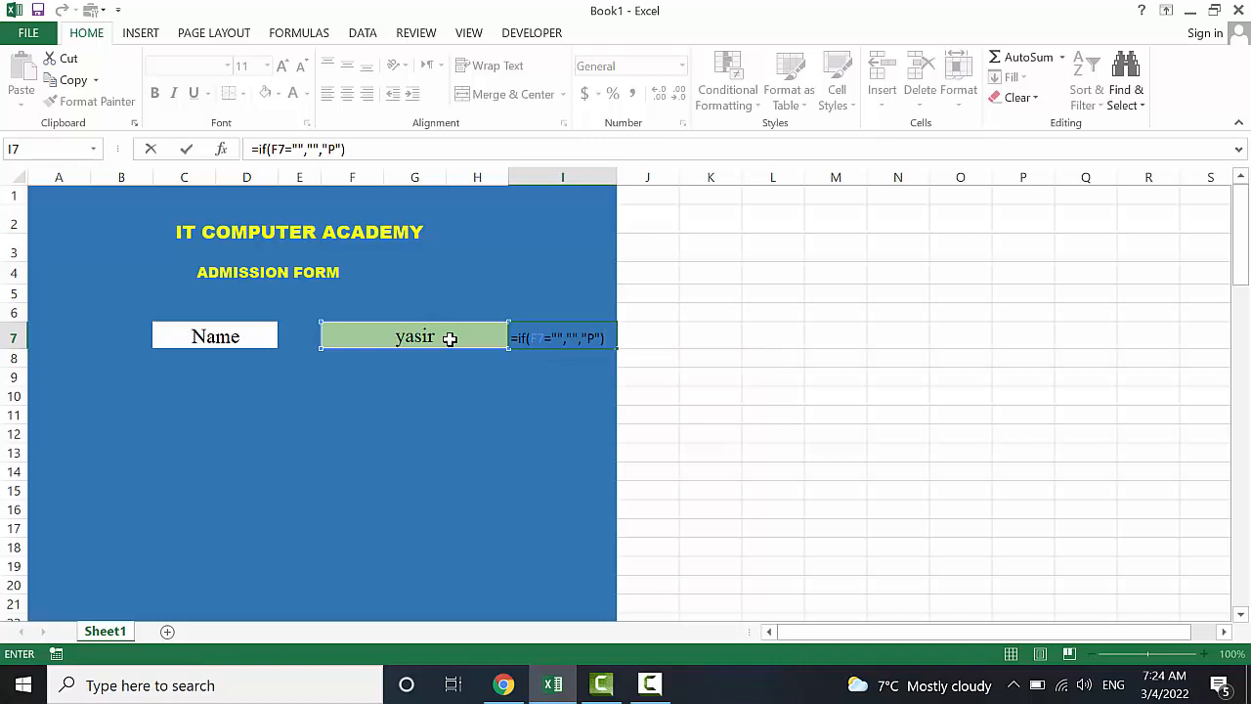
{"action": "key", "text": "ctrl+Return"}
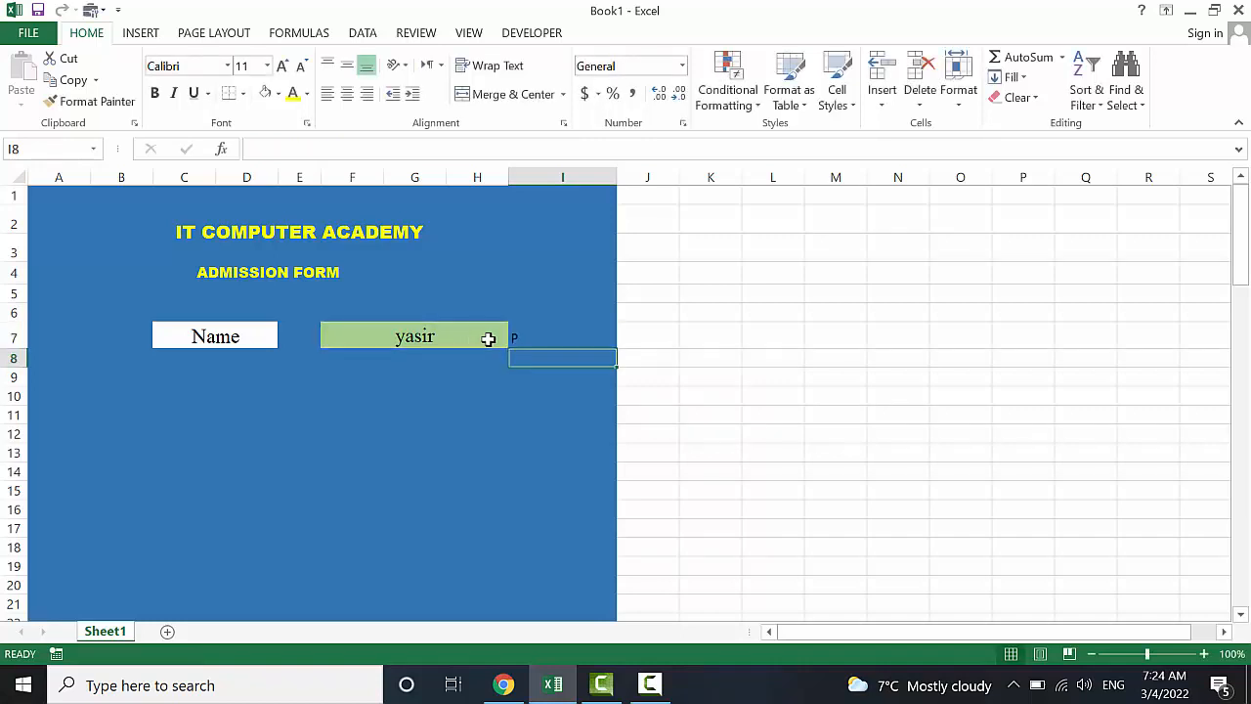
Clear the name from F7 and check that I7 now shows blank
{"action": "left_click", "coordinate": [463, 335]}
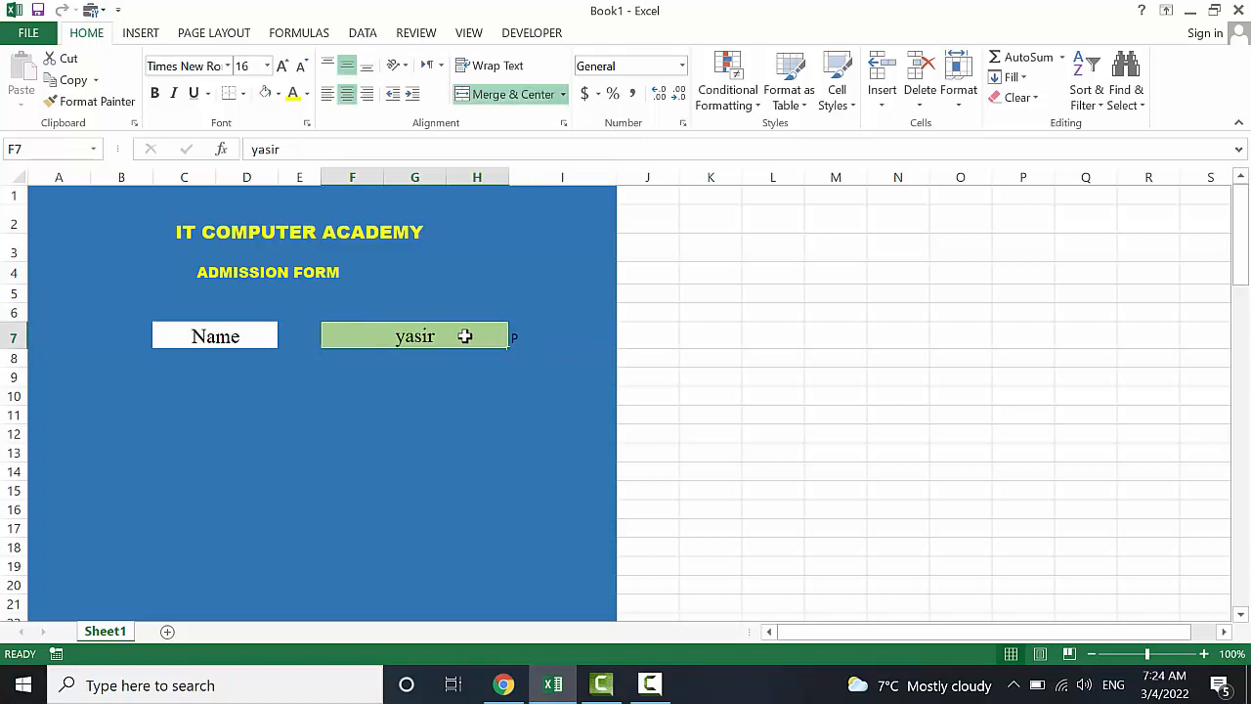
{"action": "key", "text": "BackSpace"}
{"action": "left_click", "coordinate": [461, 395]}
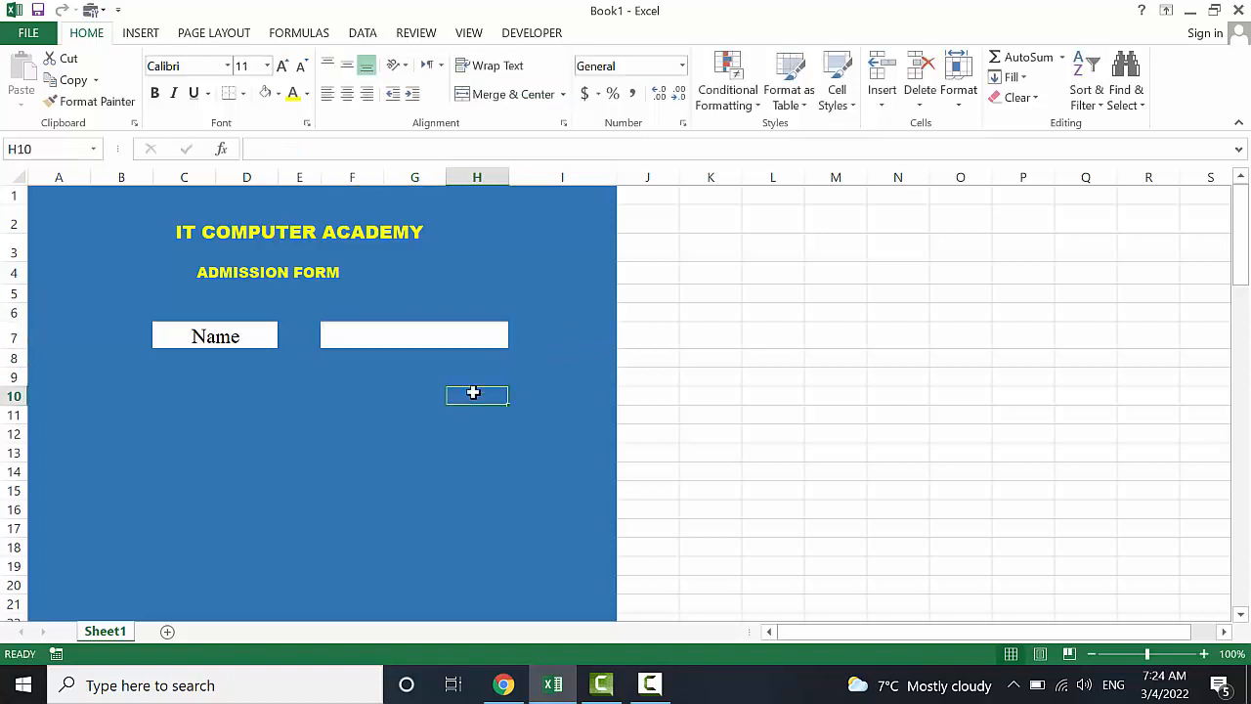
{"action": "left_click", "coordinate": [542, 336]}
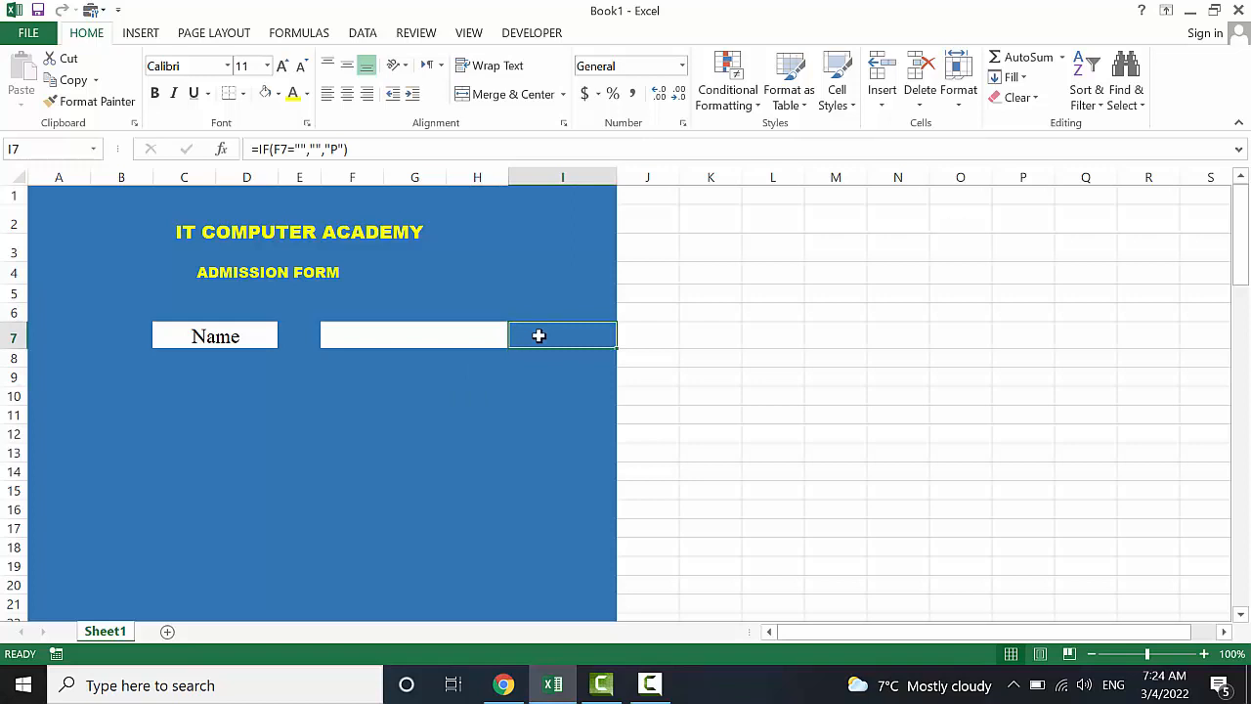
Re-enter the name in the name cell F7
{"action": "left_click", "coordinate": [477, 335]}
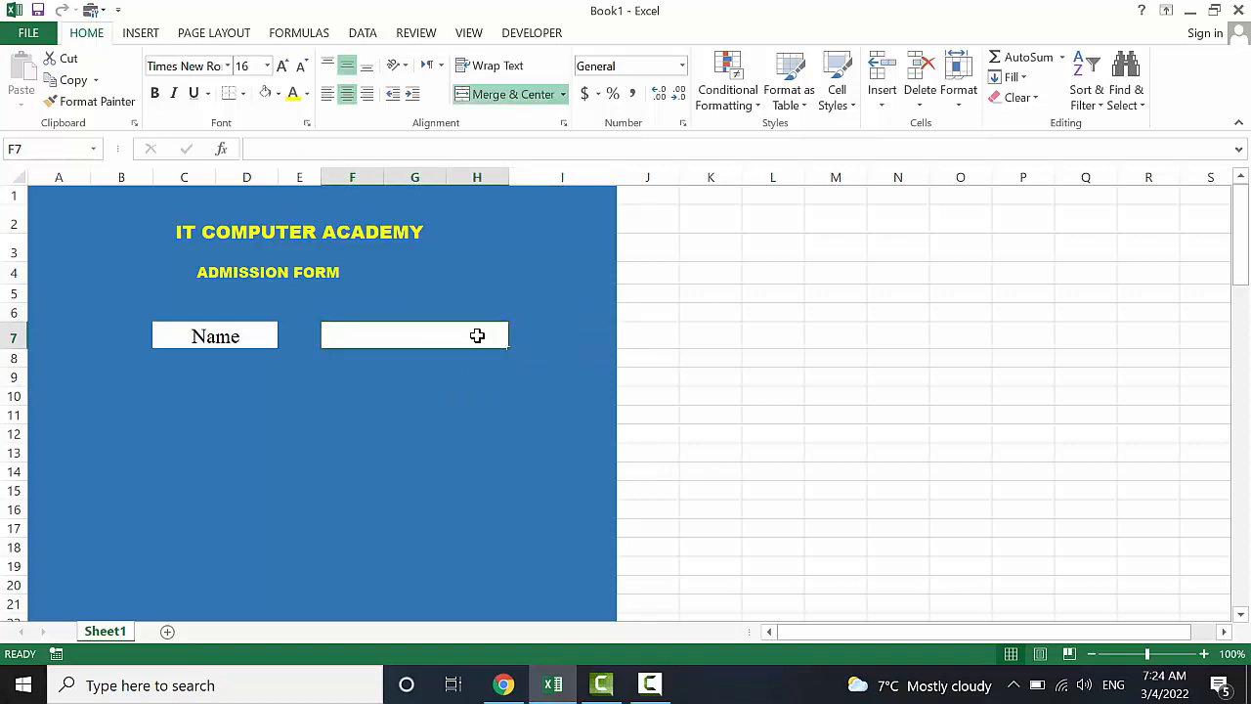
{"action": "type", "text": "Yasir"}
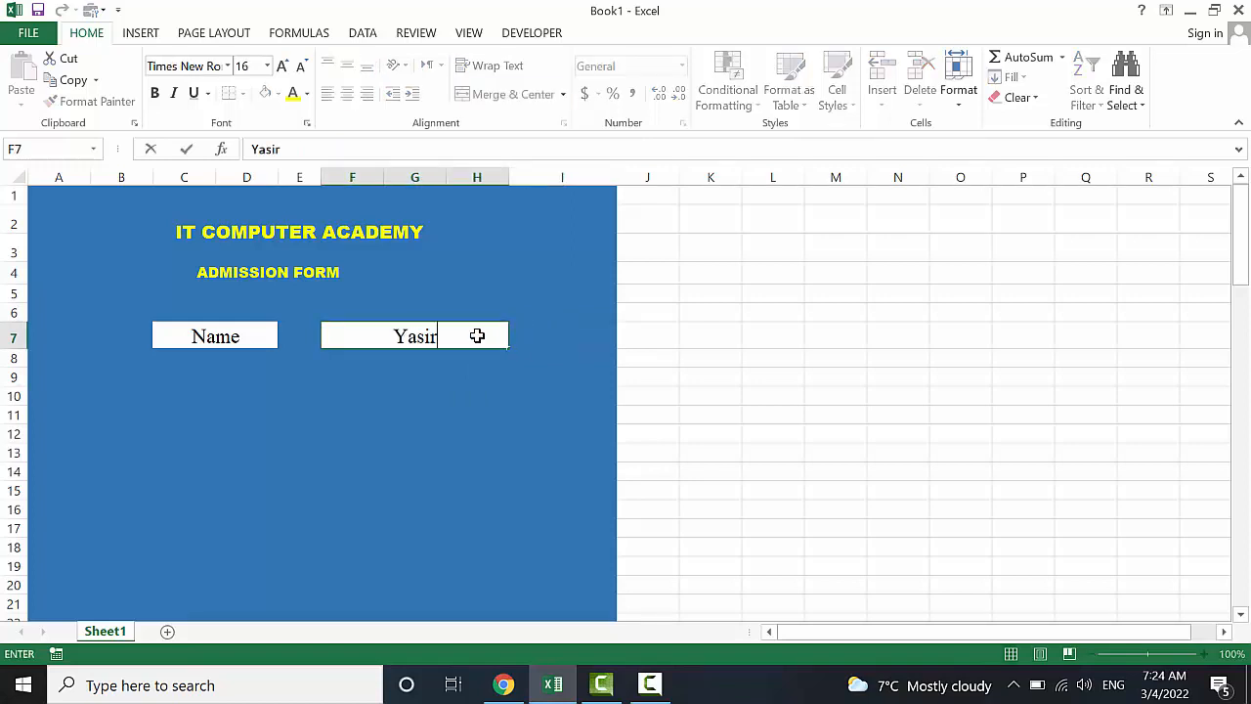
{"action": "left_click", "coordinate": [475, 433]}
Set I7's font to Wingdings 2 at size 16 so P shows as a check mark
{"action": "left_click", "coordinate": [535, 334]}
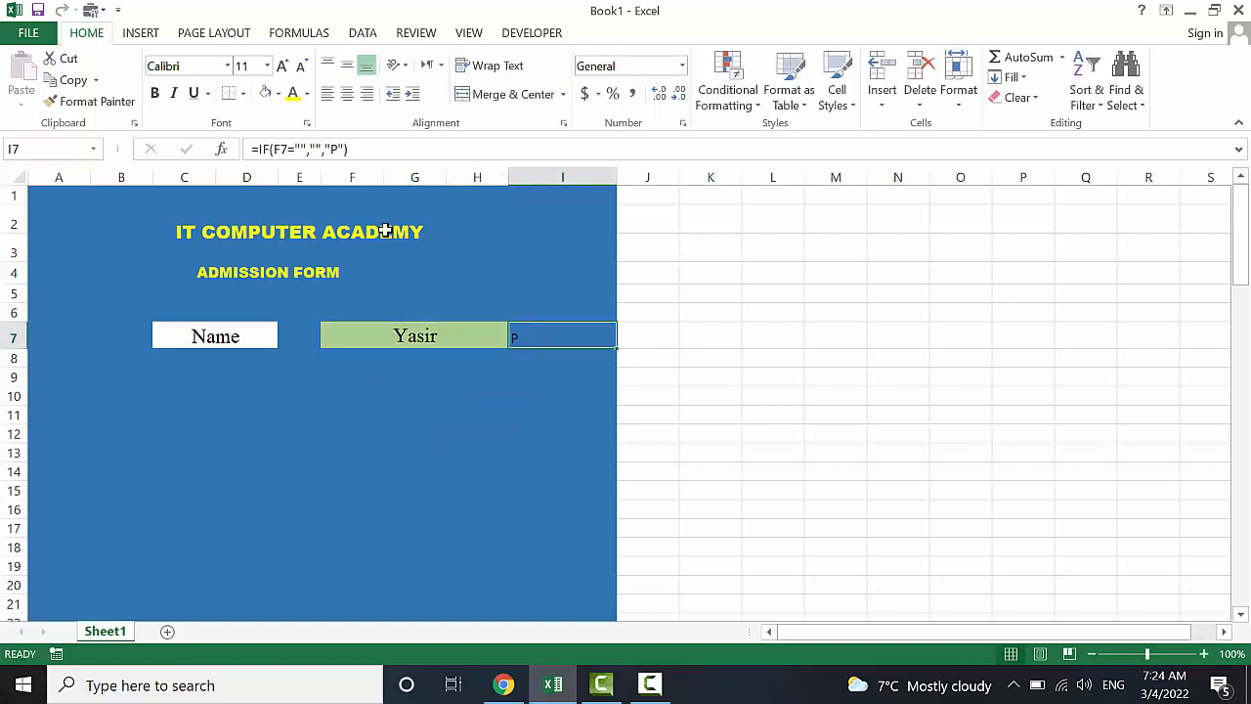
{"action": "left_click", "coordinate": [227, 69]}
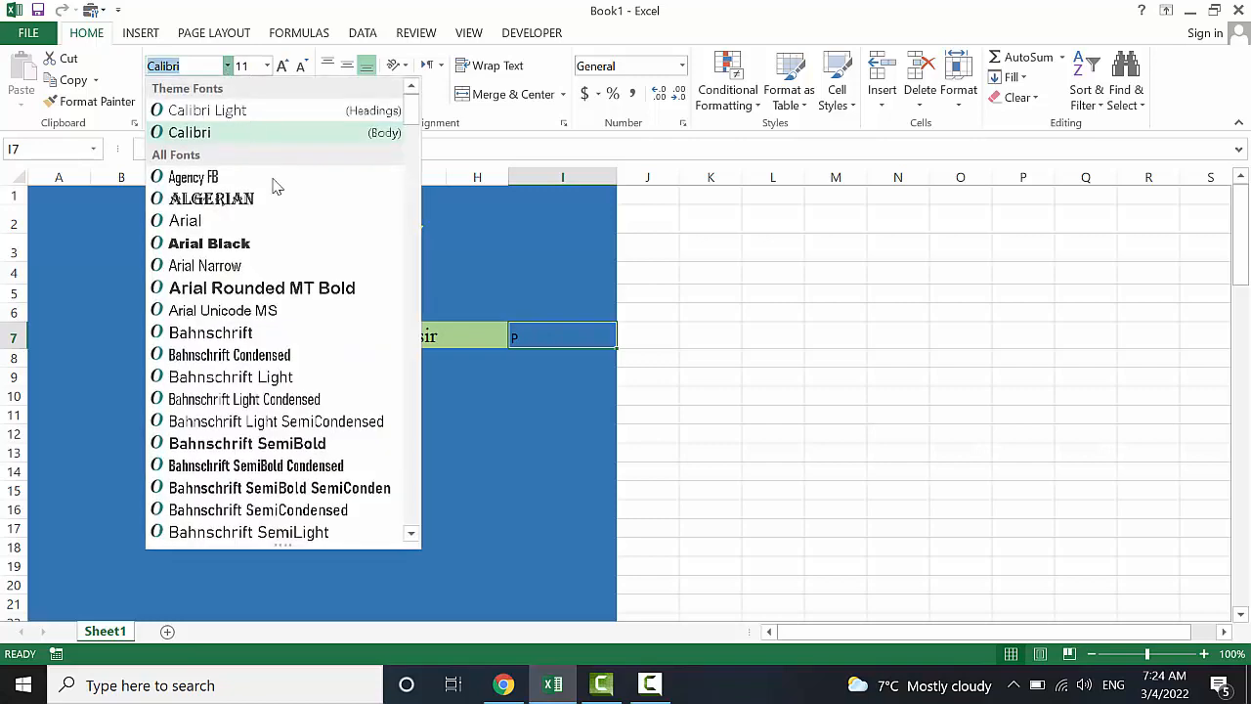
{"action": "left_click_drag", "start_coordinate": [410, 116], "coordinate": [411, 525]}
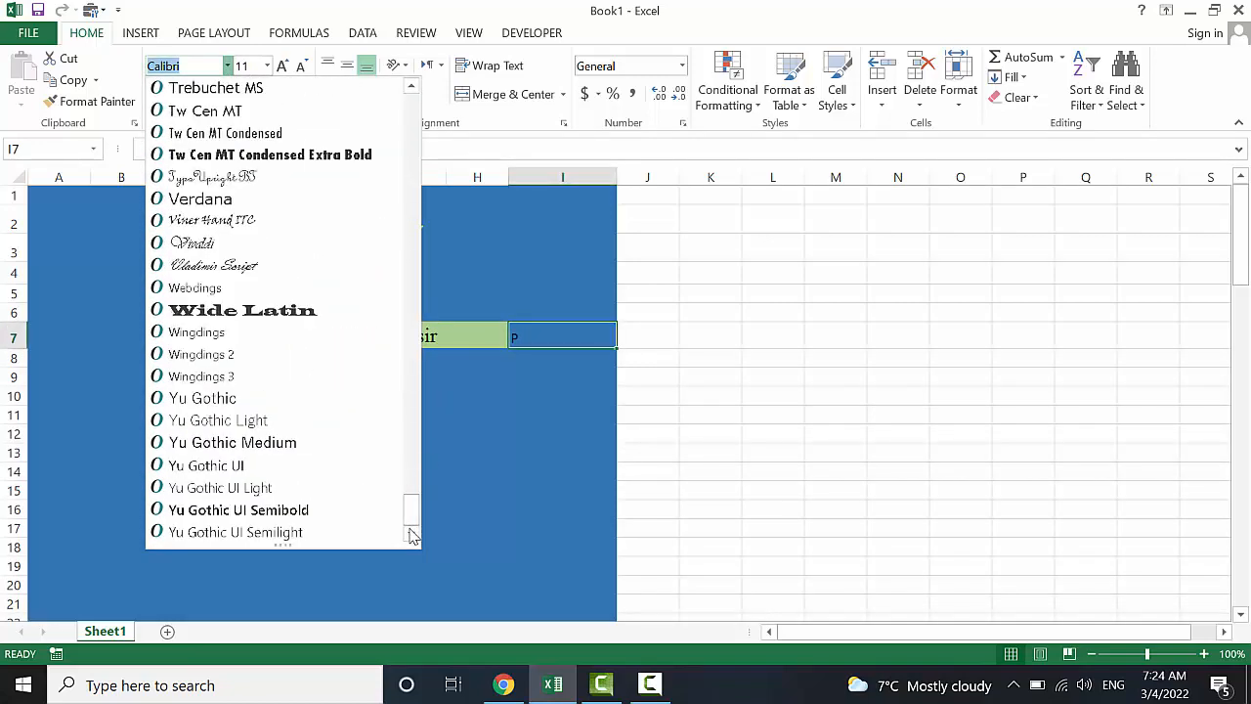
{"action": "left_click", "coordinate": [223, 356]}
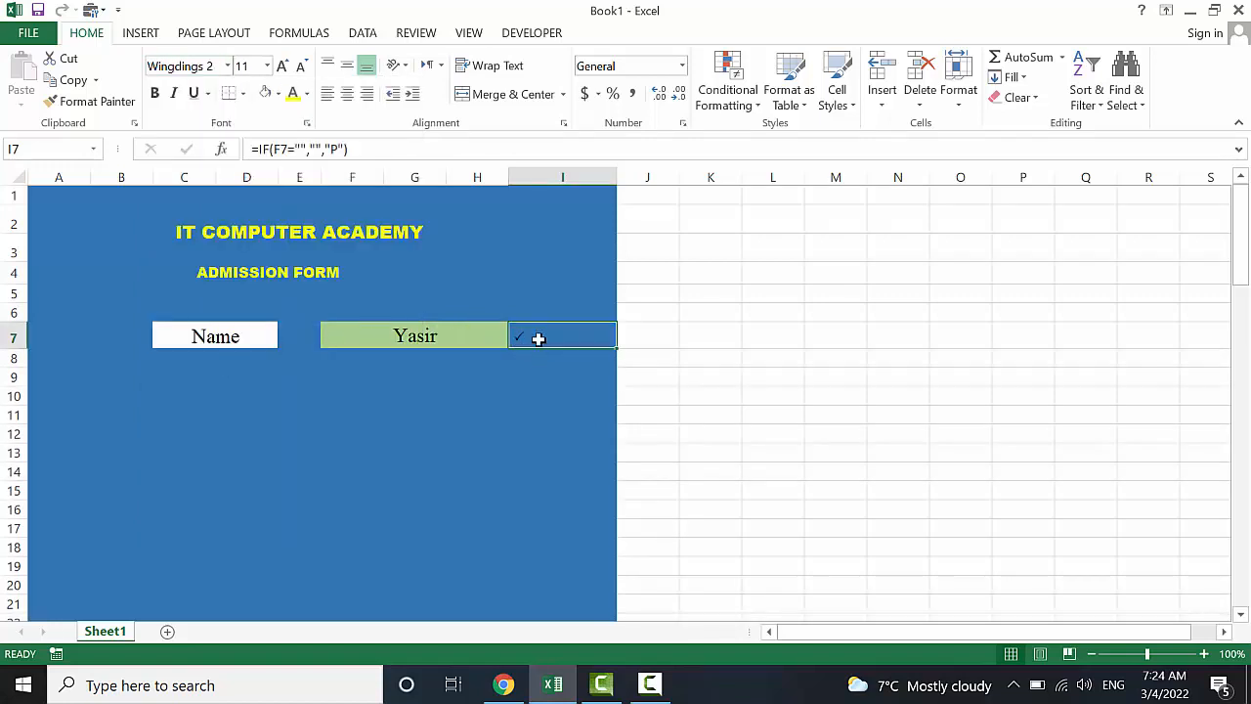
{"action": "left_click", "coordinate": [282, 74]}
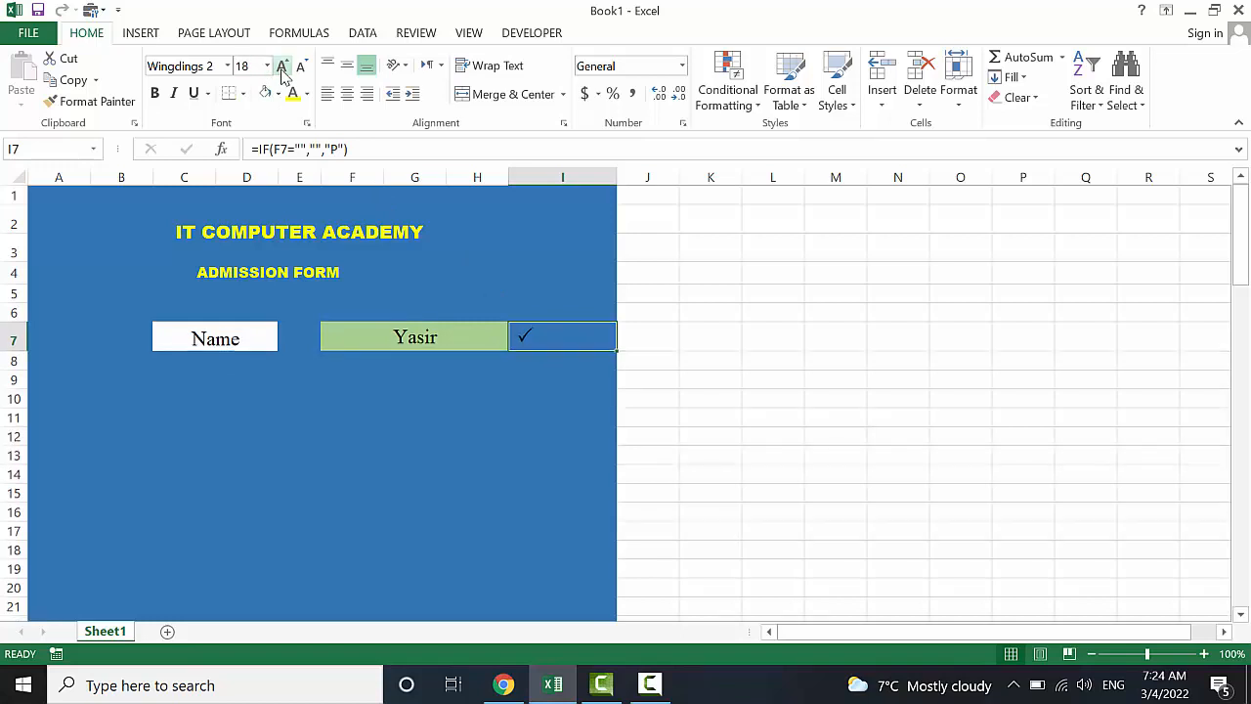
{"action": "left_click", "coordinate": [302, 70]}
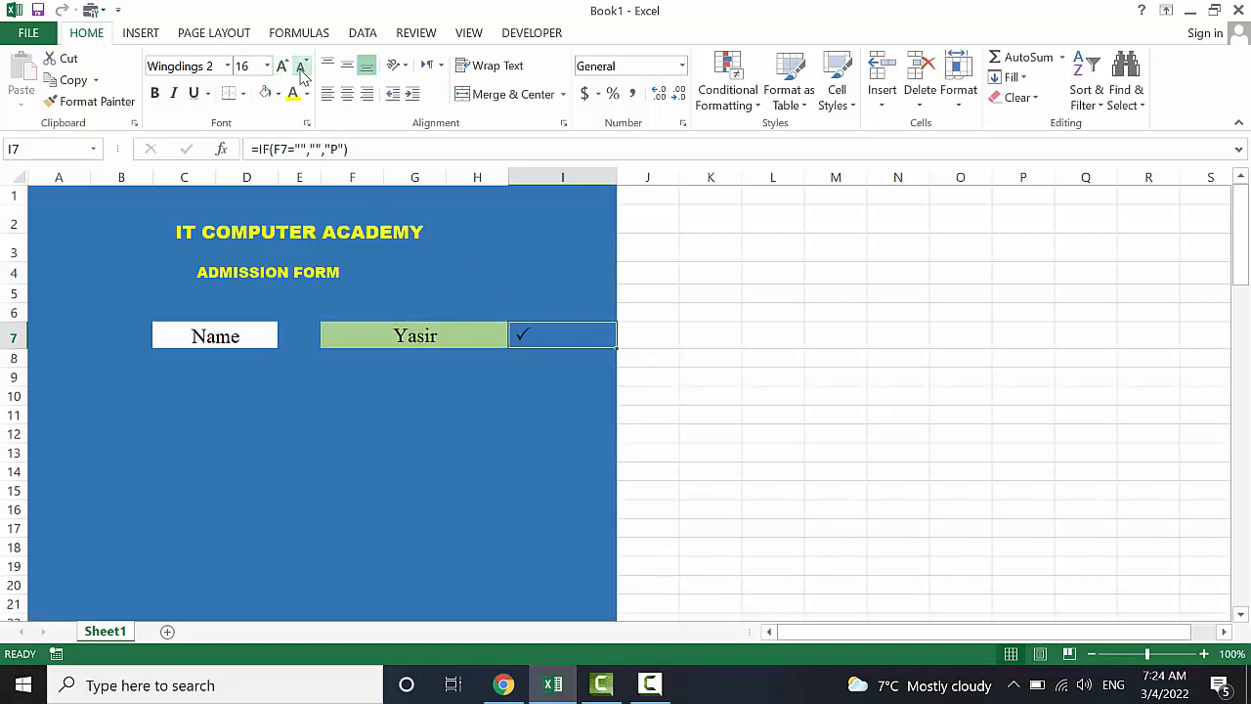
Centre the check mark vertically and horizontally and colour it yellow
{"action": "left_click", "coordinate": [349, 68]}
{"action": "left_click", "coordinate": [349, 93]}
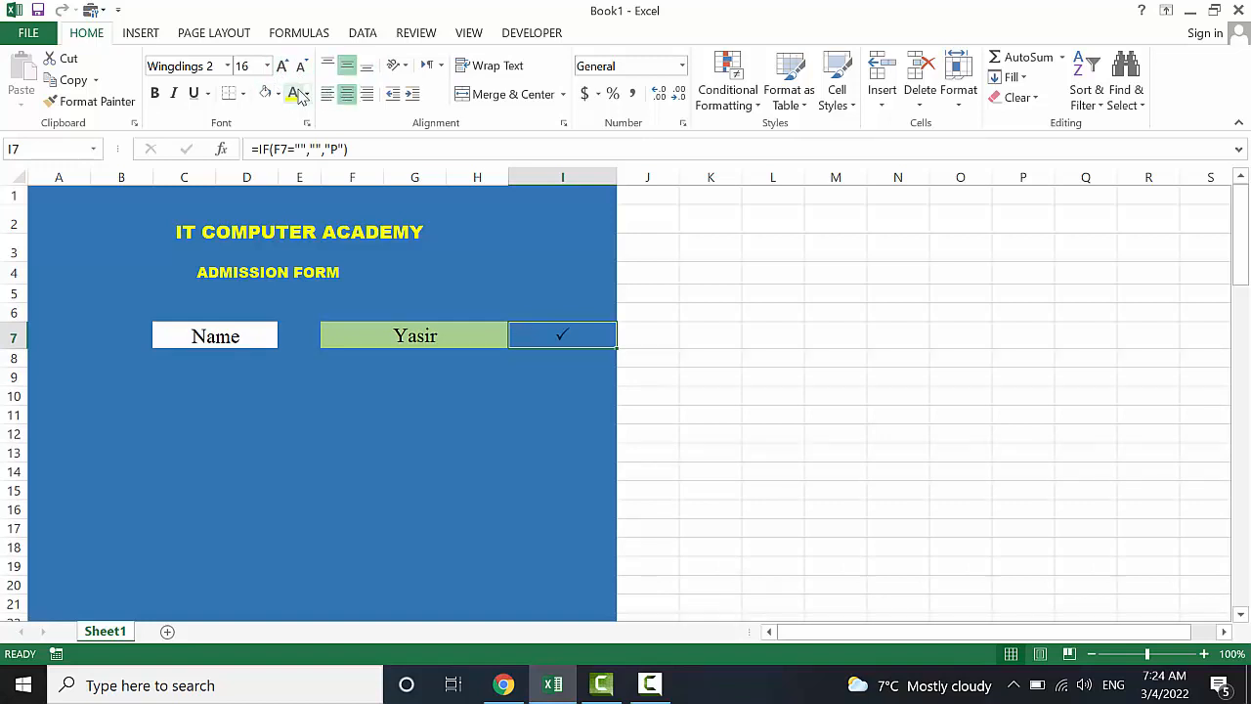
{"action": "left_click", "coordinate": [304, 93]}
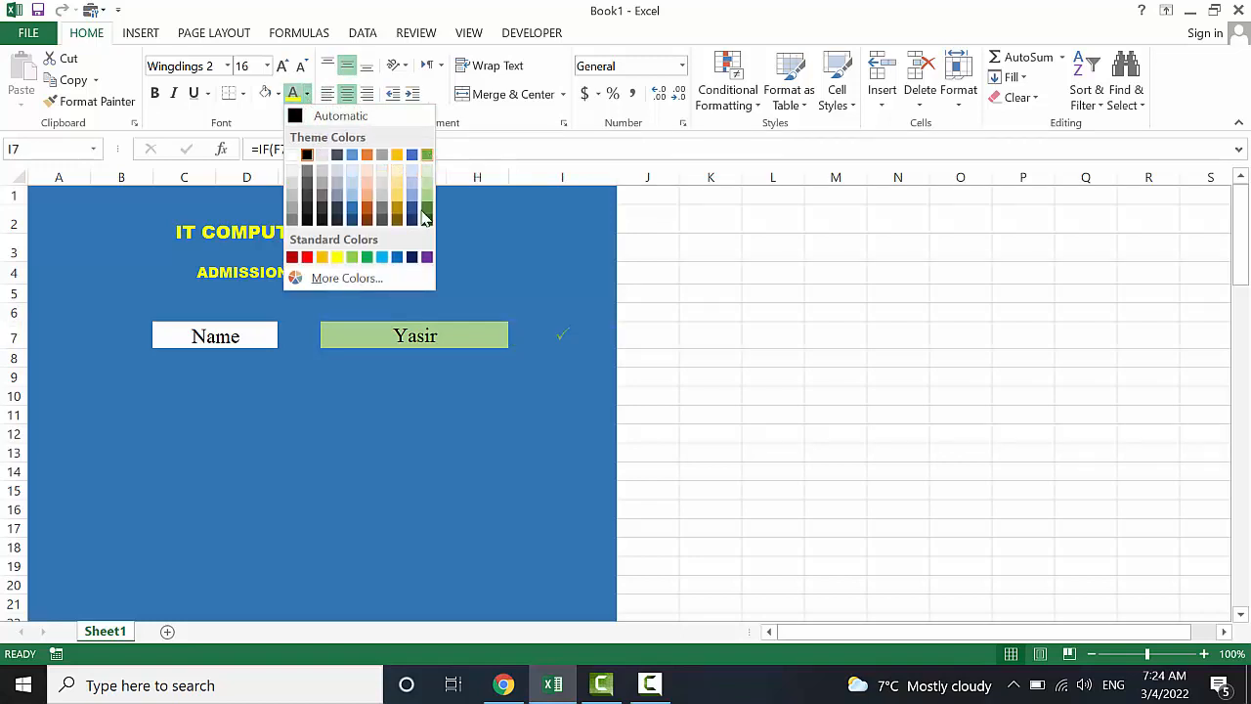
{"action": "left_click", "coordinate": [341, 257]}
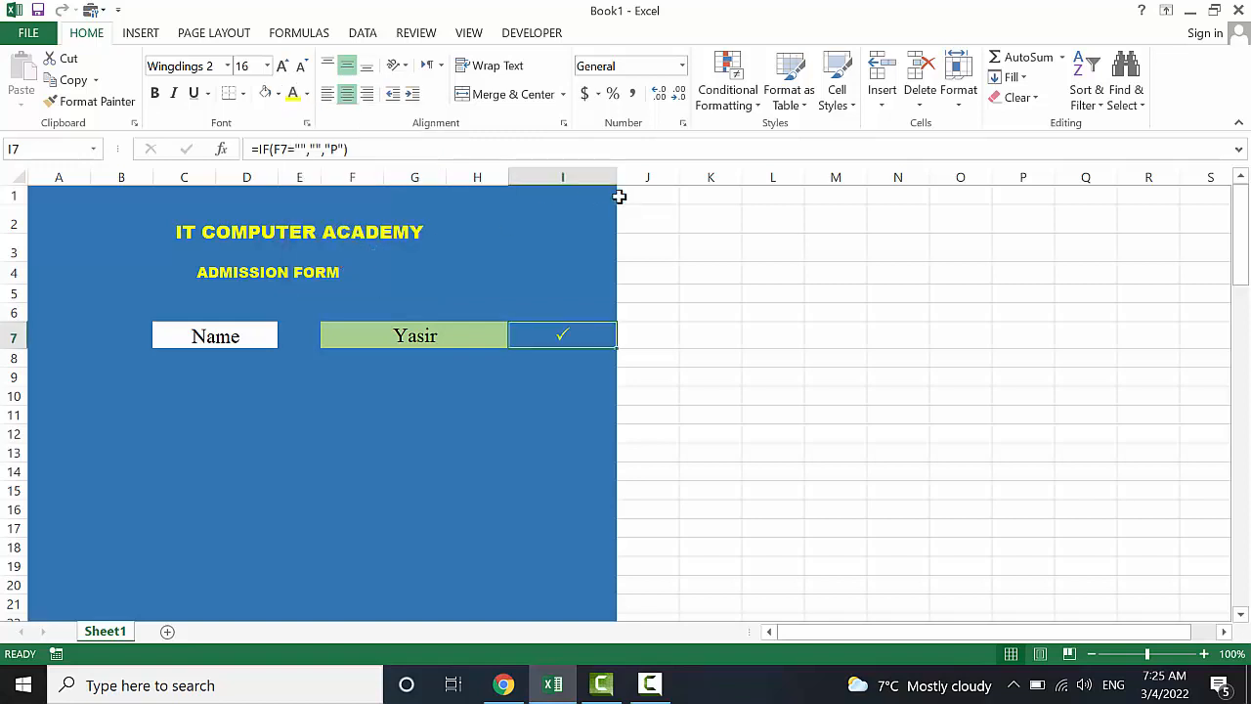
Narrow column I to fit the check mark
{"action": "left_click_drag", "start_coordinate": [618, 178], "coordinate": [554, 182]}
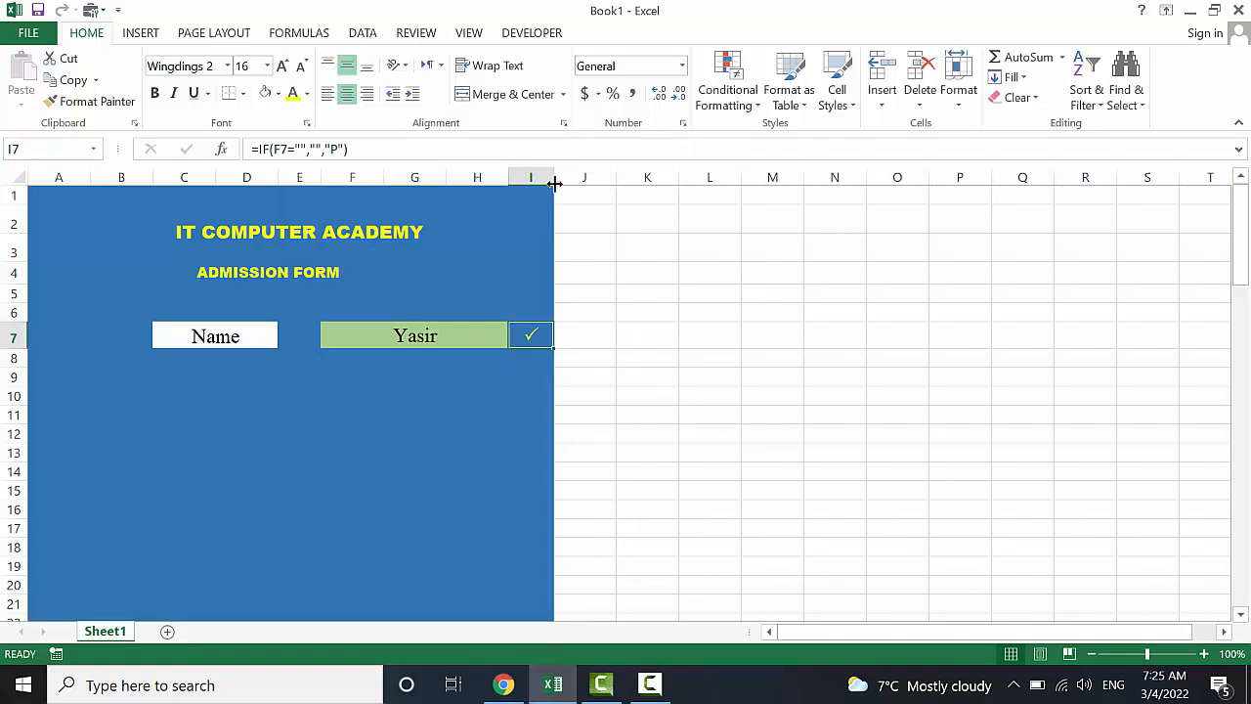
{"action": "left_click", "coordinate": [537, 211]}
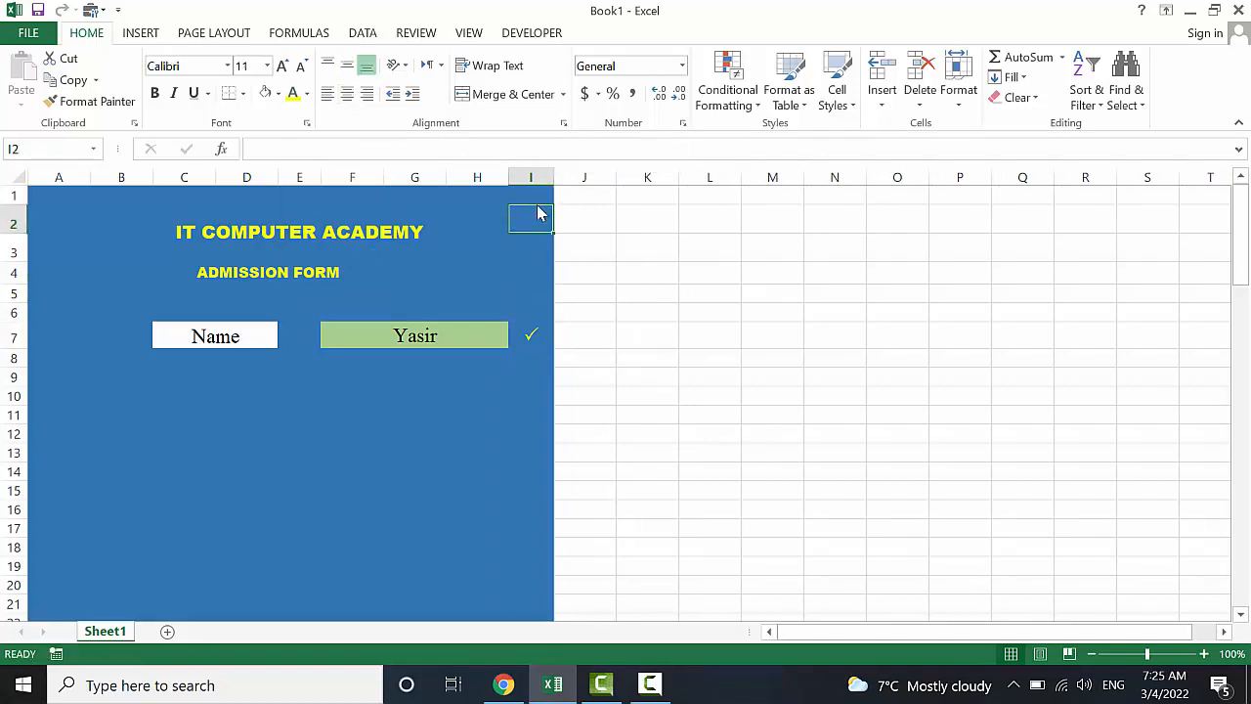
{"action": "left_click", "coordinate": [533, 238]}
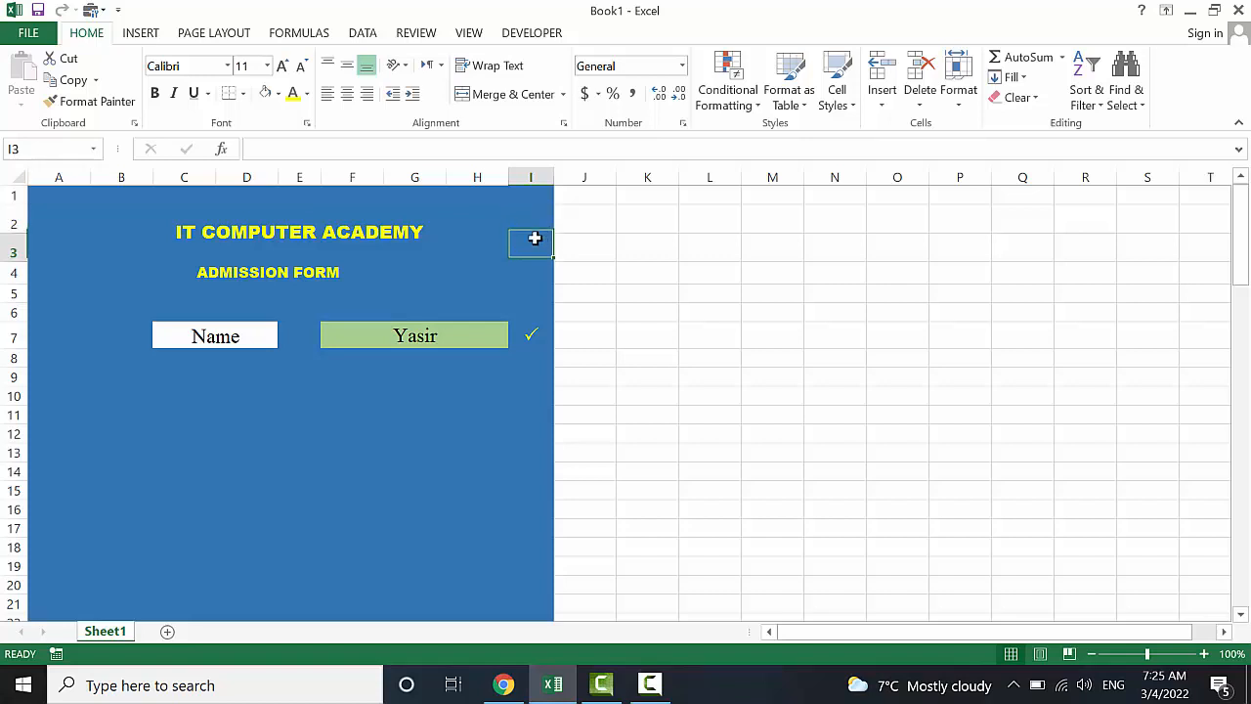
{"action": "right_click", "coordinate": [533, 239]}
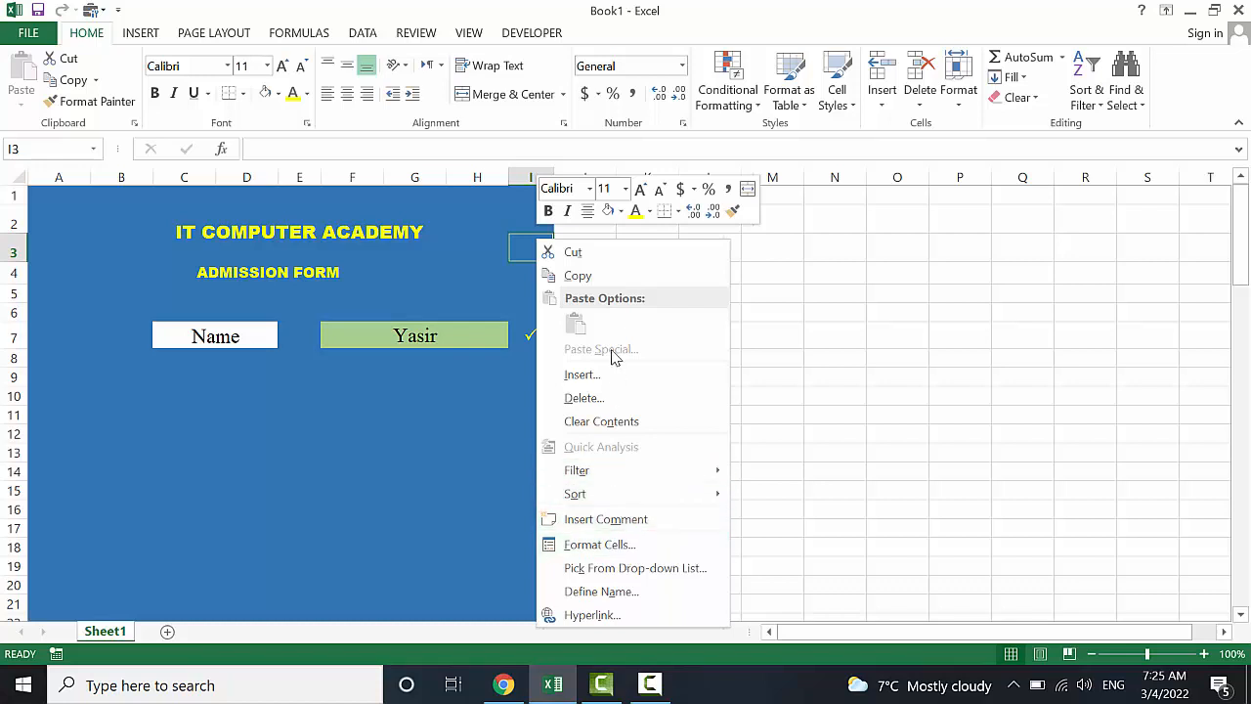
{"action": "key", "text": "Escape"}
Insert an entire column beside the tick column, then undo the insertion
{"action": "key", "text": "ctrl+shift+plus"}
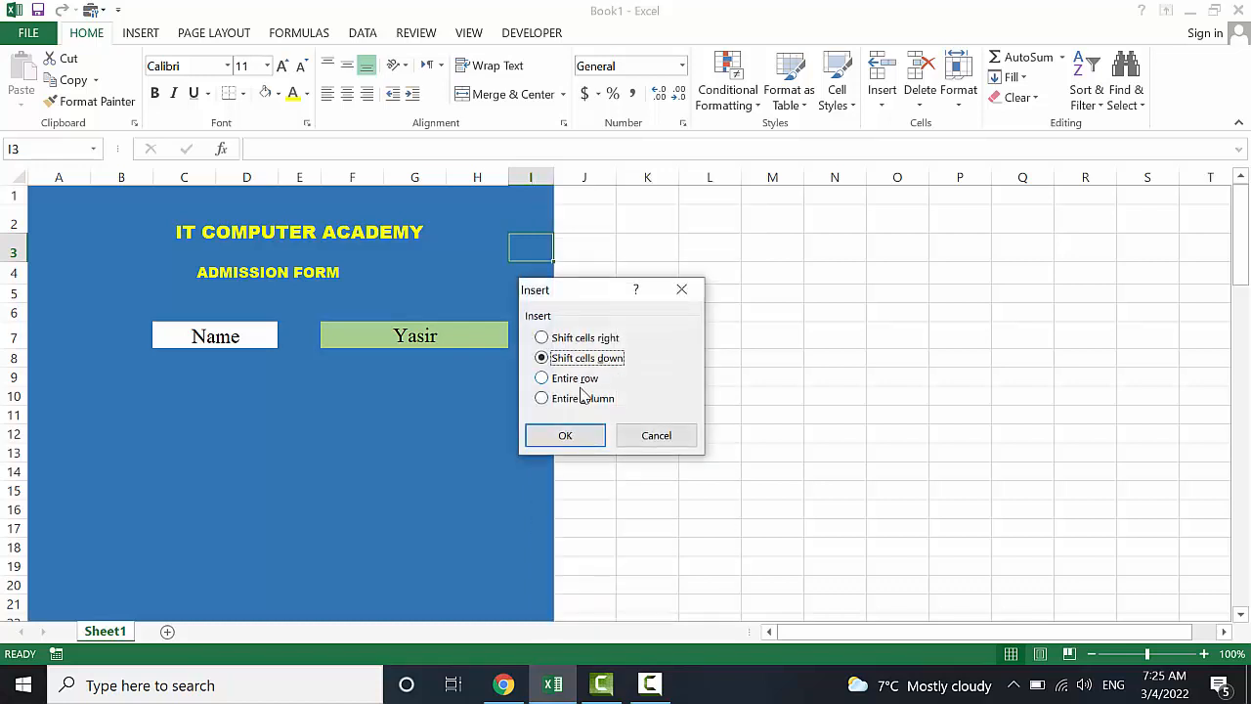
{"action": "left_click", "coordinate": [578, 398]}
{"action": "left_click", "coordinate": [574, 439]}
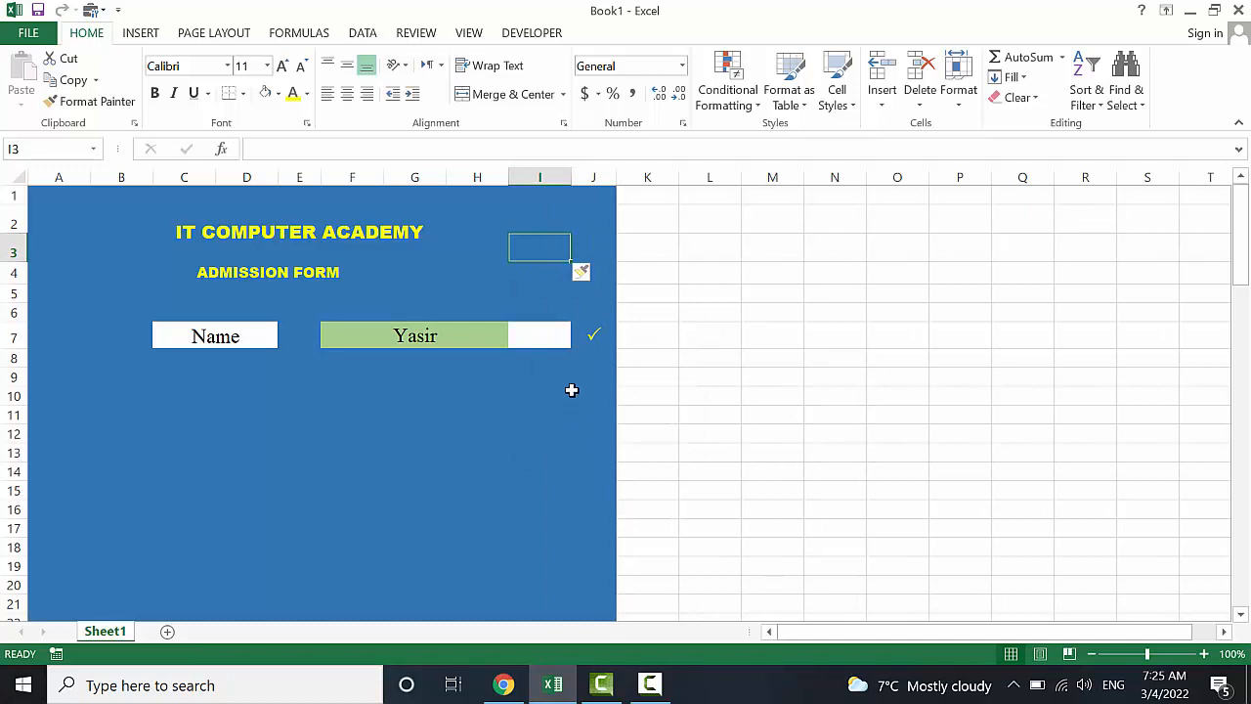
{"action": "left_click", "coordinate": [572, 377]}
{"action": "left_click", "coordinate": [538, 335]}
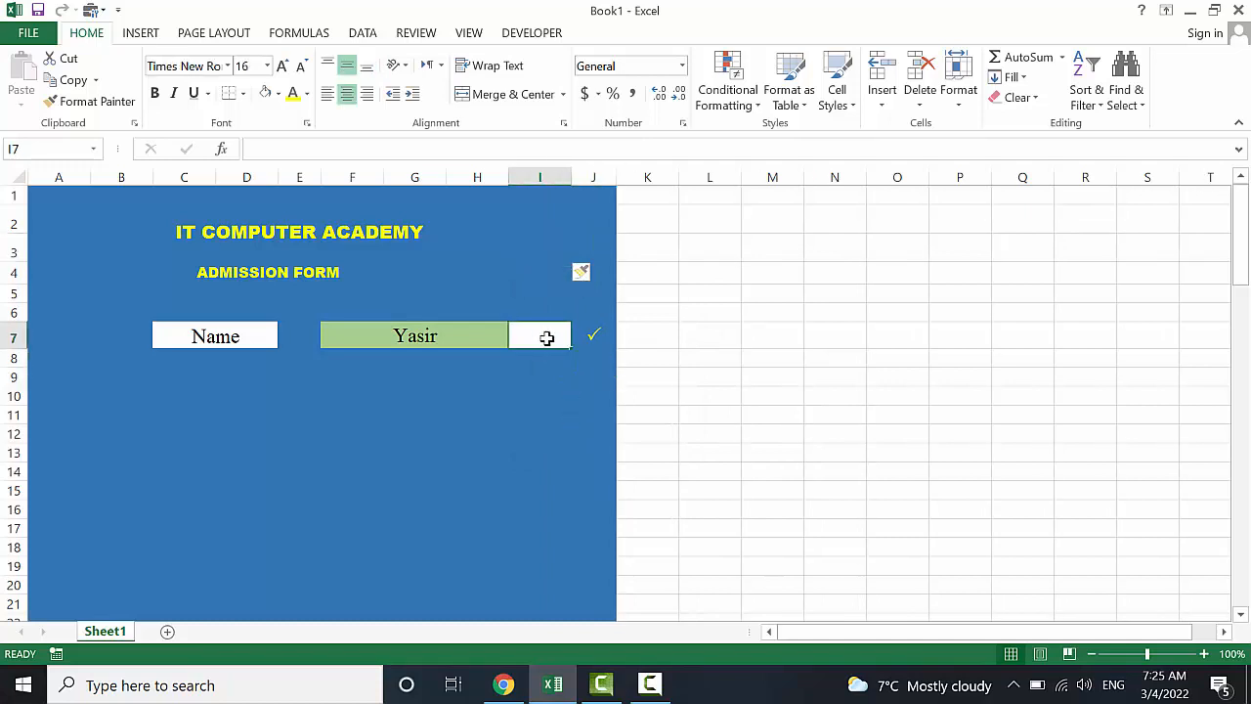
{"action": "key", "text": "ctrl+z"}
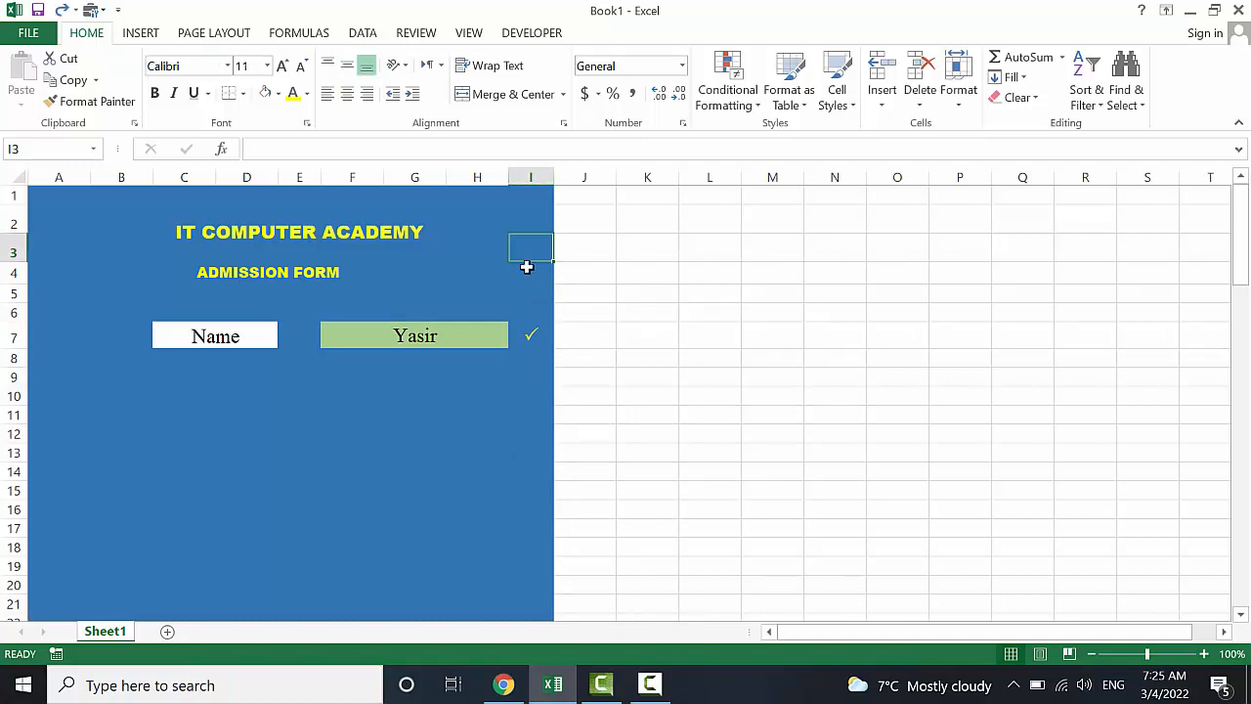
Open the Insert options from I2's shortcut menu and cancel without inserting
{"action": "left_click", "coordinate": [519, 225]}
{"action": "right_click", "coordinate": [519, 225]}
{"action": "key", "text": "Escape"}
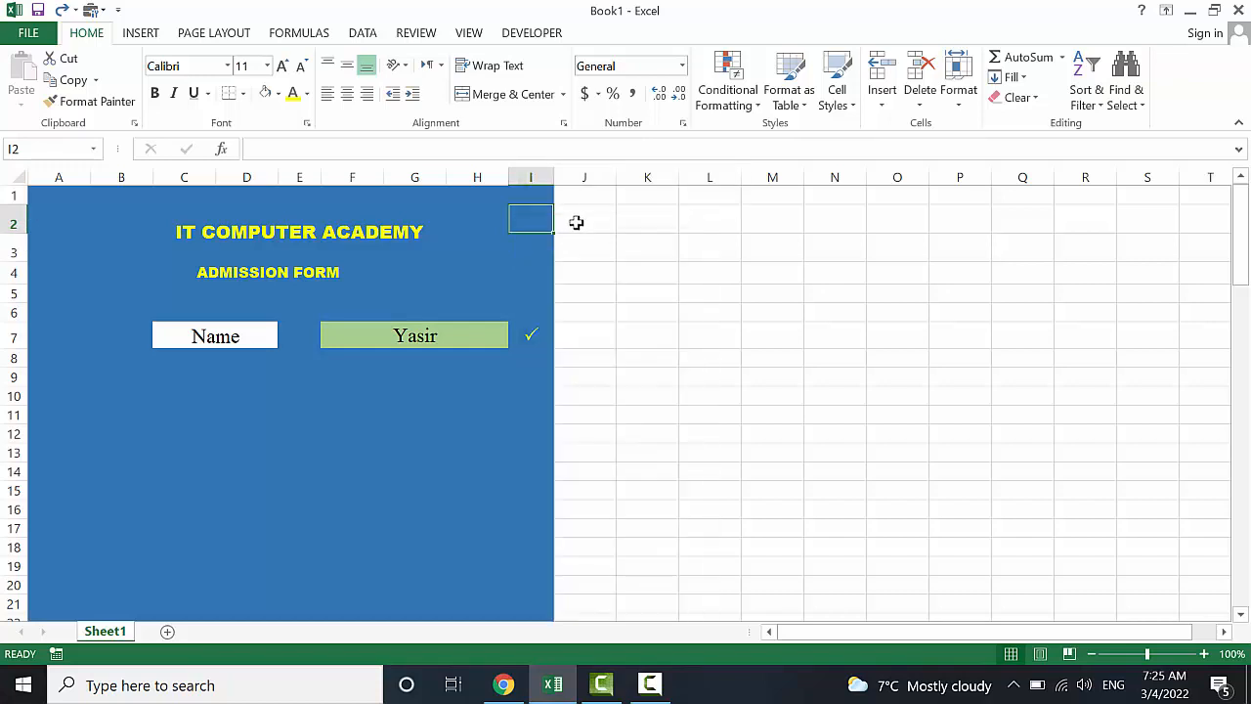
{"action": "right_click", "coordinate": [537, 216]}
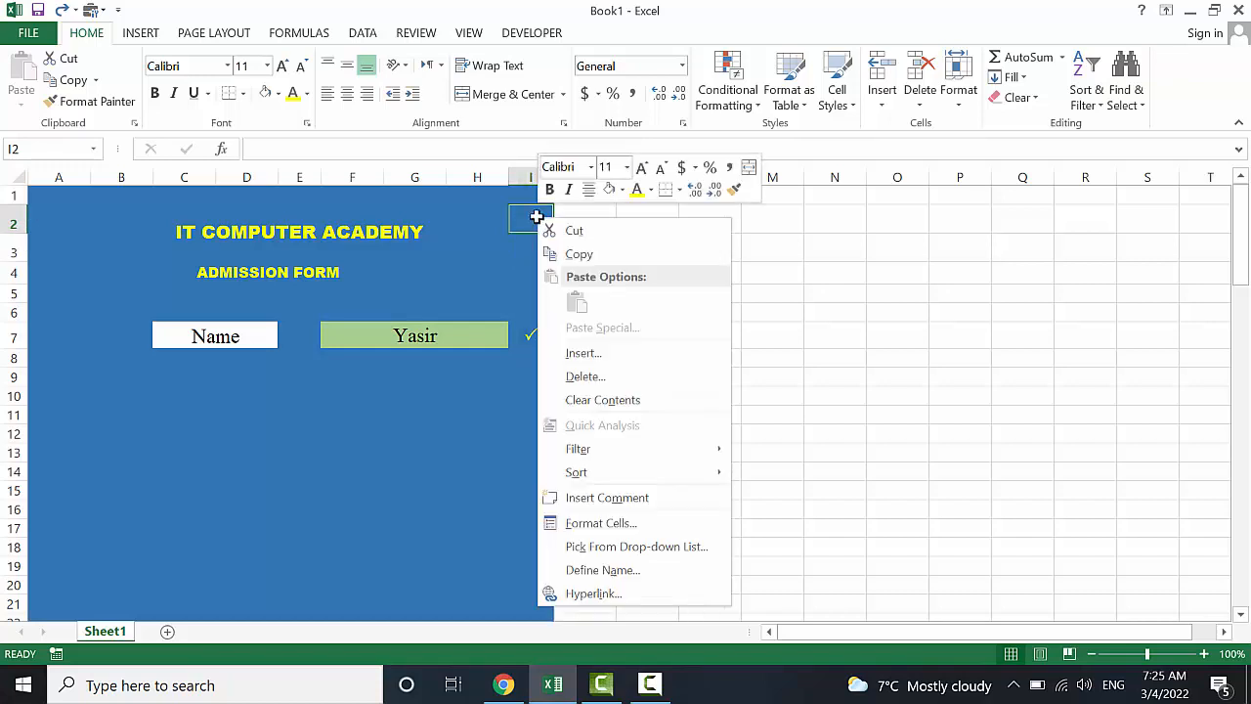
{"action": "left_click", "coordinate": [606, 356]}
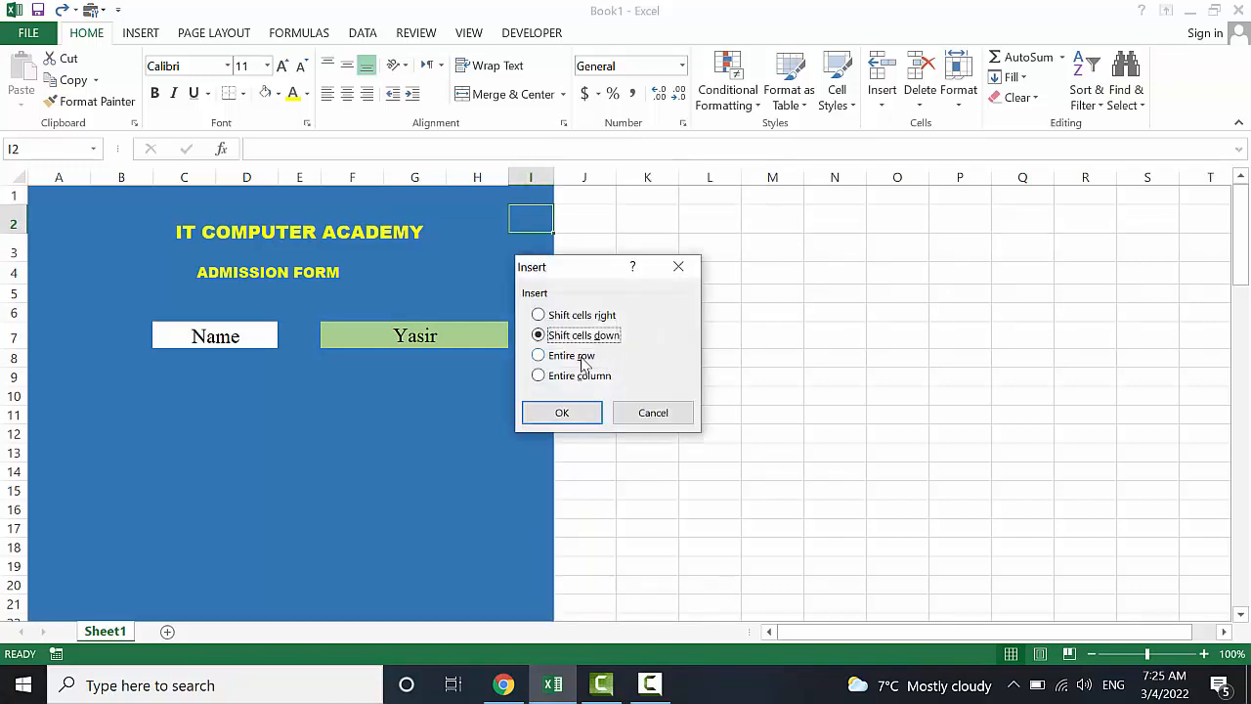
{"action": "left_click", "coordinate": [678, 268]}
{"action": "left_click", "coordinate": [587, 221]}
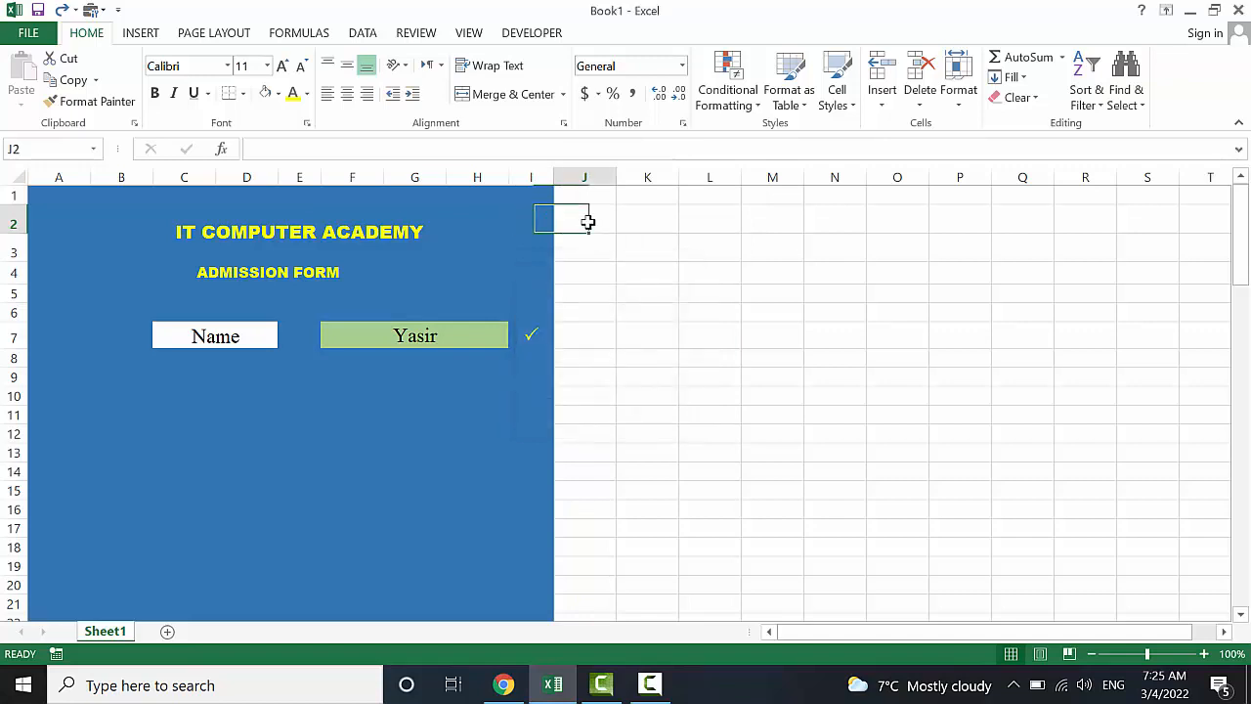
Use Format Painter to copy I2's blue fill down column J
{"action": "left_click", "coordinate": [526, 211]}
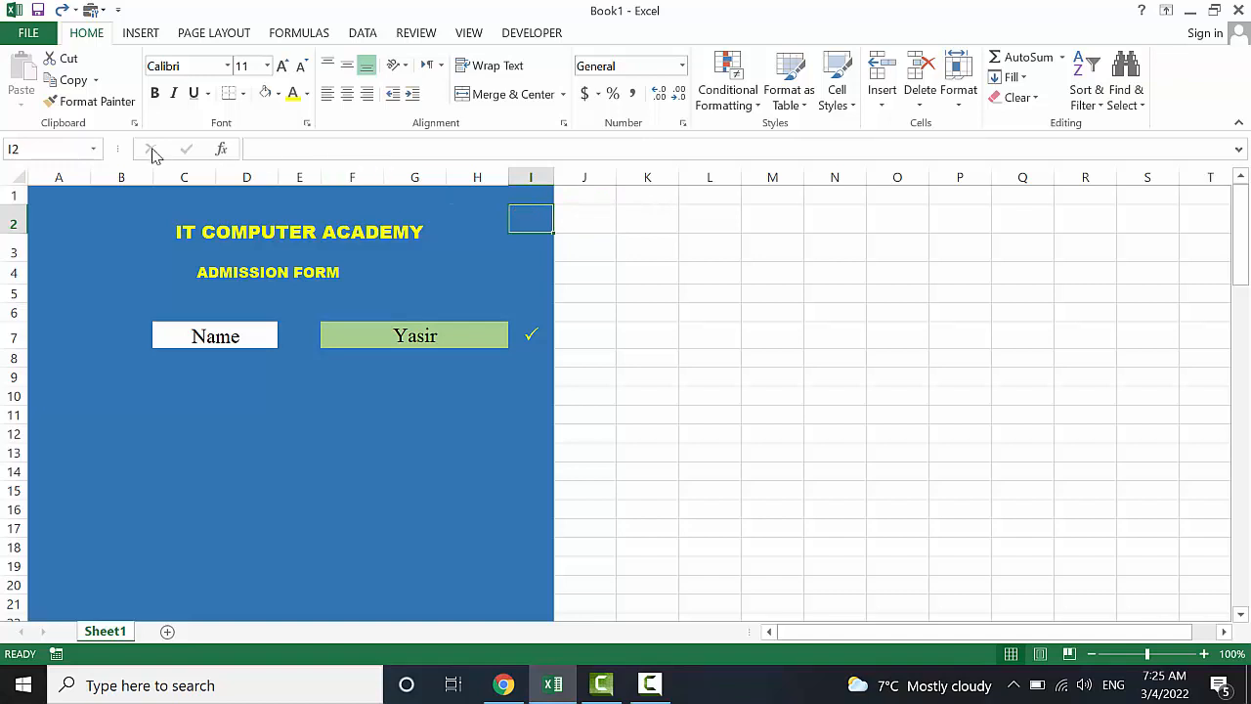
{"action": "left_click", "coordinate": [125, 103]}
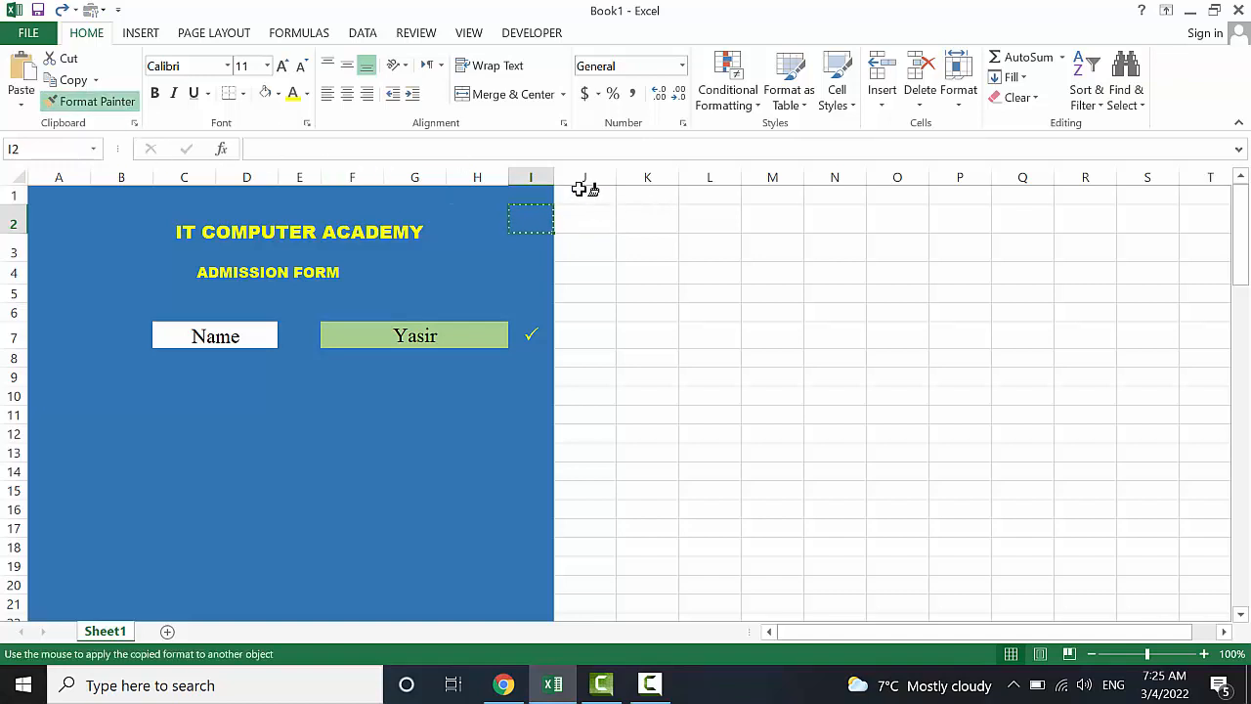
{"action": "mouse_move", "coordinate": [583, 188]}
{"action": "left_mouse_down"}
{"action": "mouse_move", "coordinate": [643, 573]}
{"action": "mouse_move", "coordinate": [586, 586]}
{"action": "mouse_move", "coordinate": [600, 600]}
{"action": "mouse_move", "coordinate": [587, 687]}
{"action": "mouse_move", "coordinate": [570, 613]}
{"action": "left_mouse_up"}
{"action": "scroll", "coordinate": [586, 480], "scroll_direction": "up", "scroll_amount": 20}
{"action": "left_click", "coordinate": [655, 456]}
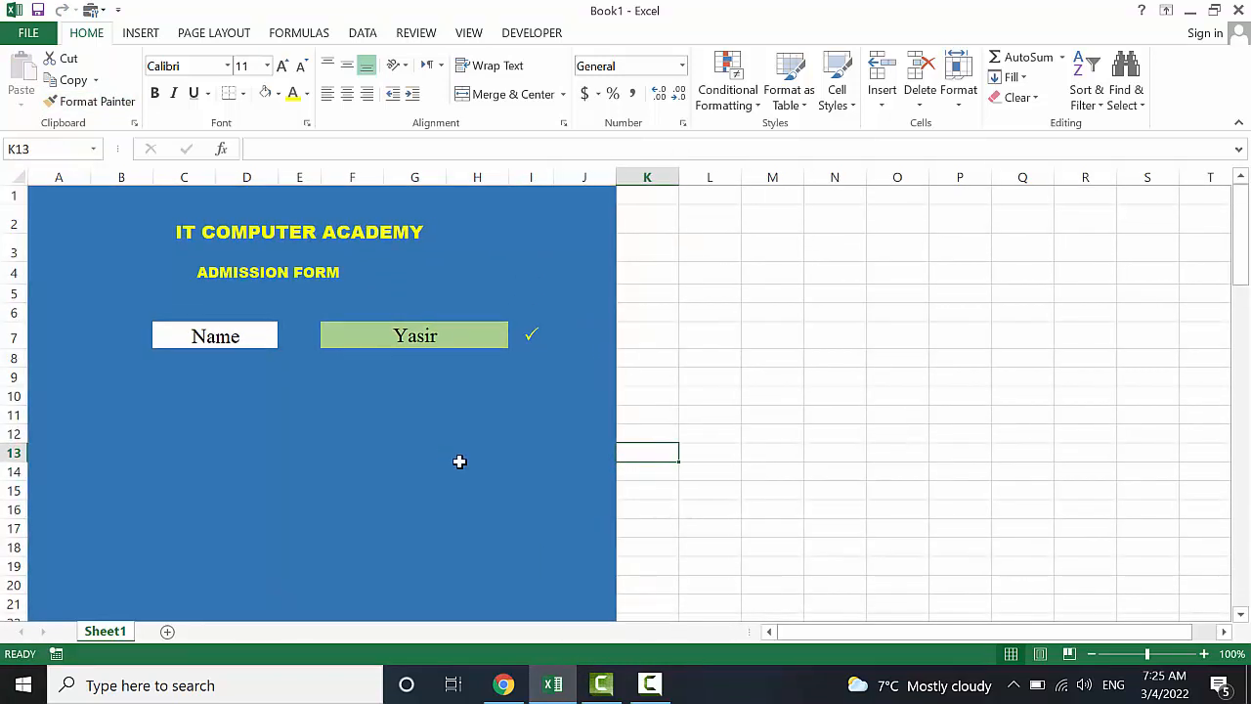
{"action": "left_click", "coordinate": [541, 335]}
Copy the Name row C7:I7 and paste it into rows 9 and 11
{"action": "left_click", "coordinate": [201, 336]}
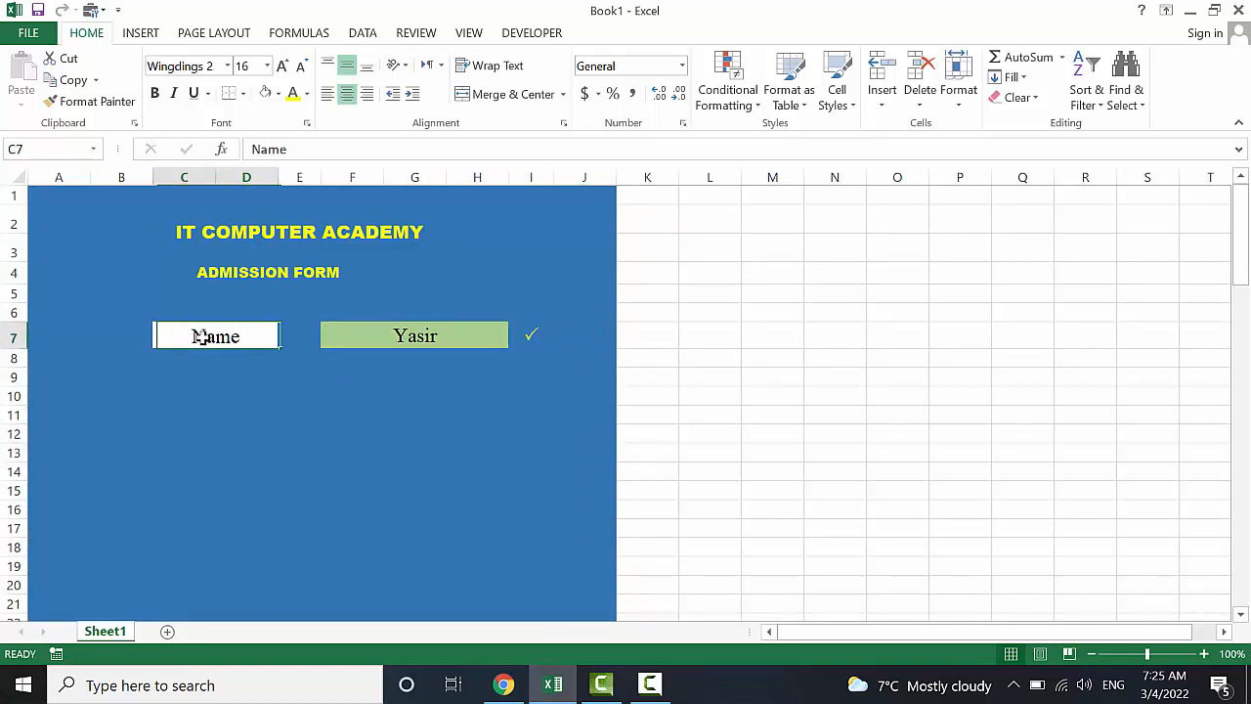
{"action": "left_click", "coordinate": [430, 337]}
{"action": "left_click_drag", "start_coordinate": [230, 335], "coordinate": [525, 334]}
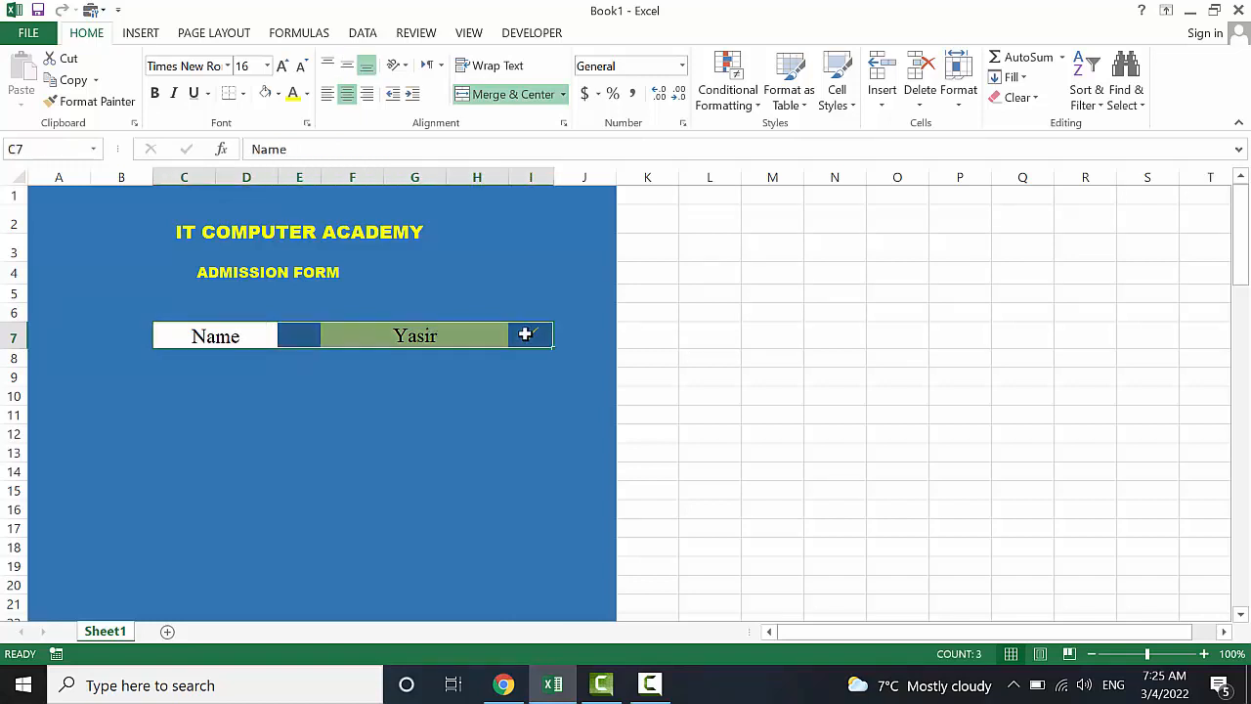
{"action": "key", "text": "ctrl+c"}
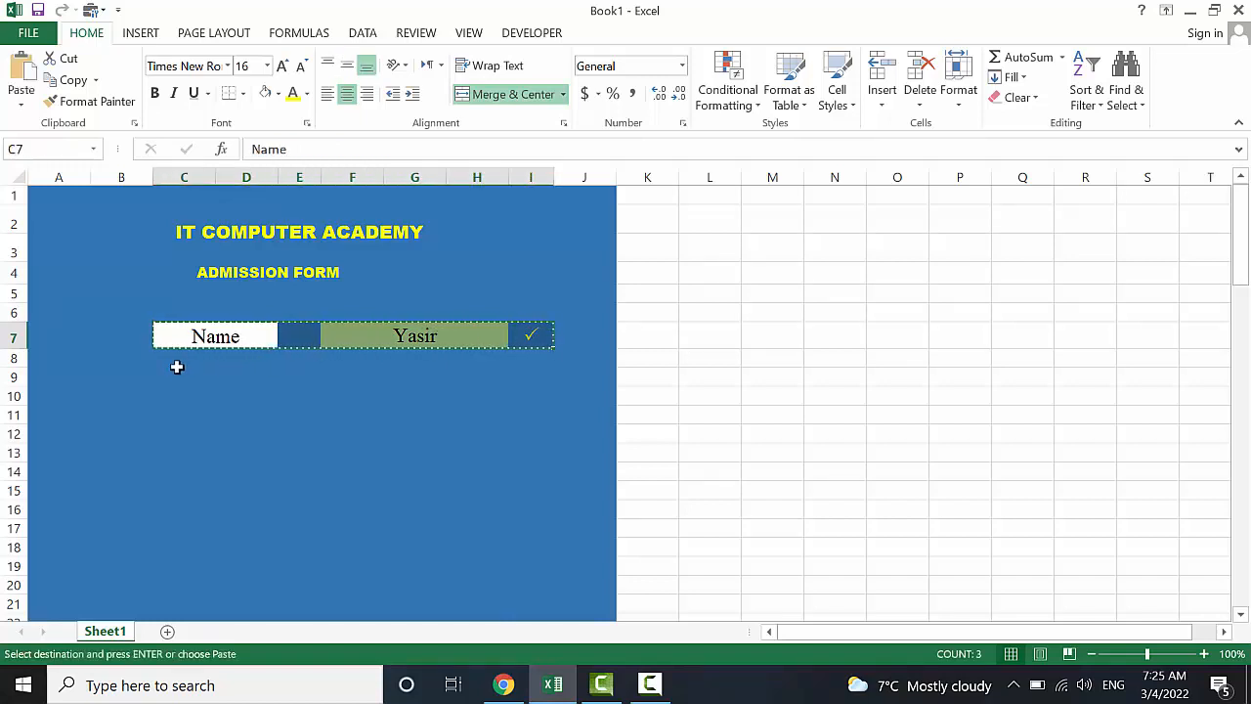
{"action": "left_click", "coordinate": [174, 368]}
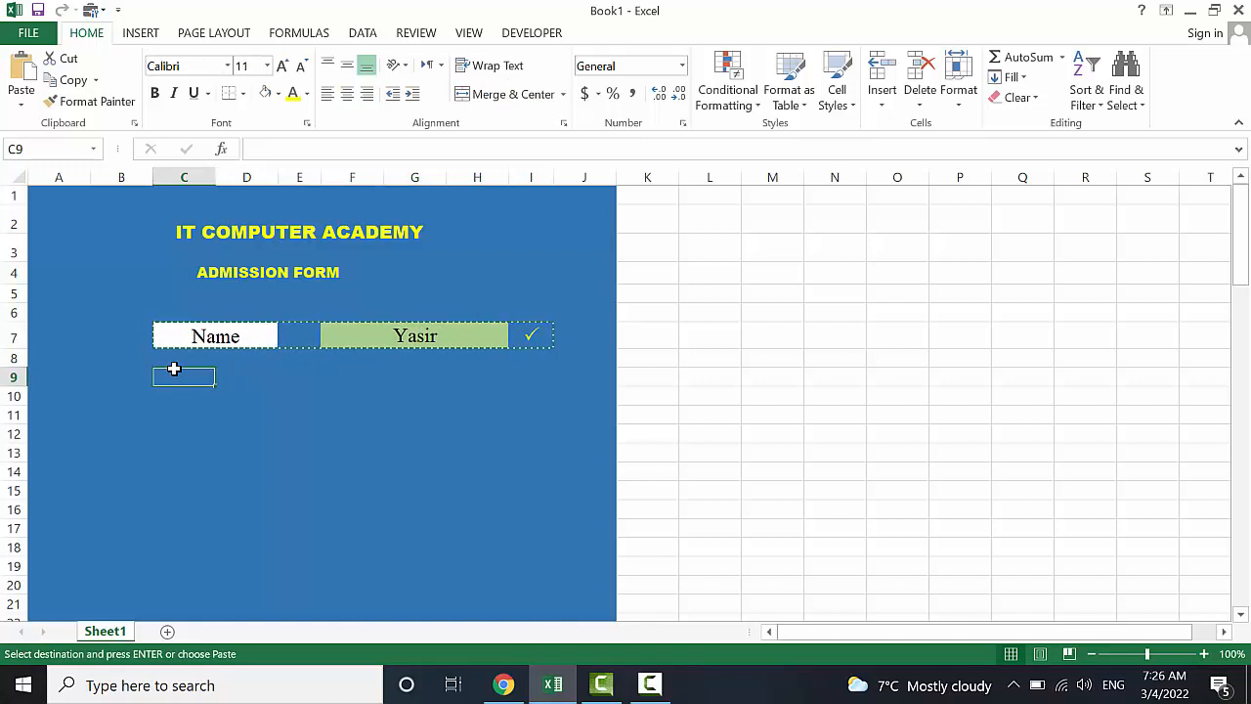
{"action": "key", "text": "ctrl+v"}
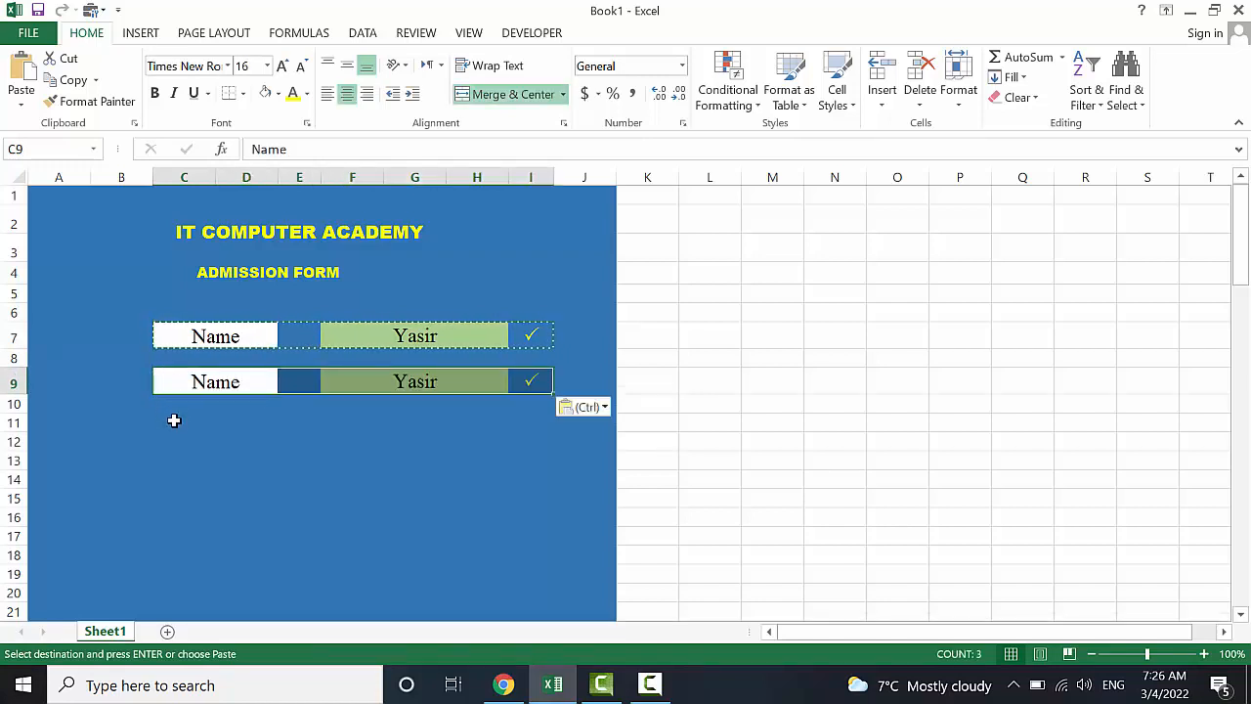
{"action": "left_click", "coordinate": [174, 422]}
{"action": "key", "text": "ctrl+v"}
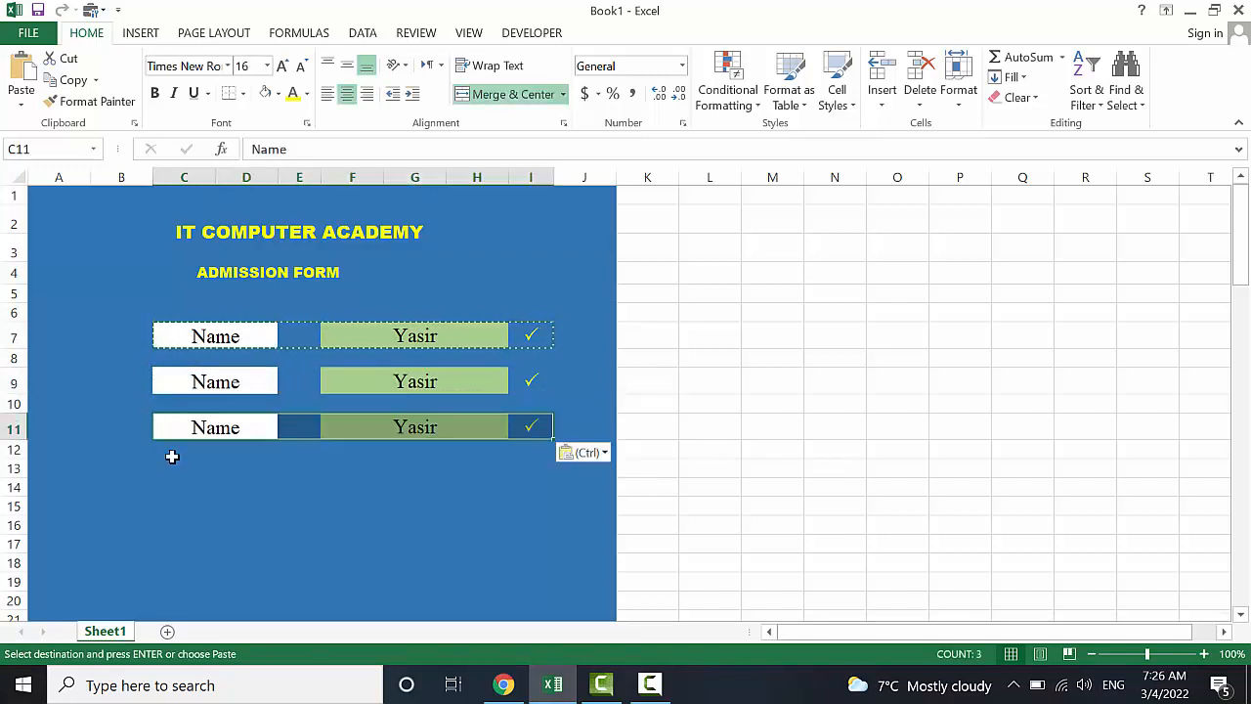
Paste the same row into rows 13, 15 and 17
{"action": "left_click", "coordinate": [171, 469]}
{"action": "key", "text": "ctrl+v"}
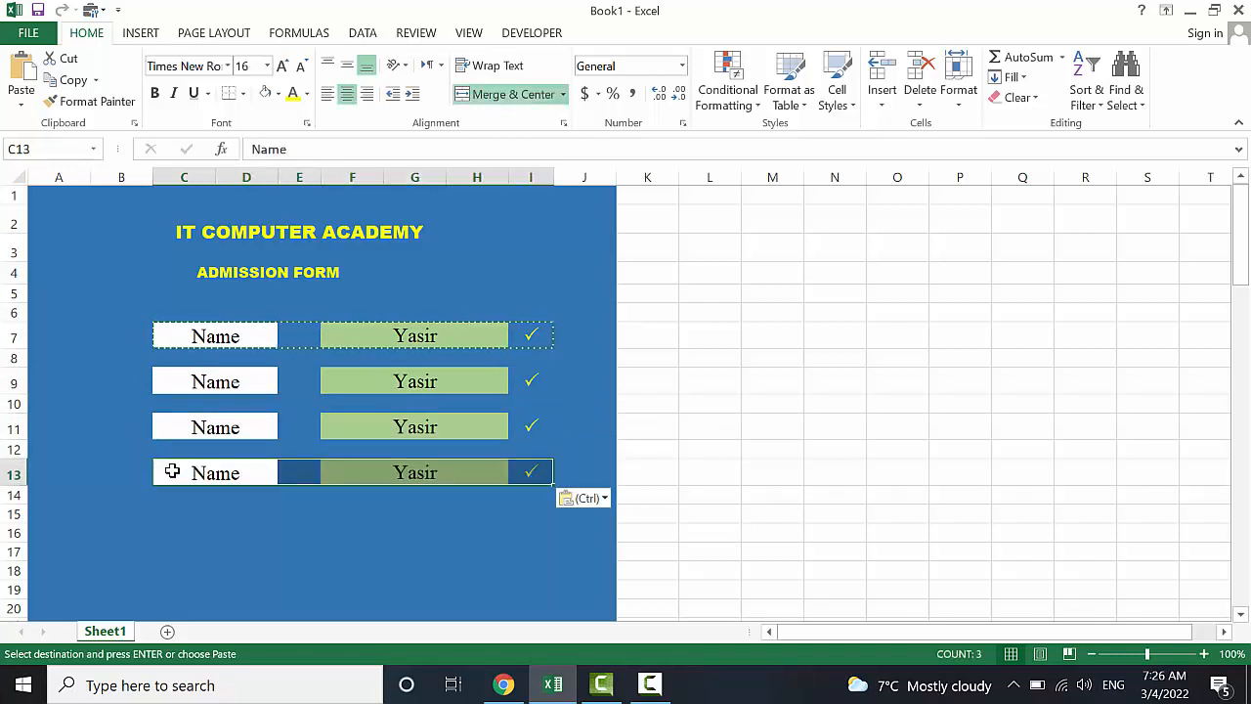
{"action": "key", "text": "ctrl"}
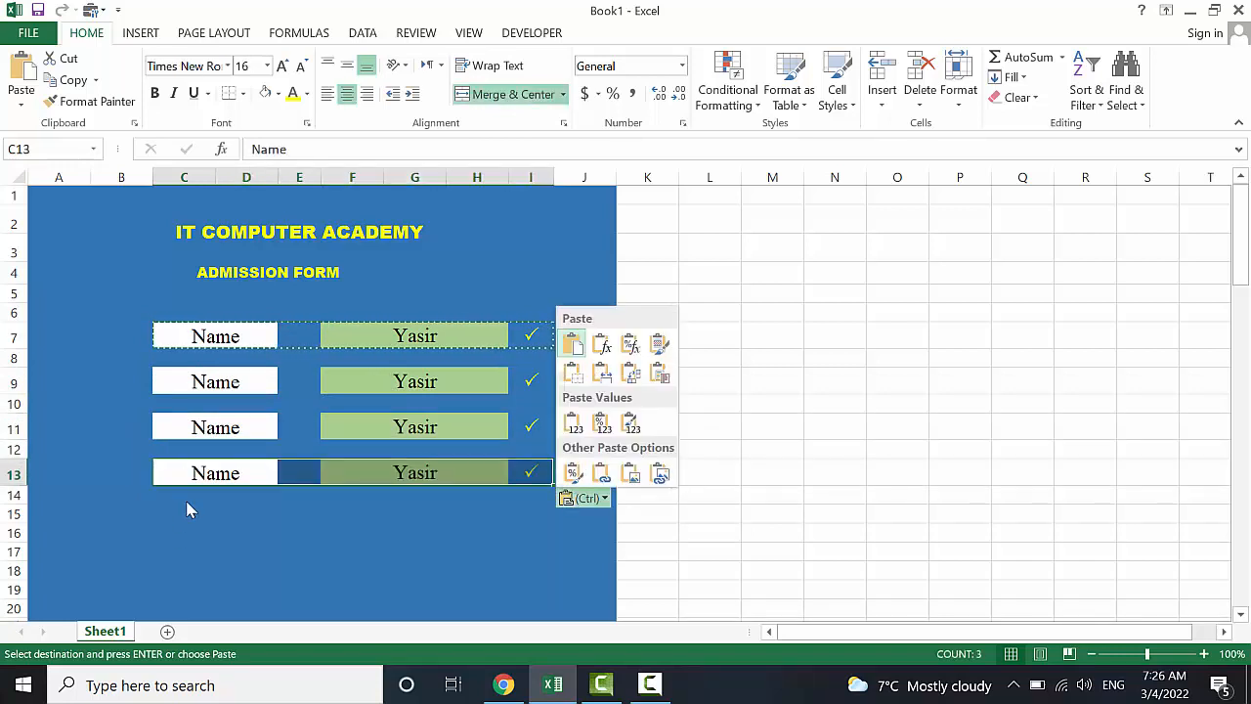
{"action": "key", "text": "ctrl"}
{"action": "left_click", "coordinate": [174, 508]}
{"action": "key", "text": "ctrl+v"}
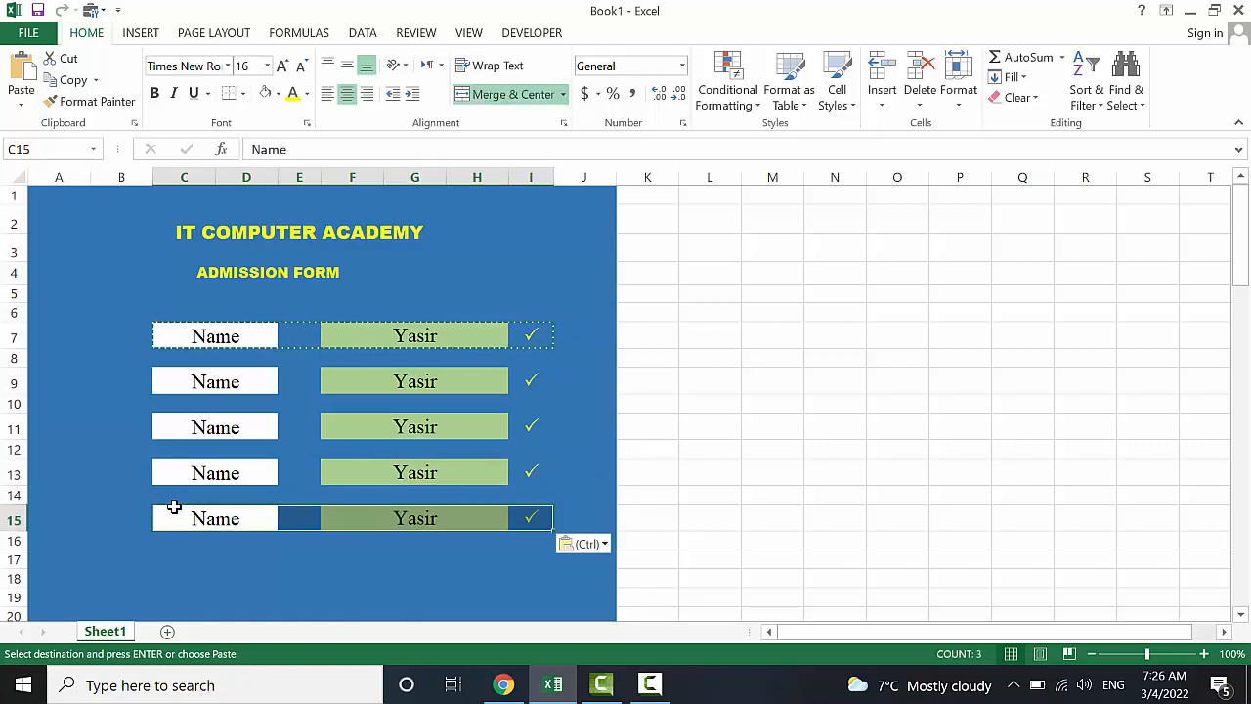
{"action": "left_click", "coordinate": [169, 553]}
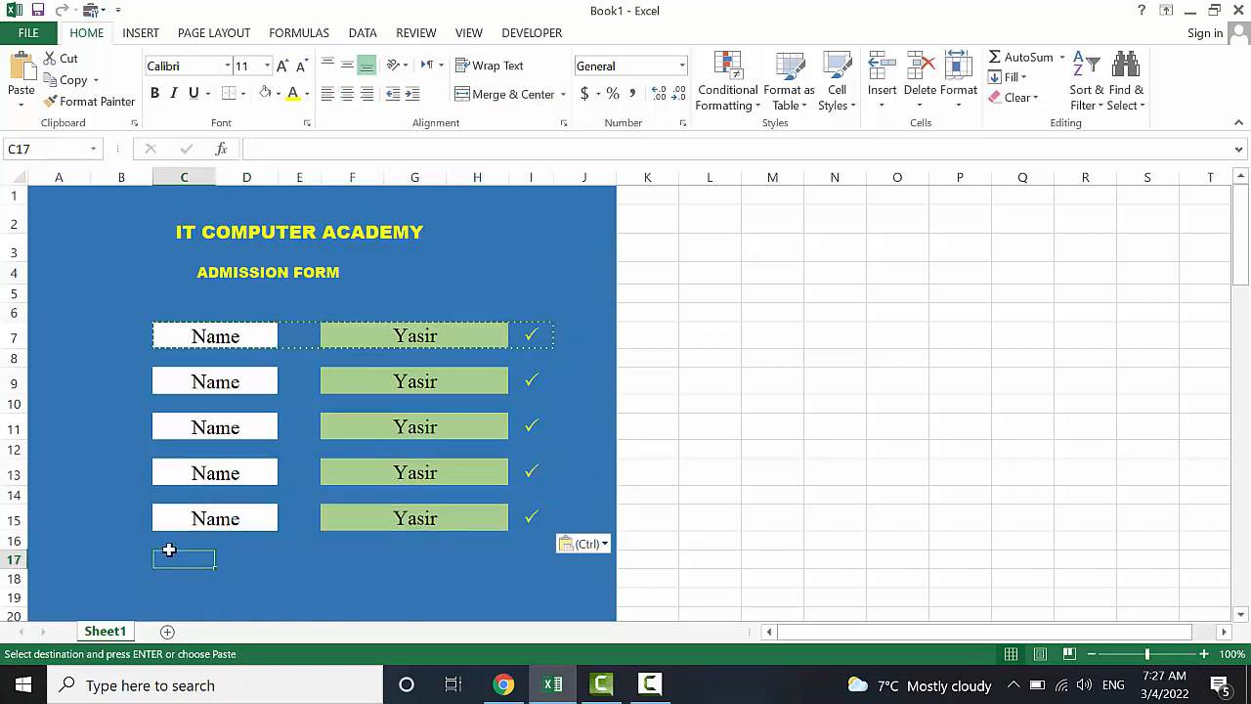
{"action": "key", "text": "ctrl+v"}
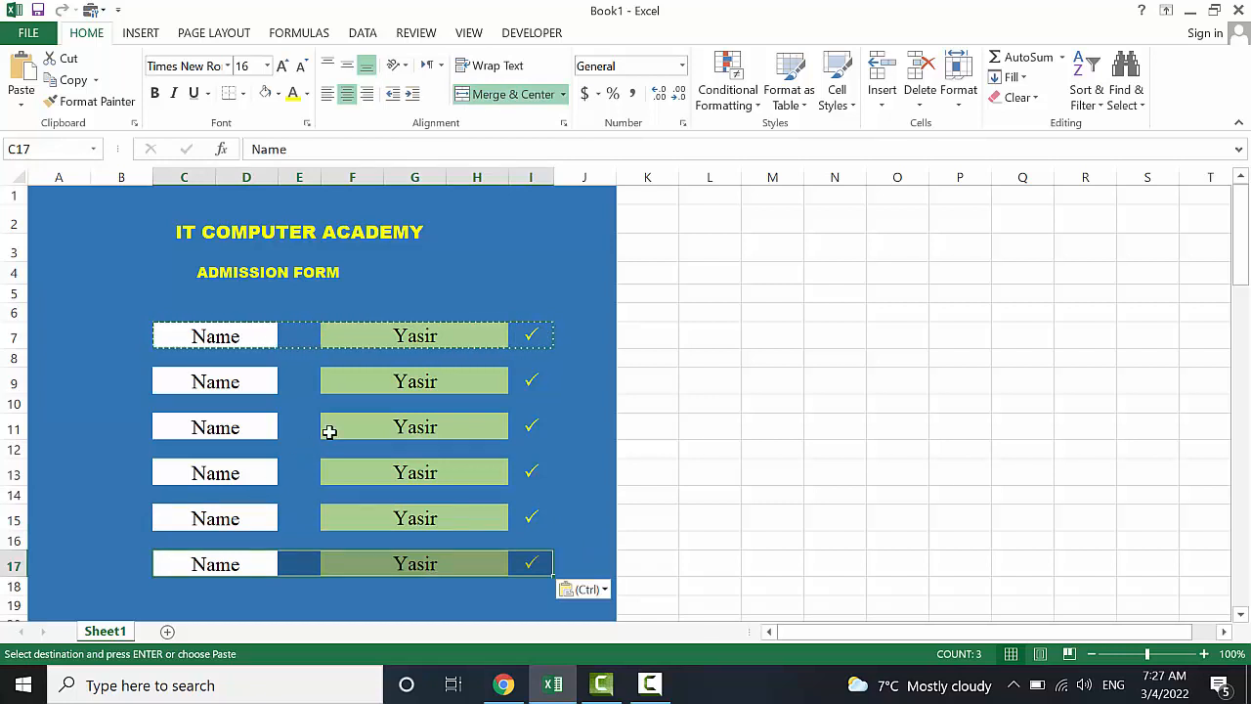
Relabel C9 as F/Name and C11 as Address
{"action": "double_click", "coordinate": [197, 382]}
{"action": "type", "text": "F/"}
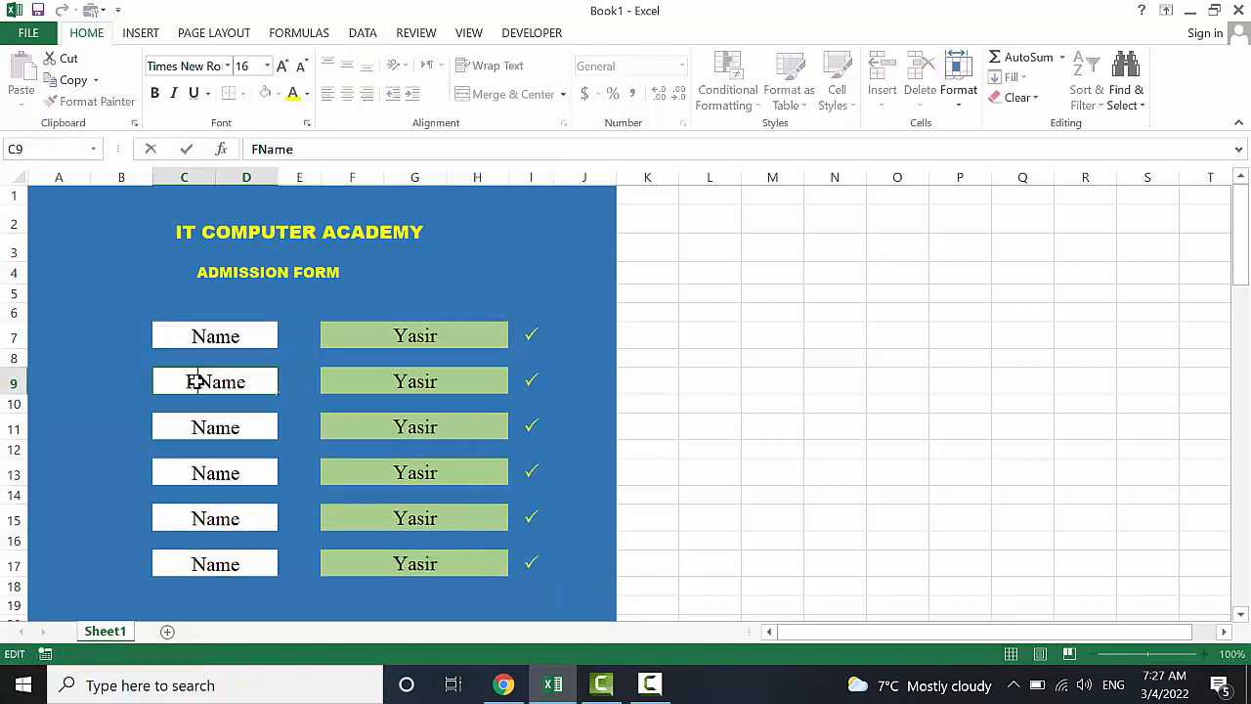
{"action": "key", "text": "ctrl+Return"}
{"action": "left_click", "coordinate": [196, 430]}
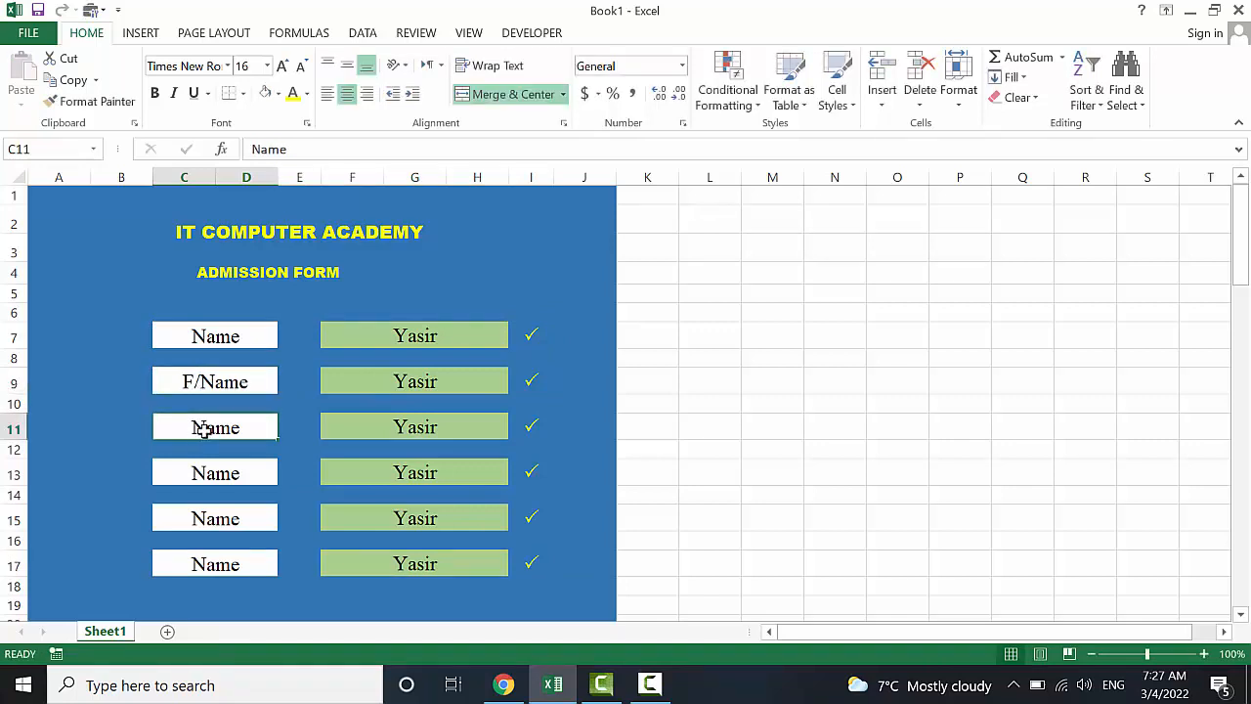
{"action": "type", "text": "A"}
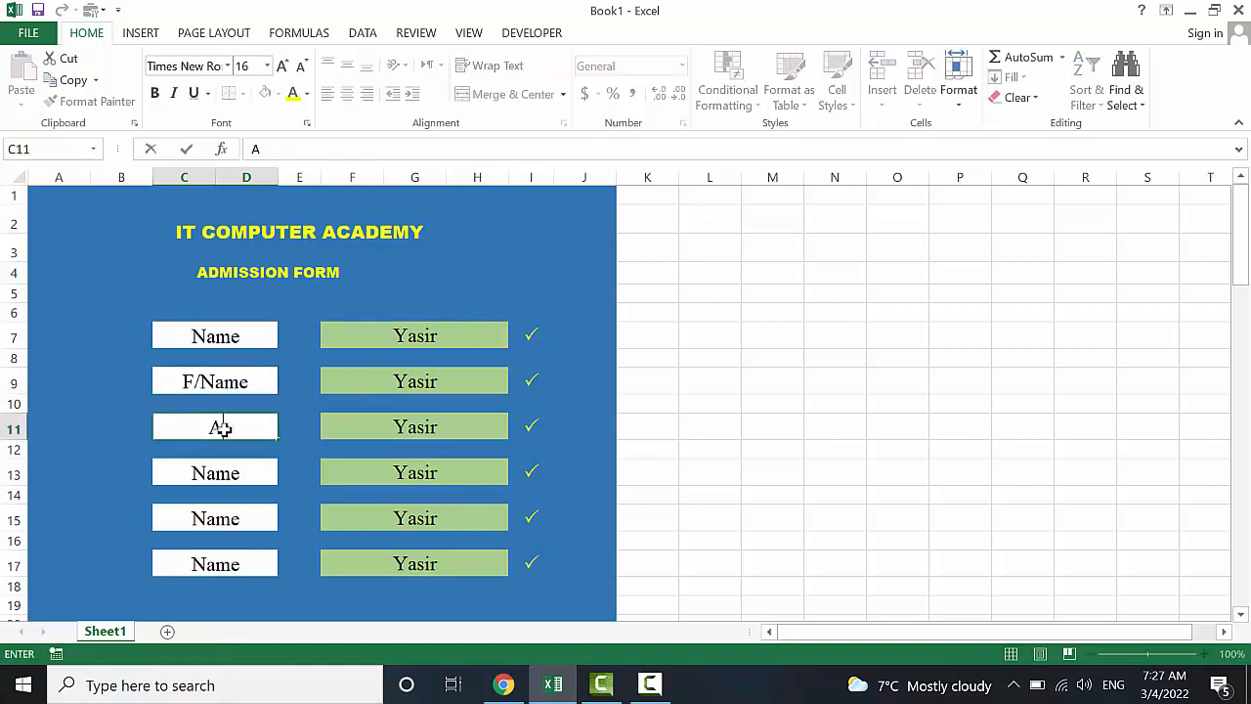
{"action": "type", "text": "ddress"}
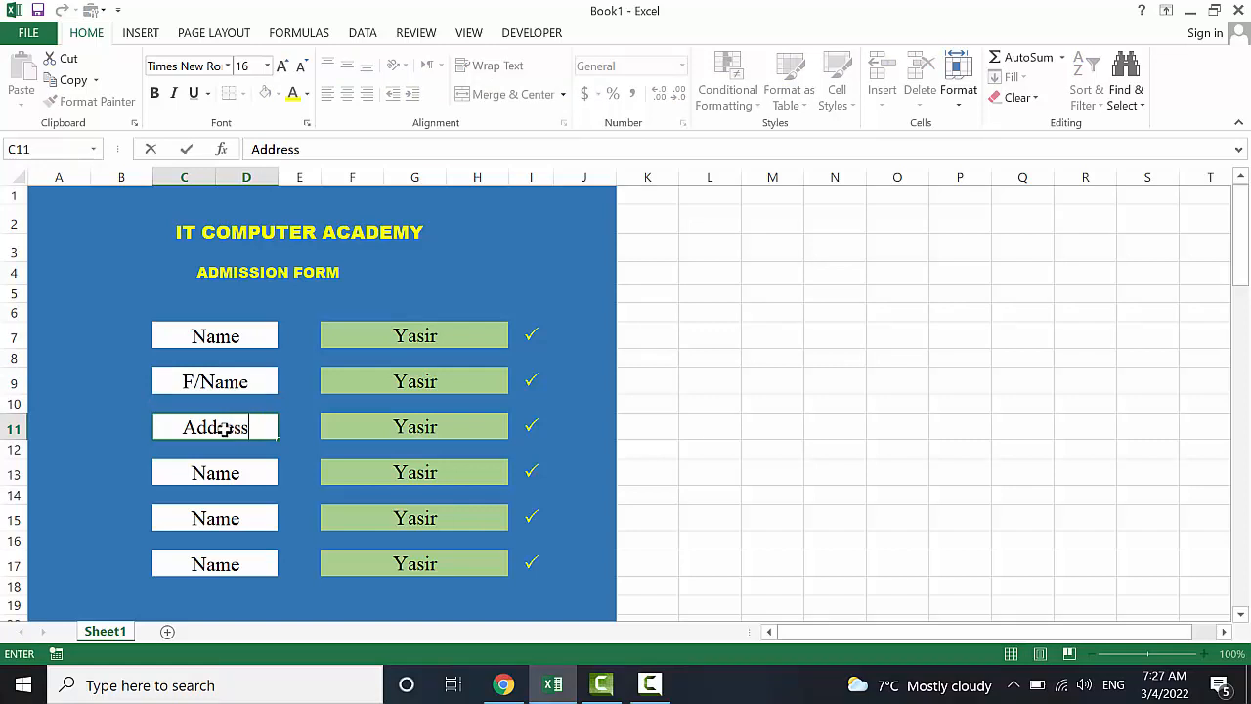
{"action": "left_click", "coordinate": [226, 472]}
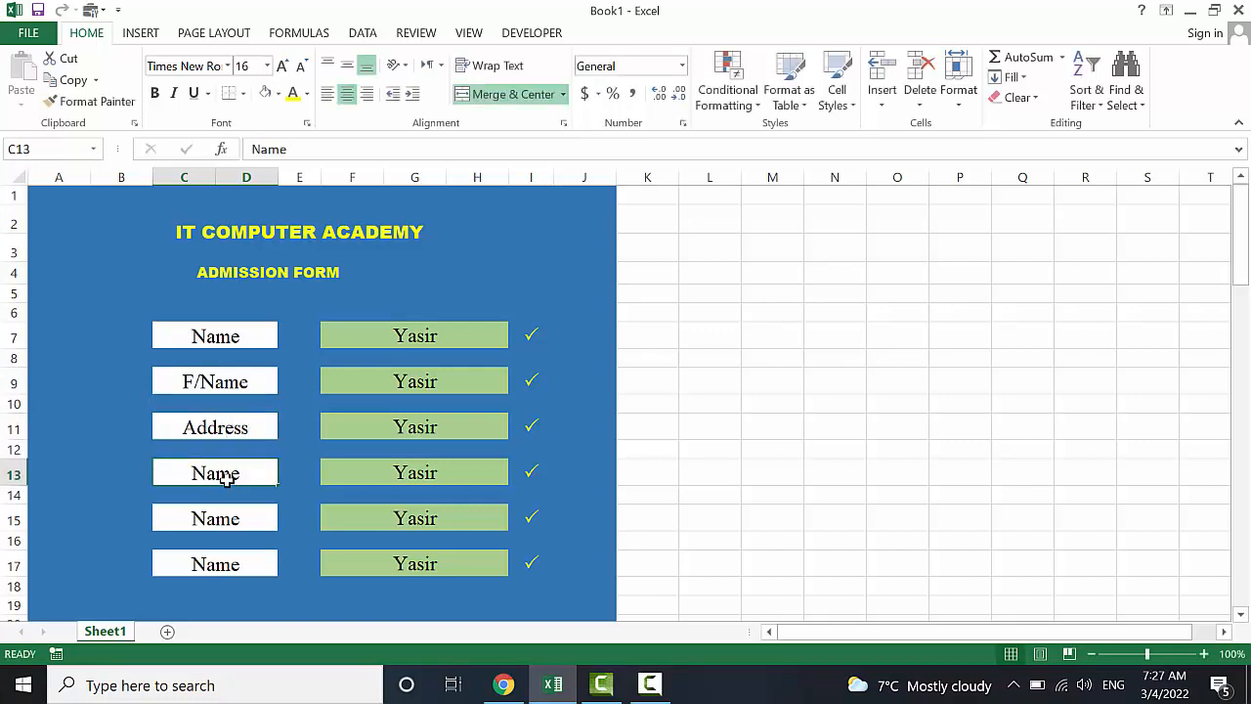
Label C13 as Contact No and C15 as CNIC
{"action": "type", "text": "C"}
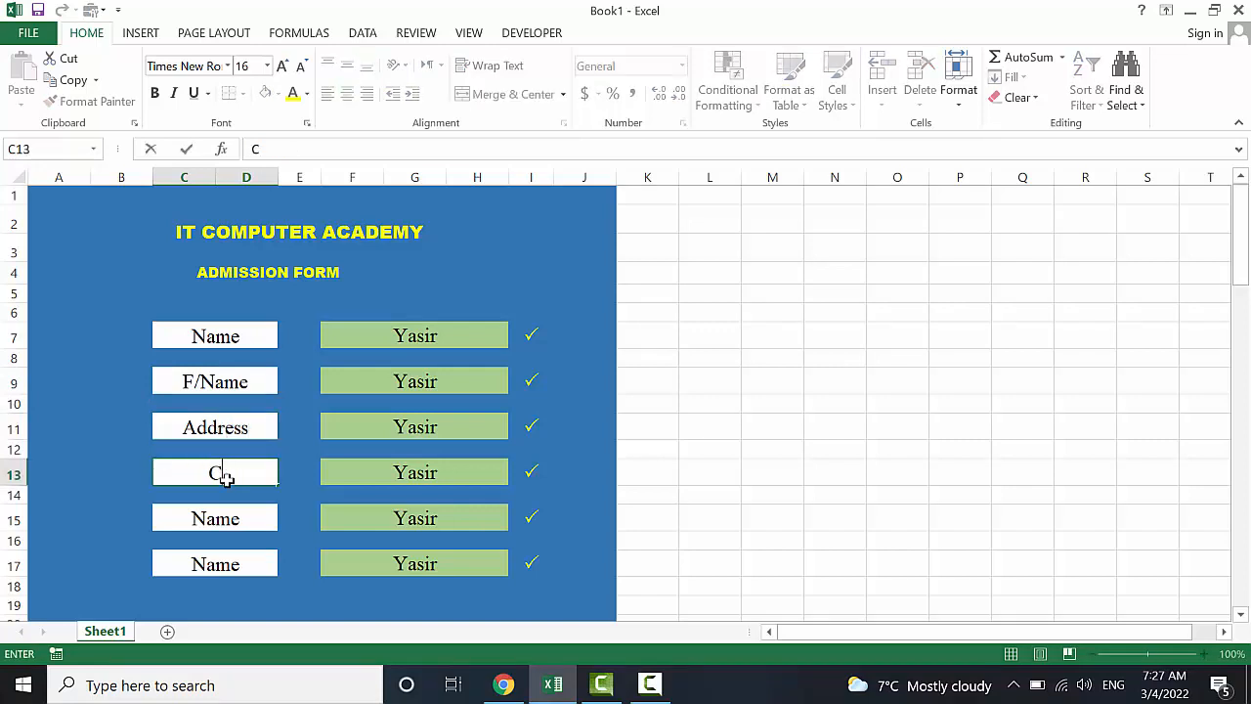
{"action": "type", "text": "ontact"}
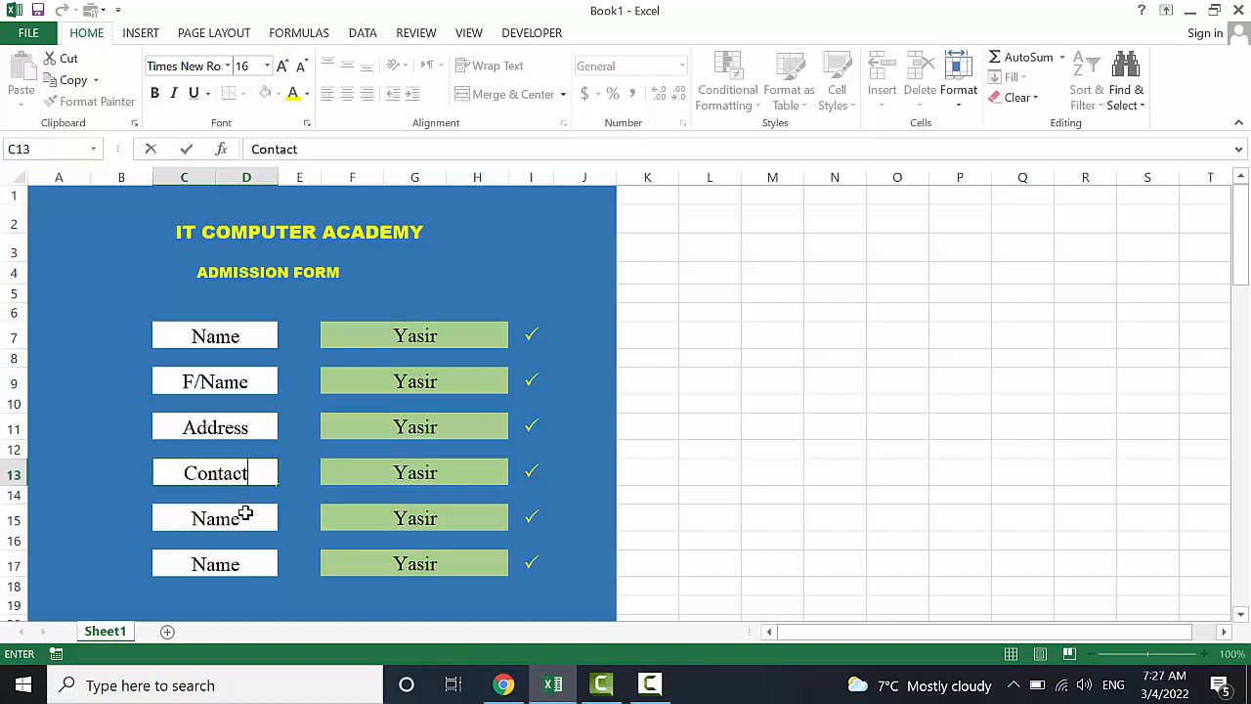
{"action": "type", "text": " No"}
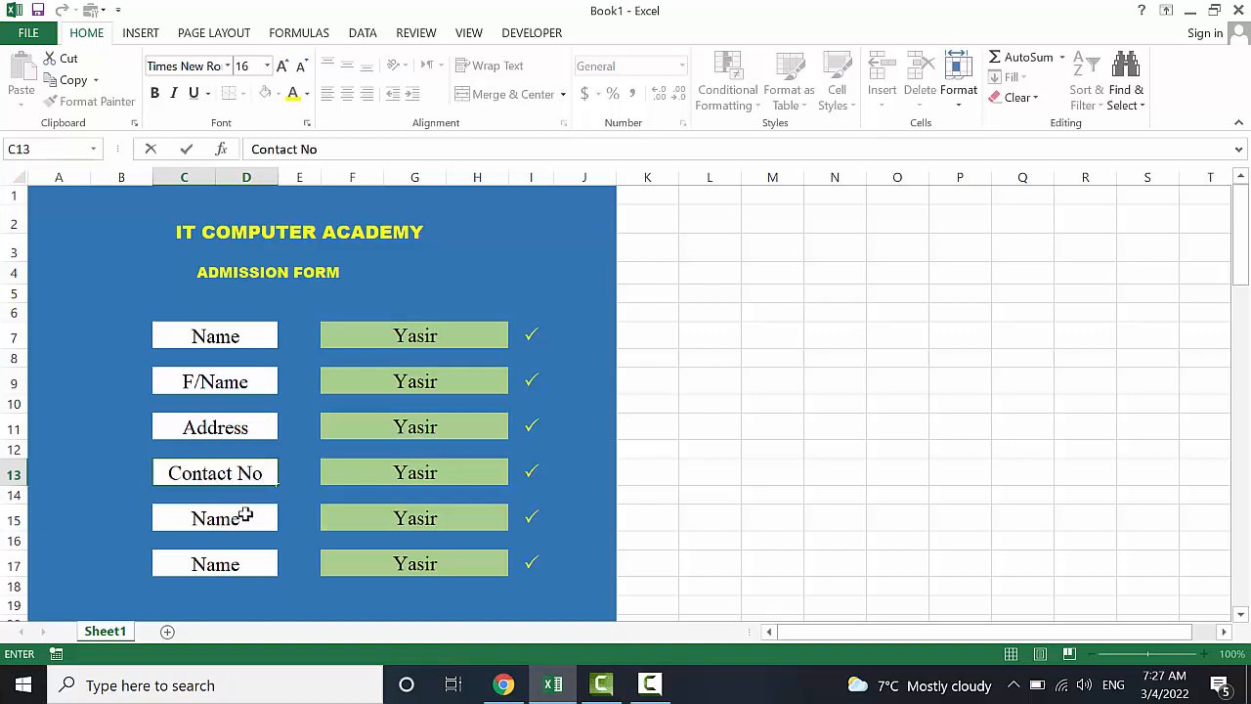
{"action": "left_click", "coordinate": [243, 520]}
{"action": "key", "text": "BackSpace"}
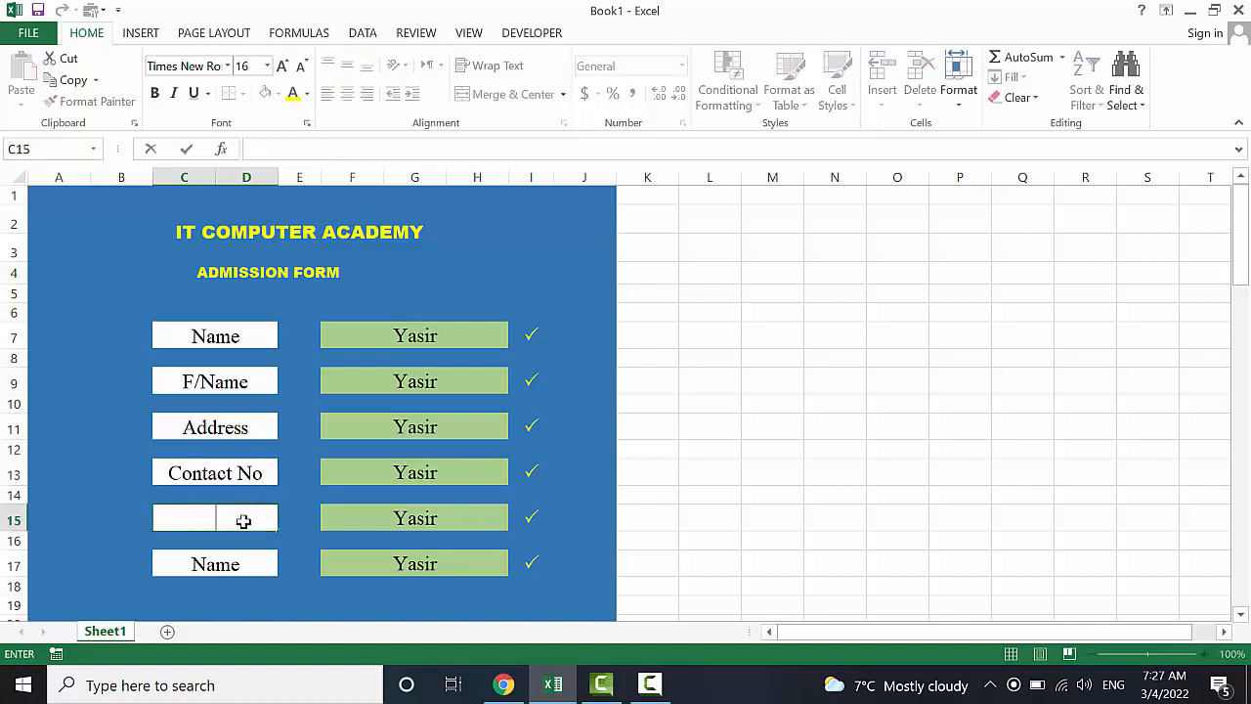
{"action": "type", "text": "CNIC"}
{"action": "left_click", "coordinate": [229, 562]}
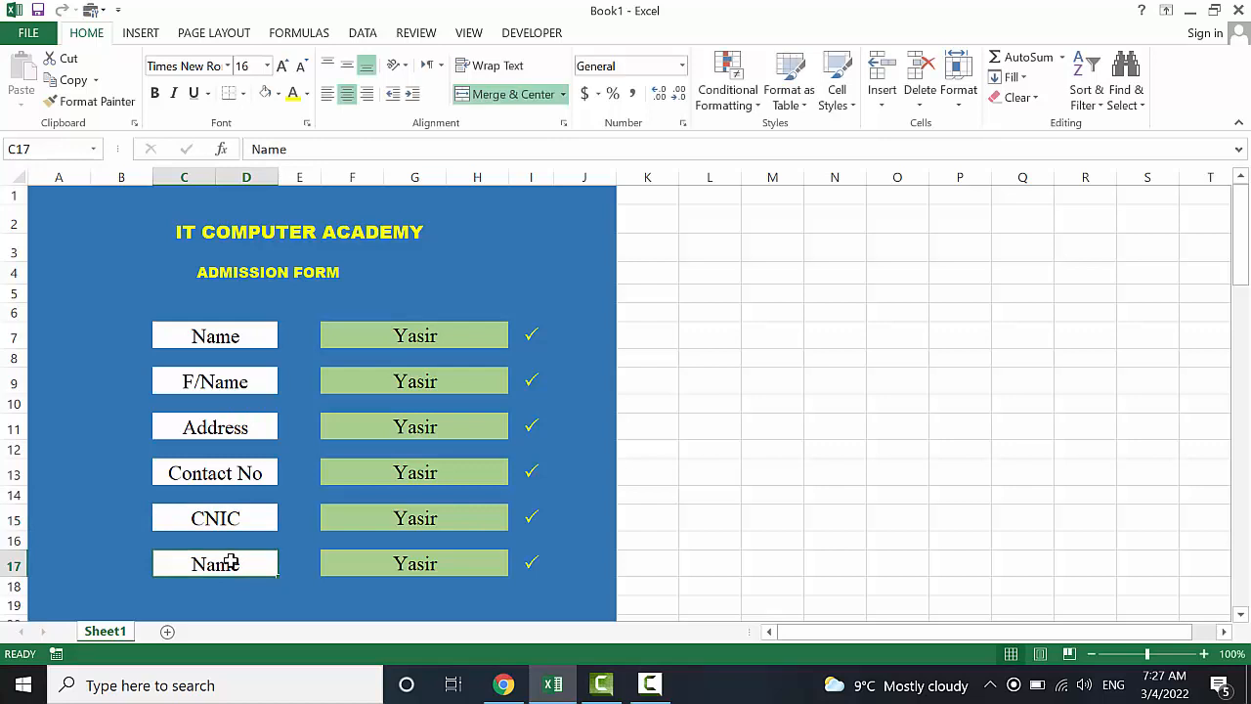
Change the C17 label to DOB
{"action": "key", "text": "BackSpace"}
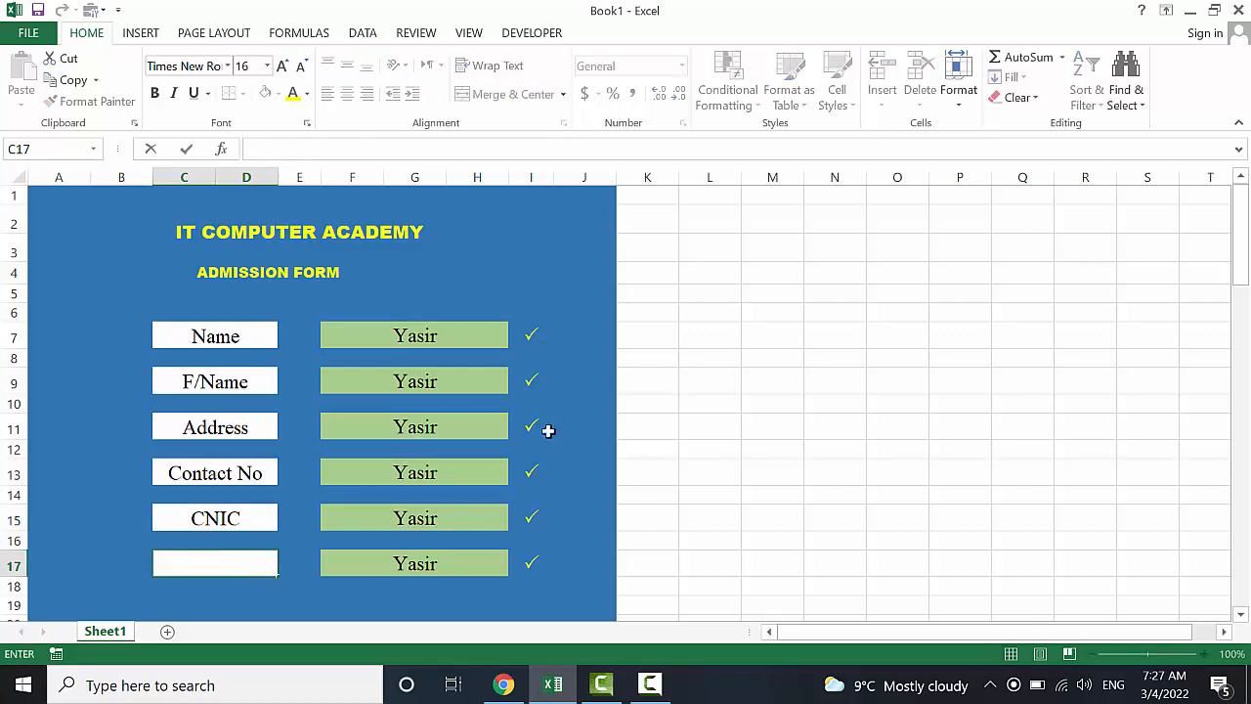
{"action": "type", "text": "D)"}
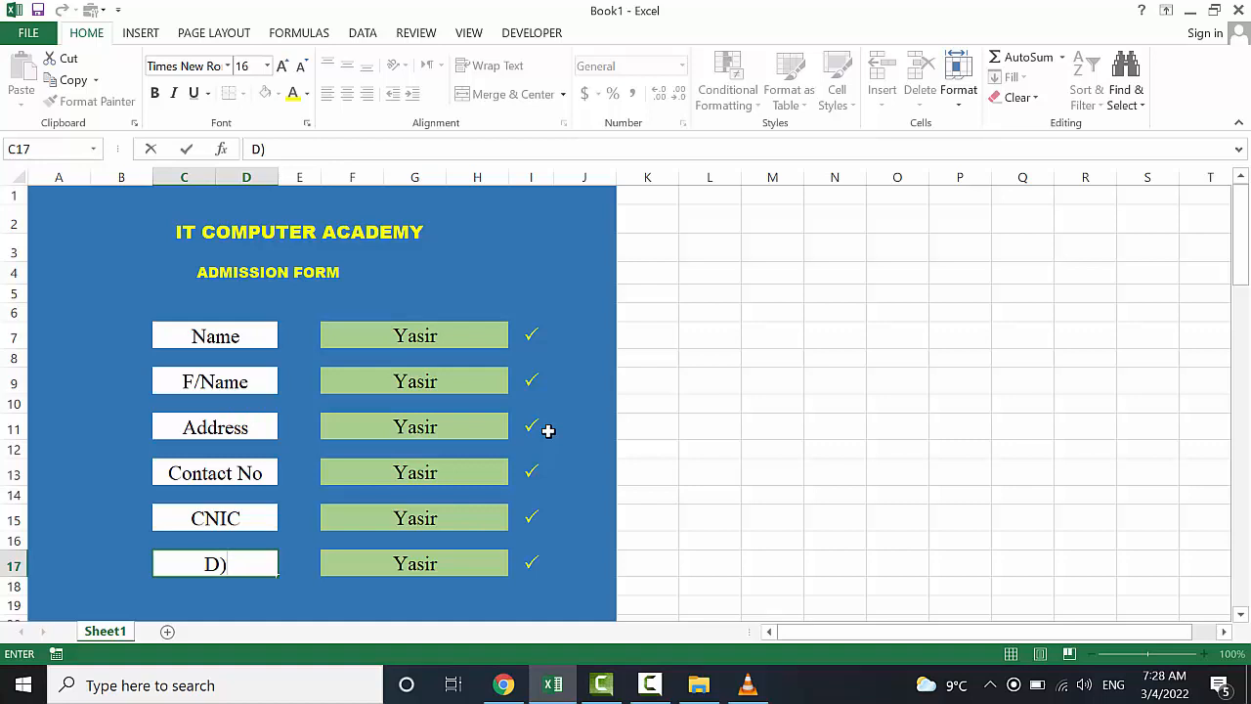
{"action": "key", "text": "BackSpace"}
{"action": "type", "text": "OB"}
{"action": "scroll", "coordinate": [294, 533], "scroll_direction": "down", "scroll_amount": 1}
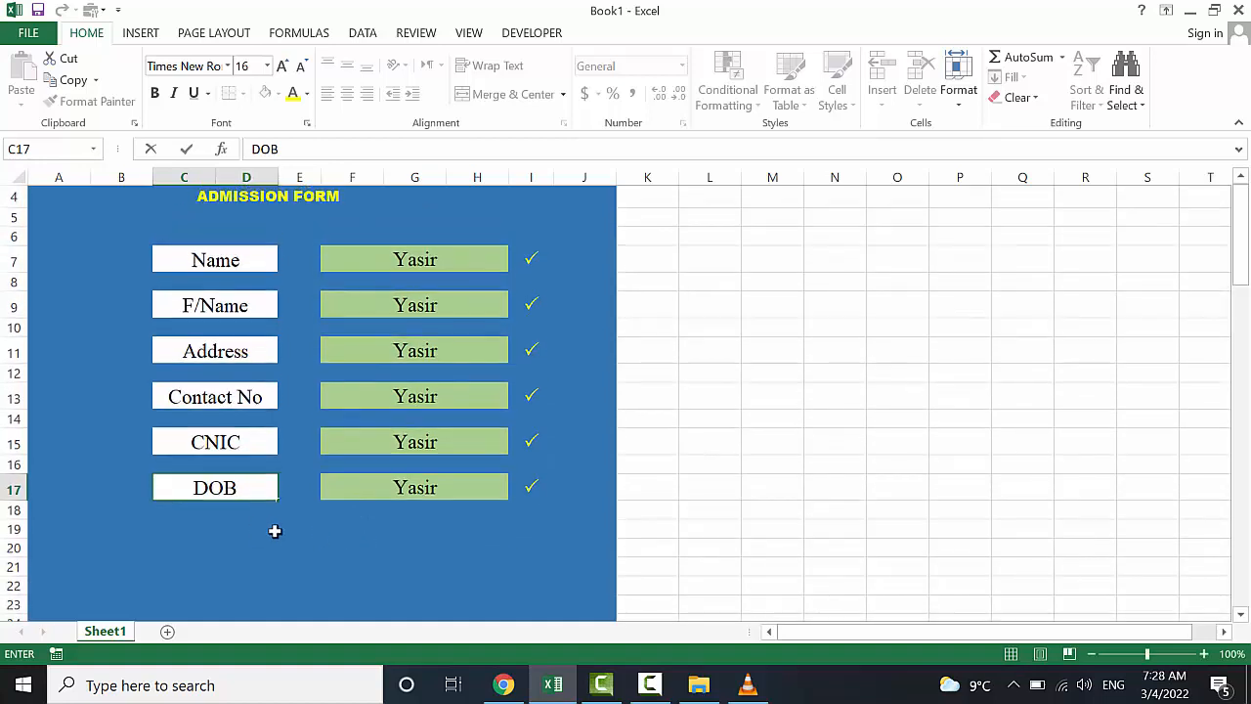
{"action": "key", "text": "Return"}
{"action": "left_click", "coordinate": [186, 535]}
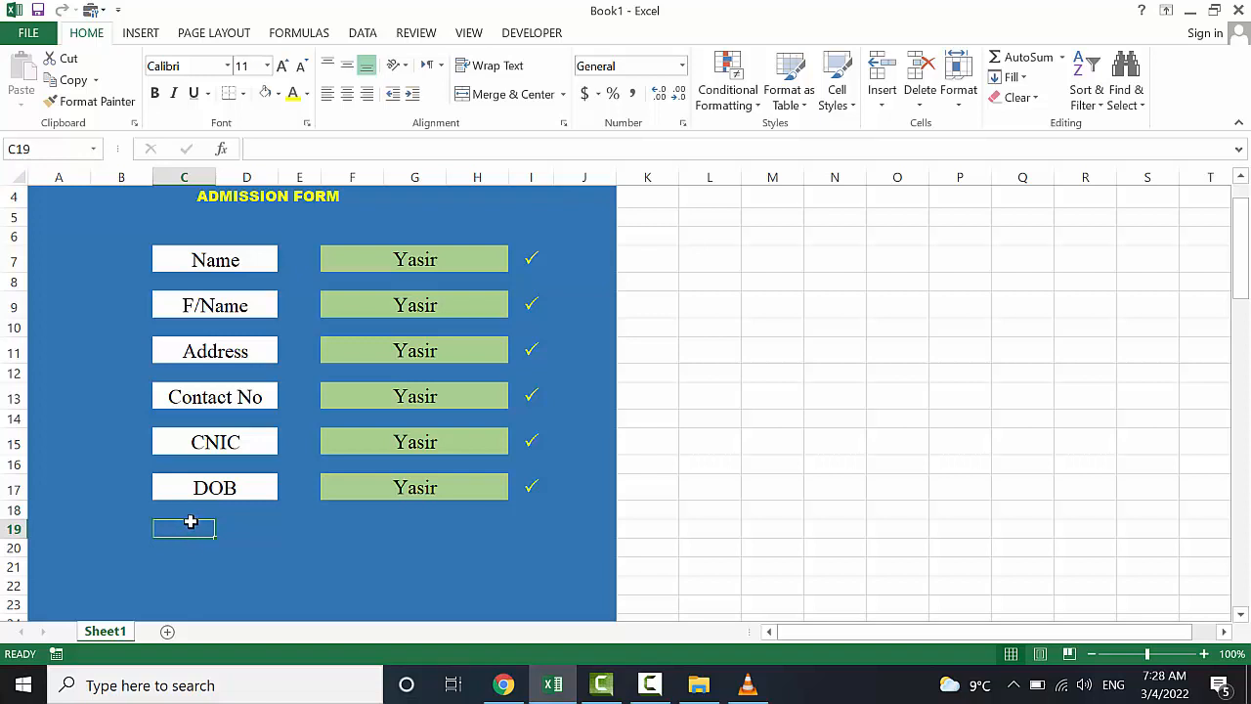
{"action": "left_click", "coordinate": [231, 562]}
Copy the full DOB row C17:I17 with its tick and paste it into rows 19 and 21
{"action": "left_click", "coordinate": [190, 528]}
{"action": "left_click_drag", "start_coordinate": [226, 484], "coordinate": [448, 481]}
{"action": "key", "text": "ctrl+c"}
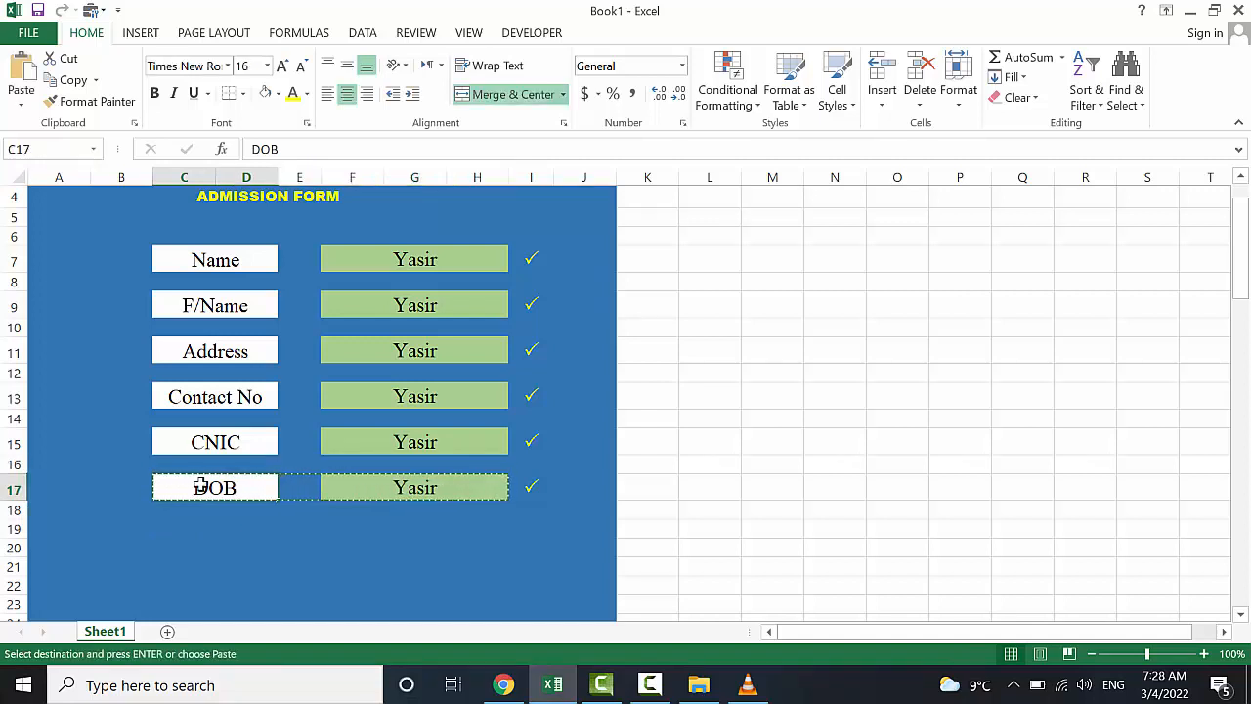
{"action": "left_click_drag", "start_coordinate": [196, 480], "coordinate": [540, 484]}
{"action": "key", "text": "ctrl+c"}
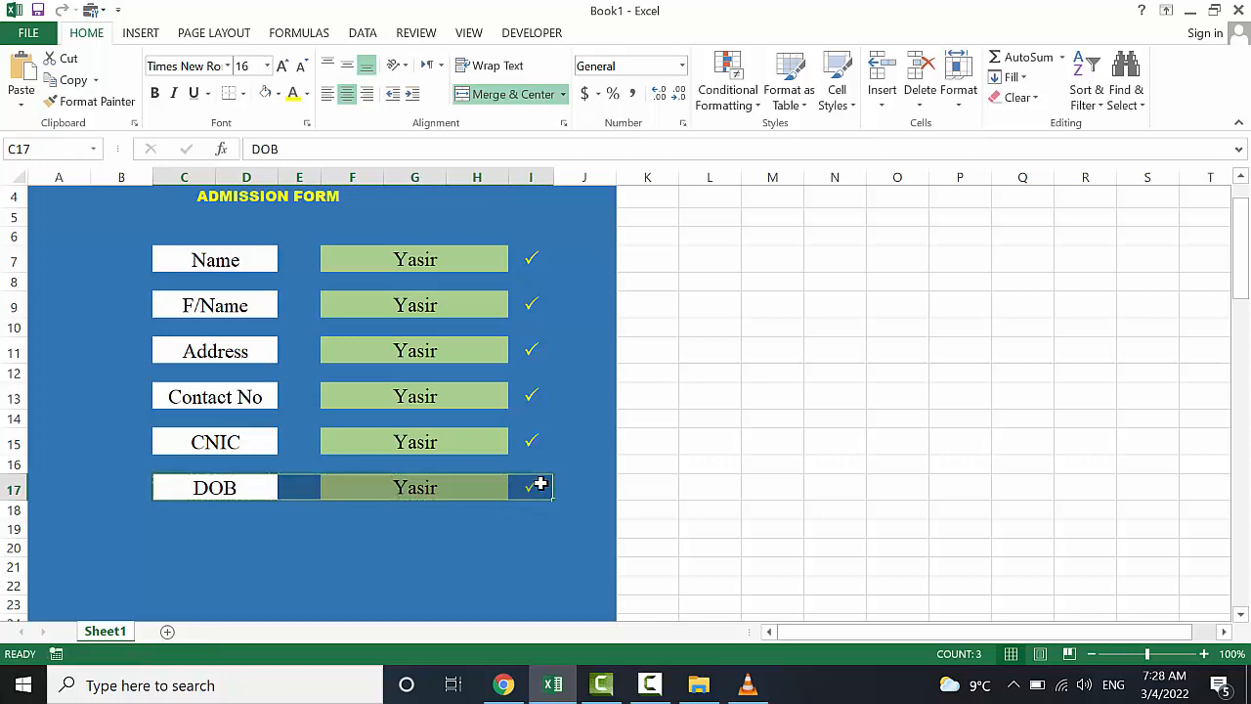
{"action": "left_click", "coordinate": [160, 528]}
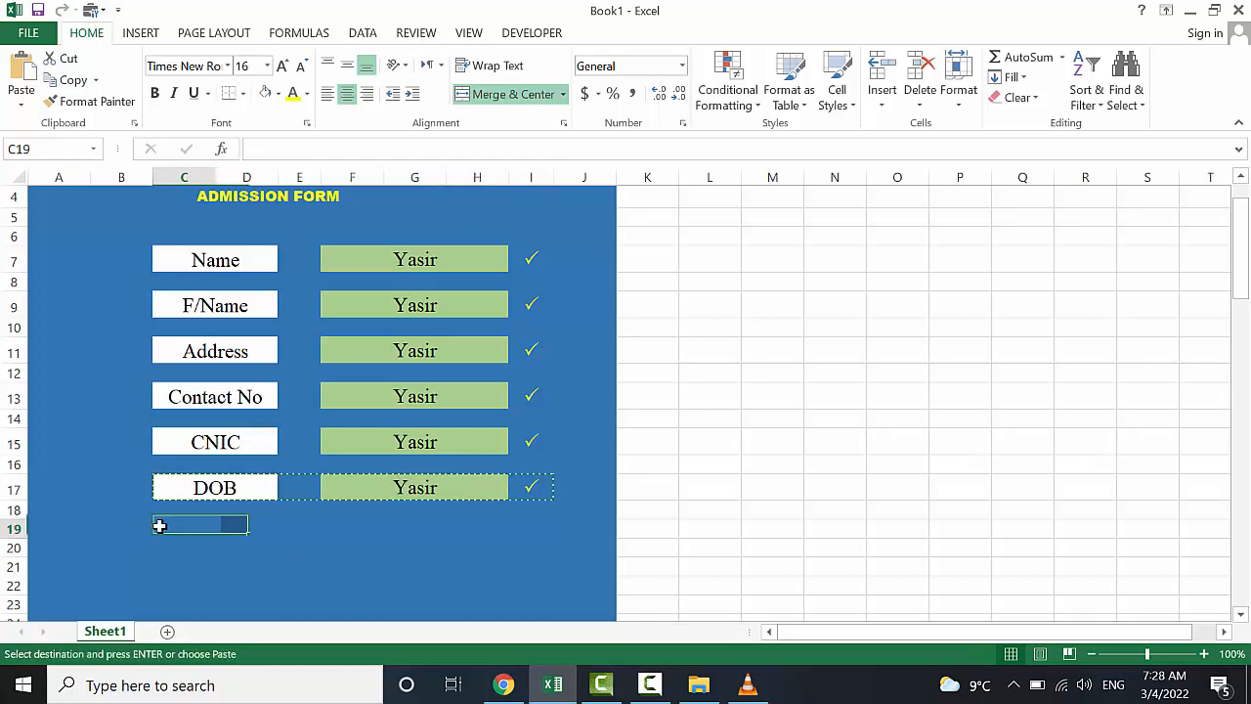
{"action": "key", "text": "ctrl+v"}
{"action": "left_click", "coordinate": [161, 567]}
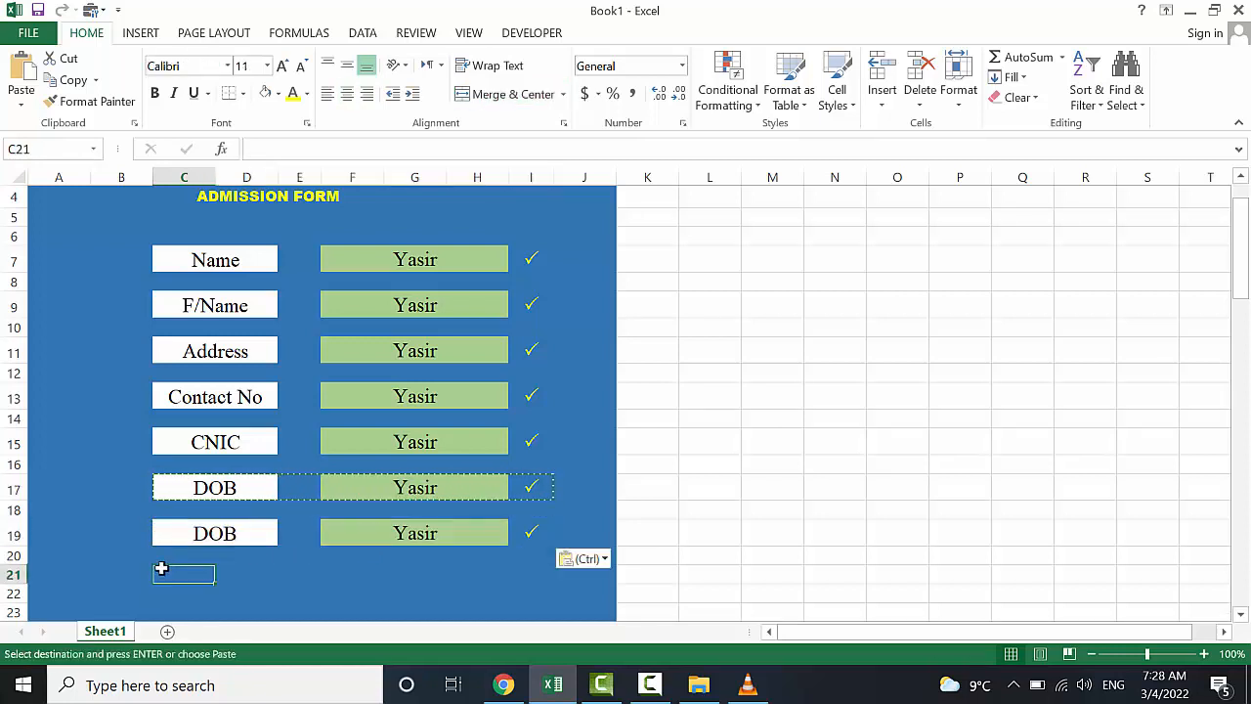
{"action": "key", "text": "ctrl+v"}
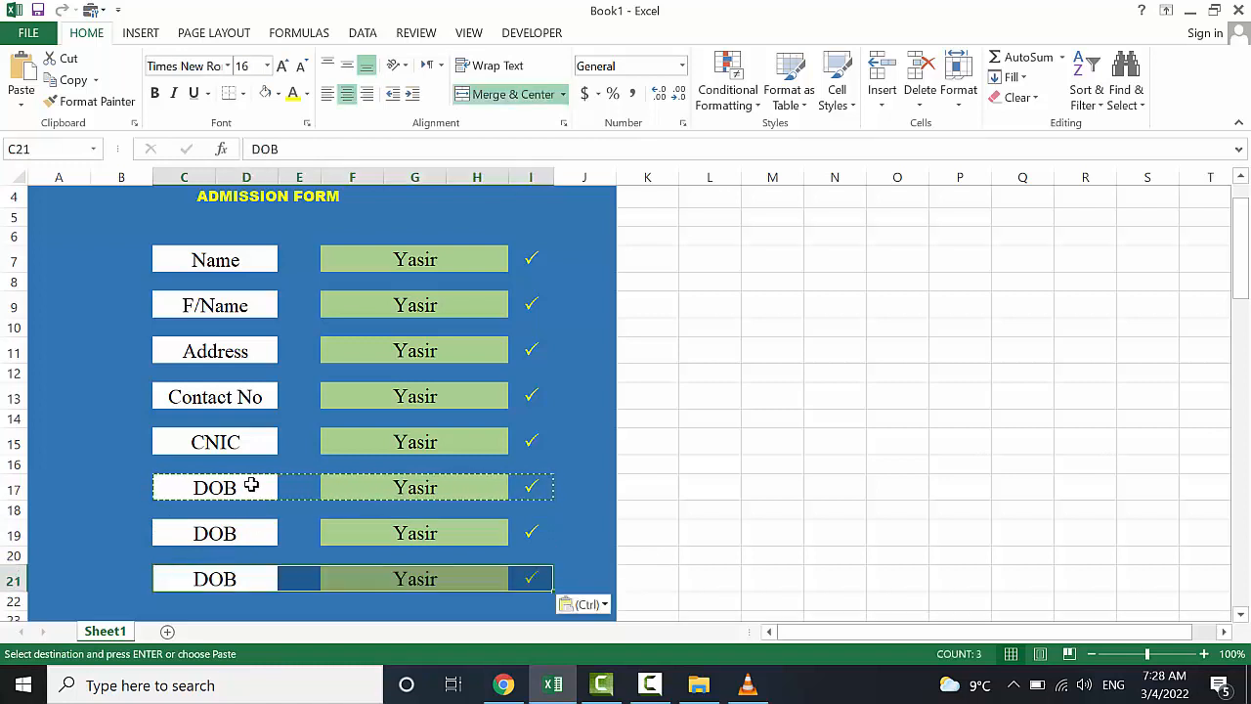
Rename the C19 label from DOB to Gander
{"action": "double_click", "coordinate": [251, 530]}
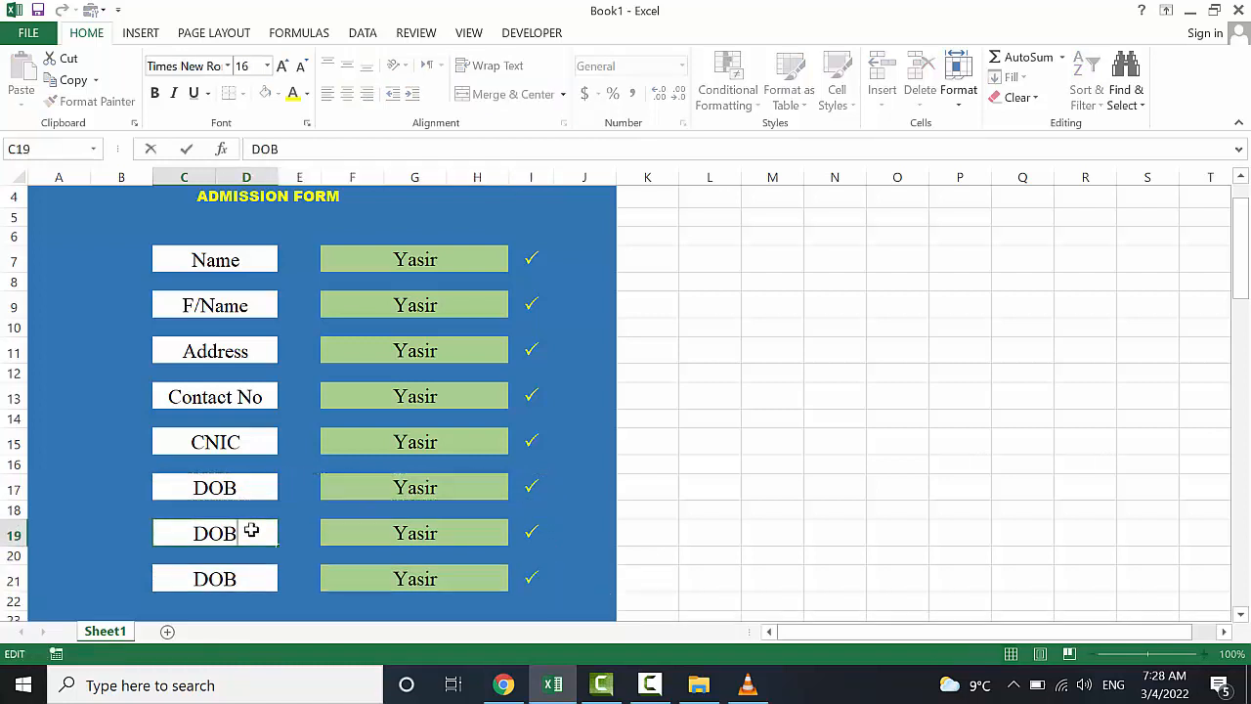
{"action": "key", "text": "BackSpace"}
{"action": "key", "text": "BackSpace"}
{"action": "key", "text": "BackSpace"}
{"action": "type", "text": "Ganf"}
{"action": "key", "text": "BackSpace"}
{"action": "key", "text": "BackSpace"}
{"action": "key", "text": "BackSpace"}
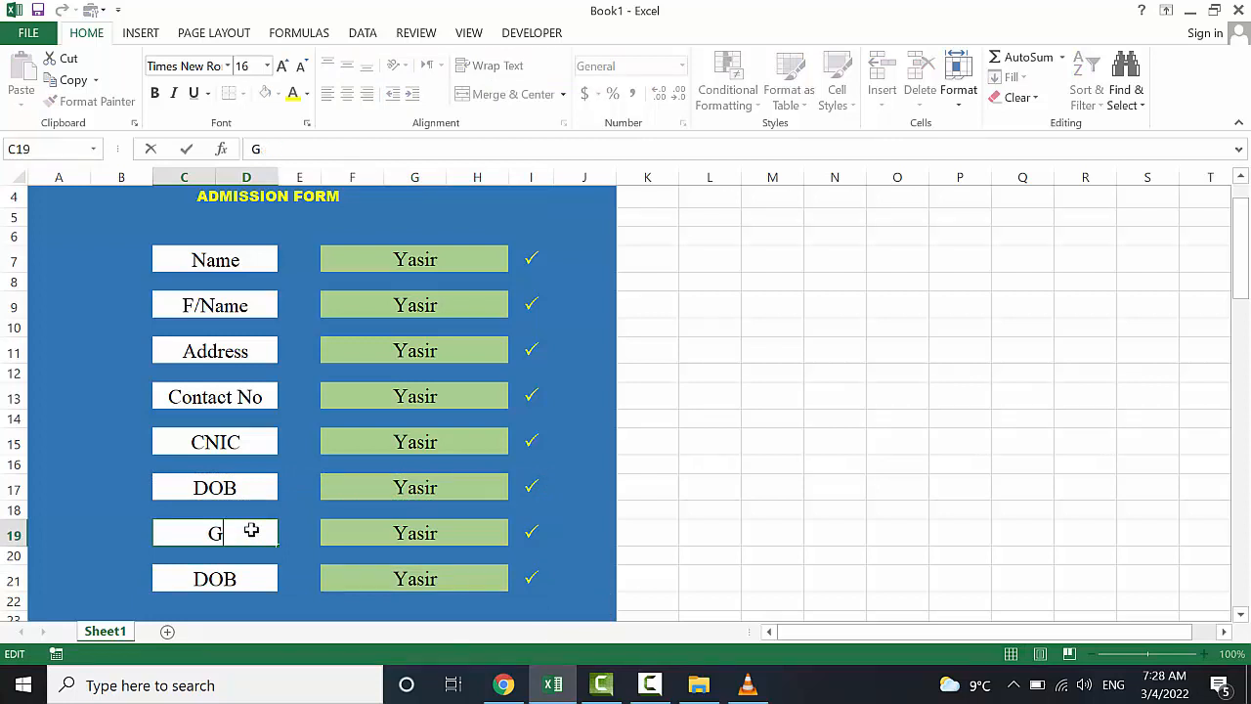
{"action": "type", "text": "enger"}
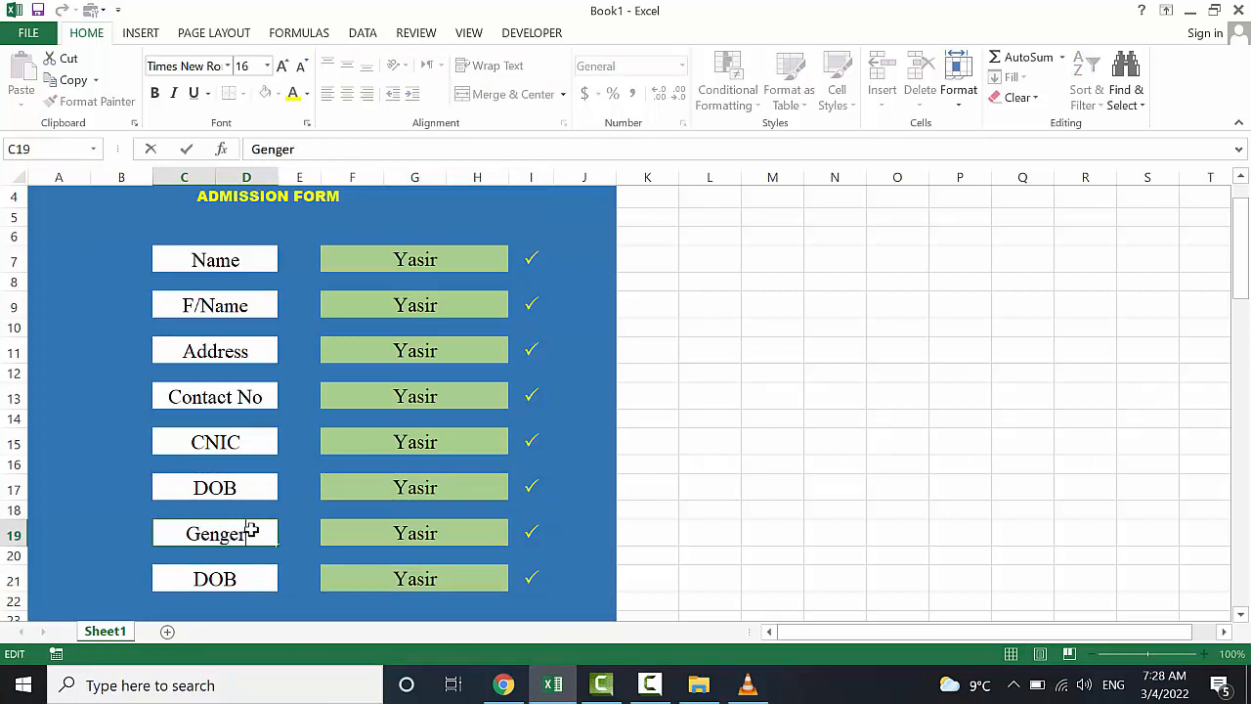
{"action": "key", "text": "BackSpace"}
{"action": "key", "text": "BackSpace"}
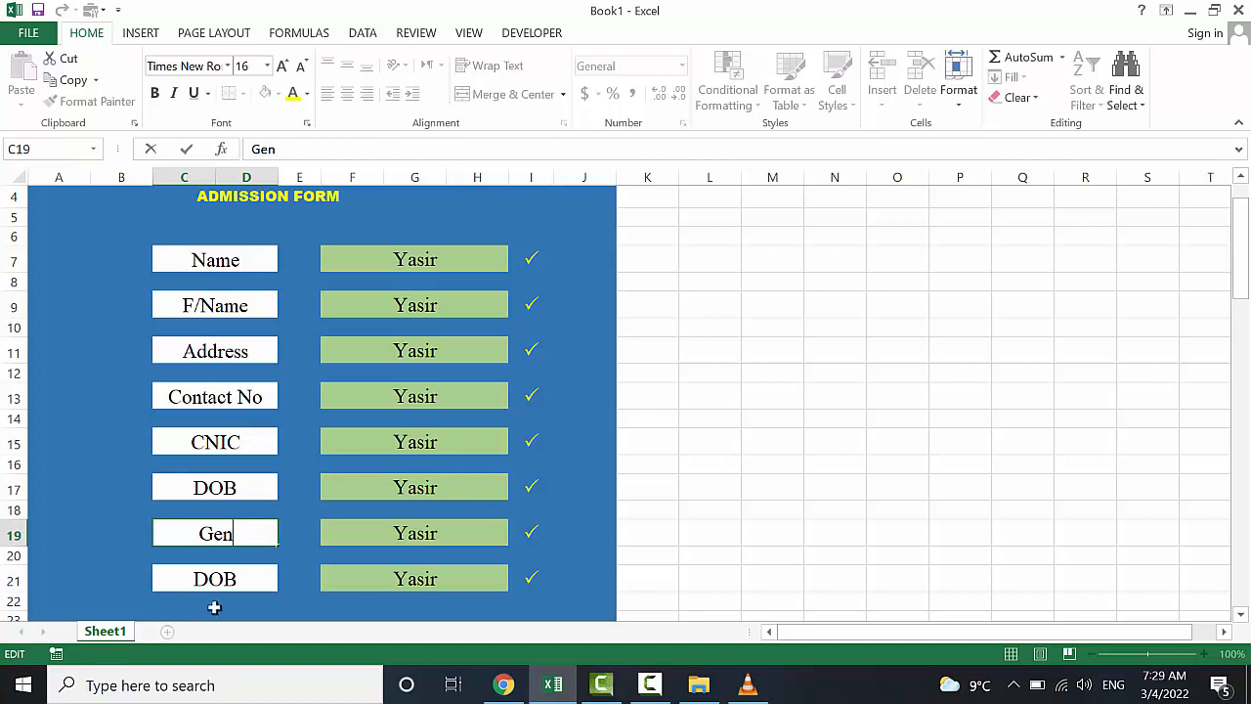
{"action": "key", "text": "BackSpace"}
{"action": "key", "text": "BackSpace"}
{"action": "type", "text": "a"}
{"action": "type", "text": "nder"}
Rename the C21 label from DOB to Program
{"action": "left_click", "coordinate": [238, 582]}
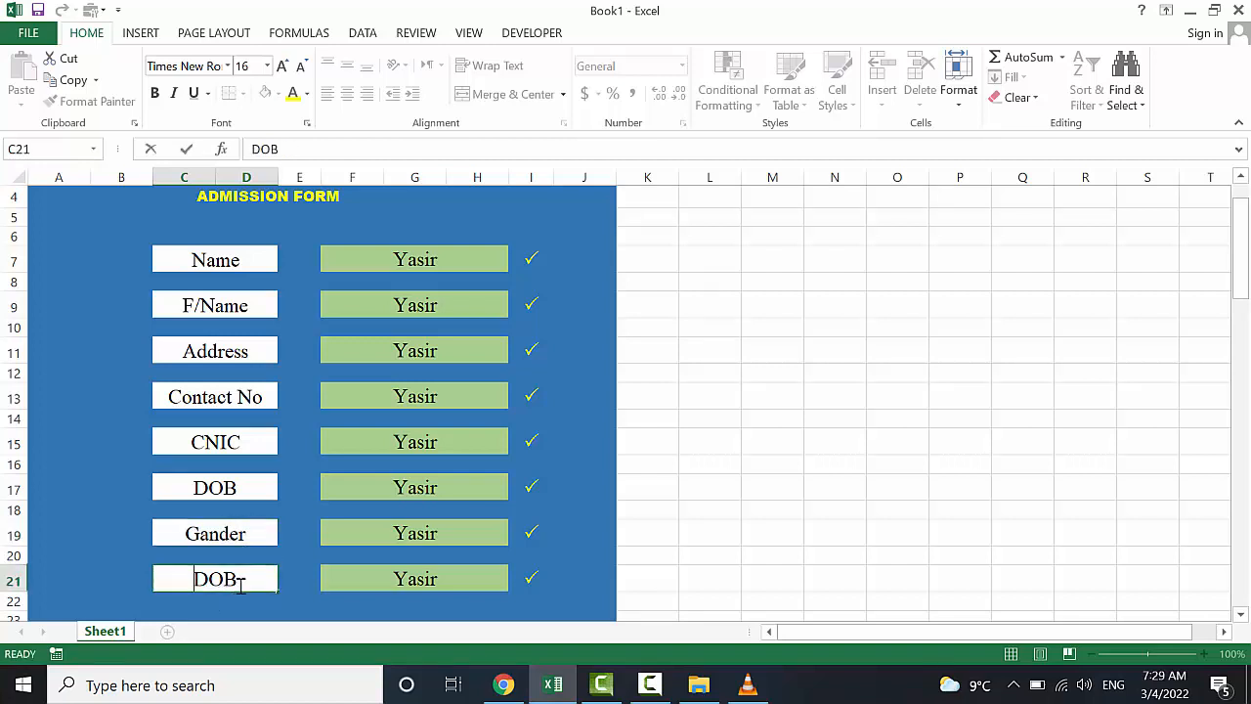
{"action": "double_click", "coordinate": [238, 581]}
{"action": "key", "text": "BackSpace"}
{"action": "key", "text": "BackSpace"}
{"action": "key", "text": "BackSpace"}
{"action": "type", "text": "Progra"}
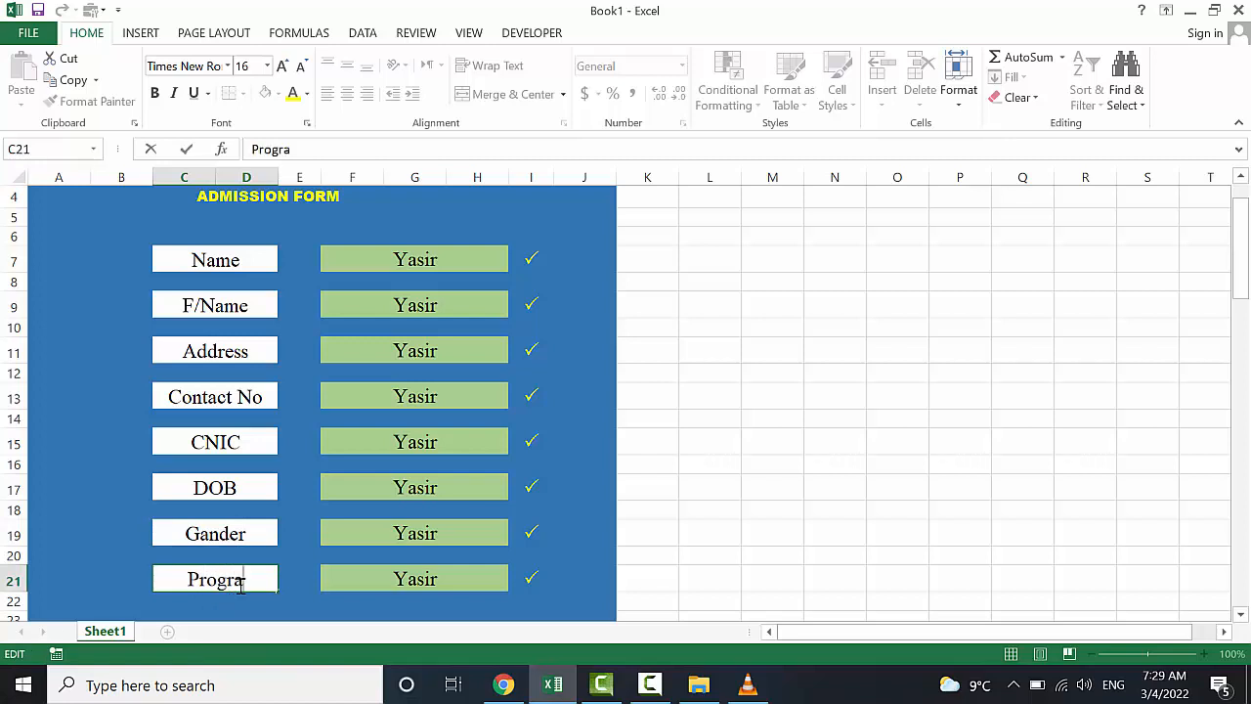
{"action": "type", "text": "m"}
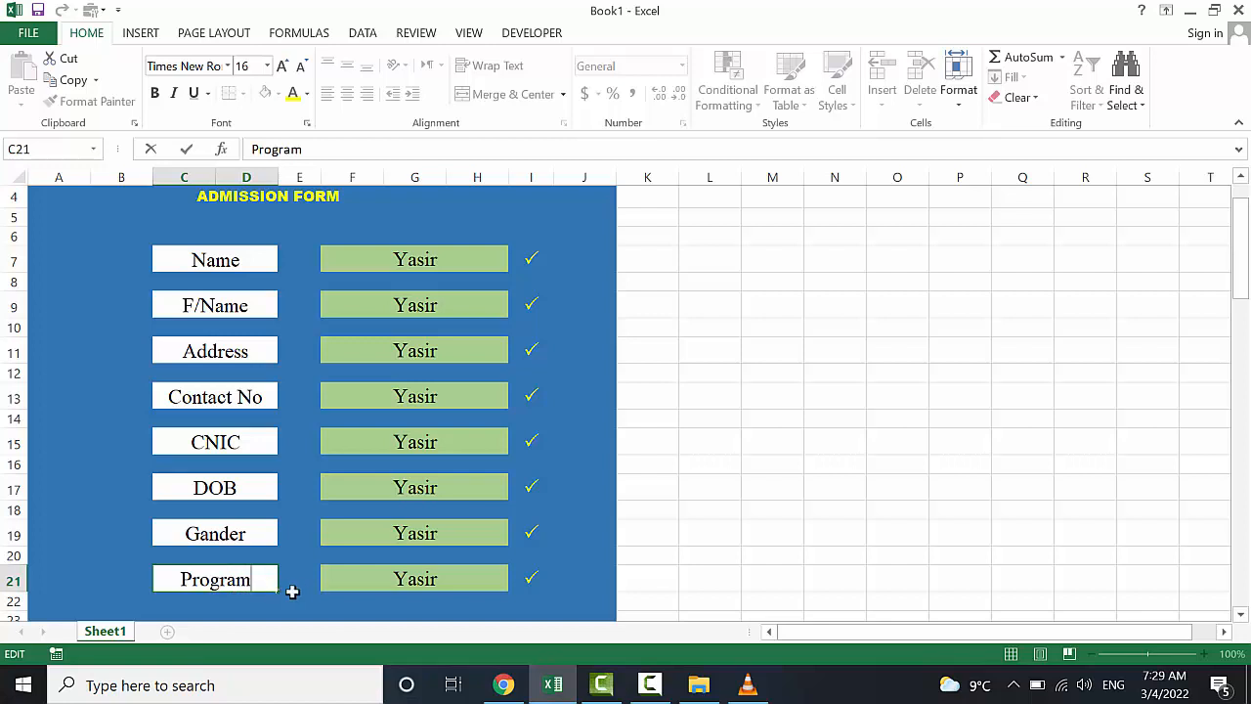
{"action": "left_click", "coordinate": [342, 598]}
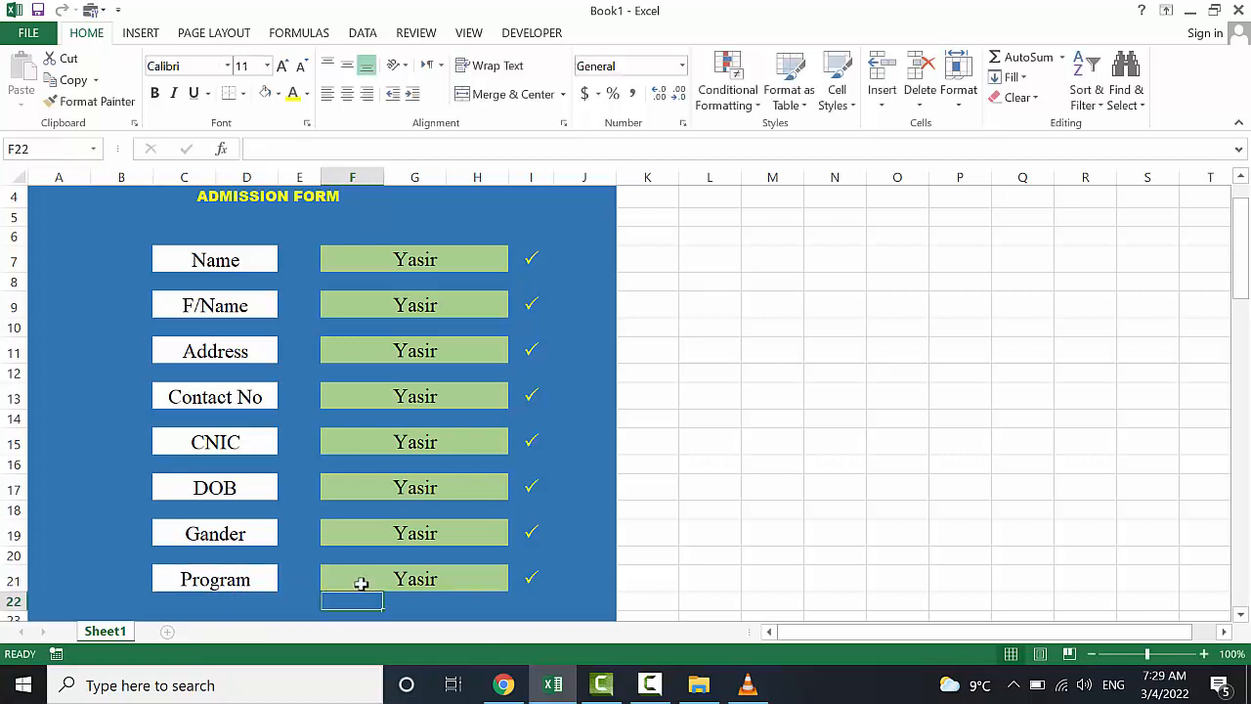
Enter the father's name in F9 and replace the address in F11 with a new address
{"action": "left_click", "coordinate": [426, 305]}
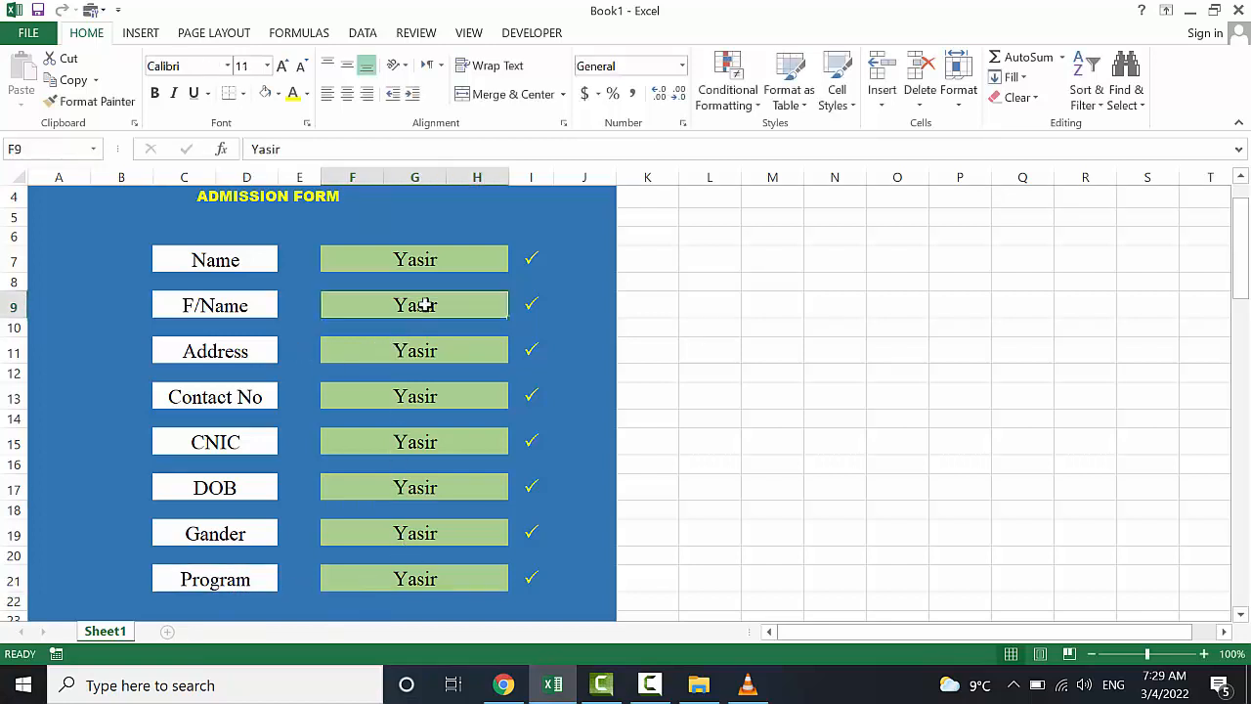
{"action": "type", "text": "ali"}
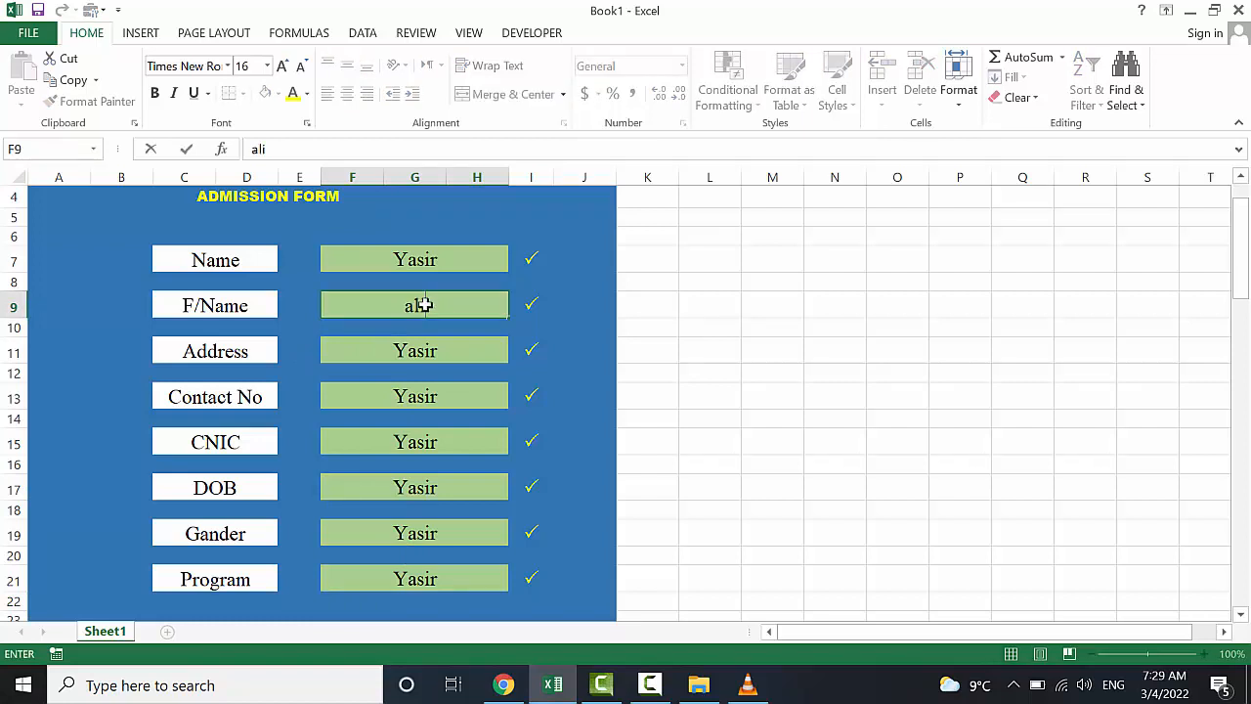
{"action": "left_click", "coordinate": [433, 352]}
{"action": "key", "text": "Delete"}
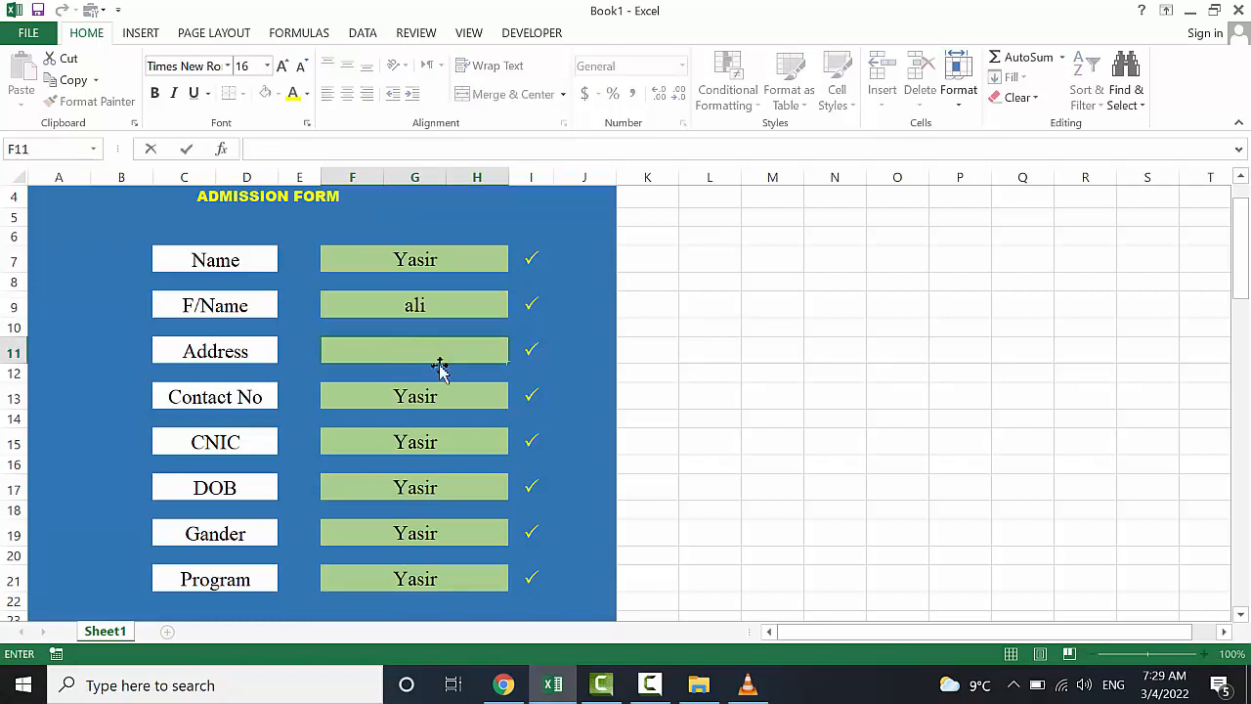
{"action": "left_click", "coordinate": [439, 400]}
{"action": "left_click", "coordinate": [451, 346]}
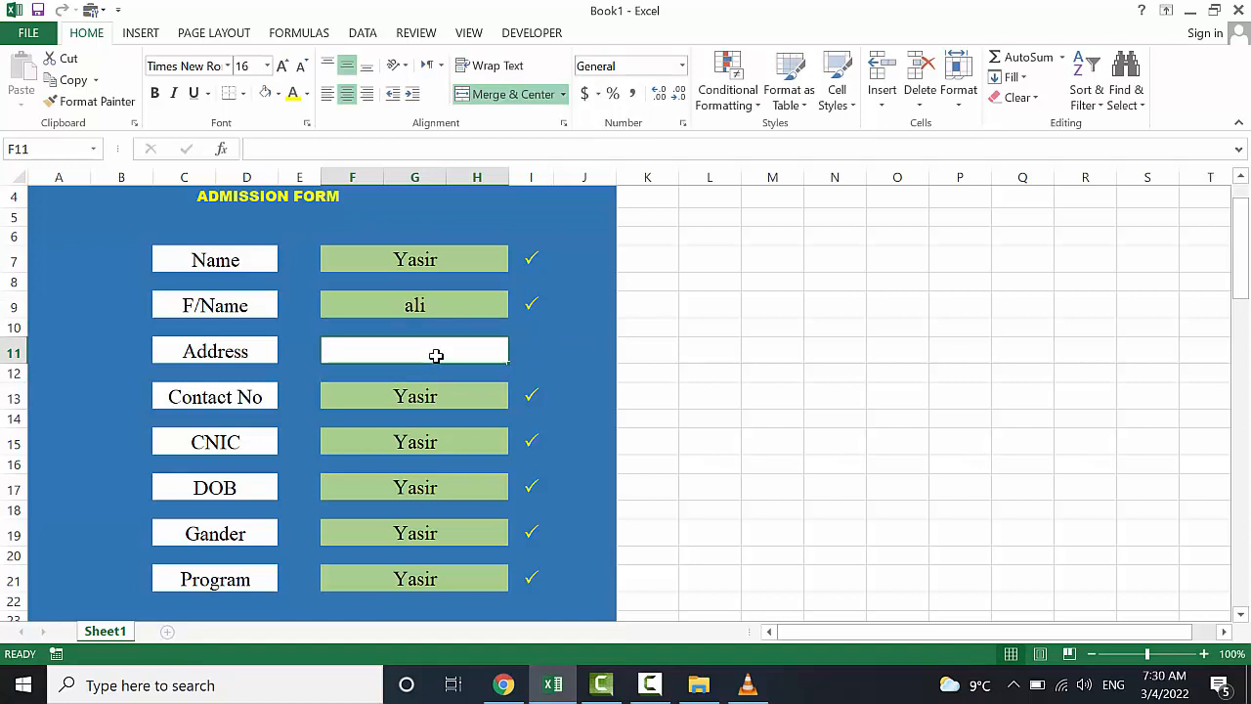
{"action": "type", "text": "Markha"}
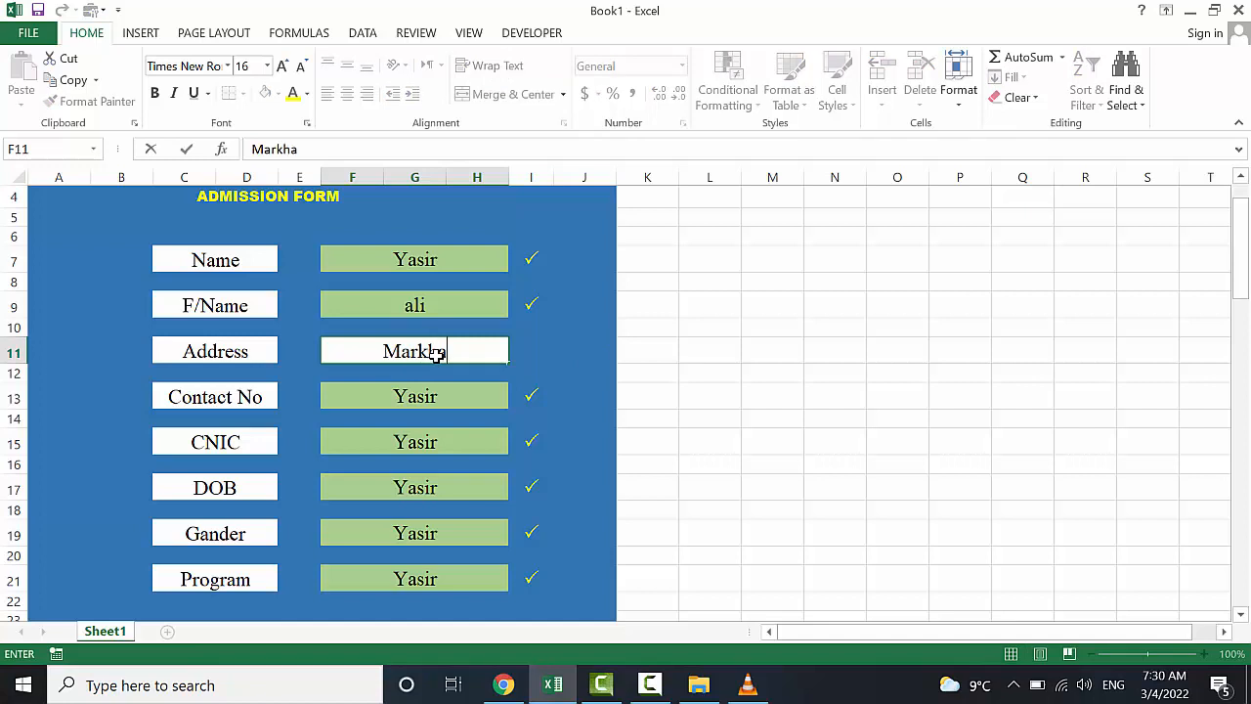
{"action": "type", "text": "ni maidan"}
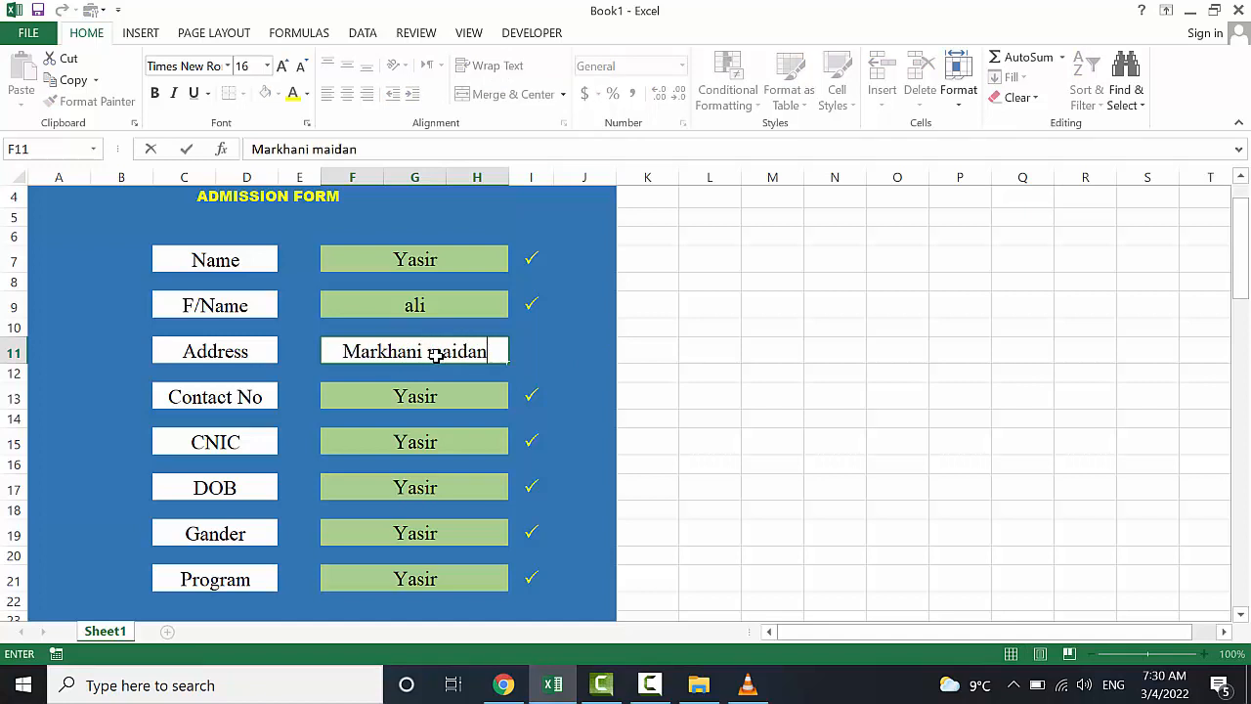
{"action": "key", "text": "Return"}
Enter the contact number, the CNIC number and the date of birth 01/05/1999
{"action": "left_click", "coordinate": [414, 395]}
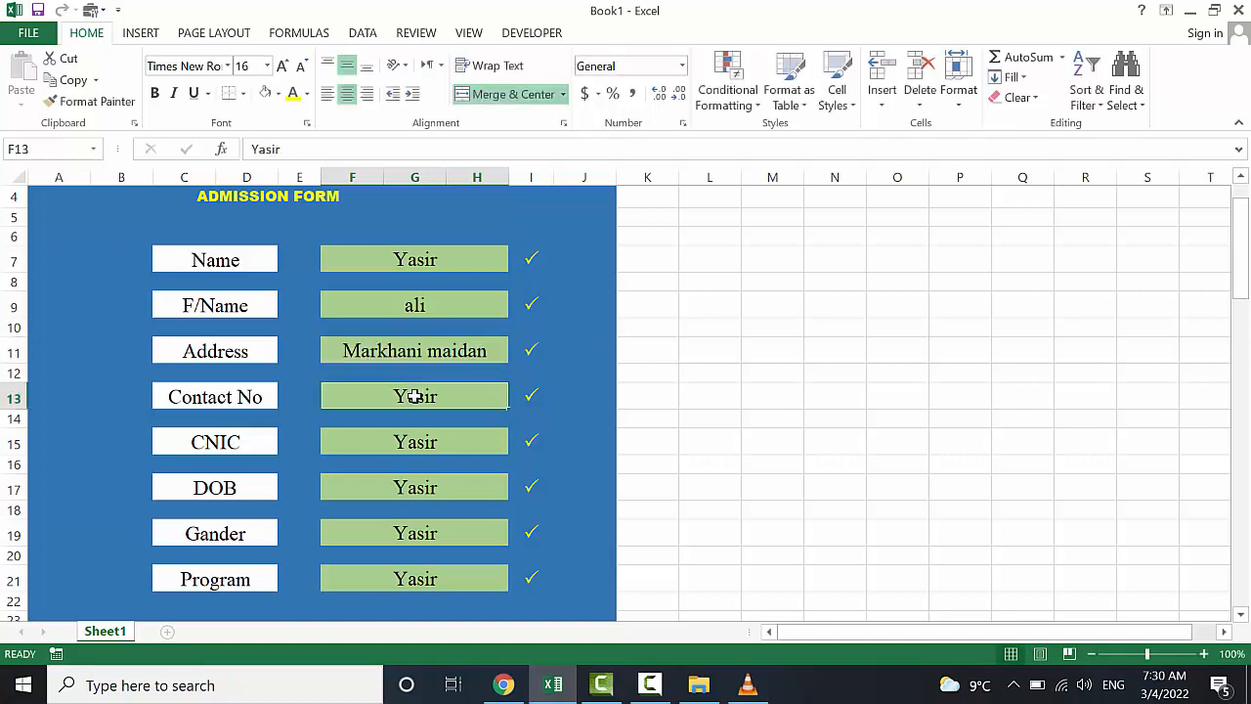
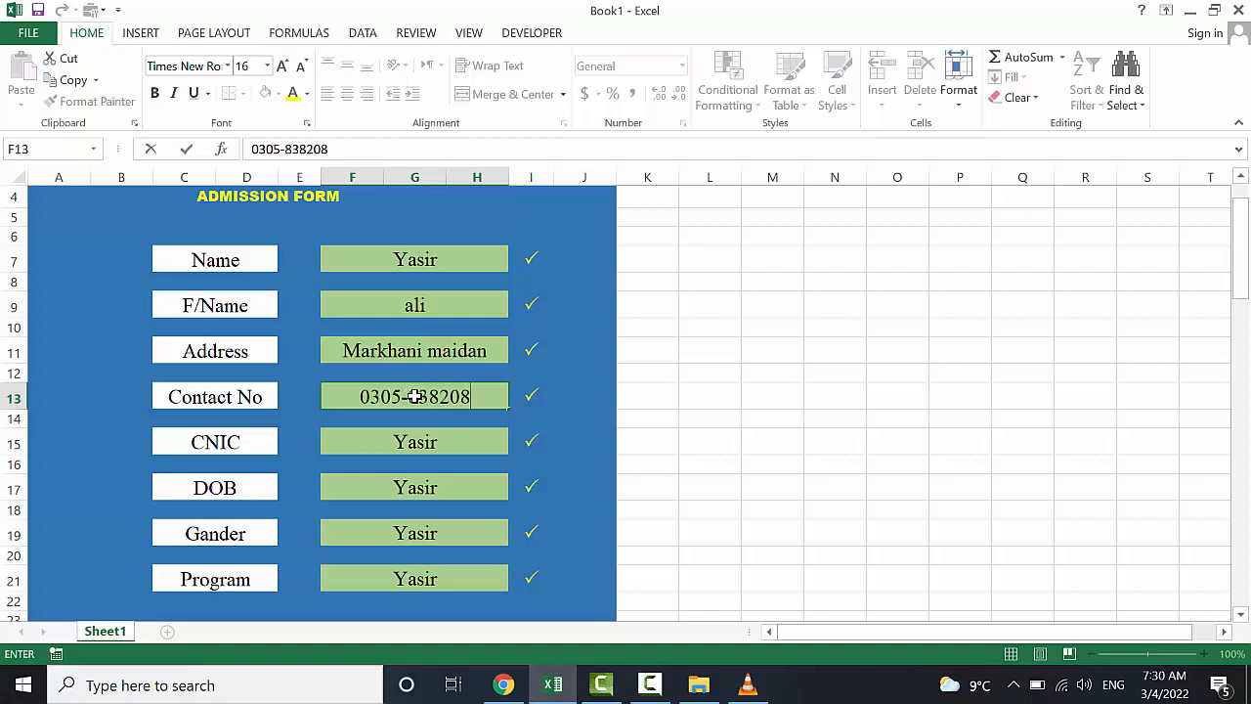
{"action": "left_click", "coordinate": [420, 430]}
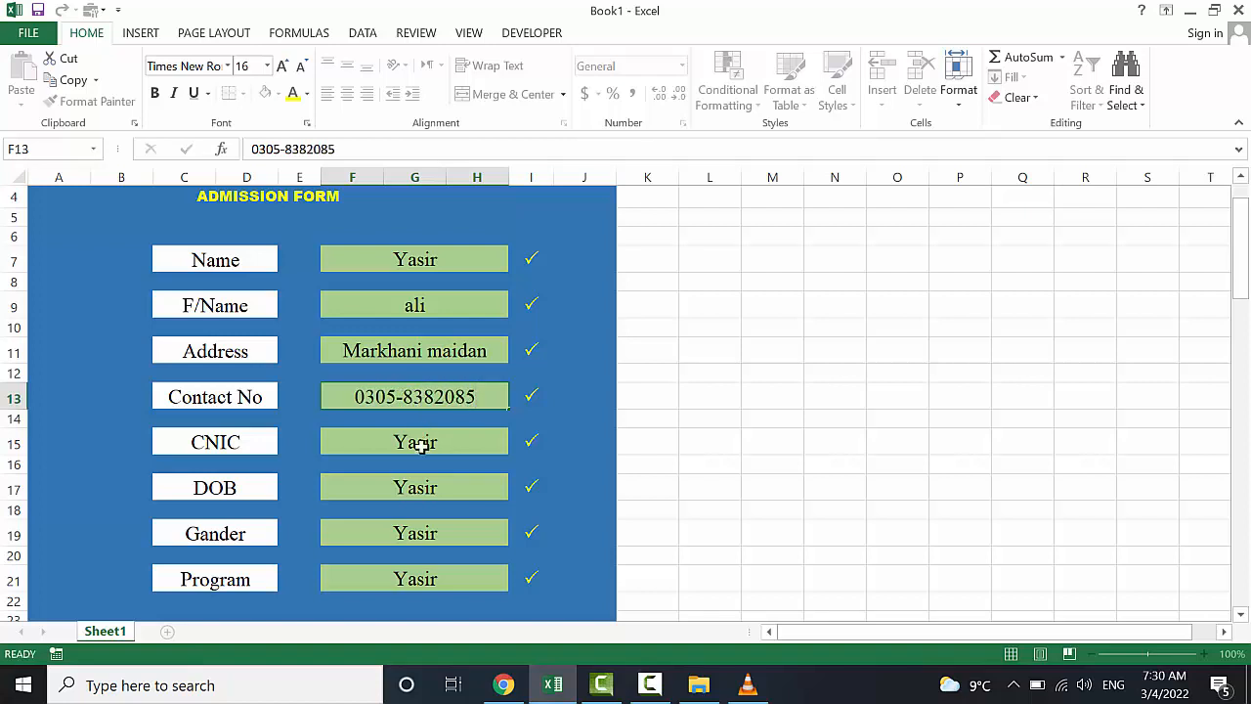
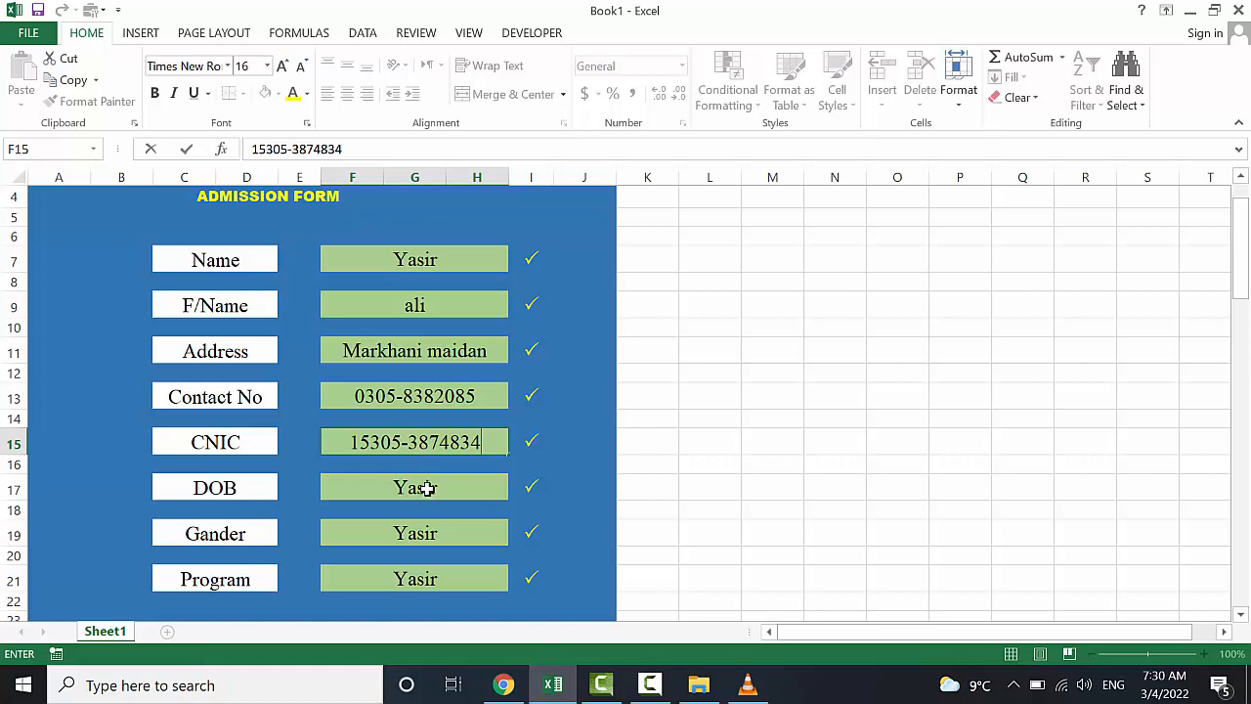
{"action": "left_click", "coordinate": [427, 488]}
{"action": "key", "text": "BackSpace"}
{"action": "type", "text": "01"}
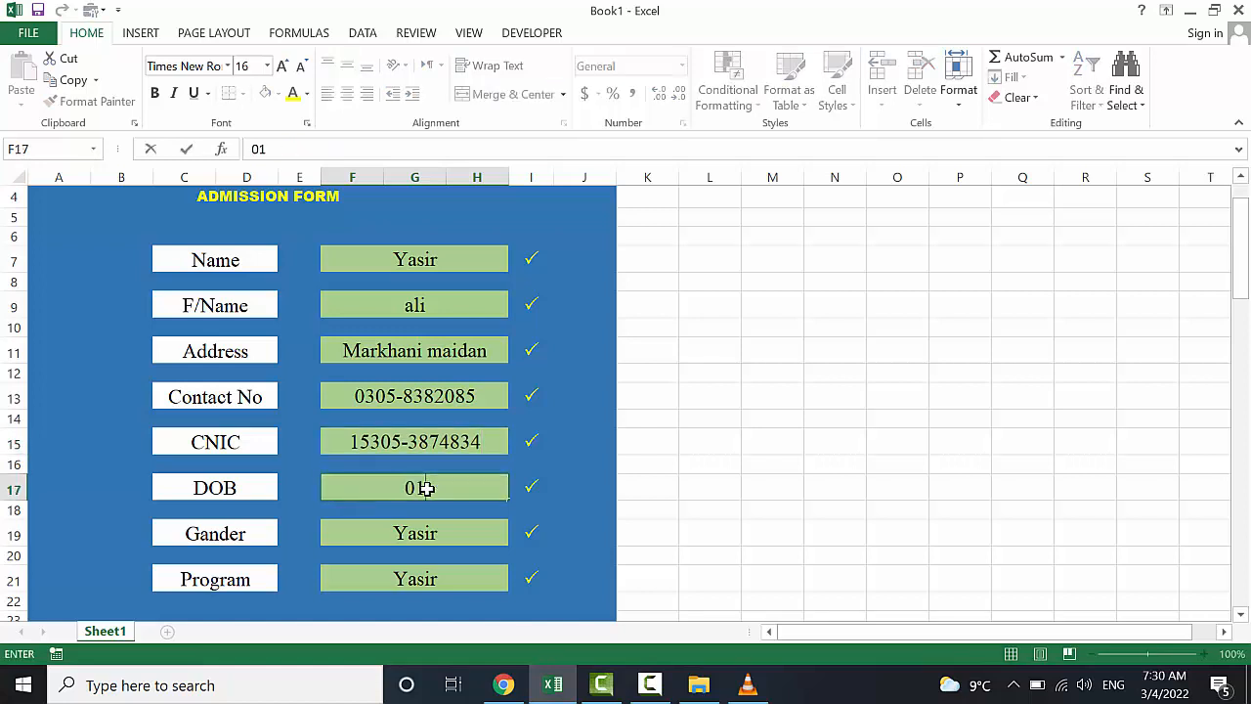
{"action": "type", "text": "/05/1999"}
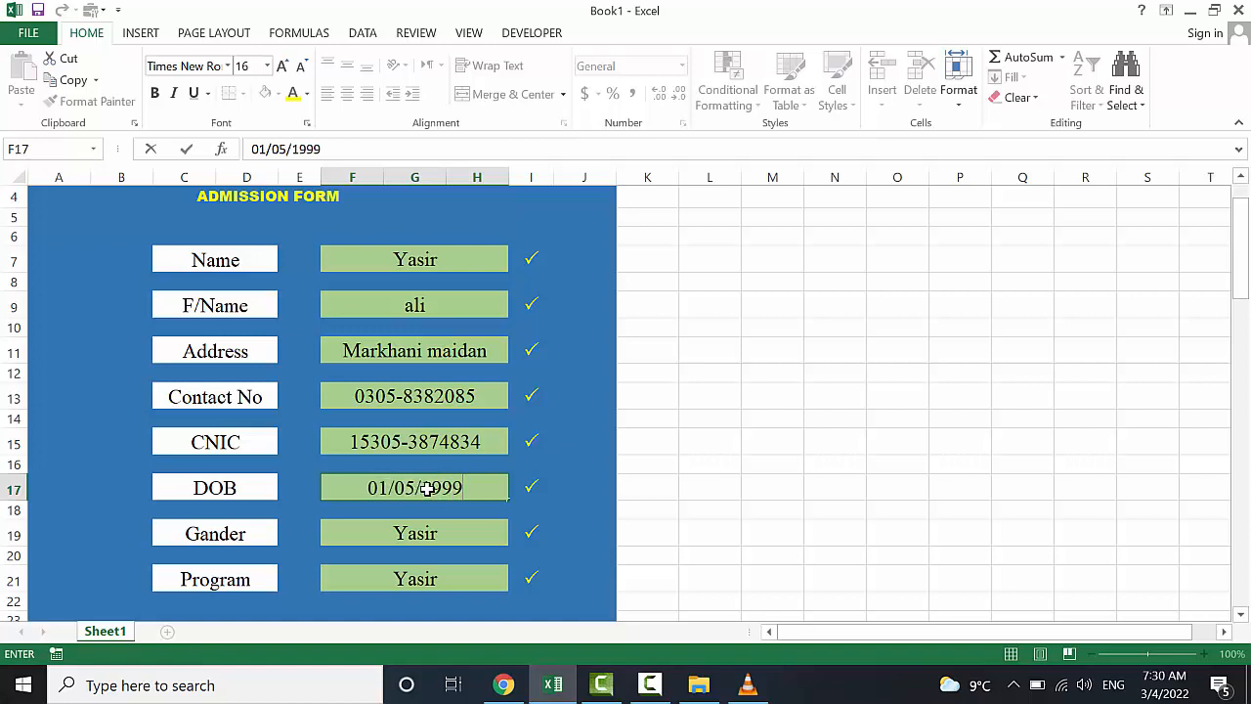
Clear the Gender entry in F19 and check its tick formula
{"action": "left_click", "coordinate": [430, 533]}
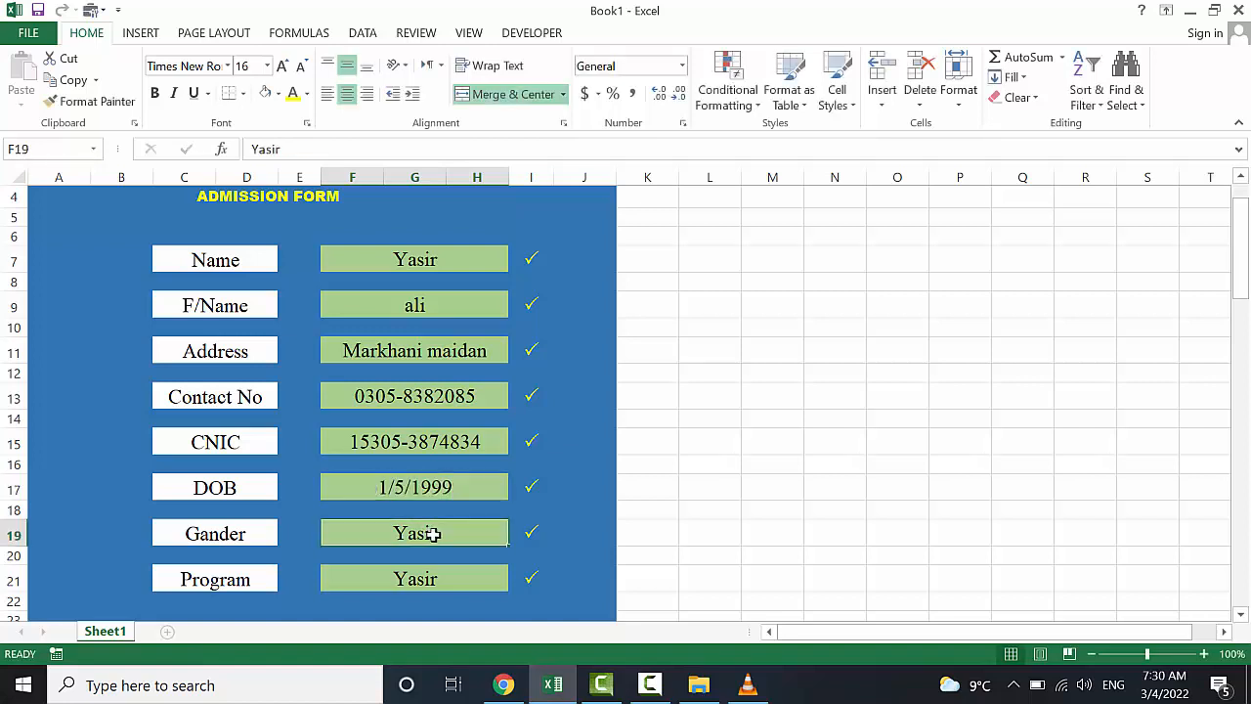
{"action": "key", "text": "BackSpace"}
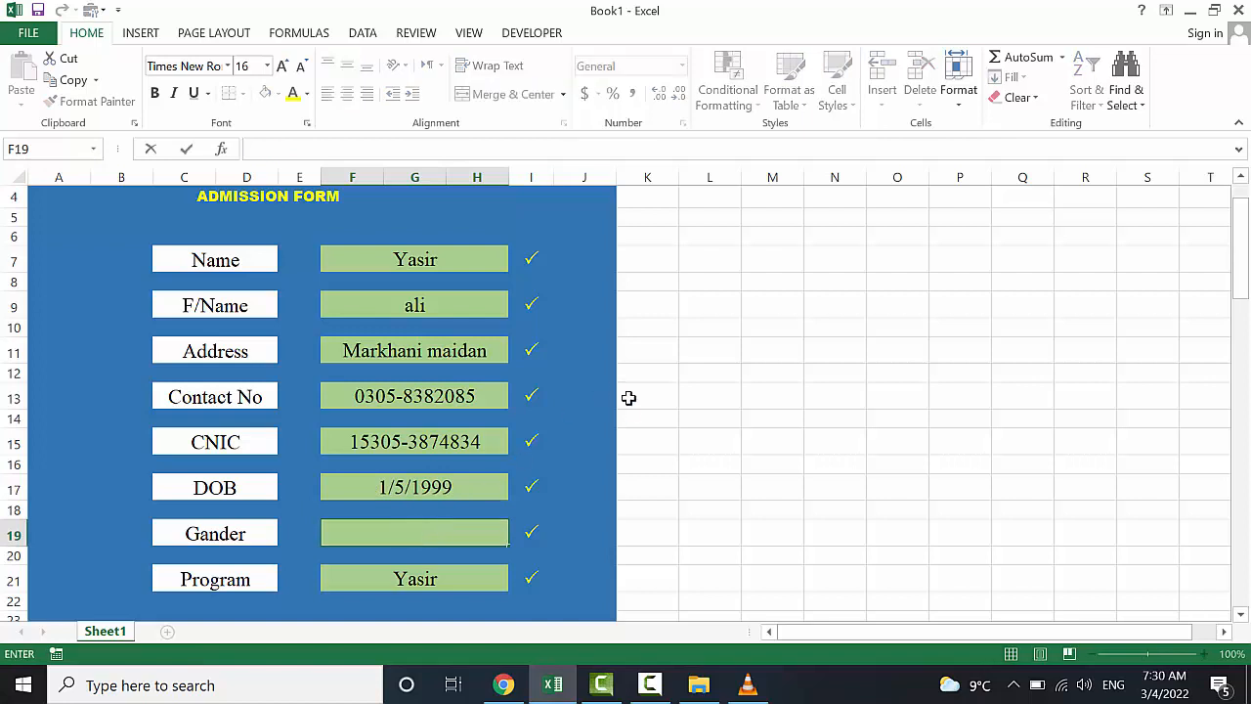
{"action": "left_click", "coordinate": [631, 418]}
{"action": "left_click", "coordinate": [486, 535]}
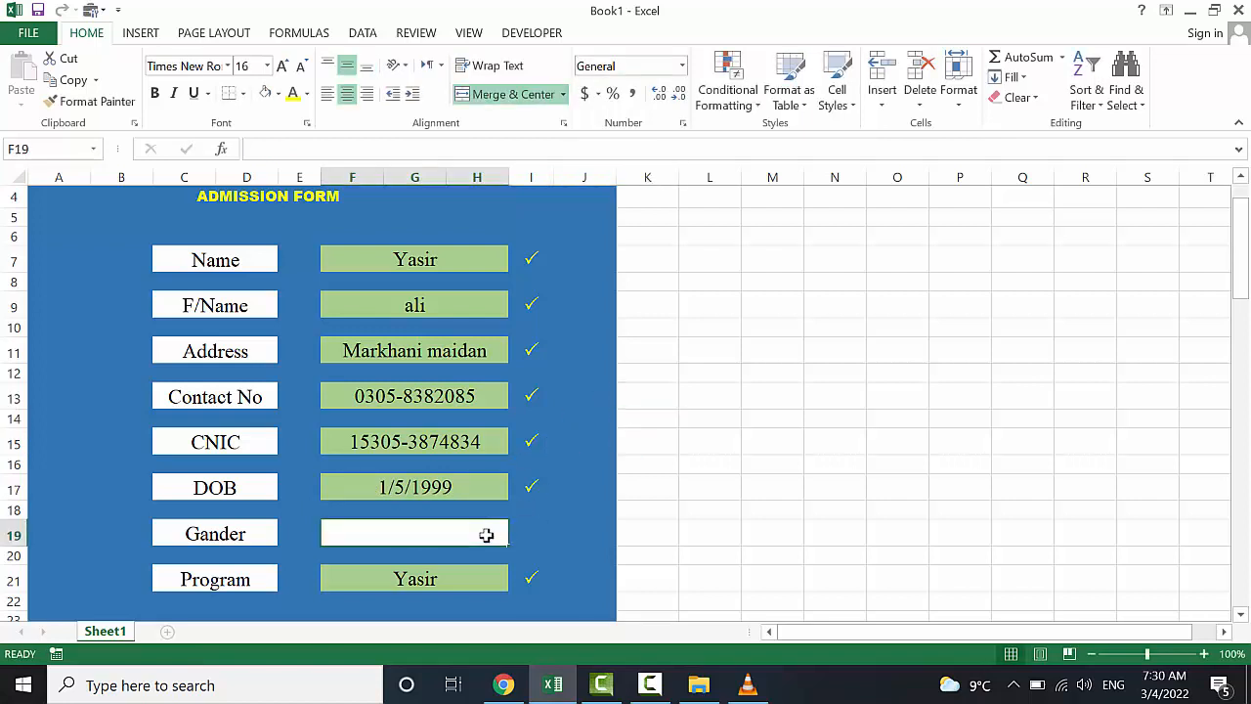
{"action": "left_click", "coordinate": [536, 531]}
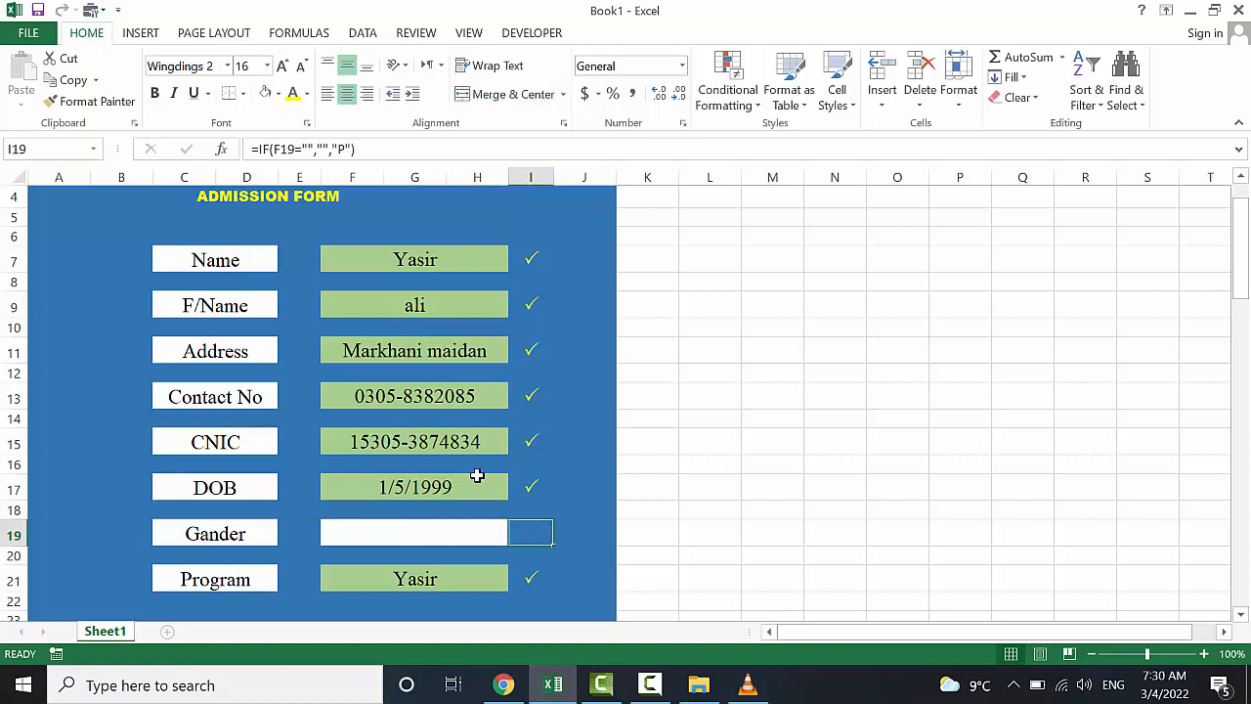
Paint the empty Gender entry with the blue background from B20
{"action": "left_click", "coordinate": [98, 553]}
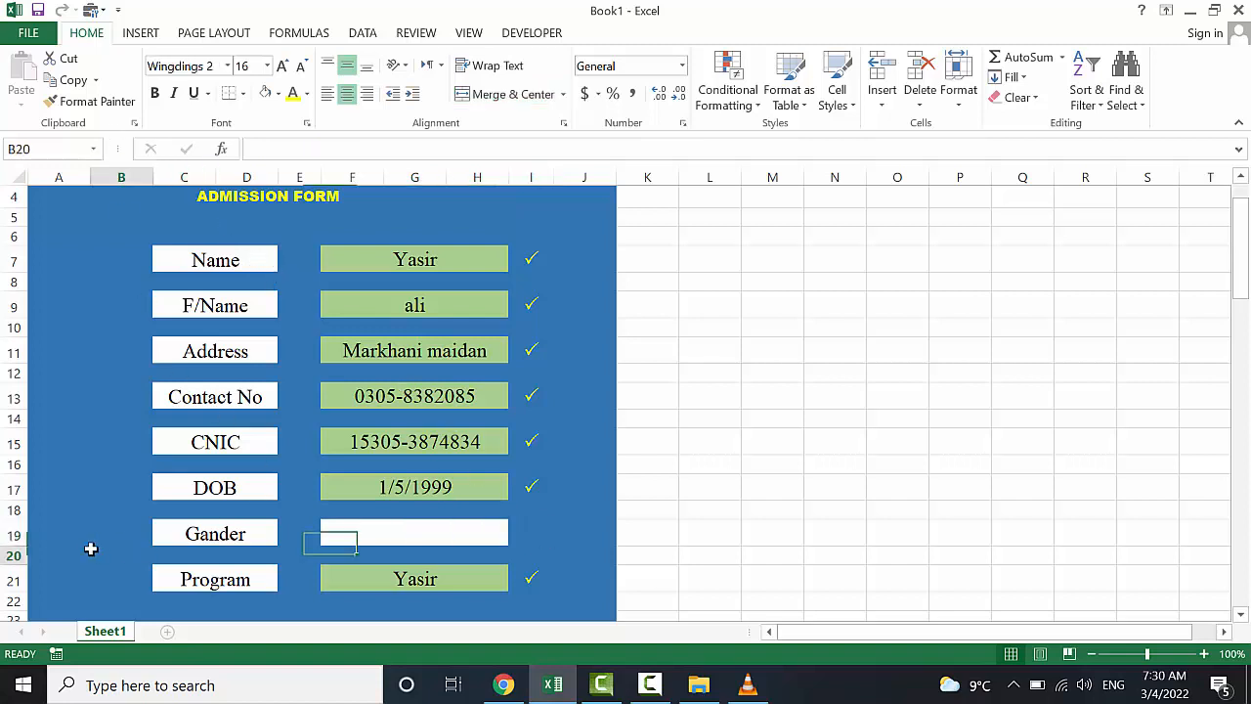
{"action": "left_click", "coordinate": [90, 104]}
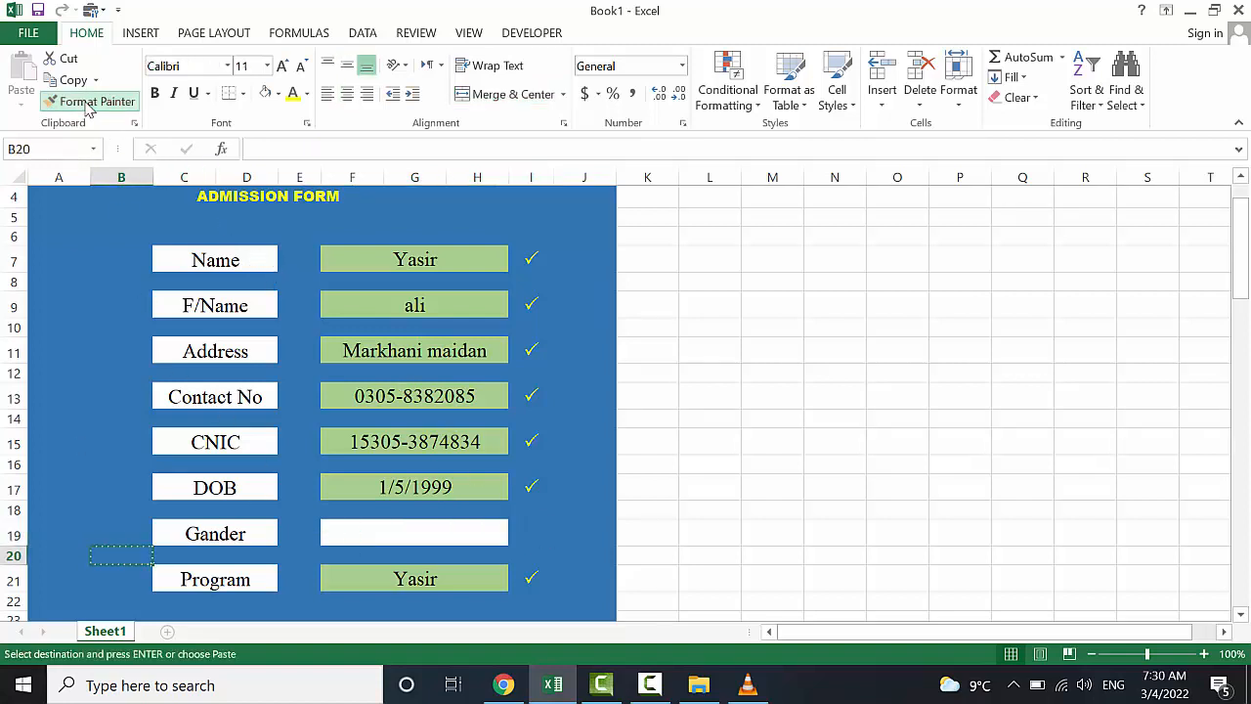
{"action": "left_click", "coordinate": [347, 536]}
{"action": "left_click", "coordinate": [555, 528]}
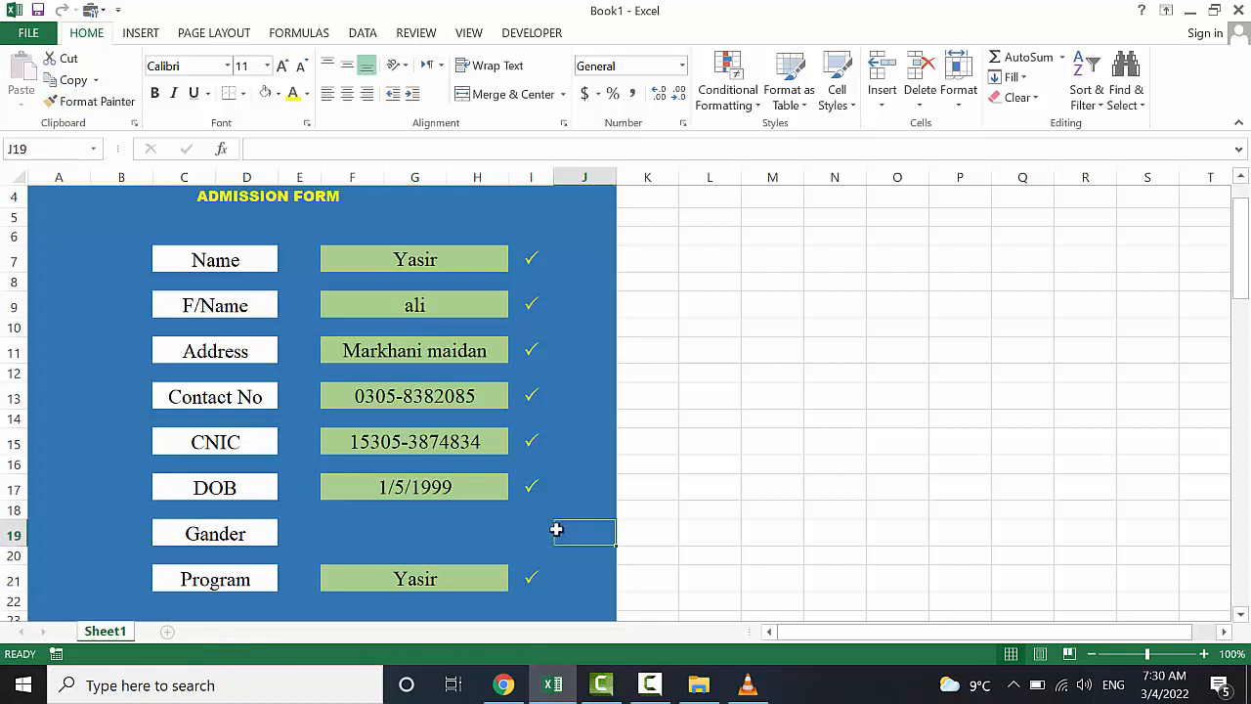
Open the Customize the Ribbon options from the ribbon's shortcut menu
{"action": "left_click", "coordinate": [377, 533]}
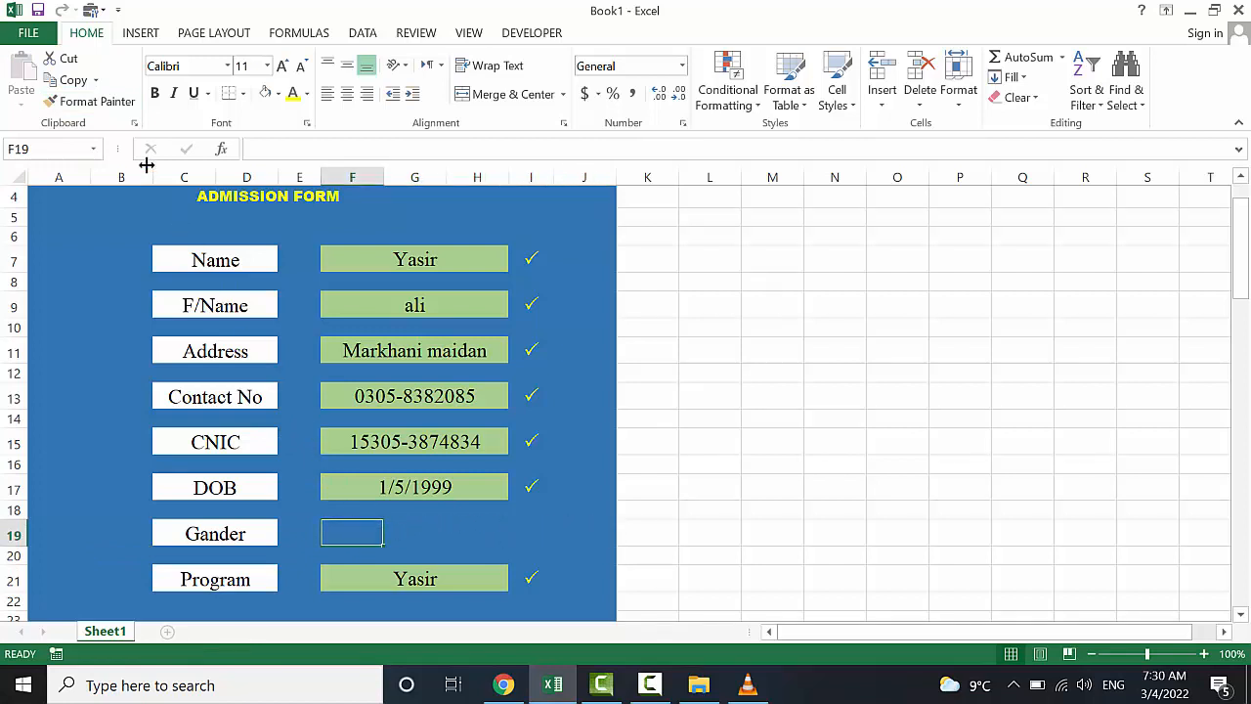
{"action": "right_click", "coordinate": [38, 41]}
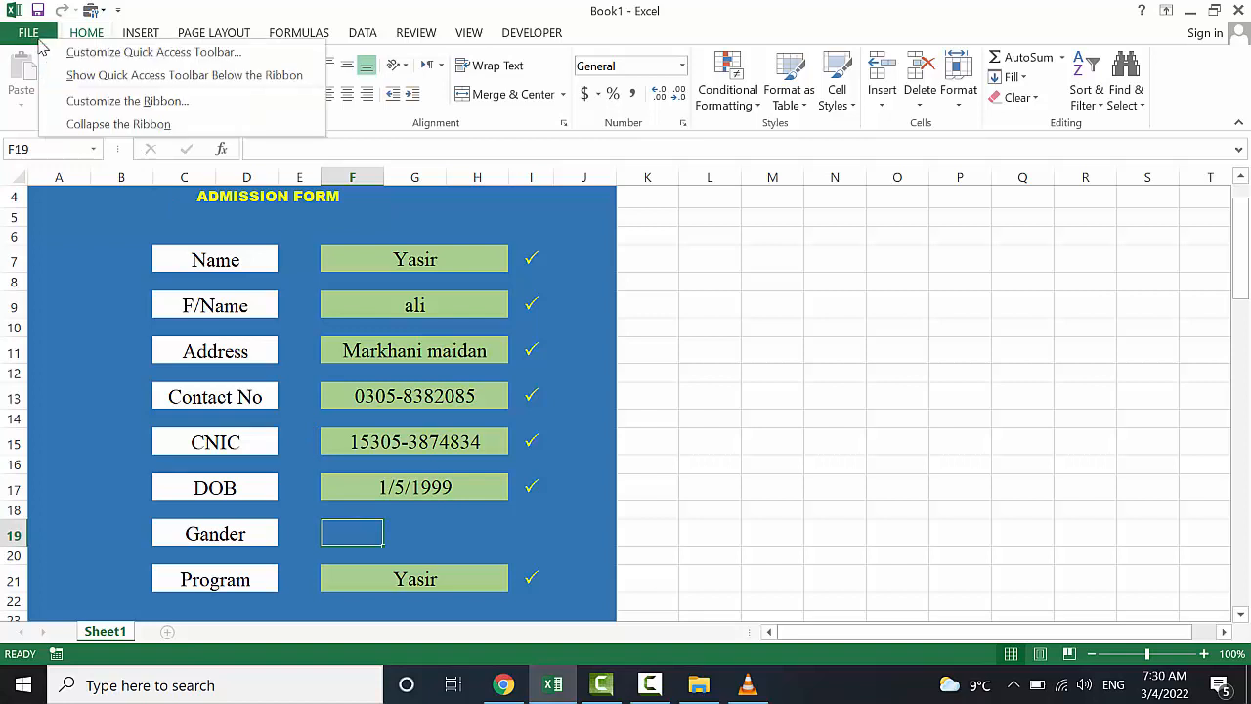
{"action": "left_click", "coordinate": [104, 102]}
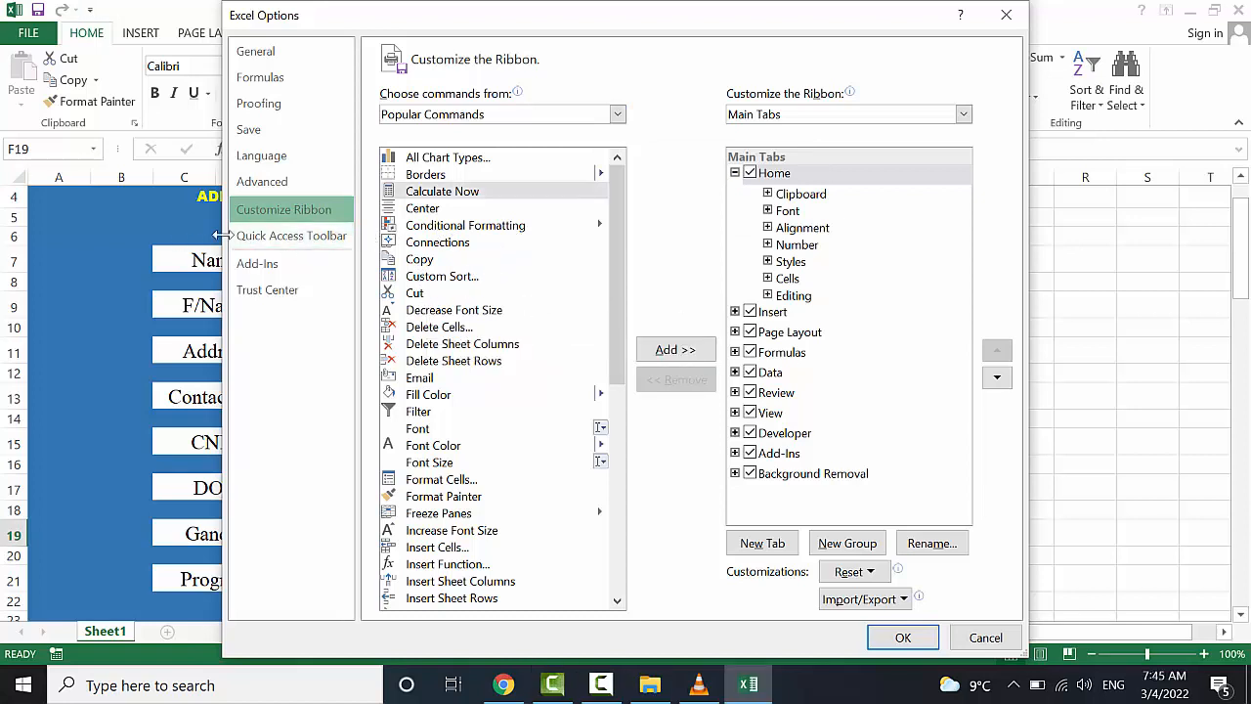
Add Insert Controls from the Developer Tab commands to the Quick Access Toolbar and confirm
{"action": "left_click", "coordinate": [309, 237]}
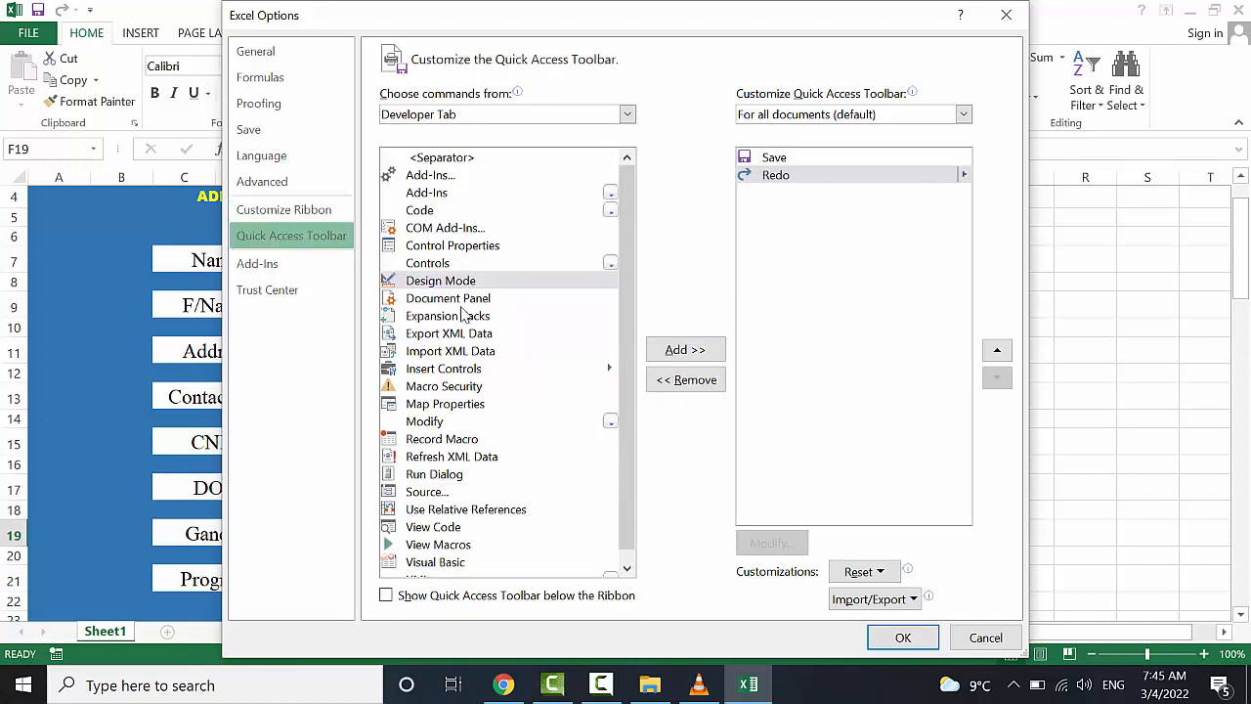
{"action": "left_click", "coordinate": [626, 115]}
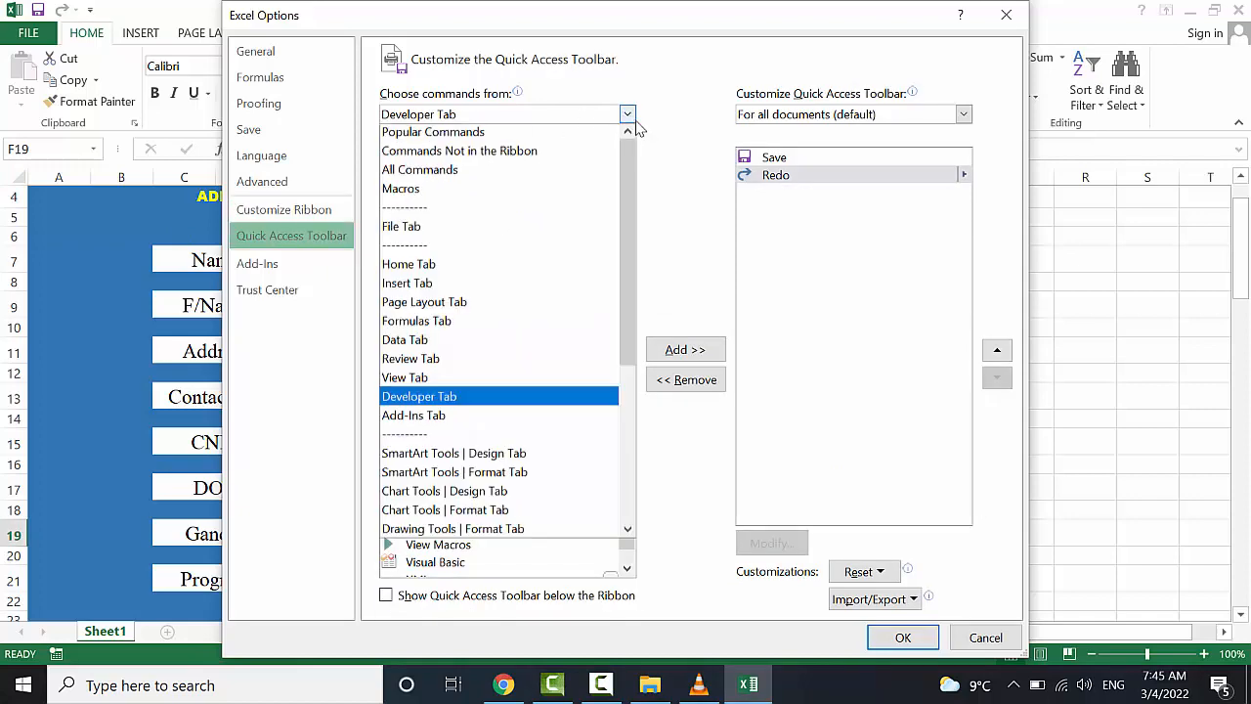
{"action": "left_click", "coordinate": [629, 117]}
{"action": "left_click", "coordinate": [626, 115]}
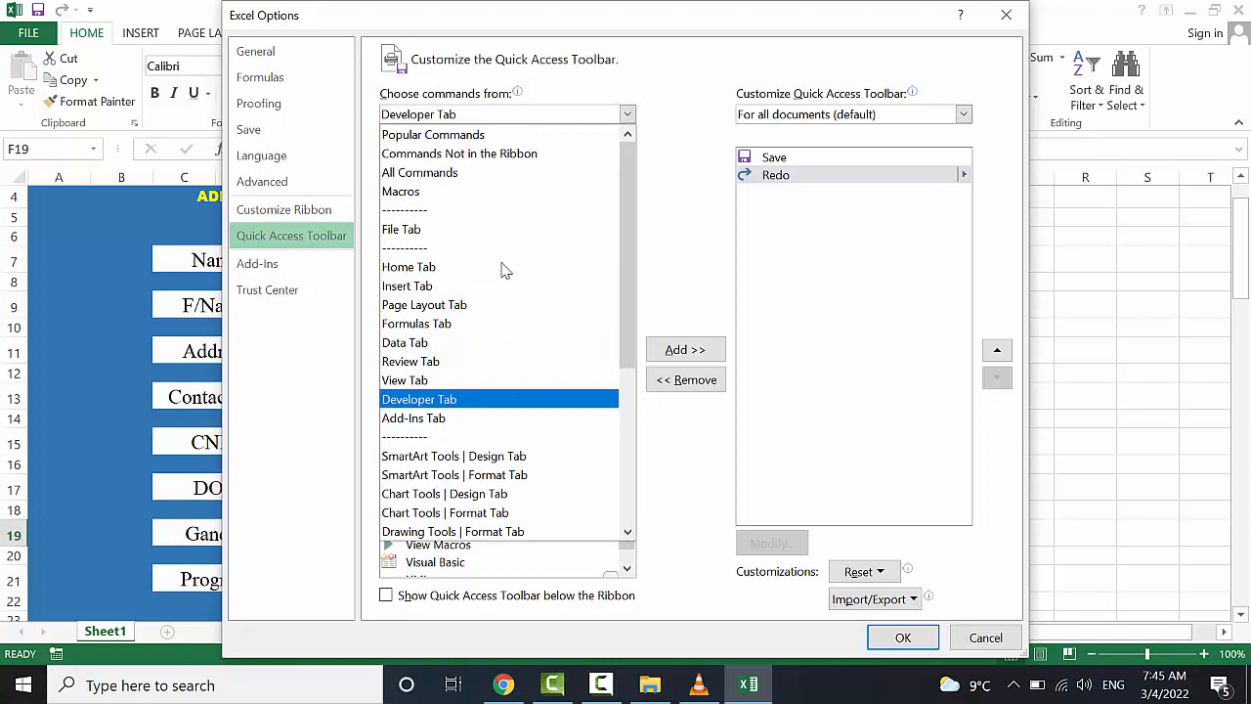
{"action": "left_click", "coordinate": [455, 399]}
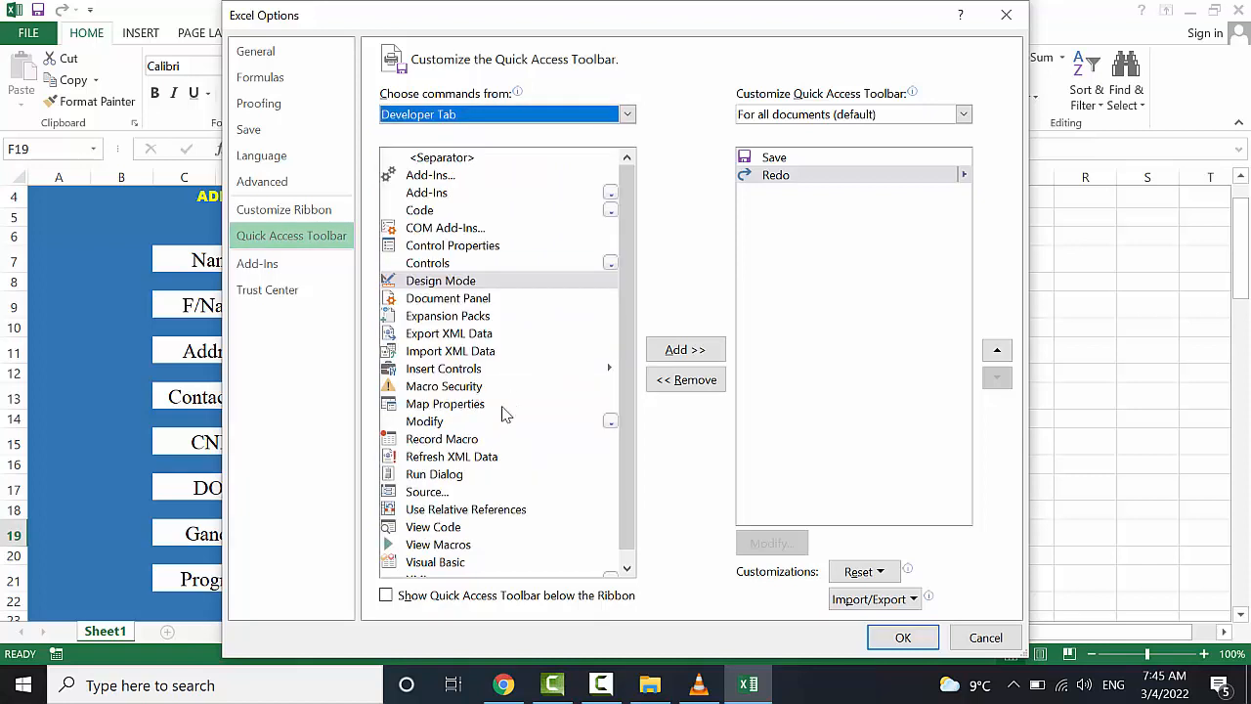
{"action": "left_click", "coordinate": [445, 371]}
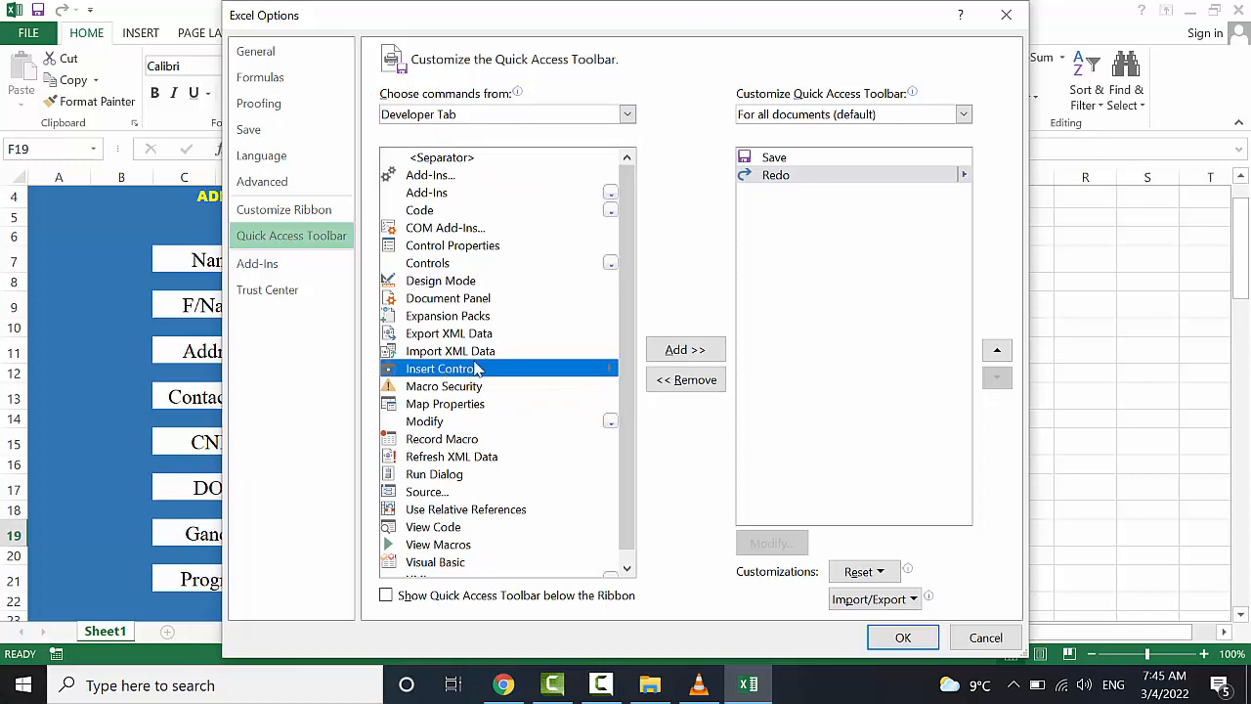
{"action": "left_click", "coordinate": [678, 352]}
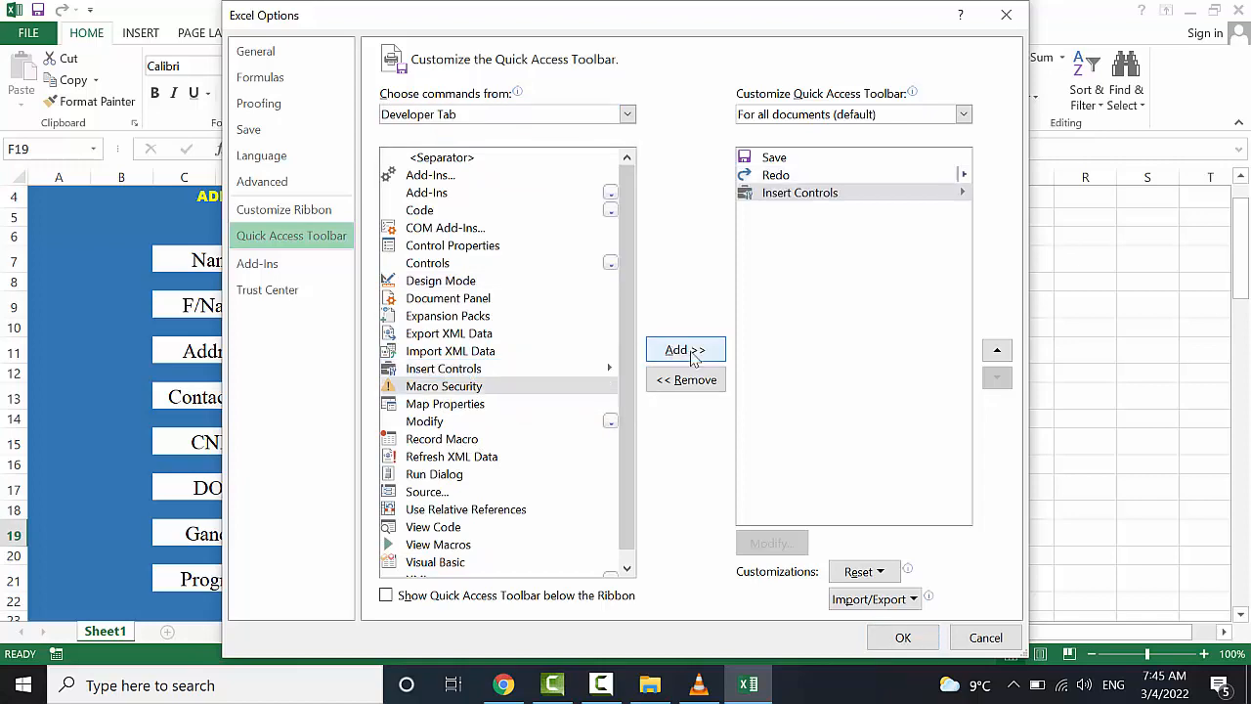
{"action": "left_click", "coordinate": [900, 637]}
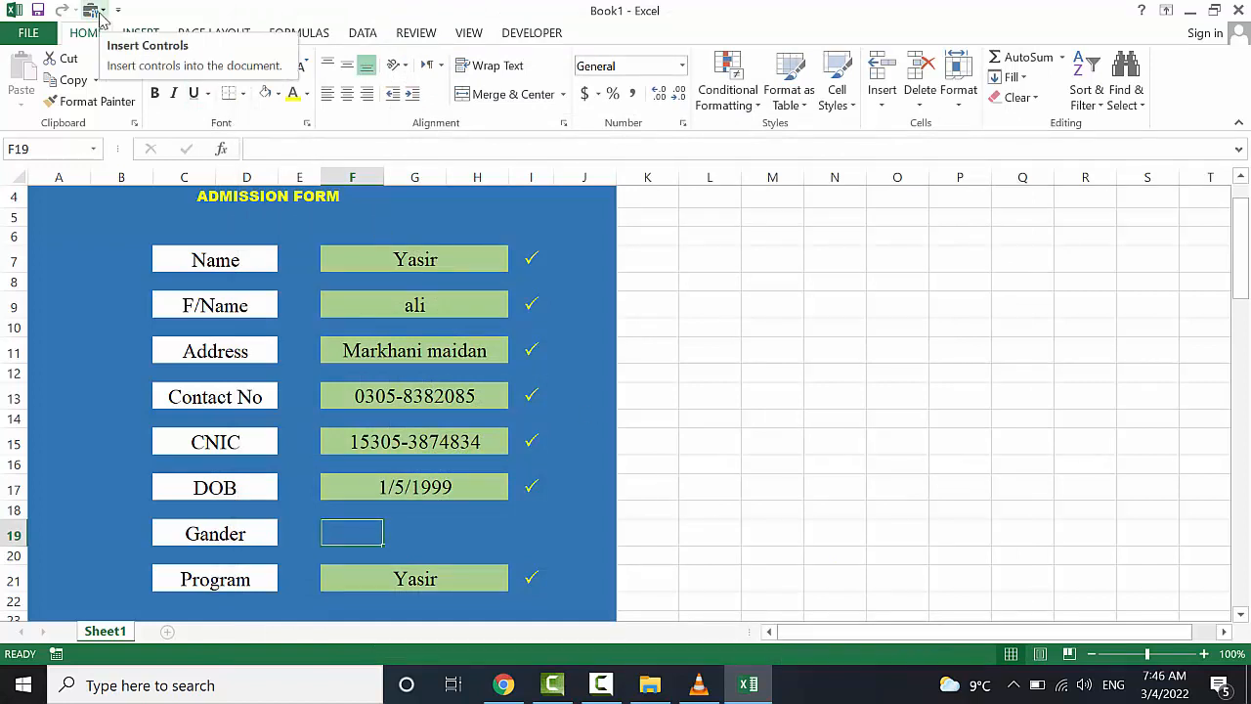
Draw a Form Controls option button in G19:H19 beside Gander and relabel it Female
{"action": "left_click", "coordinate": [100, 12]}
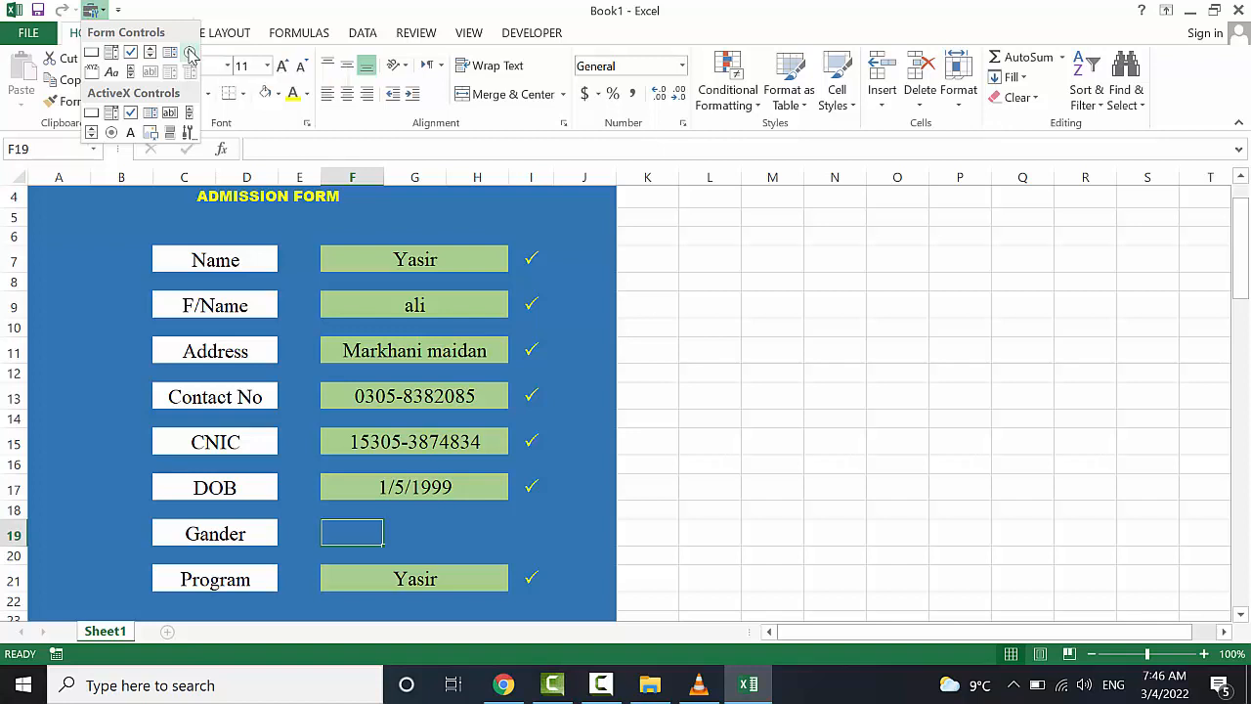
{"action": "left_click", "coordinate": [190, 52]}
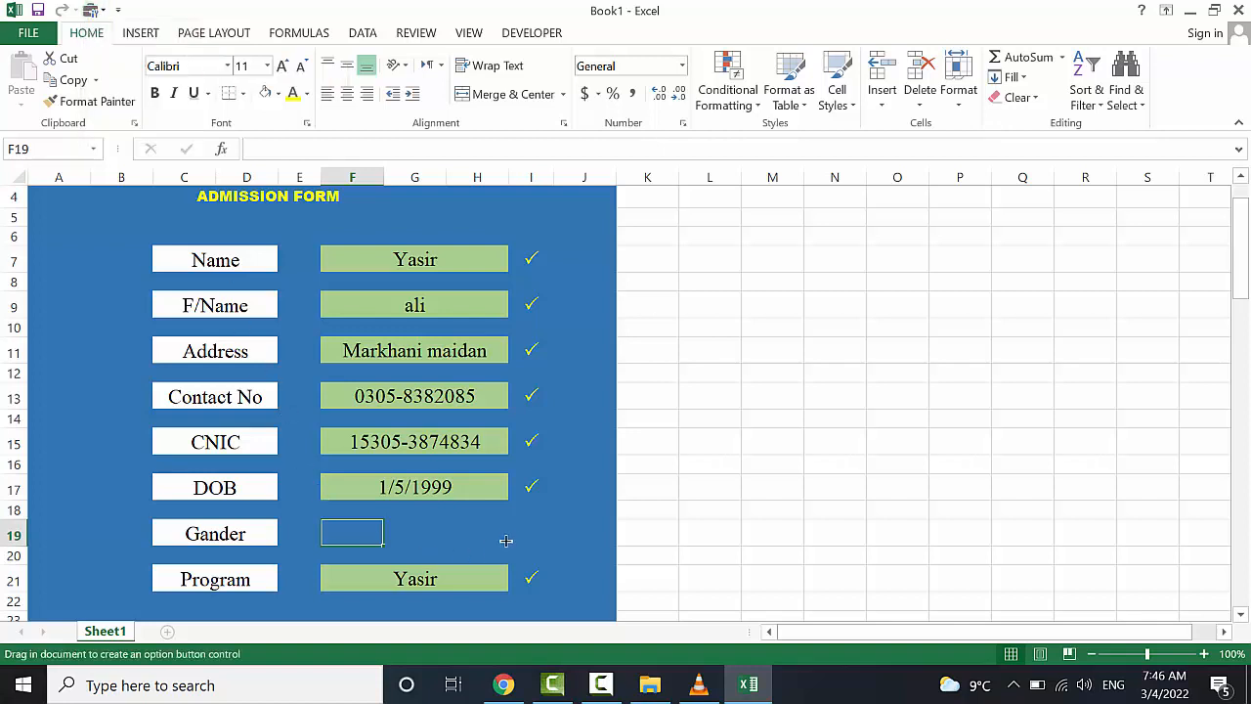
{"action": "left_click_drag", "start_coordinate": [499, 523], "coordinate": [440, 553]}
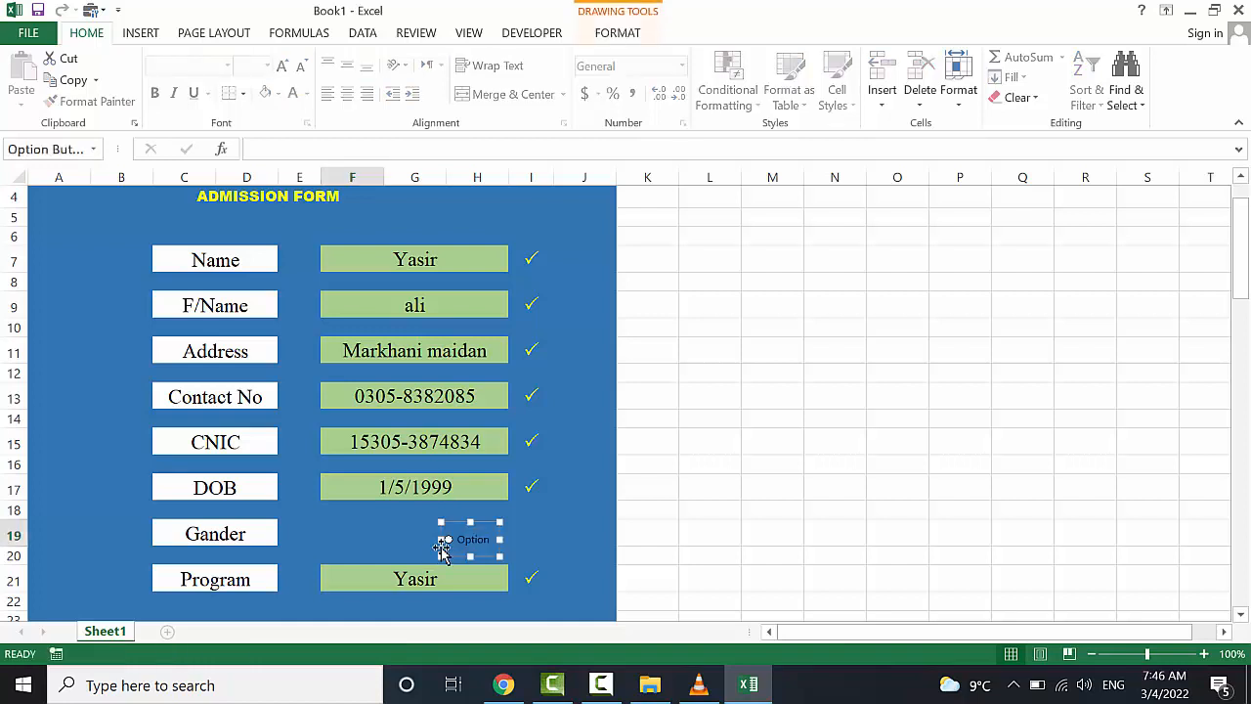
{"action": "left_click", "coordinate": [471, 540]}
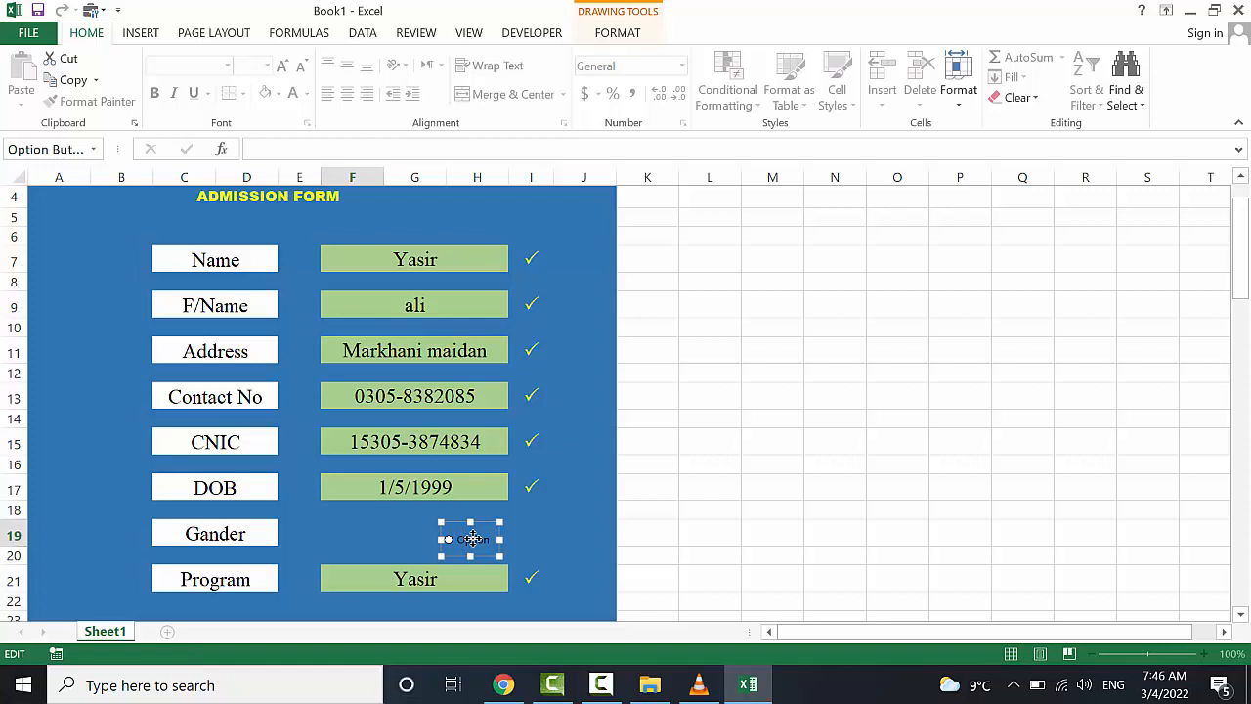
{"action": "key", "text": "BackSpace"}
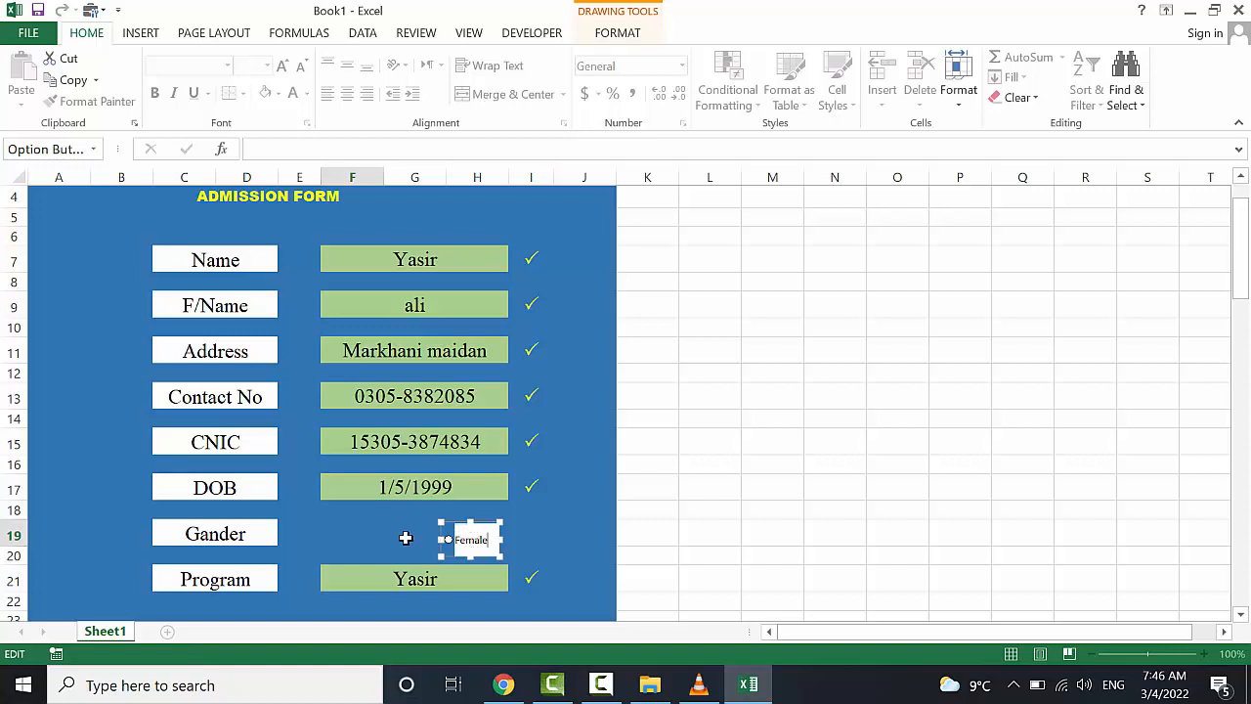
{"action": "left_click", "coordinate": [398, 536]}
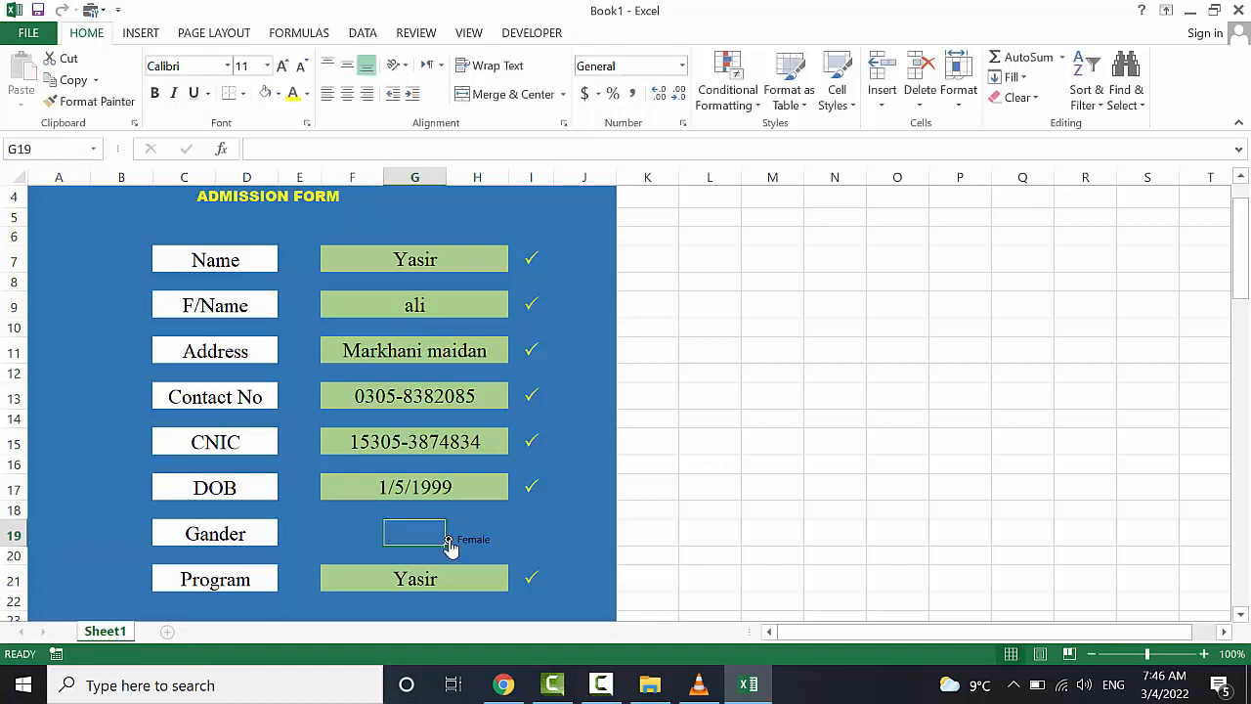
{"action": "left_click", "coordinate": [450, 543], "text": "ctrl"}
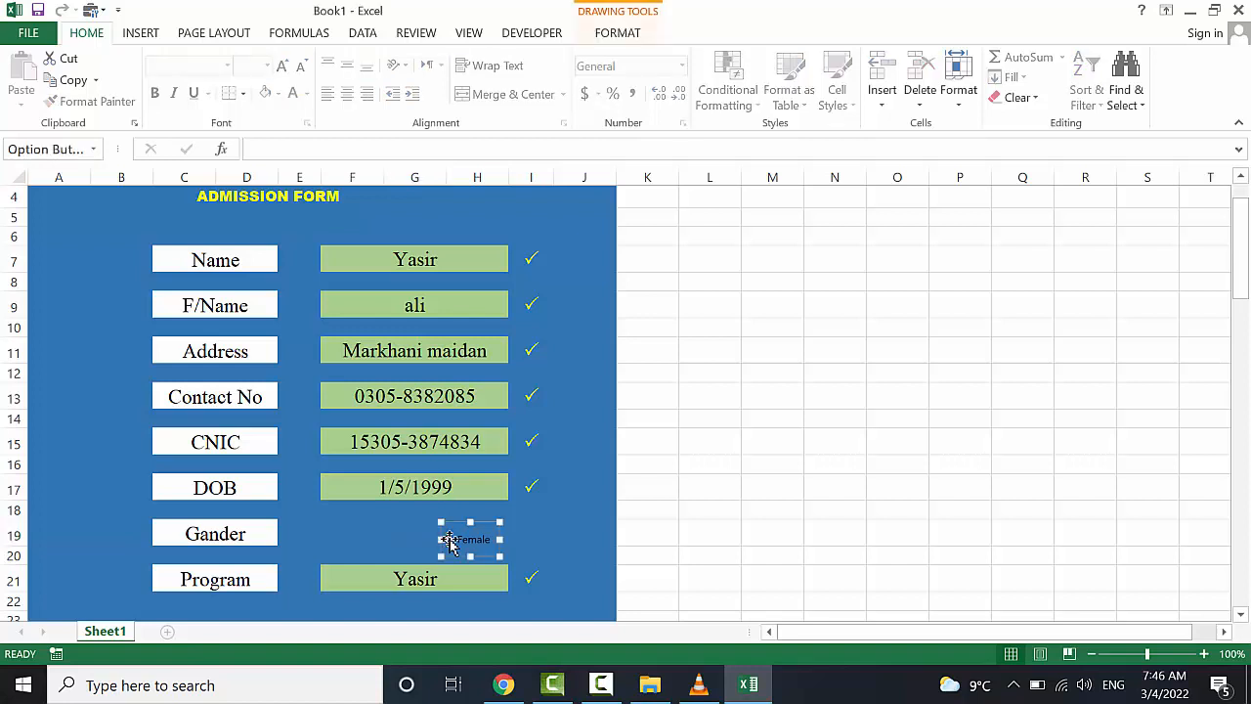
Duplicate the Female option button into column F, relabel the copy Male, and test the buttons
{"action": "key", "text": "ctrl+c"}
{"action": "key", "text": "ctrl+v"}
{"action": "left_click_drag", "start_coordinate": [469, 554], "coordinate": [354, 540]}
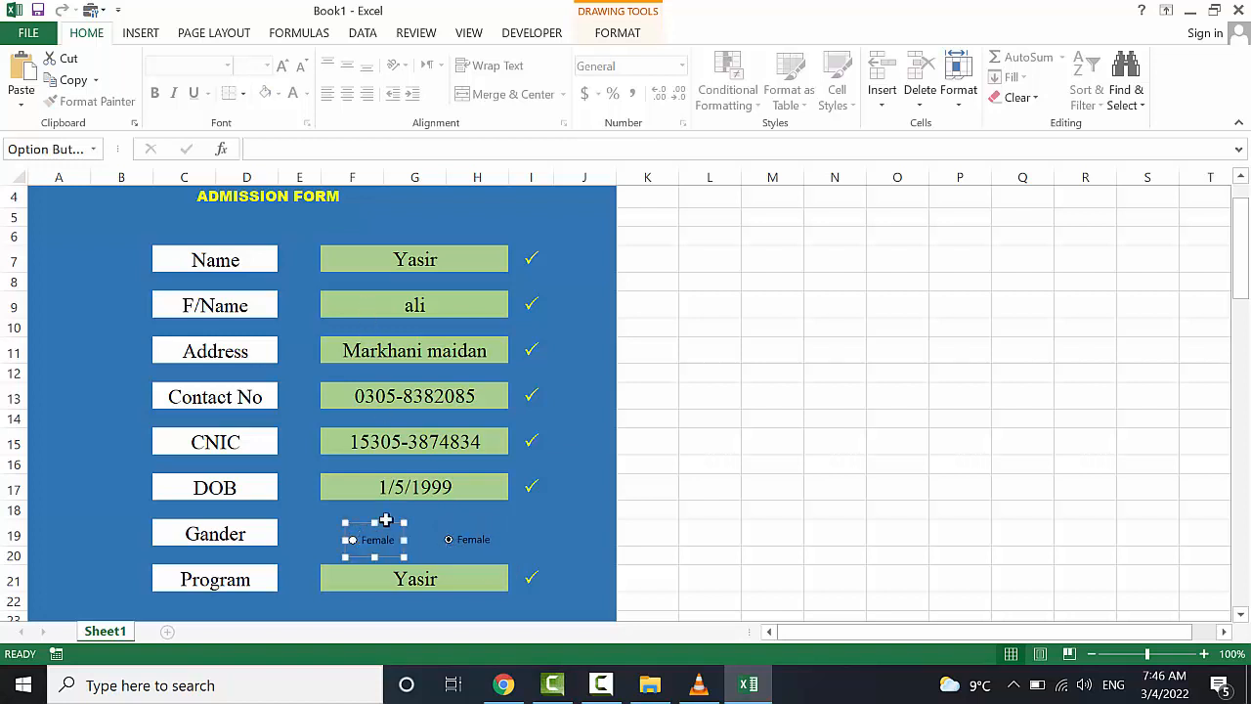
{"action": "left_click", "coordinate": [387, 542]}
{"action": "left_click", "coordinate": [387, 541]}
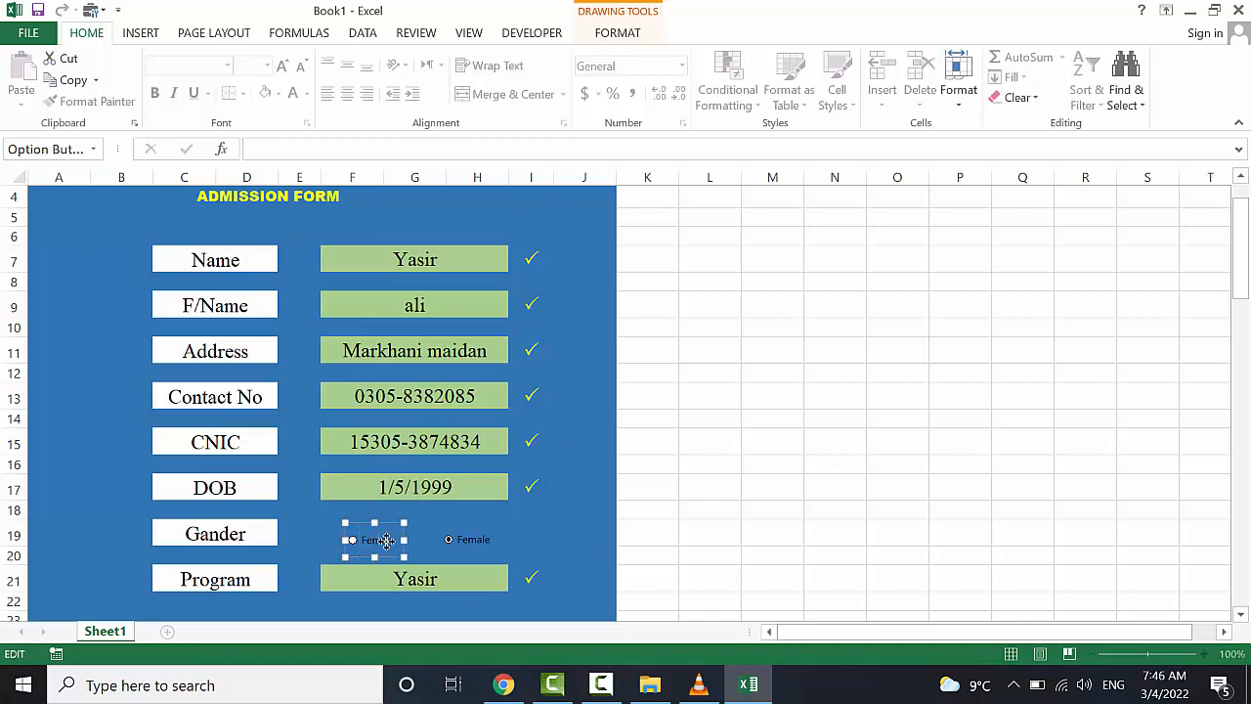
{"action": "left_click", "coordinate": [386, 542]}
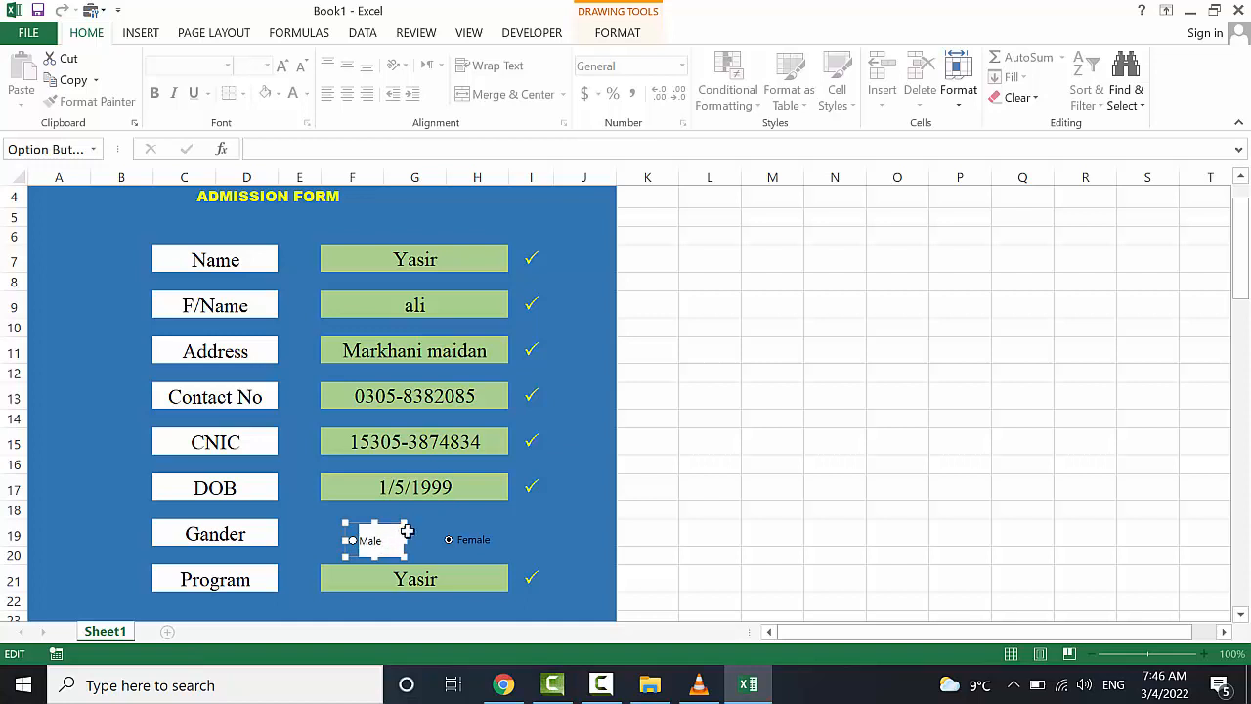
{"action": "left_click", "coordinate": [422, 527]}
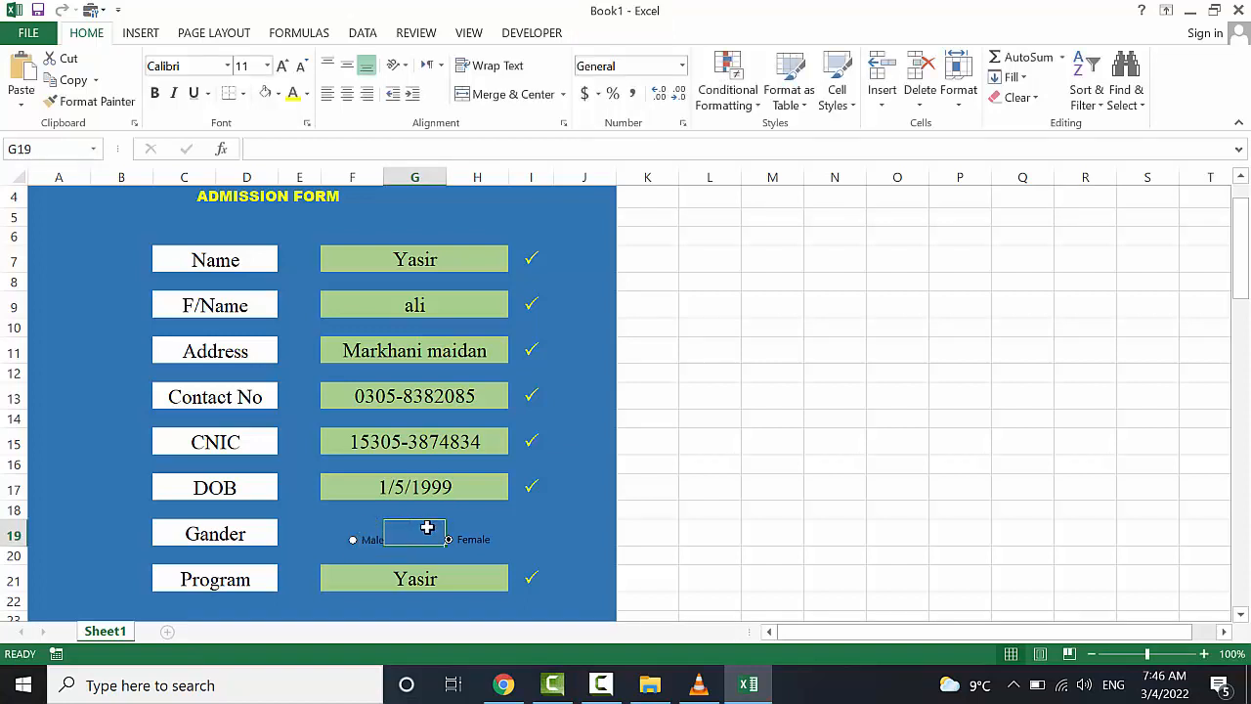
{"action": "left_click", "coordinate": [584, 512]}
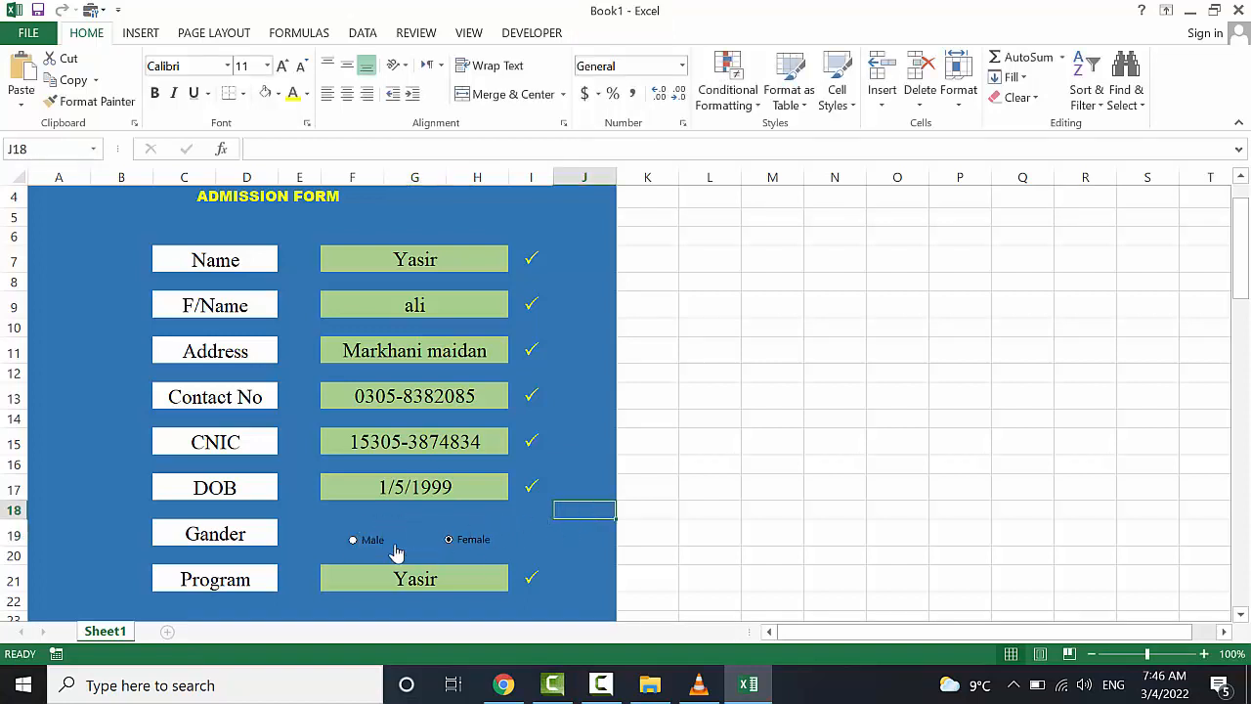
{"action": "left_click", "coordinate": [447, 540]}
Raise the font size to 12, then set it back to 11
{"action": "left_click", "coordinate": [283, 66]}
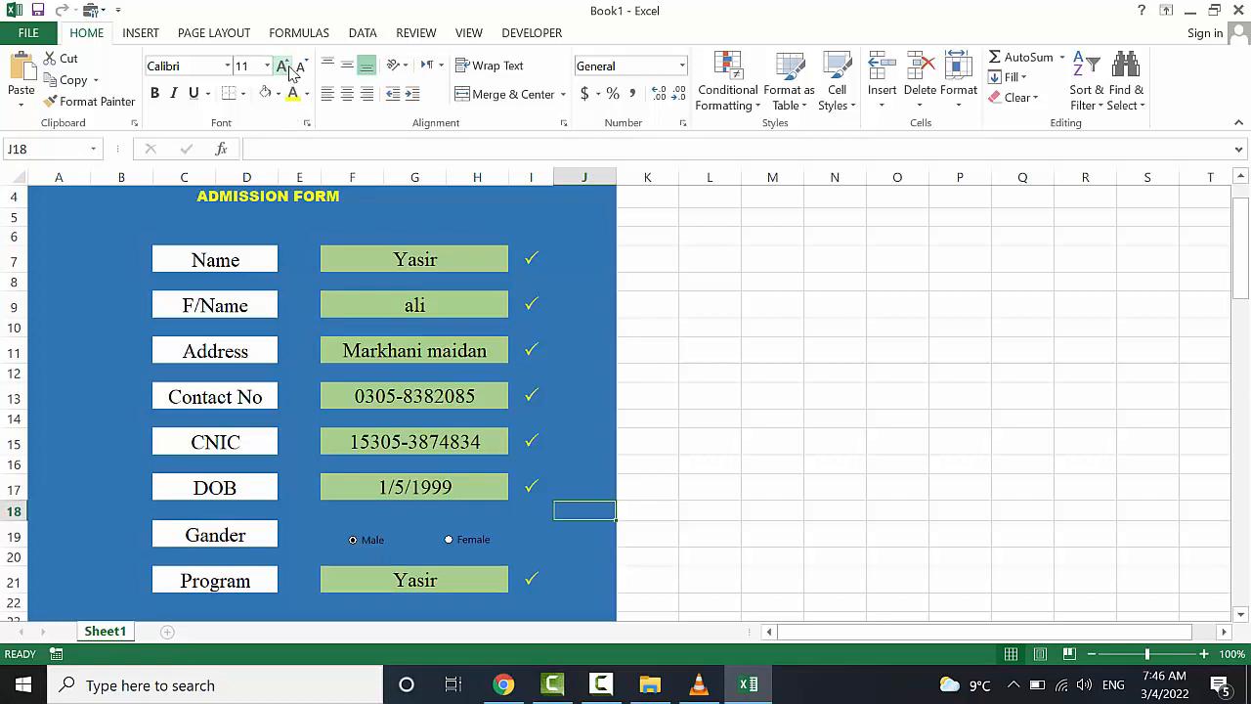
{"action": "left_click", "coordinate": [289, 70]}
{"action": "left_click", "coordinate": [299, 66]}
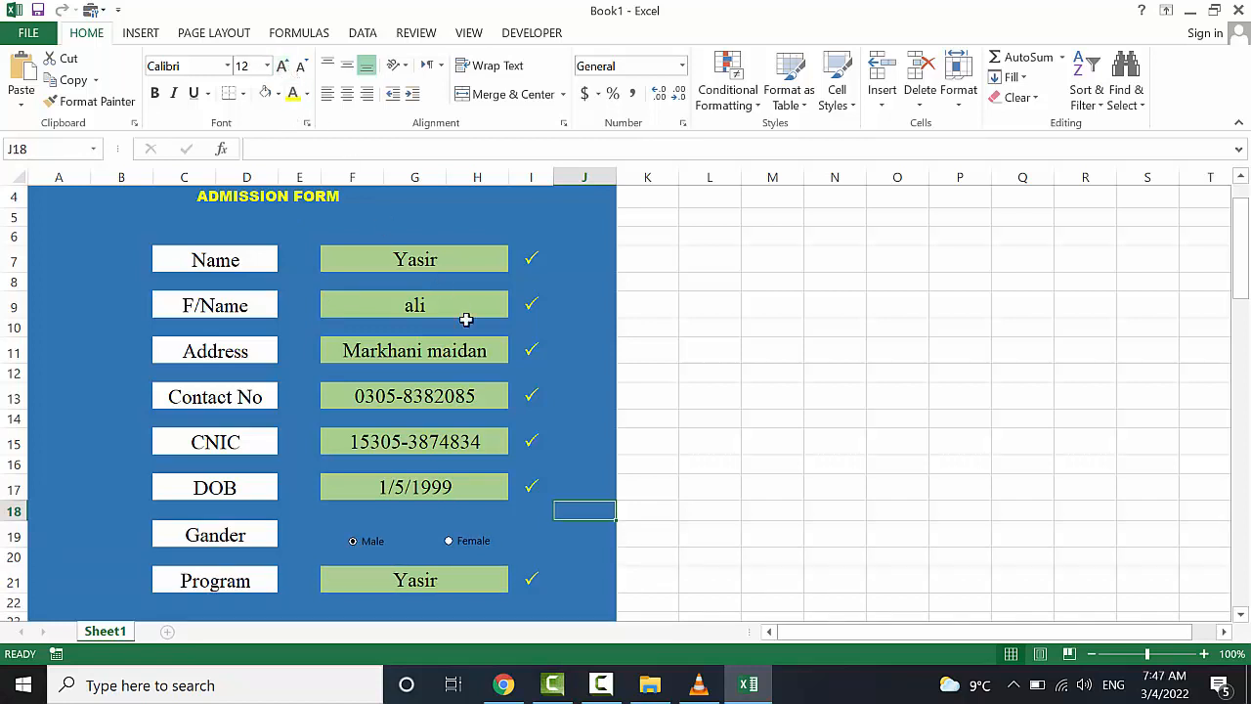
Clear Yasir from the Program entry cell F21, leaving it empty
{"action": "scroll", "coordinate": [574, 548], "scroll_direction": "down", "scroll_amount": 2}
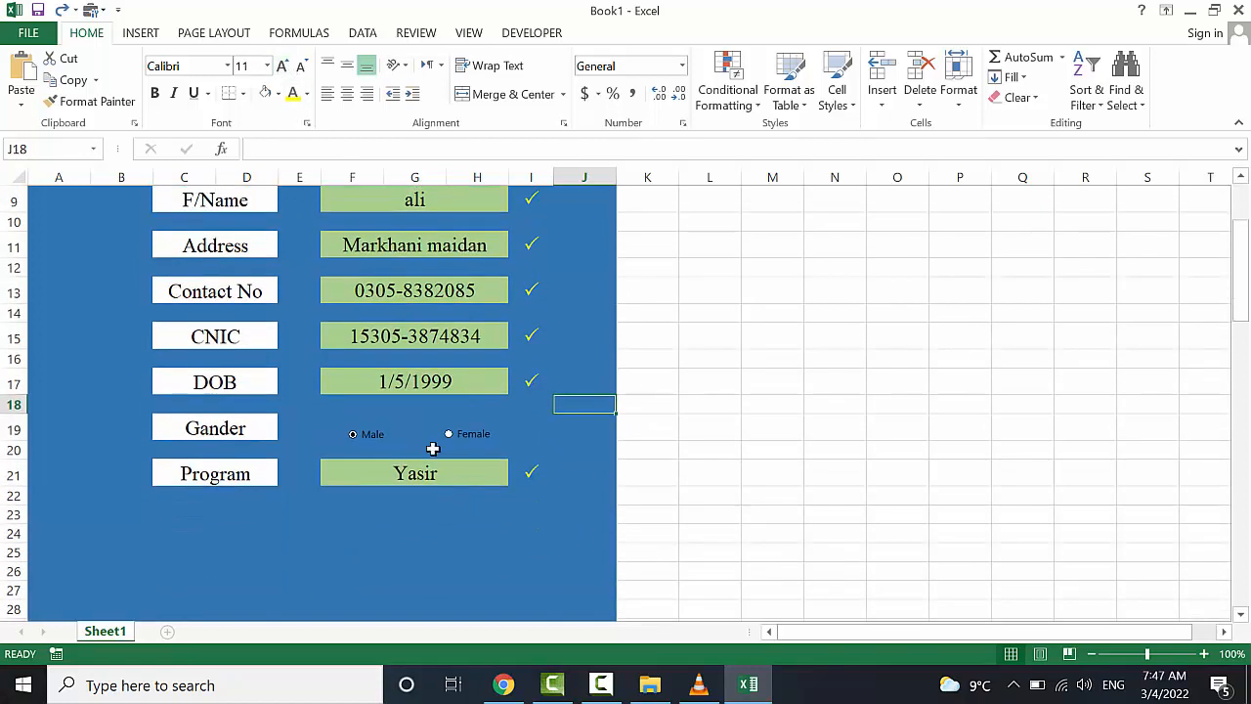
{"action": "left_click", "coordinate": [438, 470]}
{"action": "key", "text": "BackSpace"}
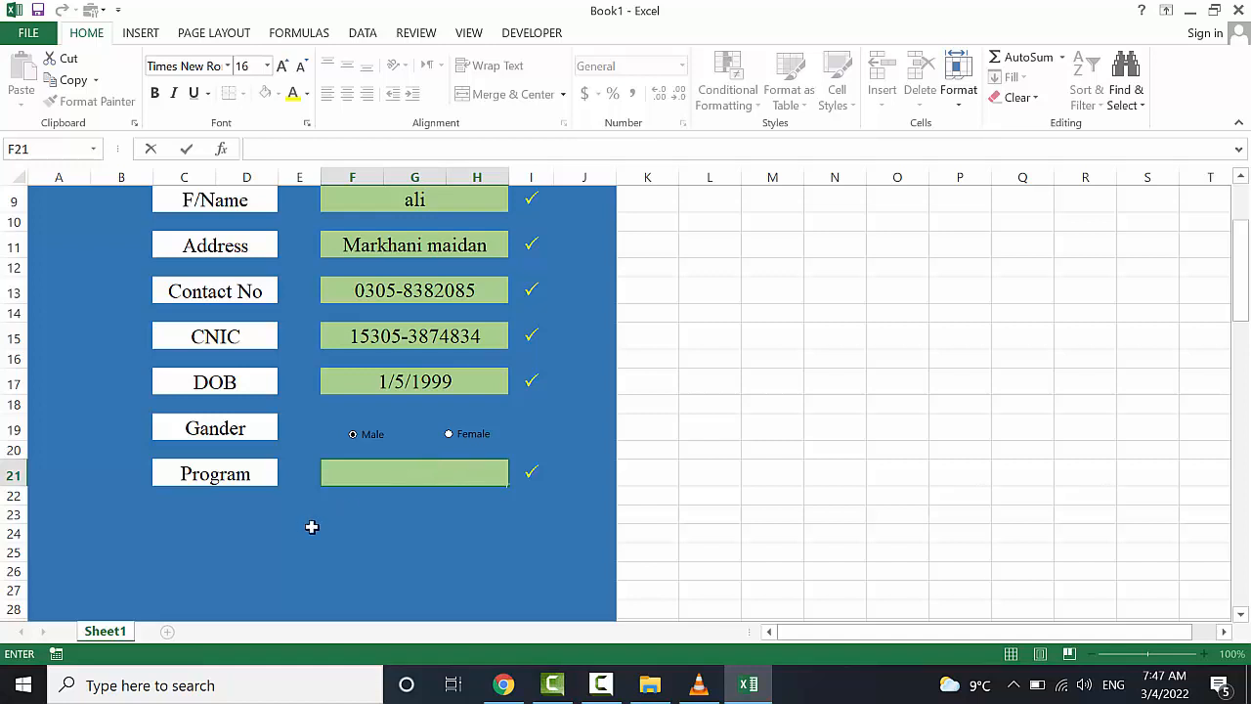
{"action": "left_click", "coordinate": [460, 479]}
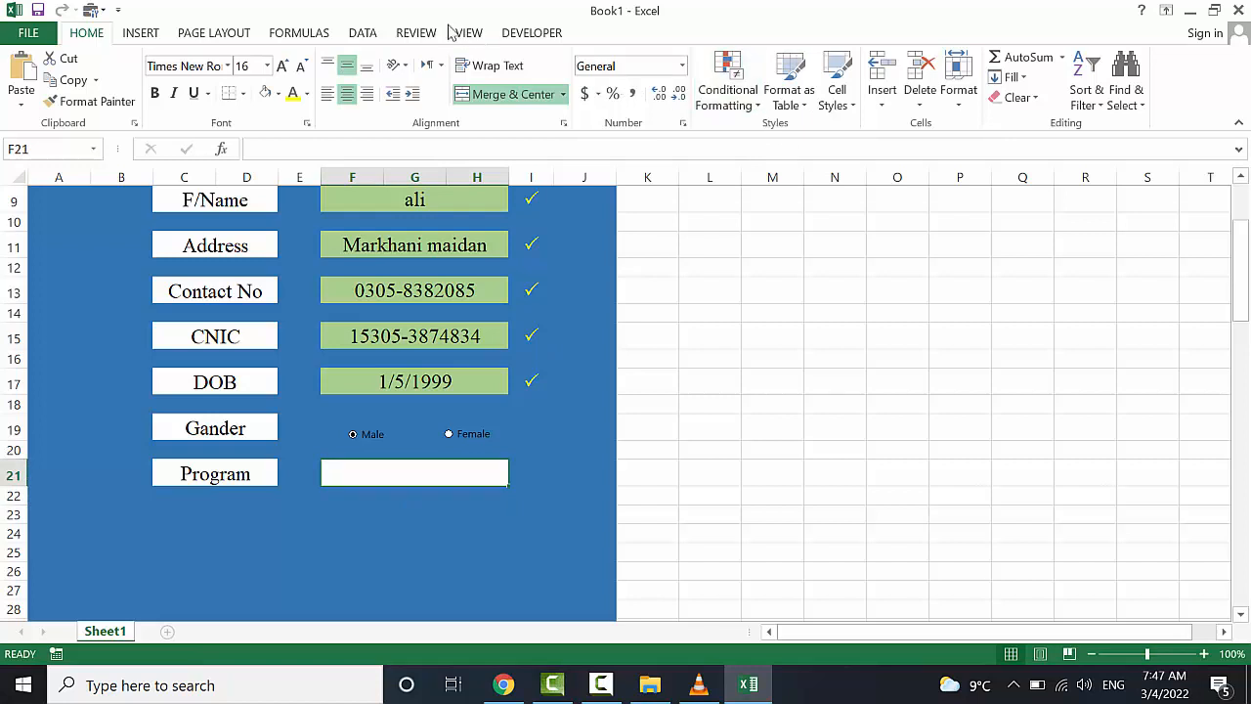
Open Data Validation for the Program cell, allow a List, and start entering the Select, DIT, MS source
{"action": "left_click", "coordinate": [362, 32]}
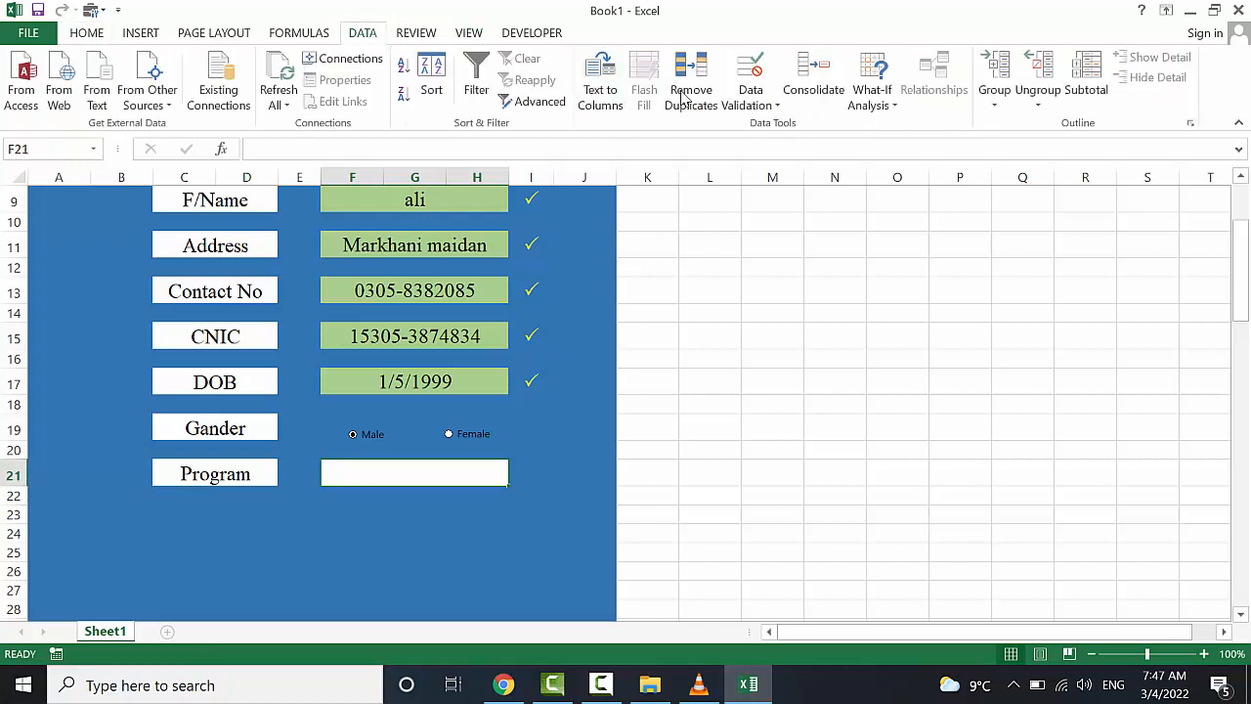
{"action": "left_click", "coordinate": [744, 105]}
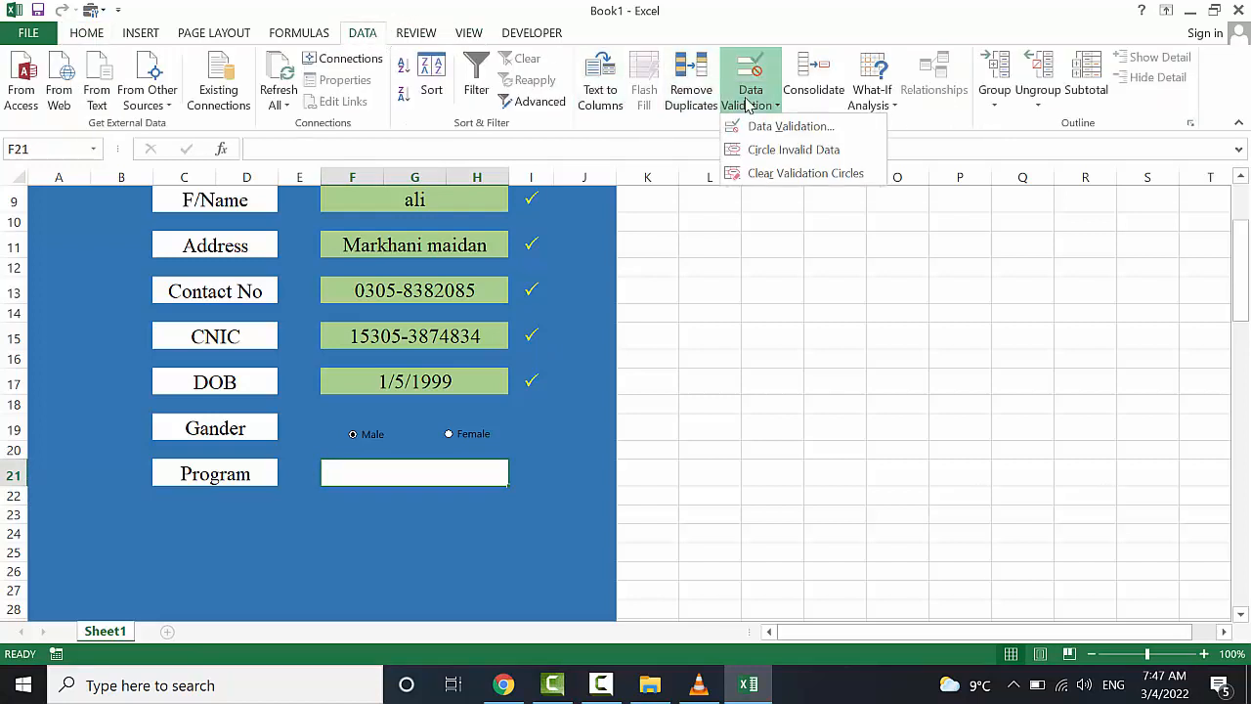
{"action": "left_click", "coordinate": [788, 133]}
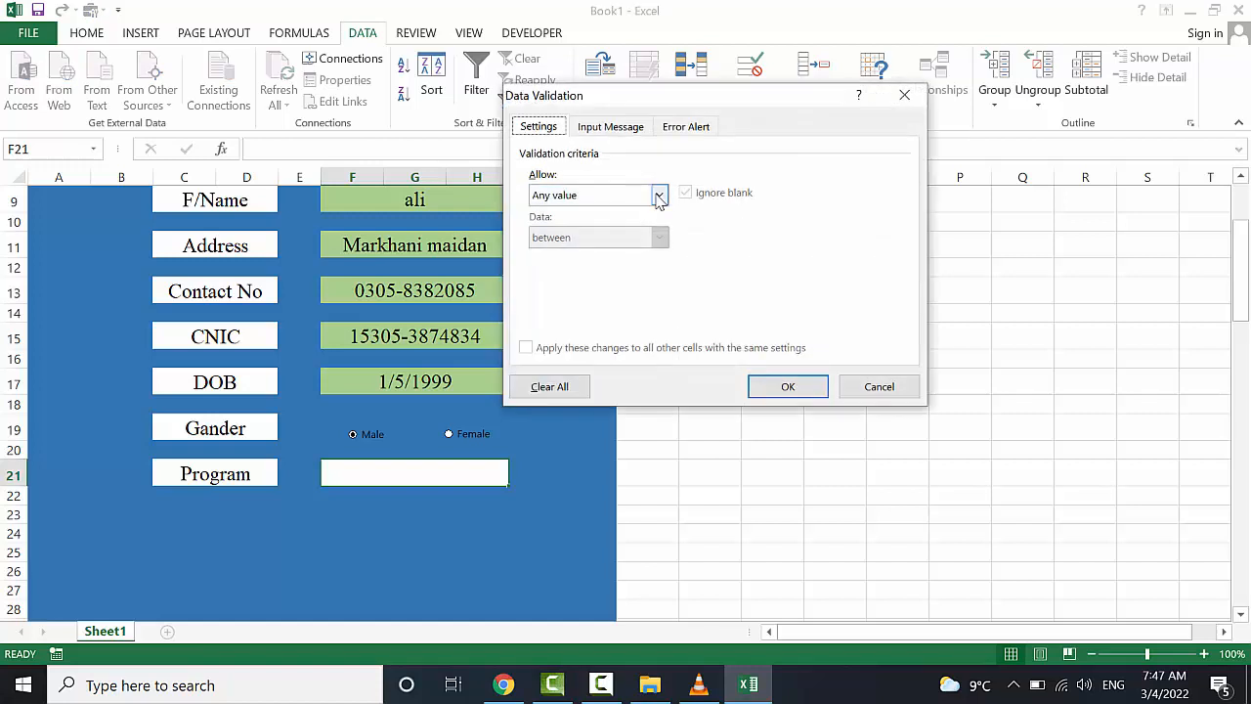
{"action": "left_click", "coordinate": [659, 197]}
{"action": "left_click", "coordinate": [595, 255]}
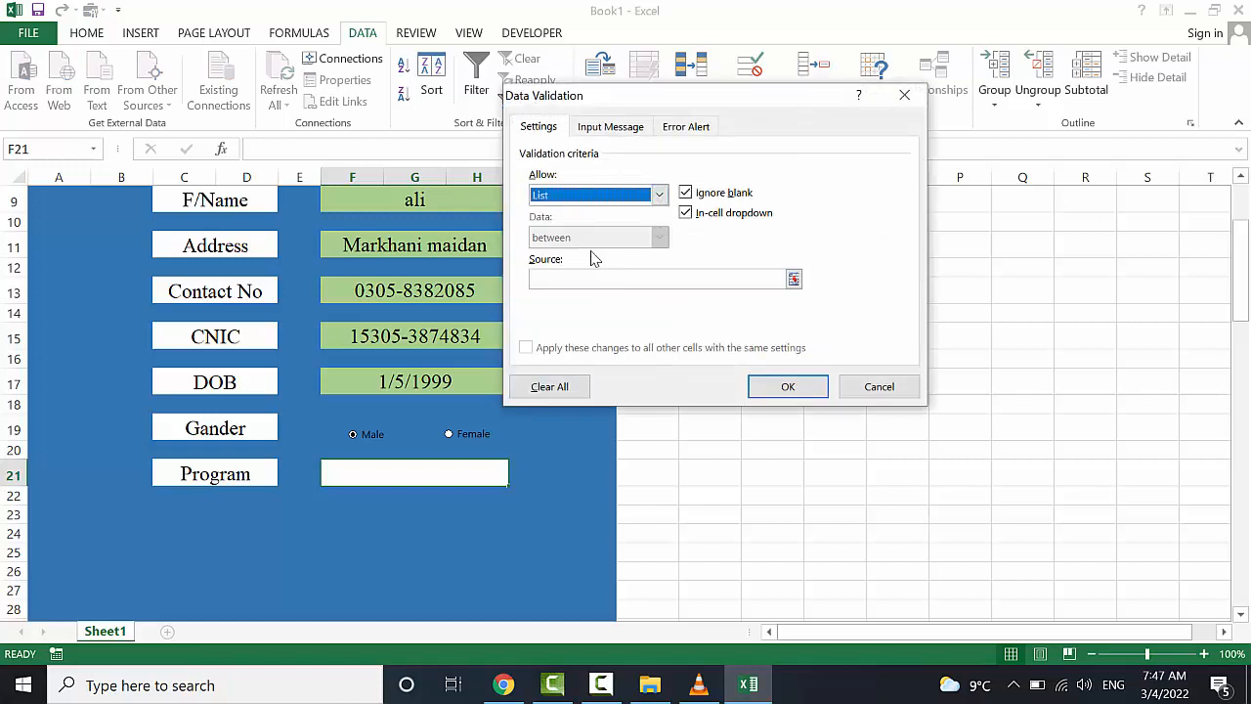
{"action": "left_click", "coordinate": [592, 277]}
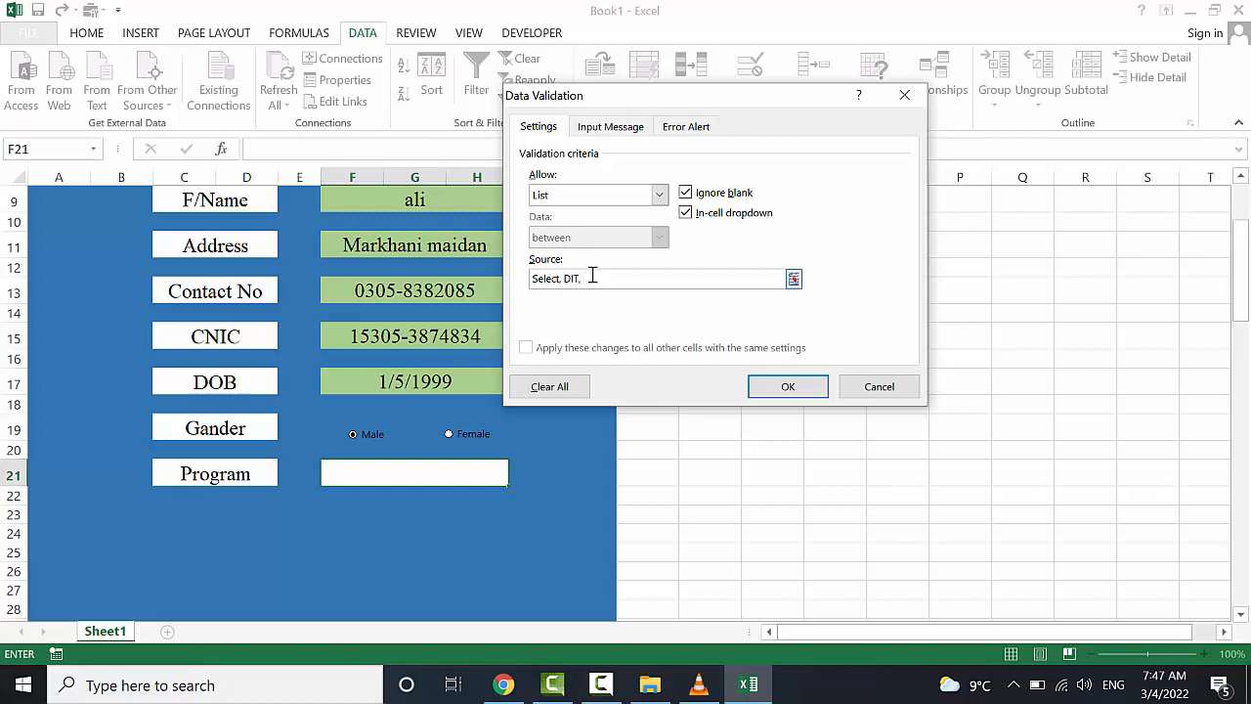
{"action": "key", "text": "shift+space"}
{"action": "type", "text": "Office, C++,JAVA"}
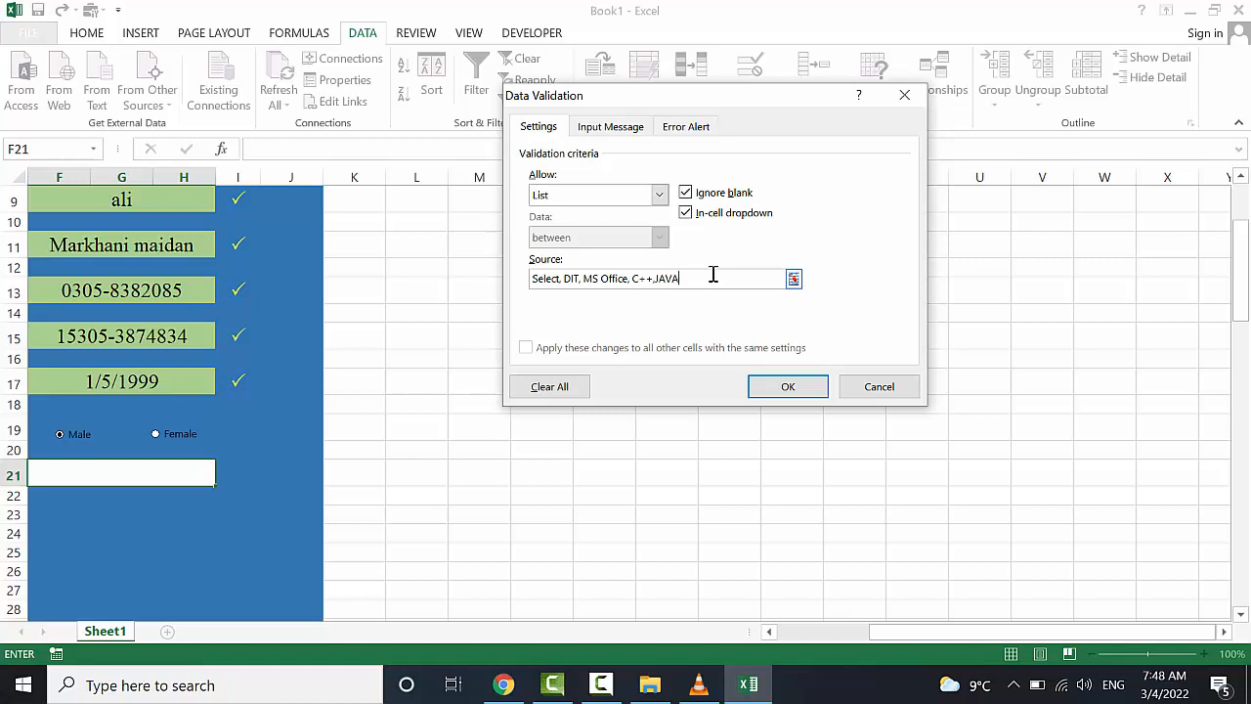
Confirm the Program cell's list rule: Select, DIT, MS Office, C++, JAVA
{"action": "left_click", "coordinate": [760, 388]}
{"action": "scroll", "coordinate": [412, 466], "scroll_direction": "left", "scroll_amount": 3}
{"action": "scroll", "coordinate": [411, 466], "scroll_direction": "left", "scroll_amount": 1}
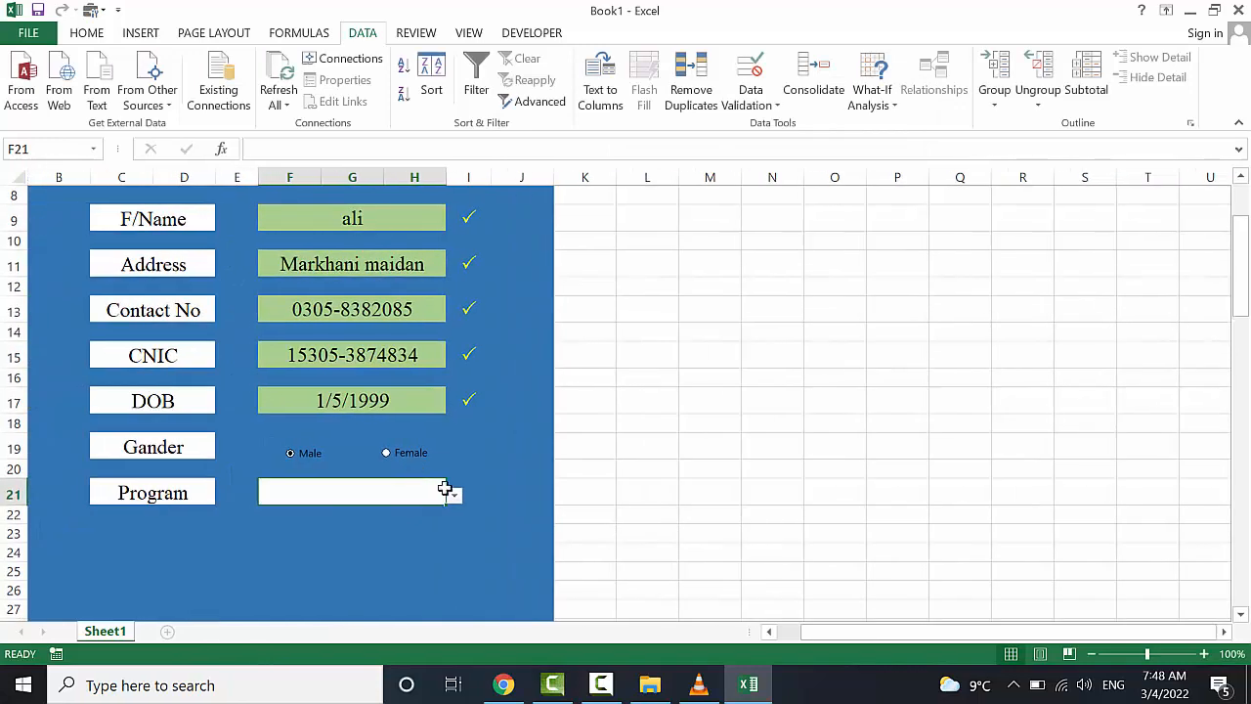
Test F21's dropdown by choosing Select, then DIT, then leaving it on Select
{"action": "left_click", "coordinate": [454, 498]}
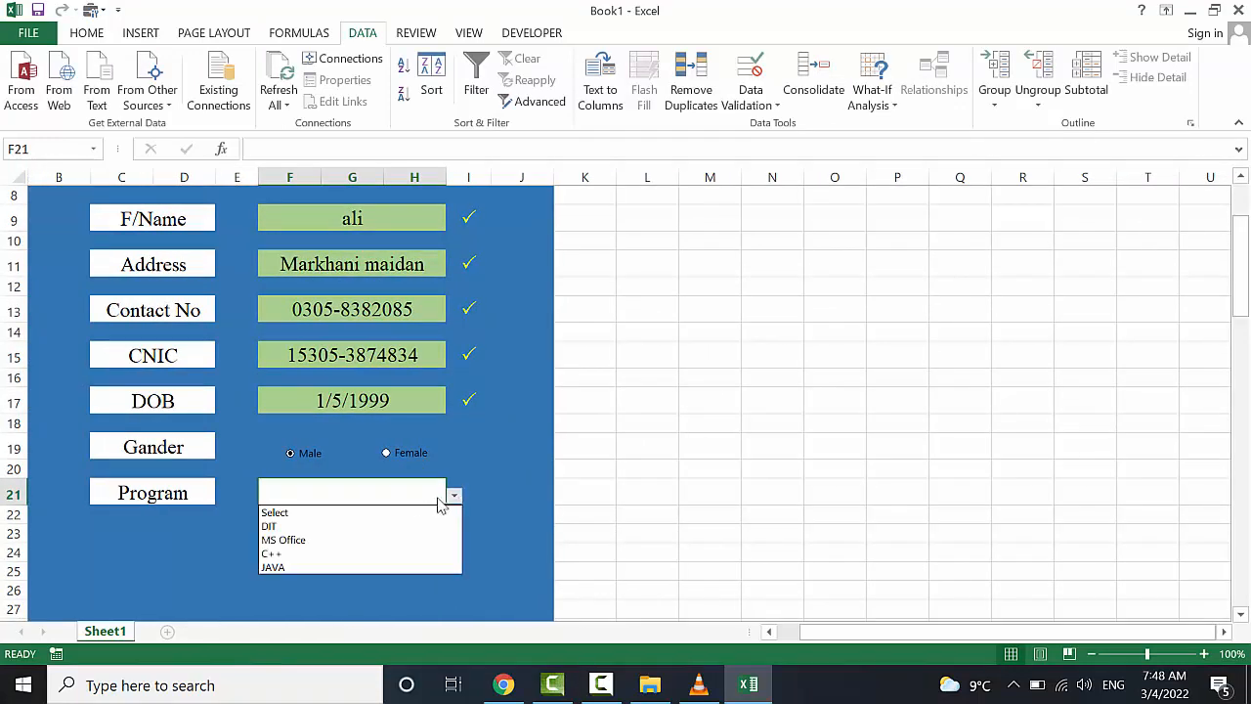
{"action": "left_click", "coordinate": [327, 516]}
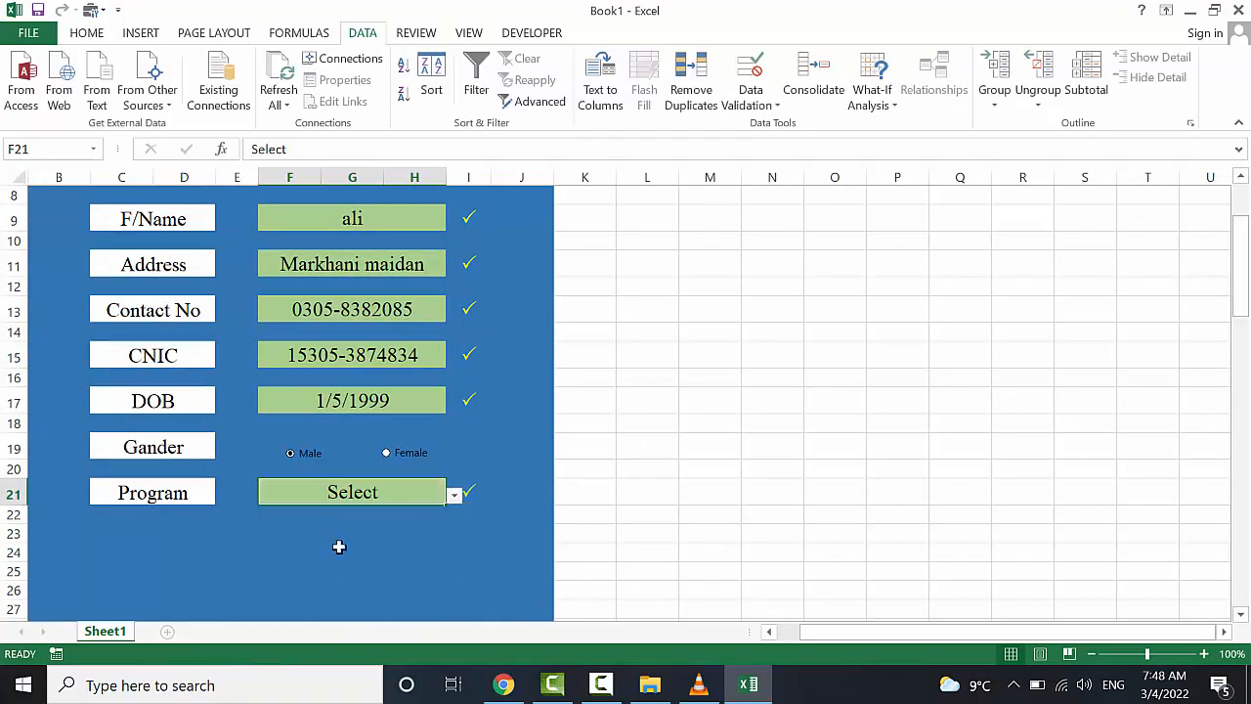
{"action": "left_click", "coordinate": [347, 553]}
{"action": "left_click", "coordinate": [414, 486]}
{"action": "left_click", "coordinate": [454, 497]}
{"action": "left_click", "coordinate": [369, 526]}
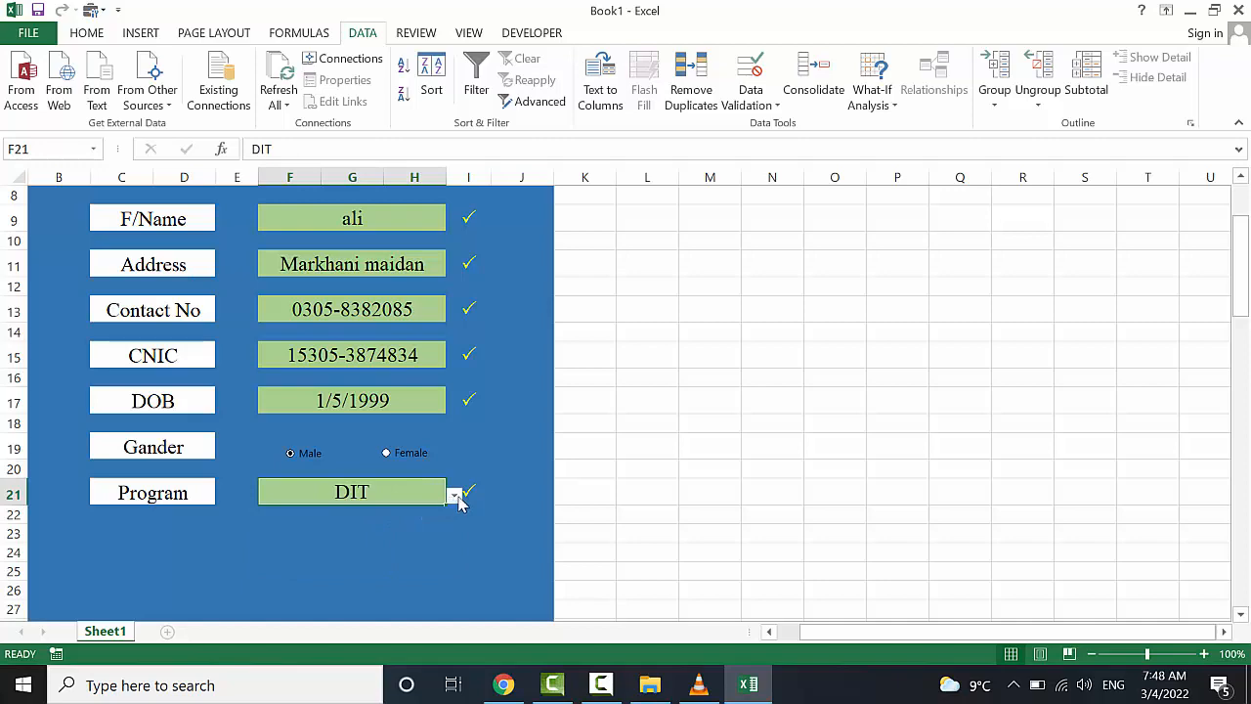
{"action": "left_click", "coordinate": [453, 497]}
{"action": "left_click", "coordinate": [386, 512]}
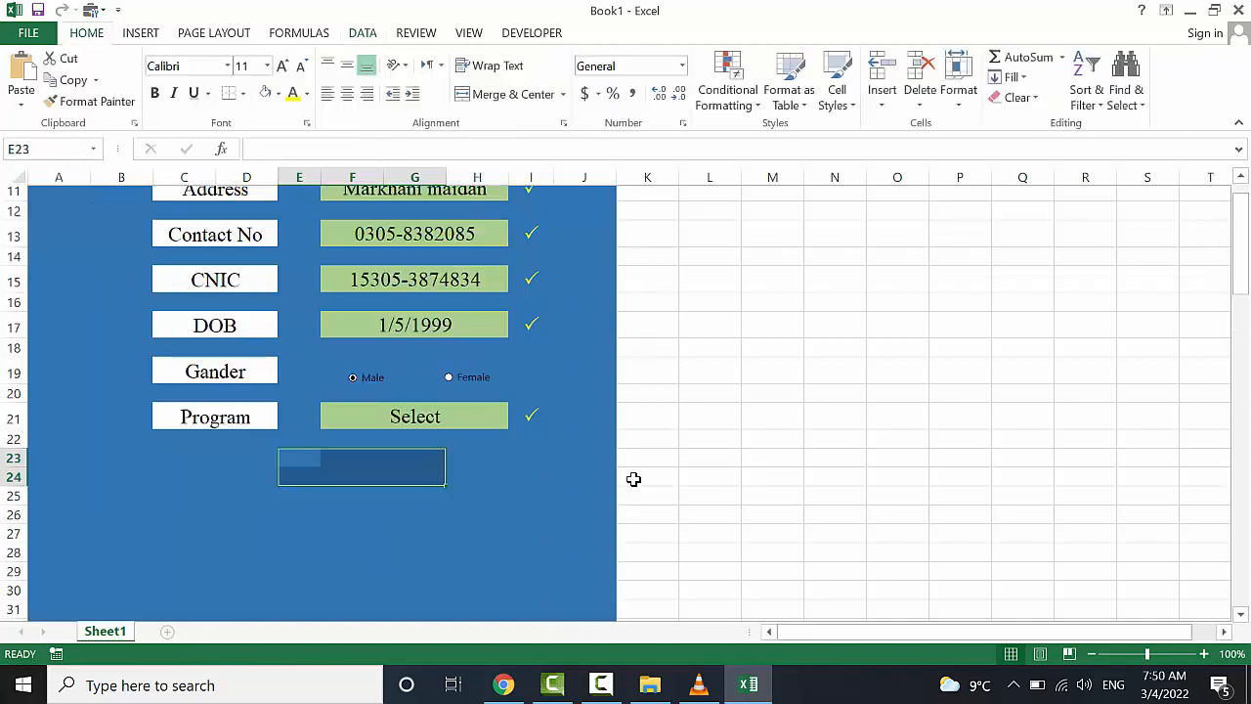
Left-align the form labels in C7:D21, Name through Program
{"action": "scroll", "coordinate": [635, 480], "scroll_direction": "up", "scroll_amount": 1}
{"action": "left_click", "coordinate": [457, 504]}
{"action": "left_click_drag", "start_coordinate": [283, 496], "coordinate": [375, 526]}
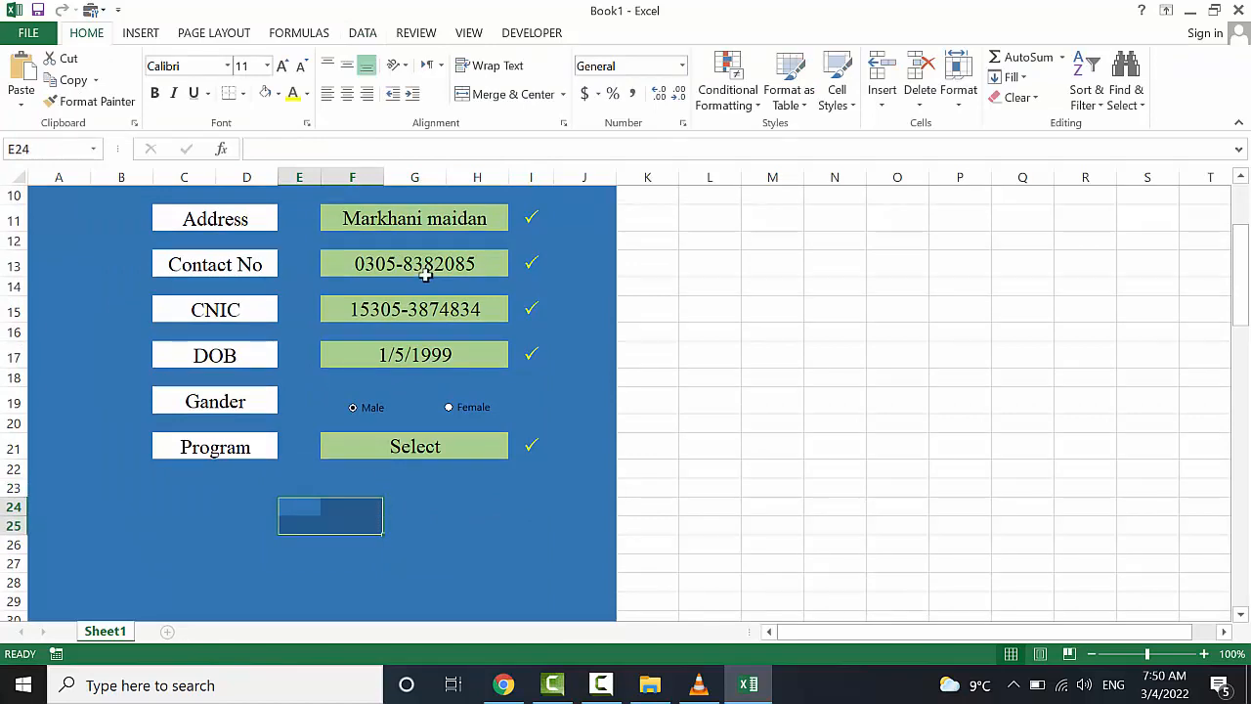
{"action": "scroll", "coordinate": [430, 276], "scroll_direction": "up", "scroll_amount": 2}
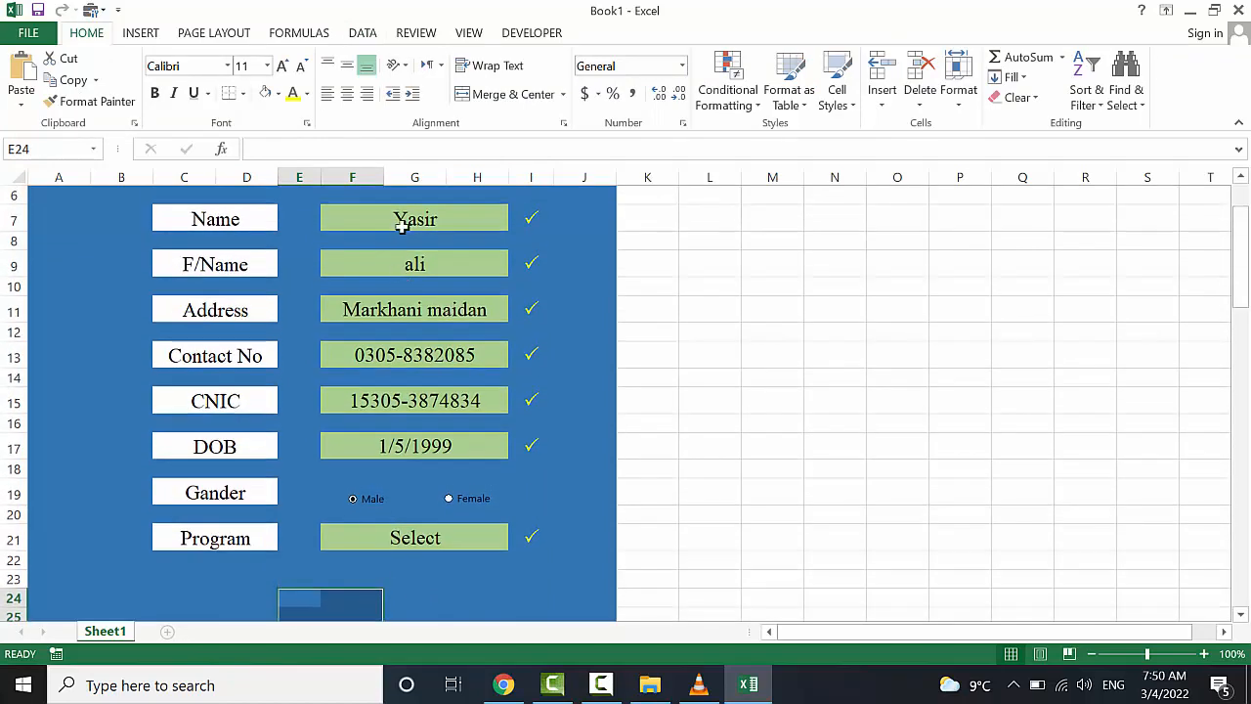
{"action": "scroll", "coordinate": [469, 358], "scroll_direction": "up", "scroll_amount": 2}
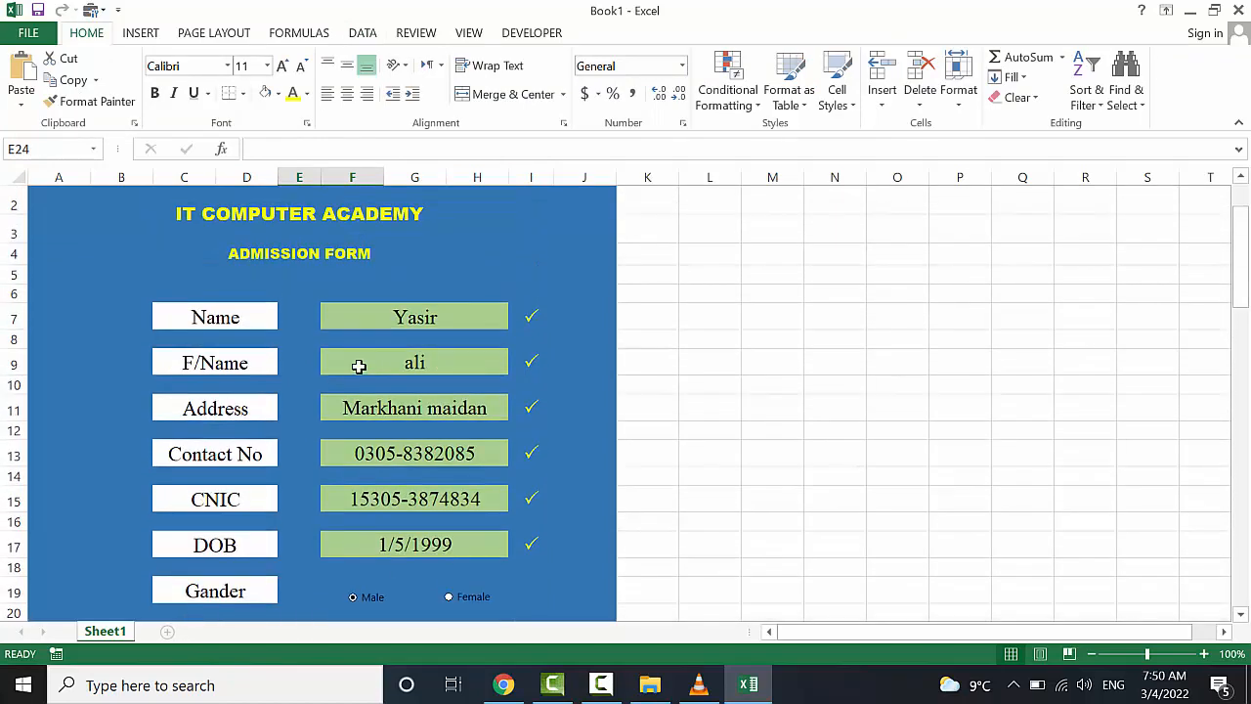
{"action": "left_click_drag", "start_coordinate": [234, 306], "coordinate": [235, 491]}
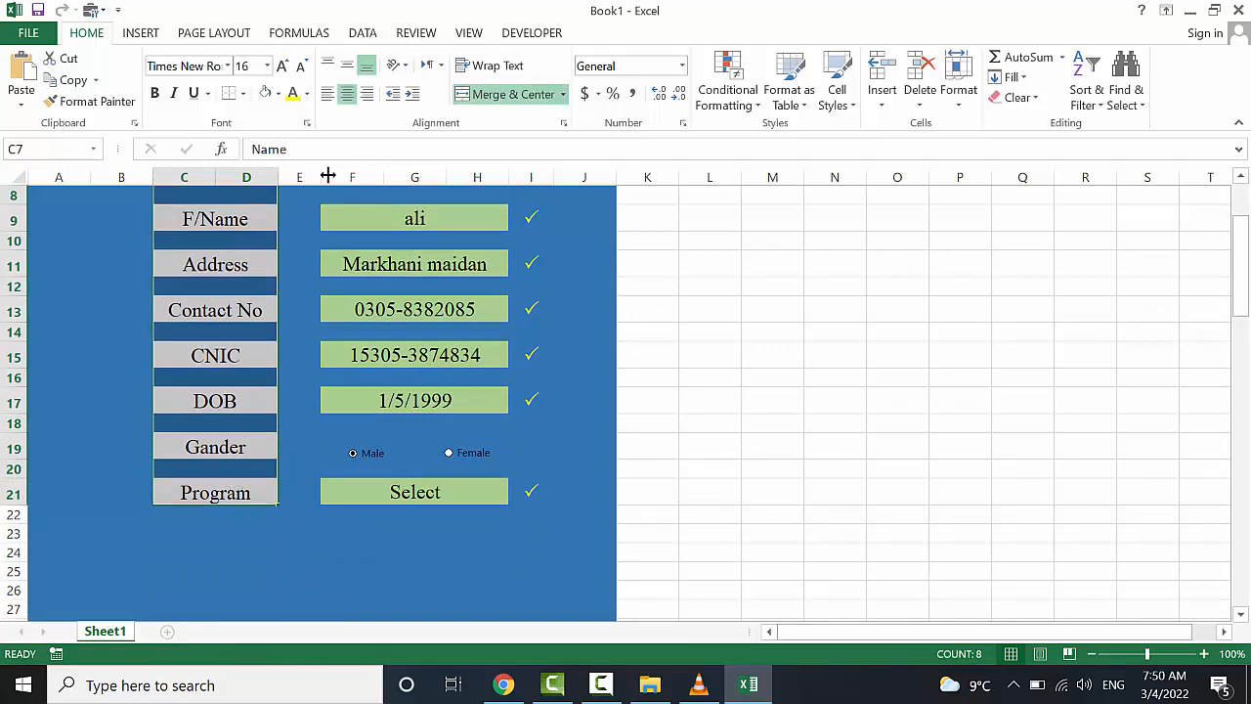
{"action": "left_click", "coordinate": [328, 94]}
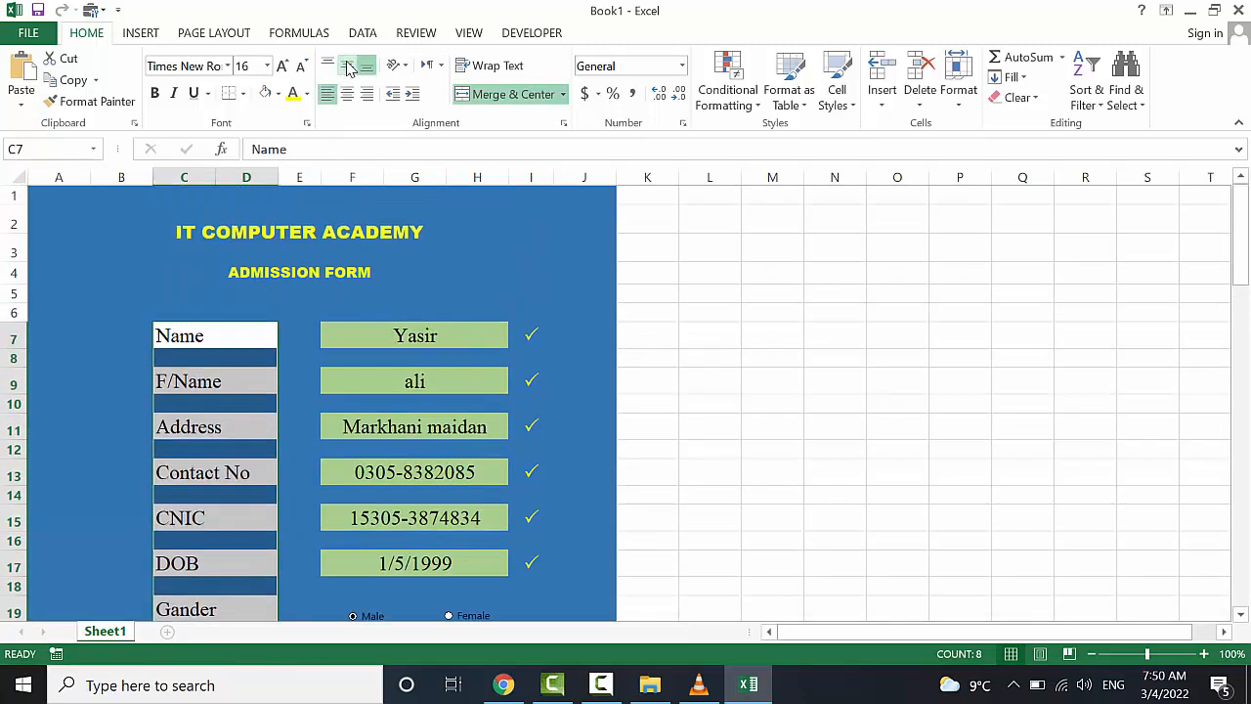
{"action": "left_click", "coordinate": [530, 271]}
Scroll over the form and pick cells just below it
{"action": "scroll", "coordinate": [400, 449], "scroll_direction": "down", "scroll_amount": 2}
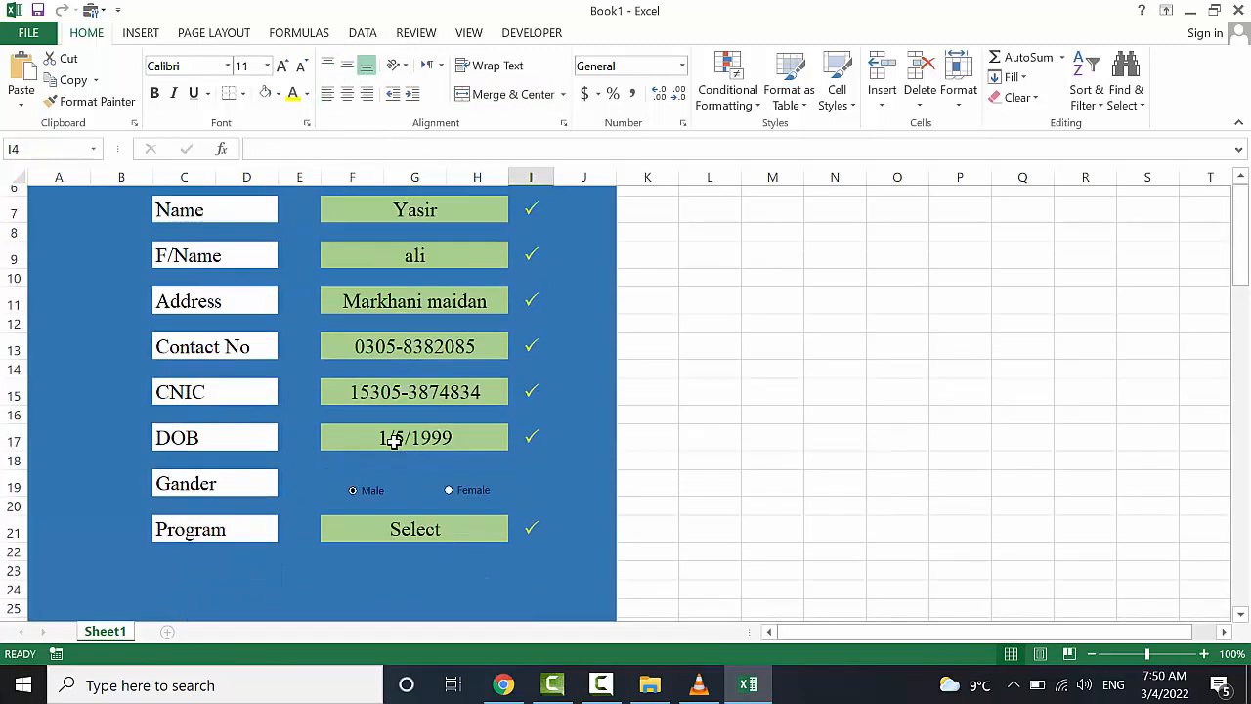
{"action": "scroll", "coordinate": [394, 445], "scroll_direction": "up", "scroll_amount": 1}
{"action": "scroll", "coordinate": [391, 439], "scroll_direction": "down", "scroll_amount": 1}
{"action": "scroll", "coordinate": [675, 427], "scroll_direction": "down", "scroll_amount": 1}
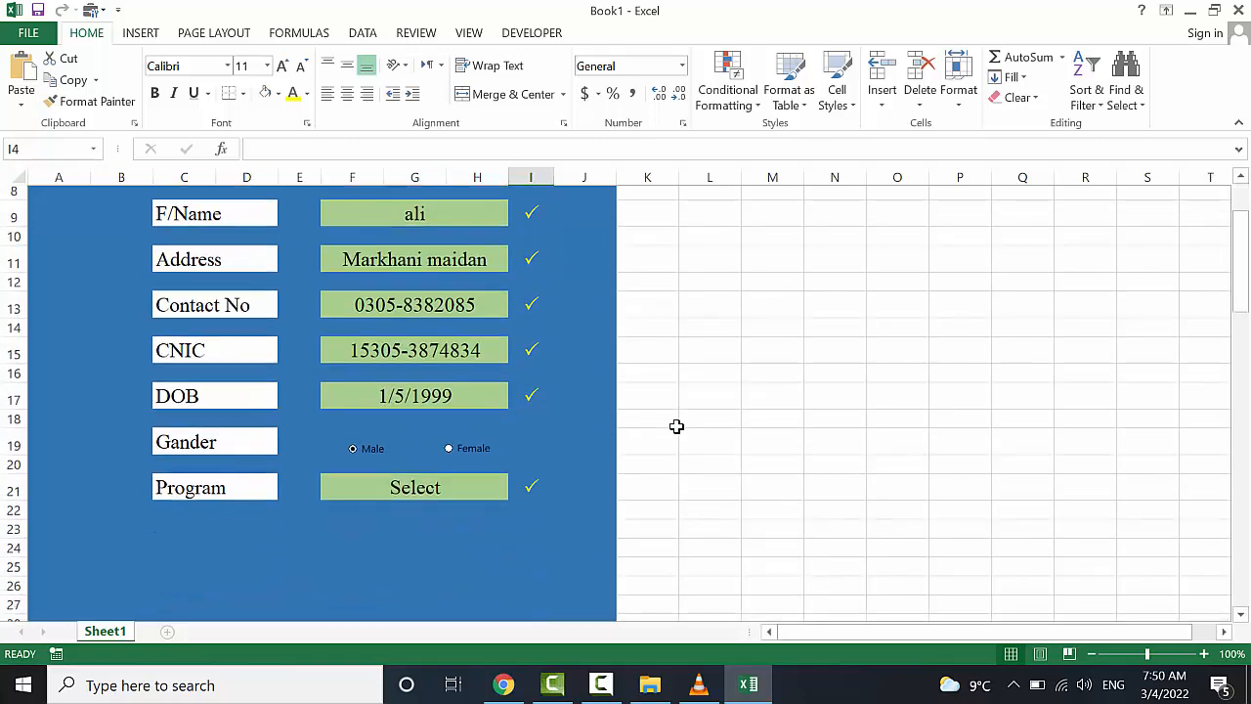
{"action": "scroll", "coordinate": [555, 500], "scroll_direction": "down", "scroll_amount": 1}
{"action": "scroll", "coordinate": [555, 500], "scroll_direction": "up", "scroll_amount": 3}
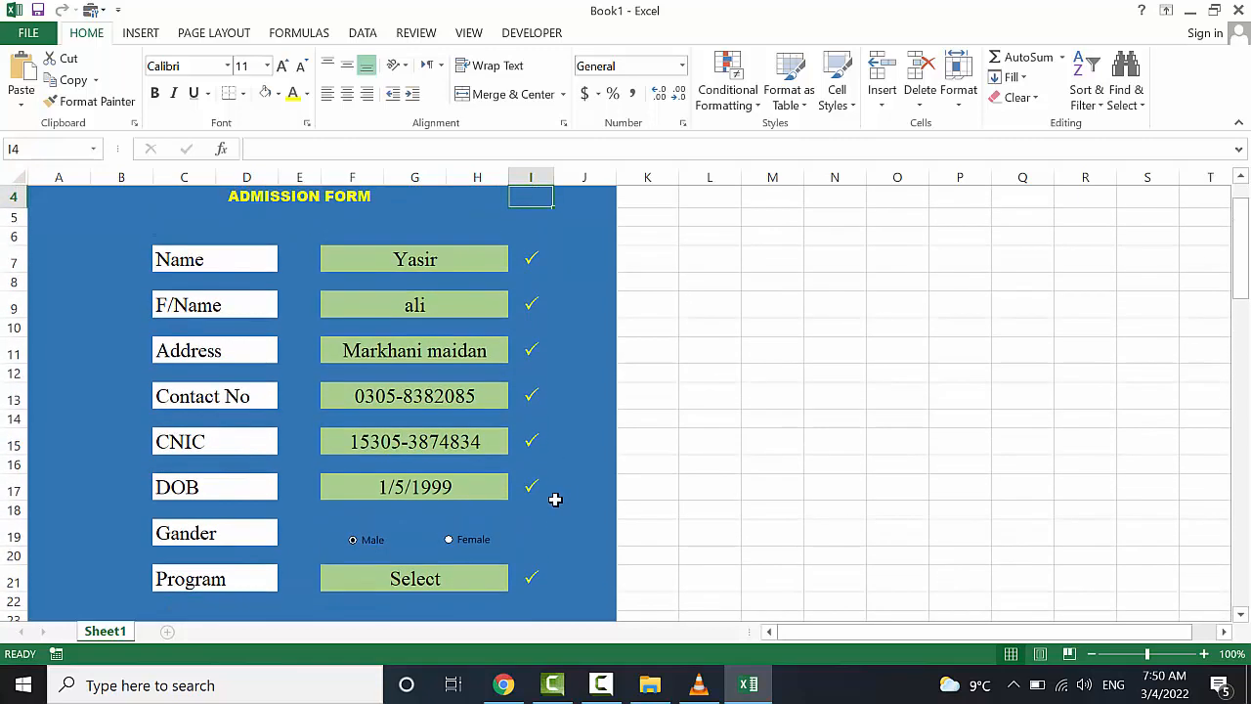
{"action": "scroll", "coordinate": [555, 499], "scroll_direction": "down", "scroll_amount": 2}
{"action": "scroll", "coordinate": [555, 499], "scroll_direction": "up", "scroll_amount": 3}
{"action": "scroll", "coordinate": [555, 499], "scroll_direction": "down", "scroll_amount": 3}
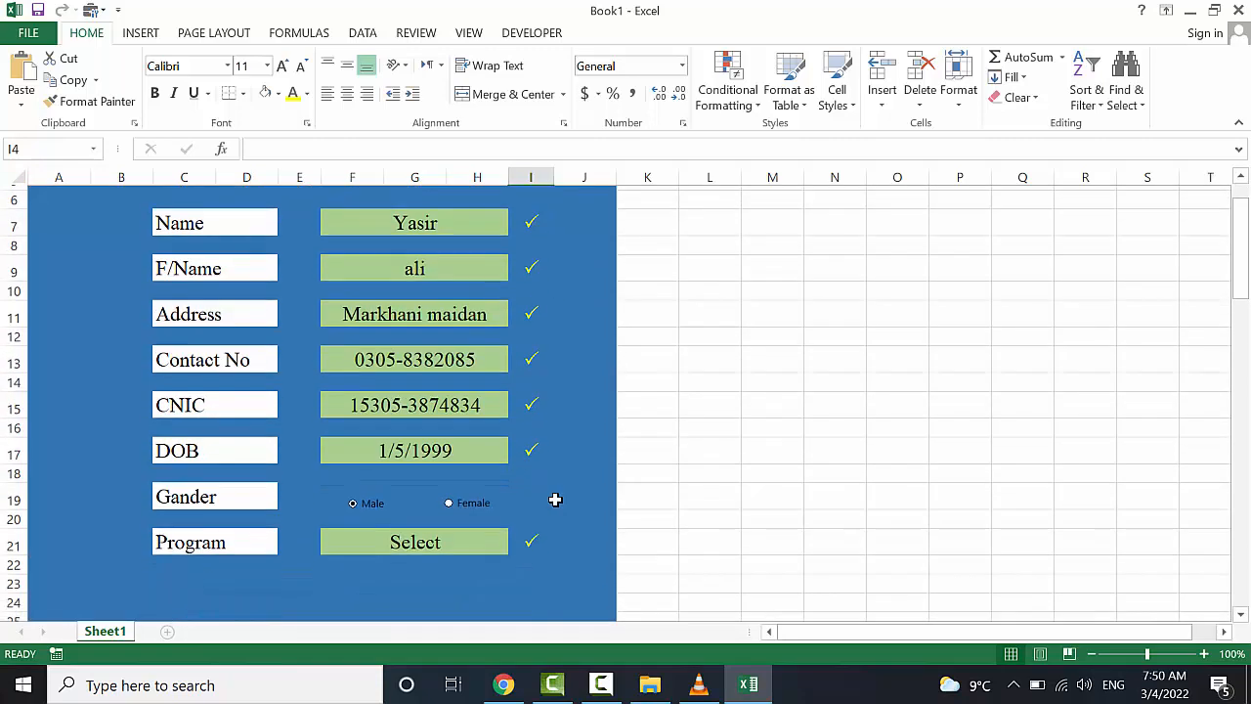
{"action": "scroll", "coordinate": [420, 529], "scroll_direction": "down", "scroll_amount": 2}
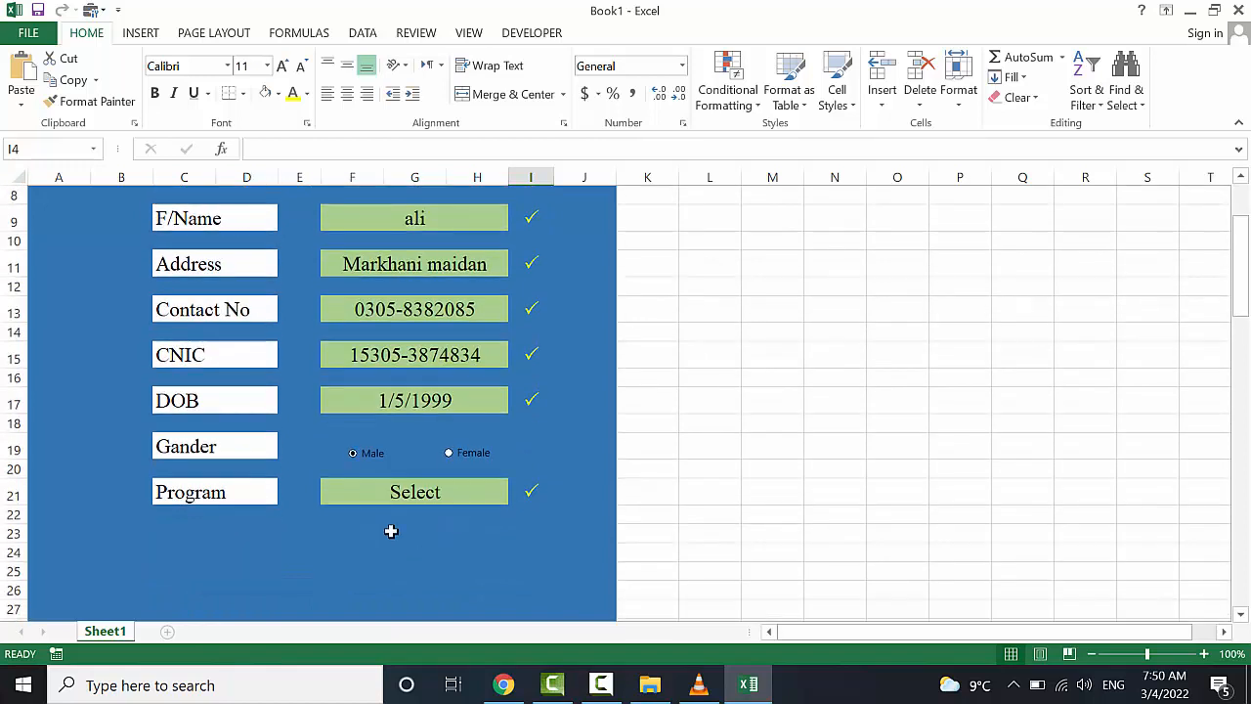
{"action": "left_click", "coordinate": [268, 505]}
{"action": "left_click", "coordinate": [304, 524]}
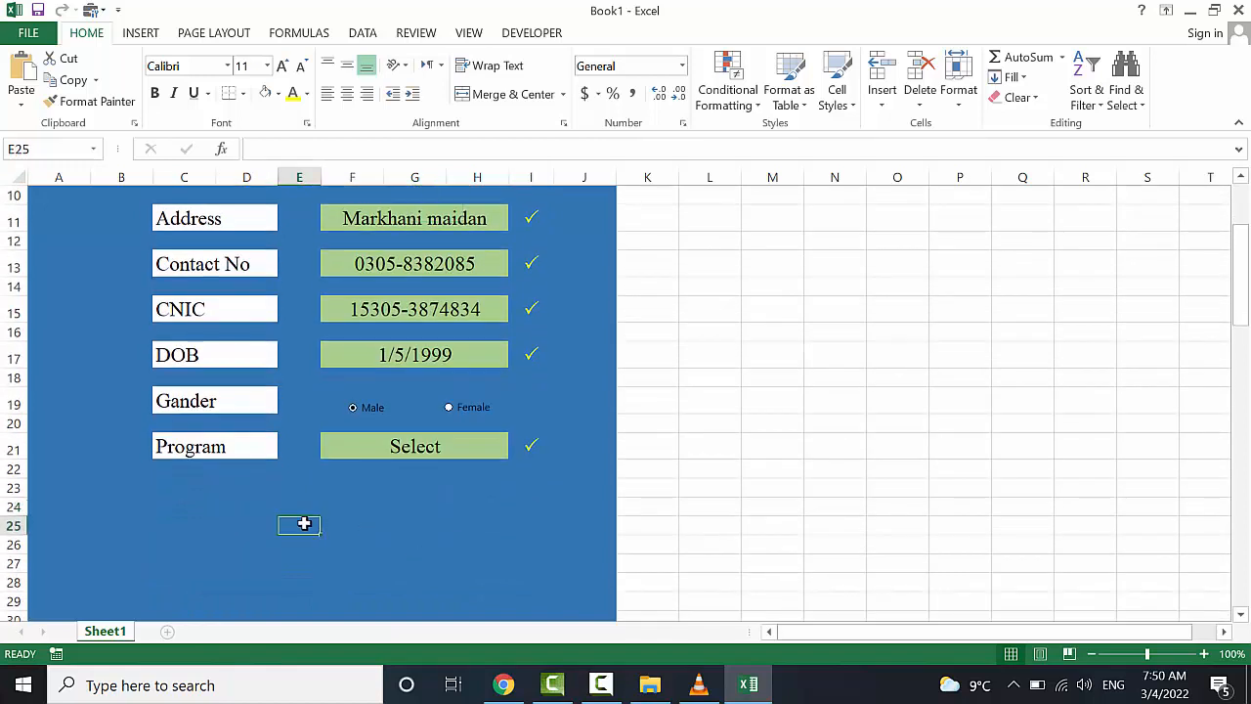
Merge D24:F25 into one cell reading Submit, centred vertically
{"action": "left_click_drag", "start_coordinate": [274, 512], "coordinate": [332, 521]}
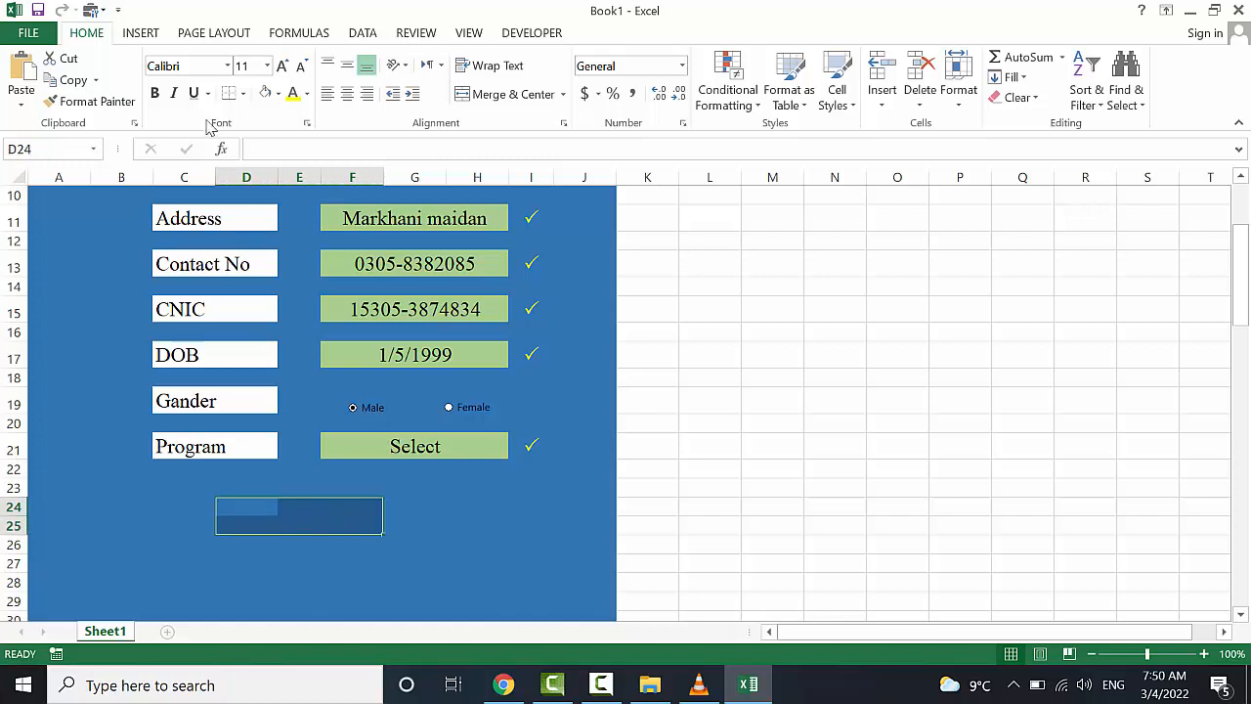
{"action": "left_click", "coordinate": [483, 93]}
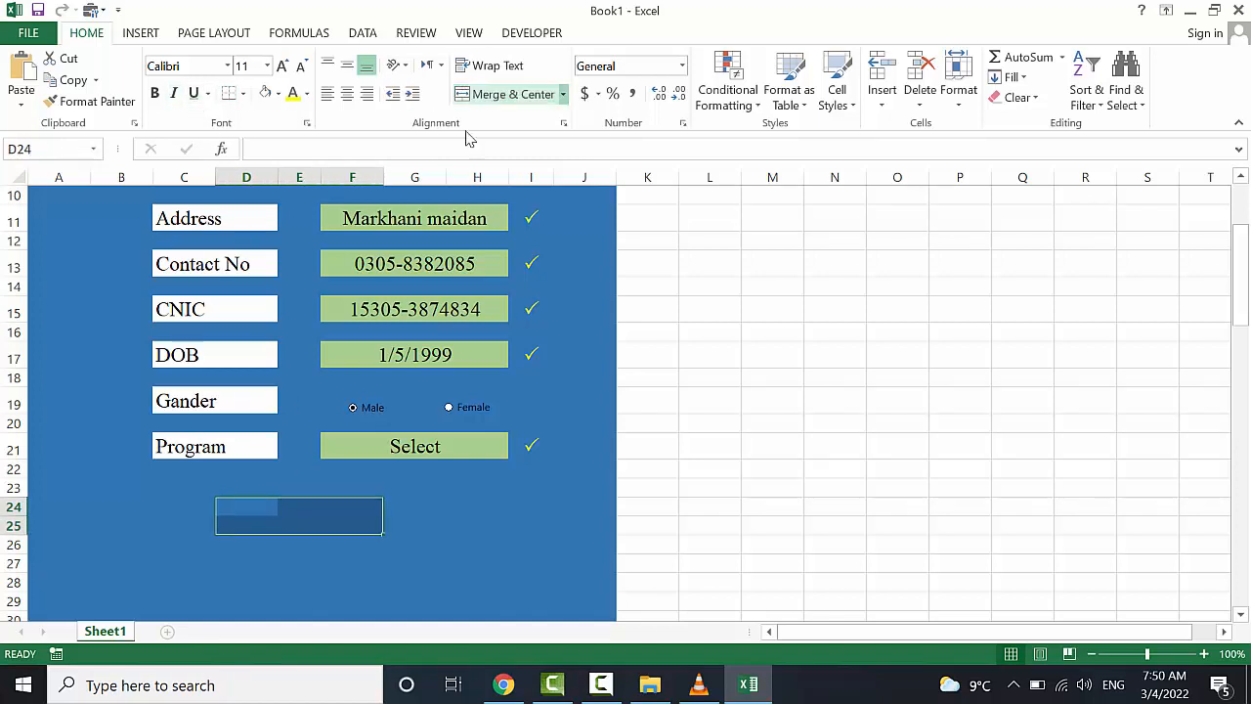
{"action": "type", "text": "submit"}
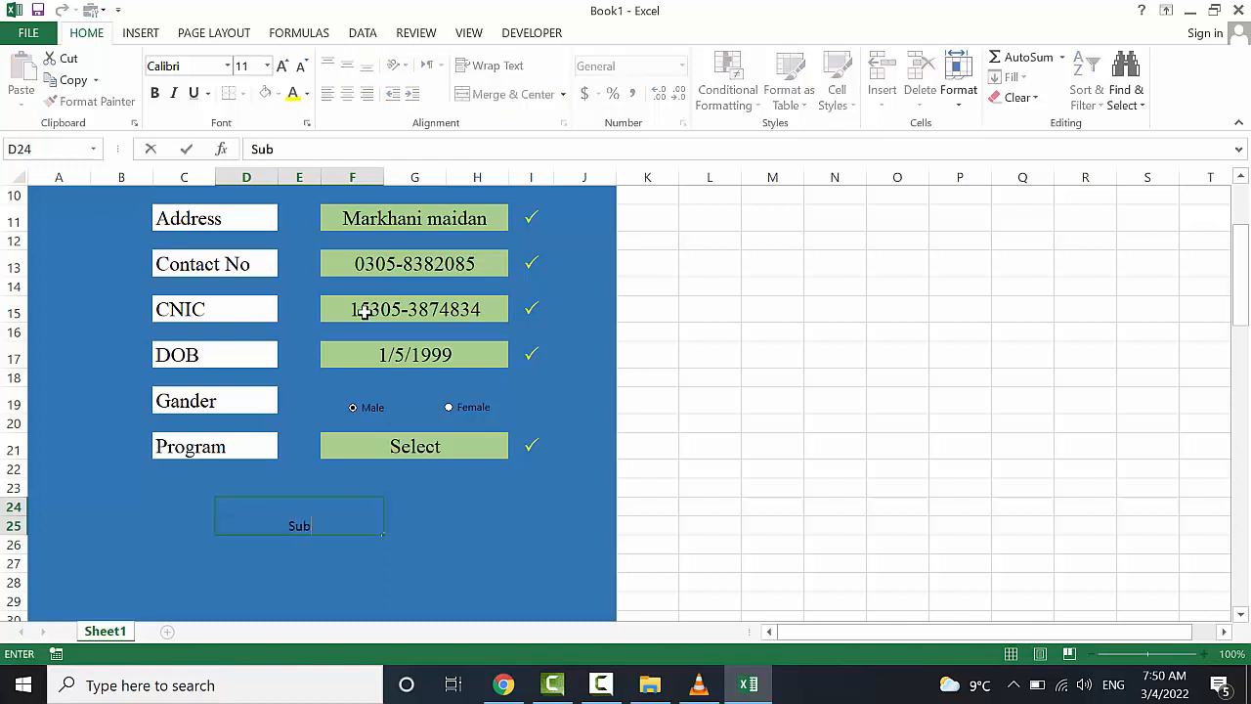
{"action": "left_click", "coordinate": [452, 521]}
{"action": "left_click", "coordinate": [307, 524]}
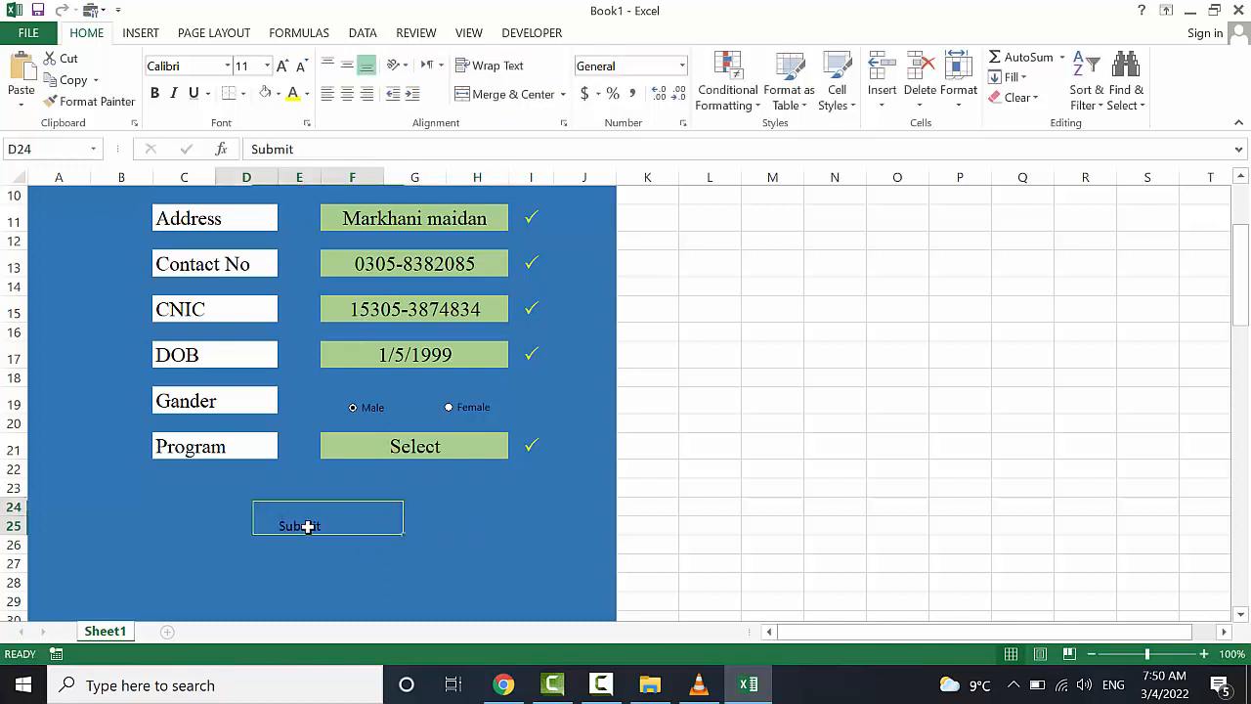
{"action": "left_click", "coordinate": [347, 66]}
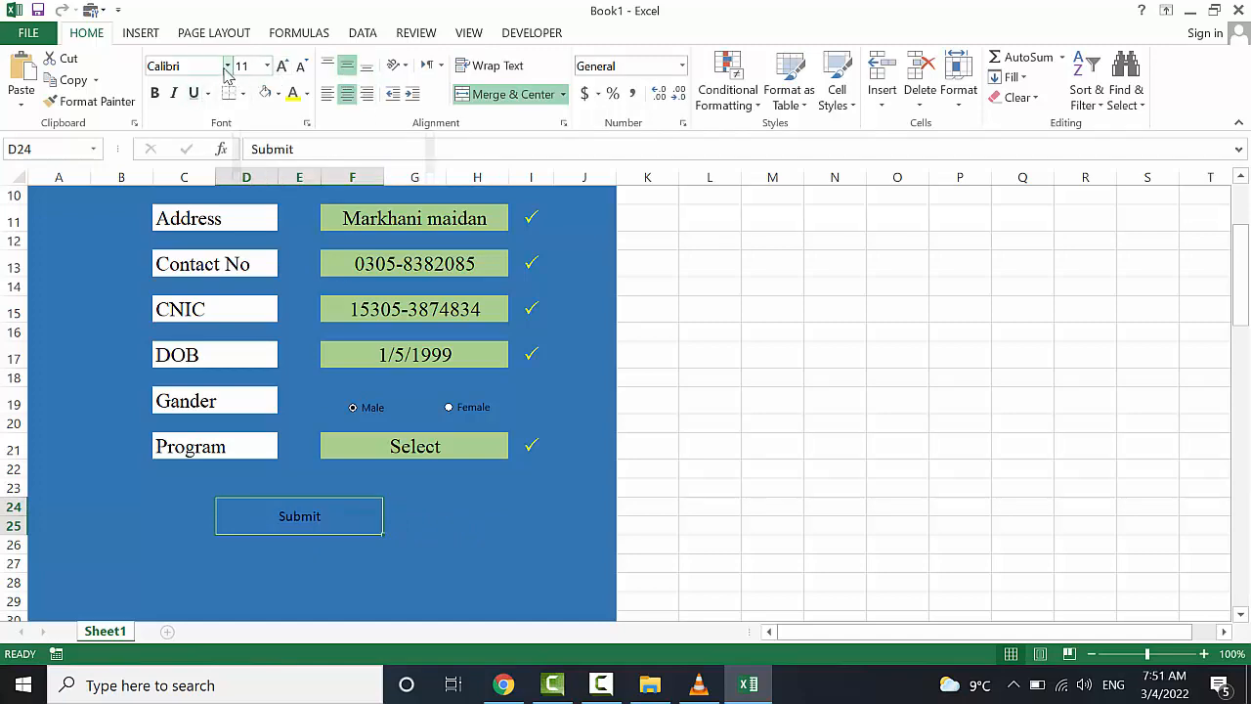
Style Submit in Arial Black with black text on a yellow fill
{"action": "left_click", "coordinate": [227, 67]}
{"action": "left_click", "coordinate": [232, 245]}
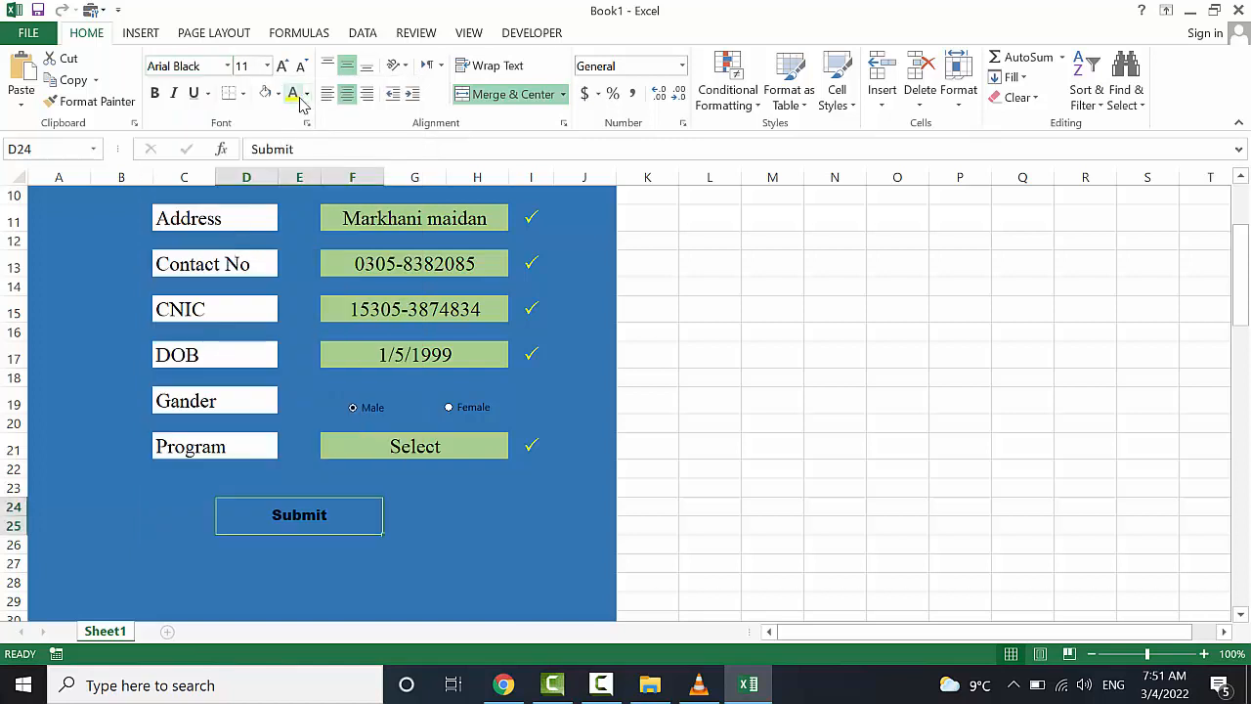
{"action": "left_click", "coordinate": [295, 96]}
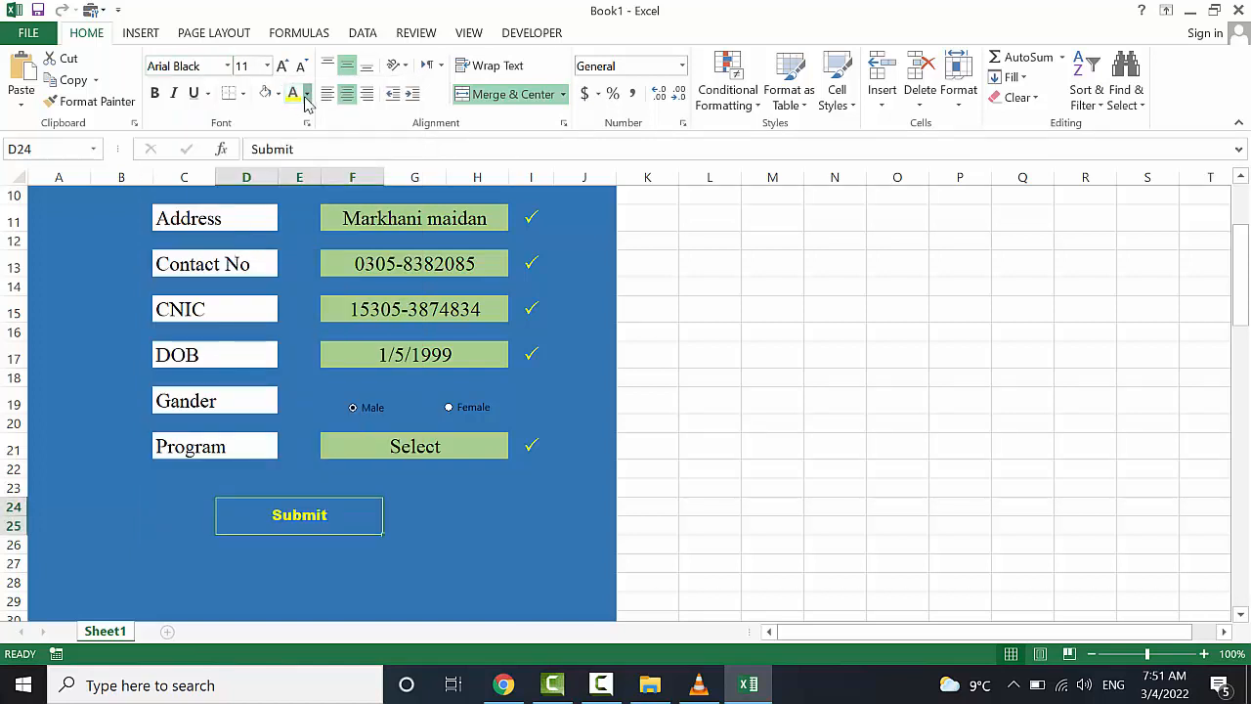
{"action": "left_click", "coordinate": [306, 95]}
{"action": "left_click", "coordinate": [306, 157]}
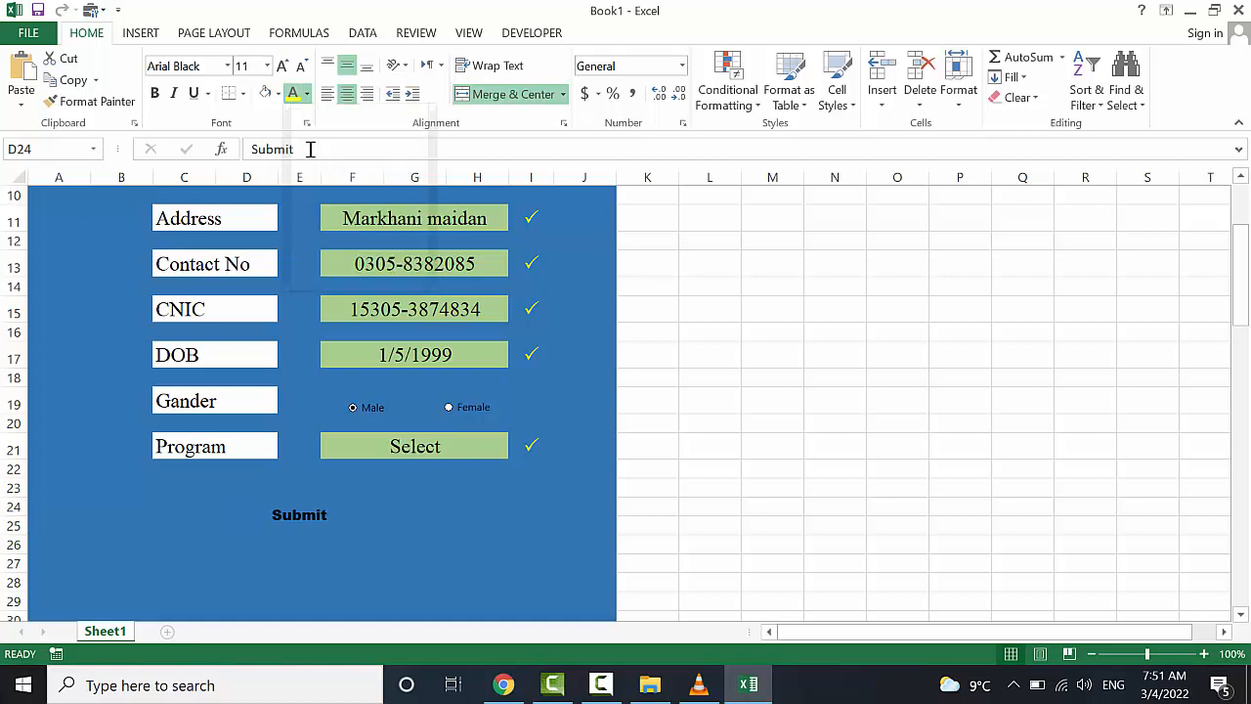
{"action": "left_click", "coordinate": [279, 94]}
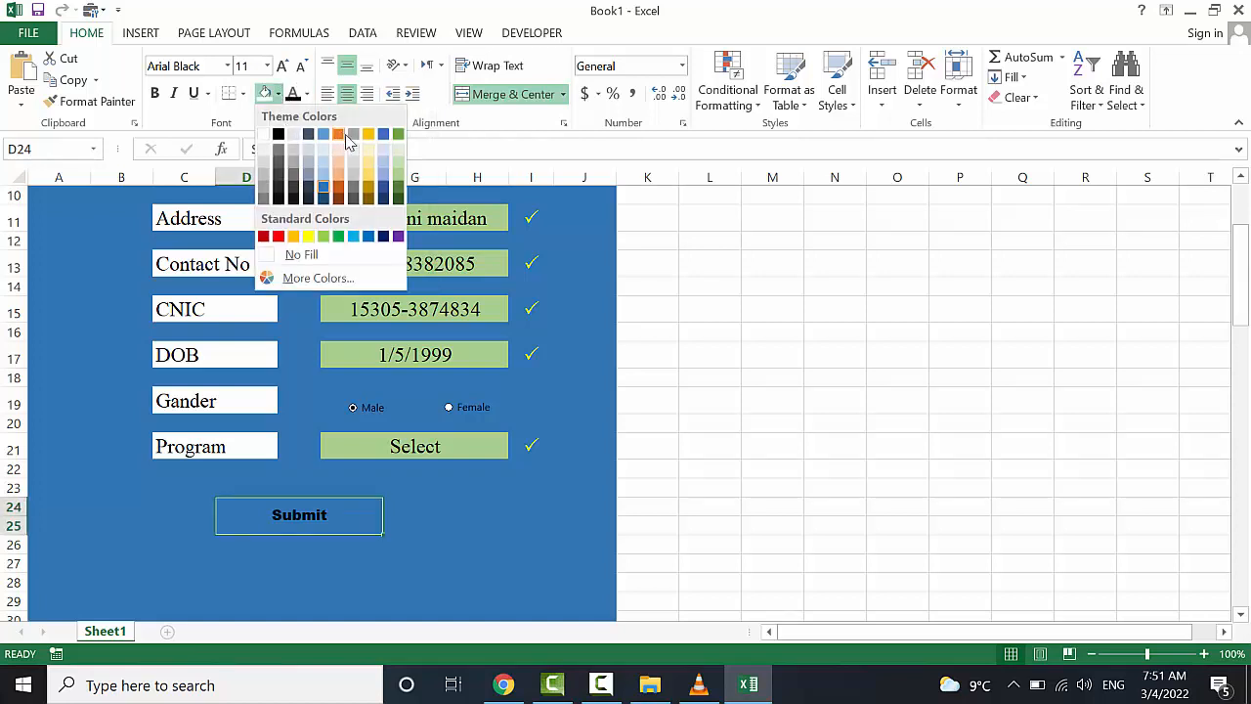
{"action": "left_click", "coordinate": [308, 236]}
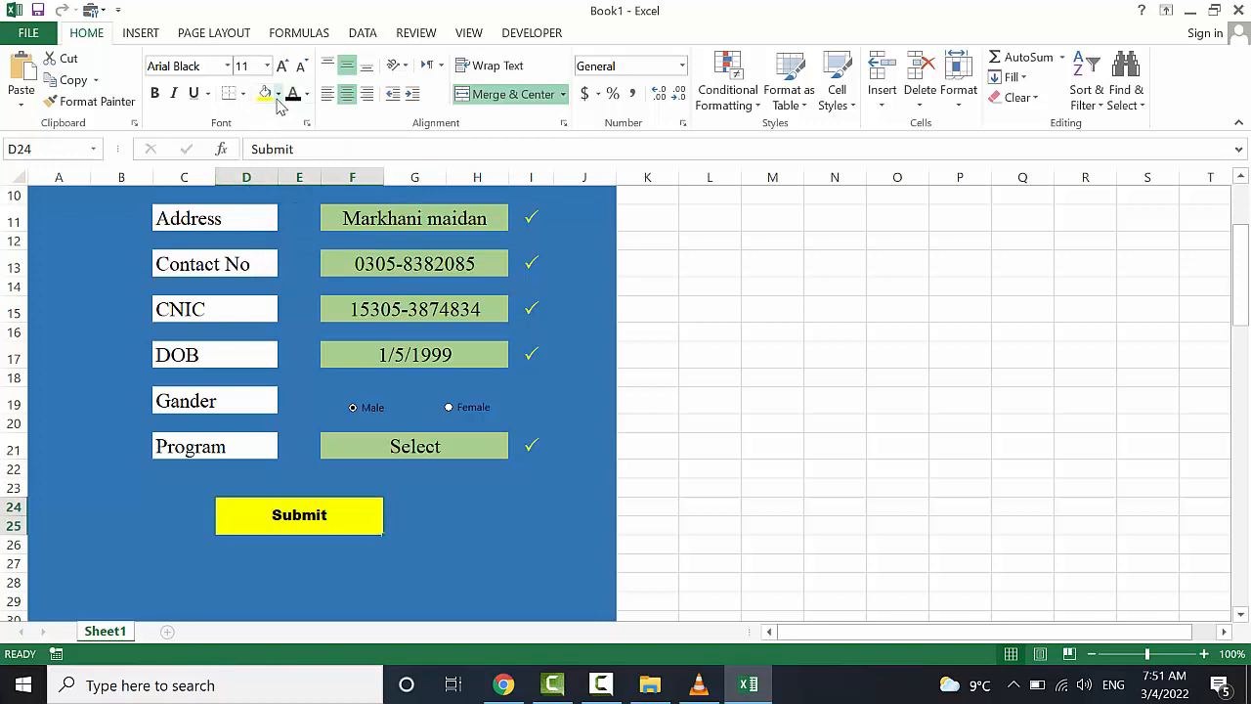
Enlarge the Submit text to 18 pt and review the finished button
{"action": "left_click", "coordinate": [281, 66]}
{"action": "left_click", "coordinate": [281, 66]}
{"action": "left_click", "coordinate": [281, 65]}
{"action": "left_click", "coordinate": [282, 66]}
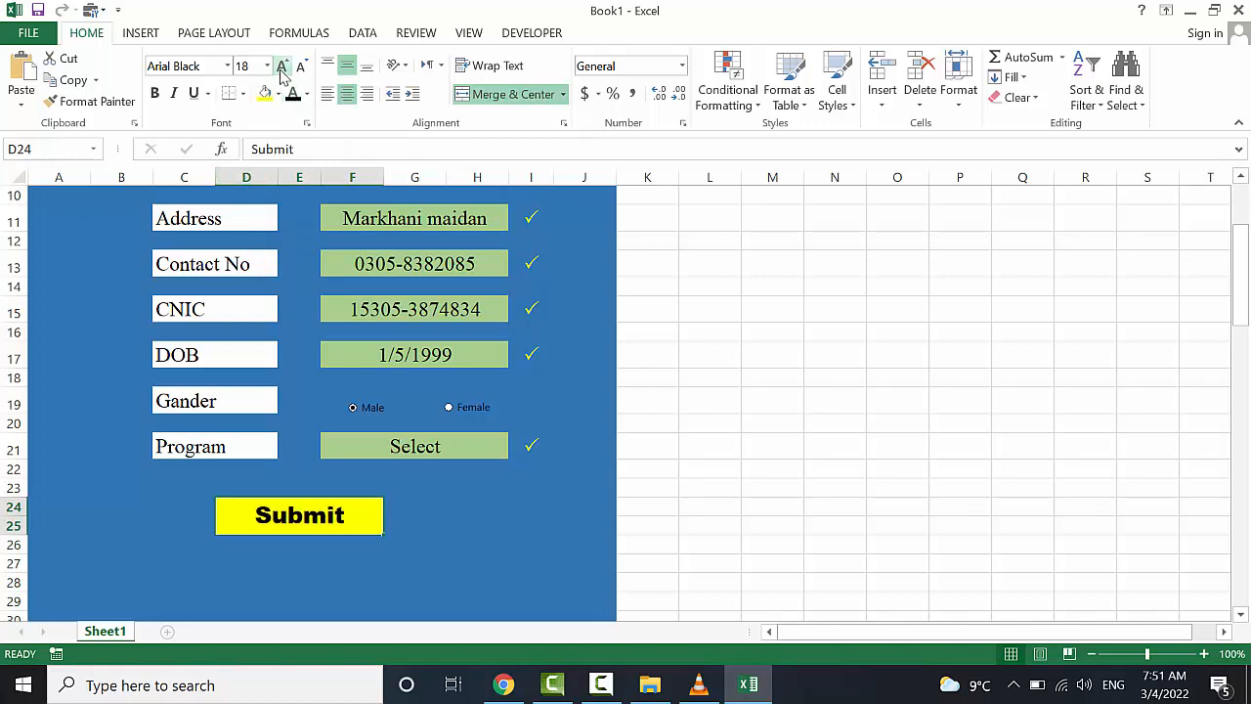
{"action": "left_click", "coordinate": [458, 520]}
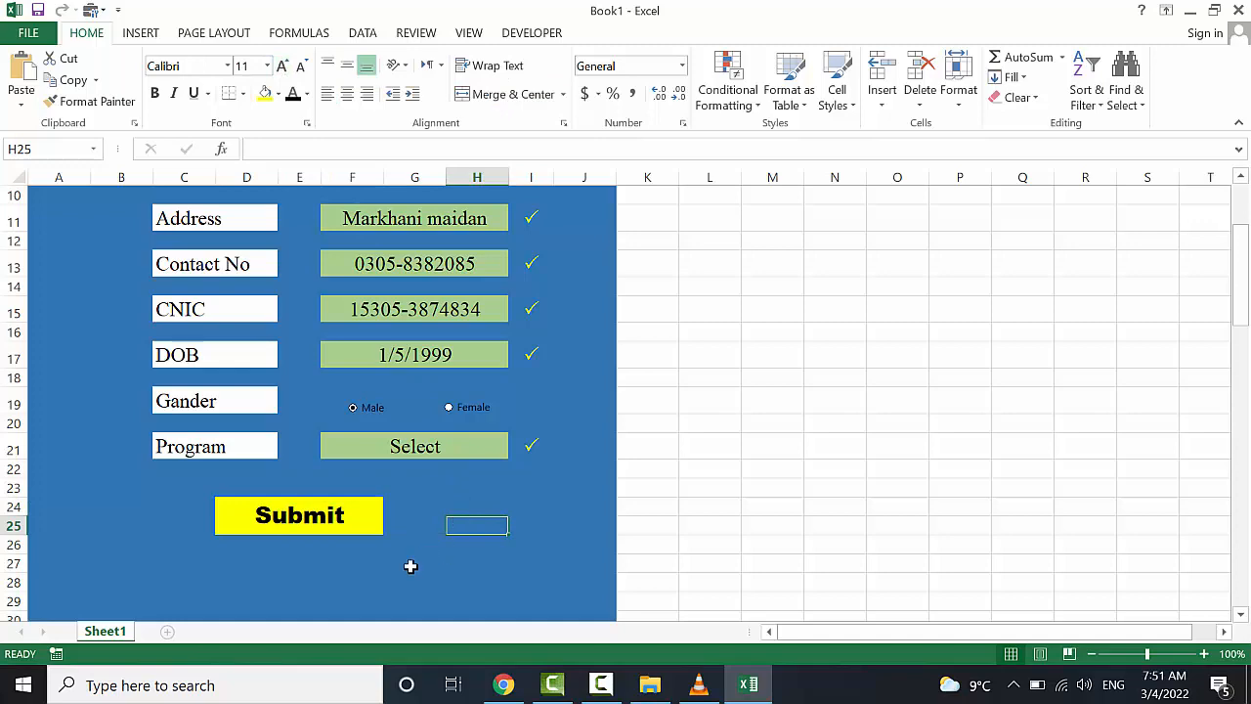
{"action": "scroll", "coordinate": [411, 566], "scroll_direction": "down", "scroll_amount": 1}
{"action": "scroll", "coordinate": [411, 566], "scroll_direction": "up", "scroll_amount": 1}
{"action": "scroll", "coordinate": [411, 566], "scroll_direction": "up", "scroll_amount": 1}
{"action": "scroll", "coordinate": [410, 566], "scroll_direction": "down", "scroll_amount": 1}
{"action": "scroll", "coordinate": [454, 540], "scroll_direction": "up", "scroll_amount": 1}
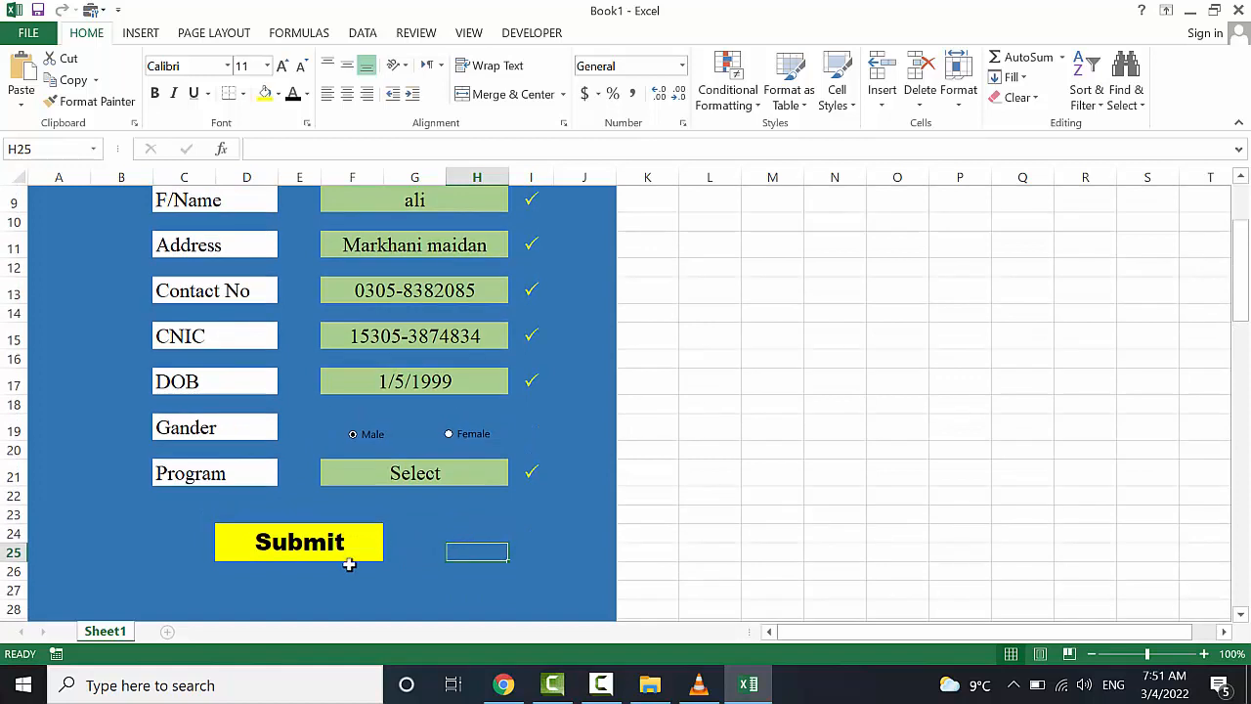
Rename Sheet1 to Form
{"action": "double_click", "coordinate": [117, 633]}
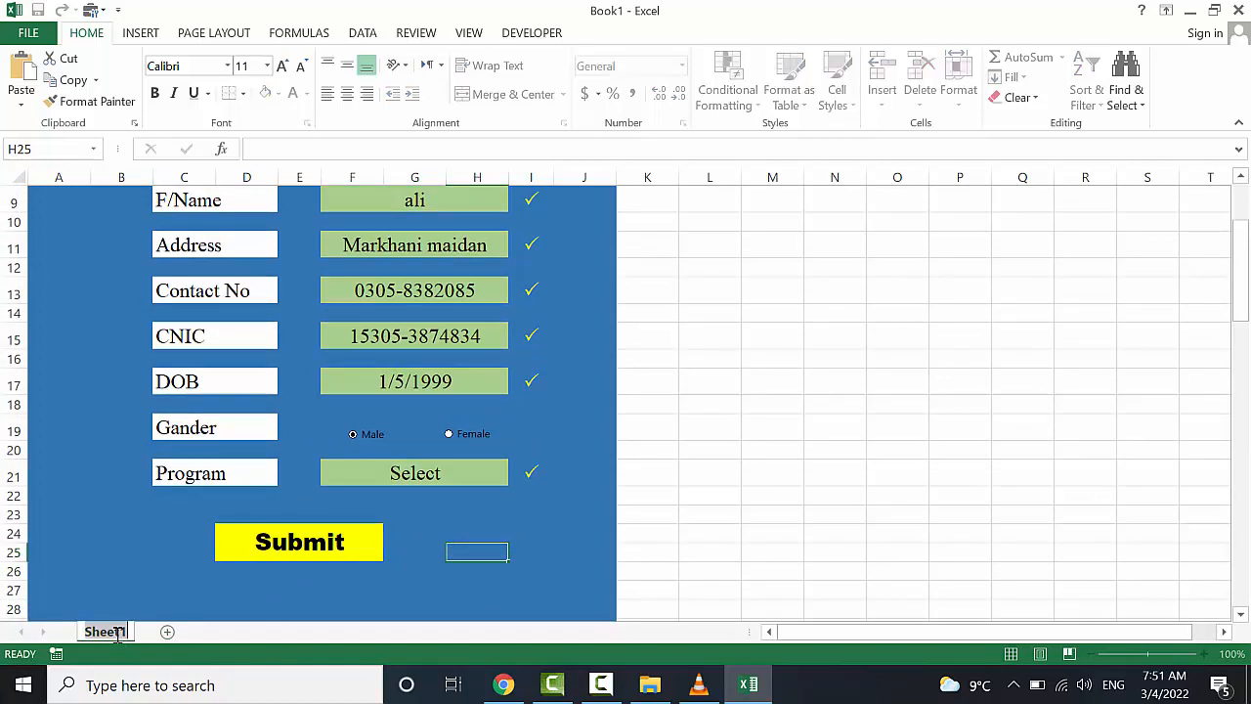
{"action": "type", "text": "Form"}
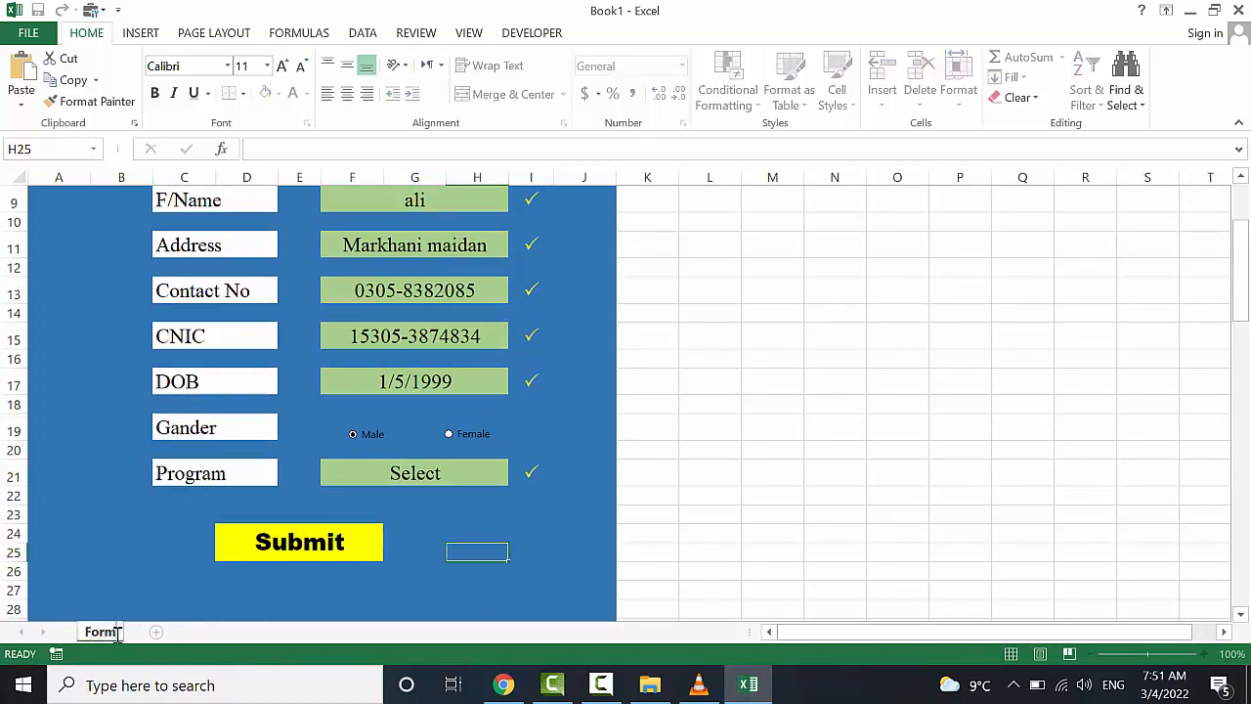
{"action": "key", "text": "Return"}
Add a database sheet, clear stray Da from its A1, add Sheet3, return to Form
{"action": "left_click", "coordinate": [158, 634]}
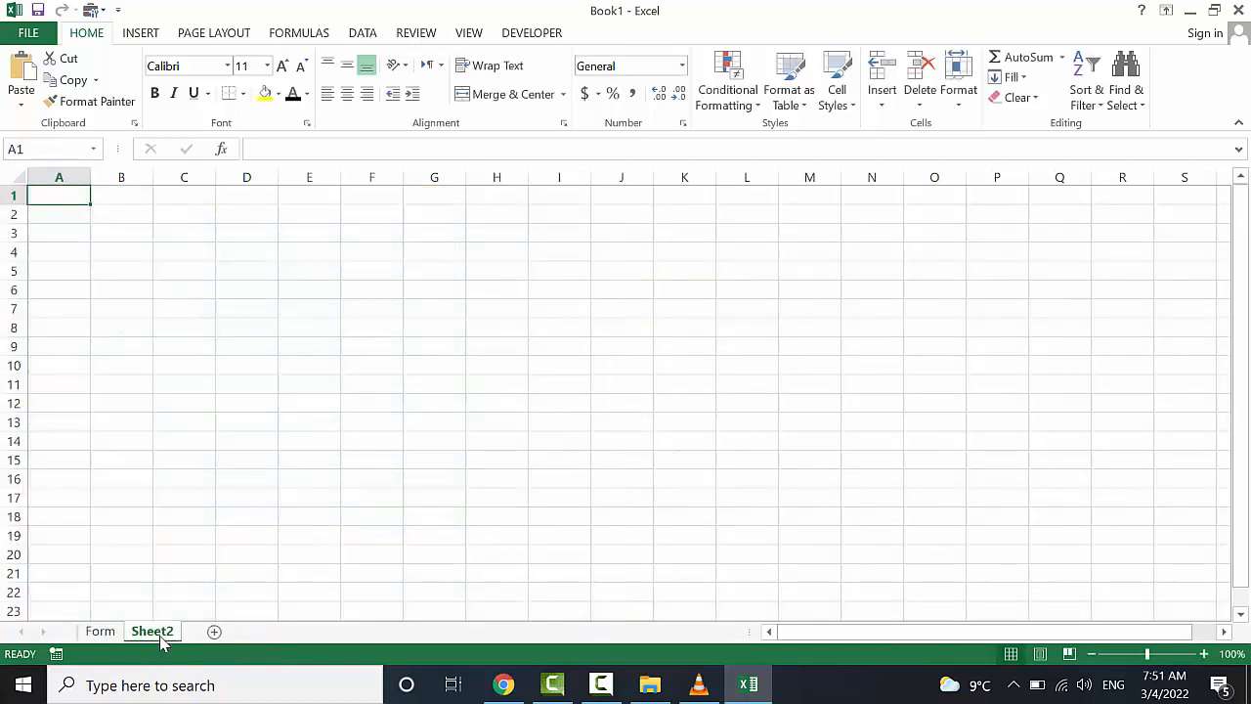
{"action": "type", "text": "Da"}
{"action": "left_click", "coordinate": [162, 635]}
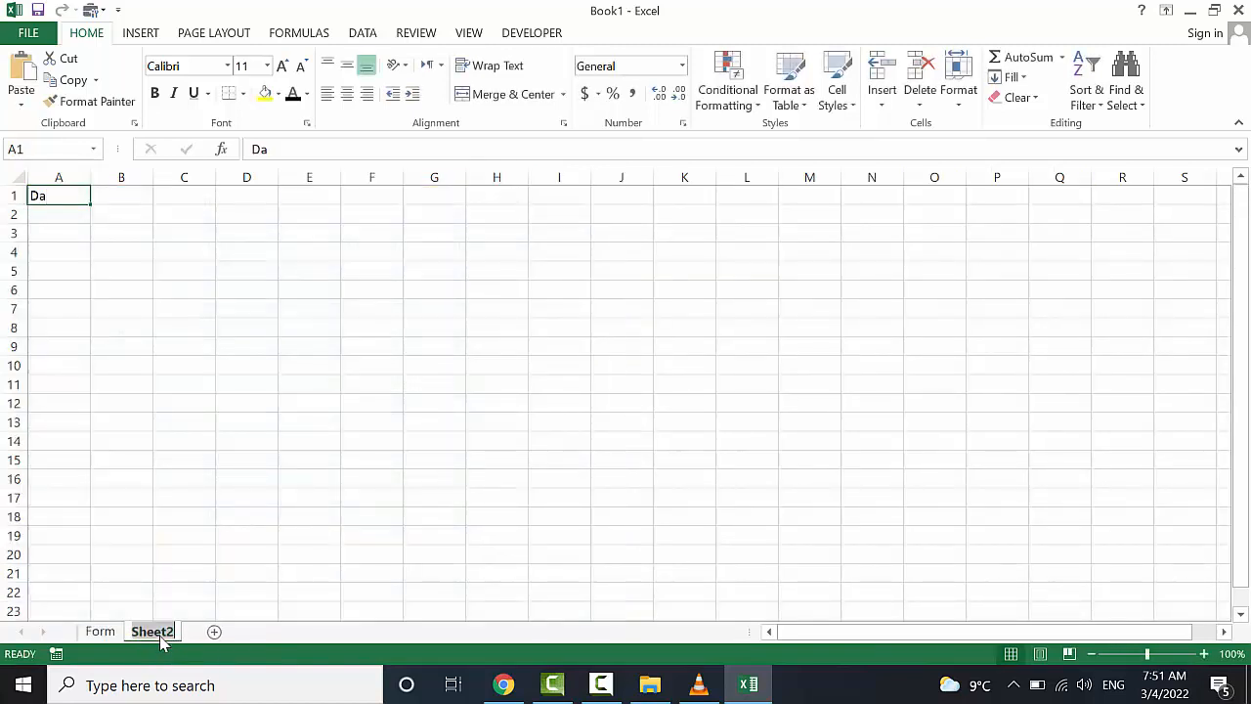
{"action": "type", "text": "data"}
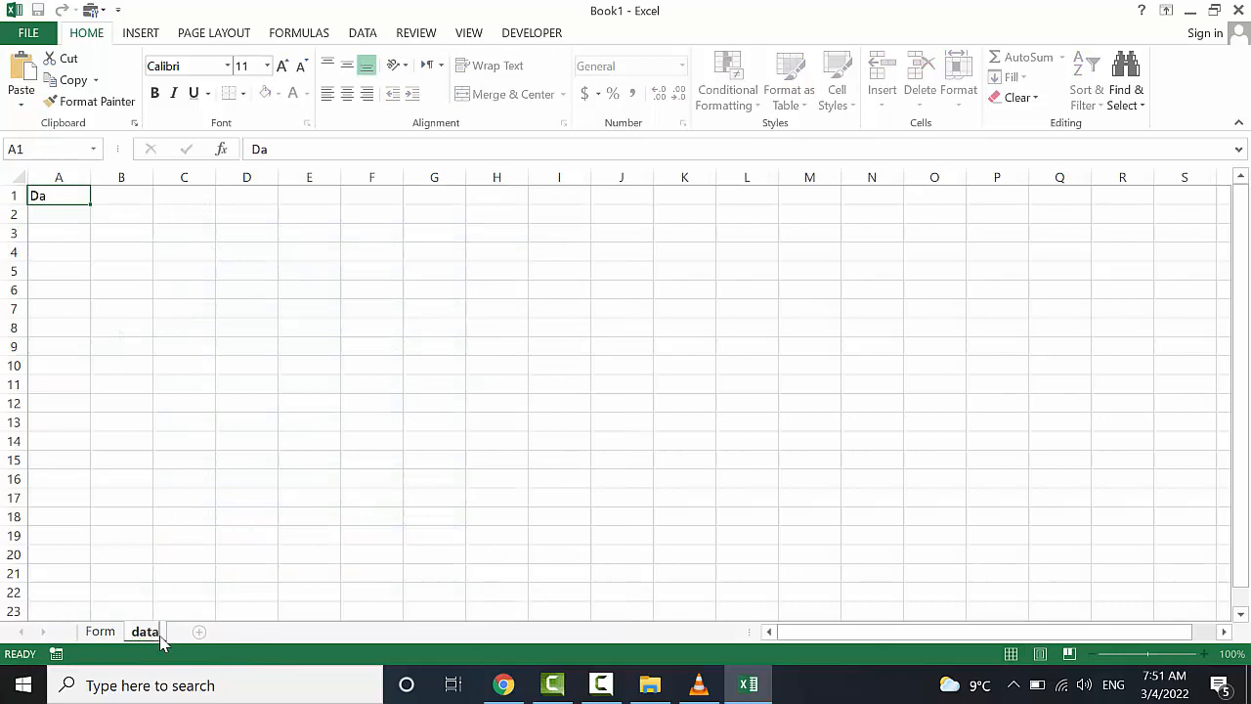
{"action": "type", "text": "base"}
{"action": "left_click", "coordinate": [70, 180]}
{"action": "left_click", "coordinate": [71, 195]}
{"action": "key", "text": "BackSpace"}
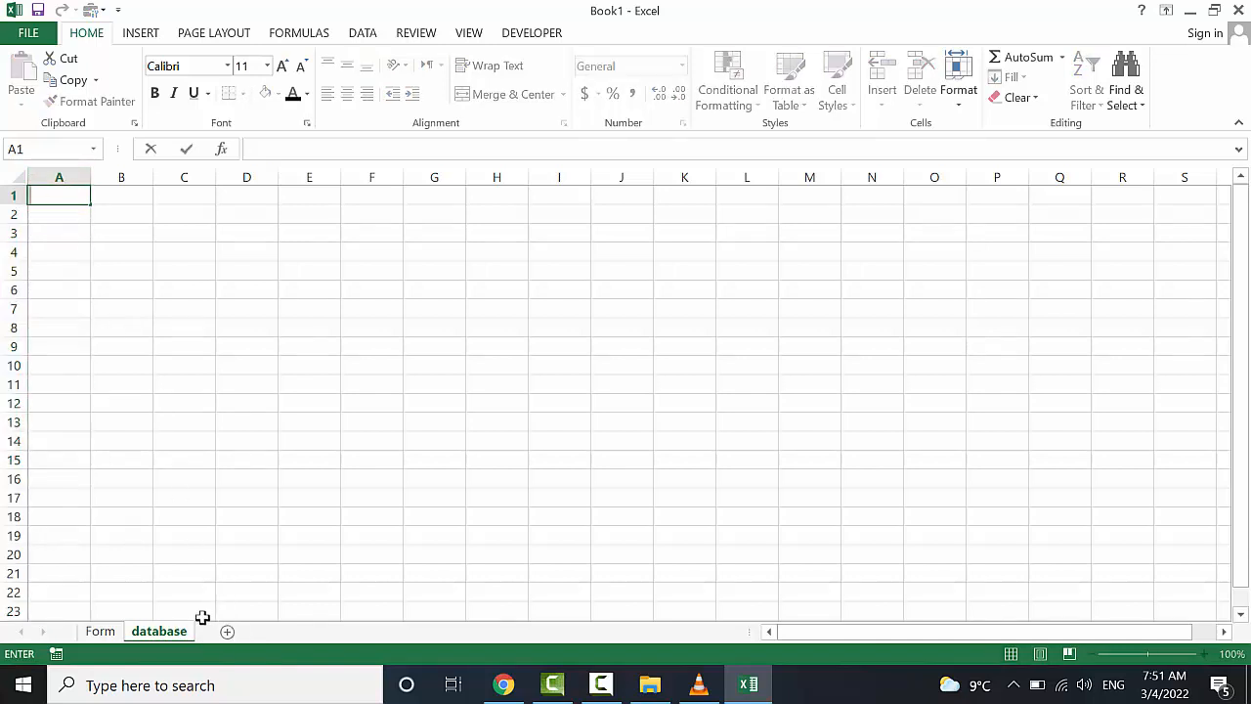
{"action": "left_click", "coordinate": [258, 495]}
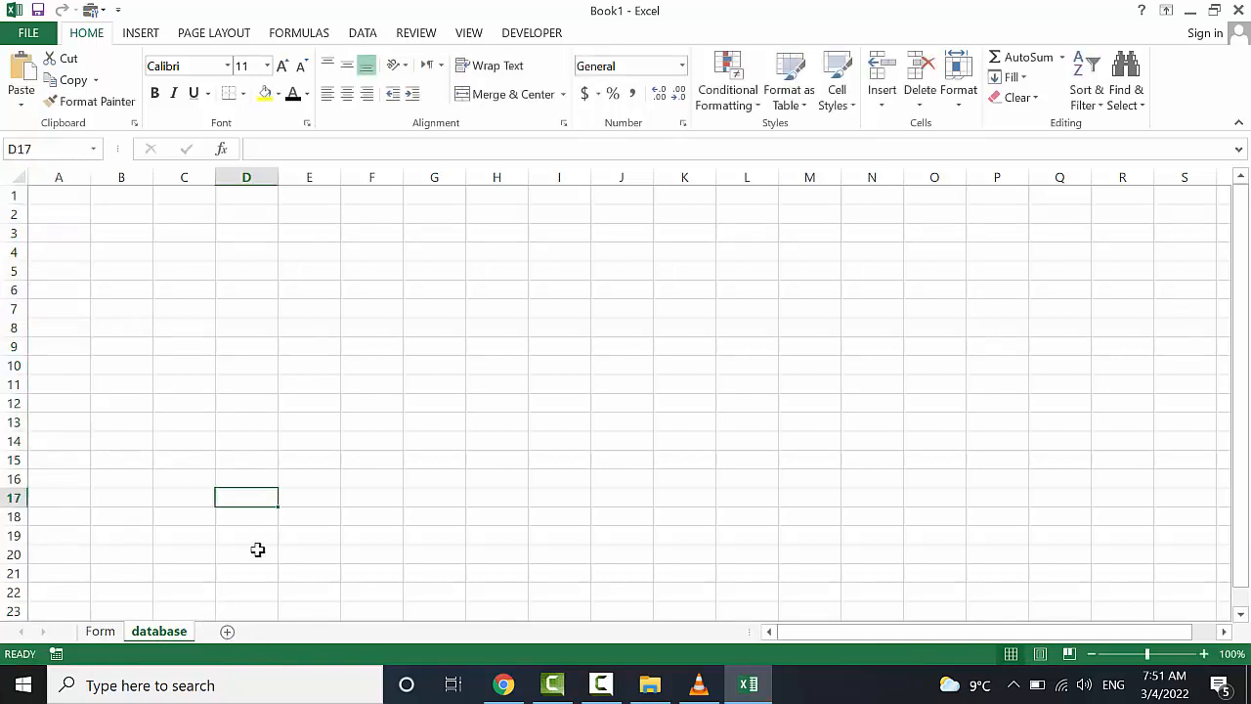
{"action": "left_click", "coordinate": [228, 631]}
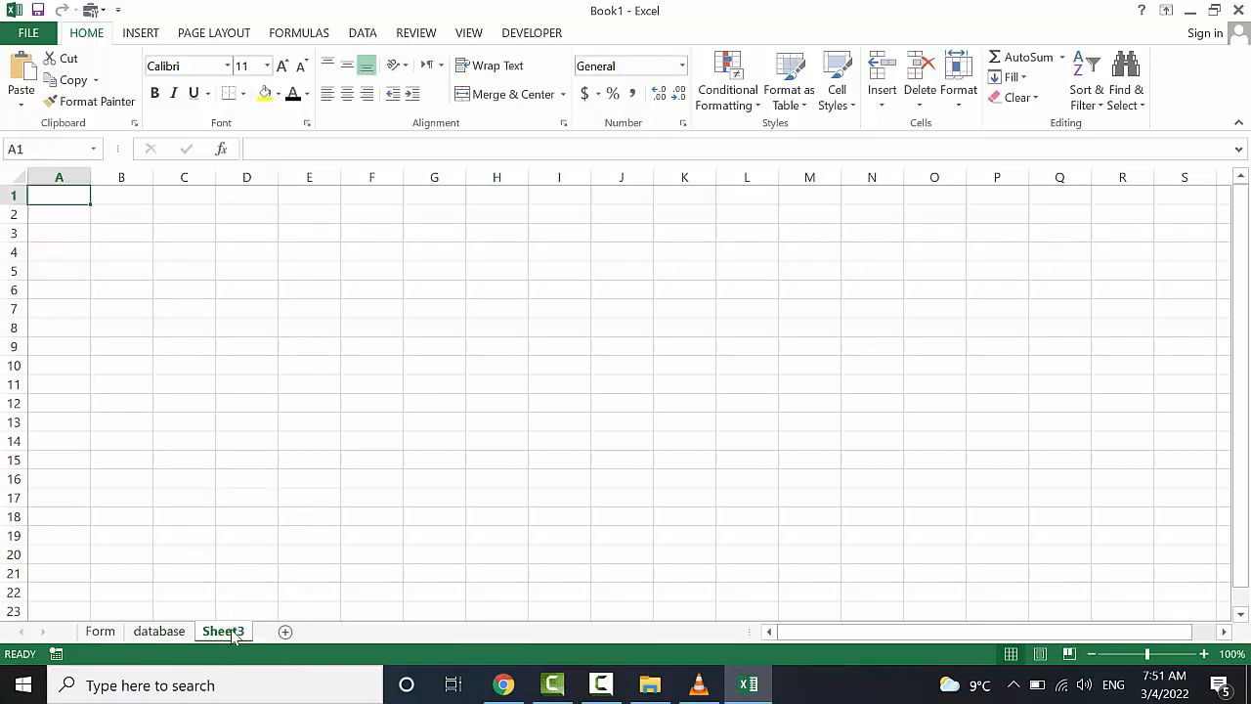
{"action": "left_click", "coordinate": [102, 632]}
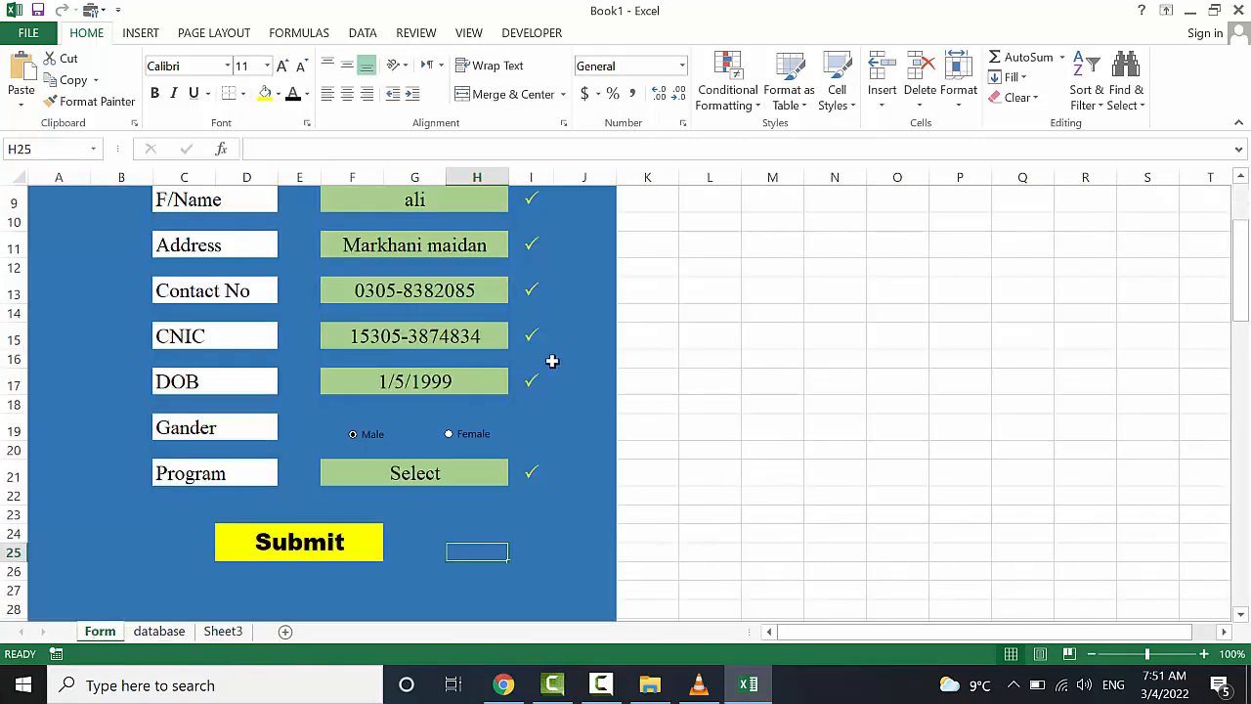
Copy the Form sheet's field labels C7:D21, Name through Program
{"action": "scroll", "coordinate": [551, 361], "scroll_direction": "up", "scroll_amount": 2}
{"action": "left_click_drag", "start_coordinate": [245, 265], "coordinate": [225, 578]}
{"action": "scroll", "coordinate": [274, 553], "scroll_direction": "down", "scroll_amount": 1}
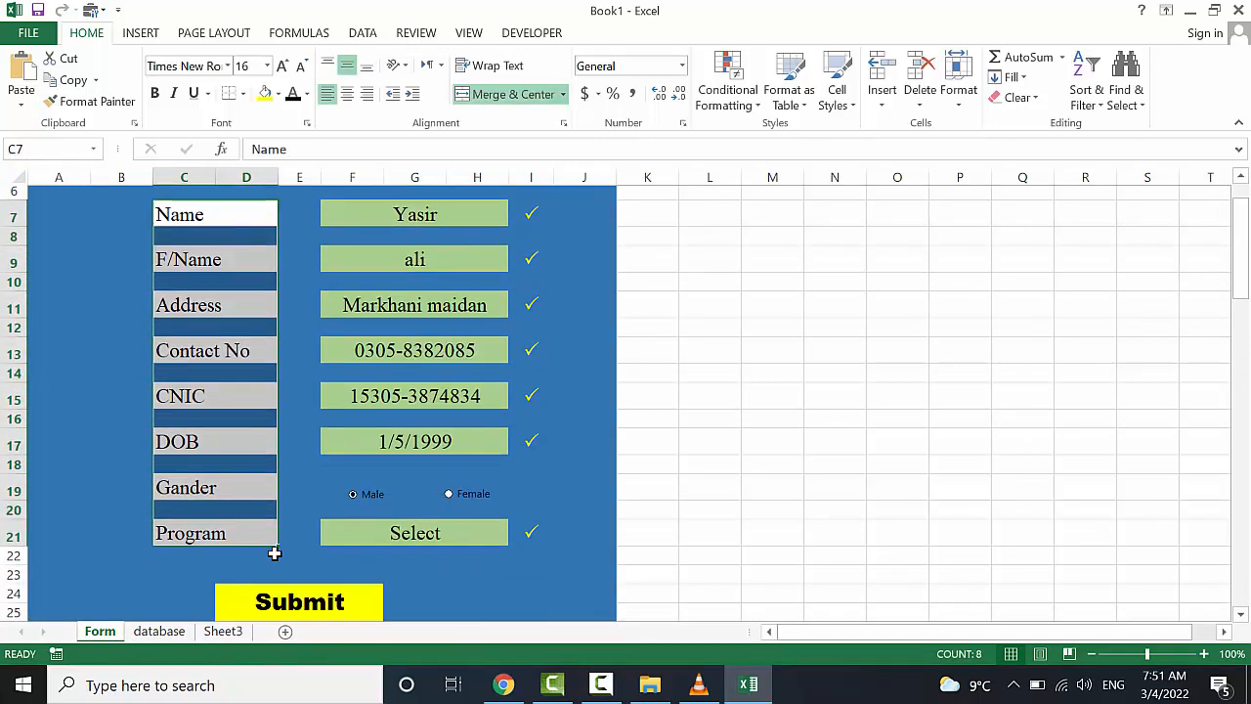
{"action": "key", "text": "ctrl+c"}
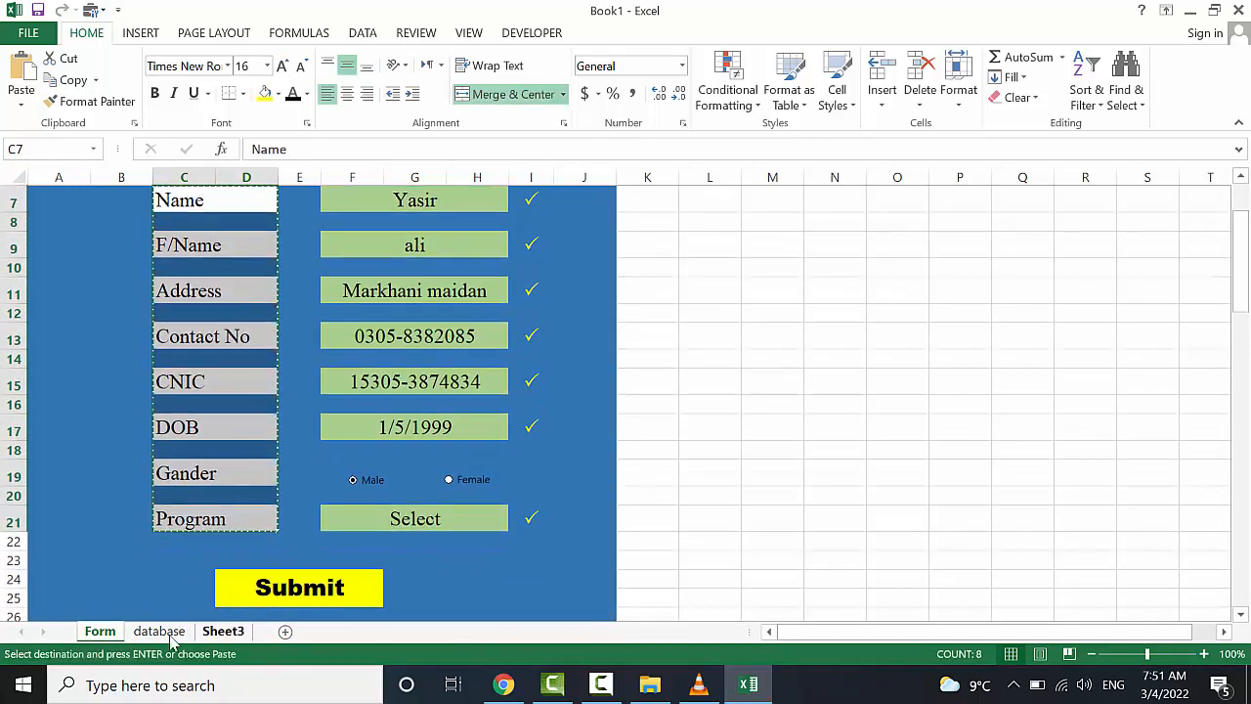
Paste the labels into database A1 as values, transposed across row 1
{"action": "left_click", "coordinate": [162, 631]}
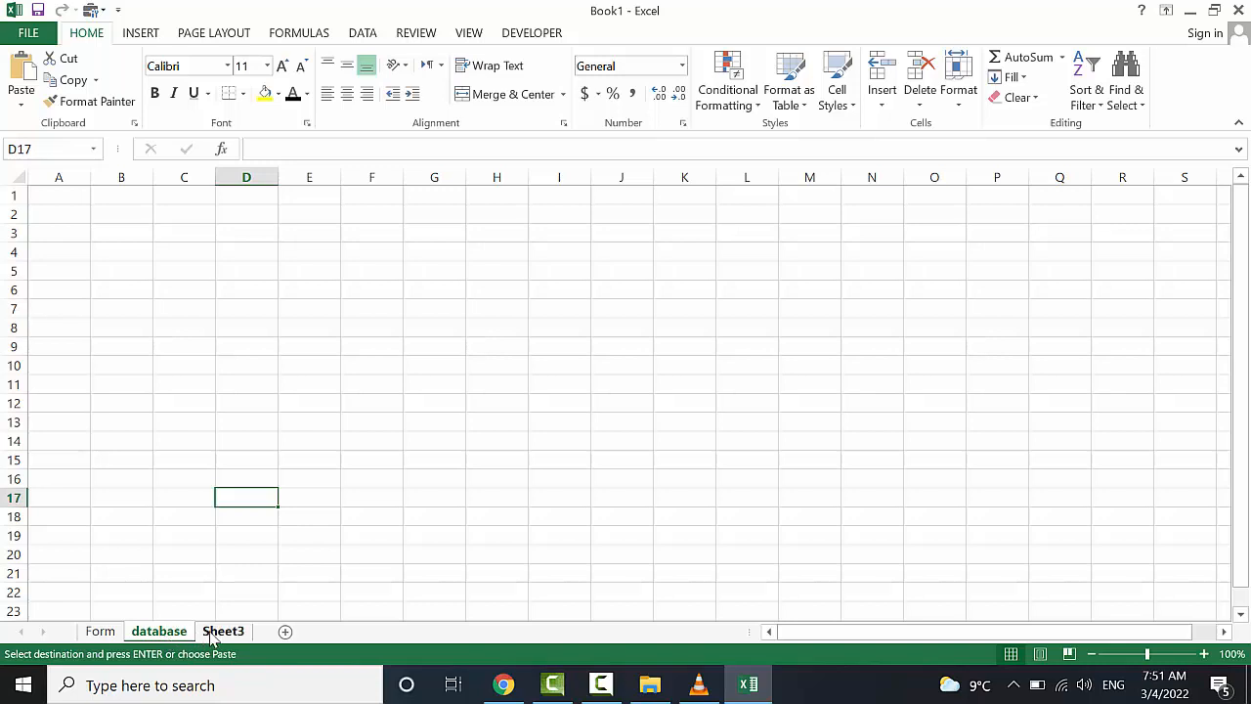
{"action": "left_click", "coordinate": [59, 197]}
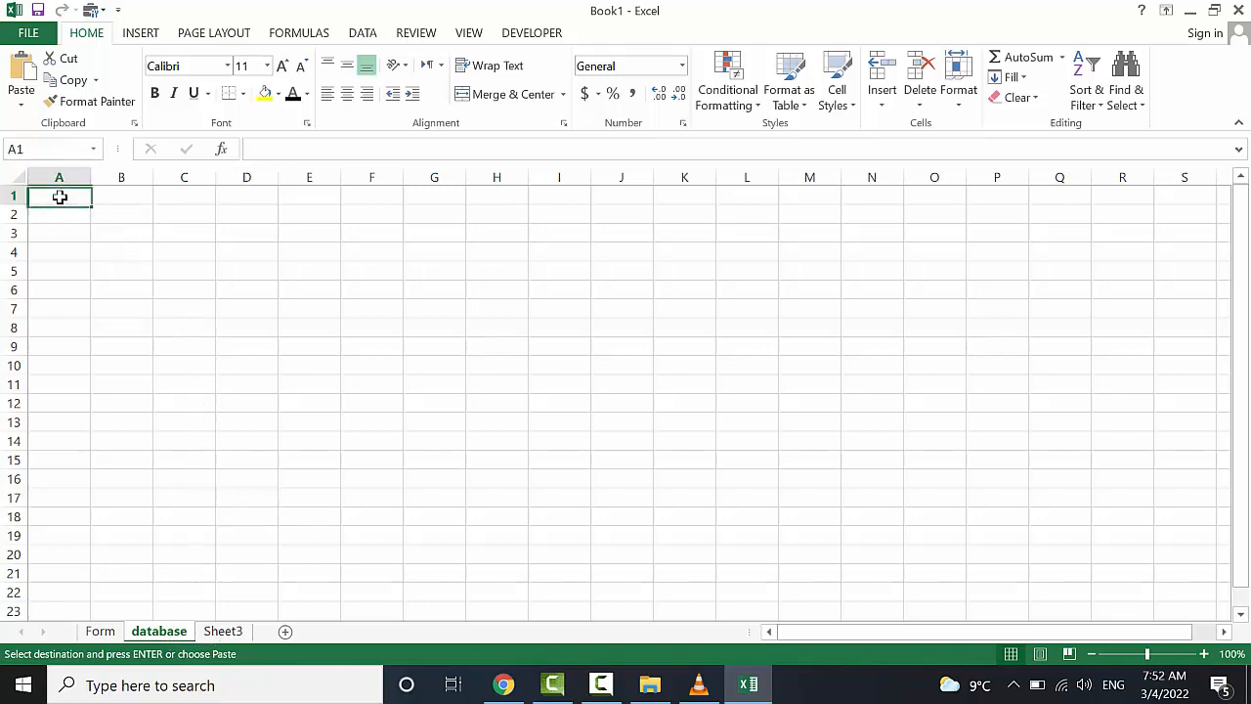
{"action": "left_click", "coordinate": [20, 104]}
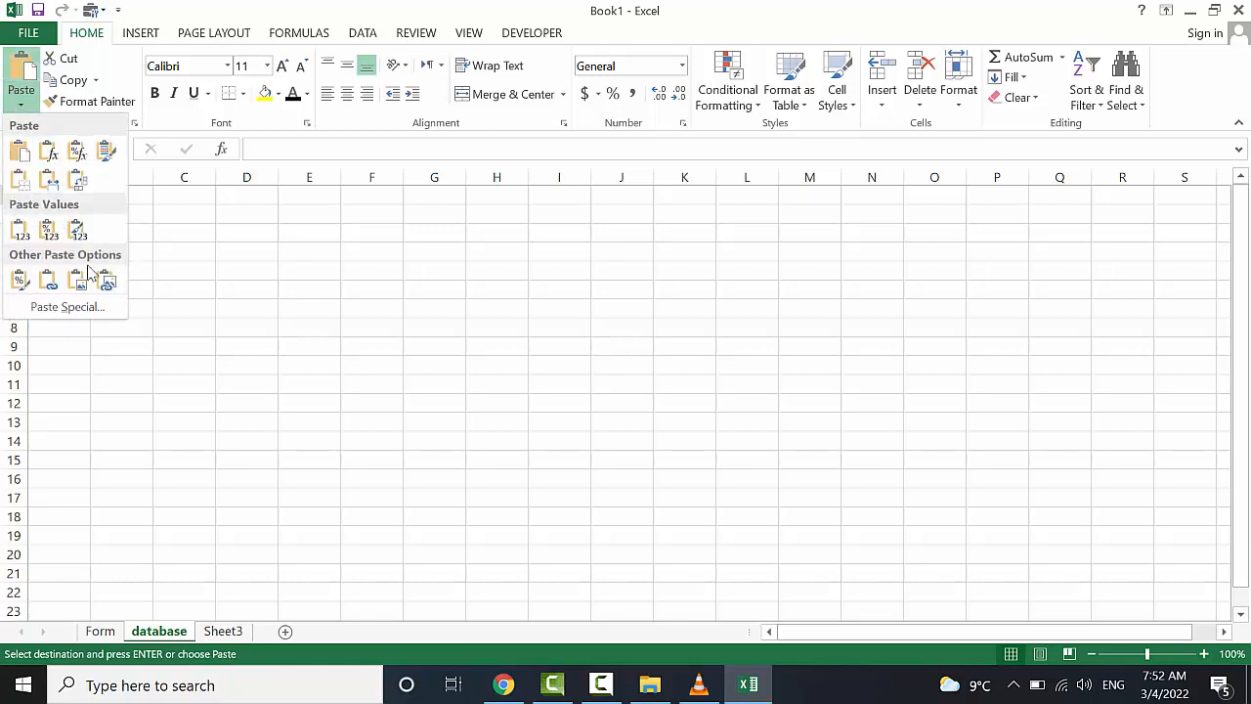
{"action": "left_click", "coordinate": [101, 306]}
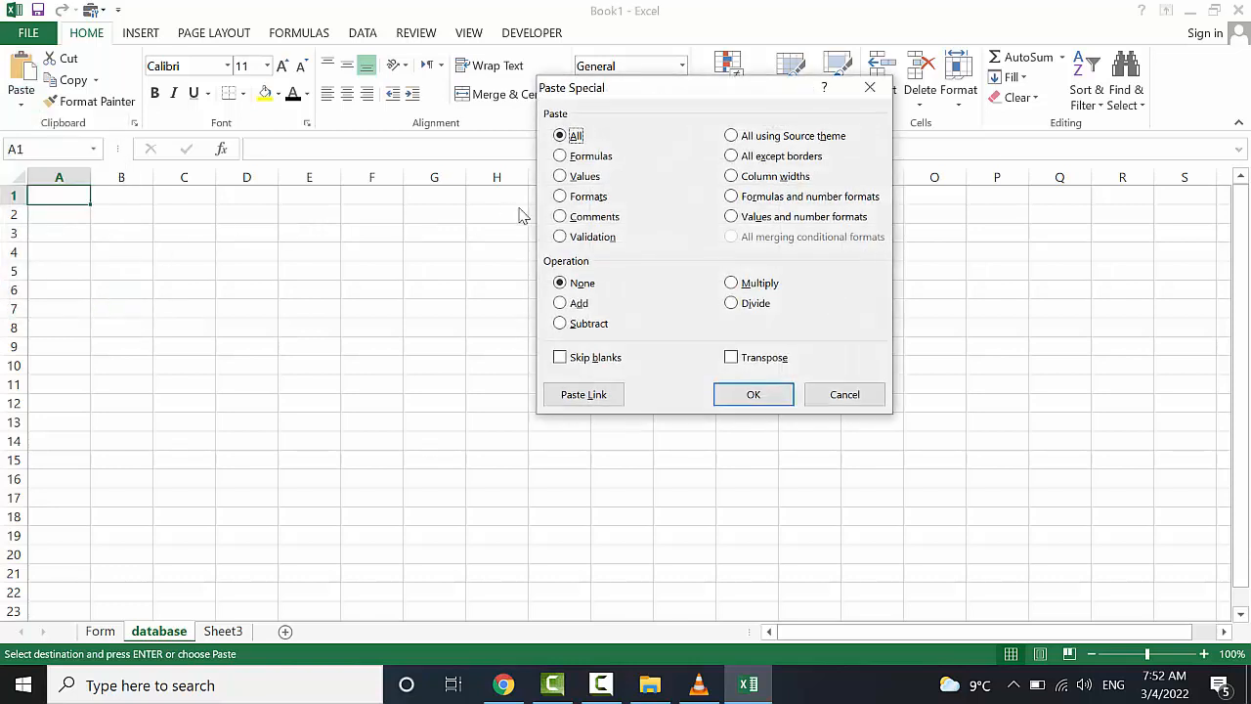
{"action": "left_click", "coordinate": [571, 177]}
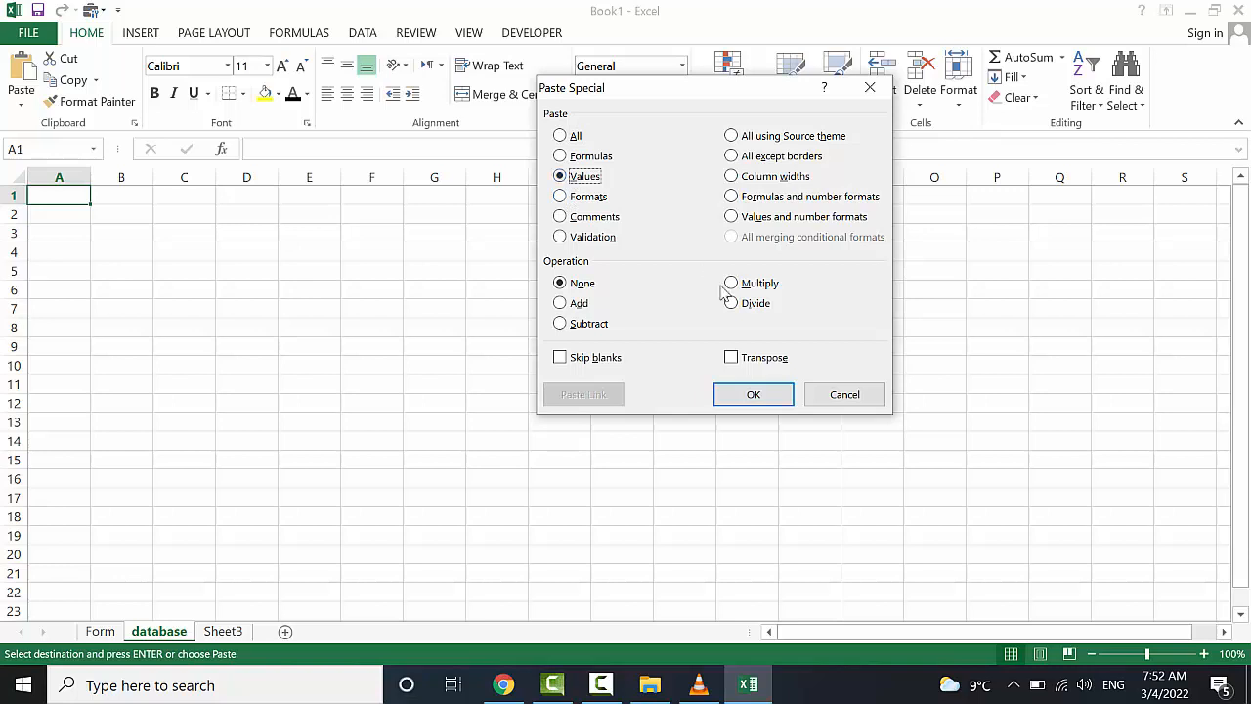
{"action": "left_click", "coordinate": [733, 357]}
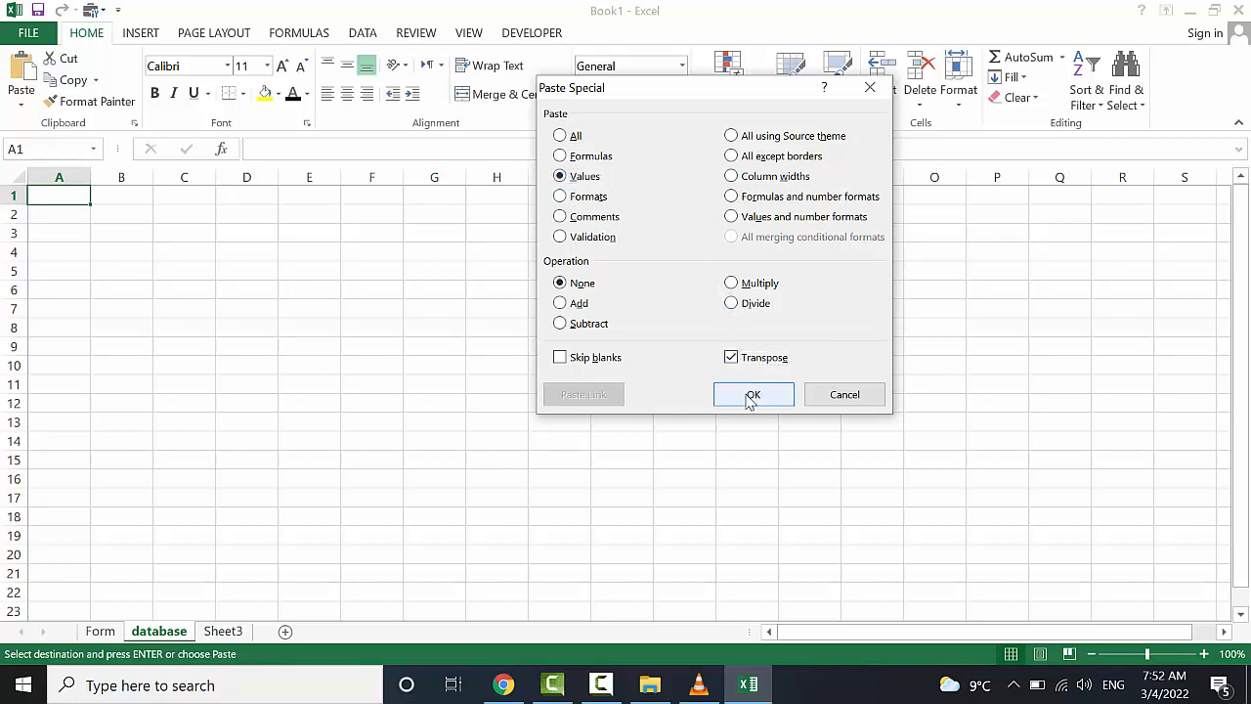
{"action": "left_click", "coordinate": [752, 394]}
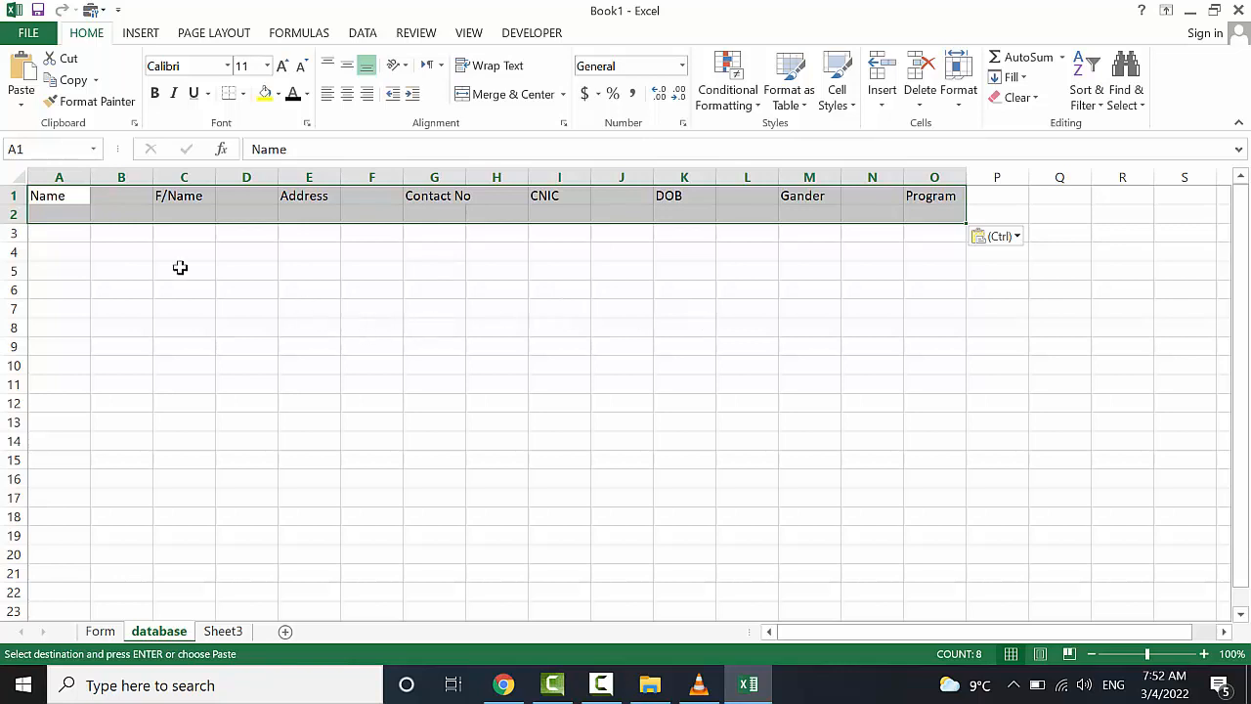
{"action": "left_click", "coordinate": [111, 278]}
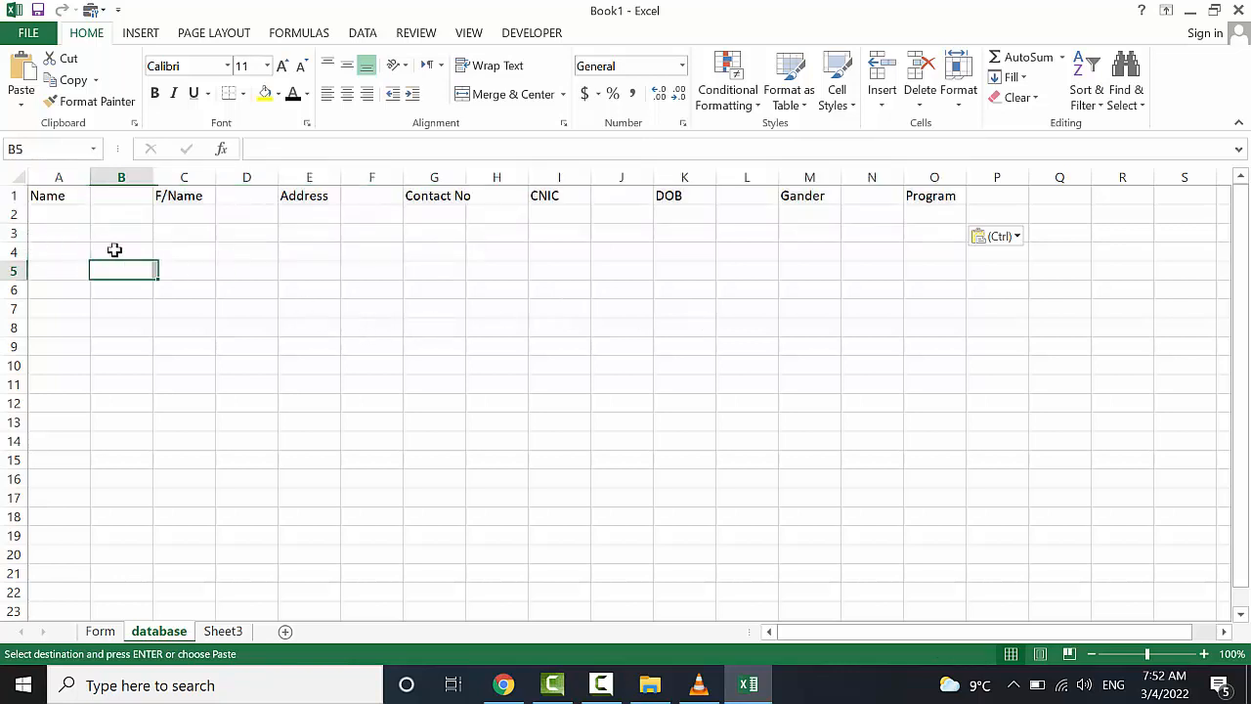
Delete empty columns B, D, F, H, J, L, N and autofit column D for Contact No
{"action": "left_click", "coordinate": [116, 199]}
{"action": "left_click", "coordinate": [119, 176]}
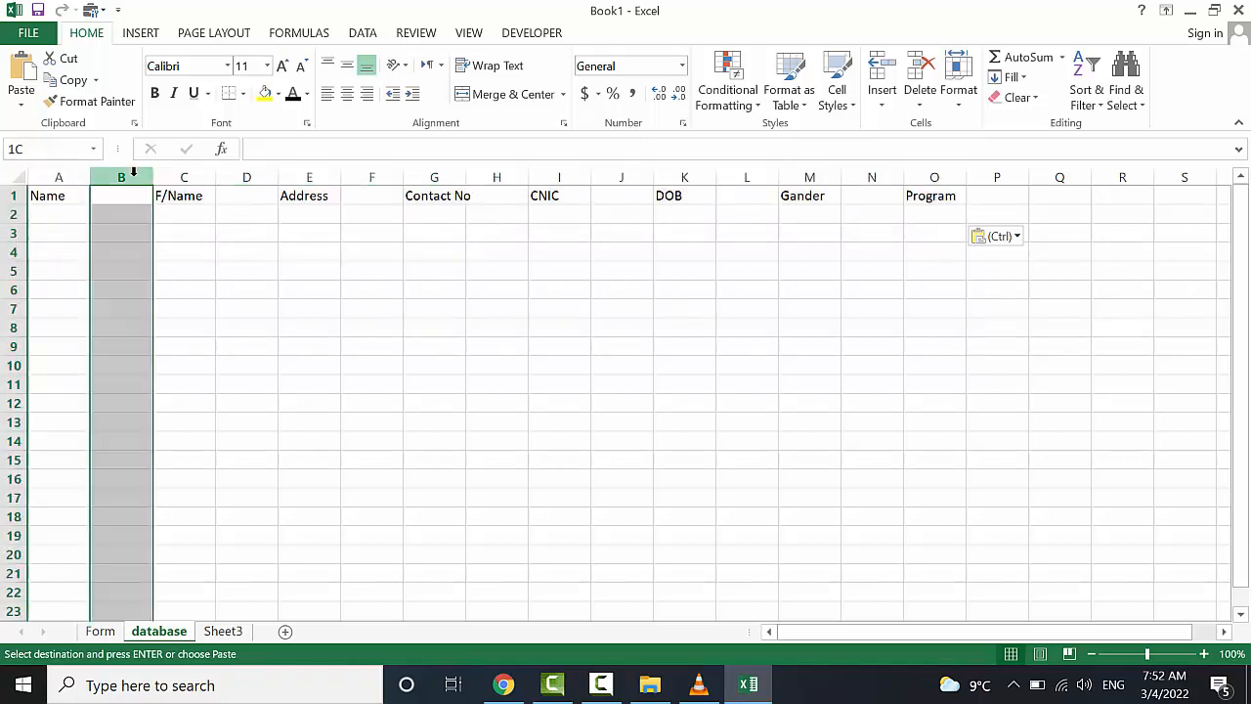
{"action": "left_click", "coordinate": [247, 176], "text": "ctrl"}
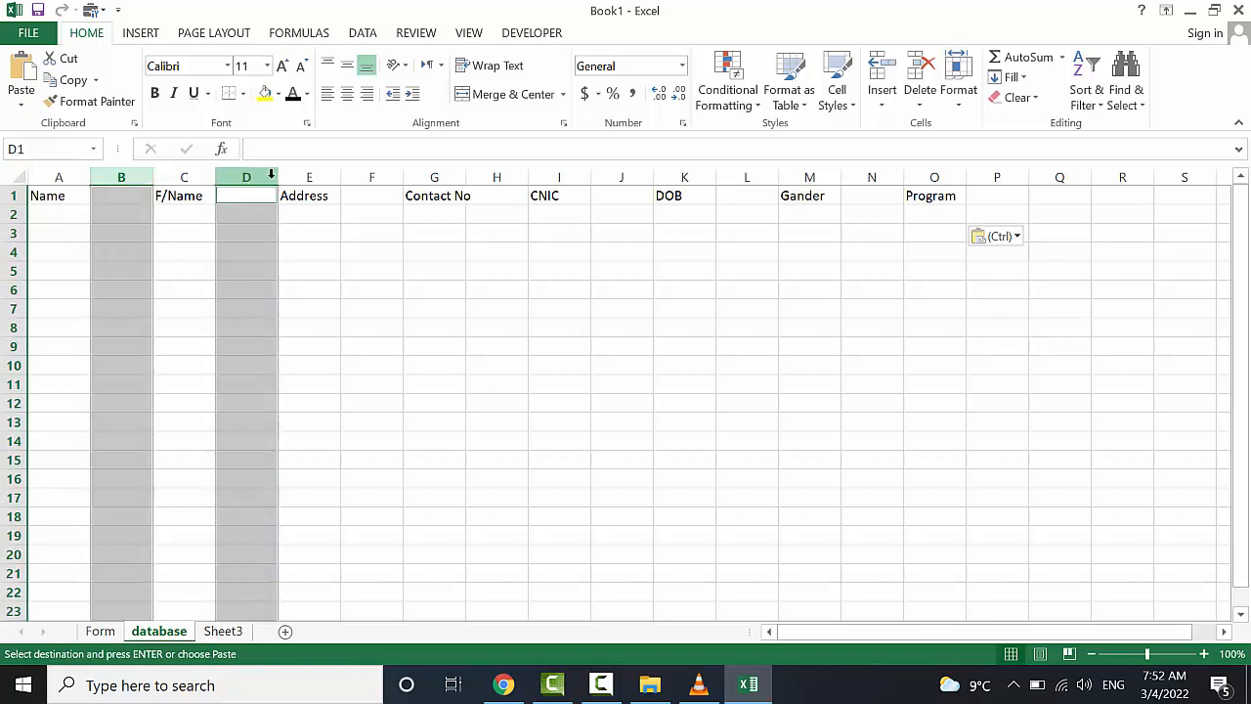
{"action": "left_click", "coordinate": [369, 176], "text": "ctrl"}
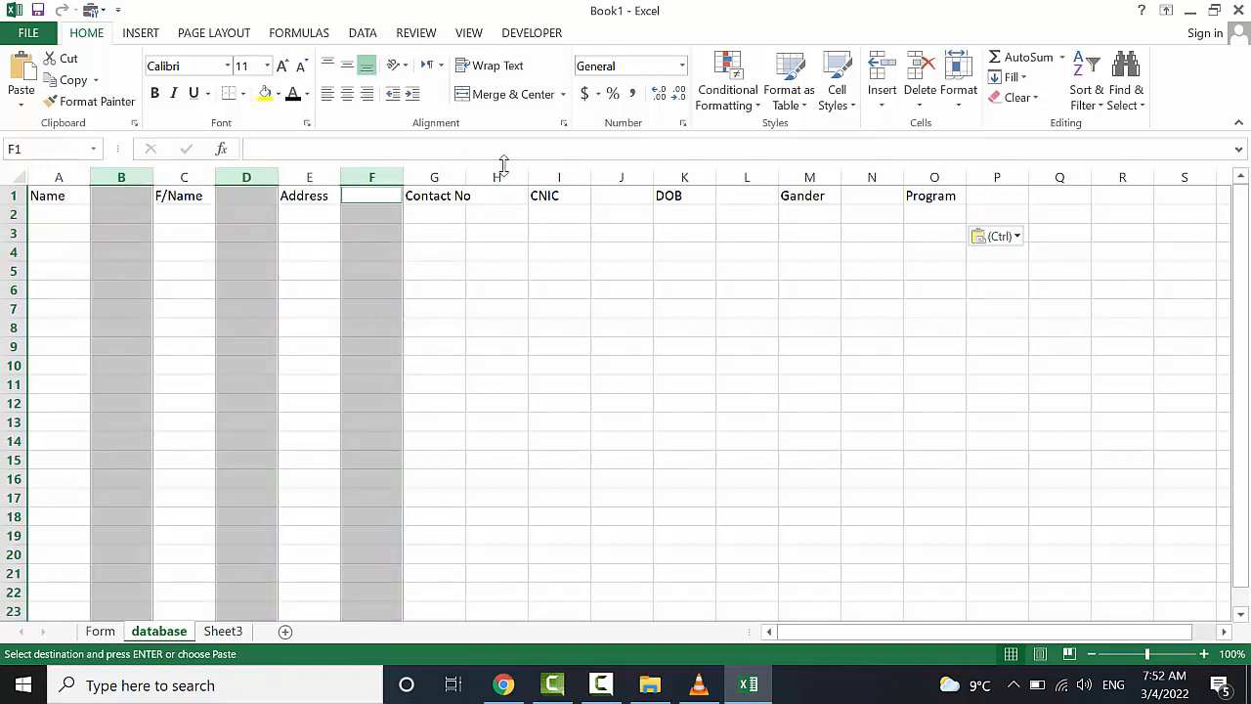
{"action": "left_click", "coordinate": [496, 174], "text": "ctrl"}
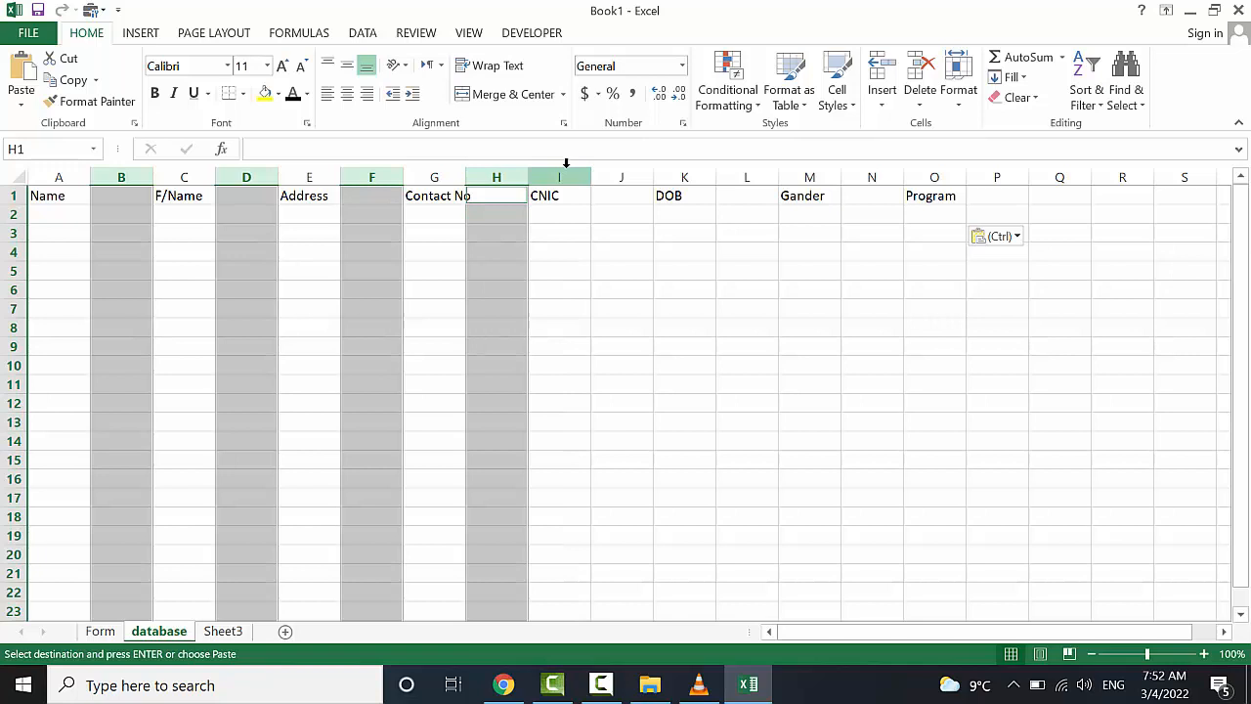
{"action": "left_click", "coordinate": [618, 174], "text": "ctrl"}
{"action": "left_click", "coordinate": [744, 174], "text": "ctrl"}
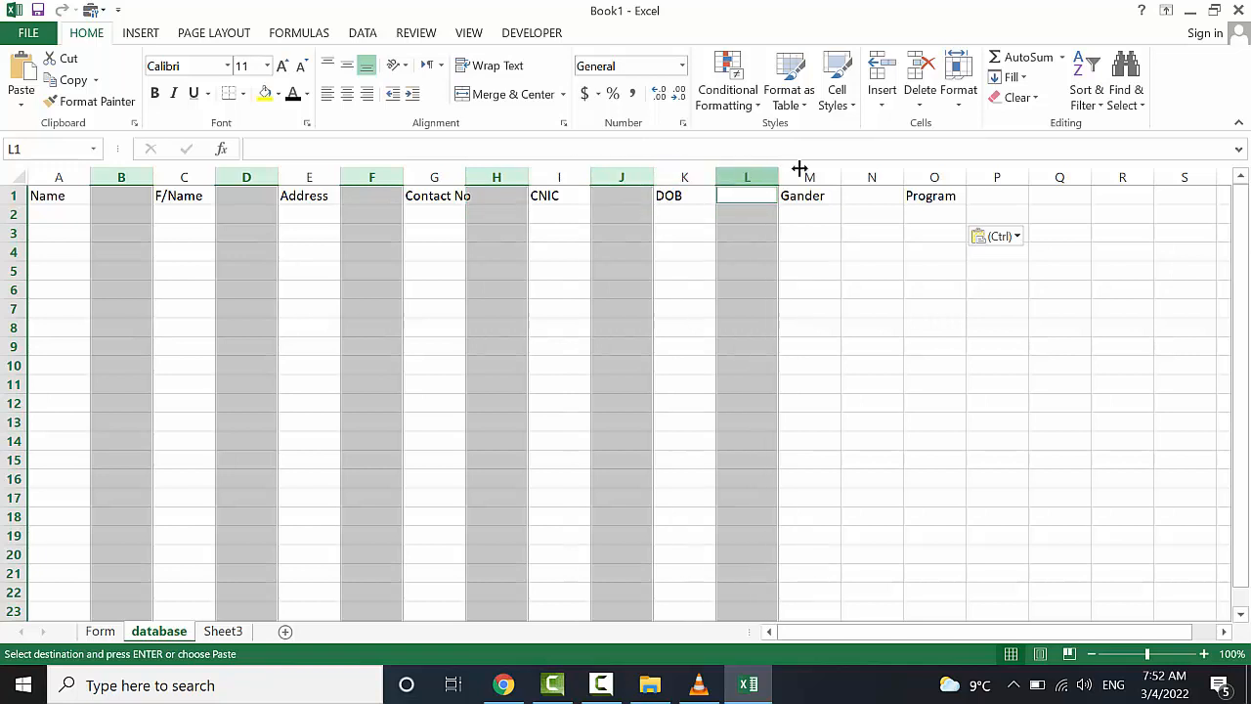
{"action": "left_click", "coordinate": [870, 174], "text": "ctrl"}
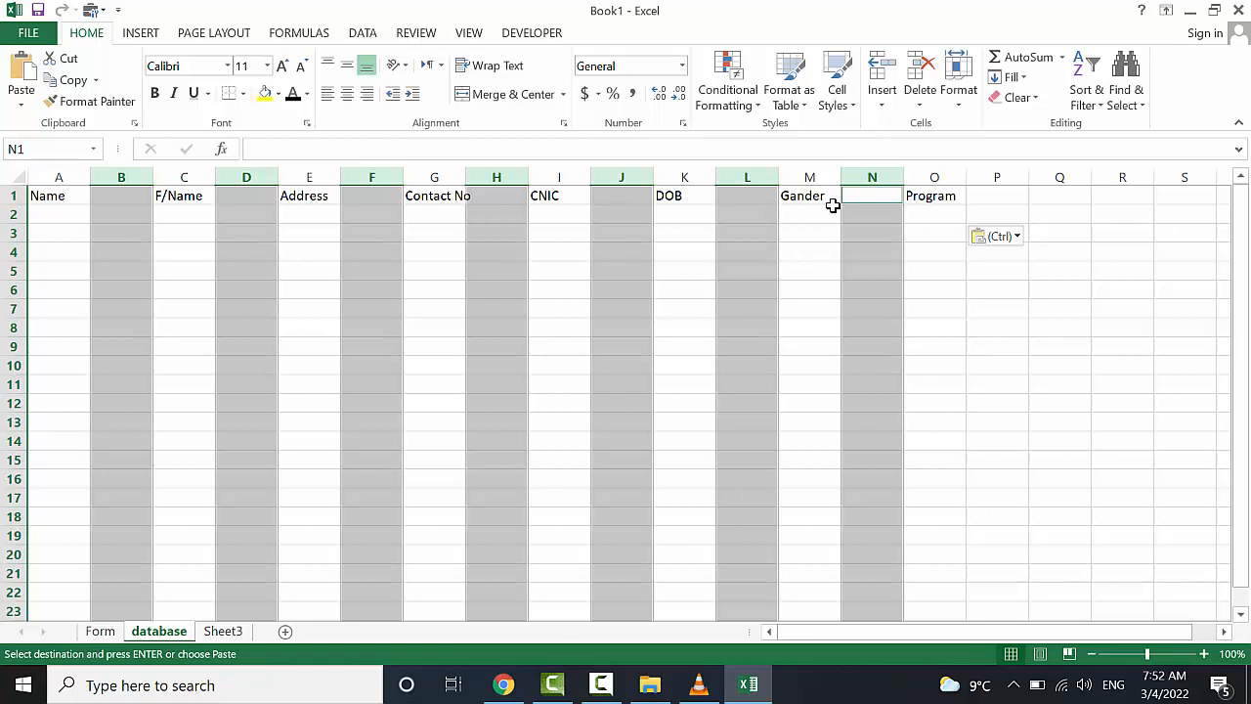
{"action": "key", "text": "ctrl+minus"}
{"action": "left_click", "coordinate": [513, 342]}
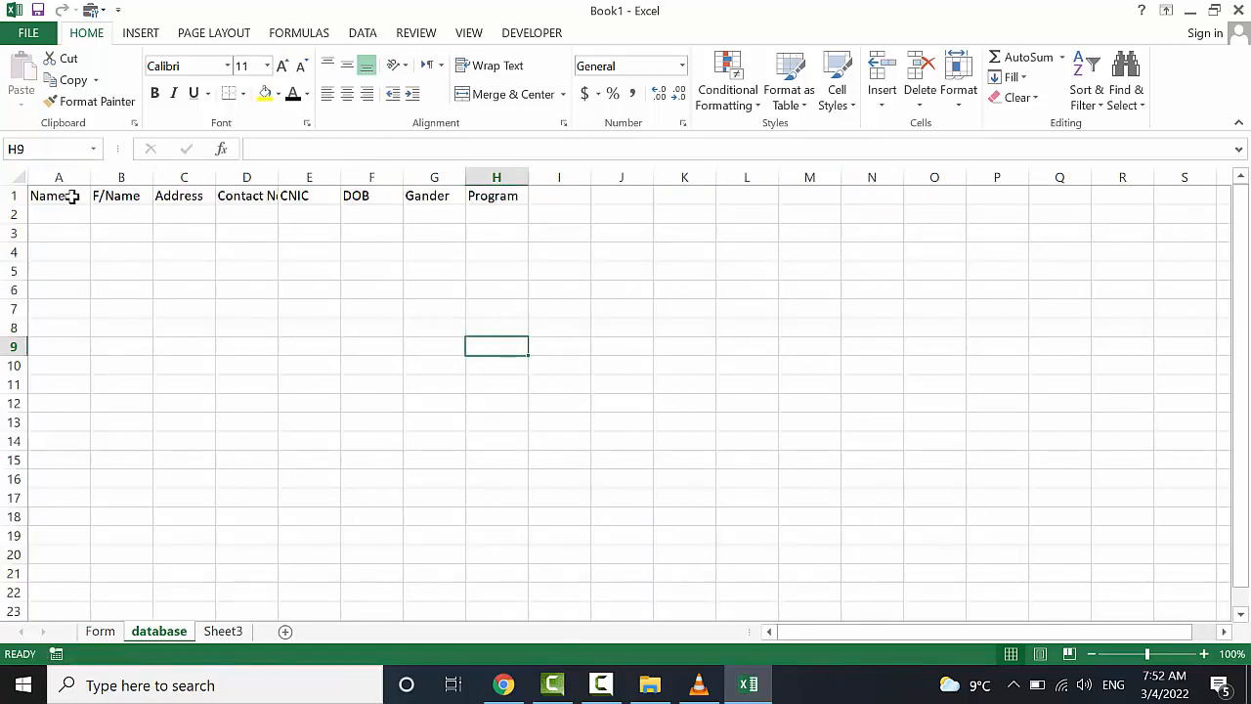
{"action": "double_click", "coordinate": [276, 168]}
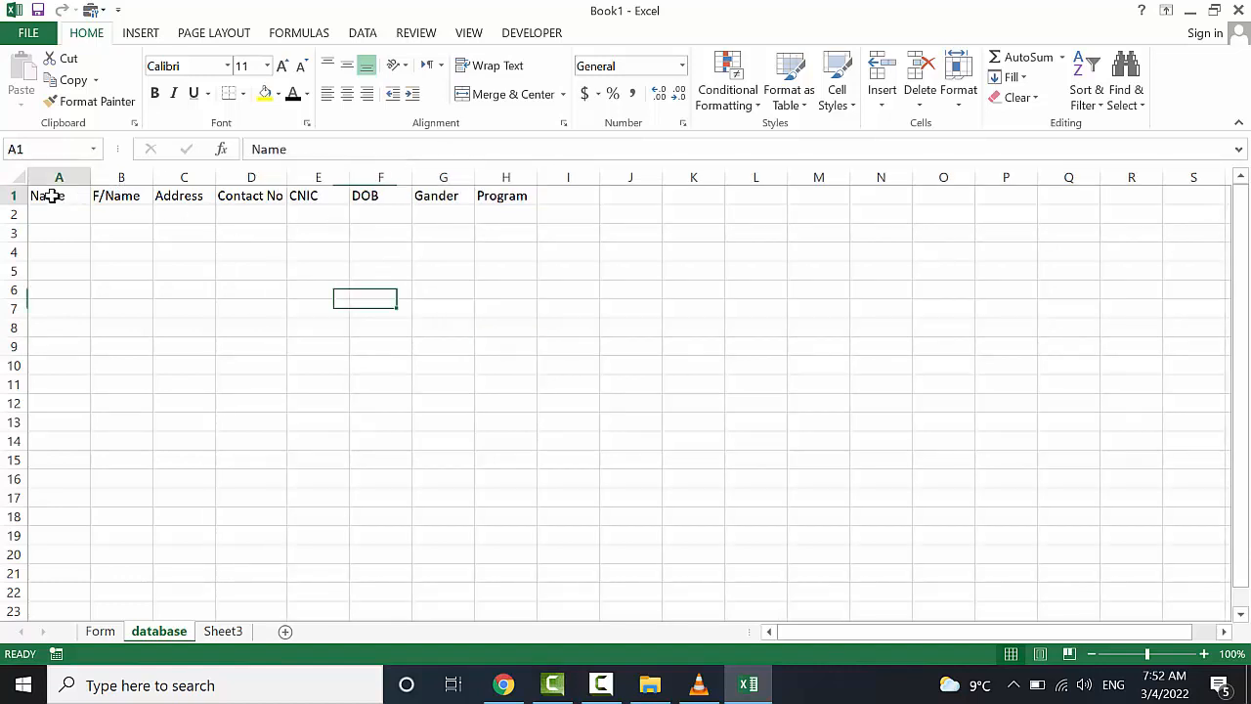
Convert A1:H23 into a table using the green banded table style
{"action": "left_click_drag", "start_coordinate": [49, 193], "coordinate": [505, 606]}
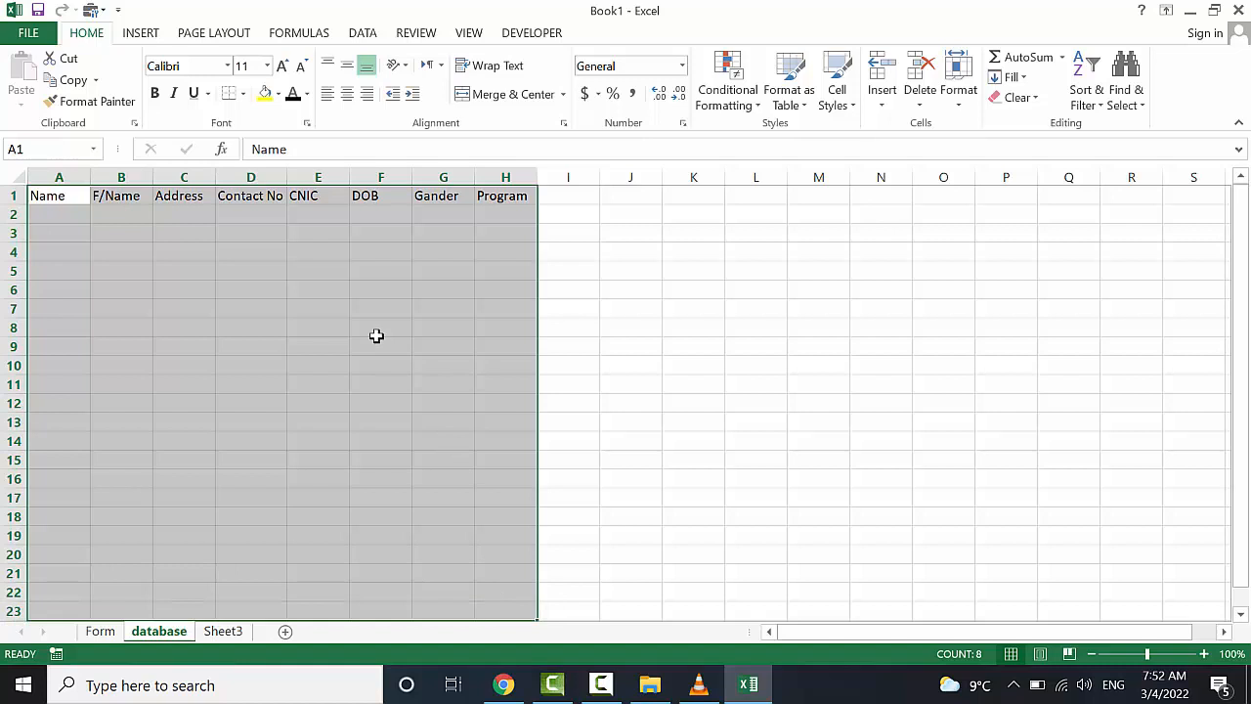
{"action": "key", "text": "ctrl+t"}
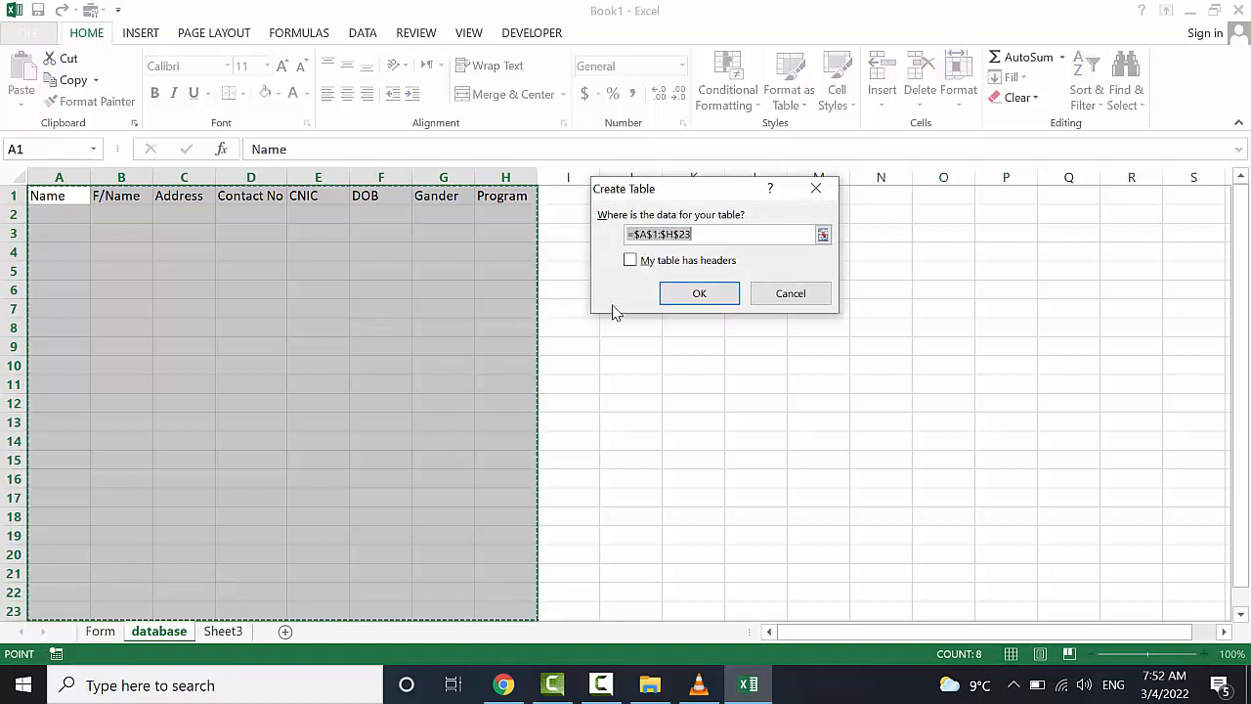
{"action": "left_click", "coordinate": [699, 292]}
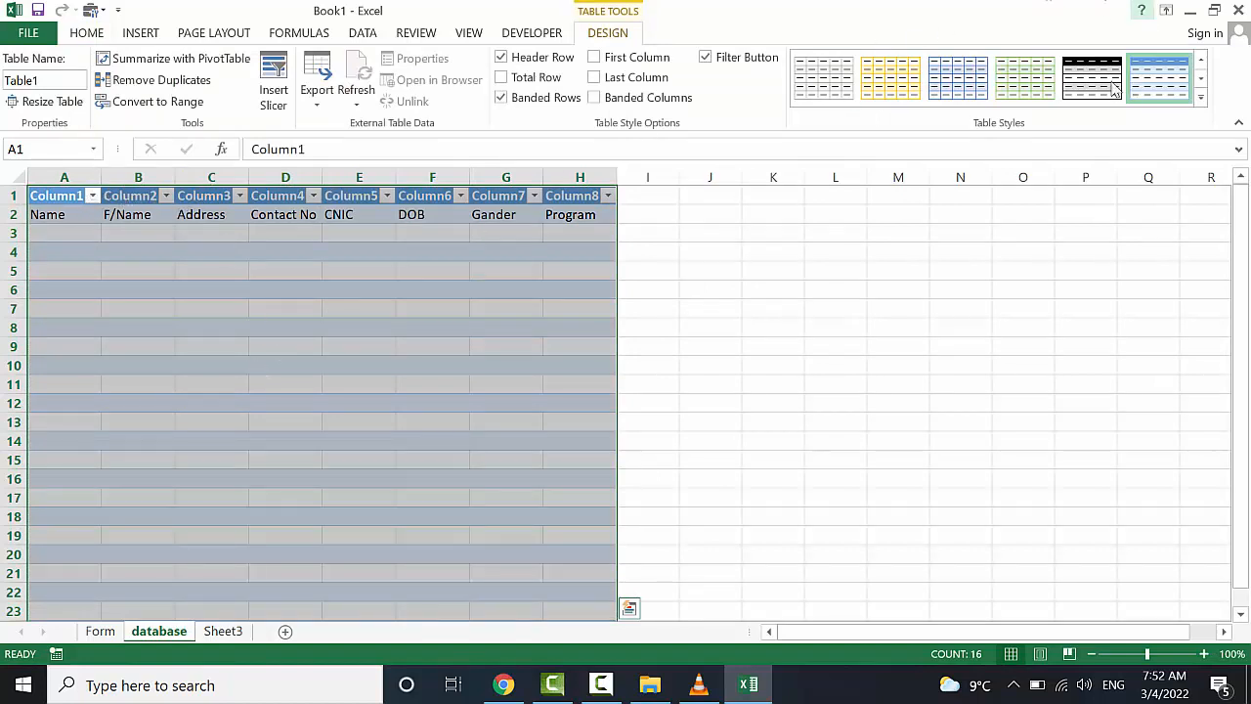
{"action": "left_click", "coordinate": [1028, 82]}
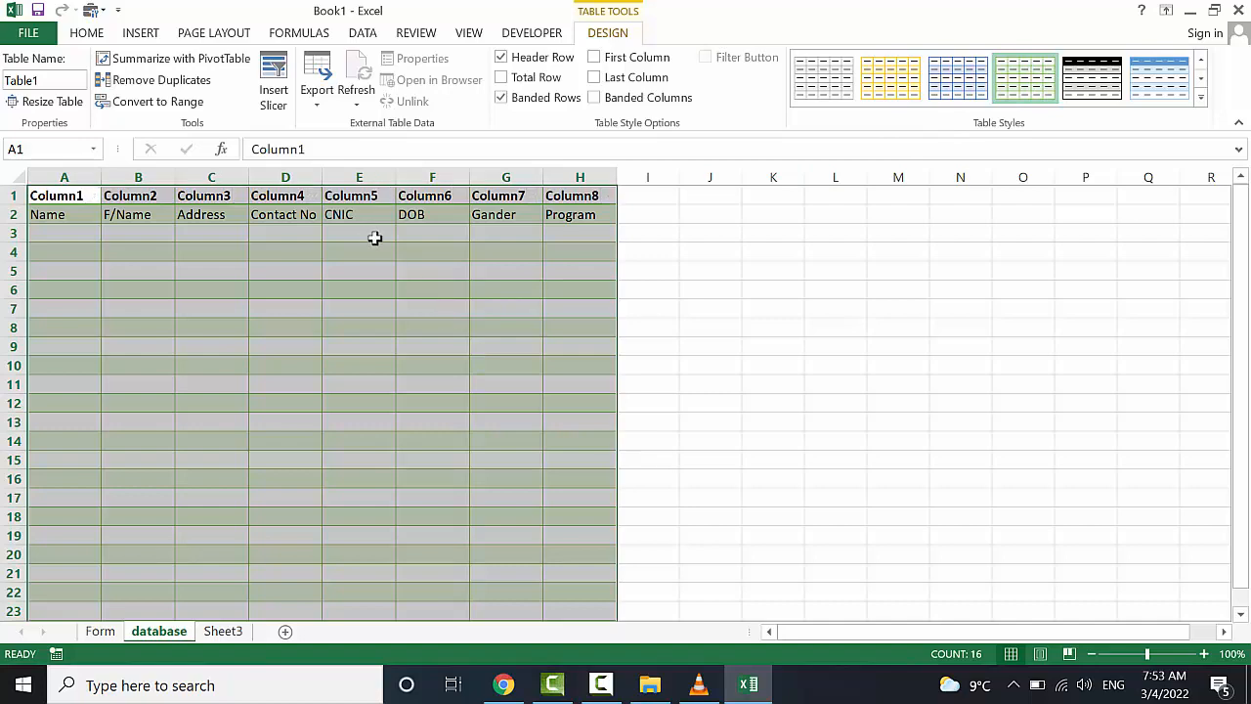
{"action": "left_click", "coordinate": [363, 339]}
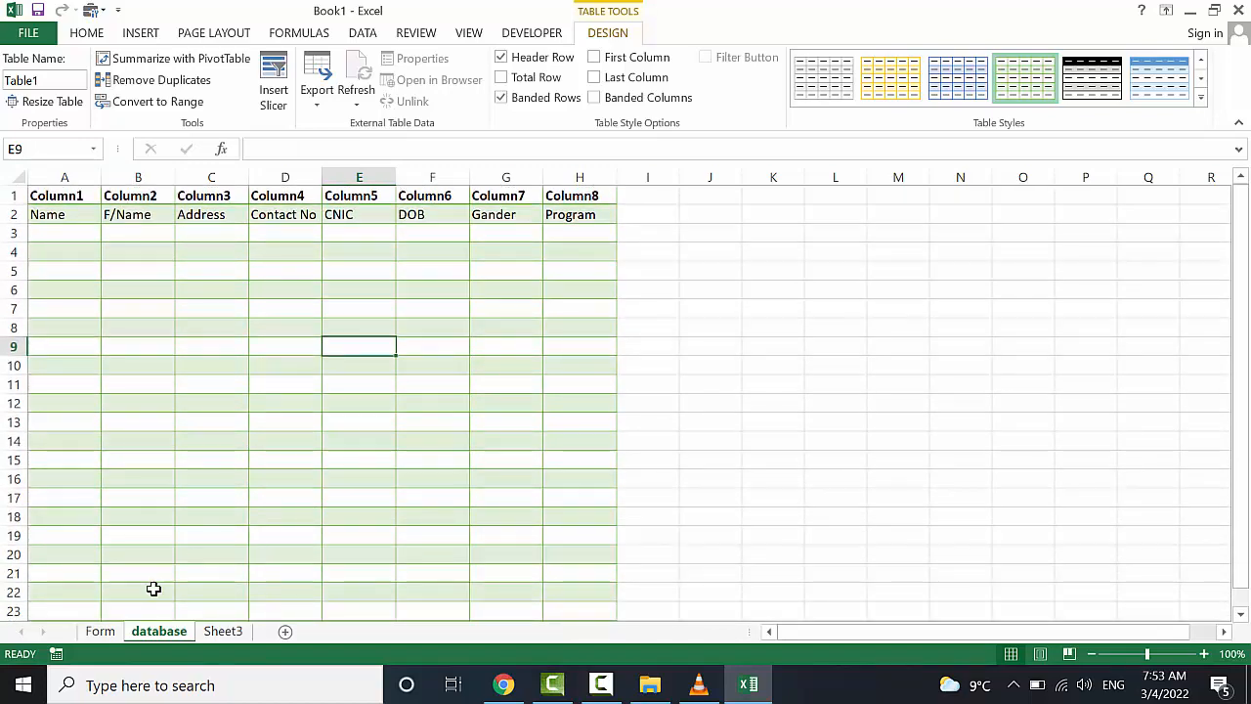
On the Form sheet, enter =F7, =F9, =F11 in K7:K9 for Name, F/Name, Address
{"action": "left_click", "coordinate": [100, 631]}
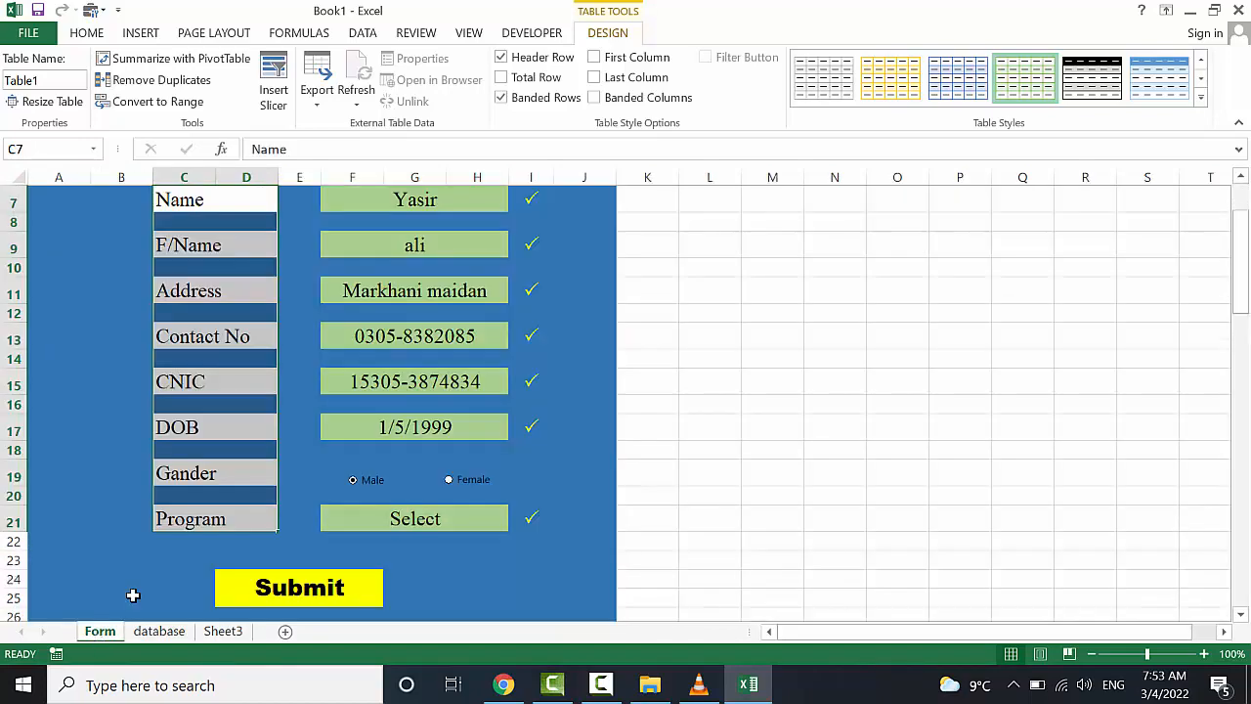
{"action": "scroll", "coordinate": [710, 309], "scroll_direction": "up", "scroll_amount": 1}
{"action": "scroll", "coordinate": [710, 309], "scroll_direction": "up", "scroll_amount": 1}
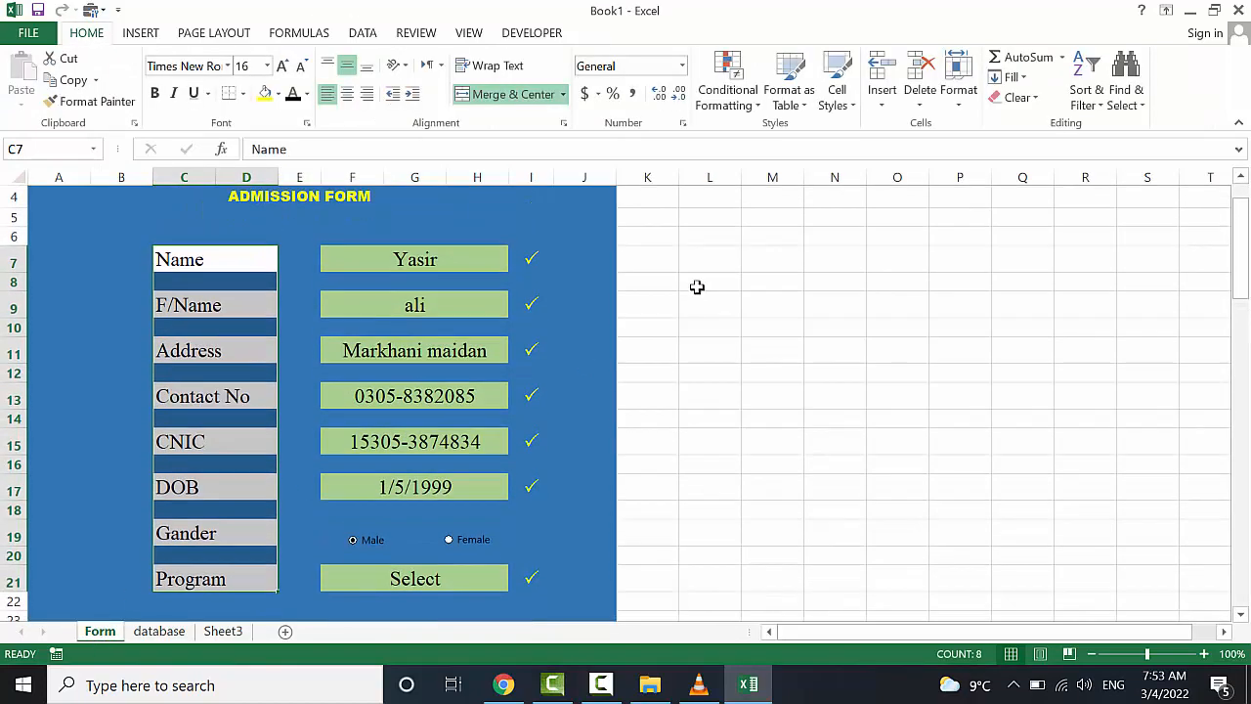
{"action": "left_click", "coordinate": [662, 262]}
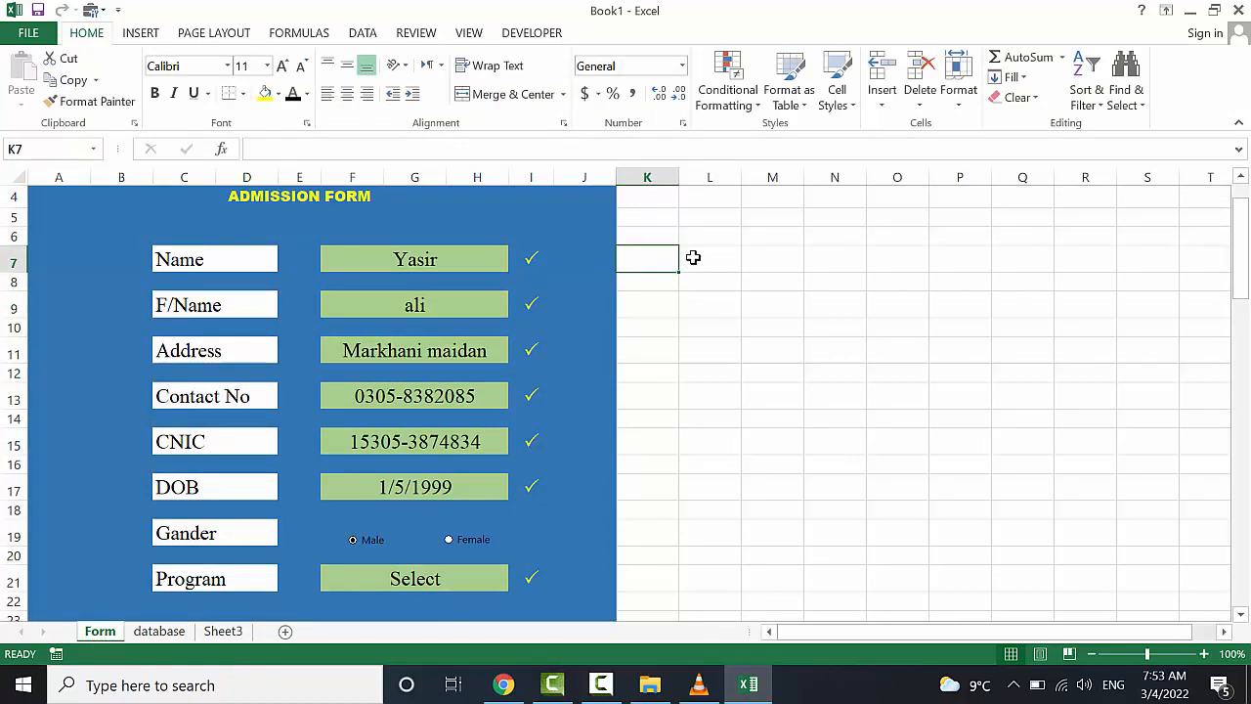
{"action": "type", "text": "="}
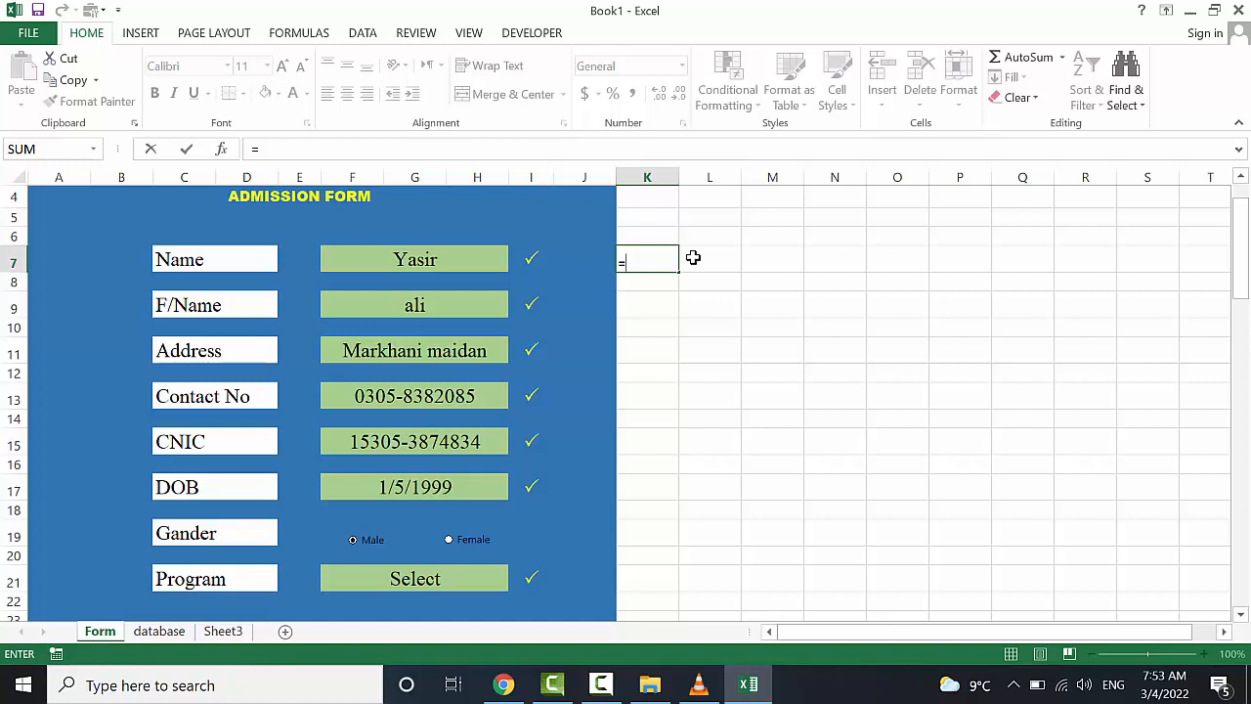
{"action": "left_click", "coordinate": [452, 257]}
{"action": "key", "text": "Return"}
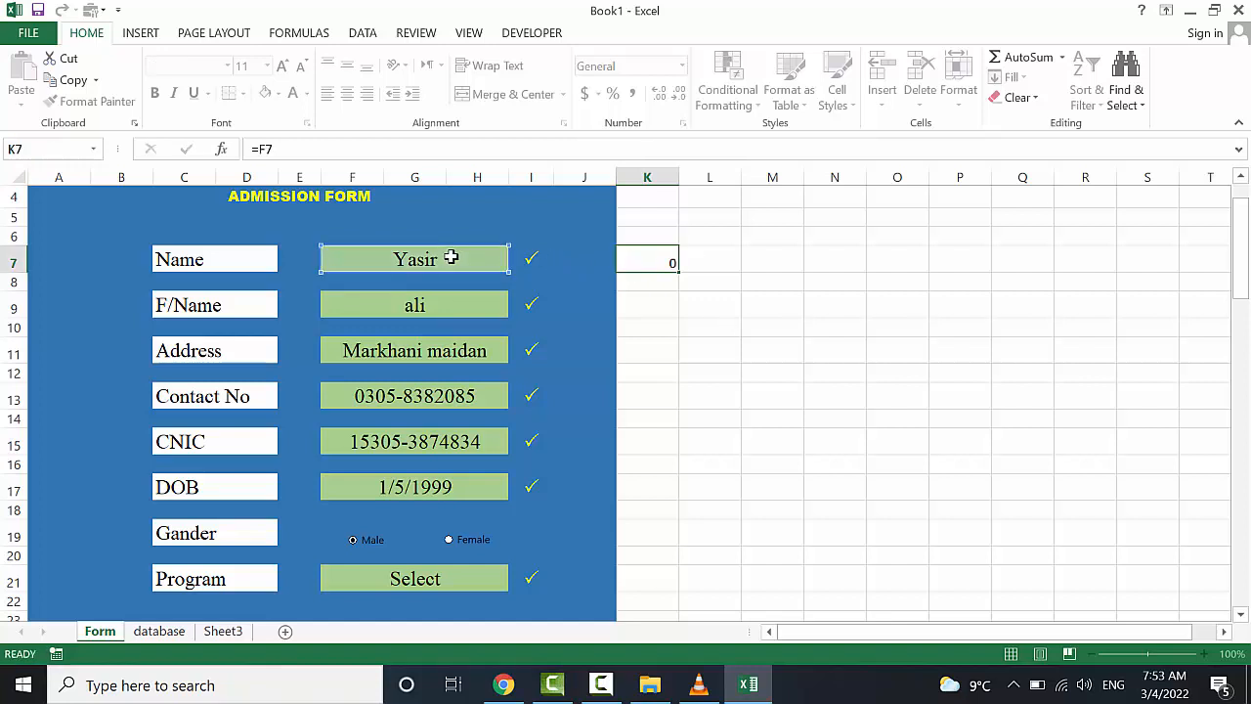
{"action": "type", "text": "="}
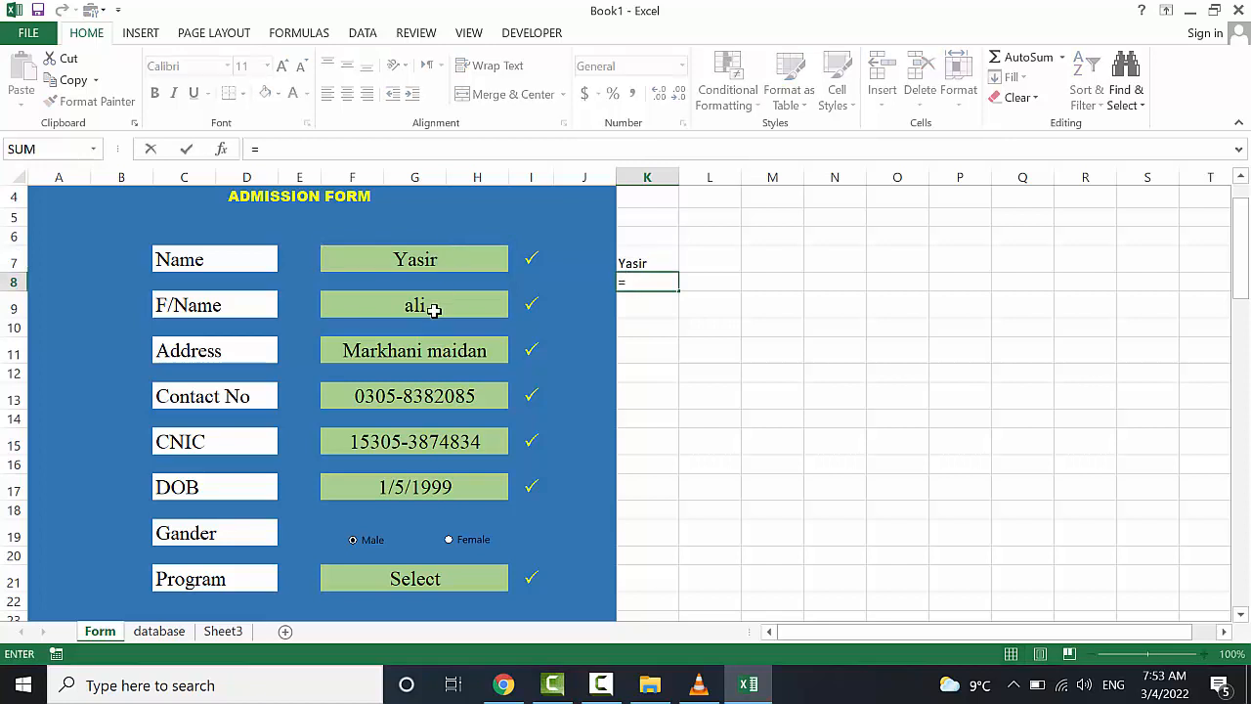
{"action": "left_click", "coordinate": [434, 309]}
{"action": "key", "text": "Return"}
{"action": "type", "text": "="}
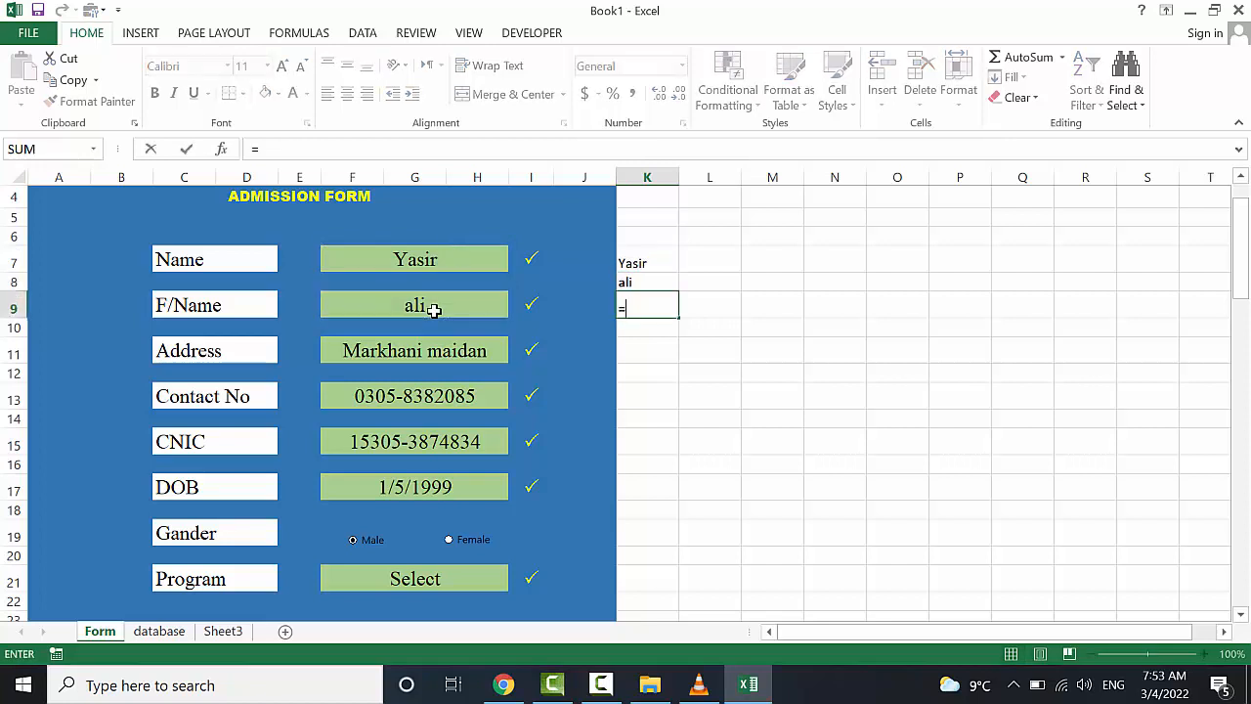
{"action": "left_click", "coordinate": [431, 356]}
{"action": "type", "text": "="}
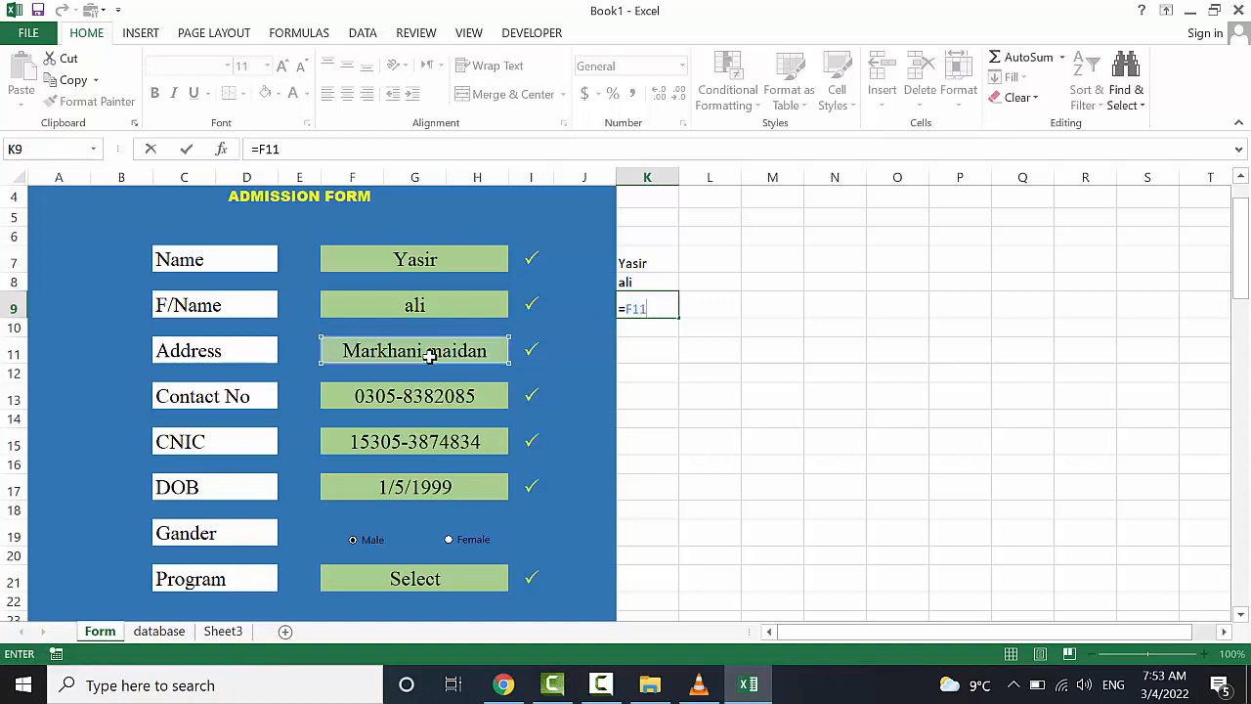
{"action": "key", "text": "Return"}
Fill K10:K12 with =F13, =F15, =F17, skip K13, and set K14 to =F21
{"action": "type", "text": "="}
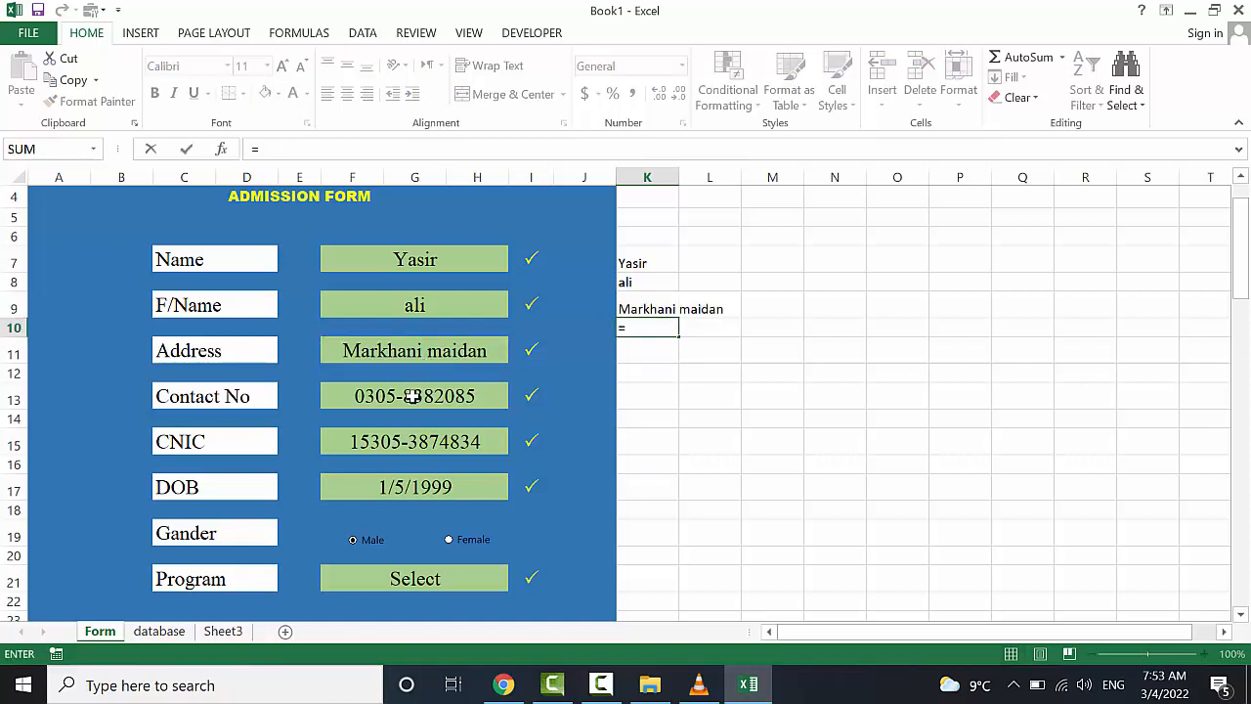
{"action": "left_click", "coordinate": [412, 396]}
{"action": "key", "text": "Return"}
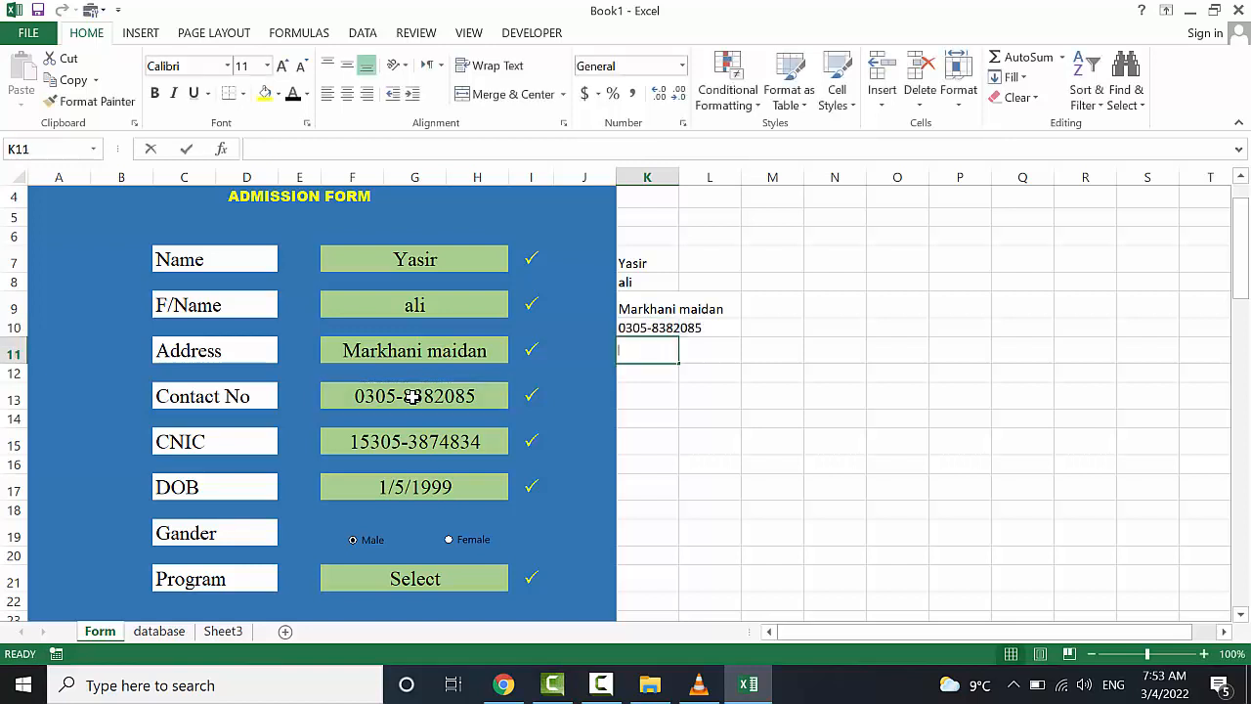
{"action": "type", "text": "="}
{"action": "left_click", "coordinate": [396, 436]}
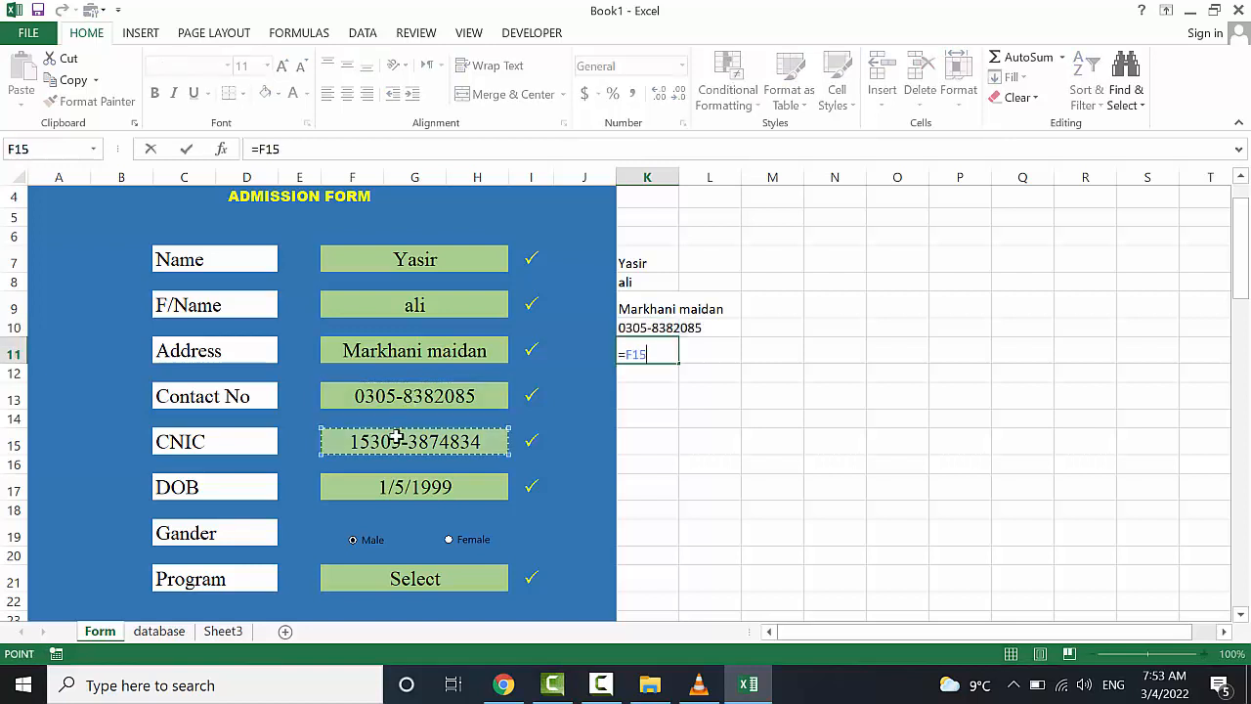
{"action": "key", "text": "Return"}
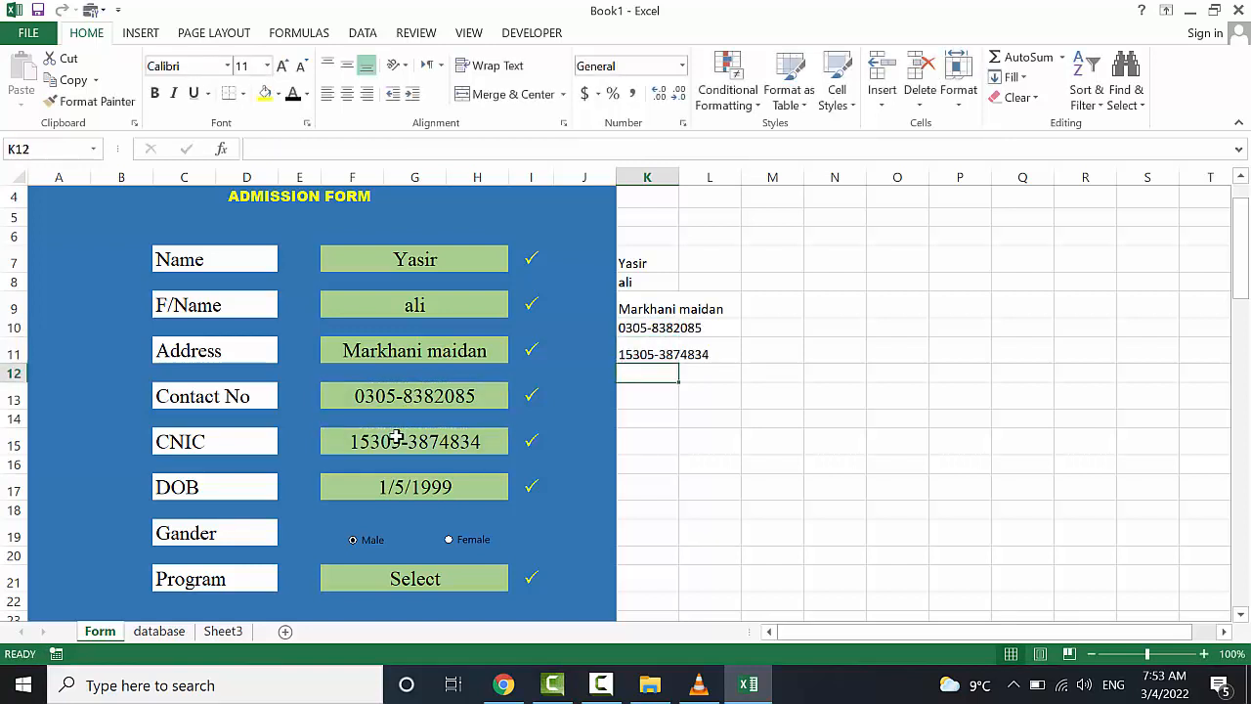
{"action": "type", "text": "="}
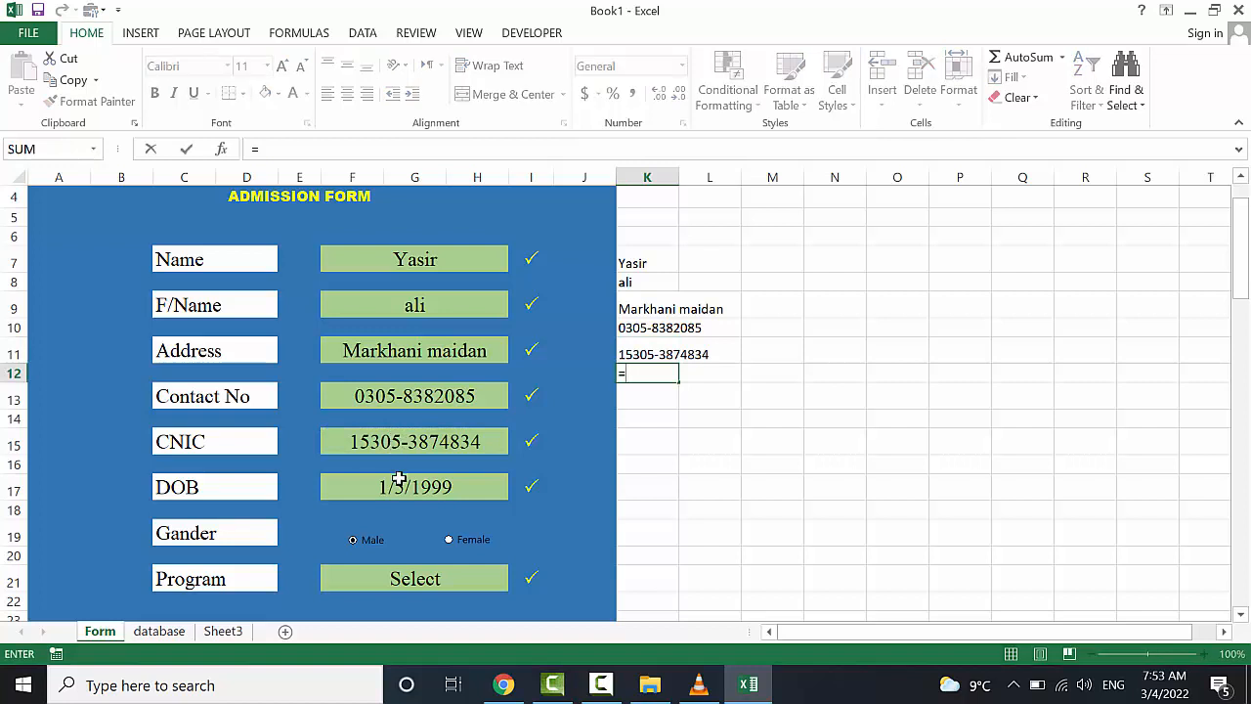
{"action": "left_click", "coordinate": [401, 486]}
{"action": "key", "text": "Return"}
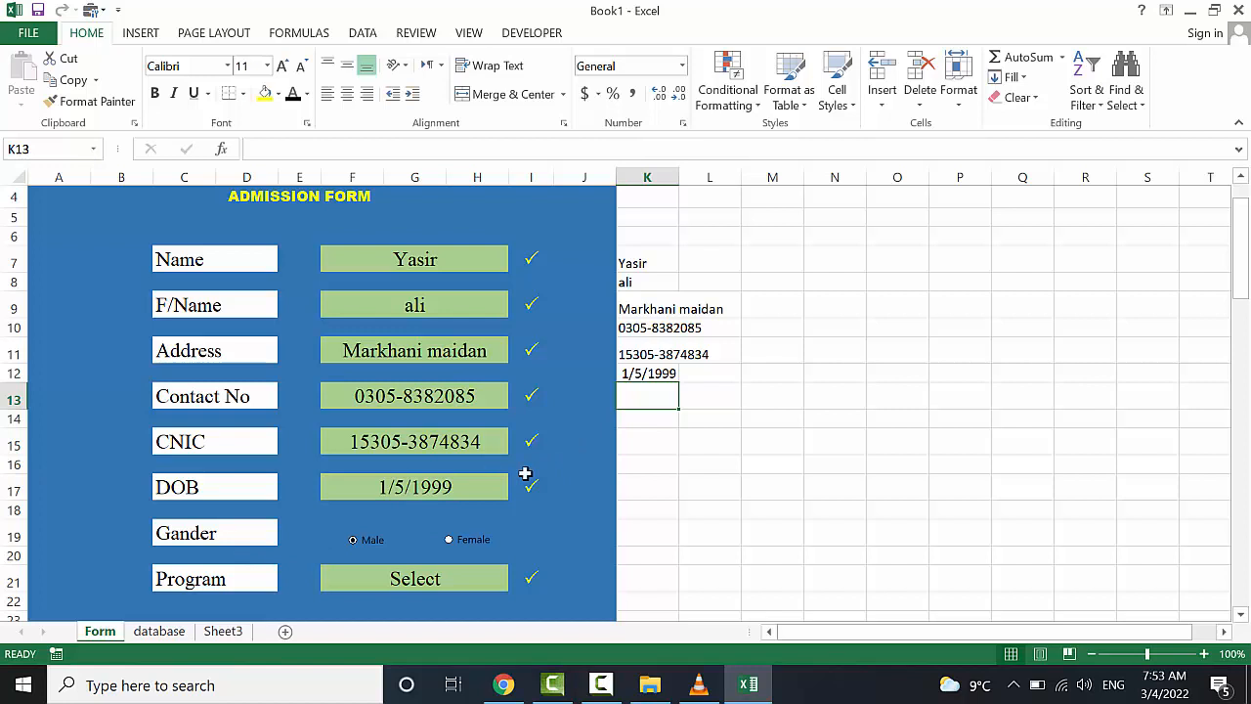
{"action": "key", "text": "Down"}
{"action": "type", "text": "="}
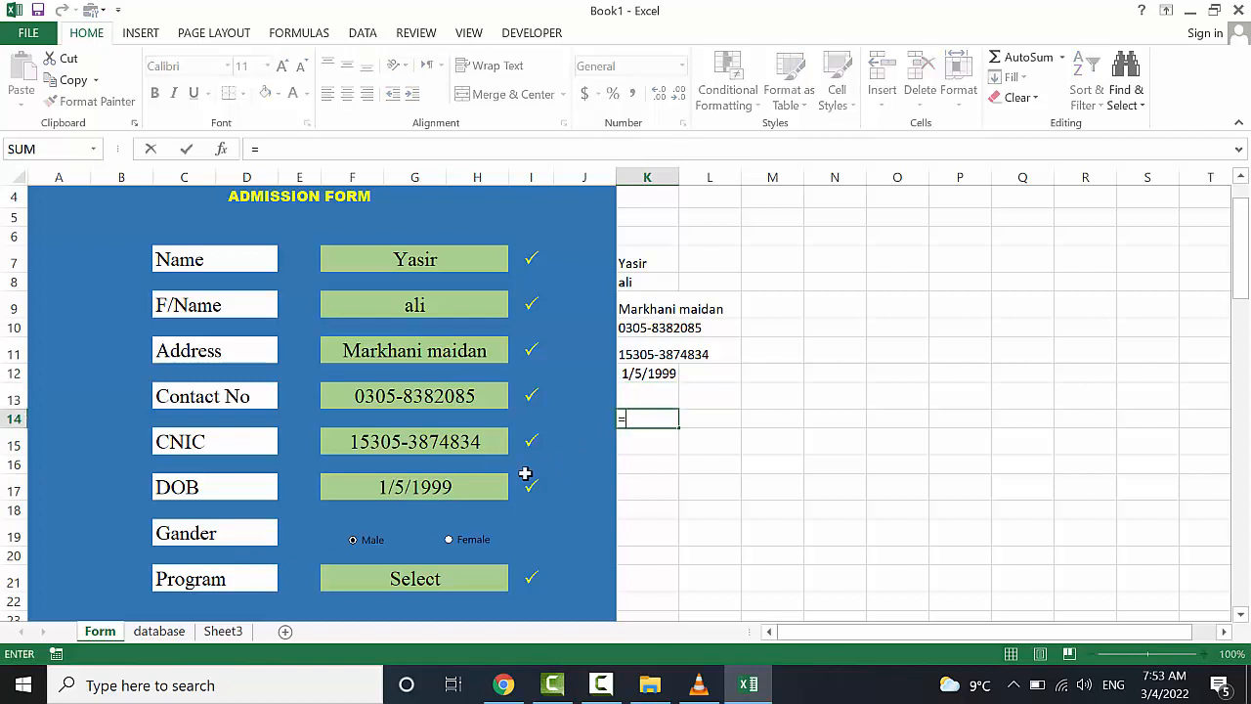
{"action": "left_click", "coordinate": [411, 579]}
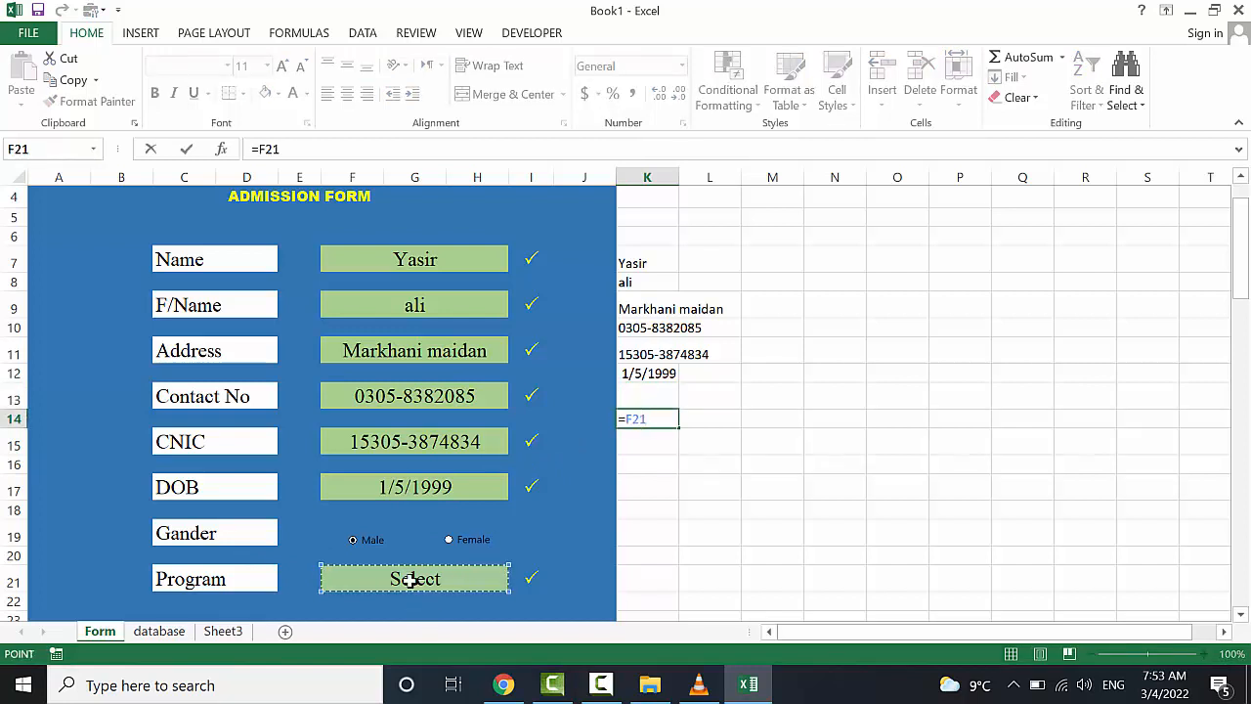
{"action": "key", "text": "Return"}
{"action": "left_click", "coordinate": [628, 403]}
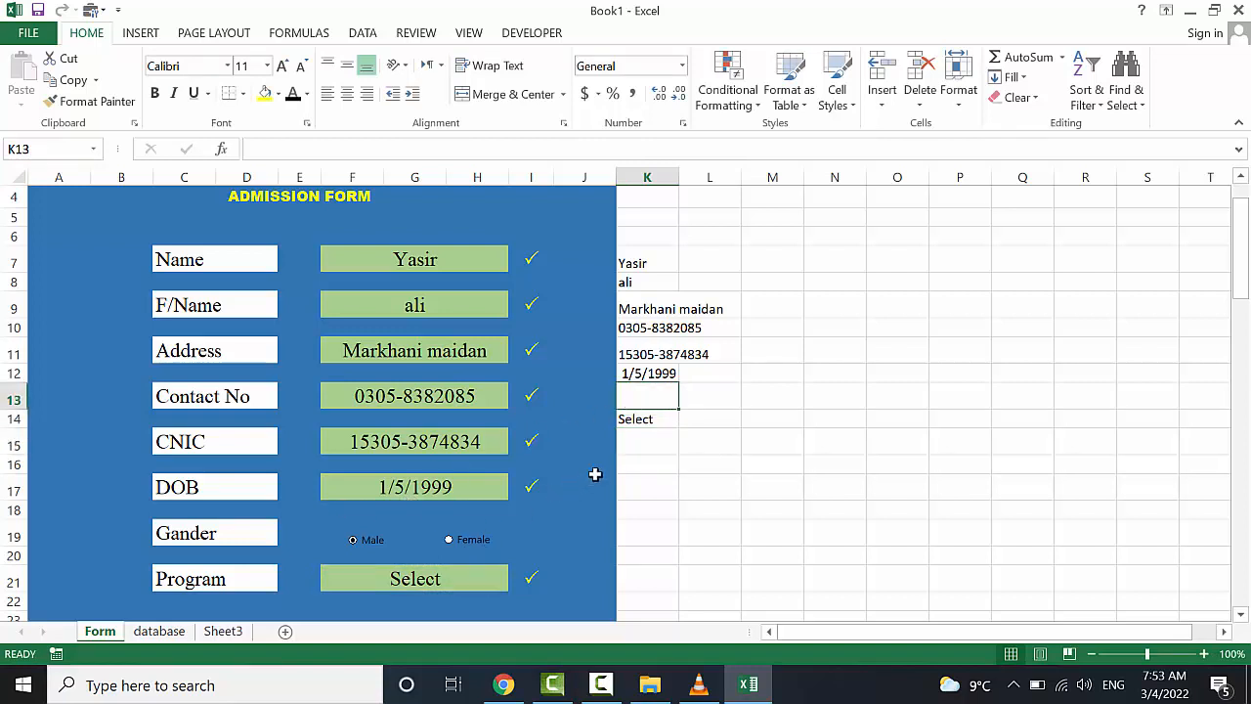
{"action": "left_click", "coordinate": [708, 398]}
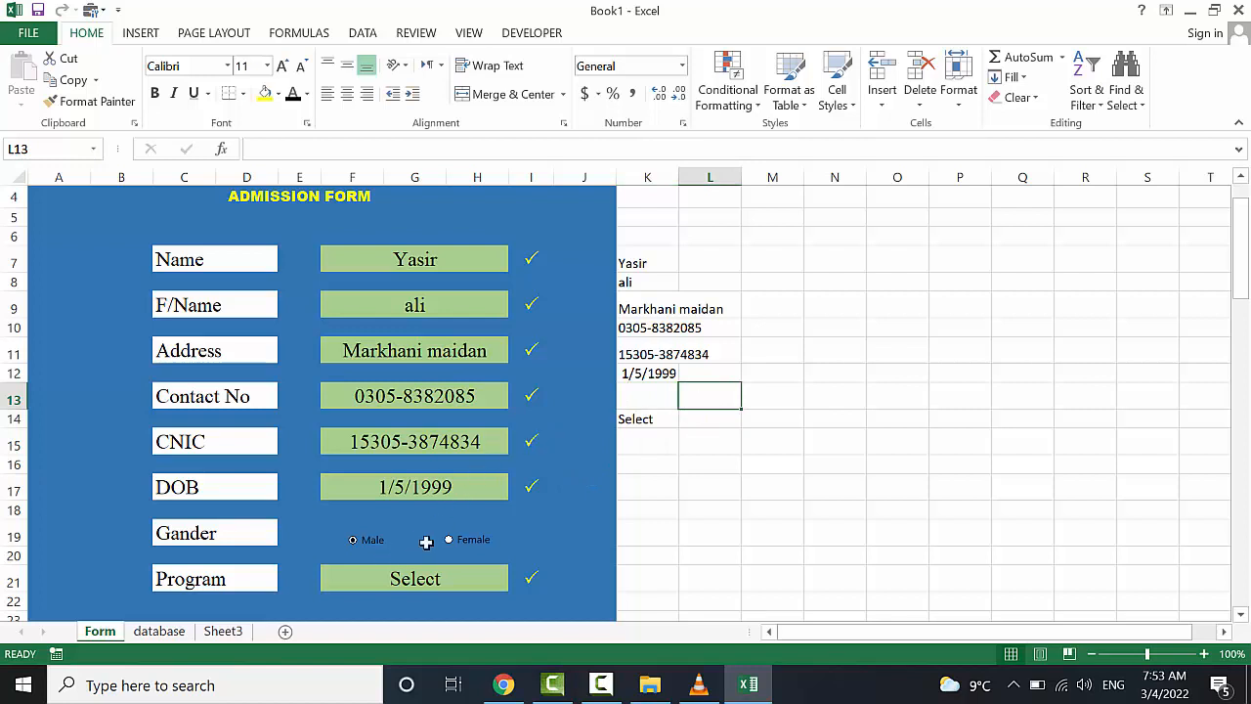
Set the Female option button's Format Control cell link to $L$13
{"action": "right_click", "coordinate": [456, 544]}
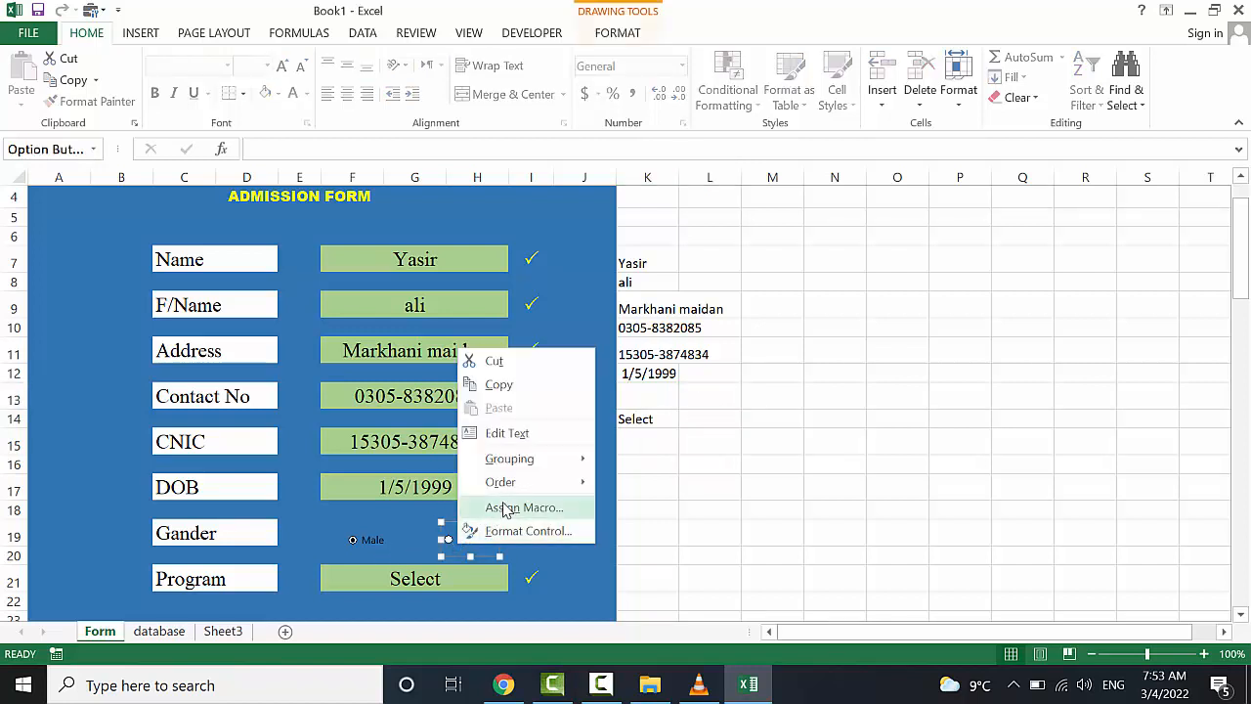
{"action": "left_click", "coordinate": [533, 530]}
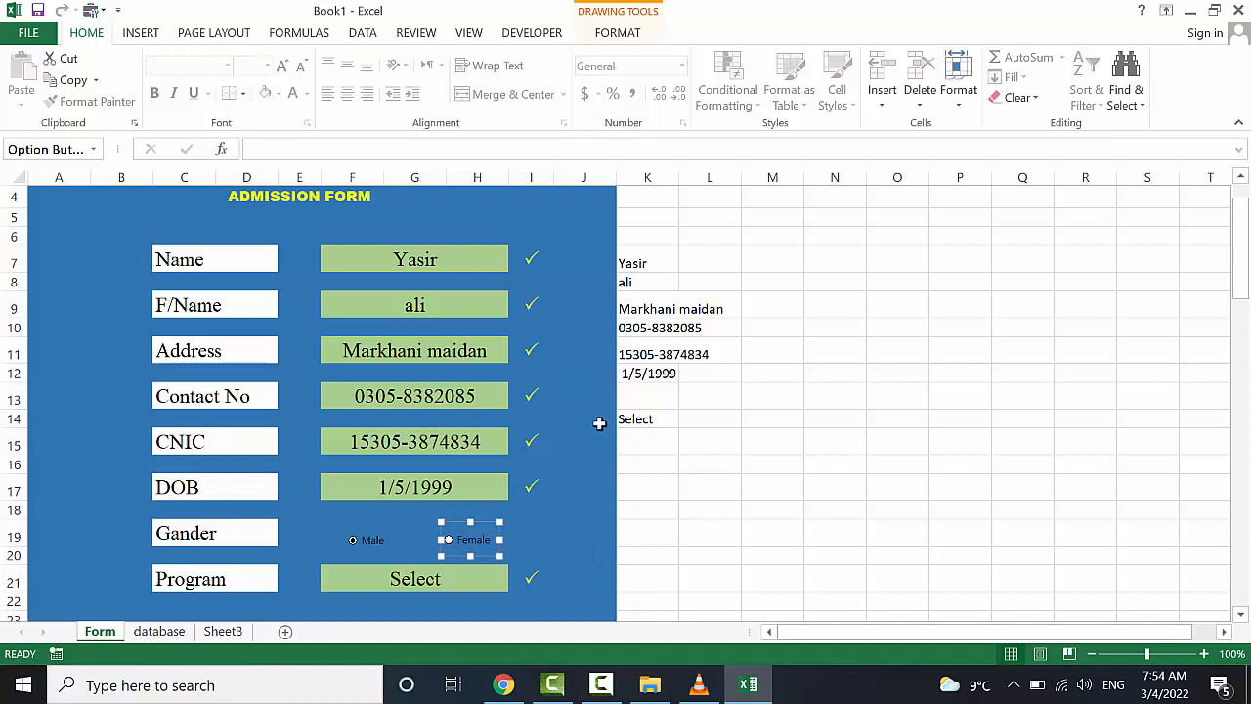
{"action": "left_click_drag", "start_coordinate": [706, 52], "coordinate": [219, 183]}
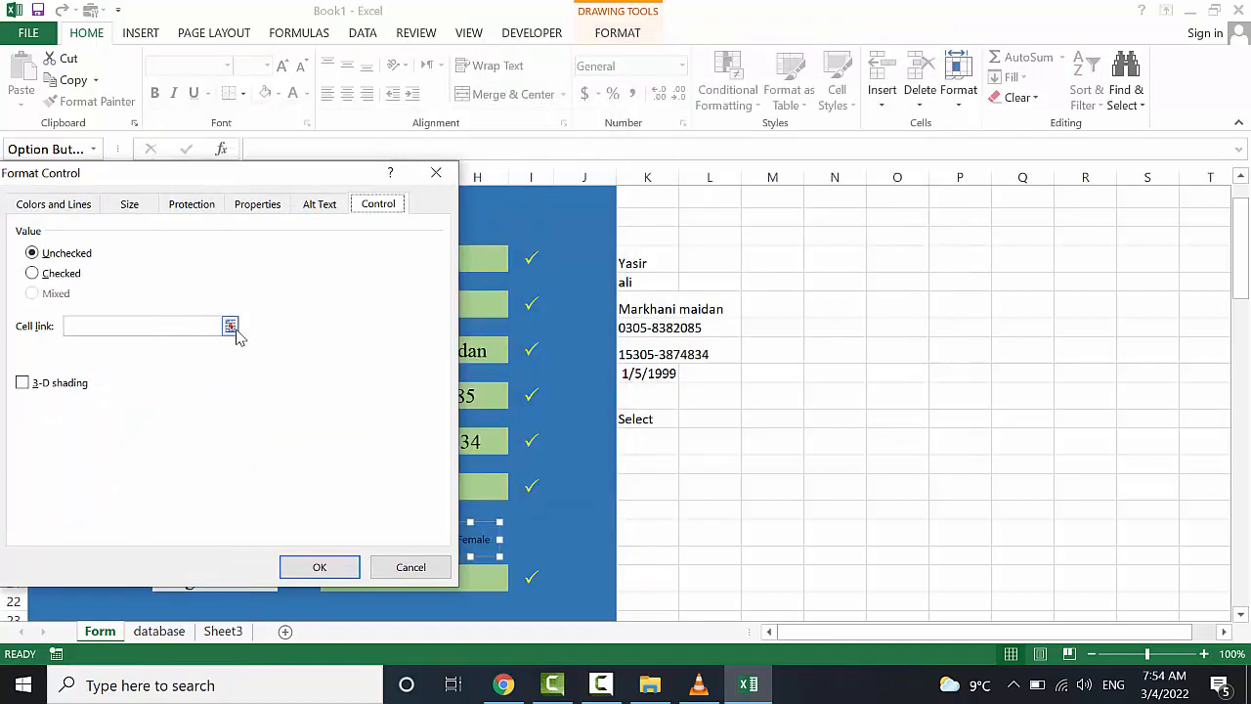
{"action": "left_click", "coordinate": [230, 326]}
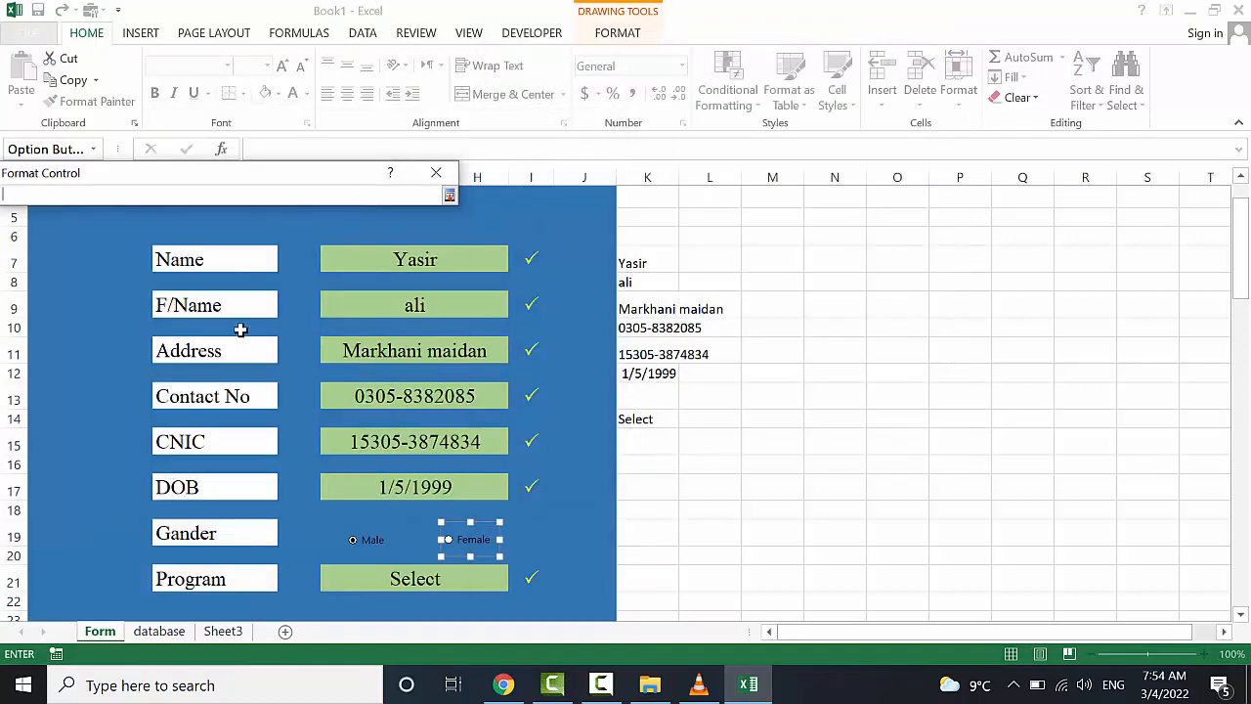
{"action": "left_click", "coordinate": [702, 396]}
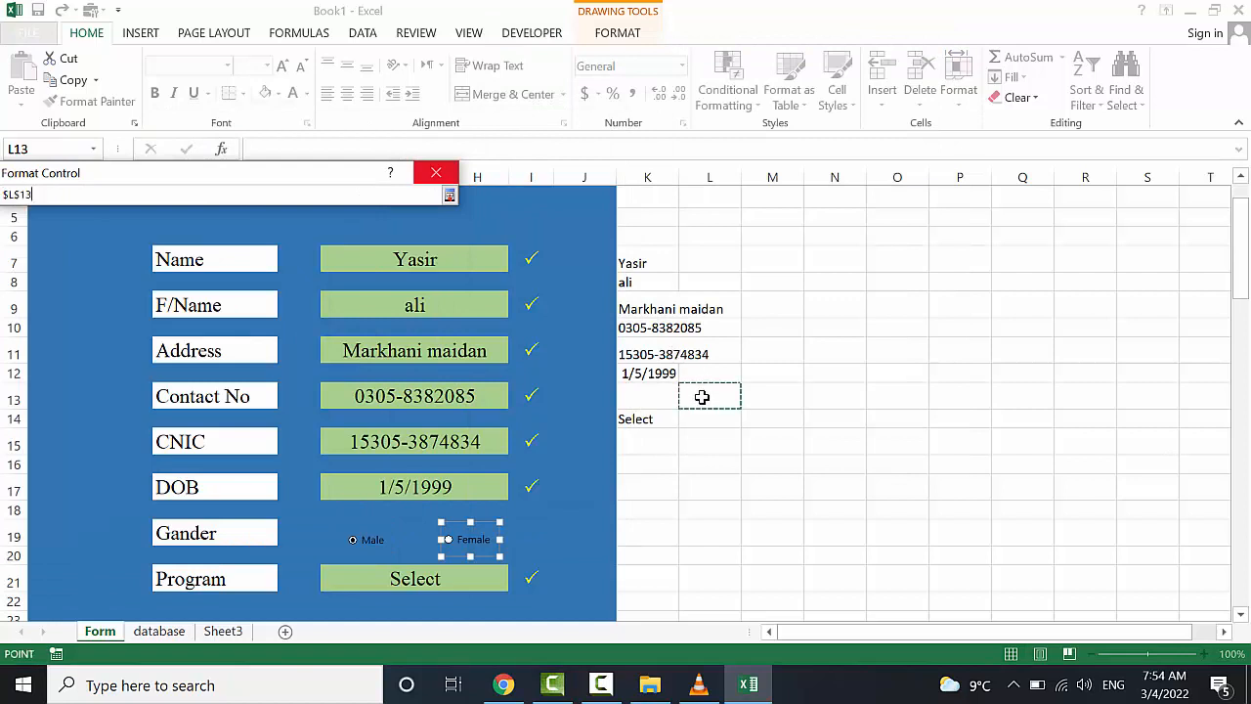
{"action": "left_click", "coordinate": [450, 196]}
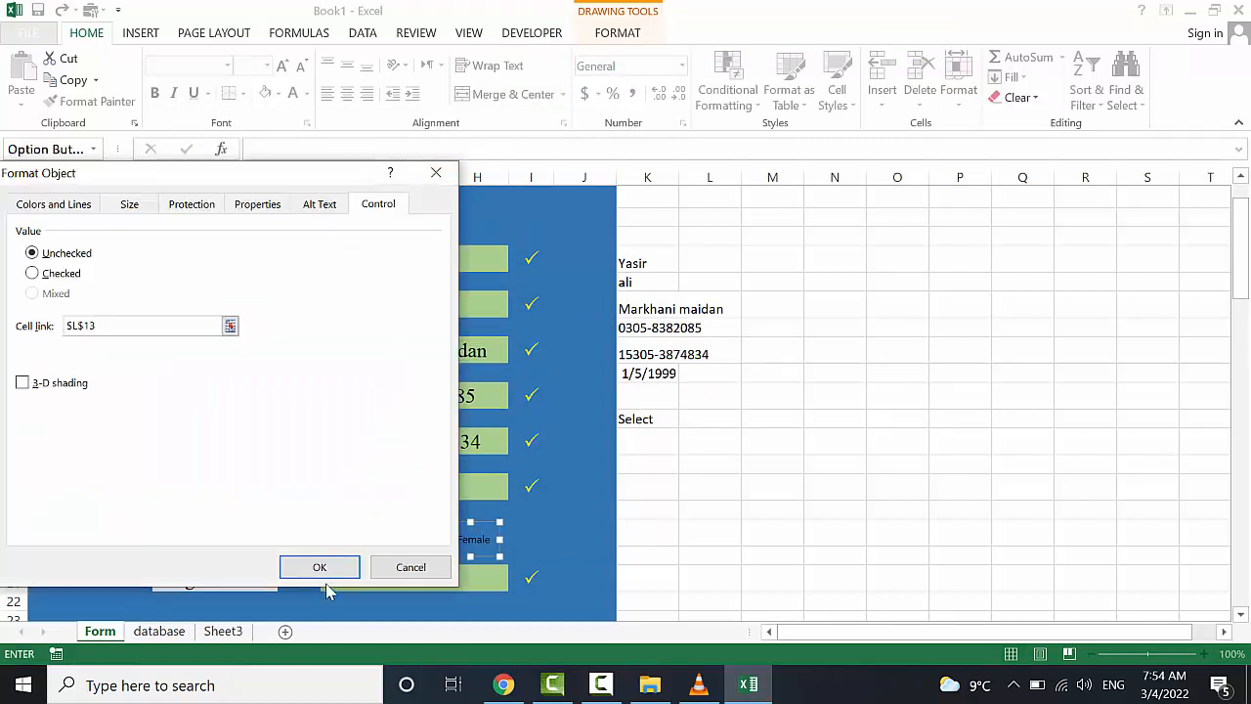
{"action": "key", "text": "Return"}
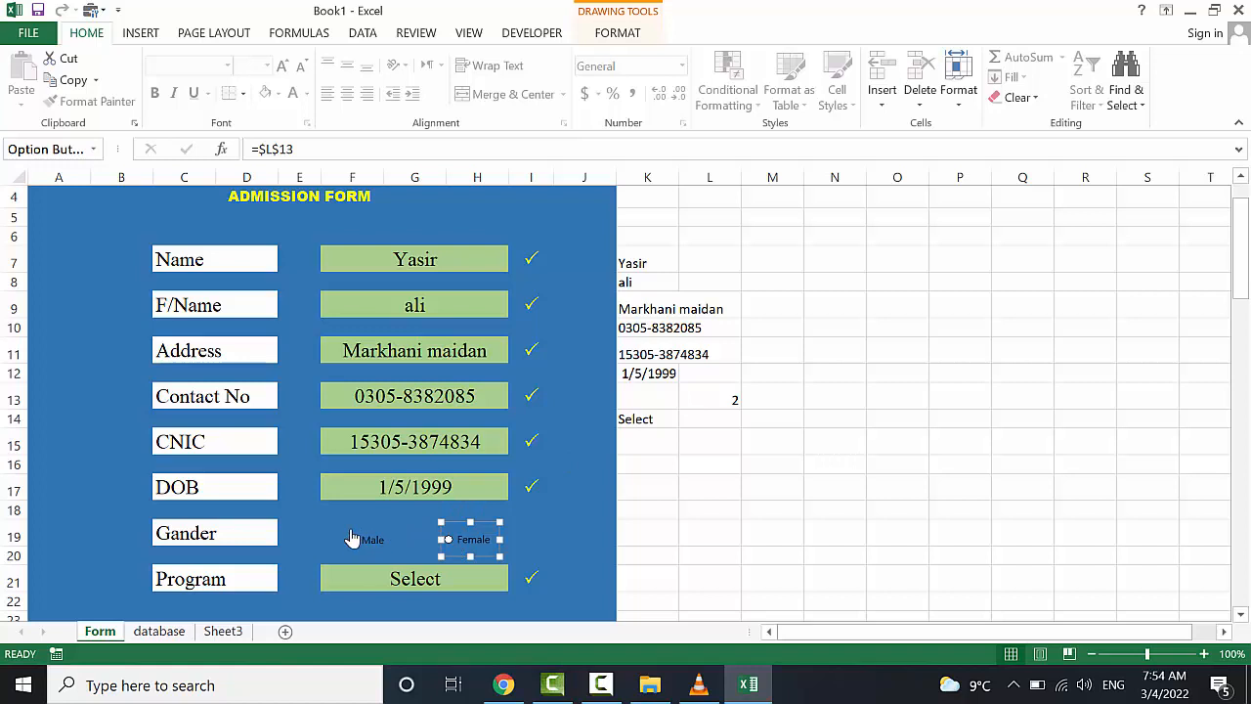
{"action": "left_click", "coordinate": [395, 510]}
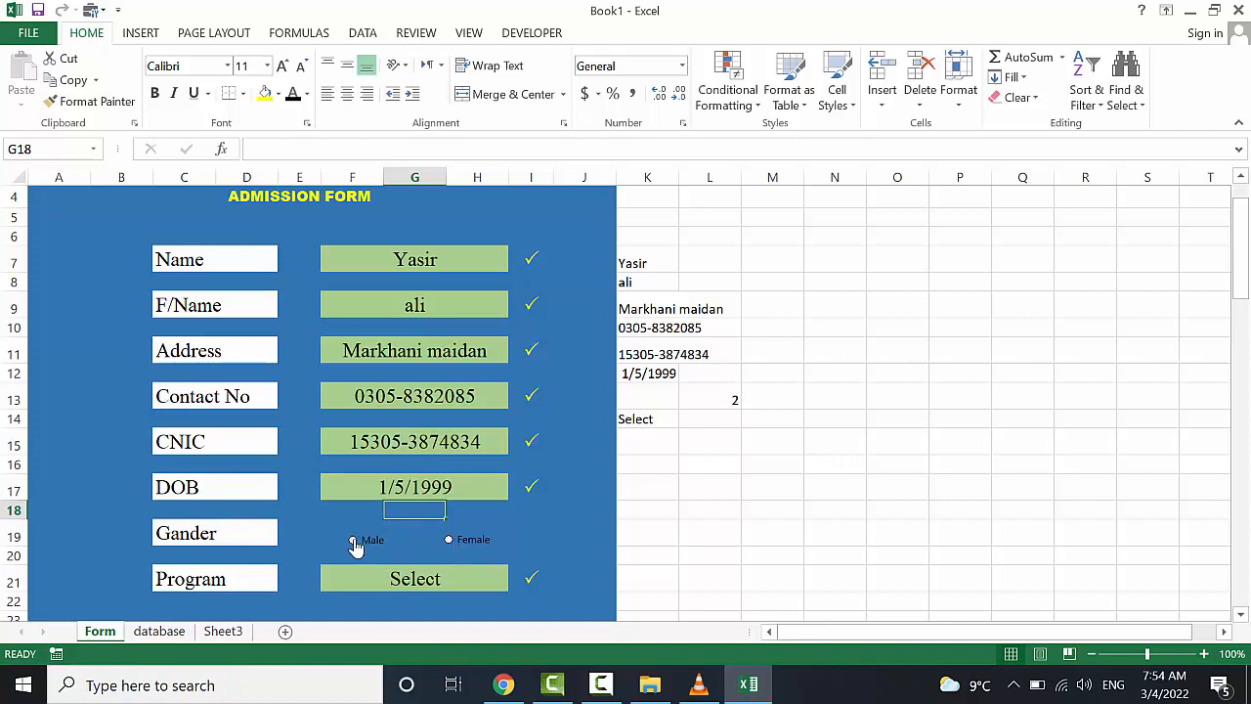
Enter =IF(L13=1,"Female","Male") in cell K13
{"action": "left_click", "coordinate": [643, 400]}
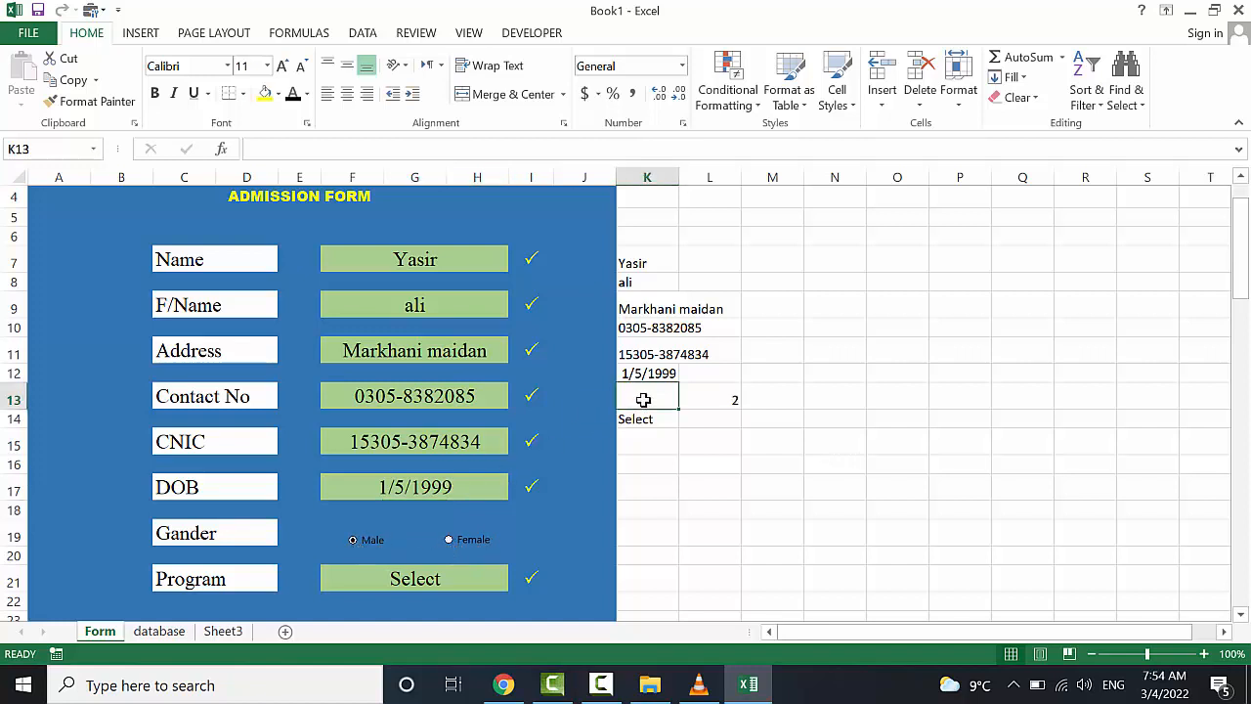
{"action": "type", "text": "=if("}
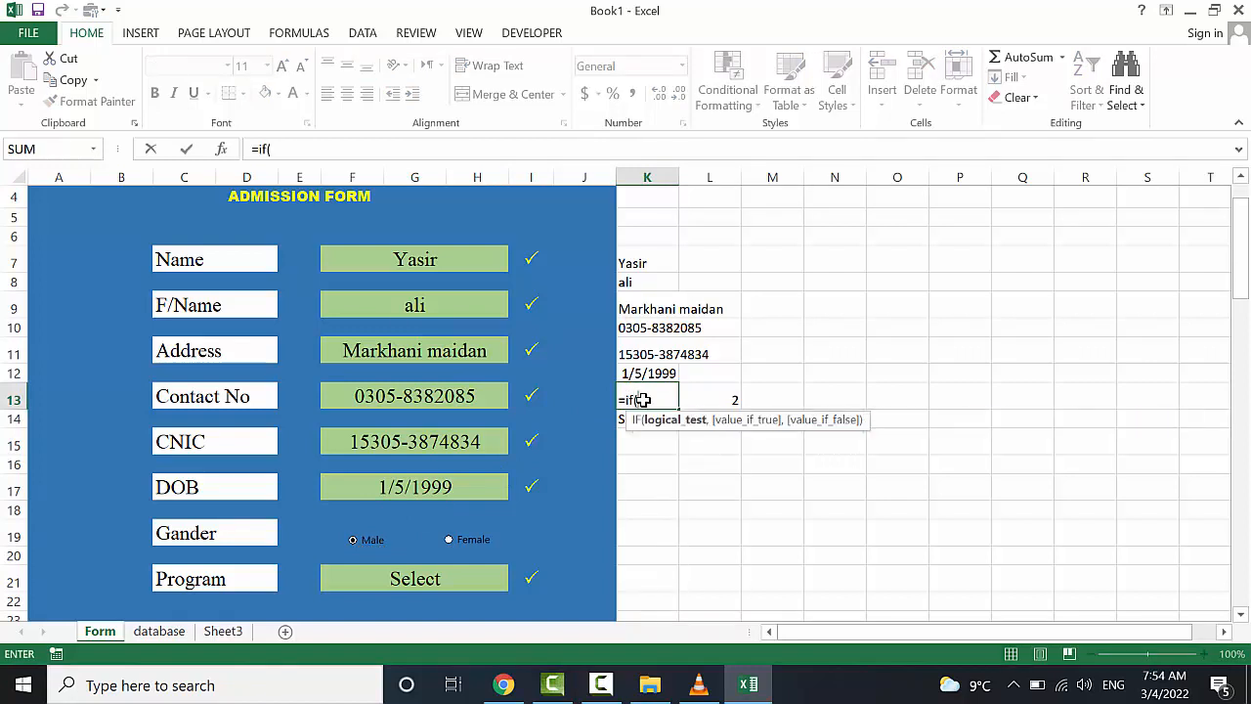
{"action": "left_click", "coordinate": [727, 399]}
{"action": "type", "text": "="}
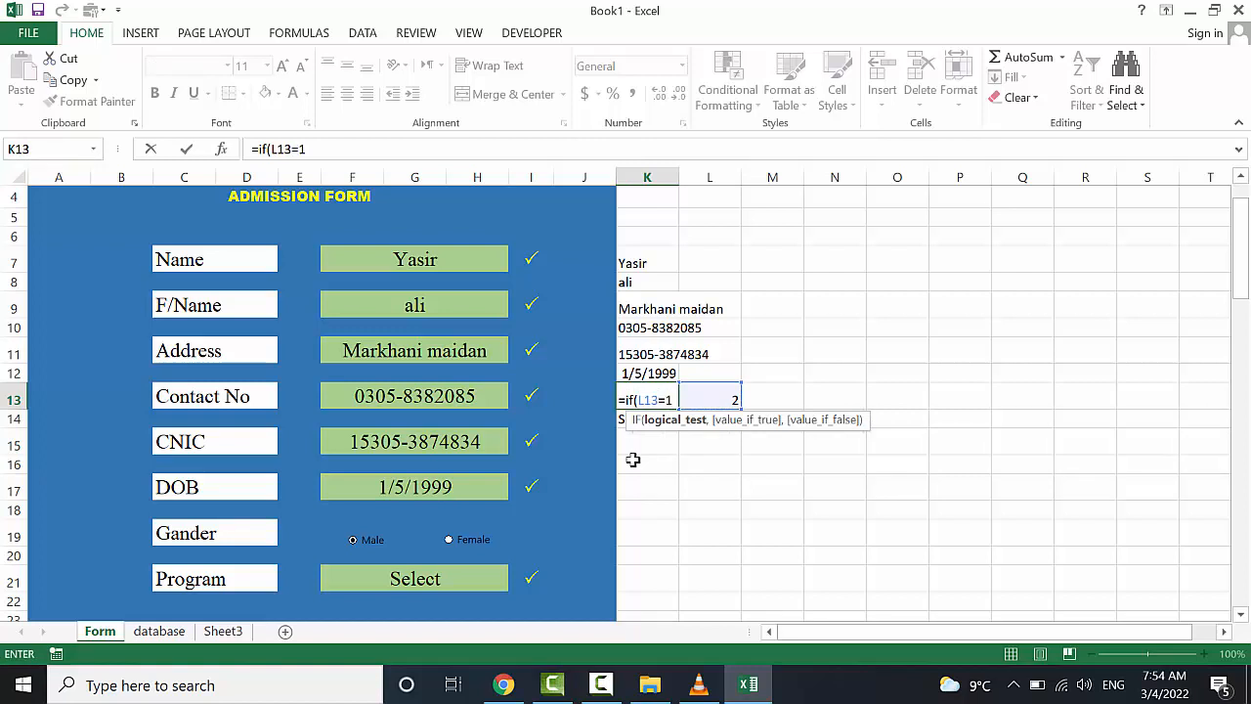
{"action": "type", "text": "1,\"Female"}
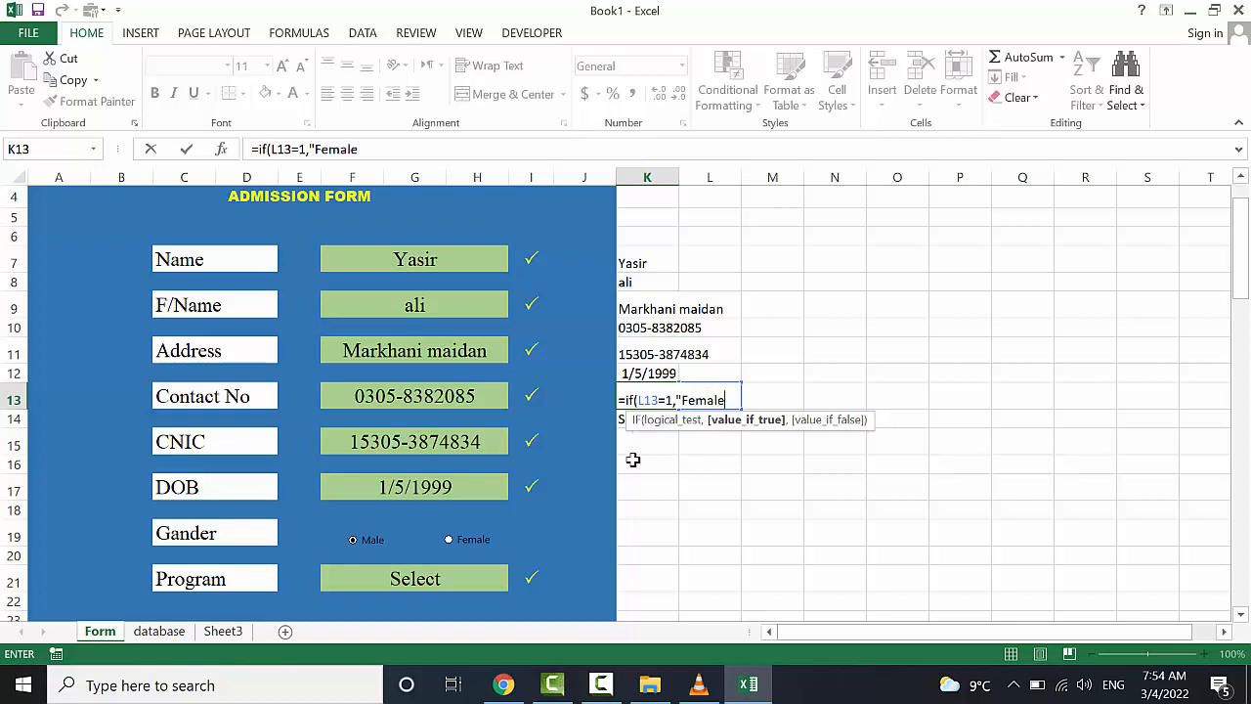
{"action": "type", "text": "\",\"Male\""}
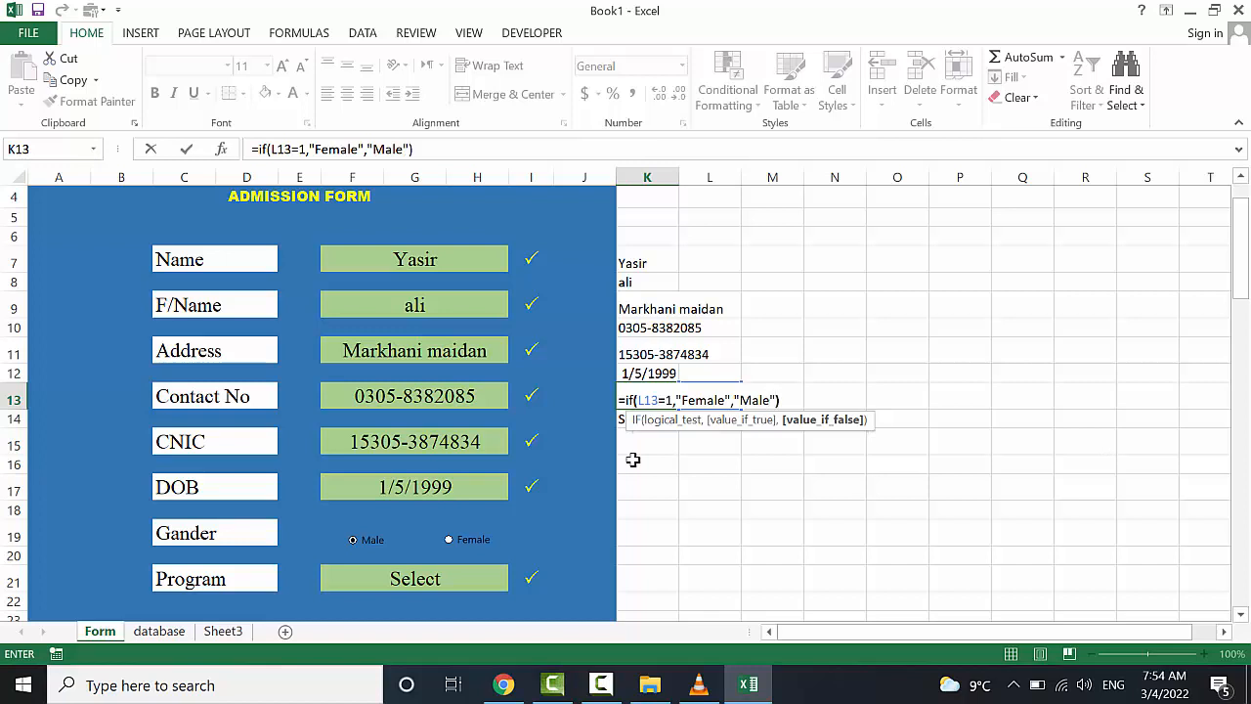
{"action": "key", "text": "Return"}
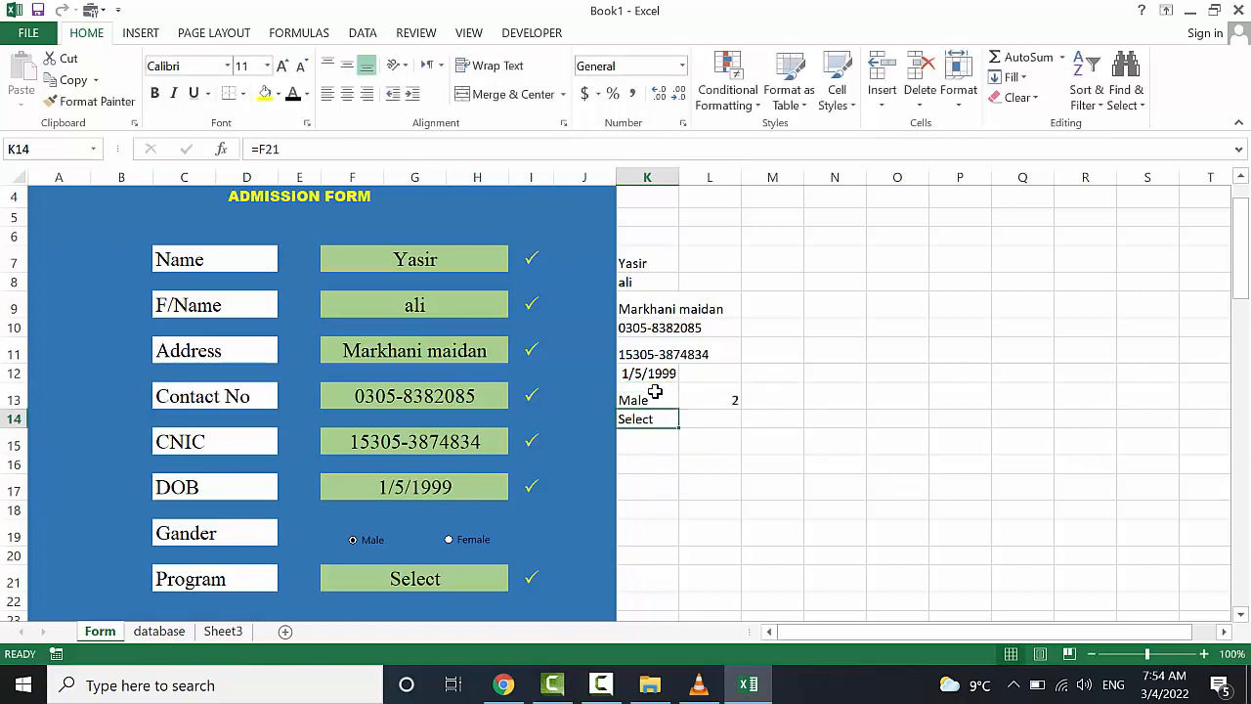
Toggle the form's Female and Male options to confirm K13 follows the choice, ending on Female
{"action": "left_click", "coordinate": [655, 391]}
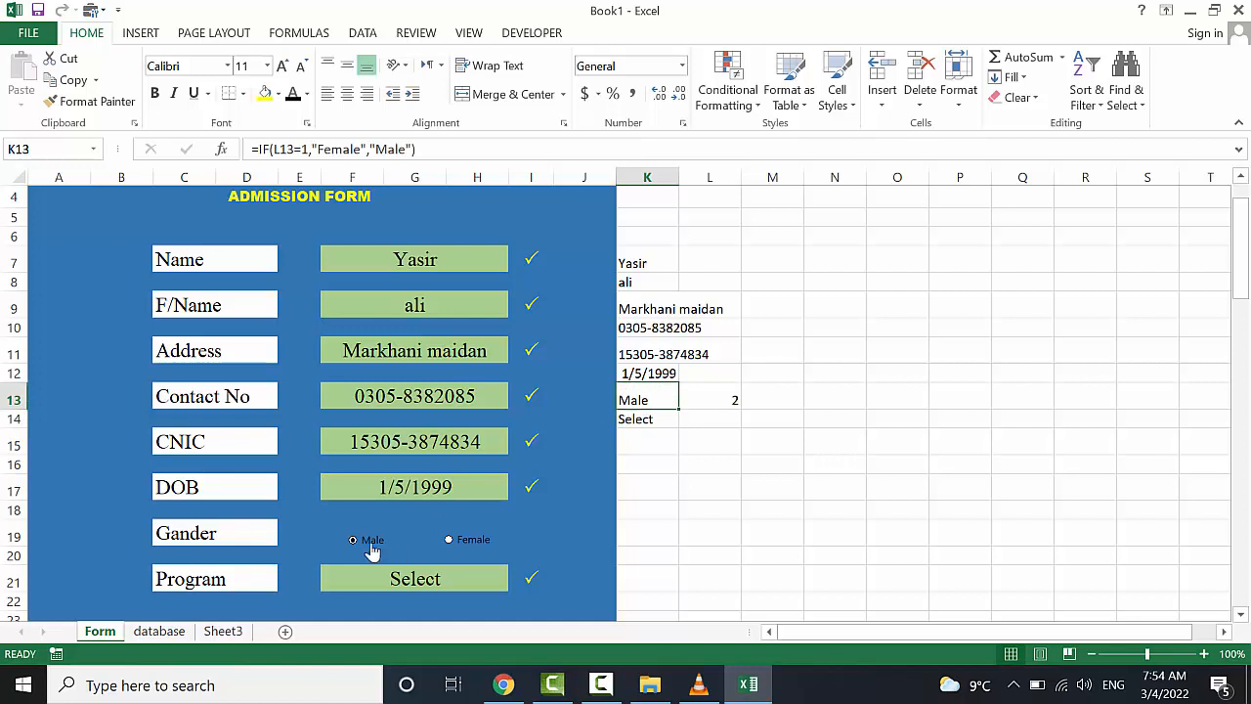
{"action": "left_click", "coordinate": [447, 547]}
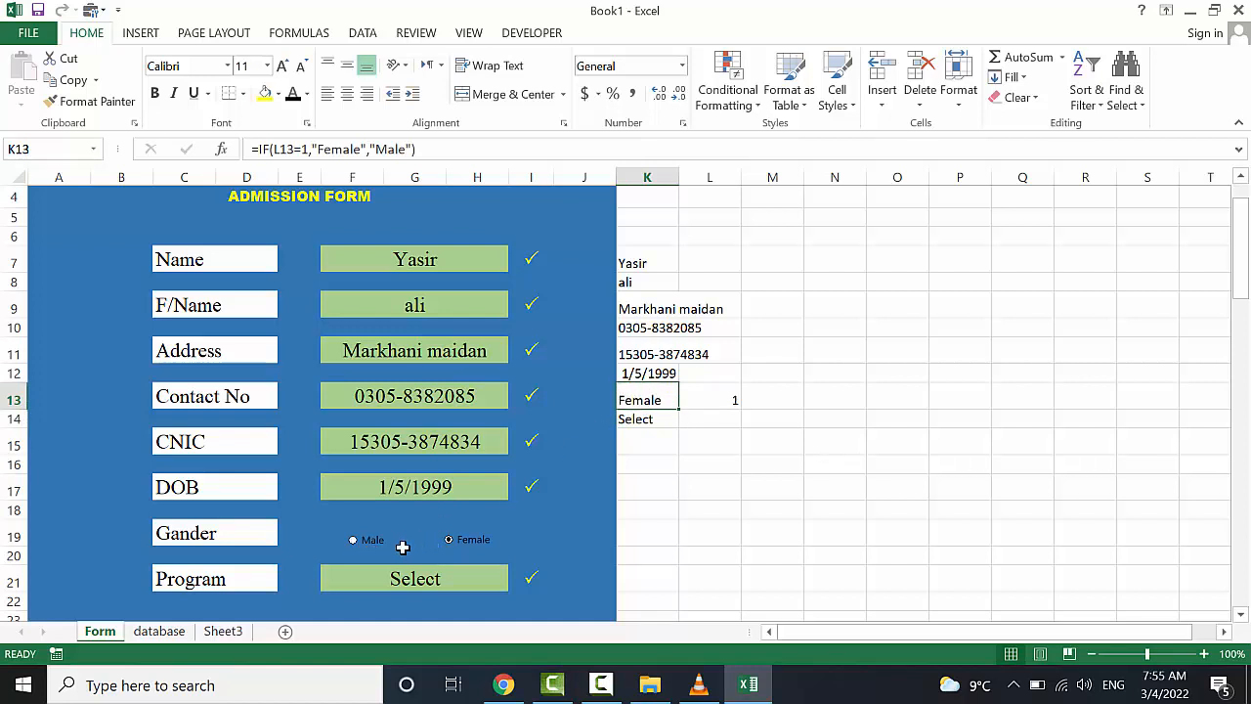
{"action": "left_click", "coordinate": [354, 545]}
{"action": "left_click", "coordinate": [450, 541]}
{"action": "scroll", "coordinate": [551, 400], "scroll_direction": "down", "scroll_amount": 1}
{"action": "scroll", "coordinate": [551, 403], "scroll_direction": "up", "scroll_amount": 2}
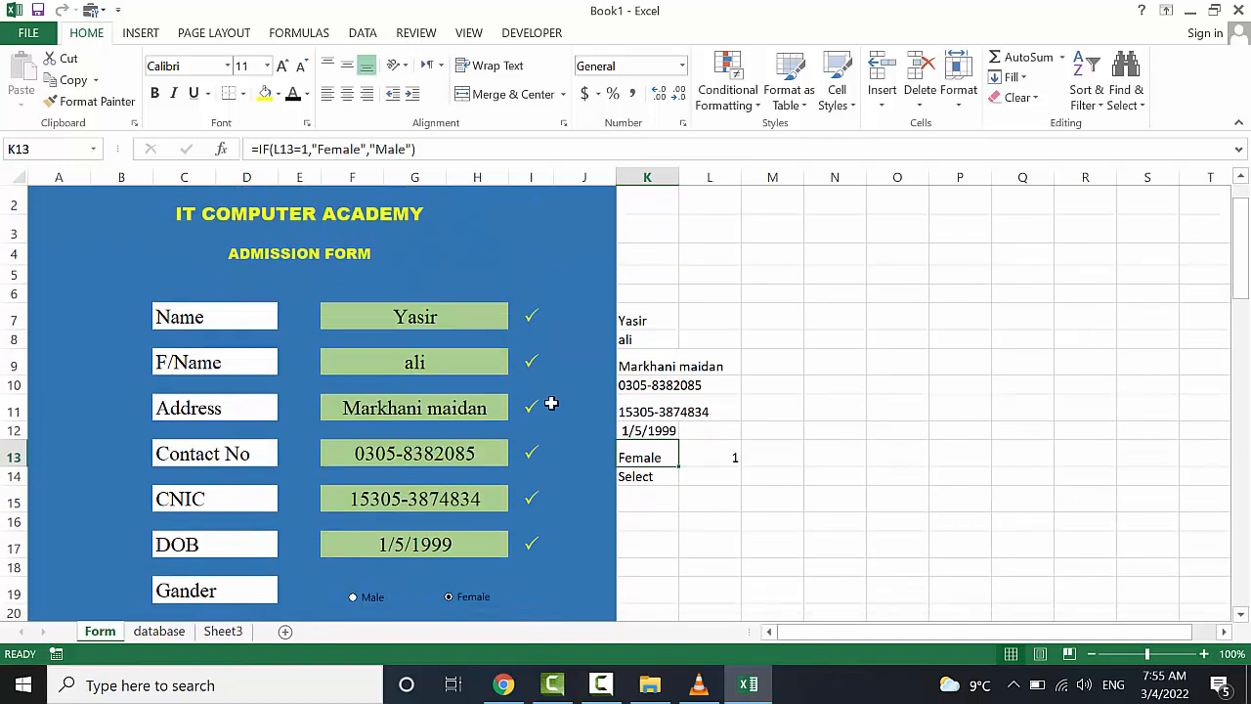
{"action": "scroll", "coordinate": [551, 402], "scroll_direction": "down", "scroll_amount": 1}
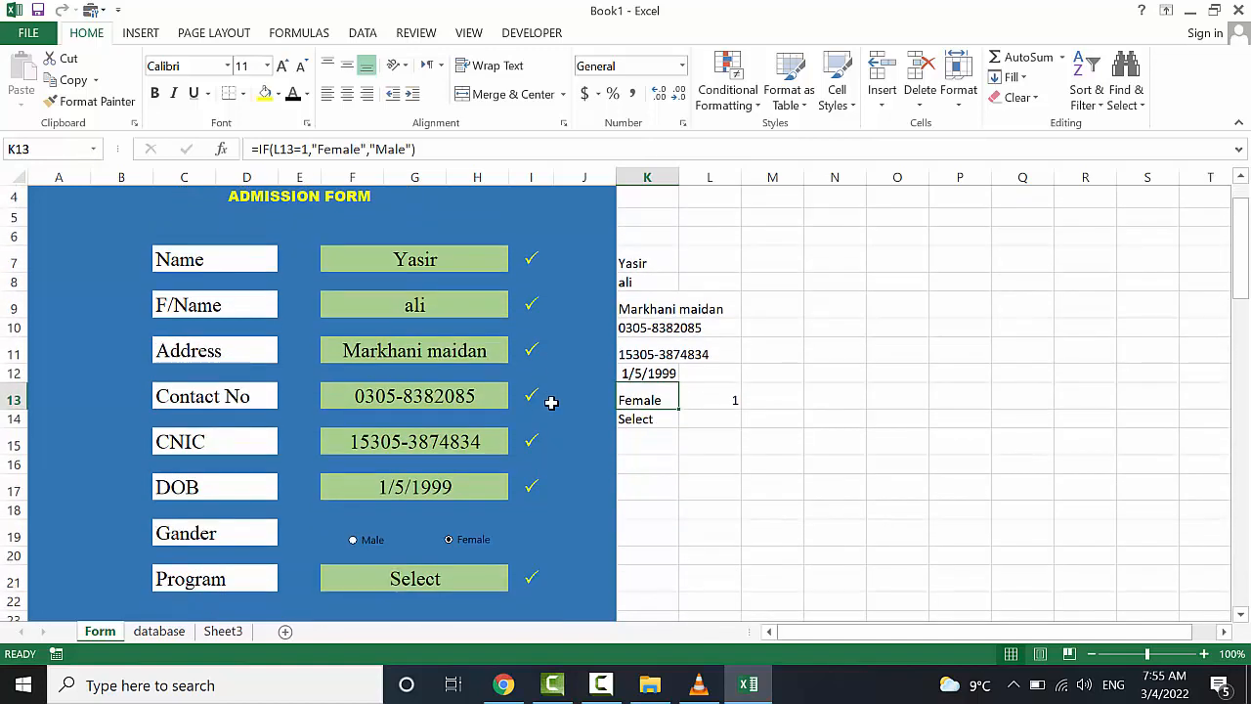
Begin recording a macro called 'Button' in This Workbook from the View tab's Macros menu
{"action": "scroll", "coordinate": [550, 402], "scroll_direction": "down", "scroll_amount": 2}
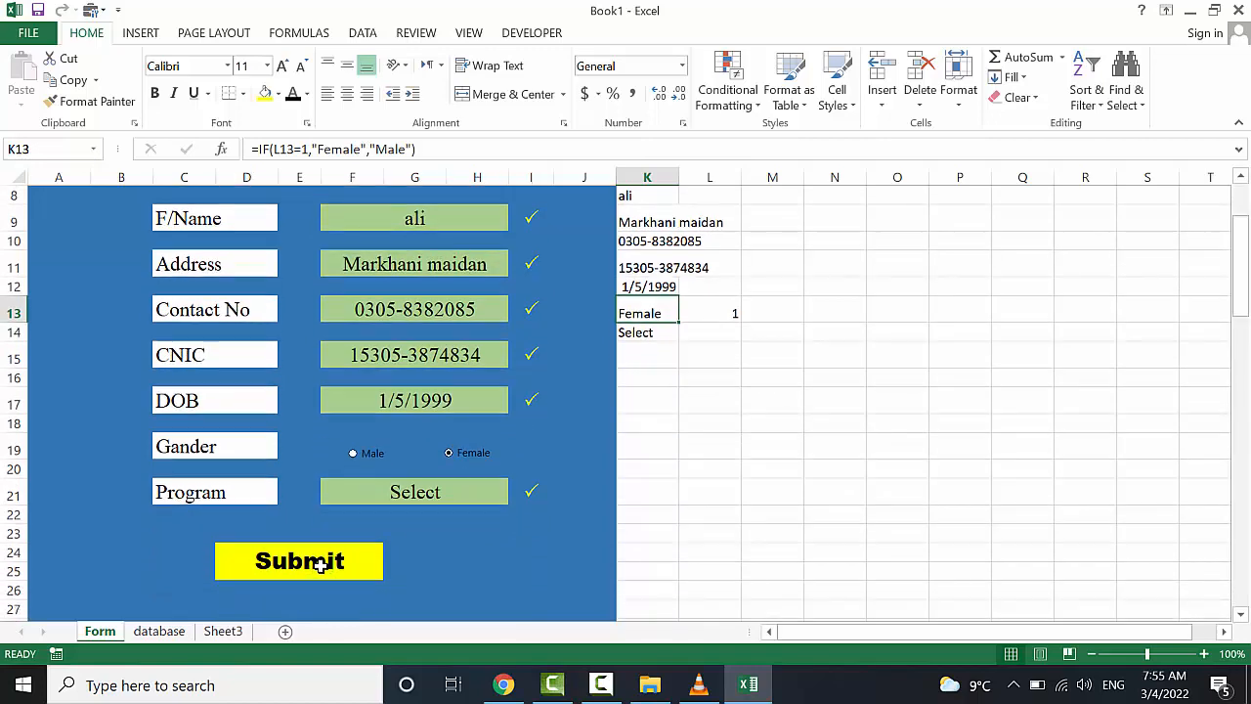
{"action": "scroll", "coordinate": [645, 469], "scroll_direction": "up", "scroll_amount": 3}
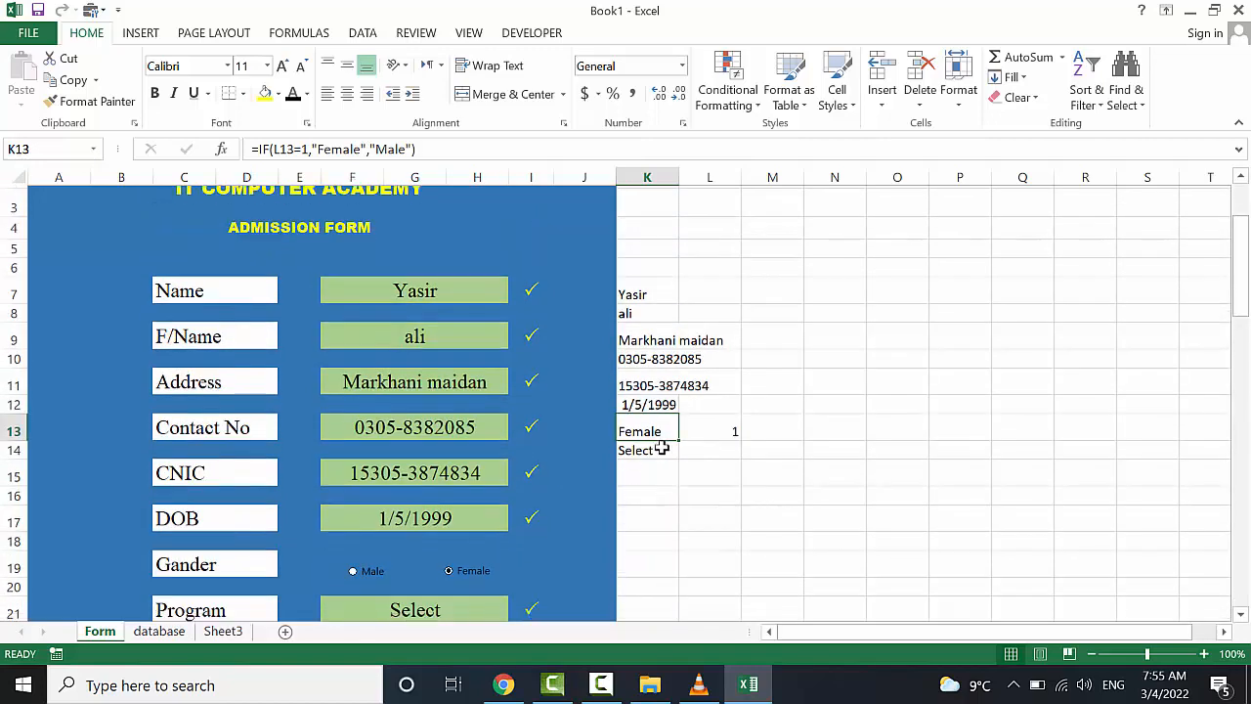
{"action": "left_click", "coordinate": [469, 33]}
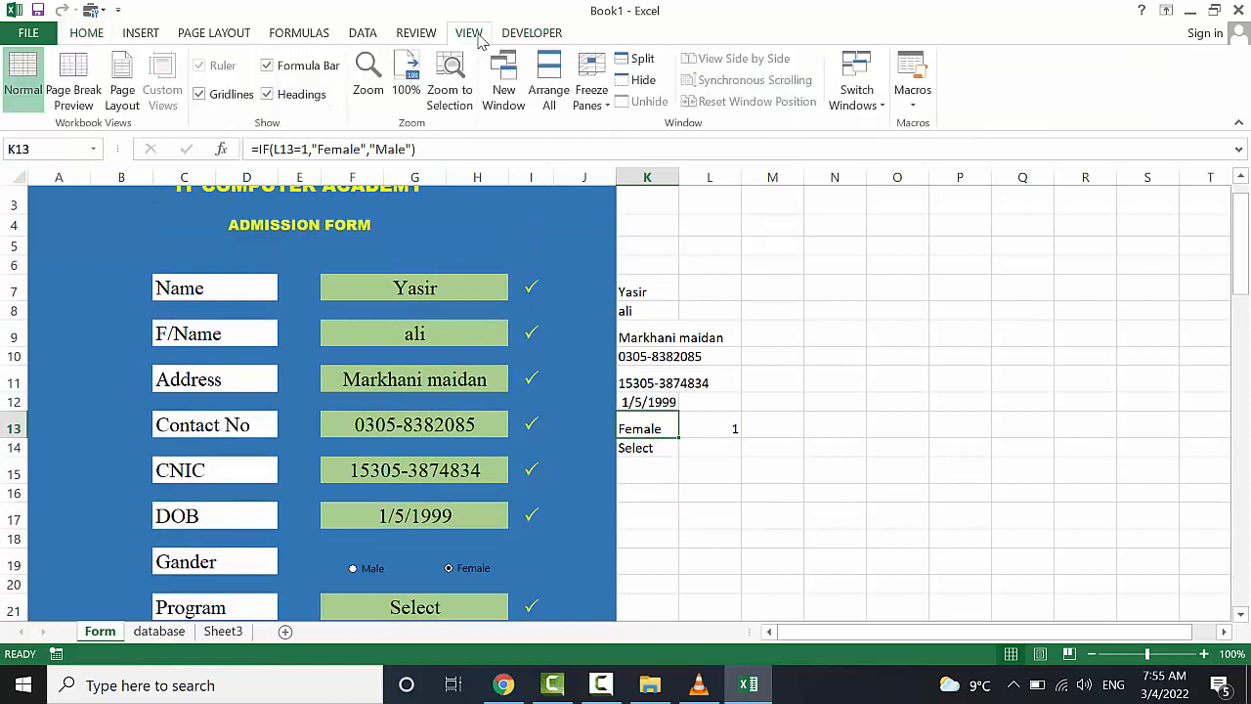
{"action": "left_click", "coordinate": [912, 98]}
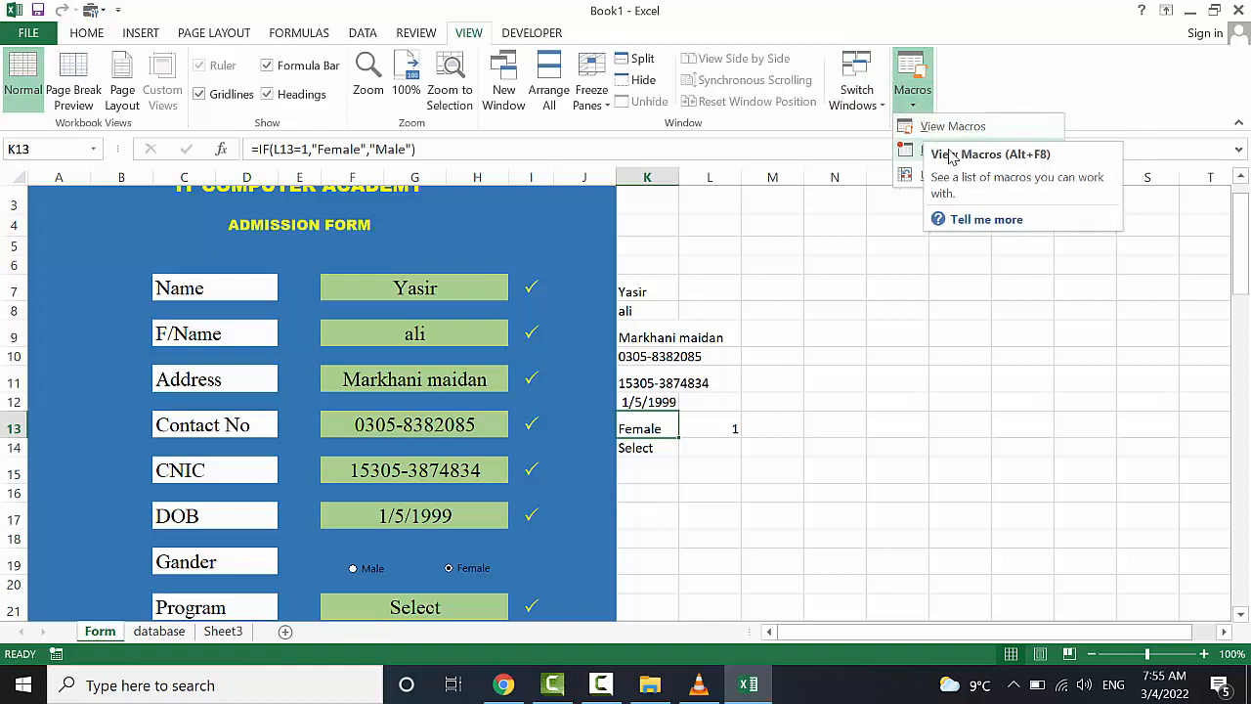
{"action": "left_click", "coordinate": [924, 151]}
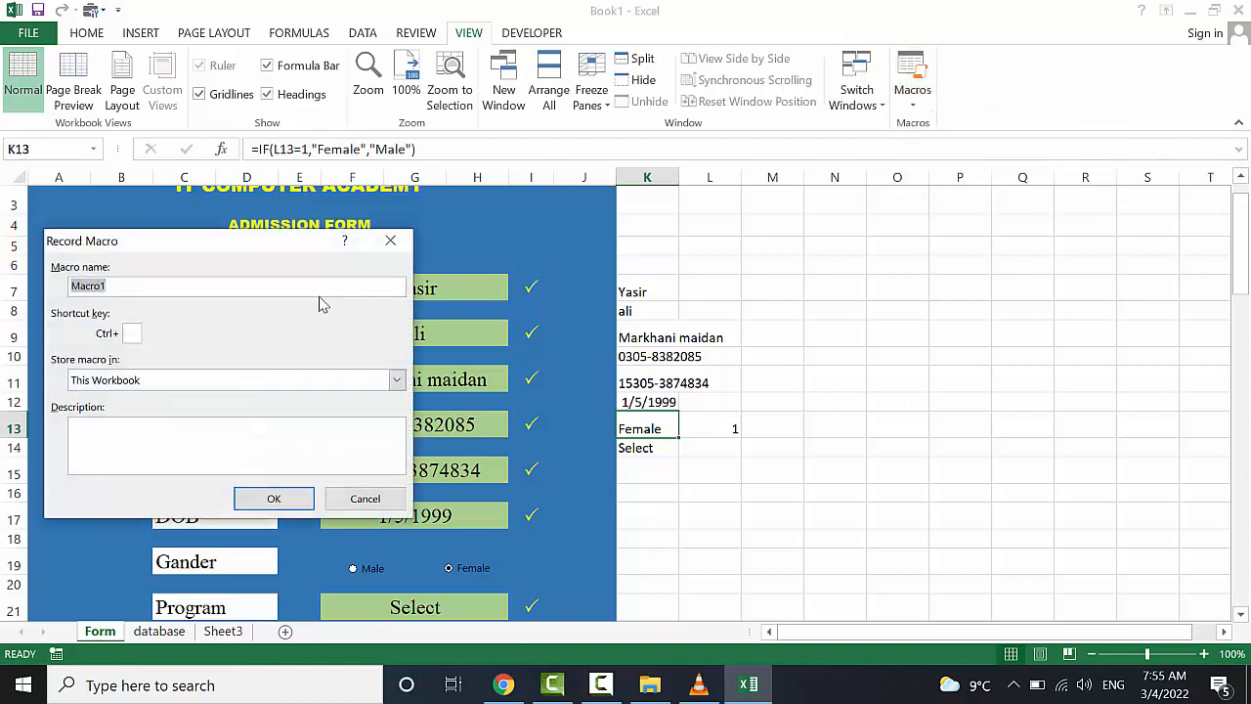
{"action": "type", "text": "Button"}
{"action": "left_click", "coordinate": [274, 499]}
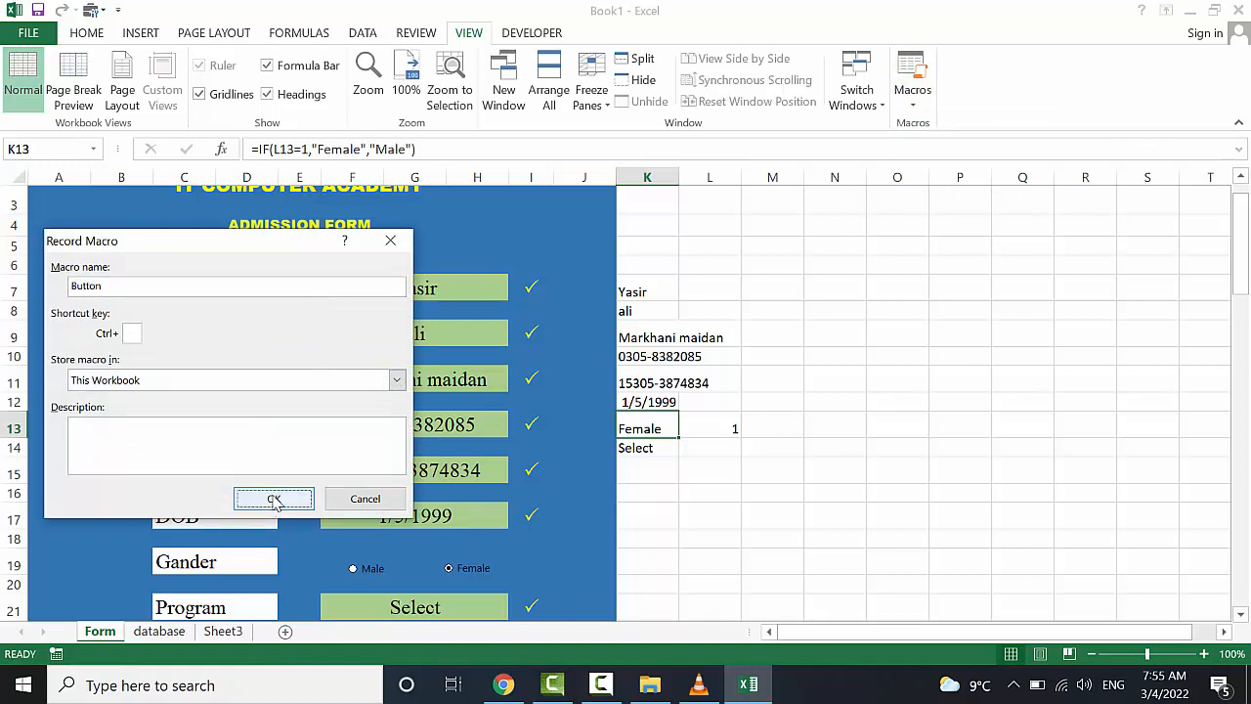
{"action": "scroll", "coordinate": [695, 461], "scroll_direction": "down", "scroll_amount": 3}
{"action": "scroll", "coordinate": [695, 460], "scroll_direction": "up", "scroll_amount": 2}
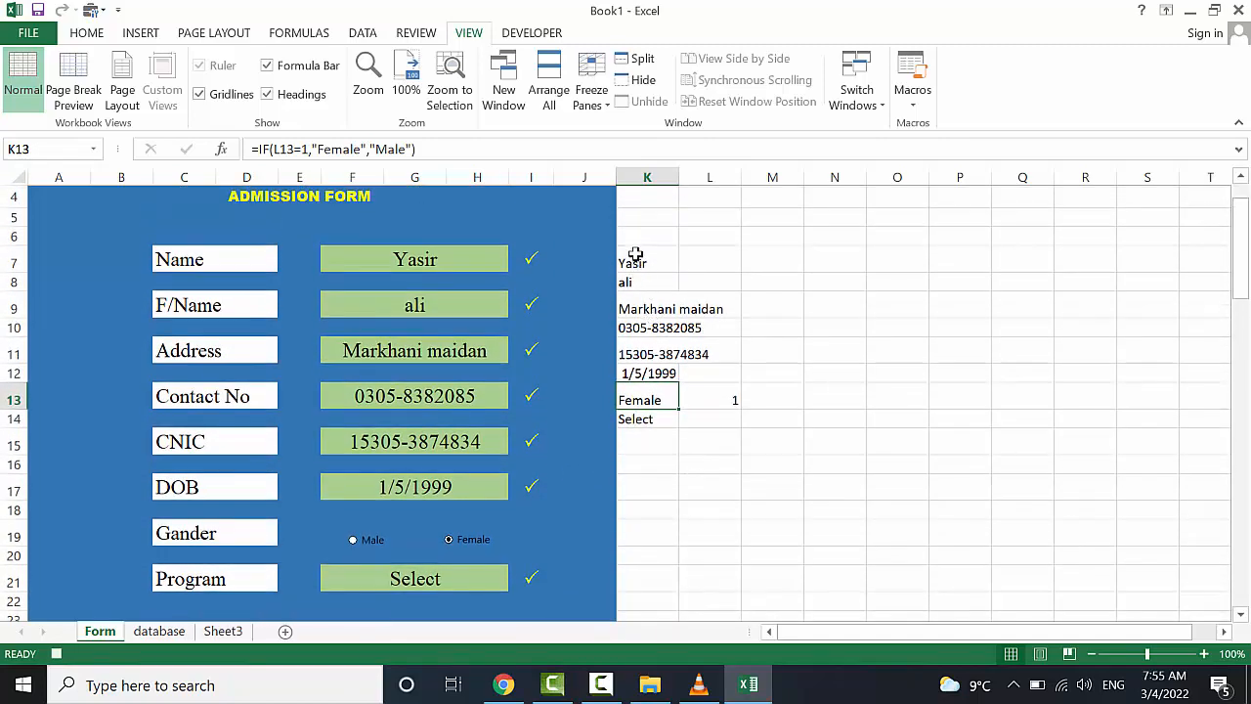
Copy K7:K14 and paste them into Sheet3 row 1 as transposed values
{"action": "left_click_drag", "start_coordinate": [635, 255], "coordinate": [636, 418]}
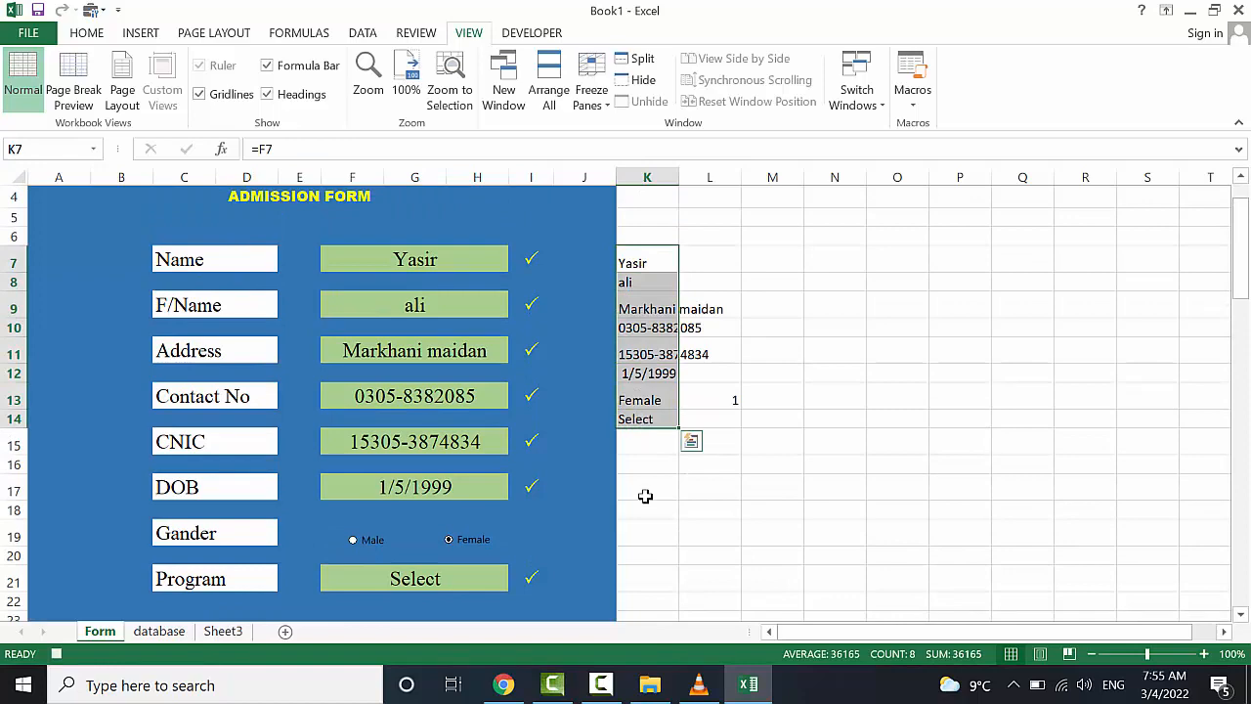
{"action": "key", "text": "ctrl+c"}
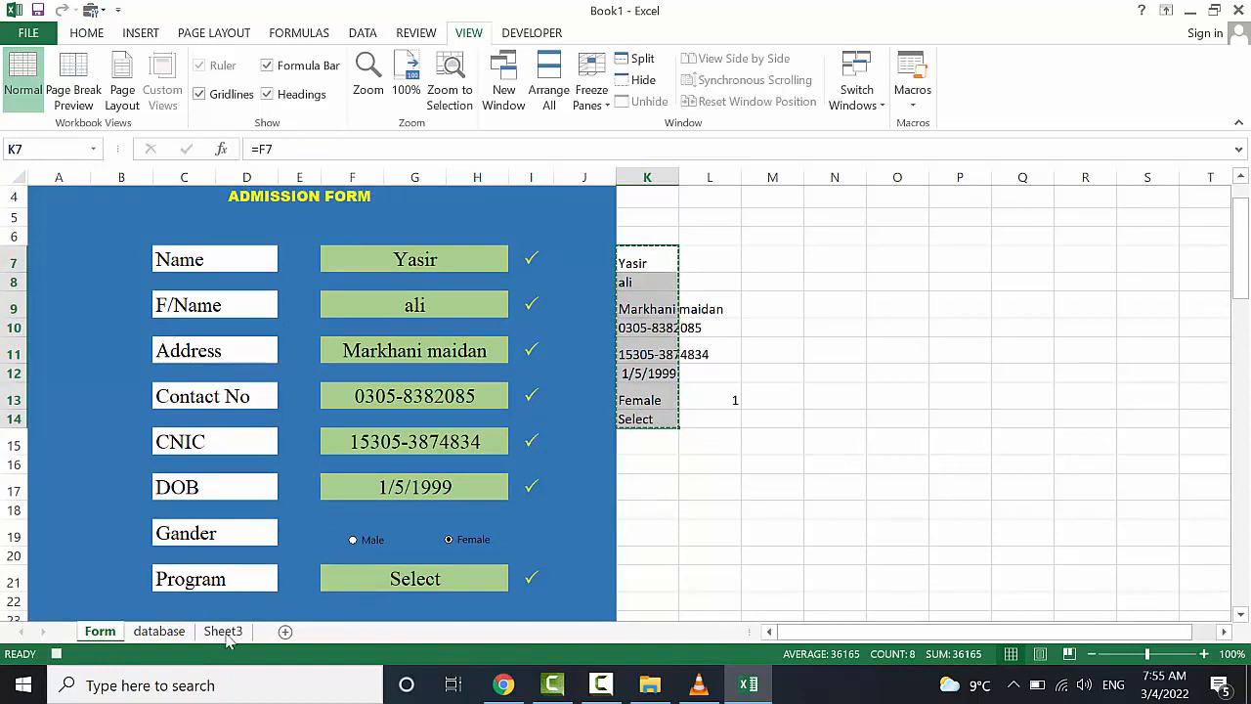
{"action": "left_click", "coordinate": [223, 631]}
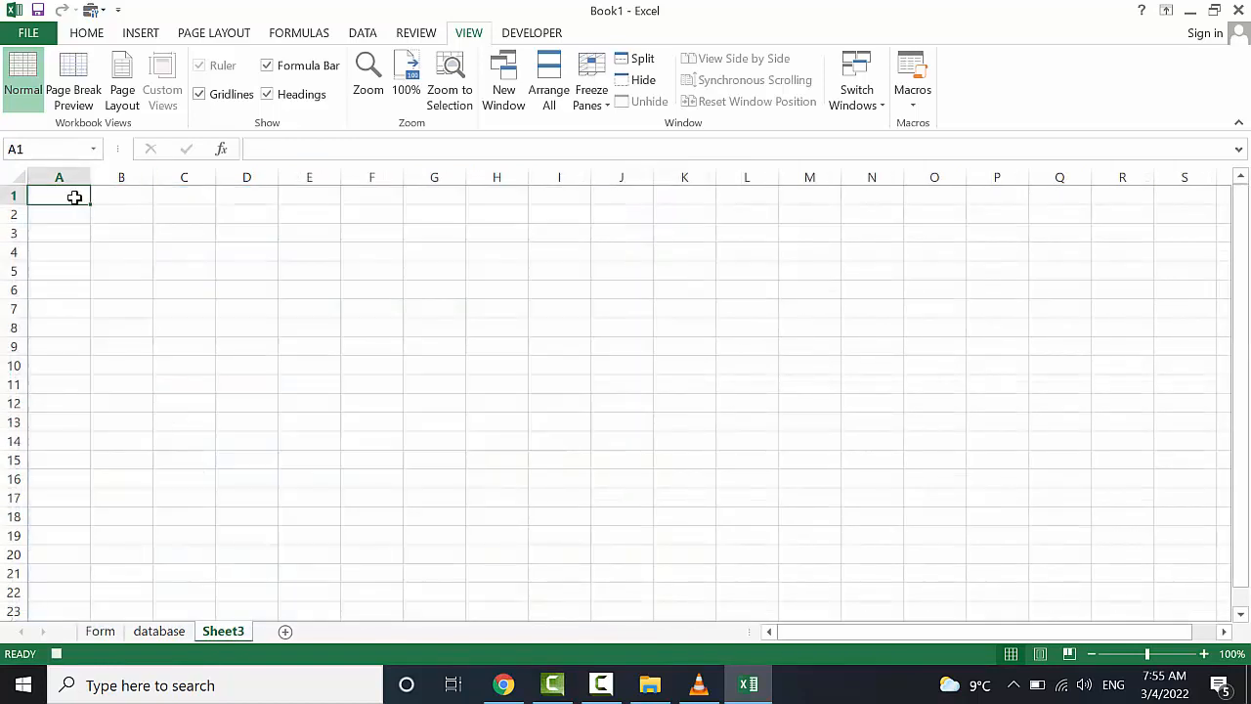
{"action": "left_click", "coordinate": [72, 37]}
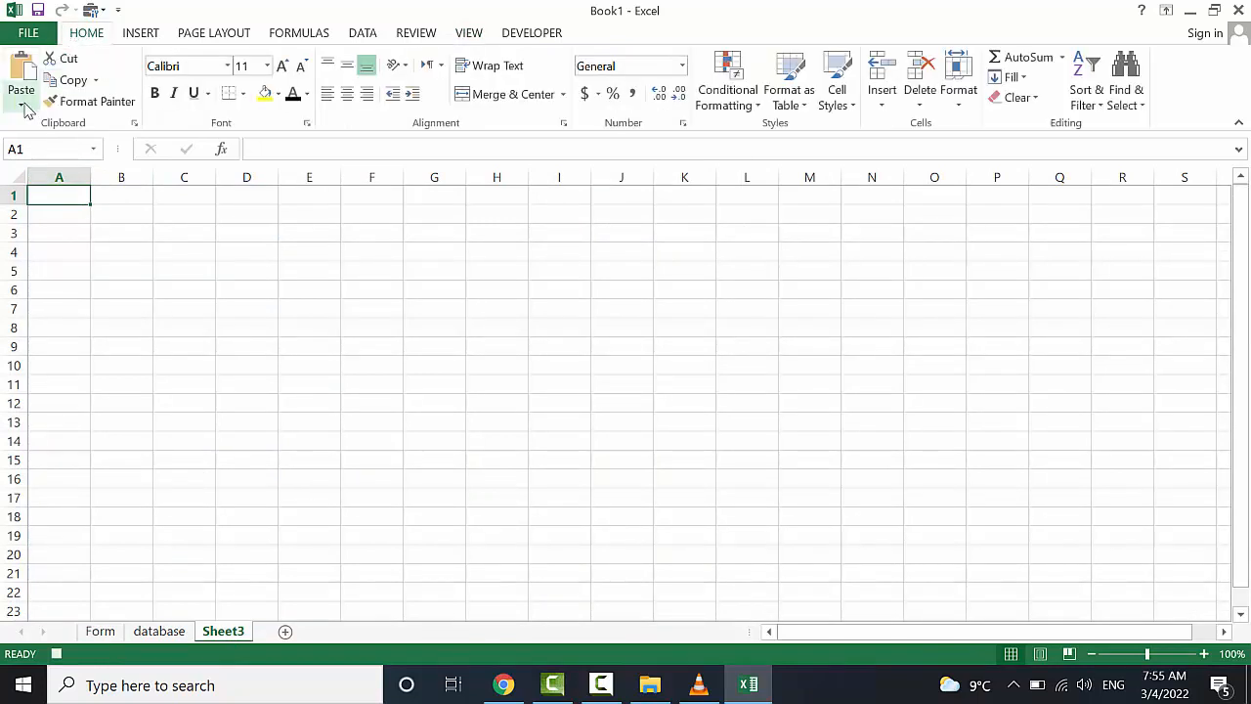
{"action": "left_click", "coordinate": [20, 101]}
{"action": "left_click", "coordinate": [64, 306]}
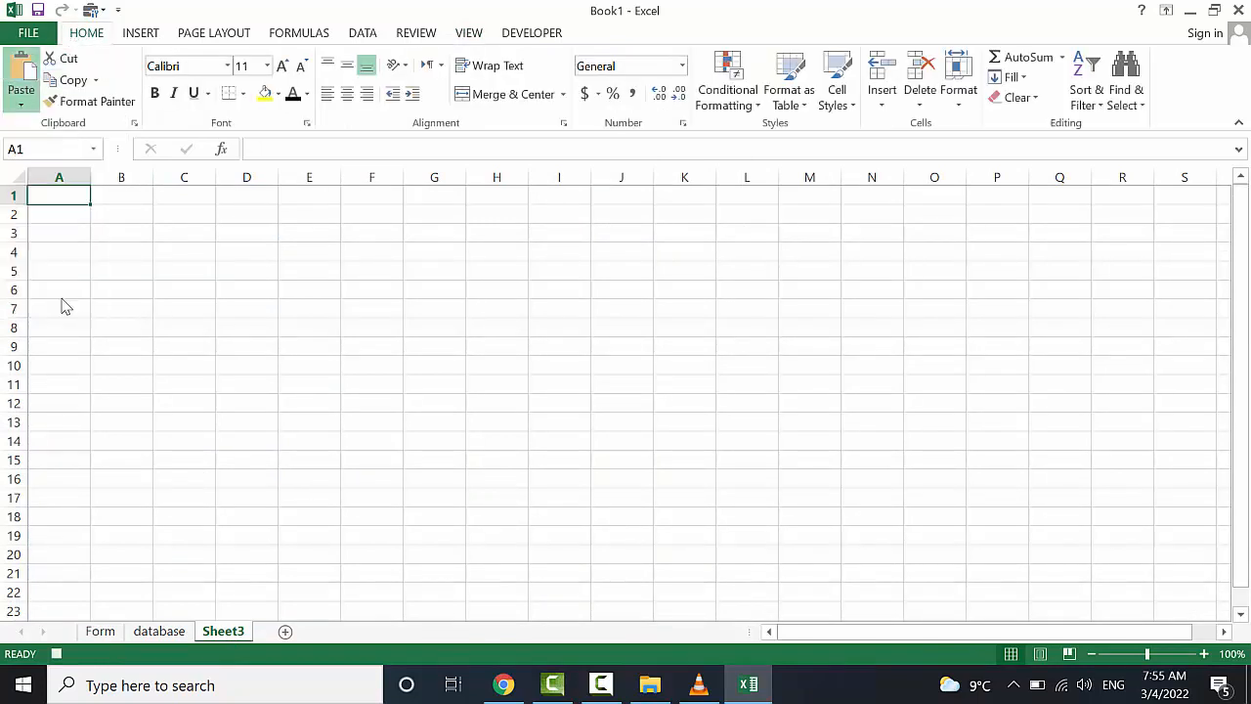
{"action": "left_click", "coordinate": [106, 307]}
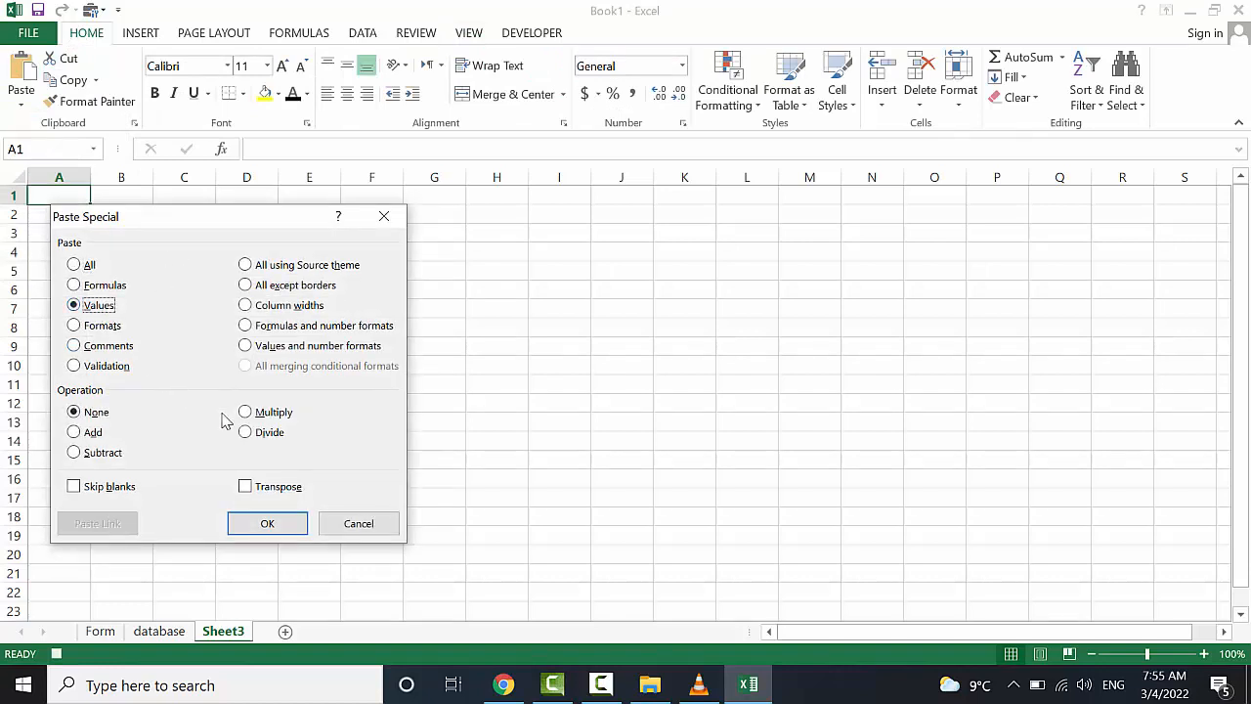
{"action": "left_click", "coordinate": [246, 489]}
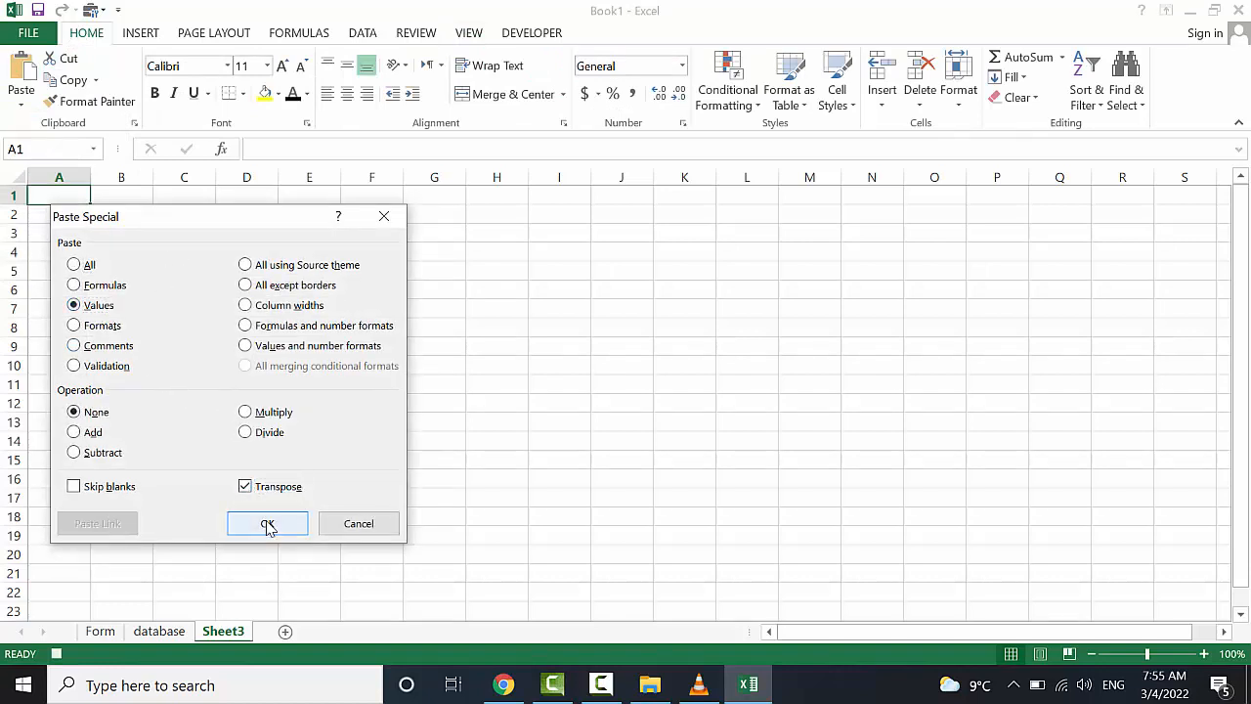
{"action": "left_click", "coordinate": [268, 526]}
Autofit columns D–F, widen F slightly, and format F1 as Short Date
{"action": "left_click", "coordinate": [432, 284]}
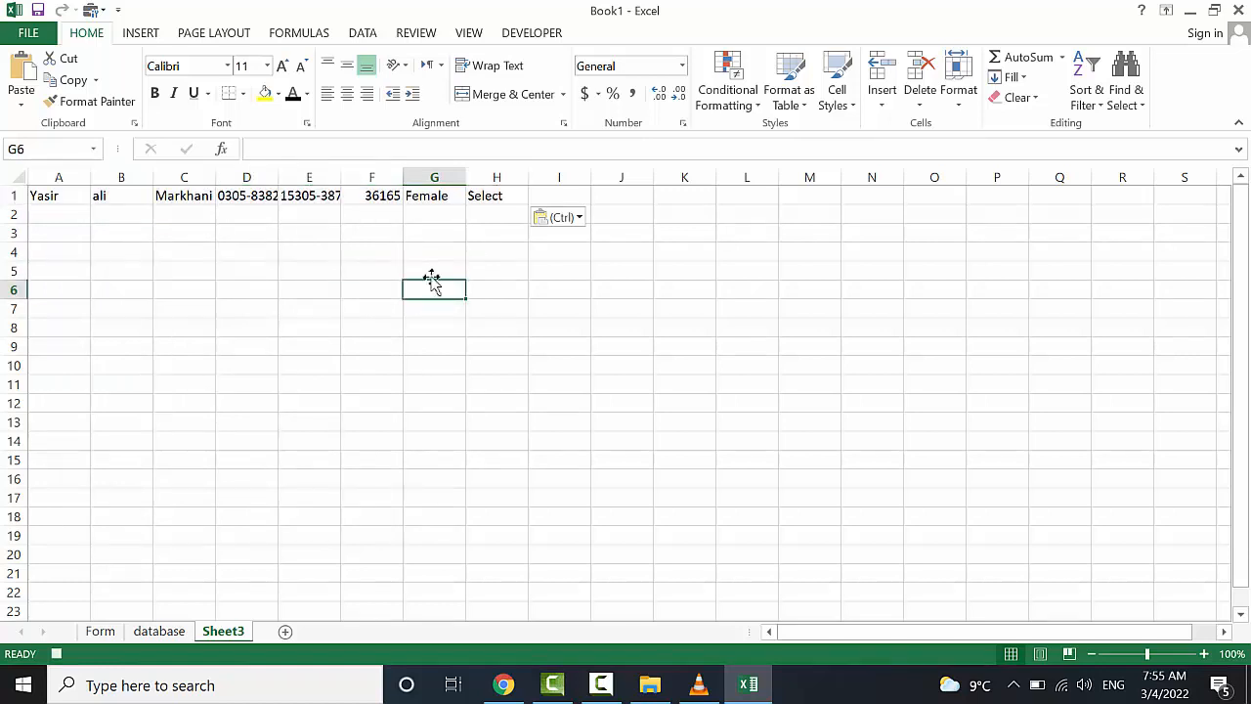
{"action": "double_click", "coordinate": [273, 177]}
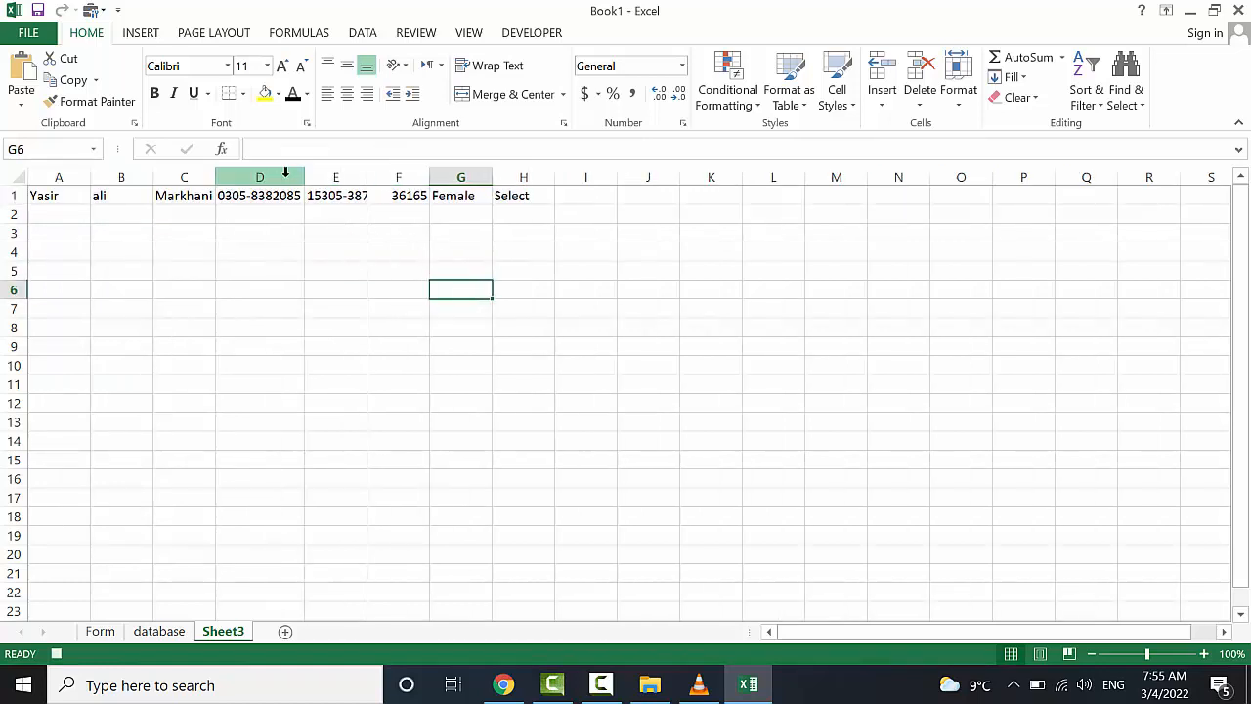
{"action": "double_click", "coordinate": [374, 172]}
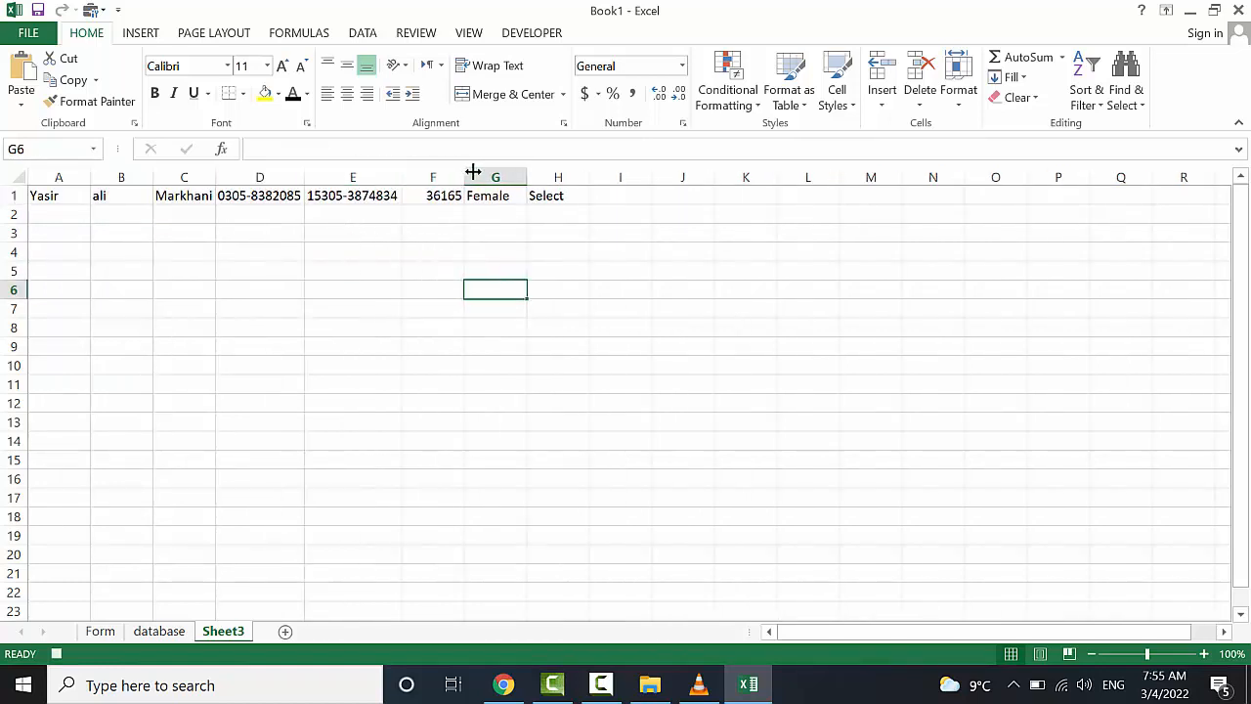
{"action": "double_click", "coordinate": [473, 172]}
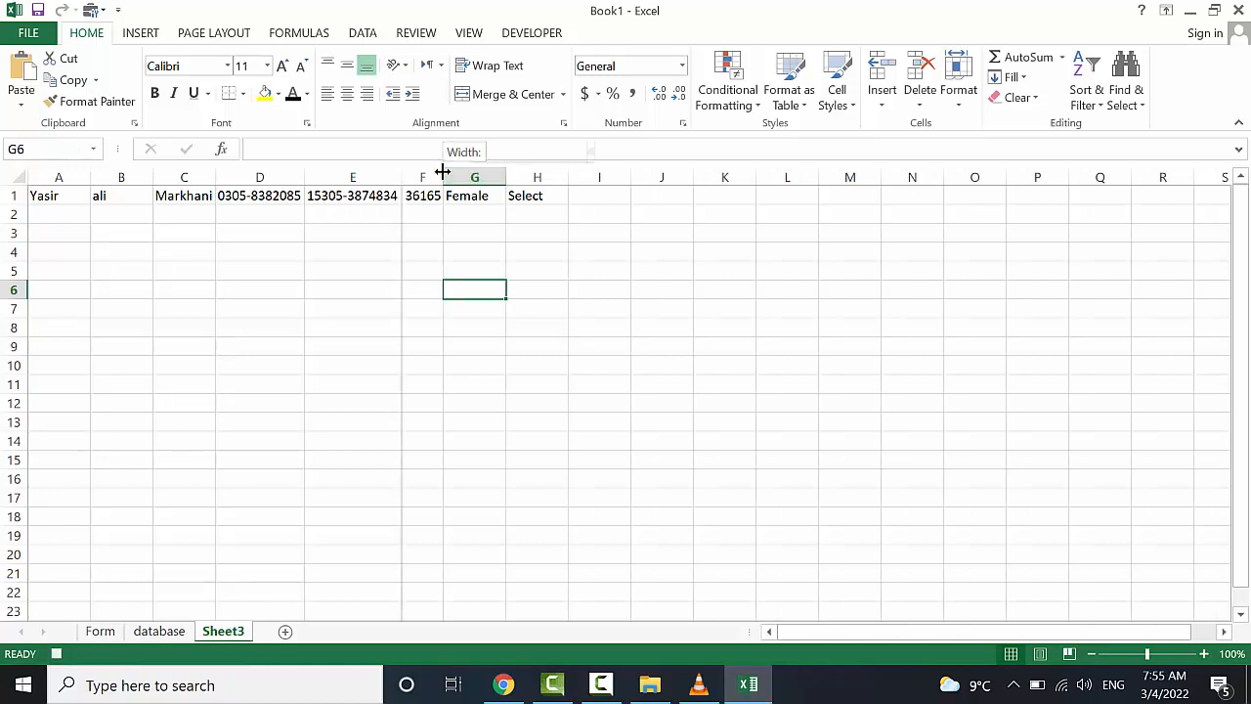
{"action": "left_click_drag", "start_coordinate": [444, 172], "coordinate": [474, 174]}
{"action": "left_click", "coordinate": [457, 197]}
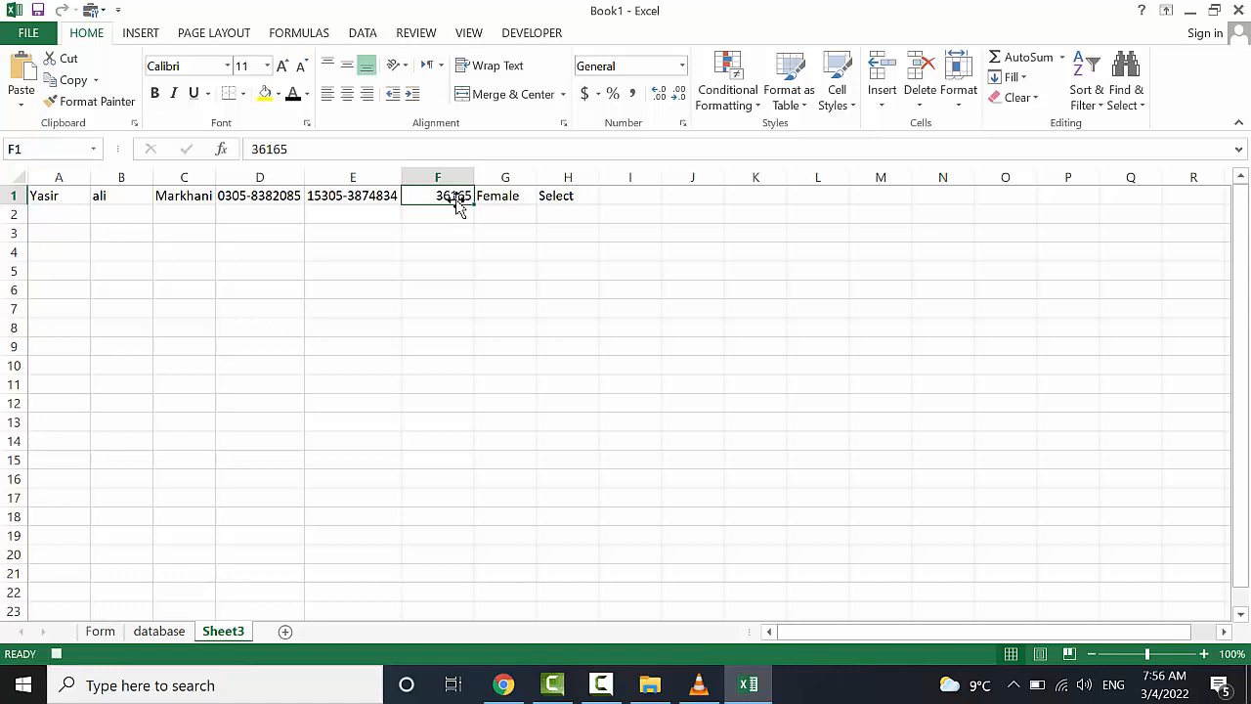
{"action": "left_click", "coordinate": [681, 66]}
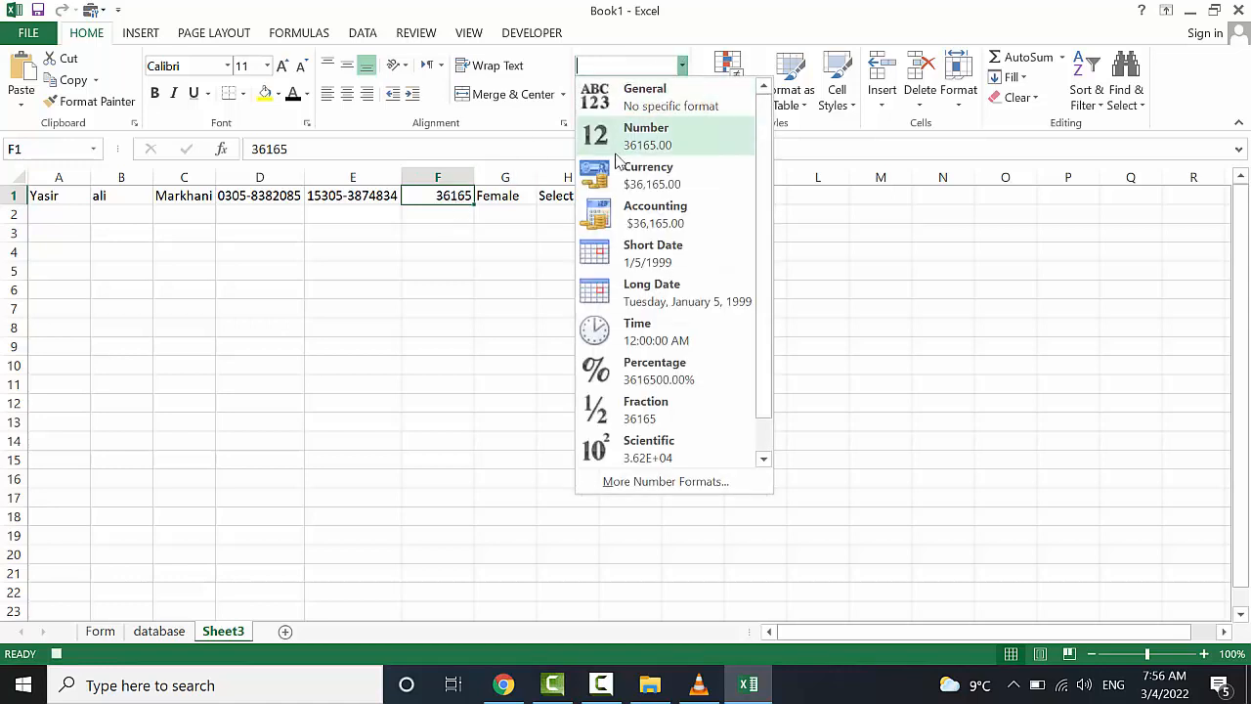
{"action": "left_click", "coordinate": [494, 287]}
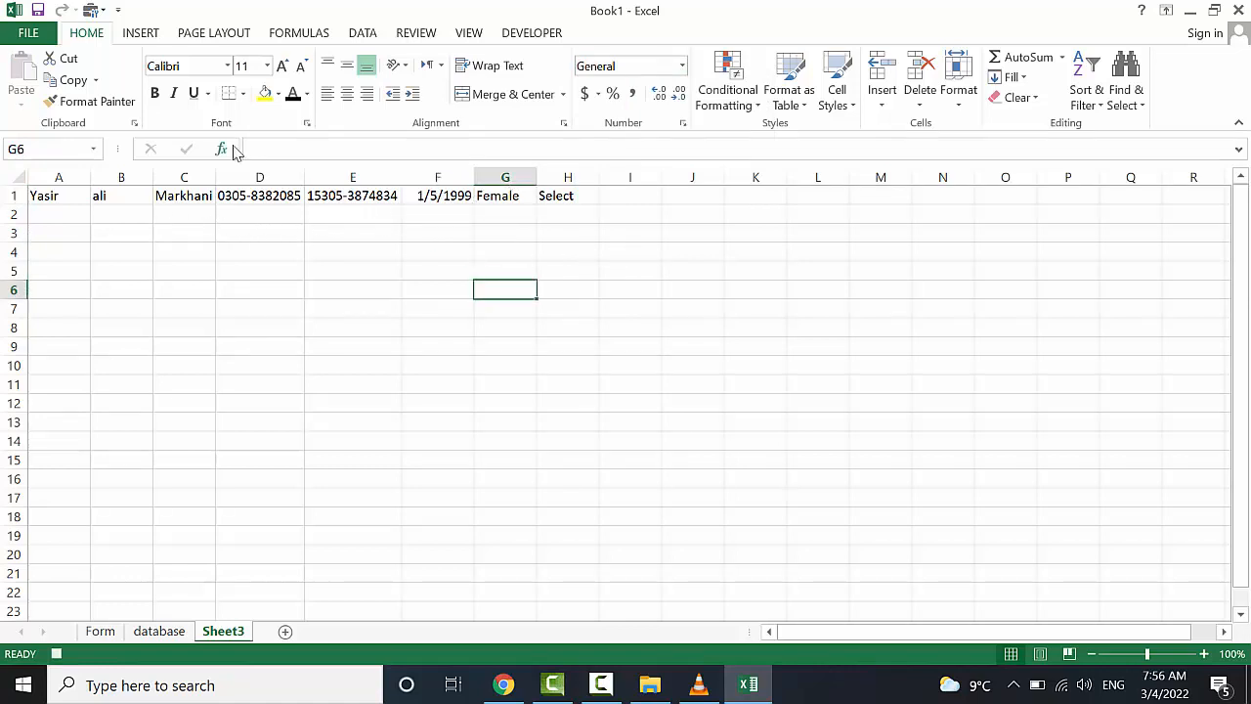
Copy A1:H1 and insert it as copied cells at A3 of the database table
{"action": "left_click_drag", "start_coordinate": [216, 172], "coordinate": [228, 172]}
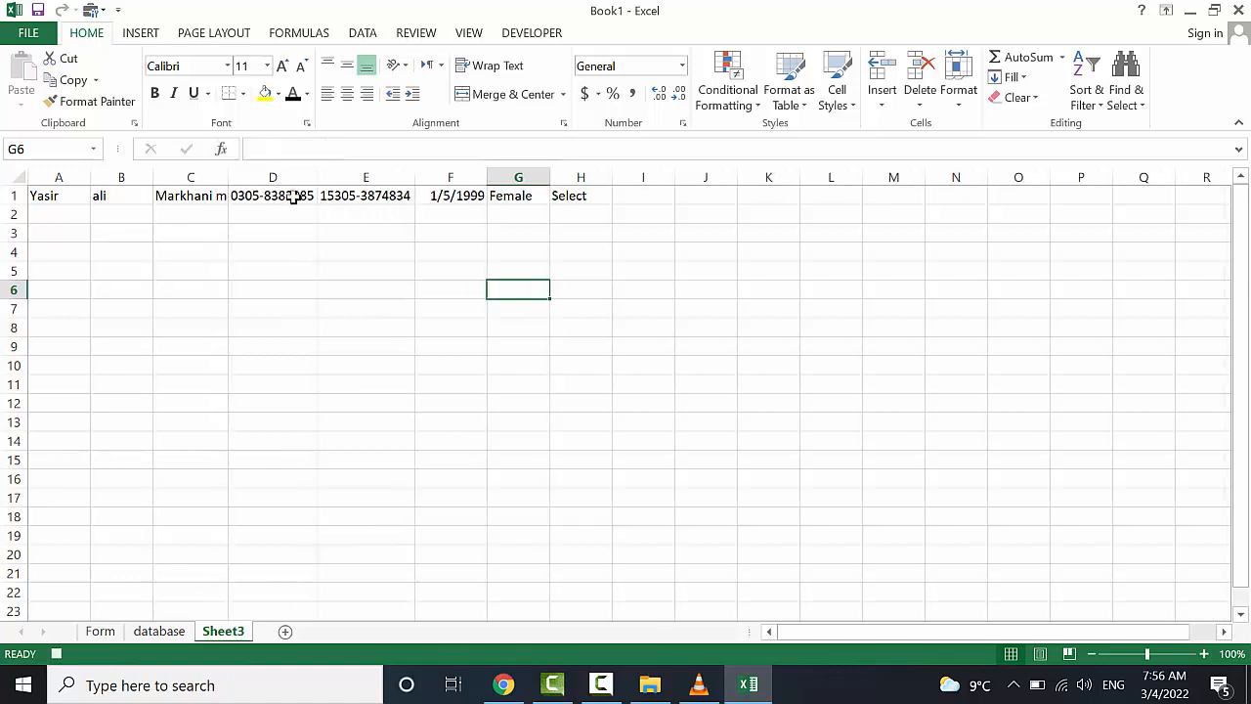
{"action": "left_click_drag", "start_coordinate": [571, 195], "coordinate": [82, 198]}
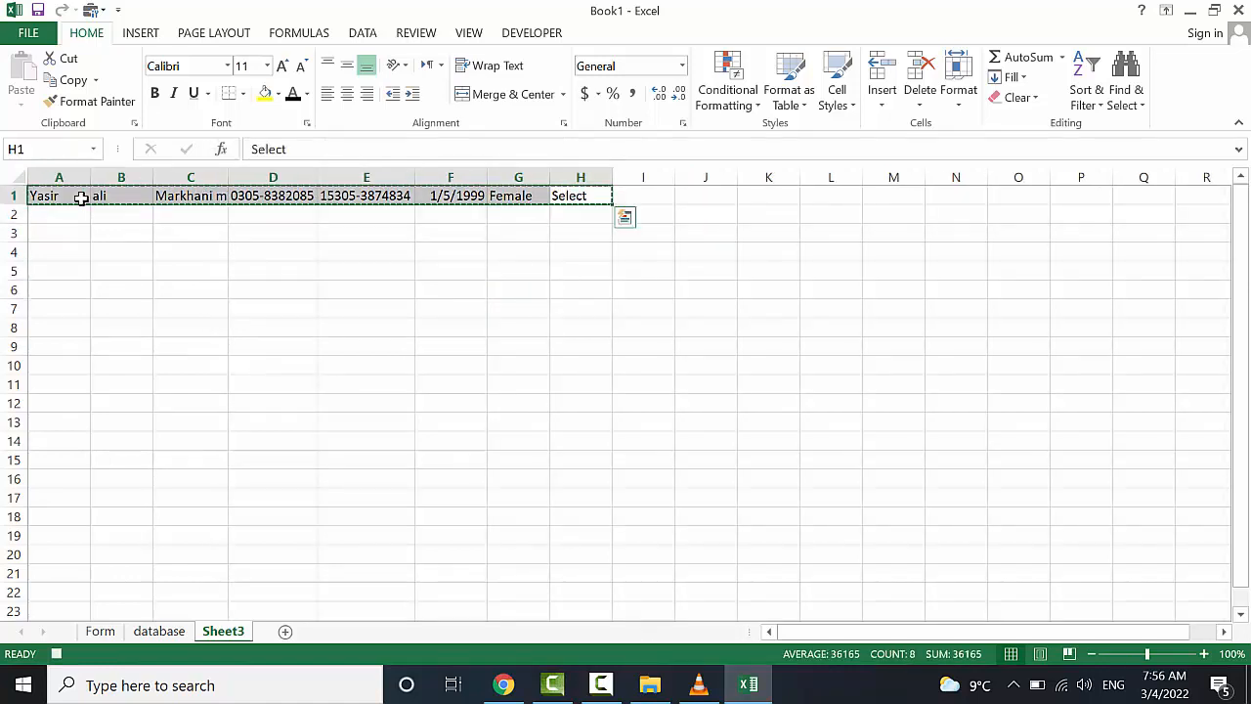
{"action": "key", "text": "ctrl+c"}
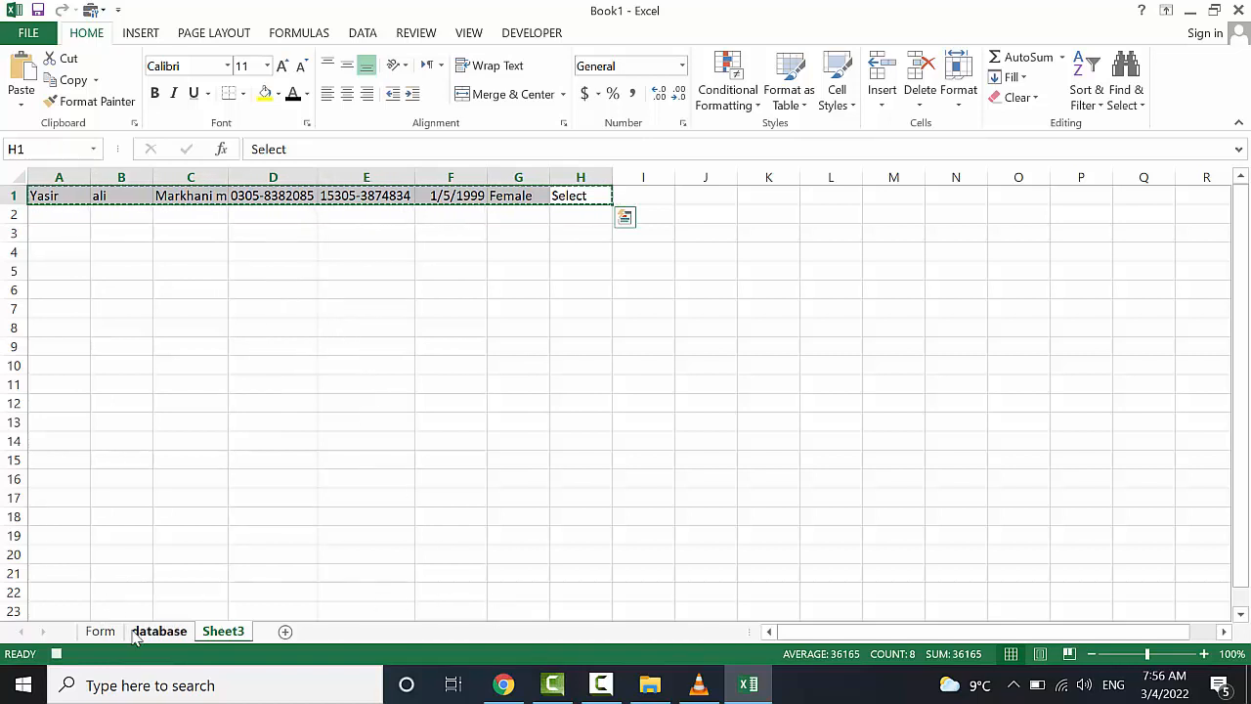
{"action": "left_click", "coordinate": [148, 632]}
{"action": "left_click", "coordinate": [82, 233]}
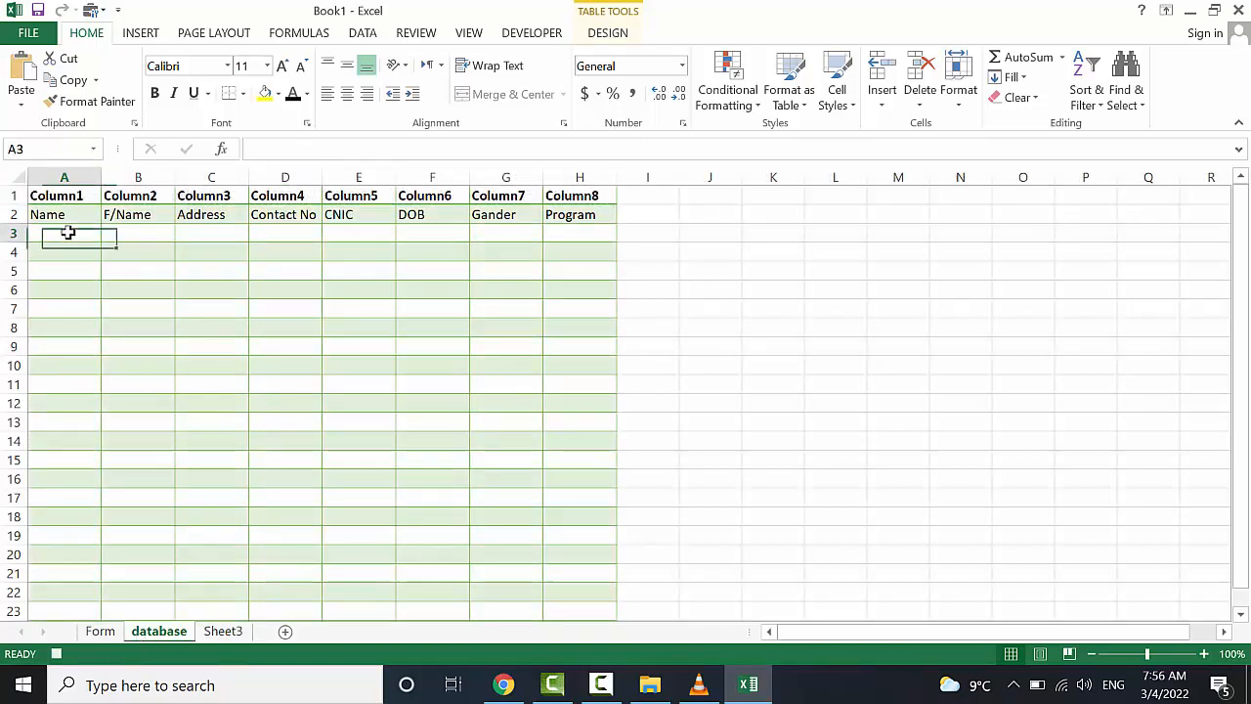
{"action": "left_click", "coordinate": [883, 98]}
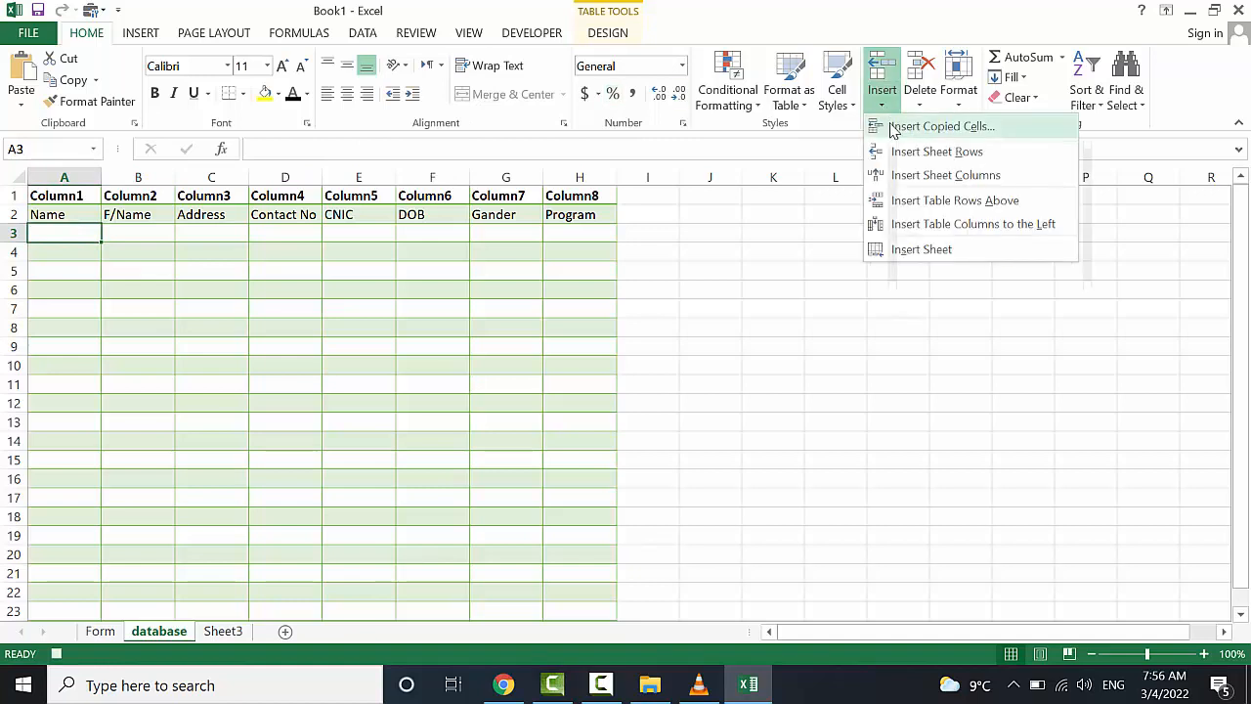
{"action": "left_click", "coordinate": [893, 131]}
{"action": "left_click", "coordinate": [499, 313]}
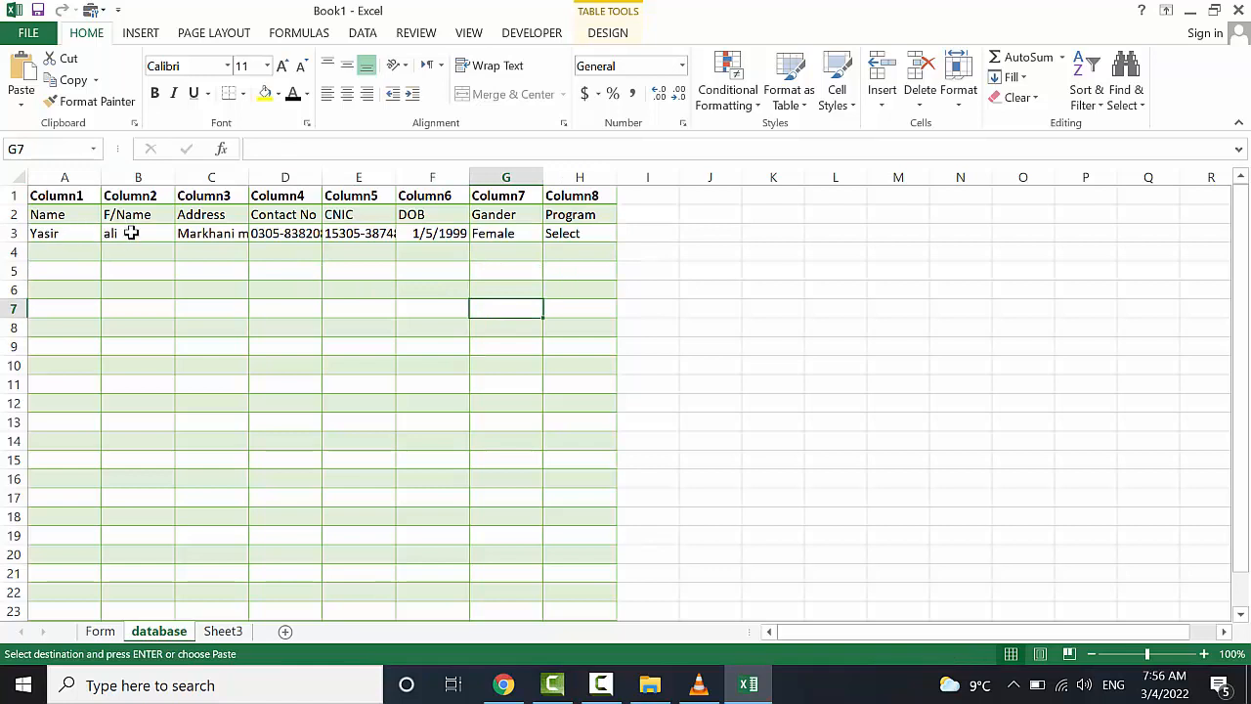
Autofit database columns C–F to their contents and return to the Form sheet
{"action": "double_click", "coordinate": [250, 173]}
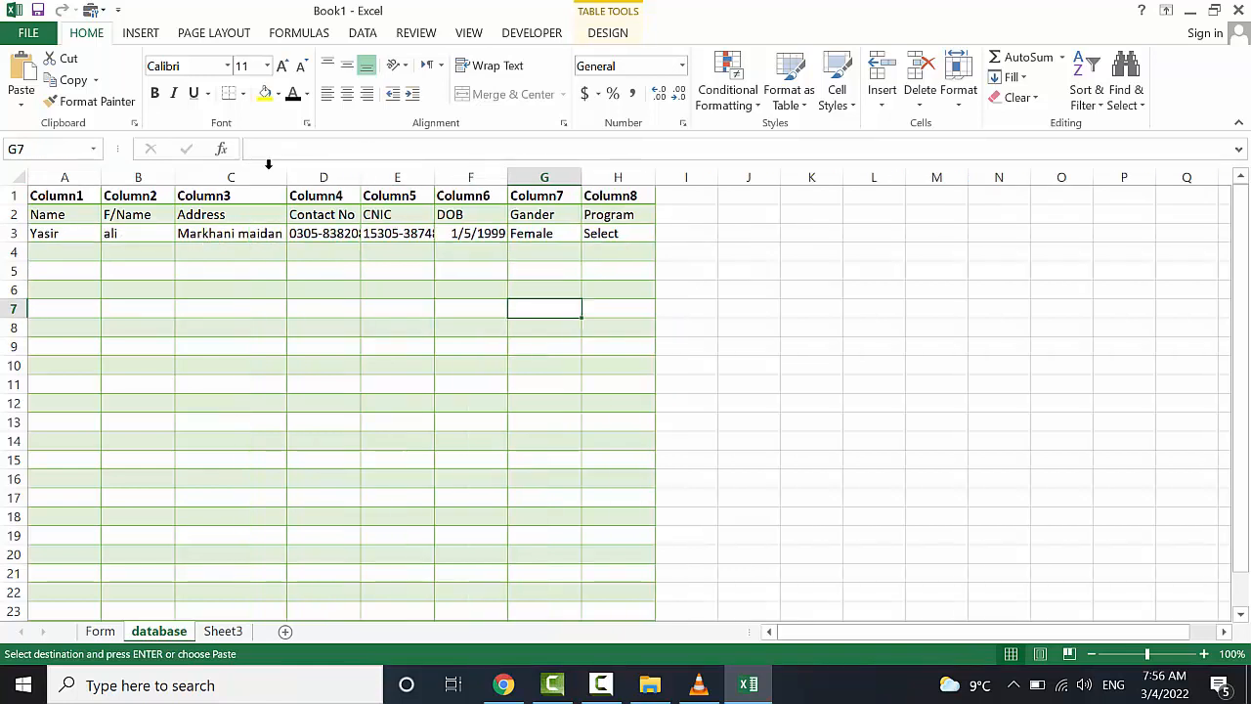
{"action": "double_click", "coordinate": [360, 174]}
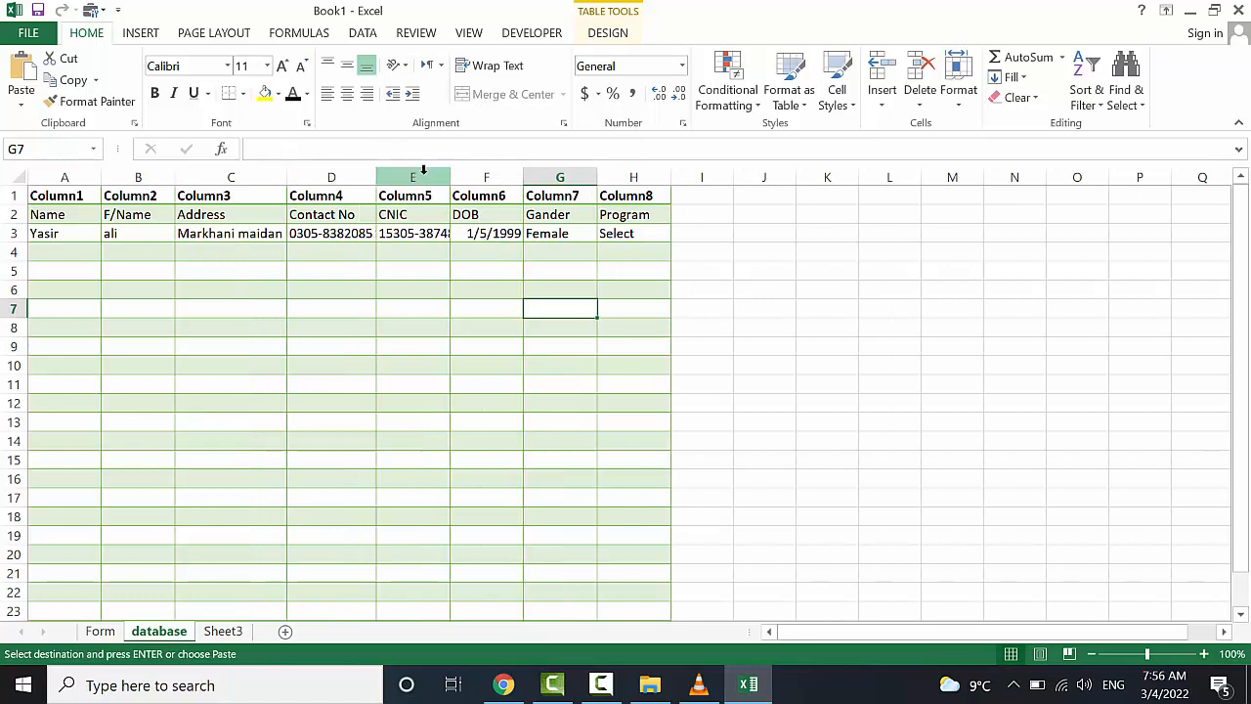
{"action": "double_click", "coordinate": [450, 174]}
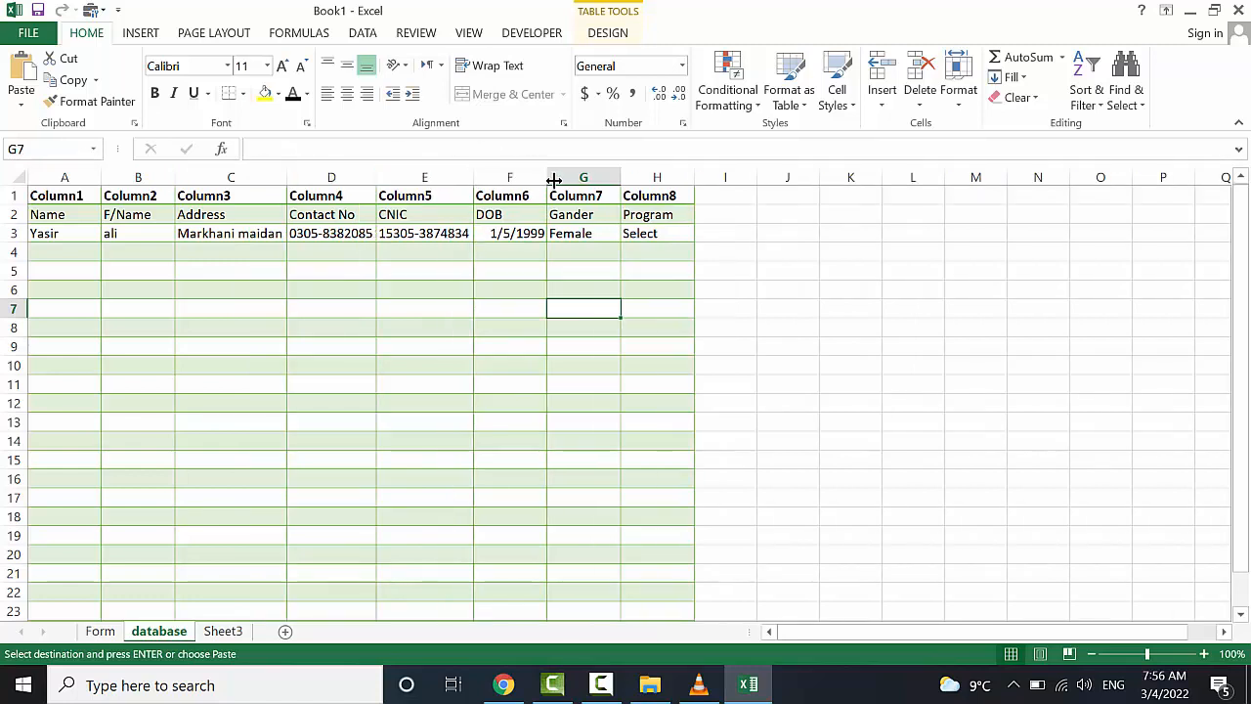
{"action": "double_click", "coordinate": [548, 179]}
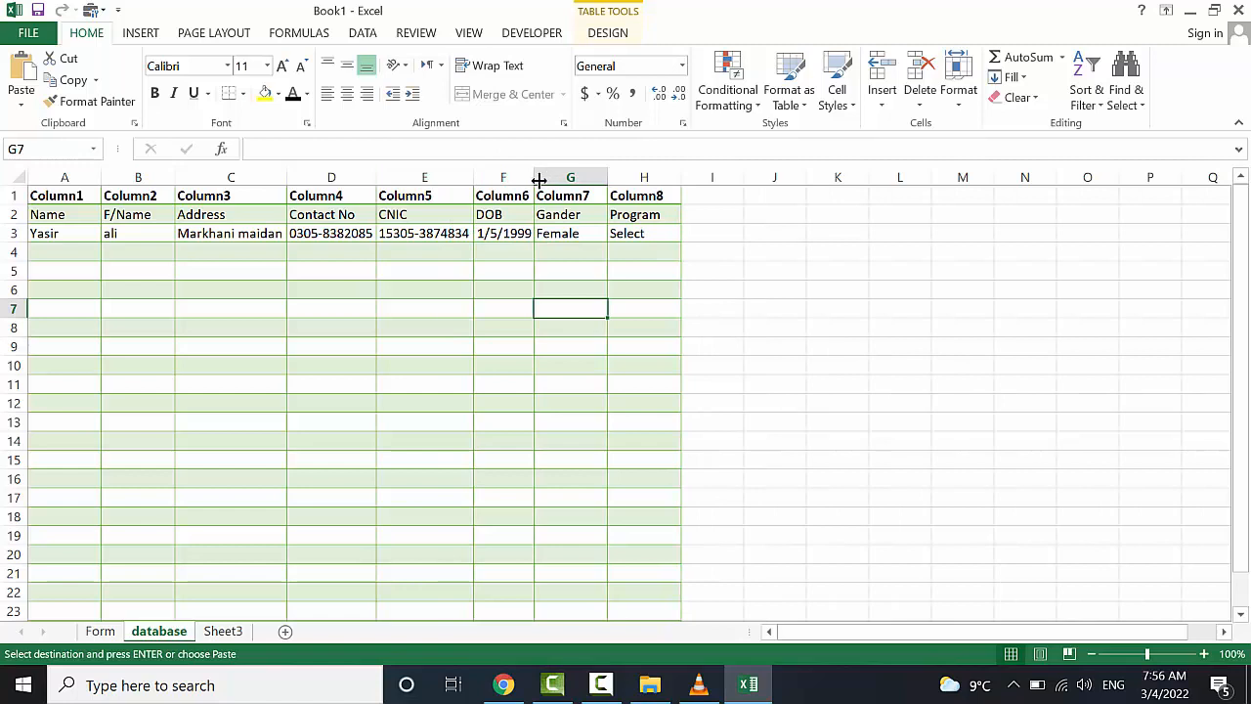
{"action": "left_click", "coordinate": [430, 305]}
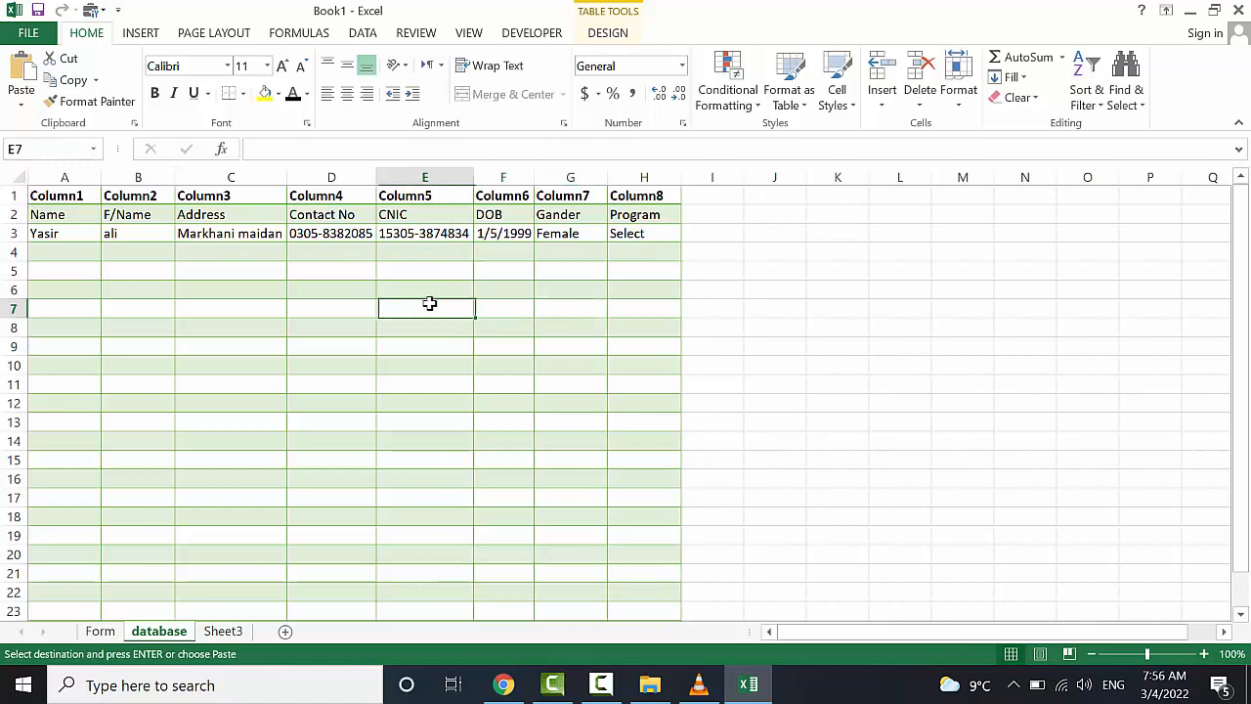
{"action": "left_click", "coordinate": [244, 256]}
{"action": "left_click", "coordinate": [80, 251]}
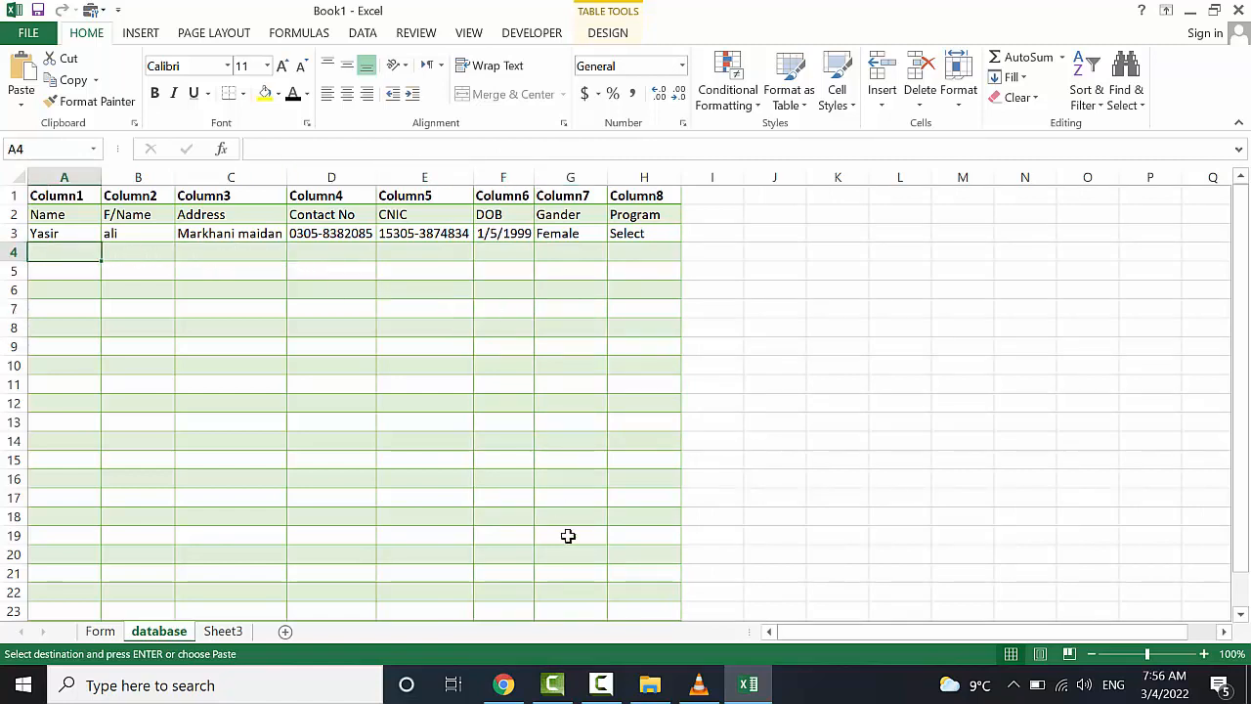
{"action": "left_click", "coordinate": [101, 631]}
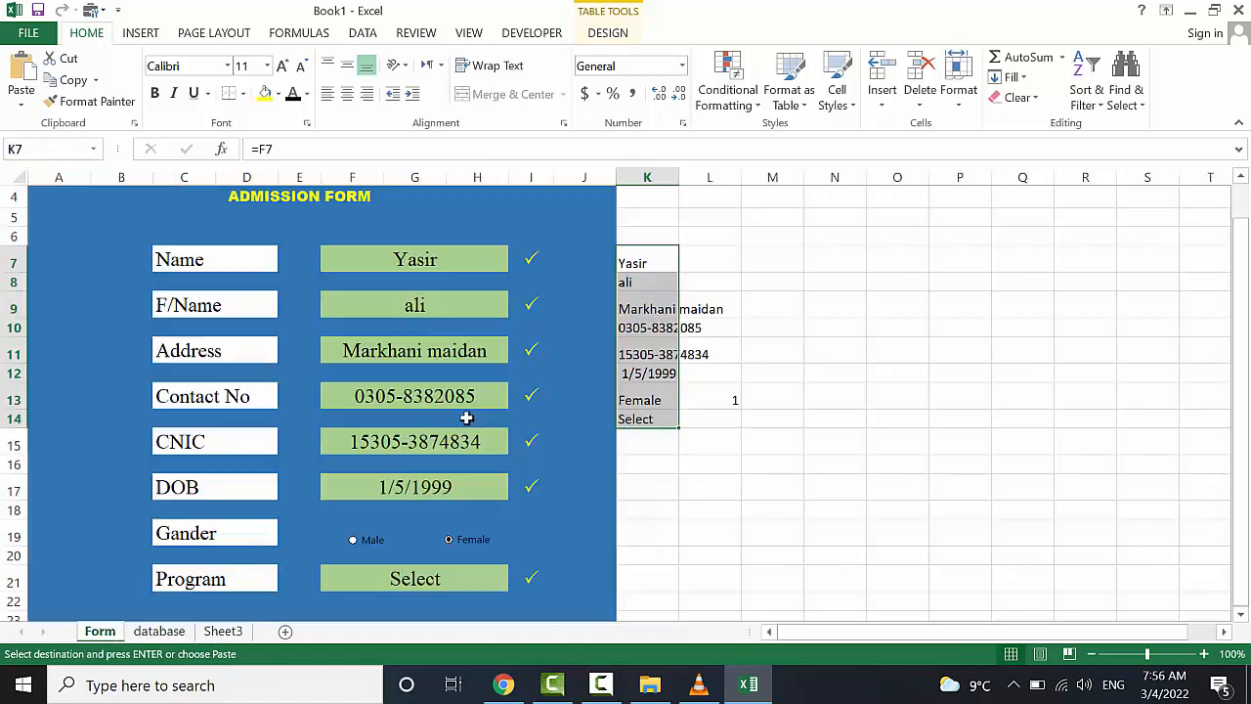
Clear the Name, F/Name, Address, Contact No, CNIC and DOB entries and reset gender to Male
{"action": "left_click", "coordinate": [451, 268]}
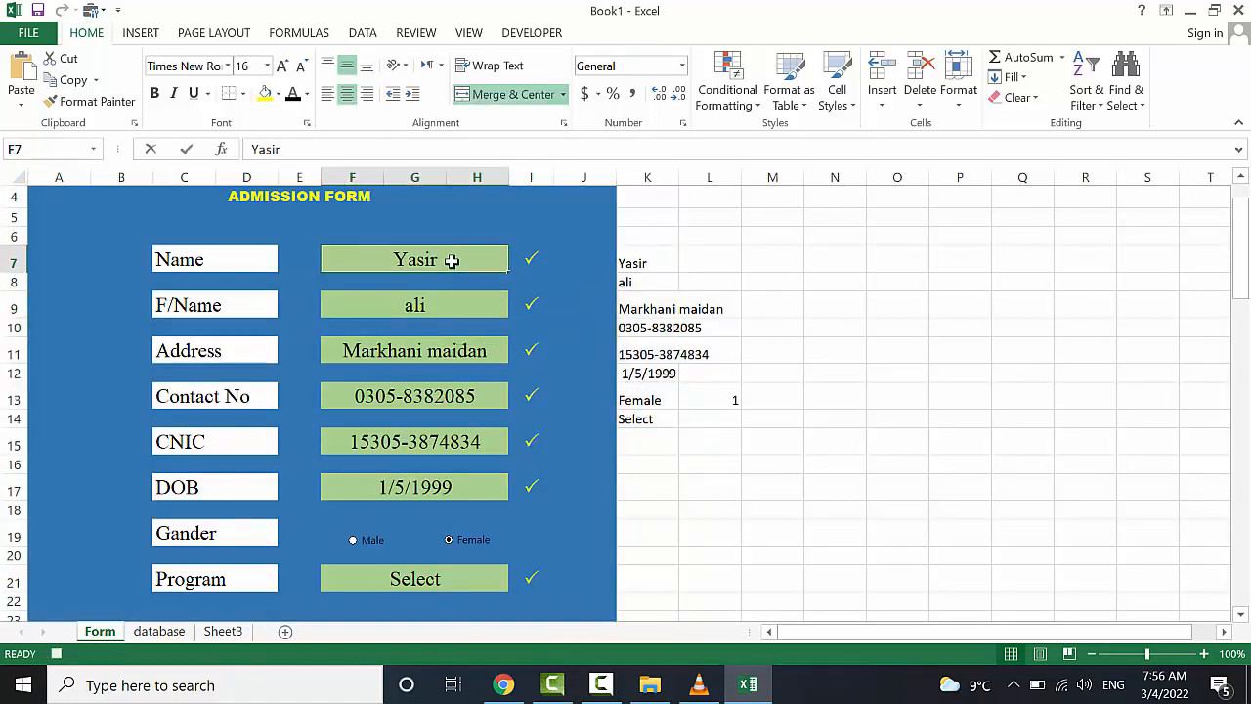
{"action": "key", "text": "BackSpace"}
{"action": "left_click", "coordinate": [447, 304]}
{"action": "key", "text": "BackSpace"}
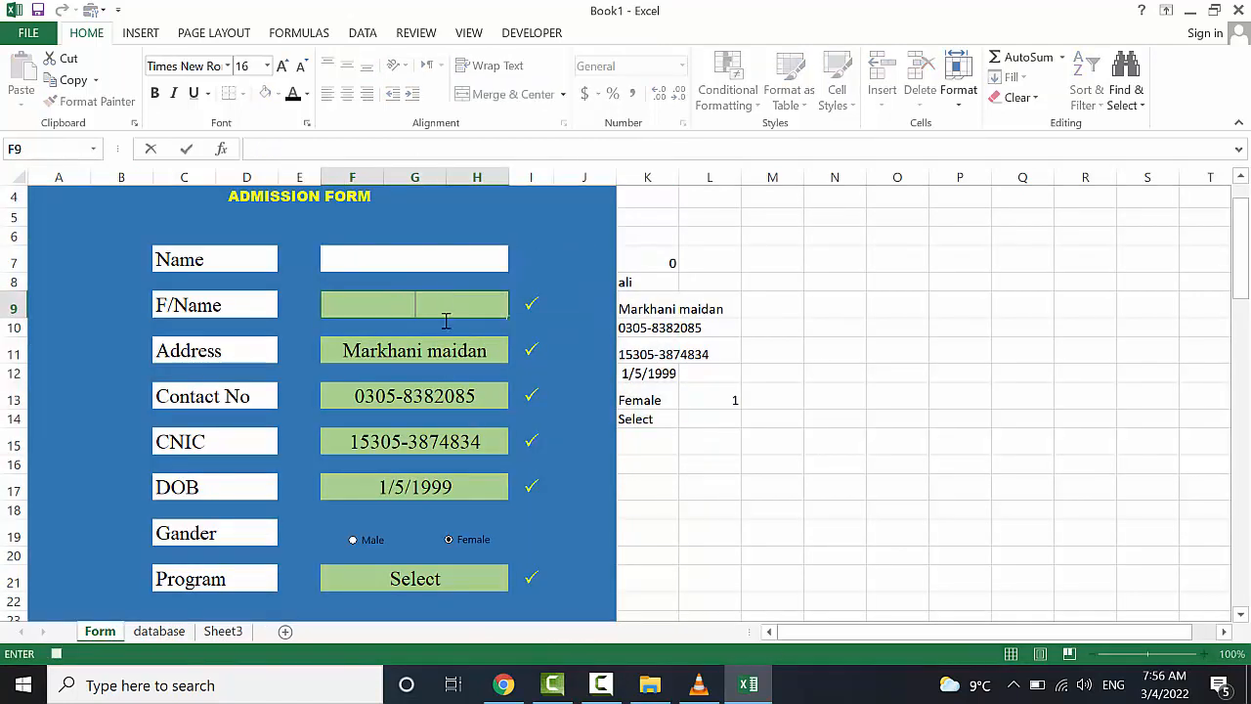
{"action": "left_click", "coordinate": [438, 356]}
{"action": "key", "text": "BackSpace"}
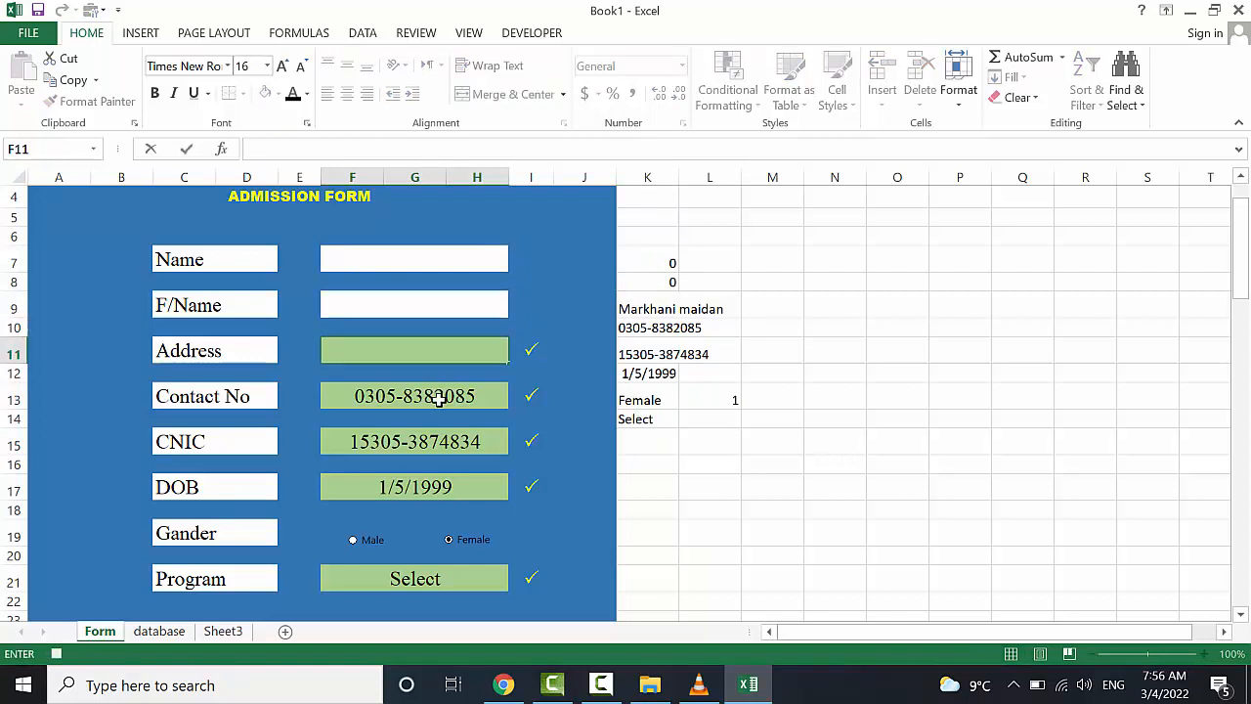
{"action": "left_click", "coordinate": [439, 397]}
{"action": "key", "text": "BackSpace"}
{"action": "left_click", "coordinate": [439, 446]}
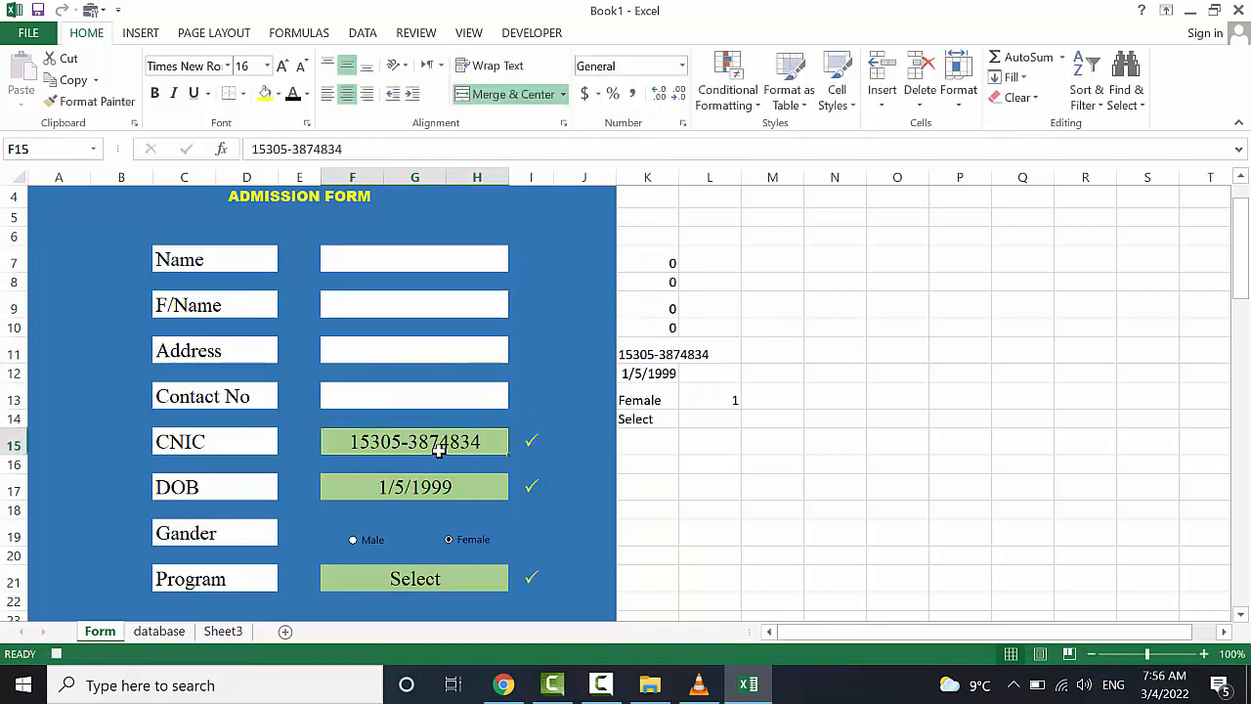
{"action": "key", "text": "BackSpace"}
{"action": "left_click", "coordinate": [439, 496]}
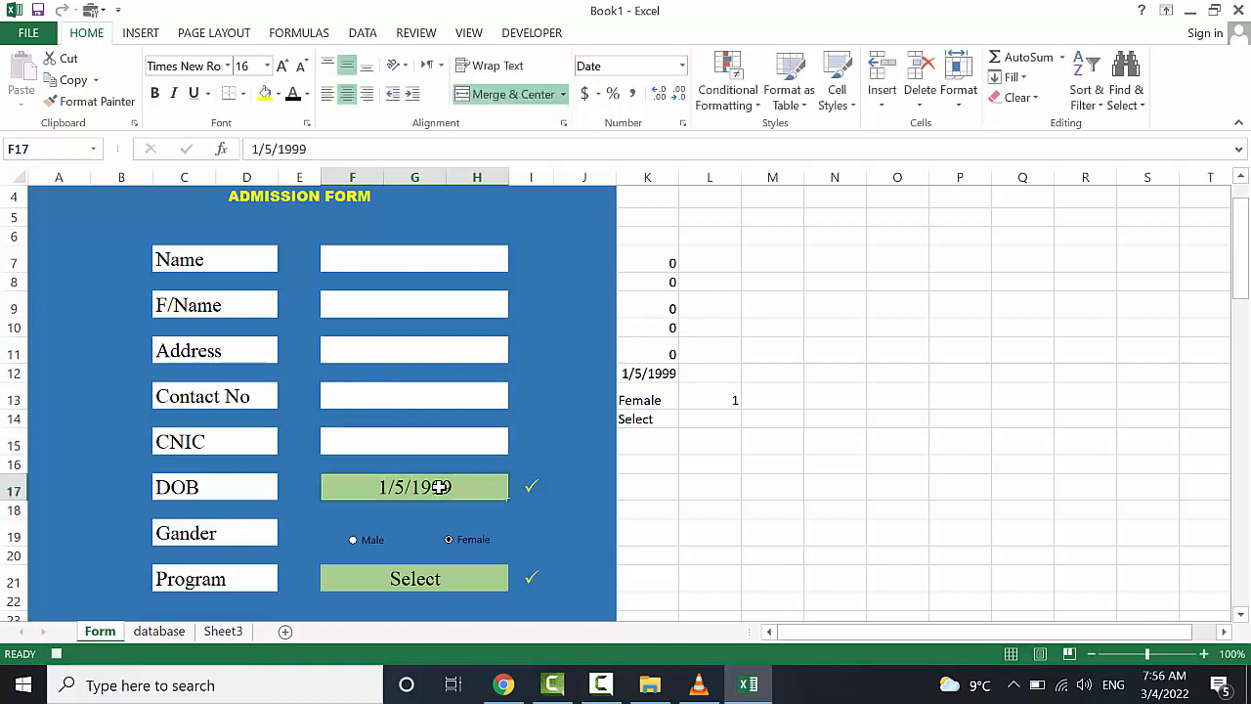
{"action": "key", "text": "BackSpace"}
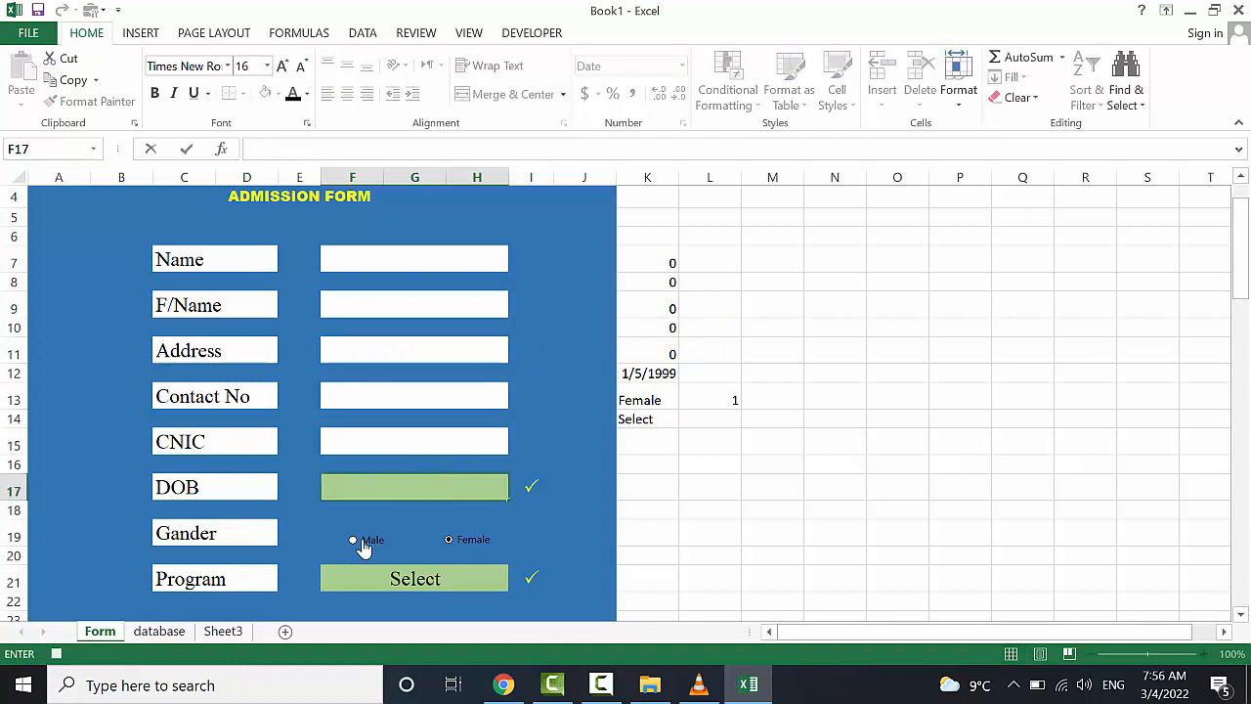
{"action": "left_click", "coordinate": [363, 547]}
Stop the macro recording from View > Macros
{"action": "scroll", "coordinate": [618, 267], "scroll_direction": "up", "scroll_amount": 1}
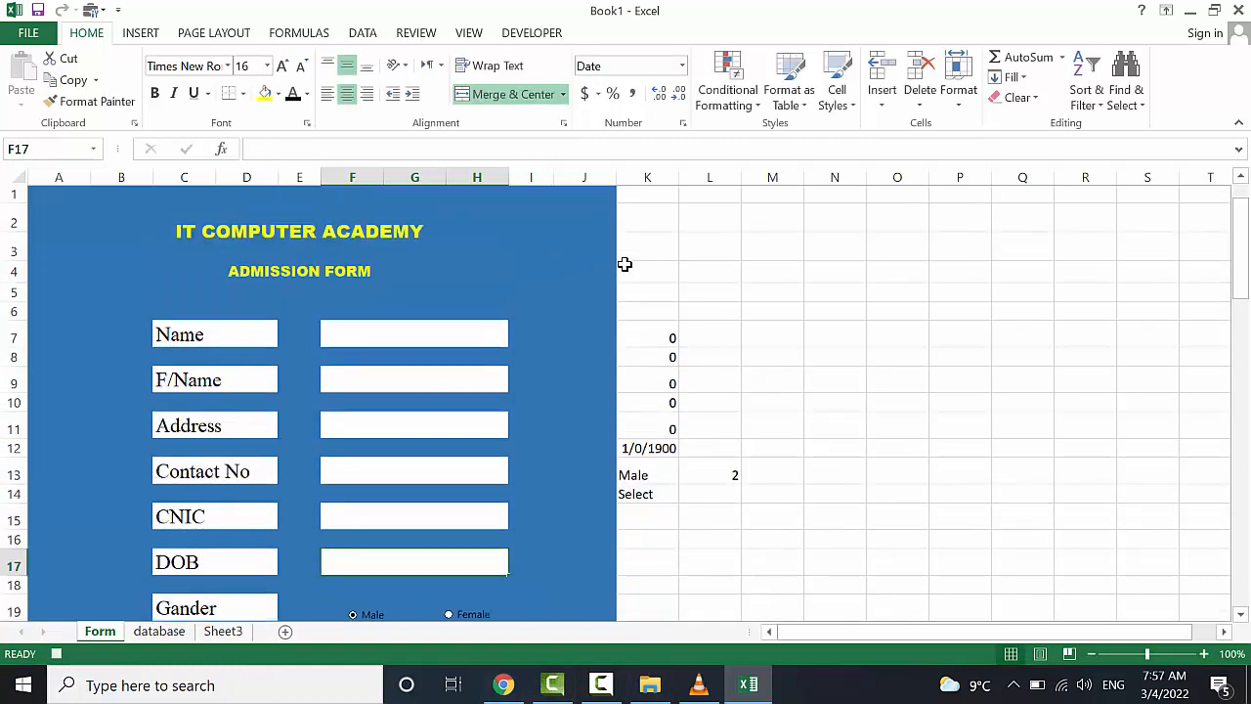
{"action": "left_click", "coordinate": [468, 32]}
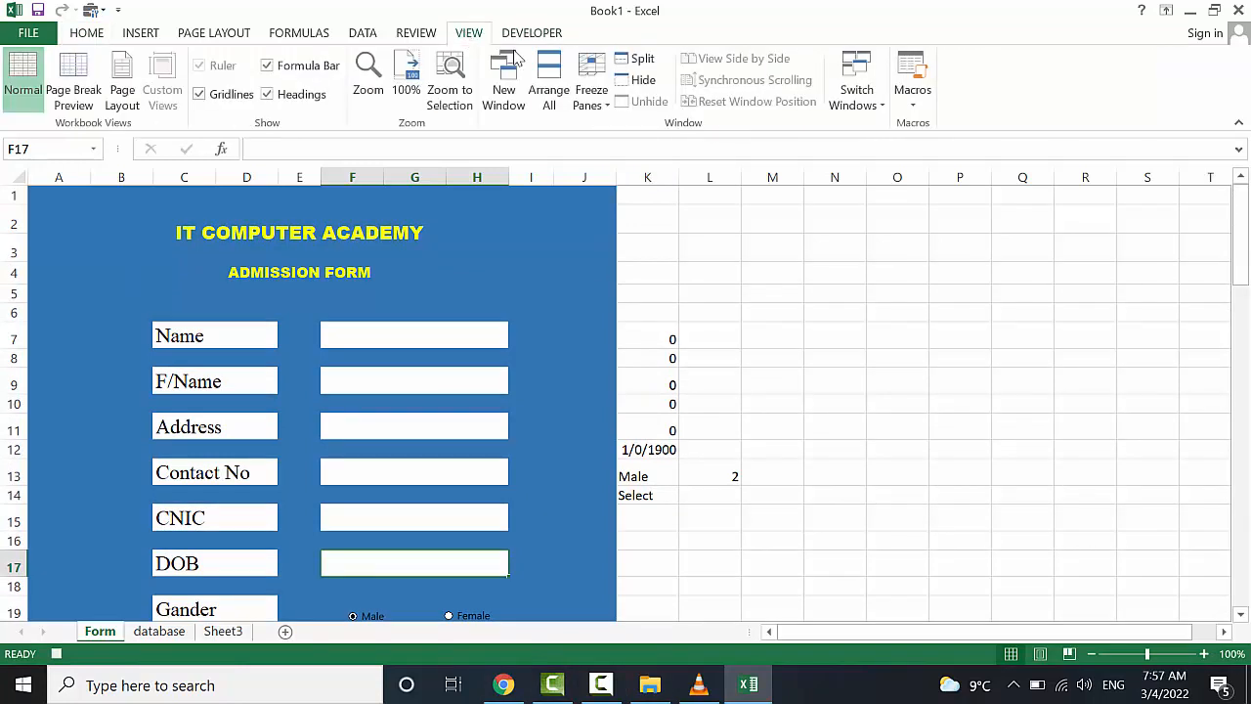
{"action": "left_click", "coordinate": [910, 97]}
{"action": "left_click", "coordinate": [929, 149]}
Move the yellow Submit cell from D24 down to E38
{"action": "scroll", "coordinate": [899, 291], "scroll_direction": "down", "scroll_amount": 2}
{"action": "left_click", "coordinate": [899, 290]}
{"action": "scroll", "coordinate": [717, 517], "scroll_direction": "down", "scroll_amount": 3}
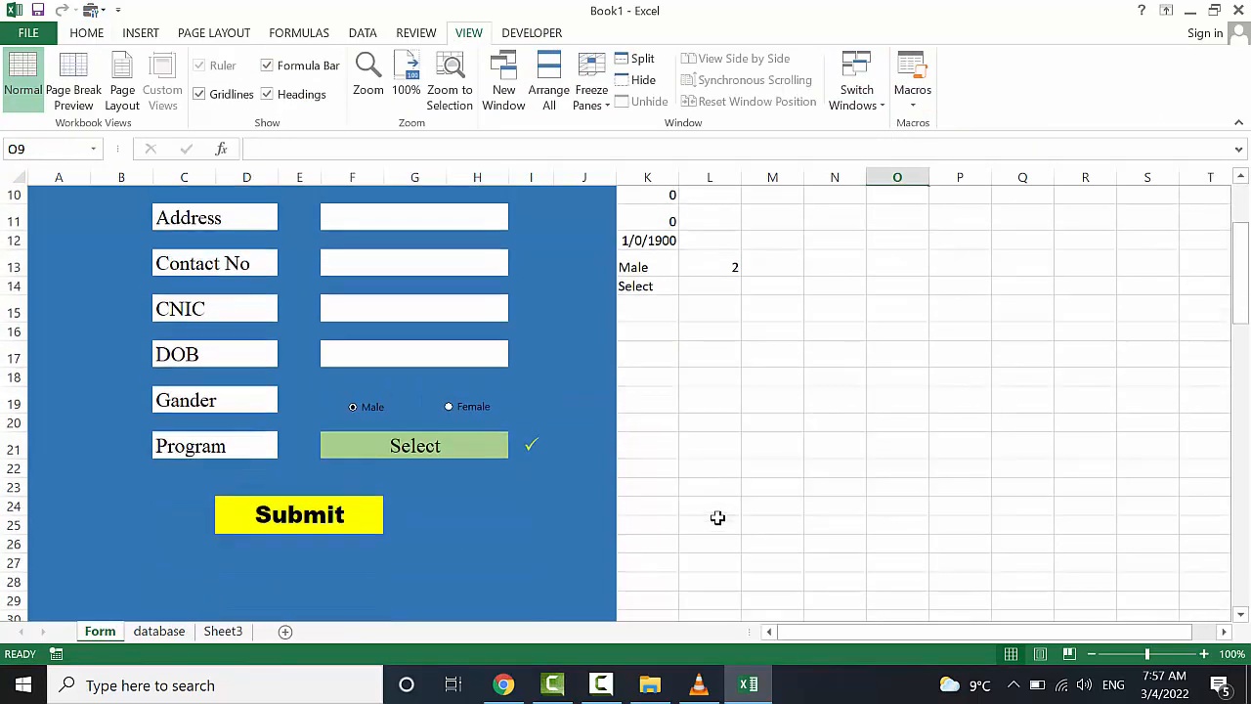
{"action": "left_click", "coordinate": [278, 437]}
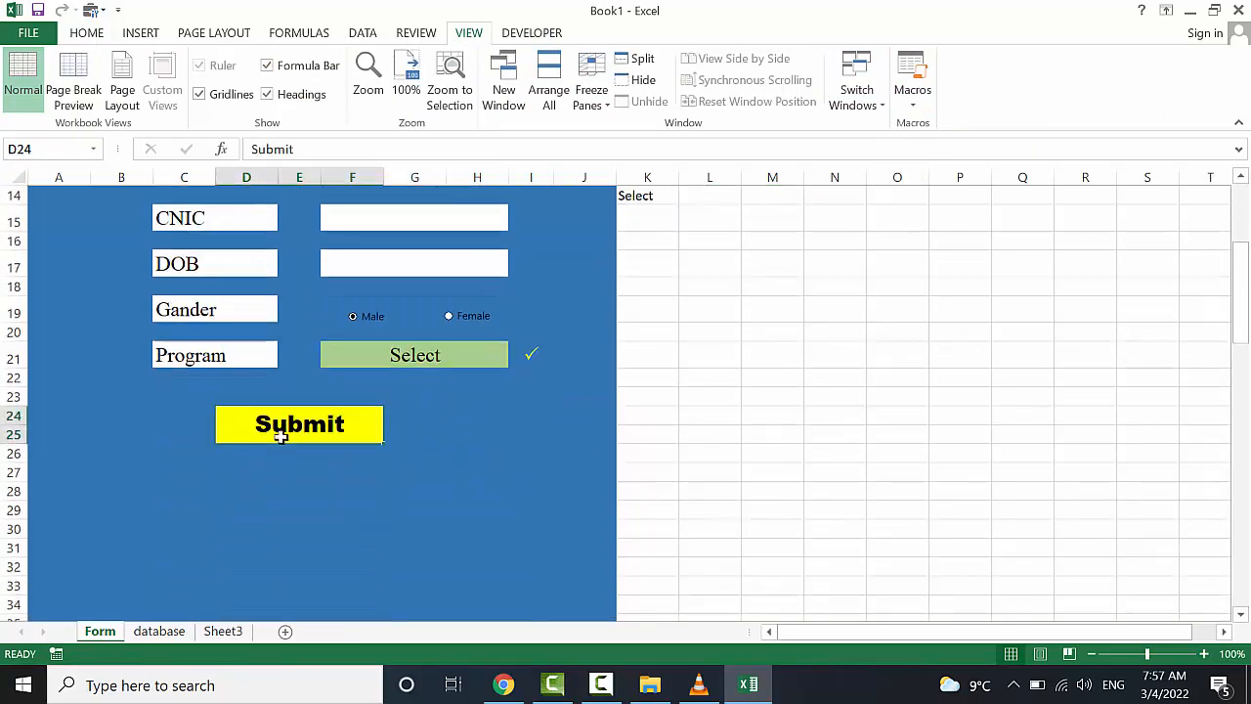
{"action": "key", "text": "ctrl+c"}
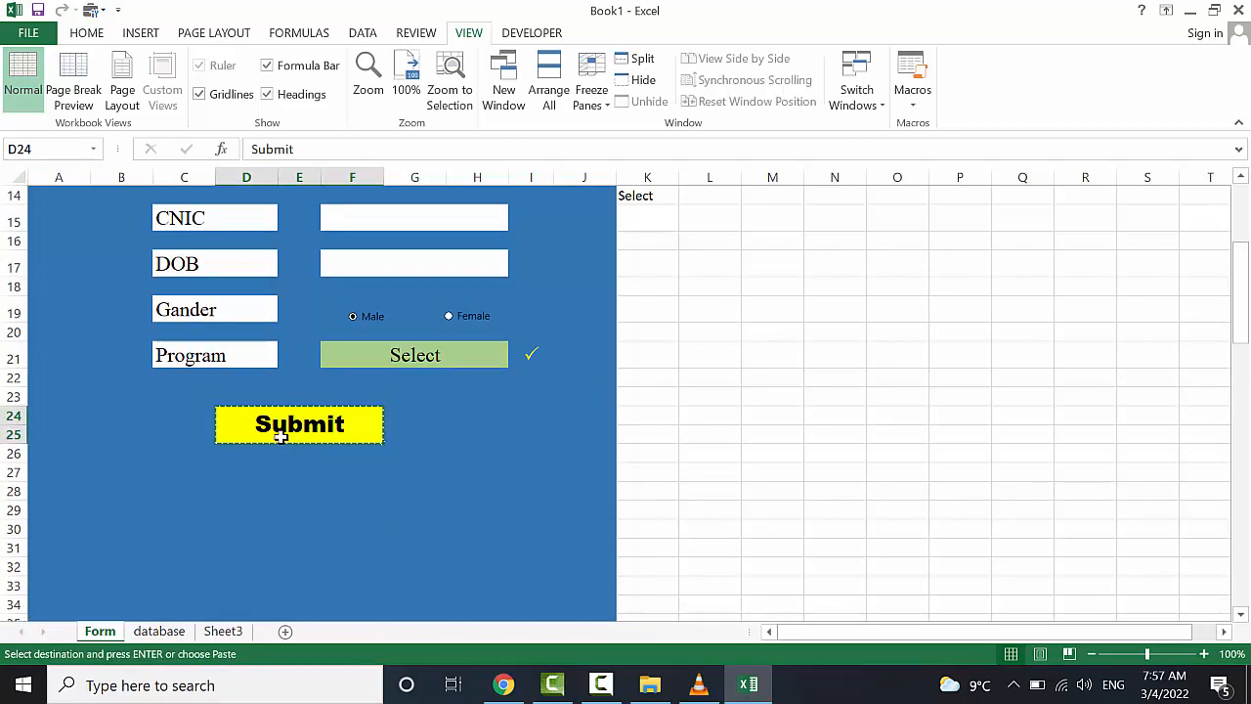
{"action": "scroll", "coordinate": [265, 597], "scroll_direction": "down", "scroll_amount": 1}
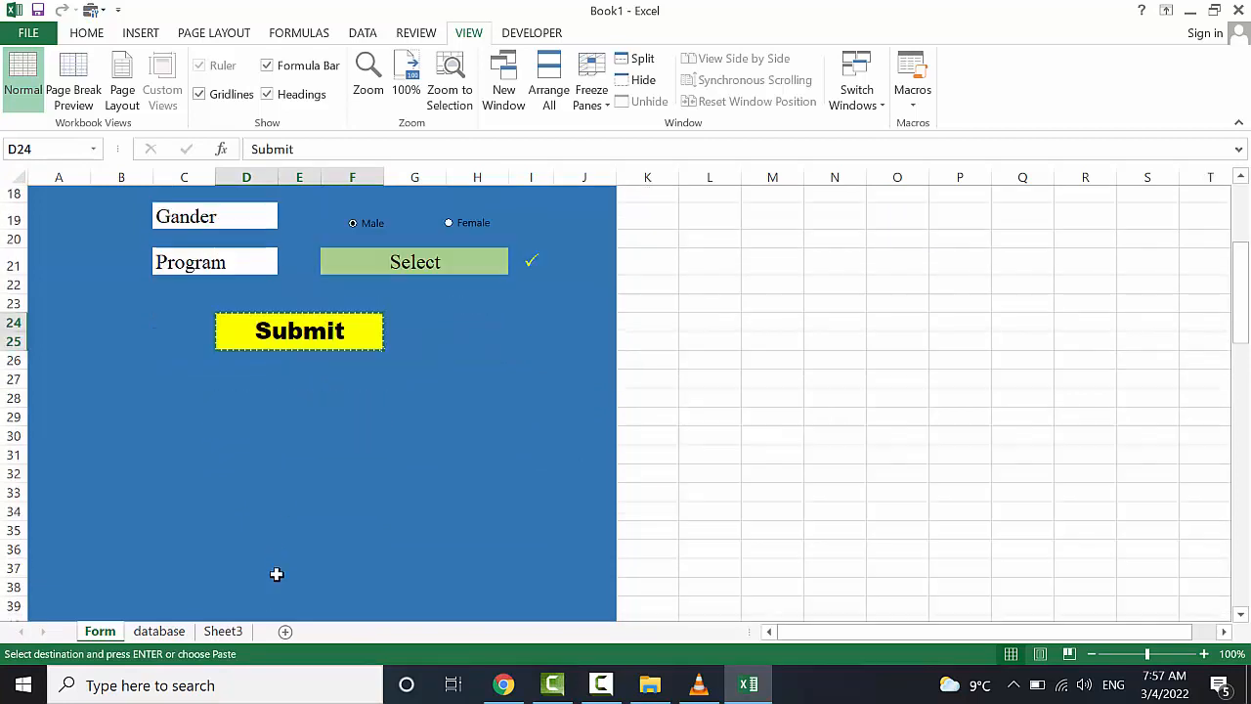
{"action": "left_click", "coordinate": [279, 590]}
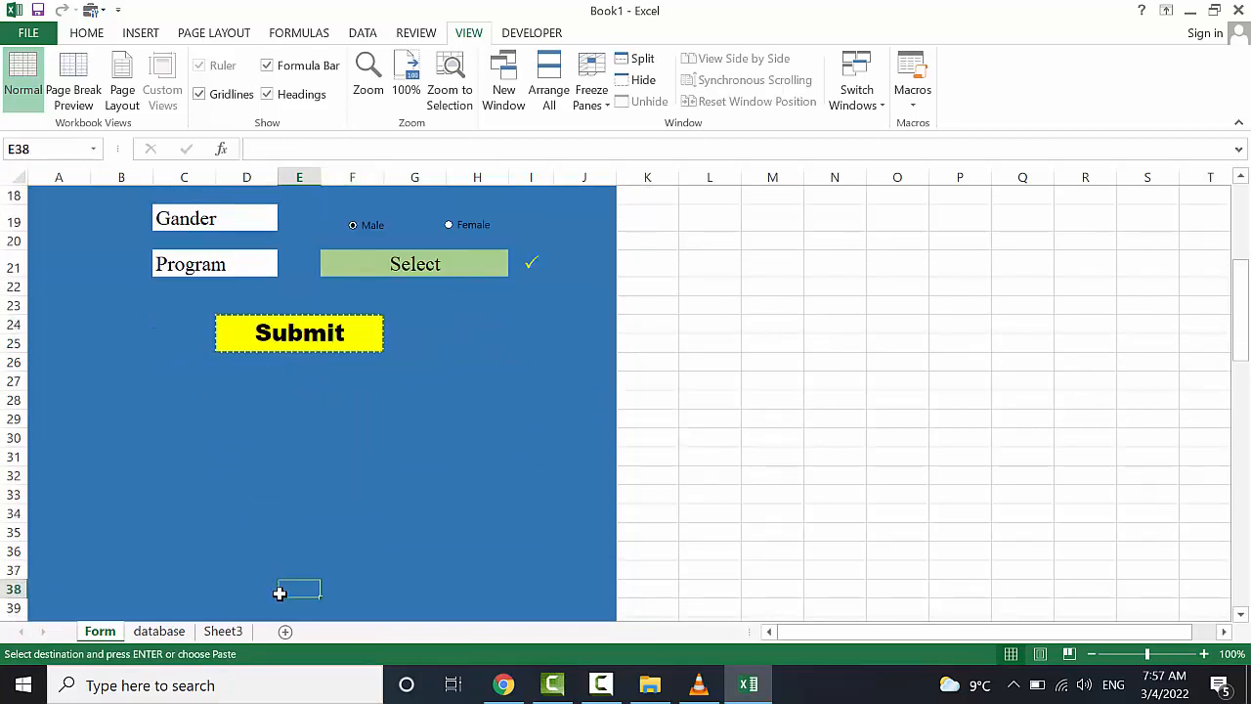
{"action": "key", "text": "ctrl+v"}
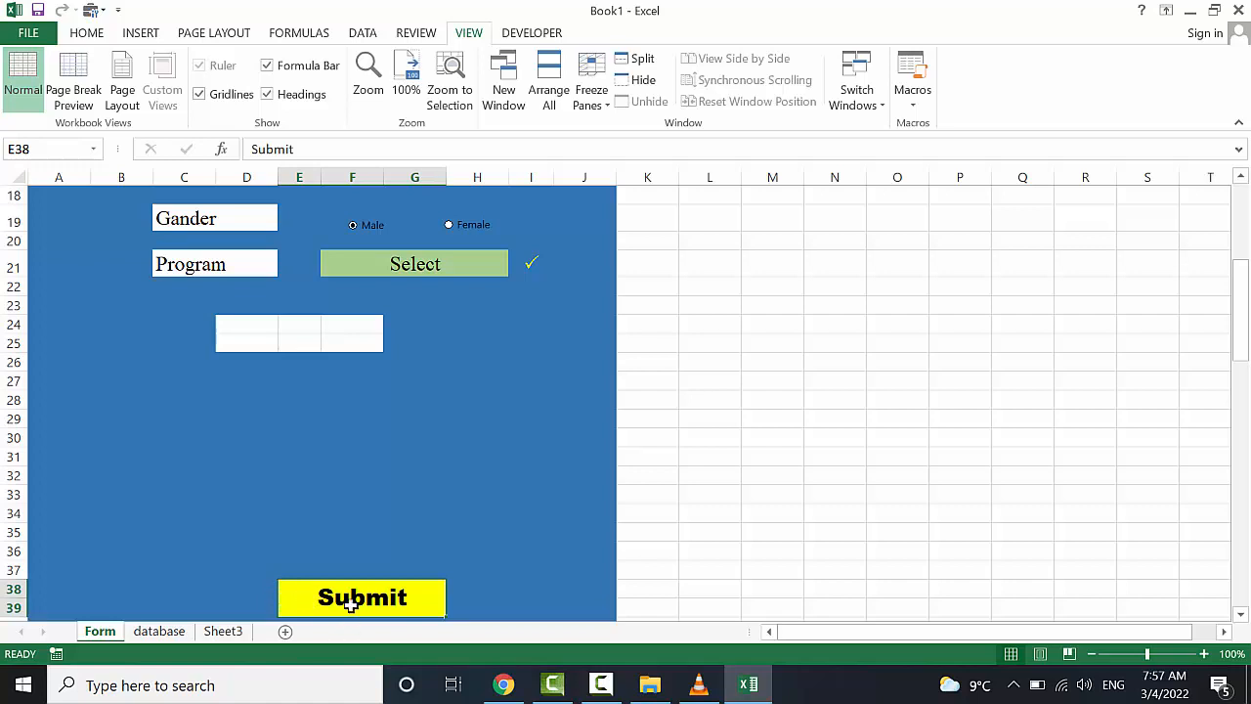
Paste the Submit cell as a linked picture and place it in the empty box at rows 24–25
{"action": "key", "text": "ctrl+x"}
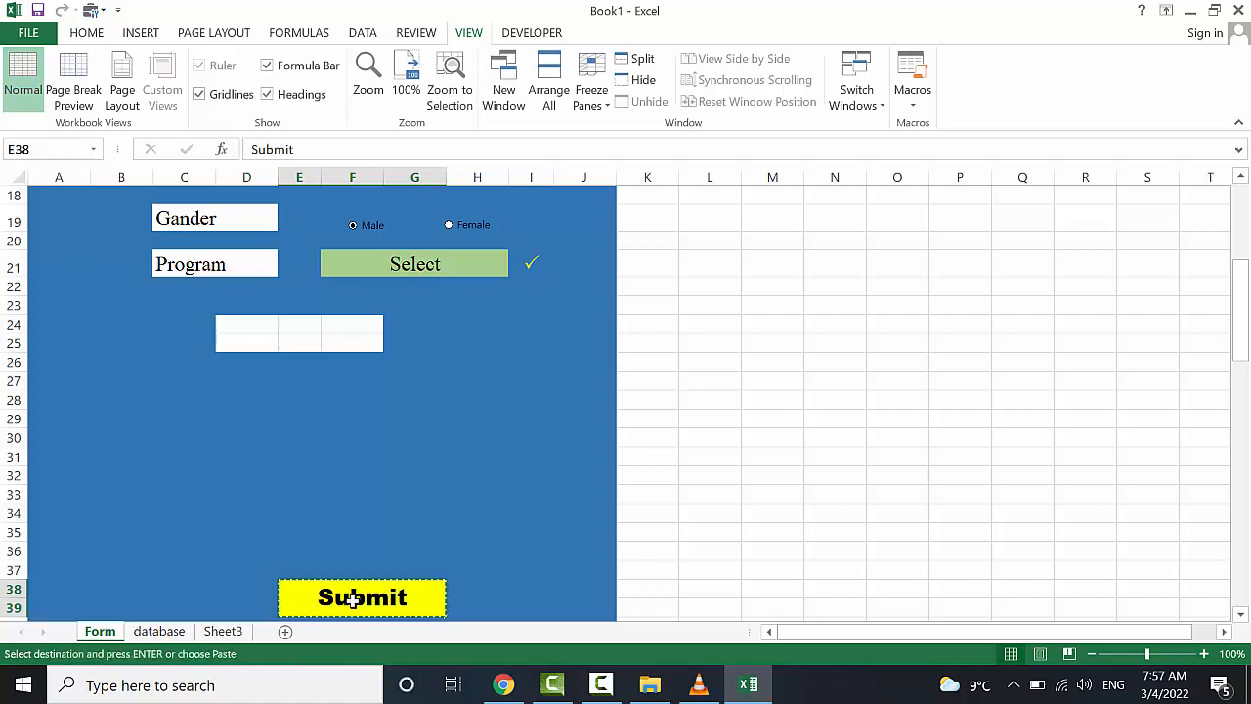
{"action": "left_click", "coordinate": [86, 35]}
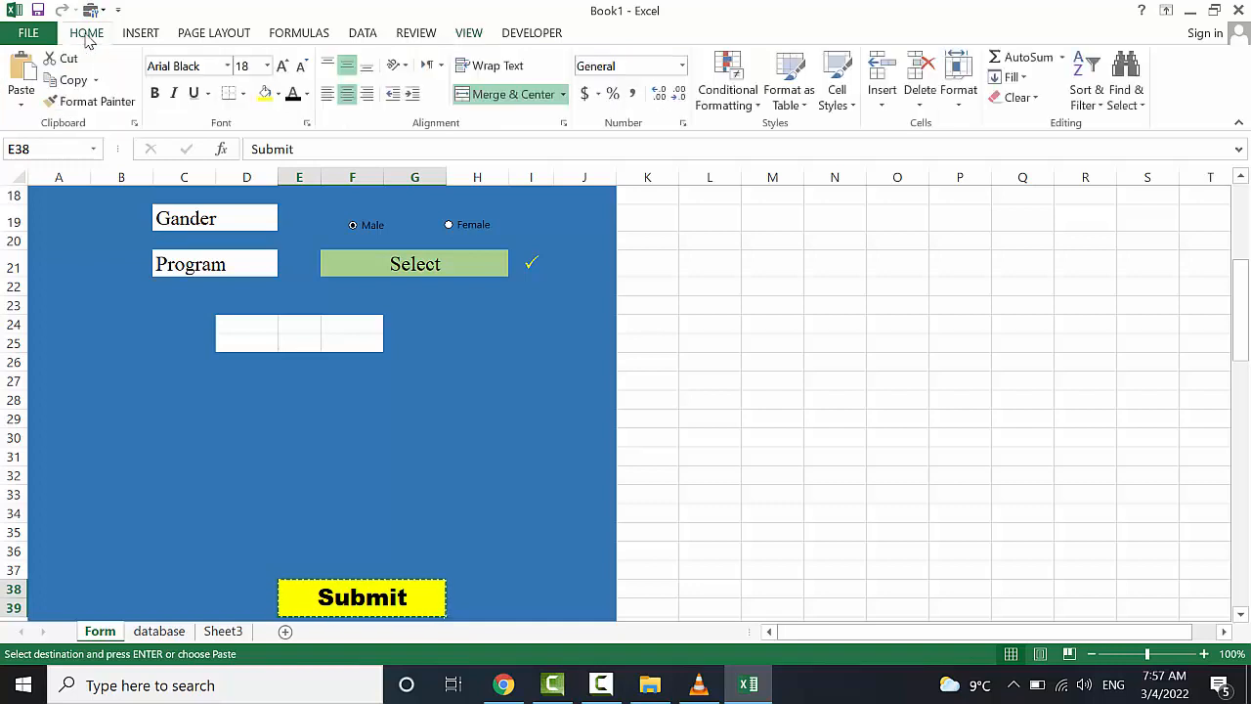
{"action": "left_click", "coordinate": [21, 96]}
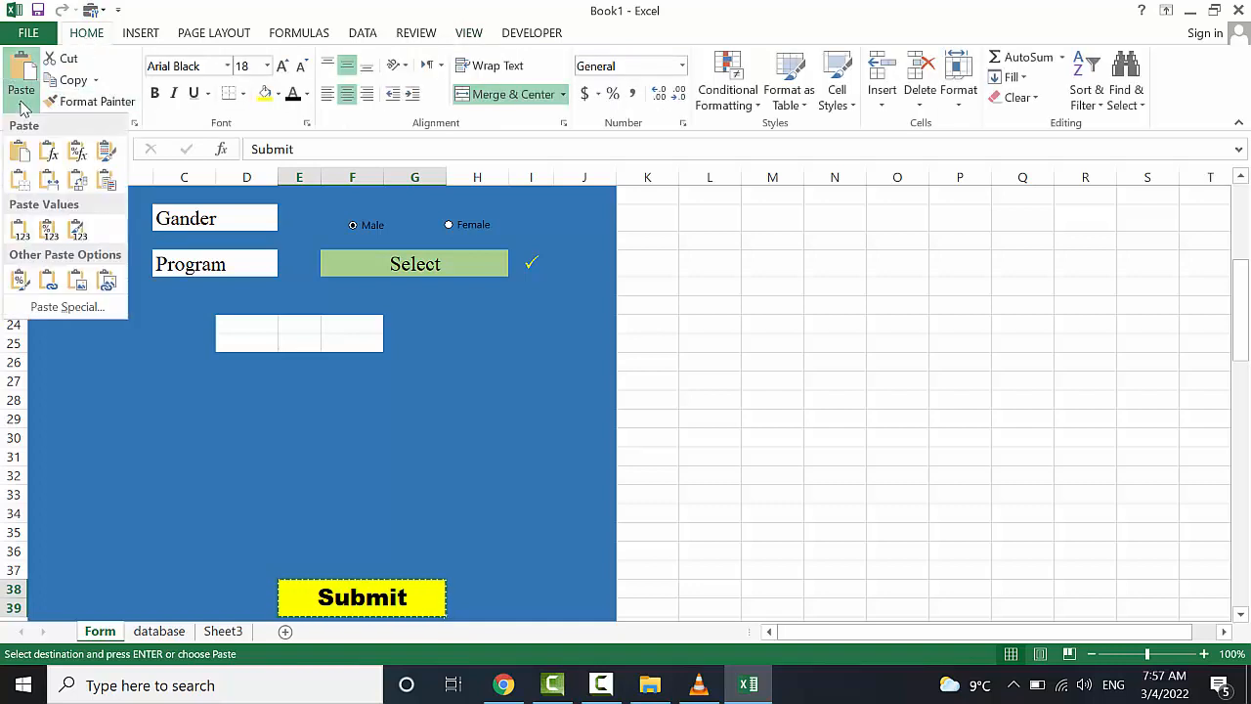
{"action": "left_click", "coordinate": [108, 283]}
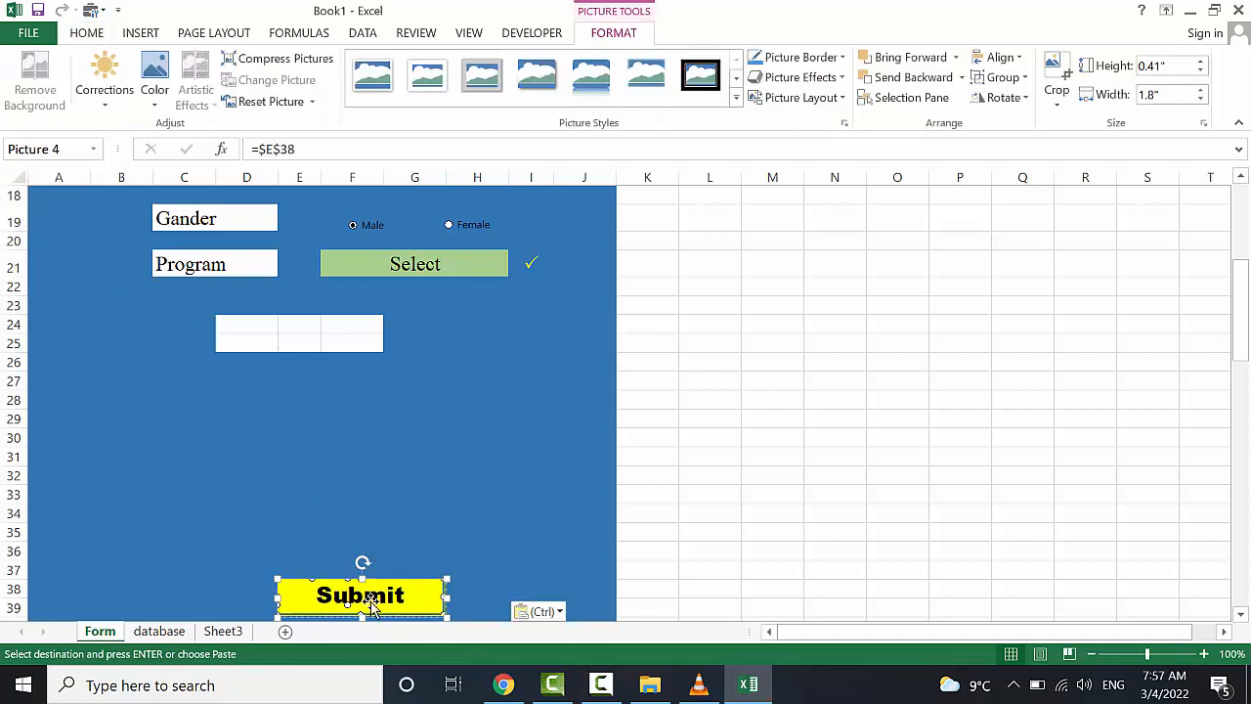
{"action": "left_click_drag", "start_coordinate": [377, 590], "coordinate": [319, 333]}
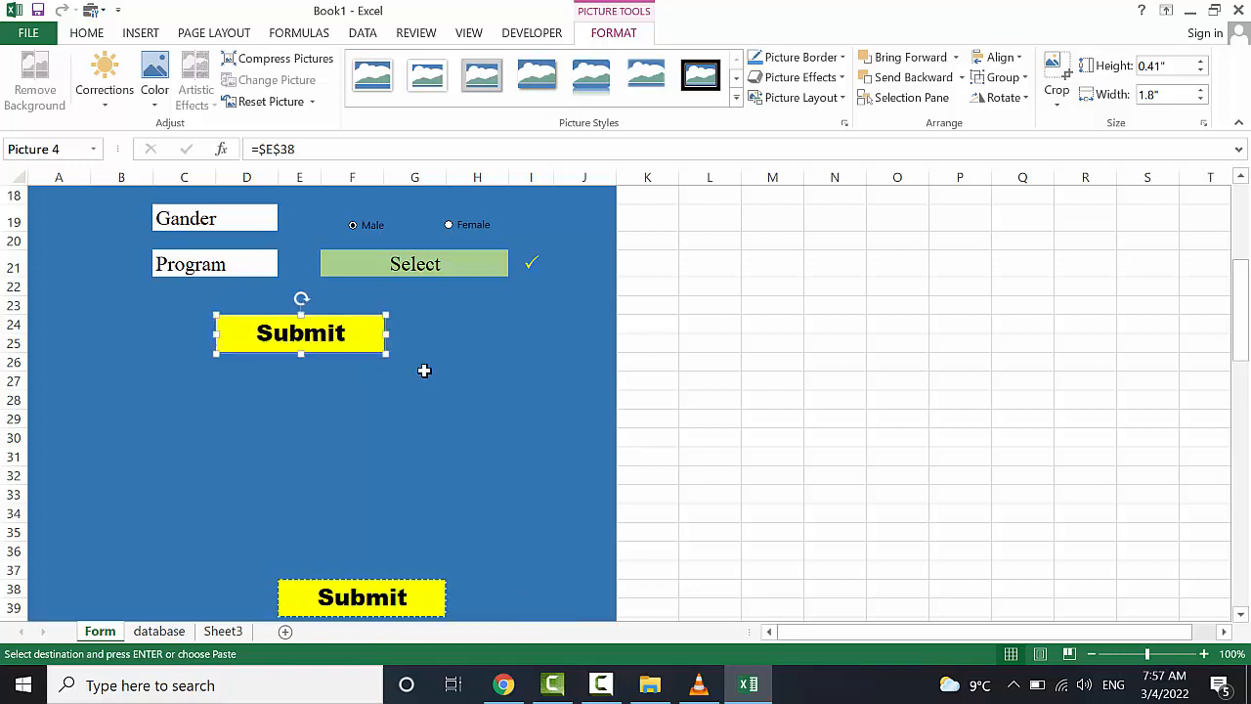
{"action": "scroll", "coordinate": [424, 370], "scroll_direction": "up", "scroll_amount": 2}
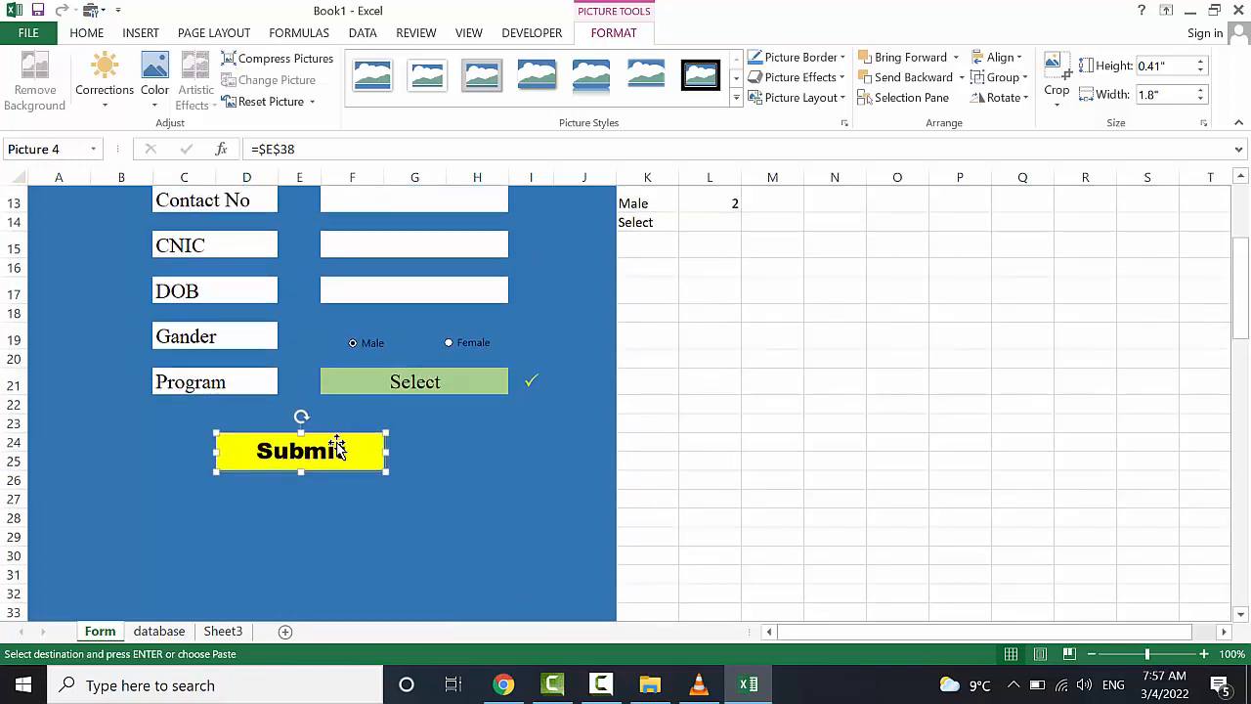
{"action": "scroll", "coordinate": [337, 448], "scroll_direction": "up", "scroll_amount": 2}
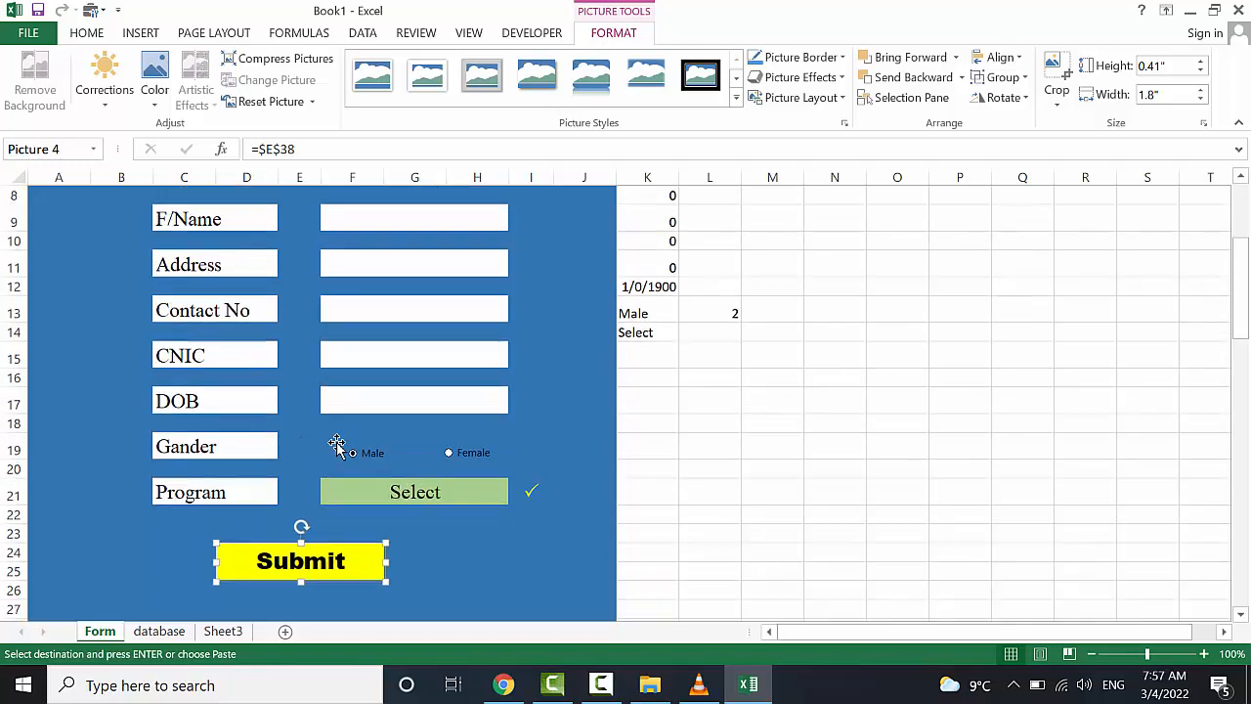
Assign the Button macro to the Submit picture
{"action": "right_click", "coordinate": [317, 567]}
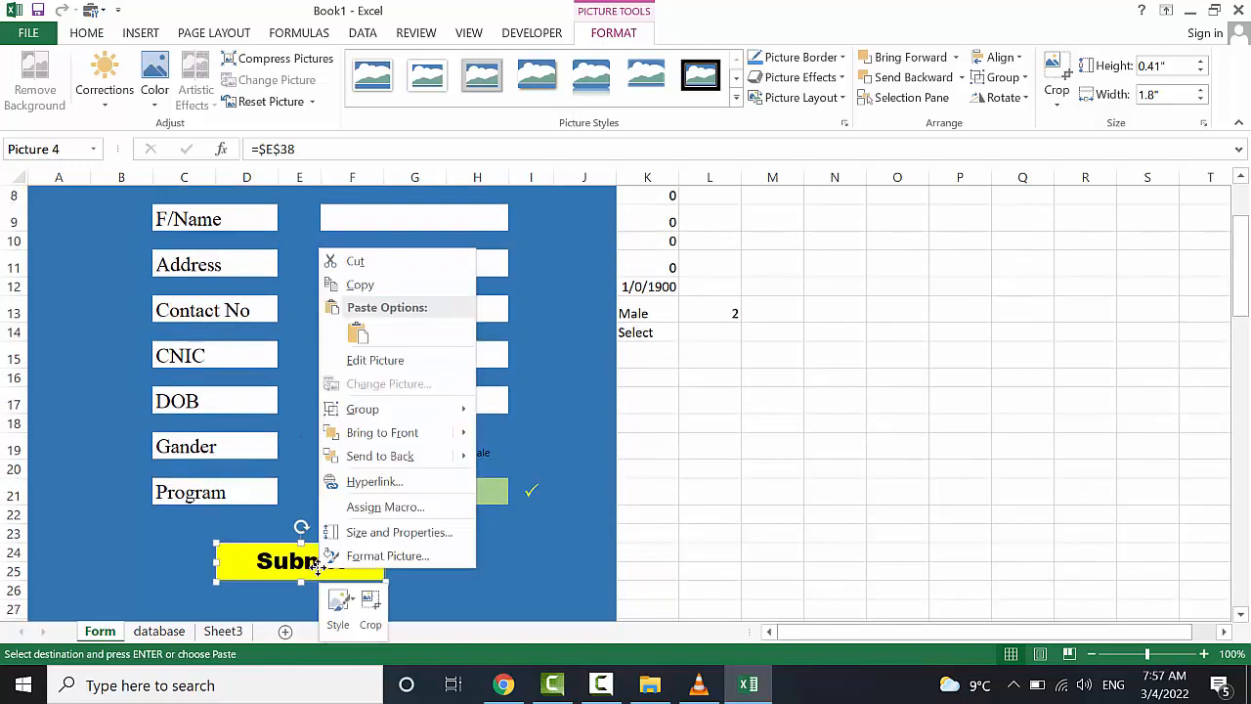
{"action": "left_click", "coordinate": [402, 508]}
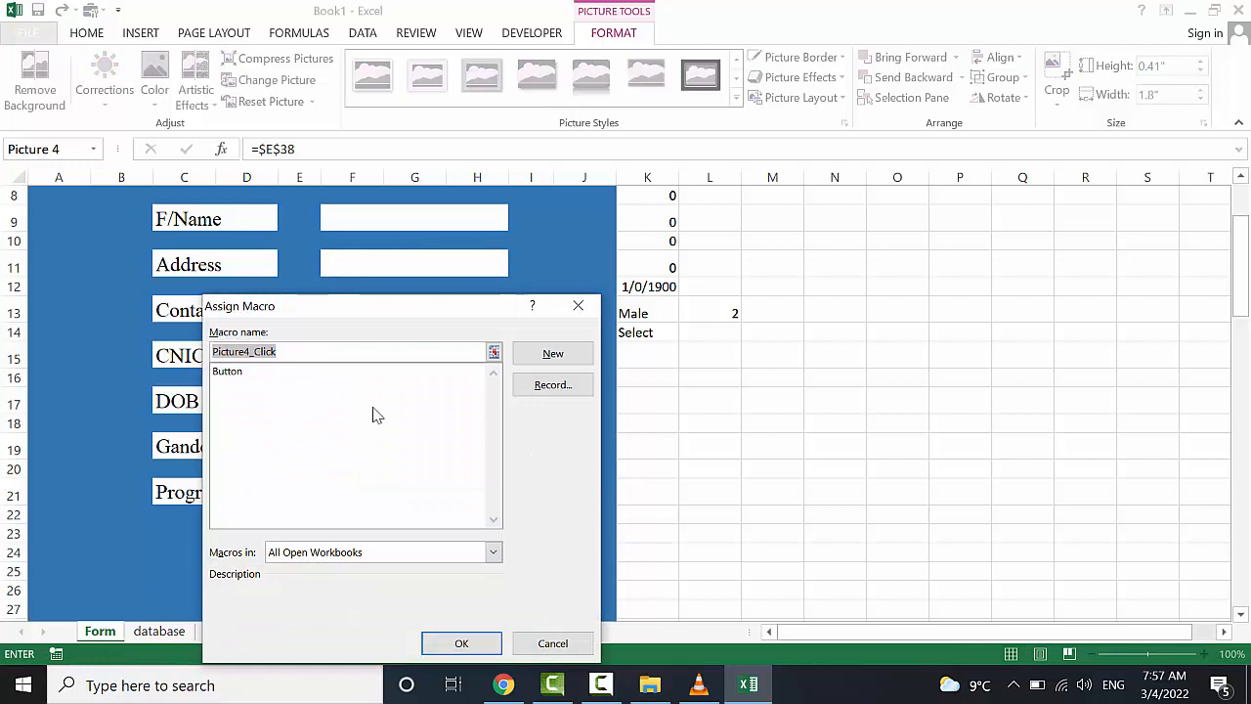
{"action": "left_click", "coordinate": [226, 372]}
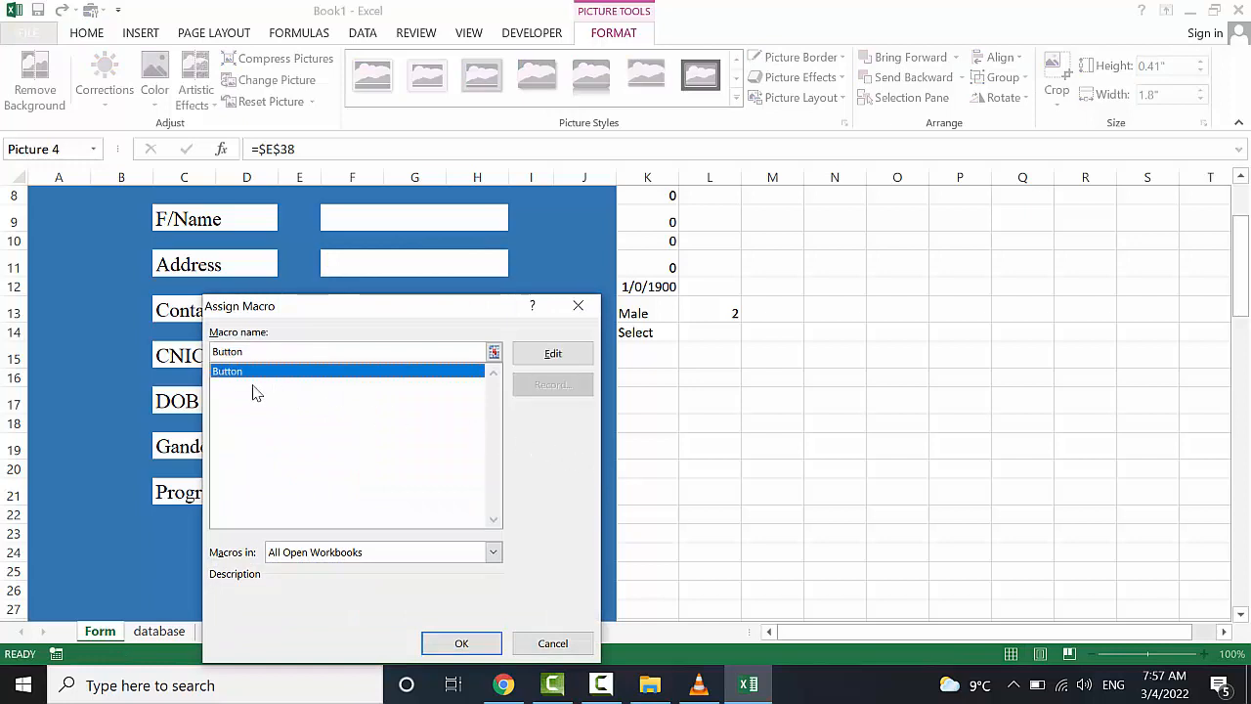
{"action": "left_click", "coordinate": [459, 642]}
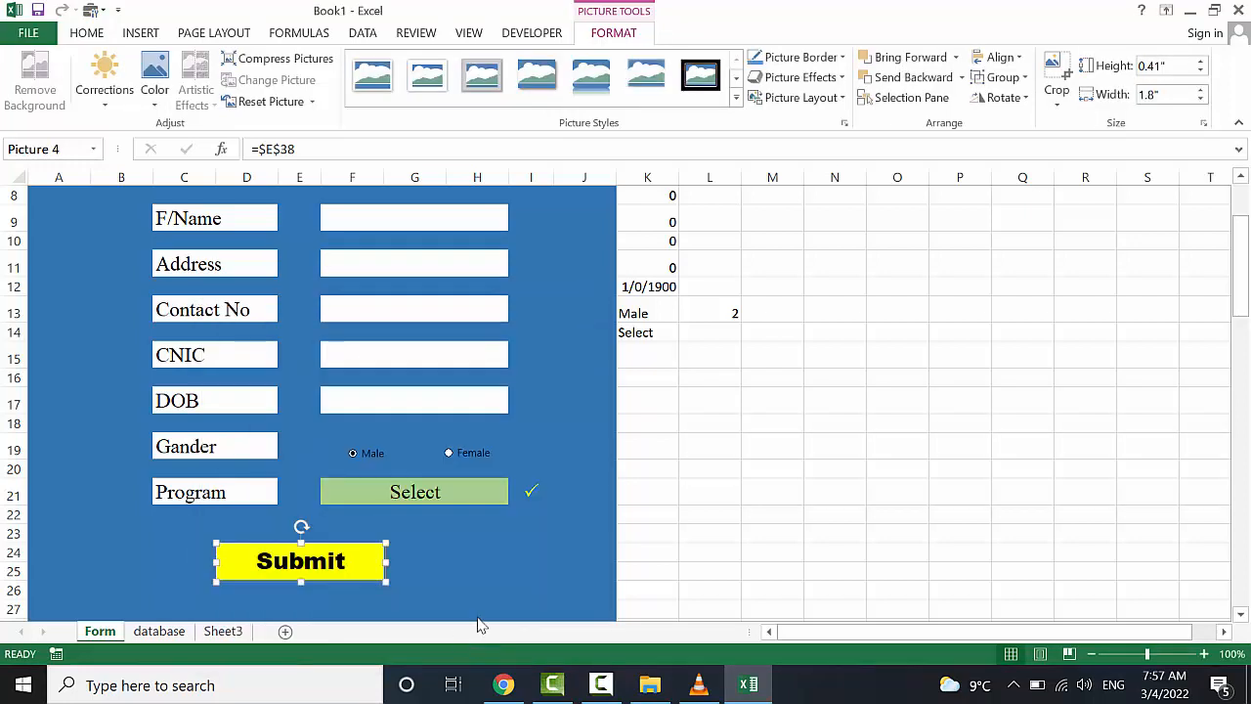
{"action": "left_click", "coordinate": [688, 495]}
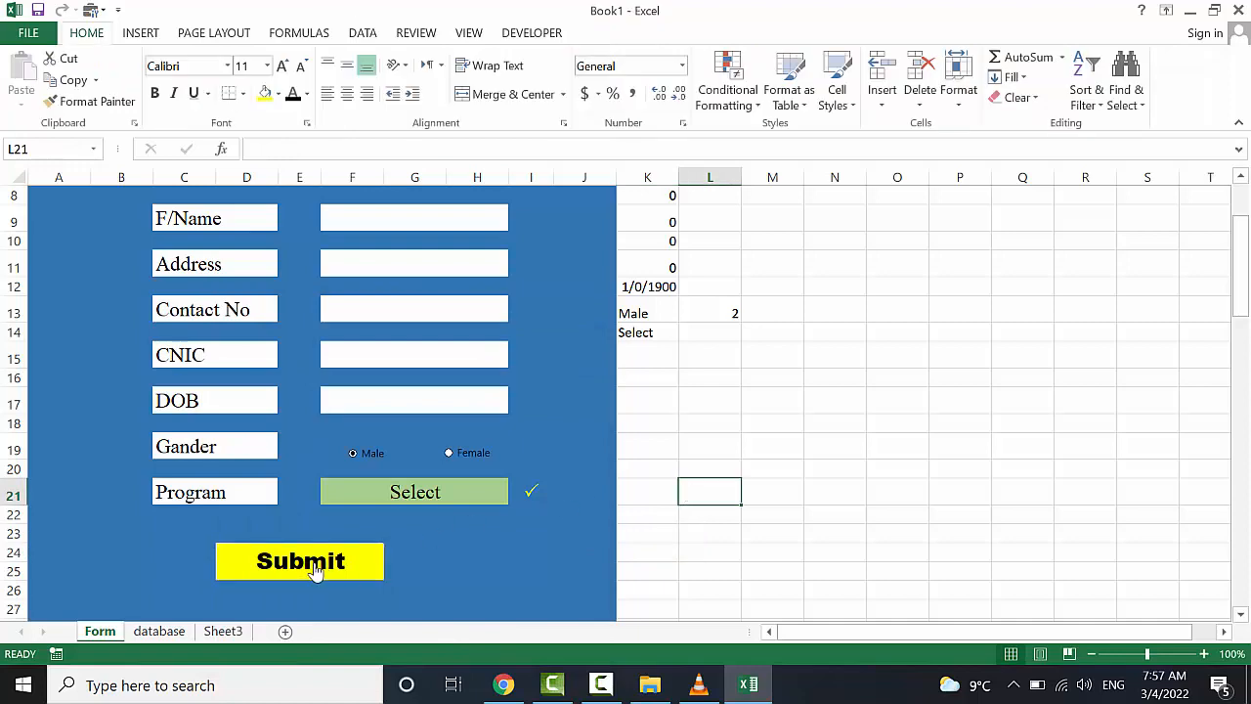
Enter the applicant's name, father's name and address in the form fields
{"action": "scroll", "coordinate": [525, 355], "scroll_direction": "up", "scroll_amount": 2}
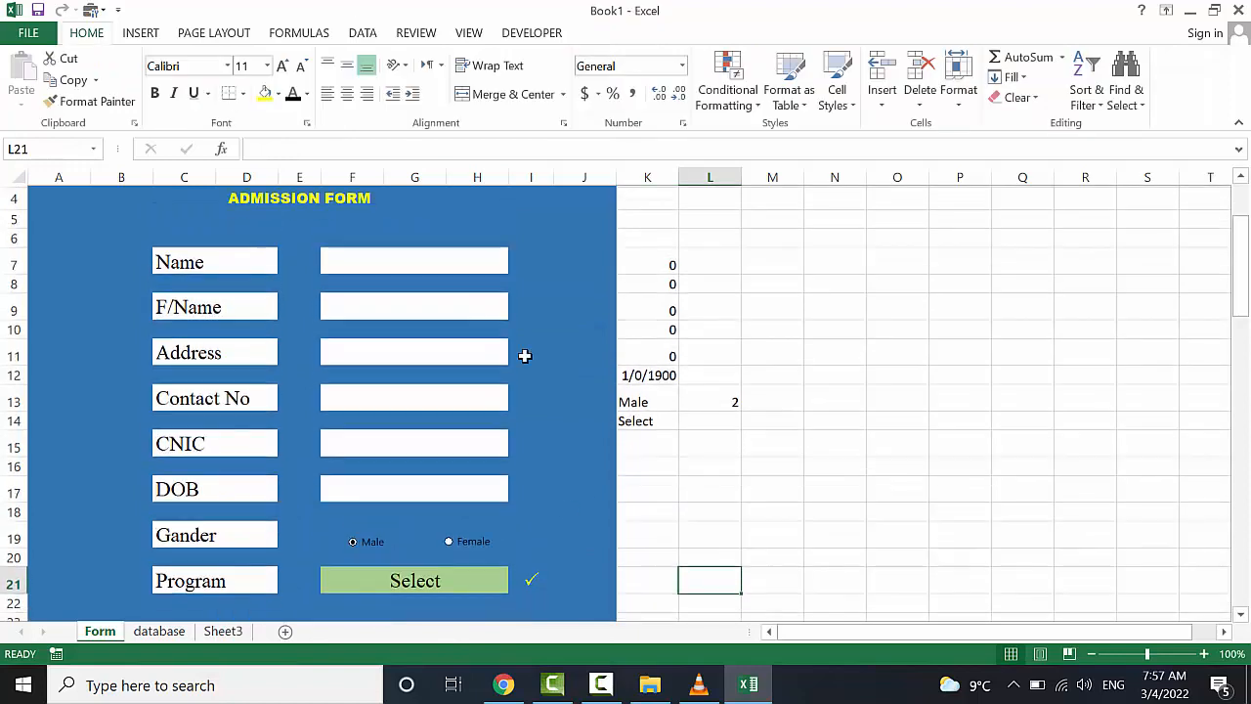
{"action": "left_click", "coordinate": [393, 263]}
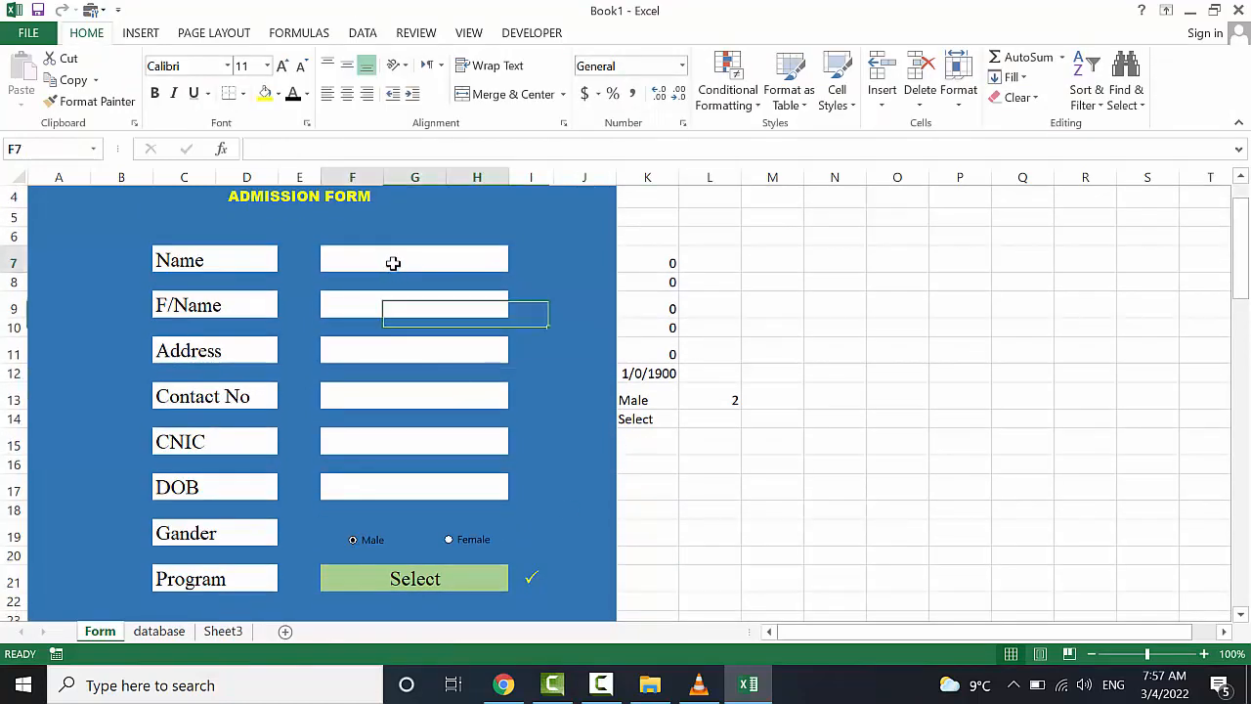
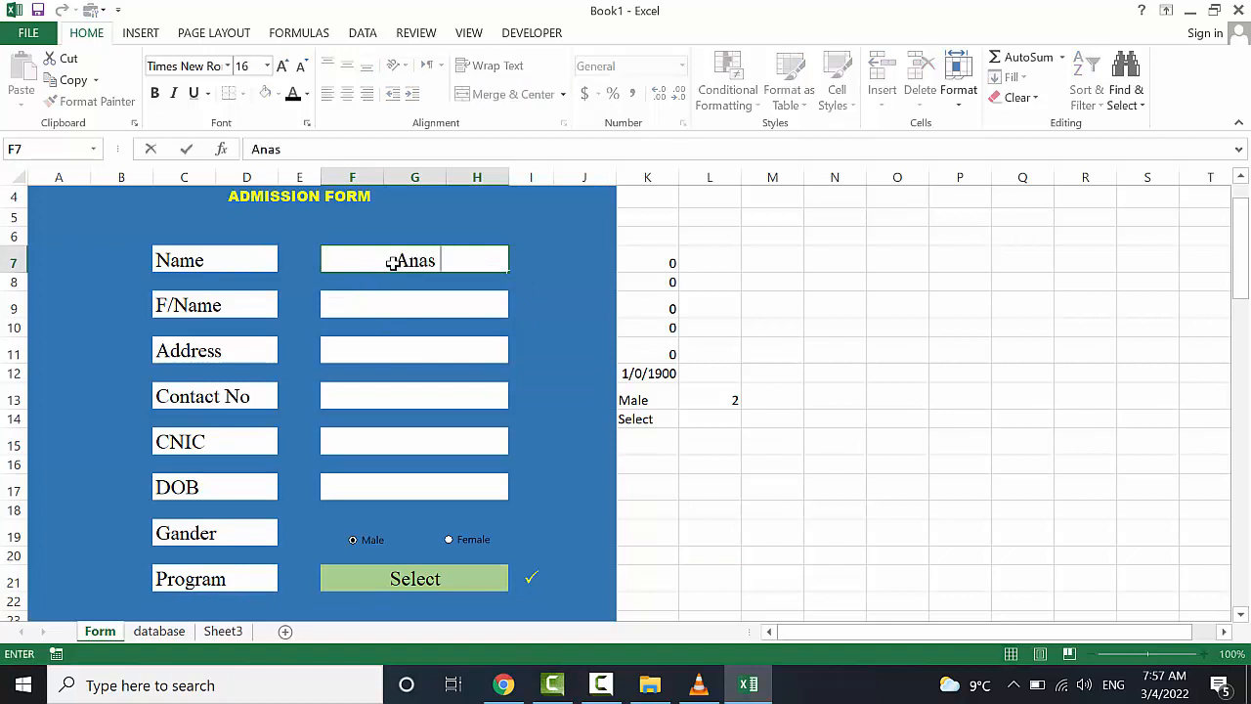
{"action": "key", "text": "Return"}
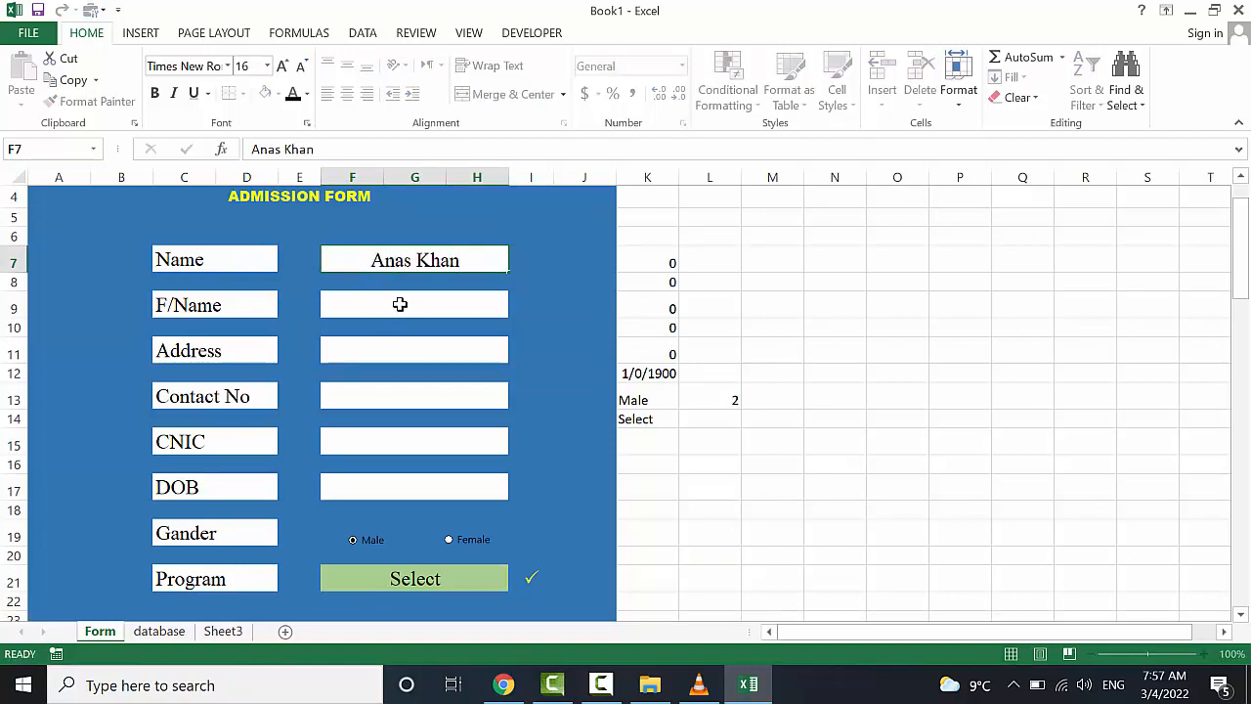
{"action": "left_click", "coordinate": [400, 304]}
{"action": "type", "text": "Jan"}
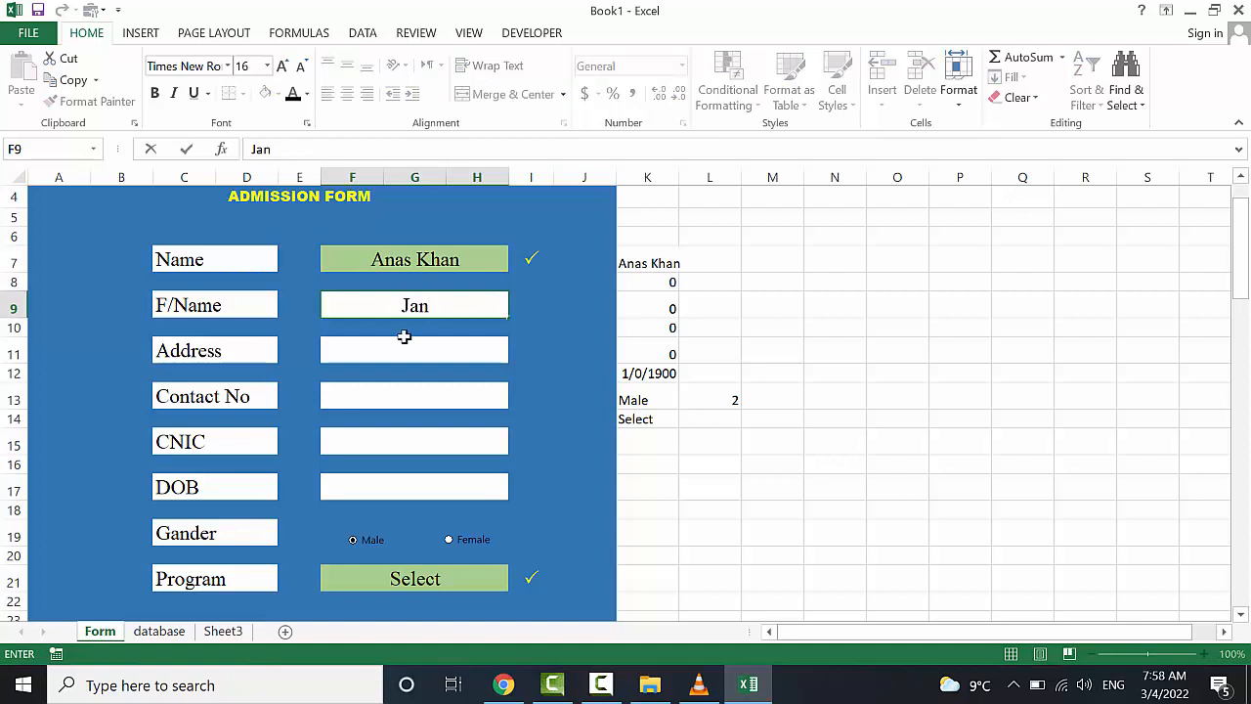
{"action": "left_click", "coordinate": [404, 342]}
{"action": "type", "text": "Kumber"}
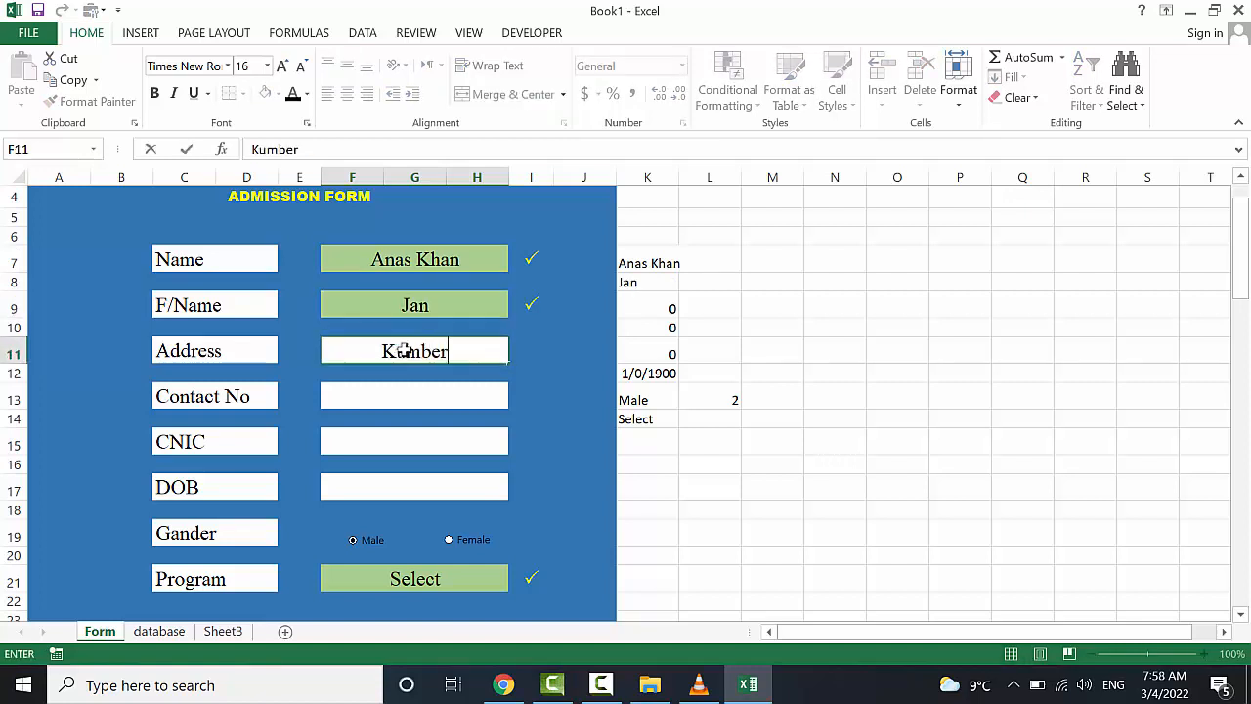
Fill in the contact number, CNIC and birth date, and choose DIT as the Program
{"action": "left_click", "coordinate": [405, 396]}
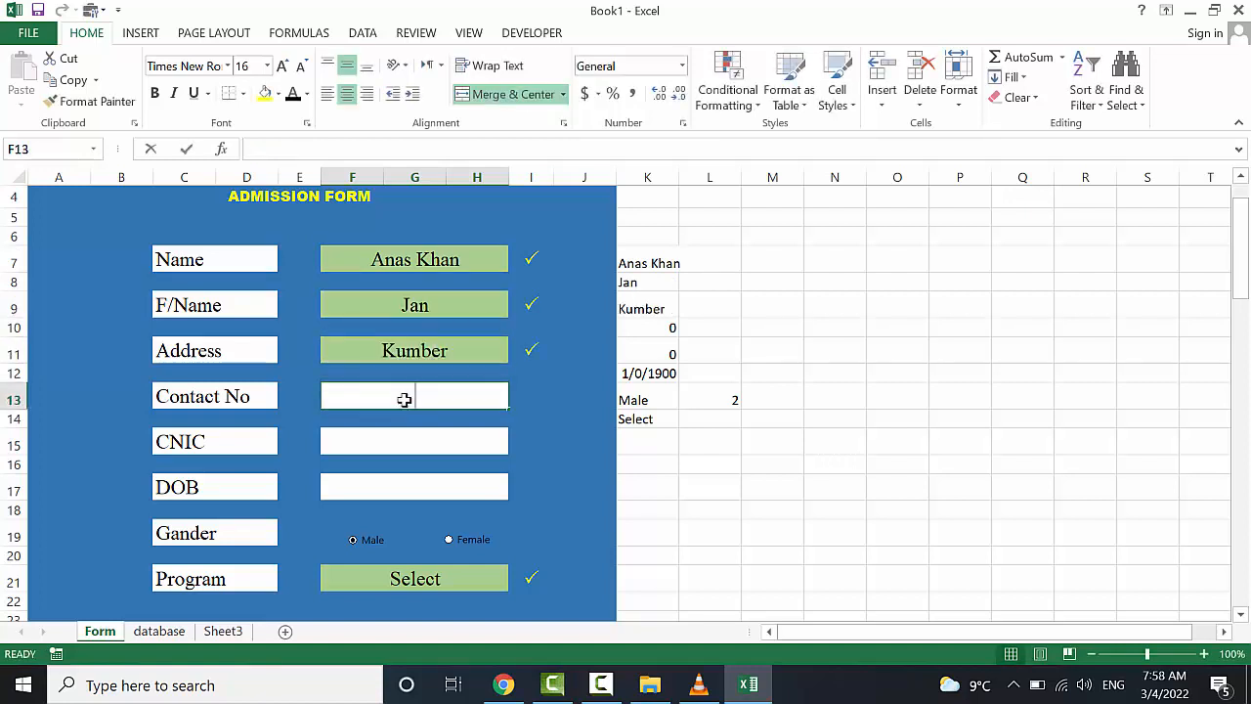
{"action": "type", "text": "564564"}
{"action": "left_click", "coordinate": [414, 440]}
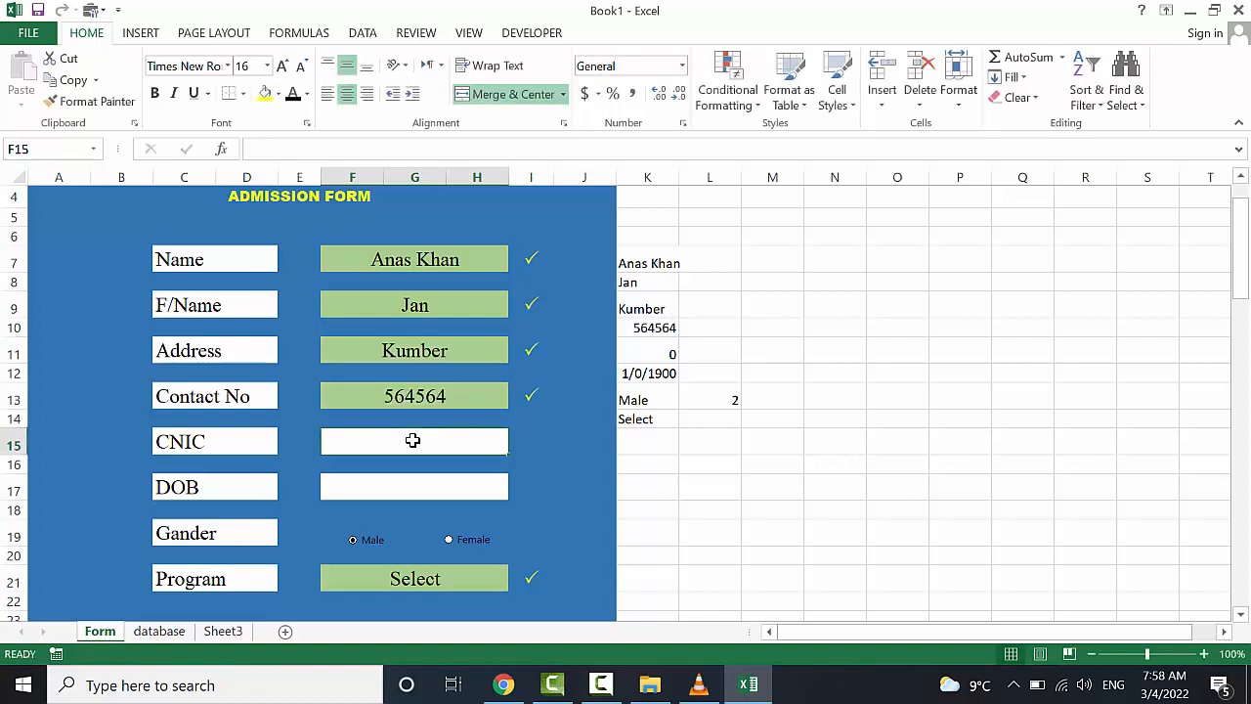
{"action": "type", "text": "46456464"}
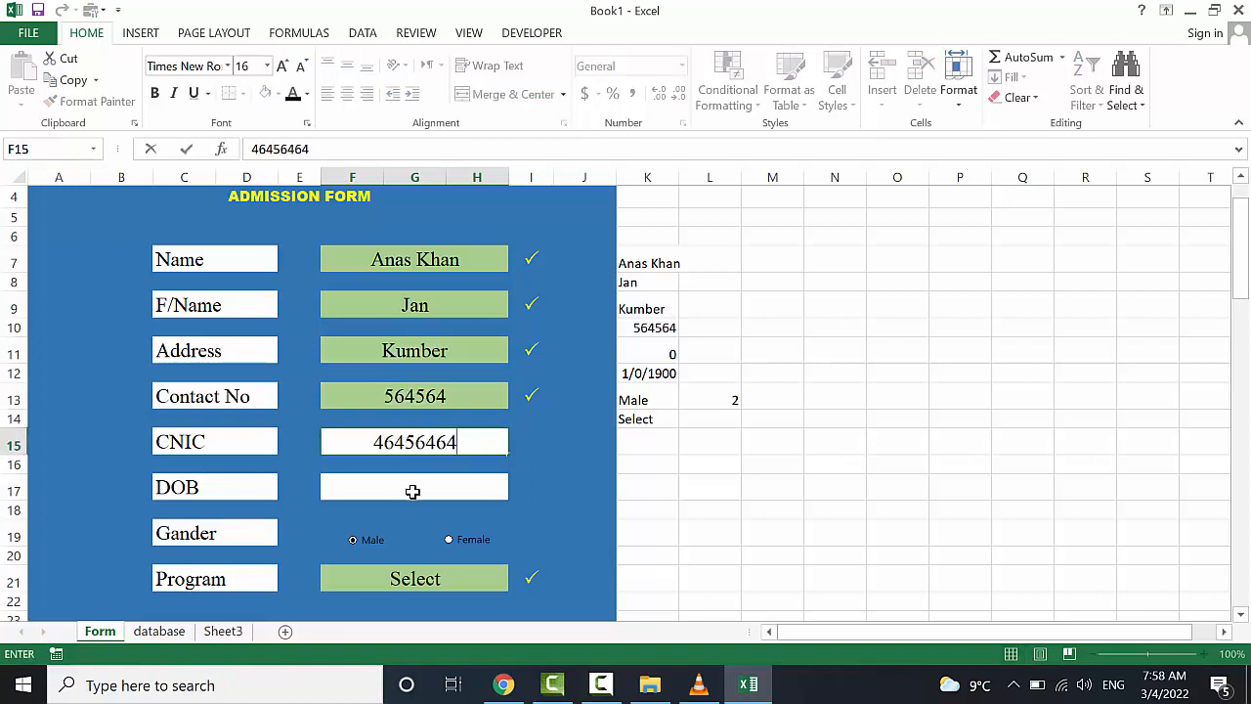
{"action": "left_click", "coordinate": [413, 491]}
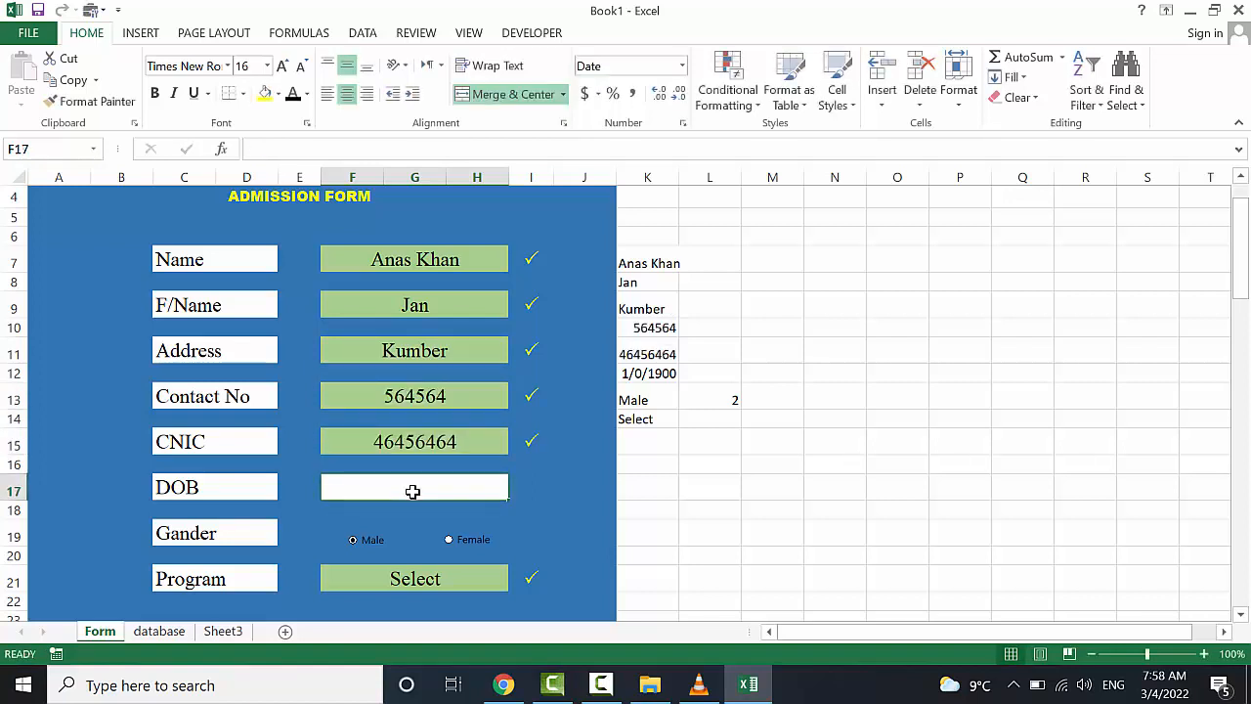
{"action": "type", "text": "01/2/2"}
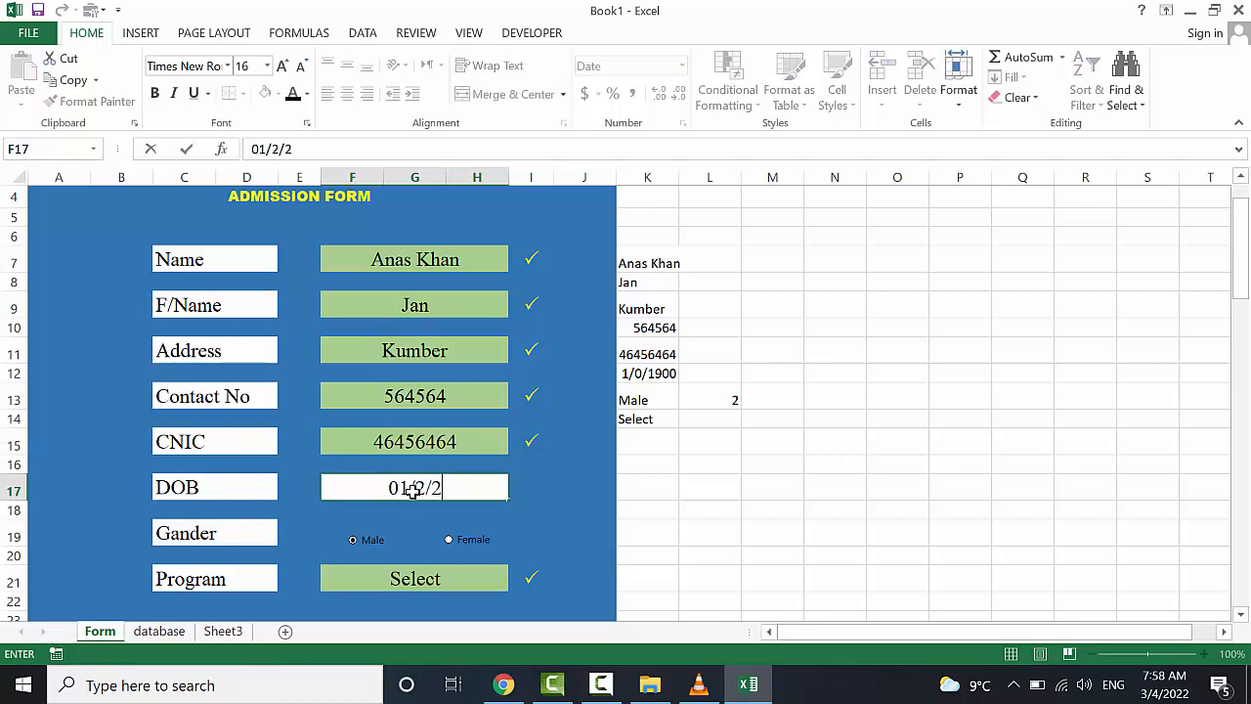
{"action": "type", "text": "000"}
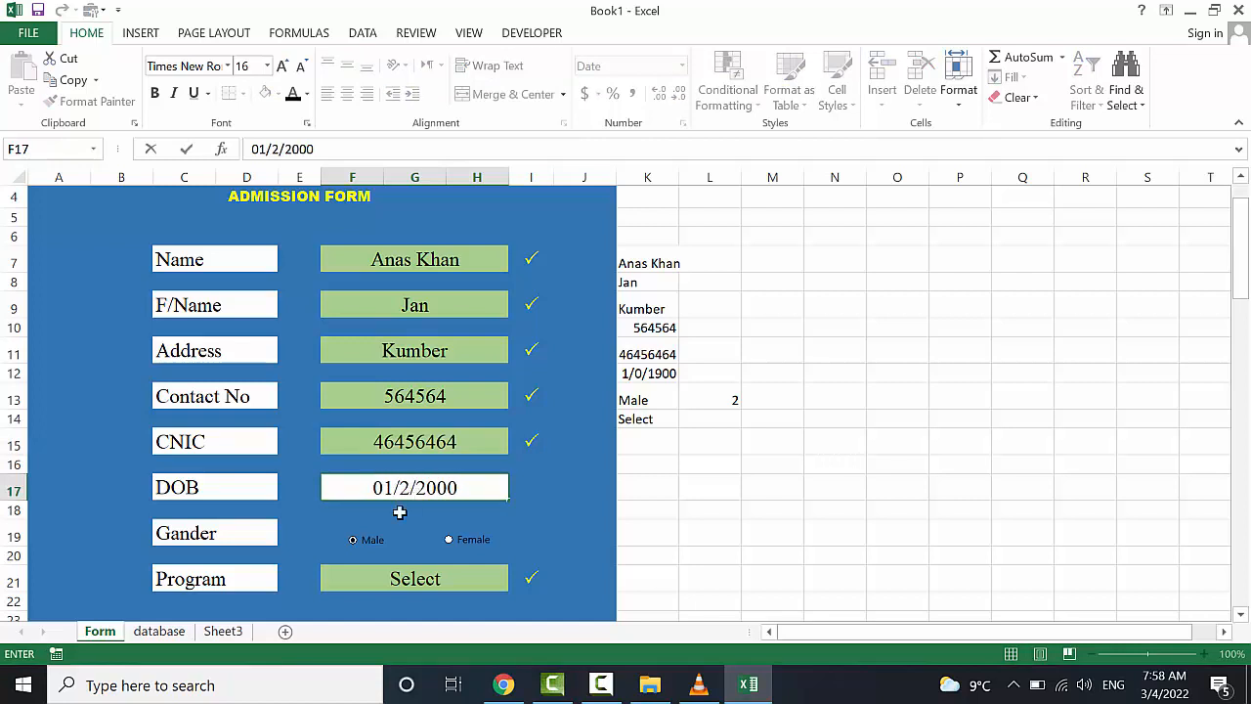
{"action": "scroll", "coordinate": [447, 577], "scroll_direction": "down", "scroll_amount": 2}
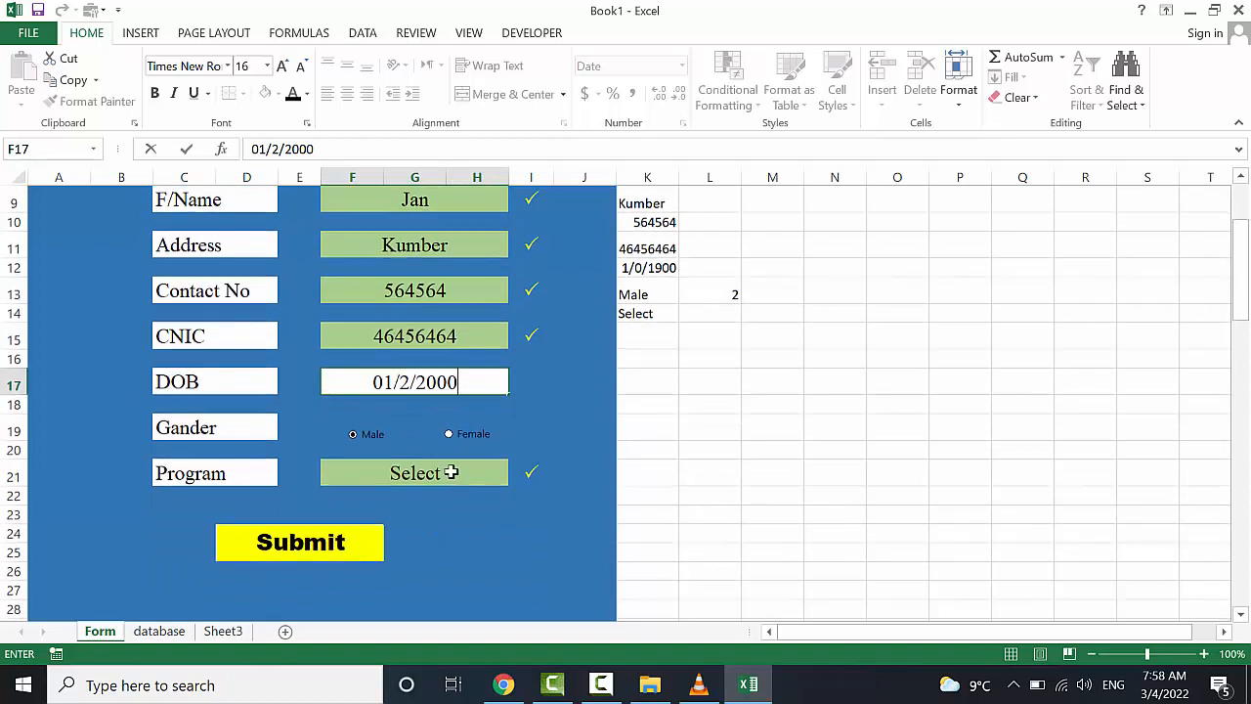
{"action": "left_click", "coordinate": [451, 472]}
{"action": "left_click", "coordinate": [516, 477]}
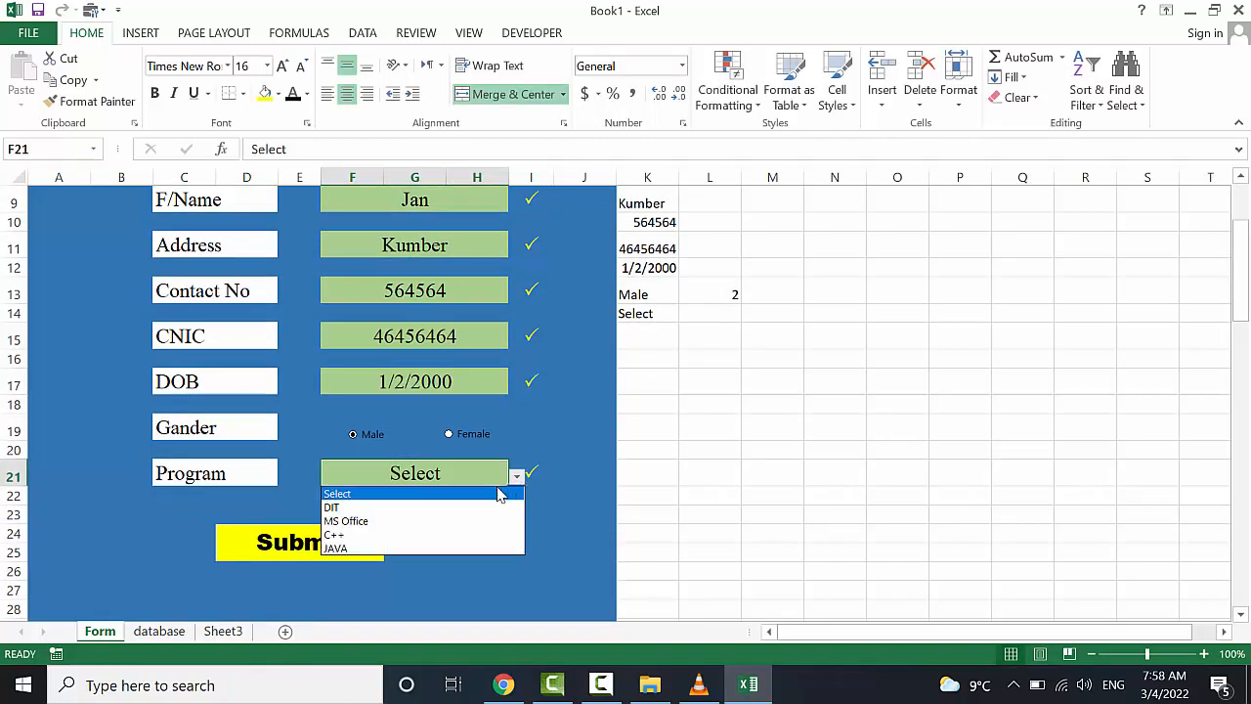
{"action": "left_click", "coordinate": [439, 504]}
Submit the form, verify the new record in database row 3, then return to the Form sheet
{"action": "left_click", "coordinate": [311, 549]}
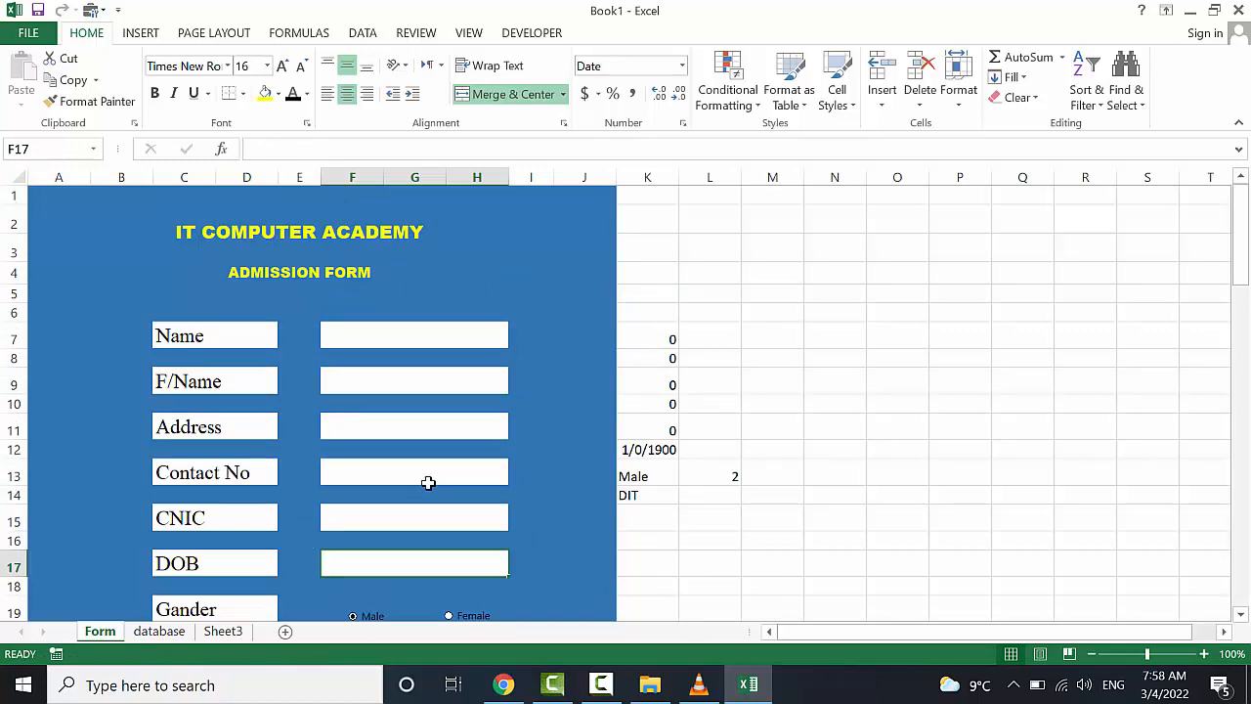
{"action": "scroll", "coordinate": [428, 481], "scroll_direction": "down", "scroll_amount": 1}
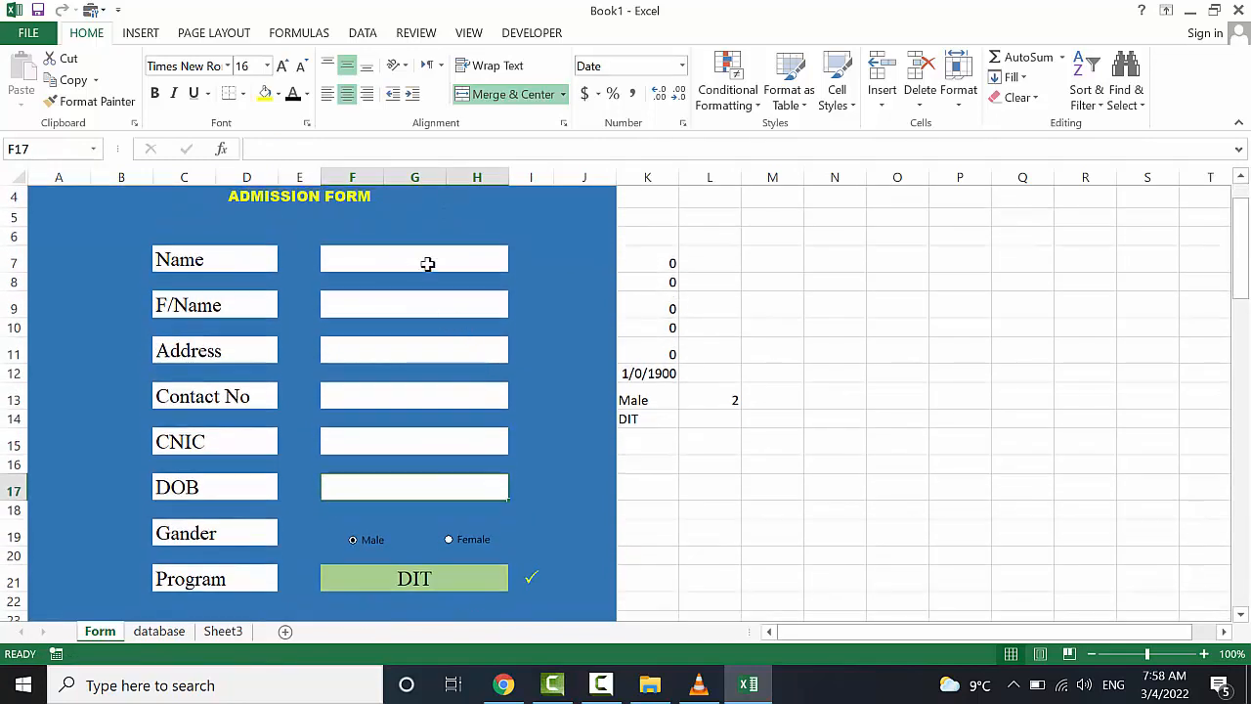
{"action": "left_click", "coordinate": [171, 636]}
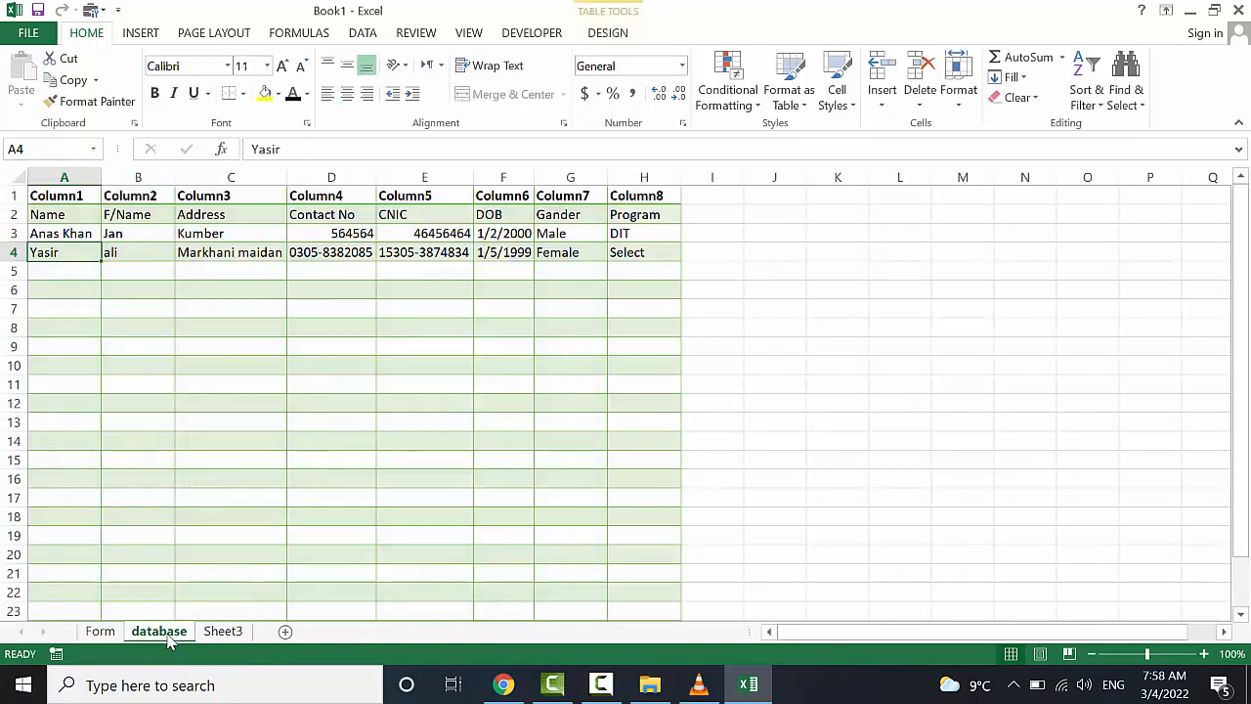
{"action": "left_click", "coordinate": [208, 423]}
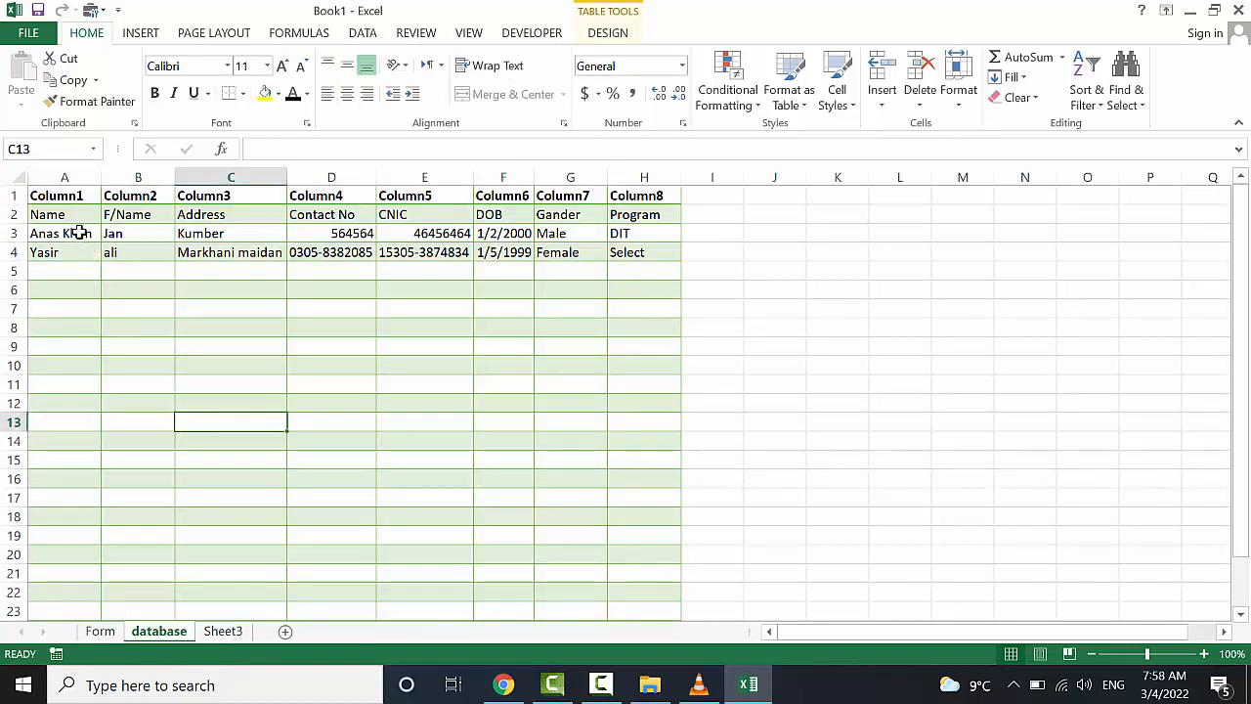
{"action": "left_click", "coordinate": [84, 233]}
{"action": "left_click", "coordinate": [126, 232]}
{"action": "left_click", "coordinate": [202, 233]}
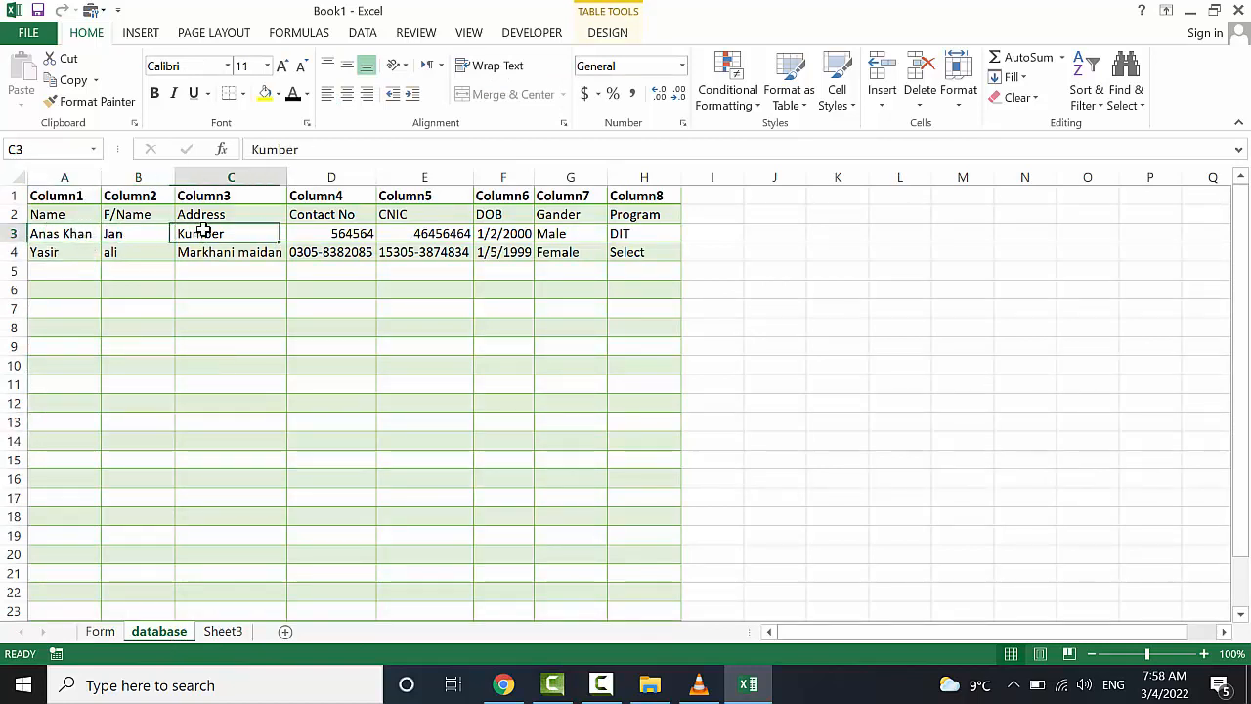
{"action": "left_click", "coordinate": [340, 231]}
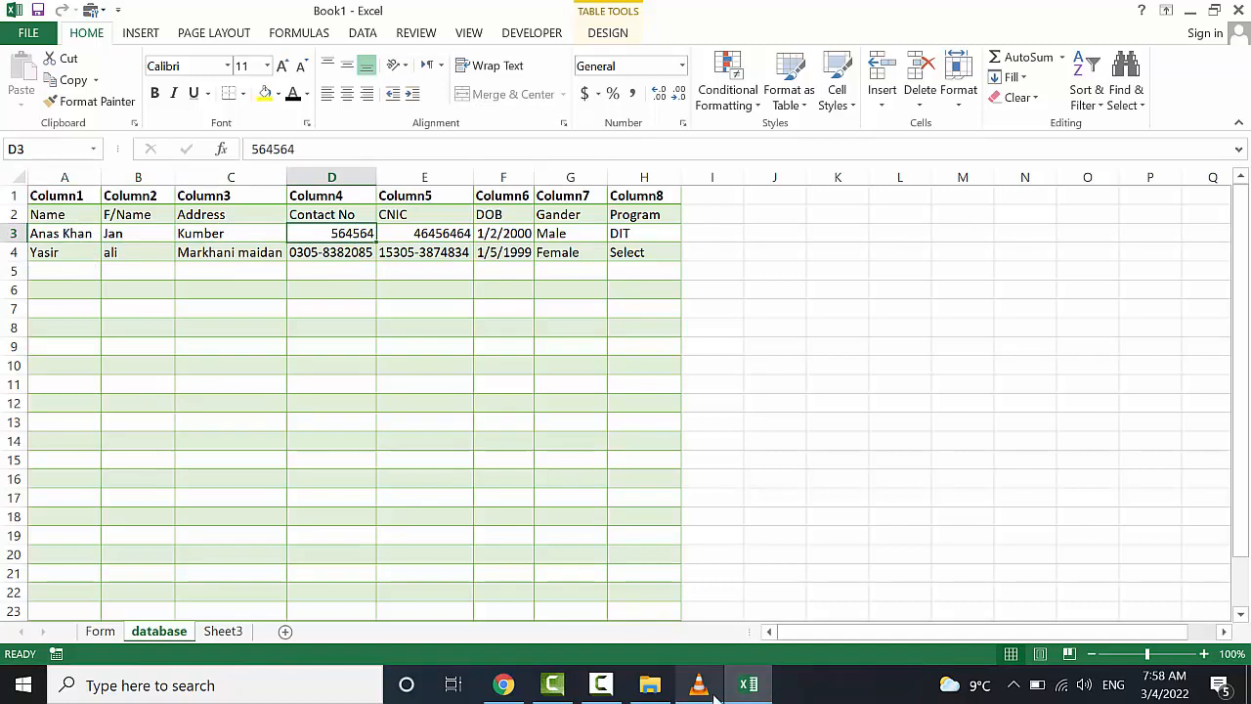
{"action": "left_click", "coordinate": [100, 631]}
{"action": "left_click", "coordinate": [353, 256]}
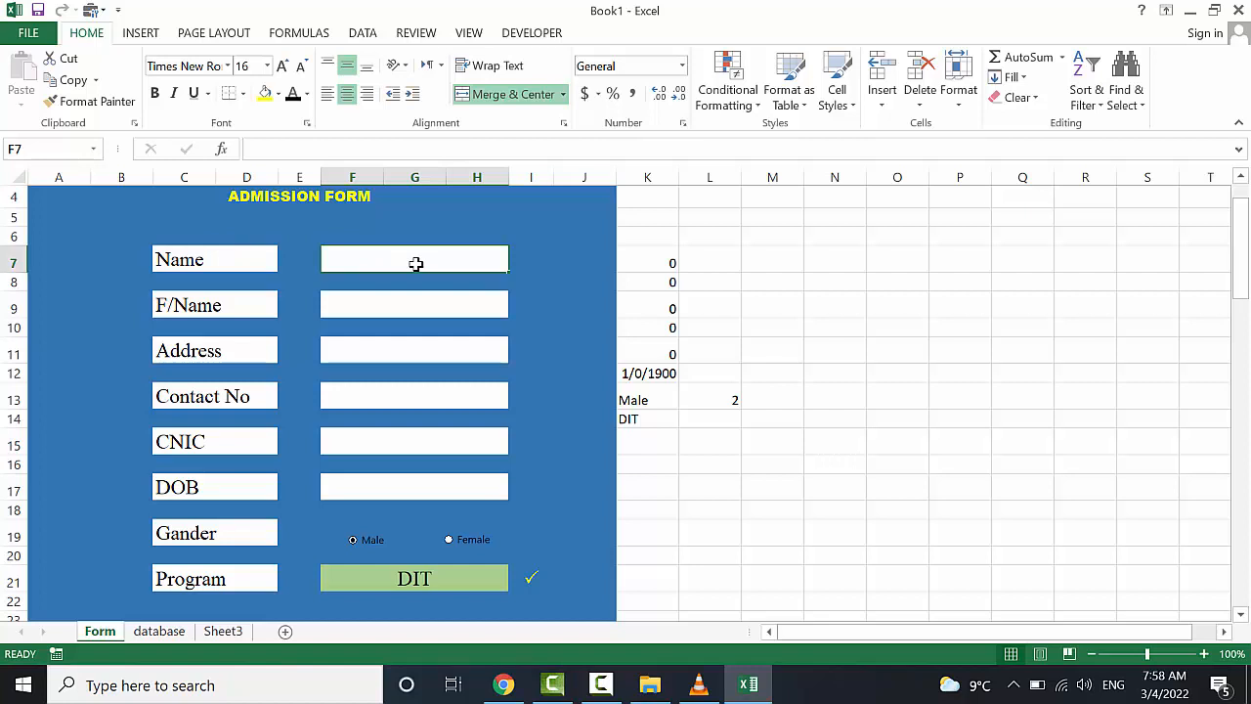
Enter the applicant's name, father's name, address, contact number and CNIC in F11 through F17
{"action": "type", "text": "Hamid"}
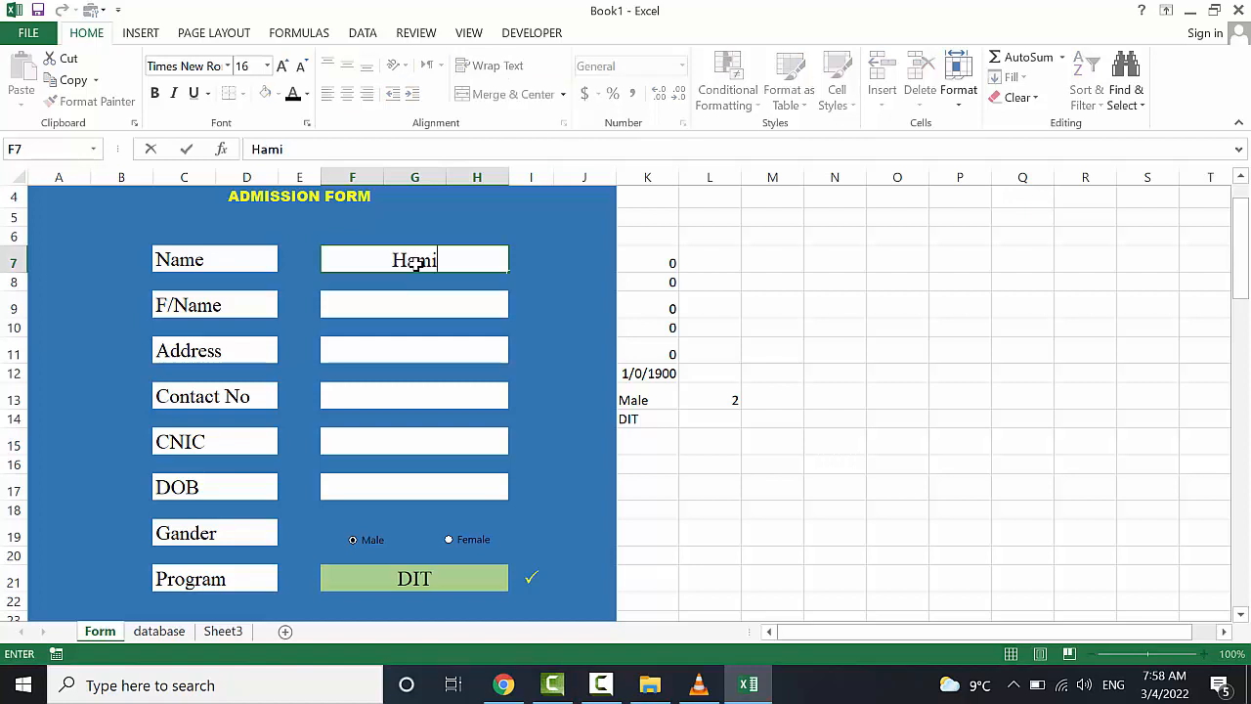
{"action": "left_click", "coordinate": [419, 306]}
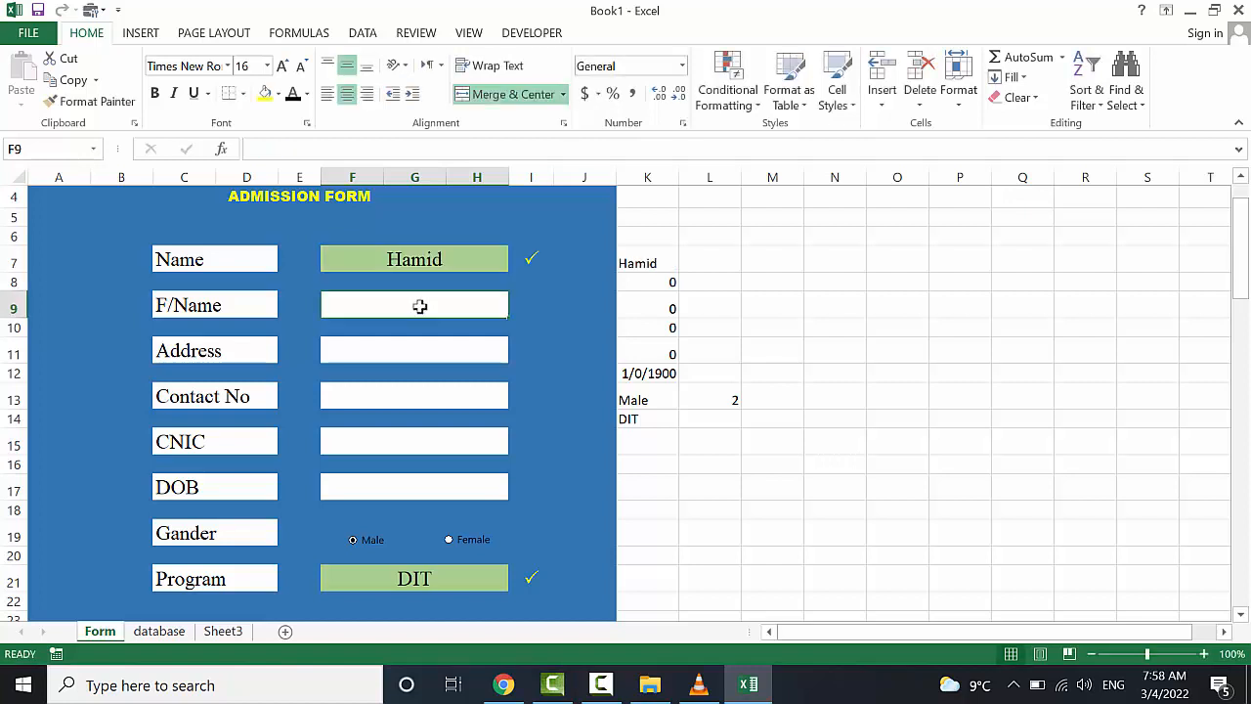
{"action": "type", "text": "A"}
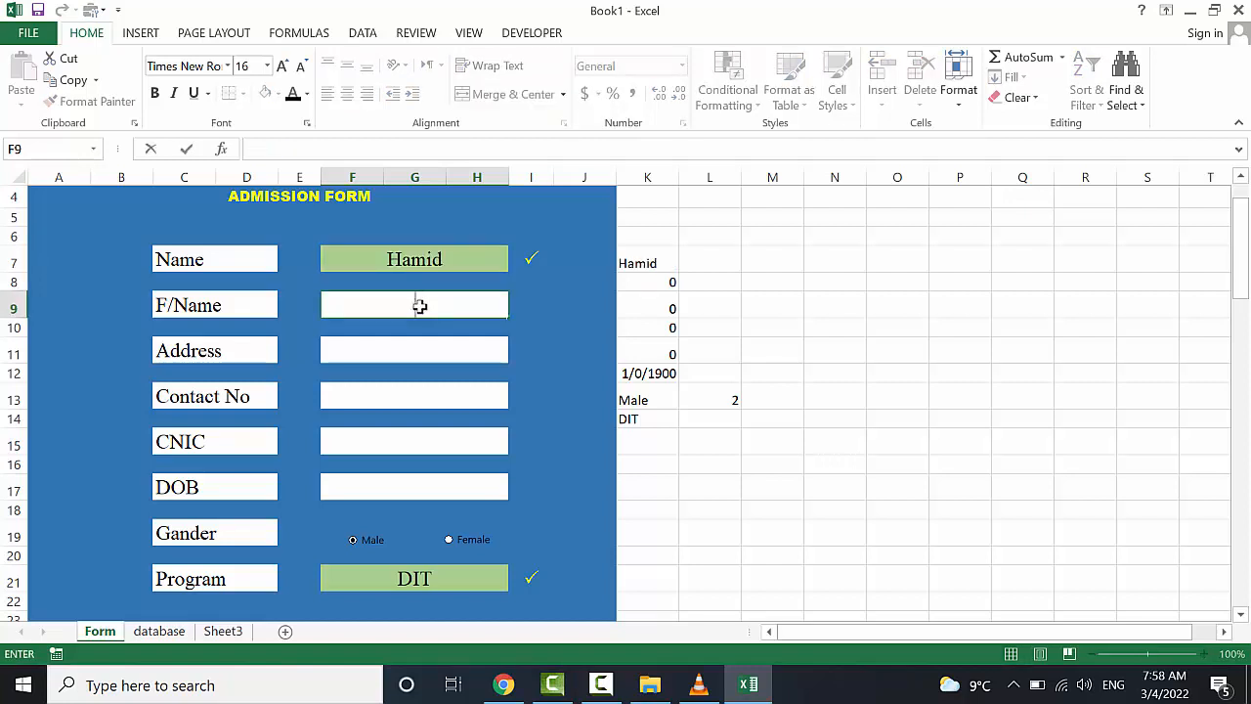
{"action": "type", "text": "aqas"}
{"action": "left_click", "coordinate": [419, 345]}
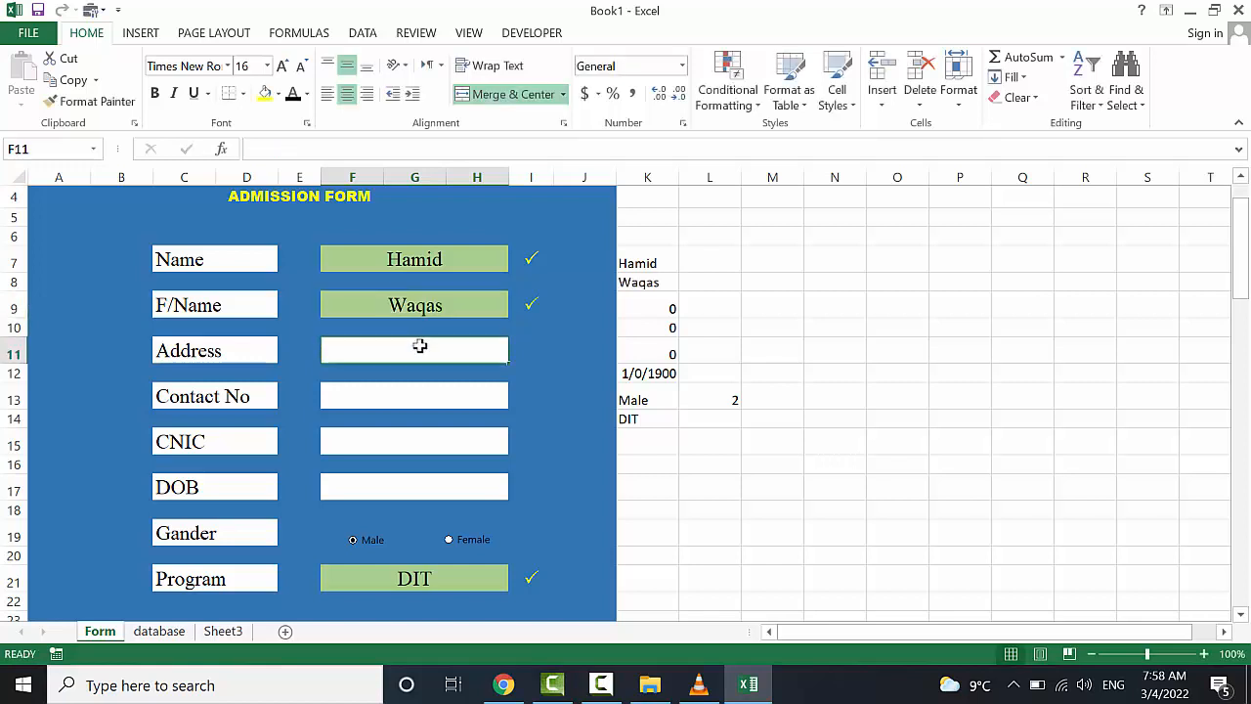
{"action": "type", "text": "Maidan"}
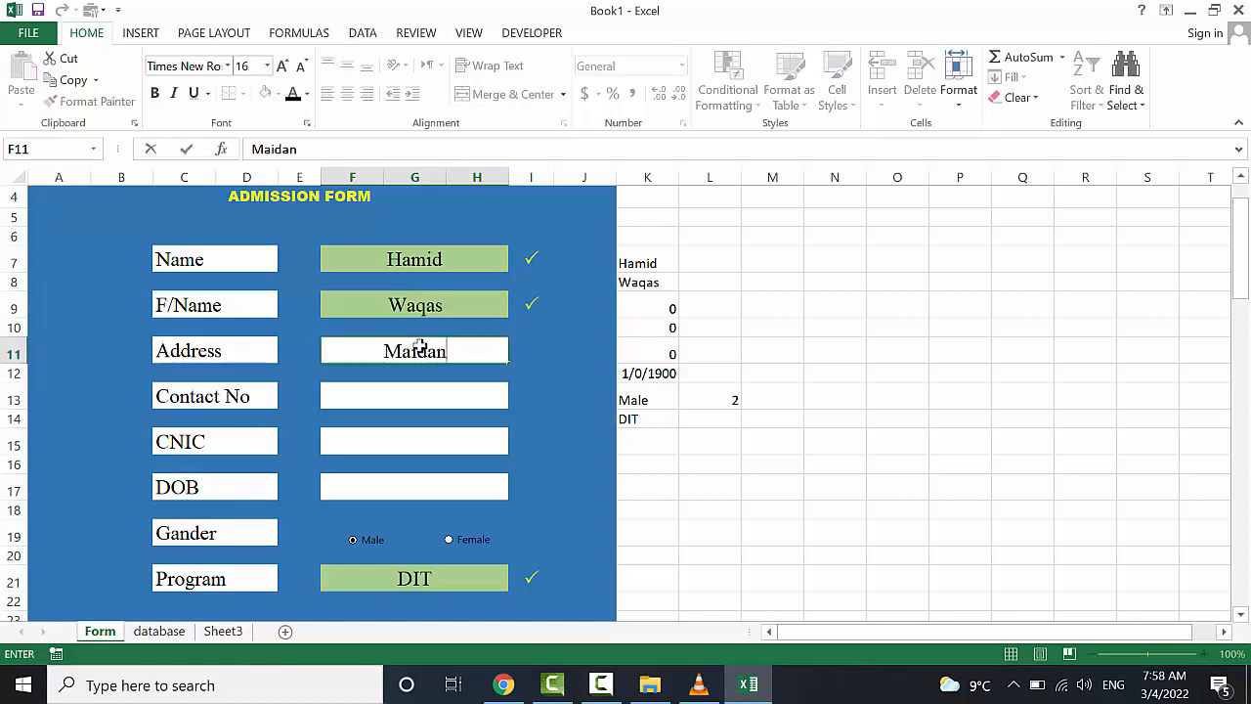
{"action": "left_click", "coordinate": [420, 403]}
{"action": "type", "text": "564"}
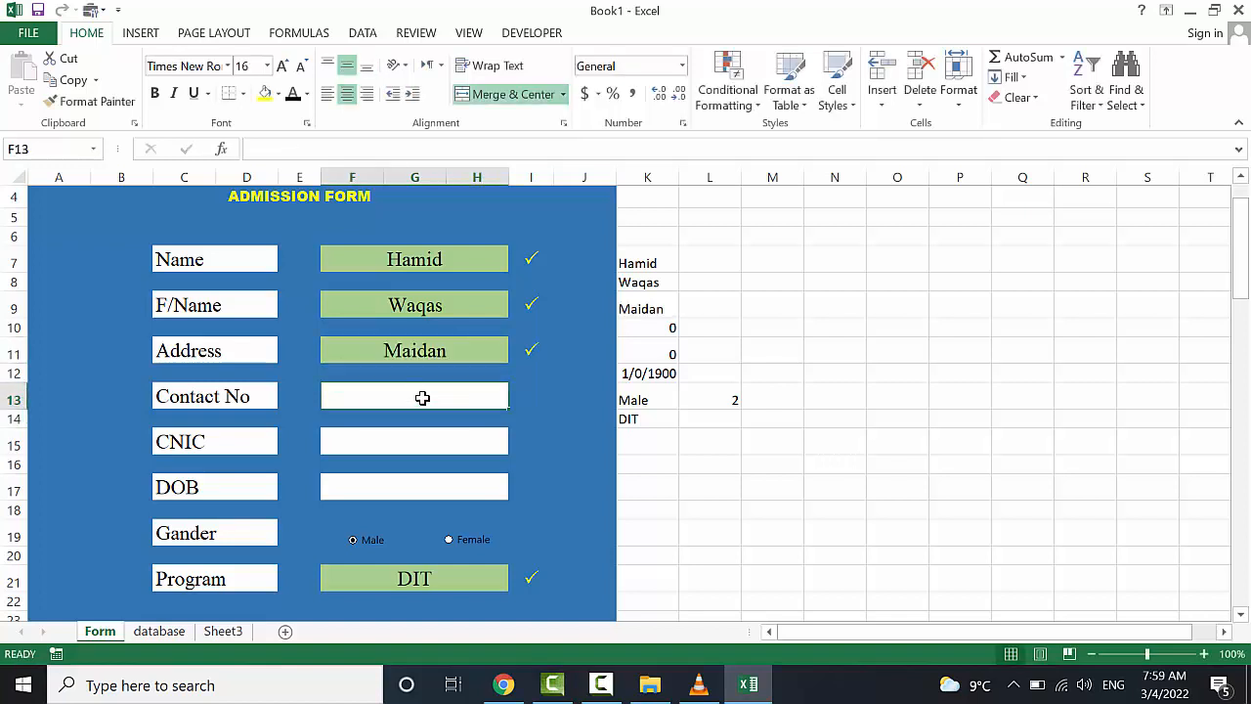
{"action": "type", "text": "5634"}
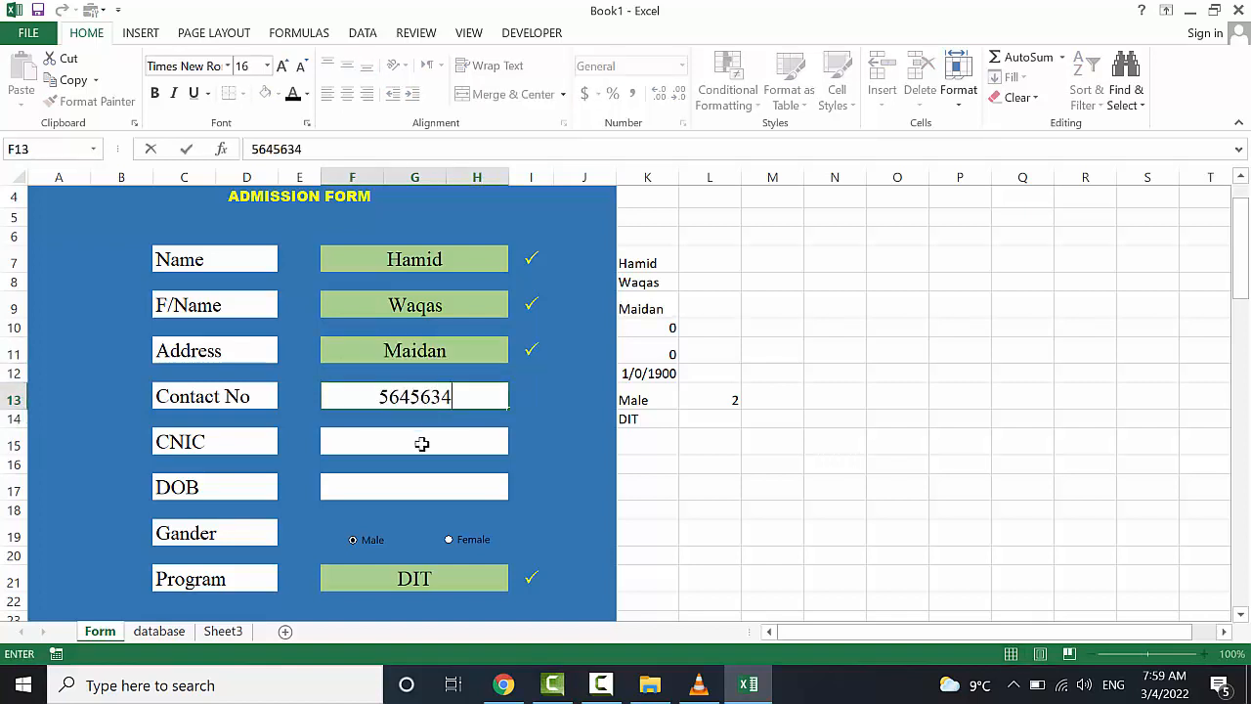
{"action": "left_click", "coordinate": [417, 443]}
{"action": "type", "text": "4563463"}
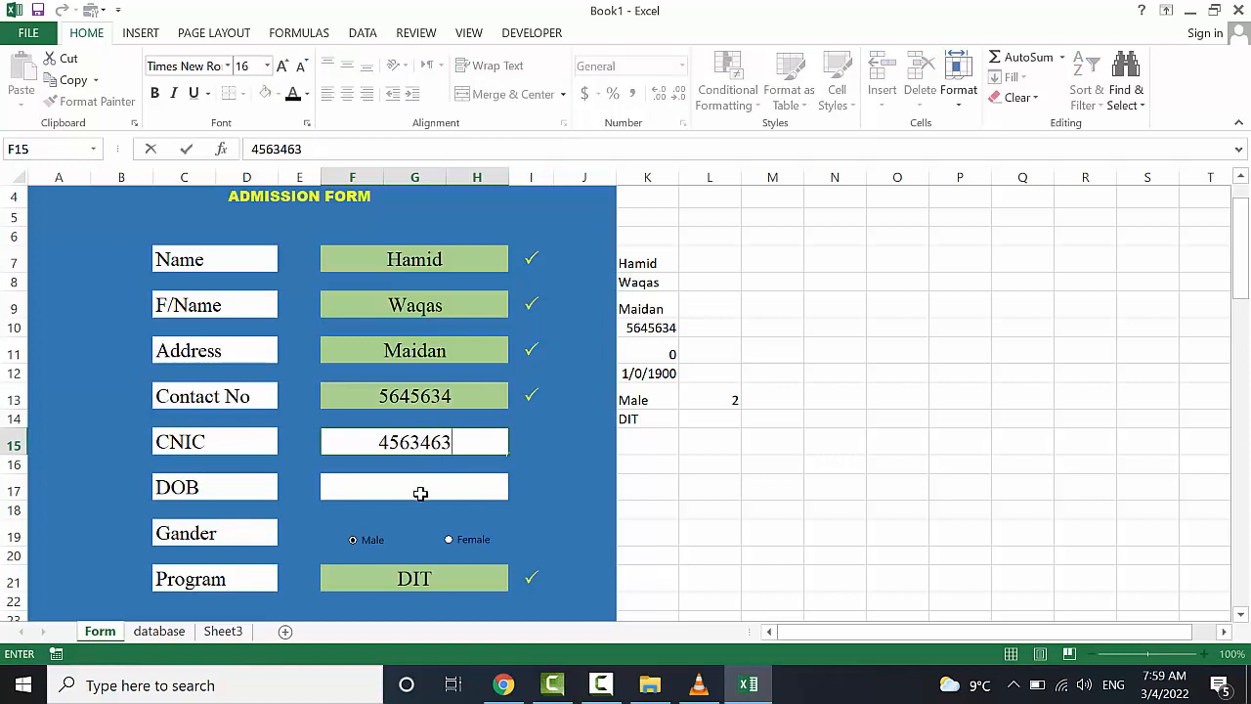
{"action": "left_click", "coordinate": [421, 493]}
{"action": "type", "text": "534534"}
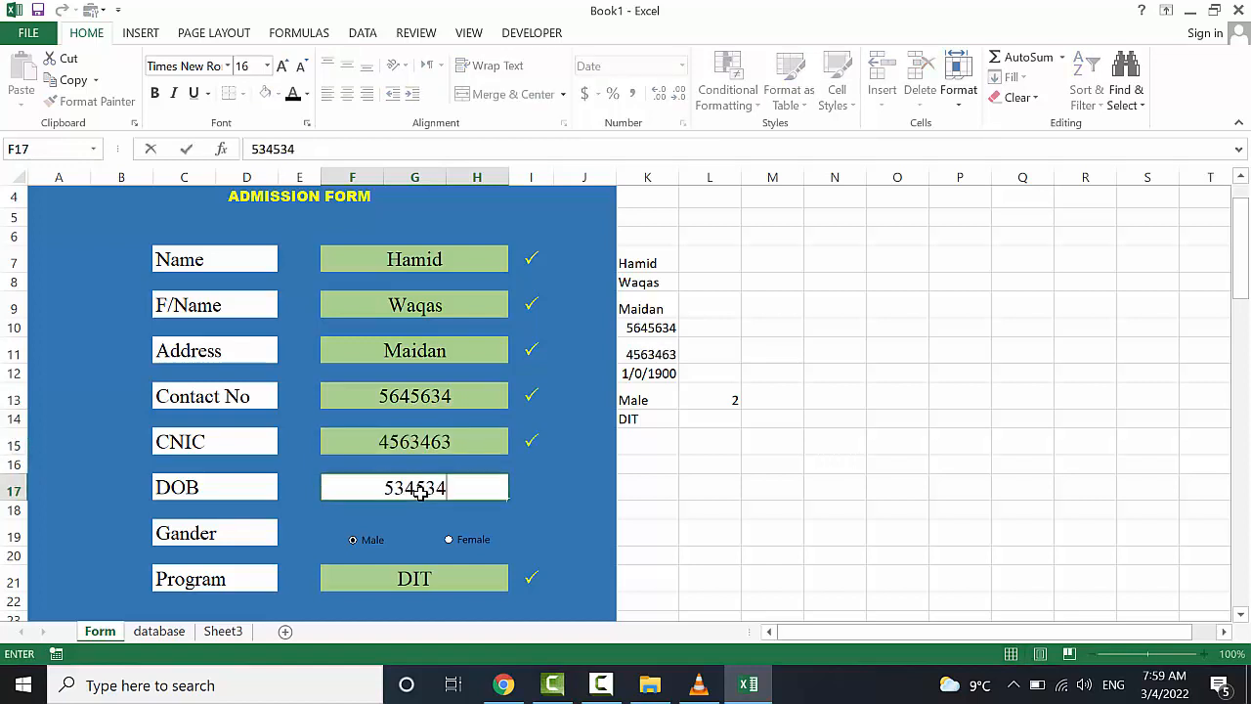
{"action": "left_click", "coordinate": [514, 509]}
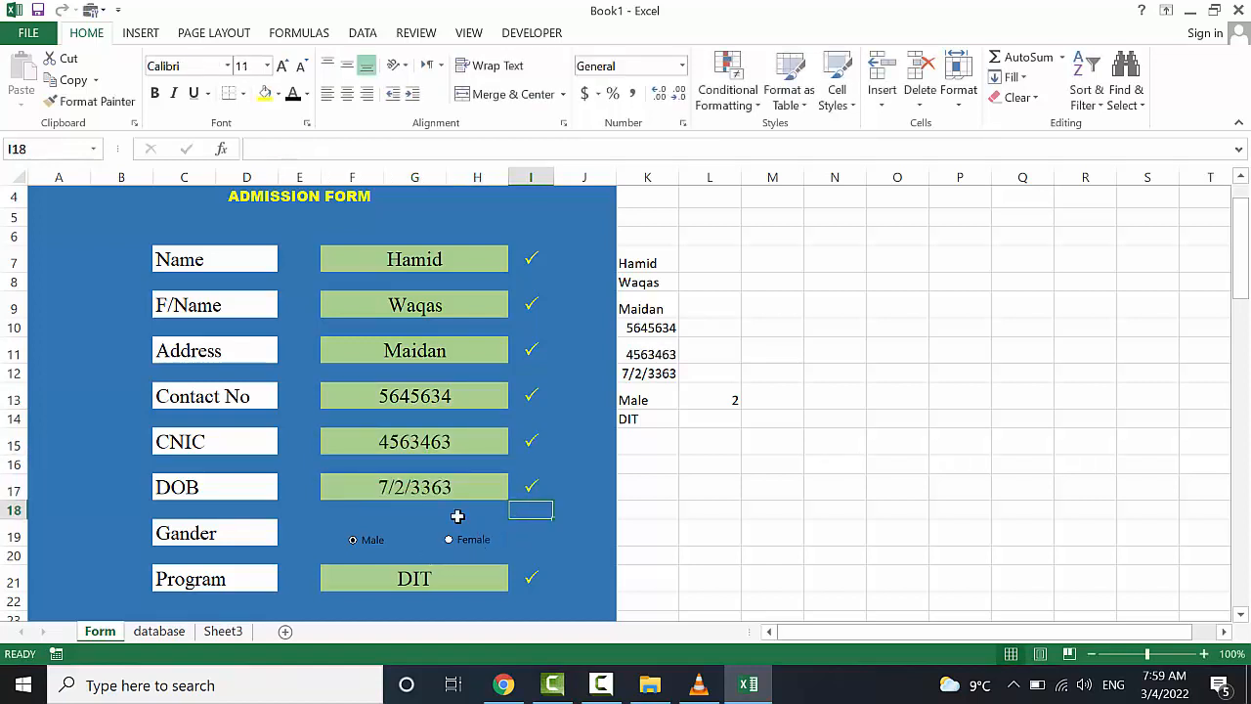
{"action": "left_click", "coordinate": [420, 493]}
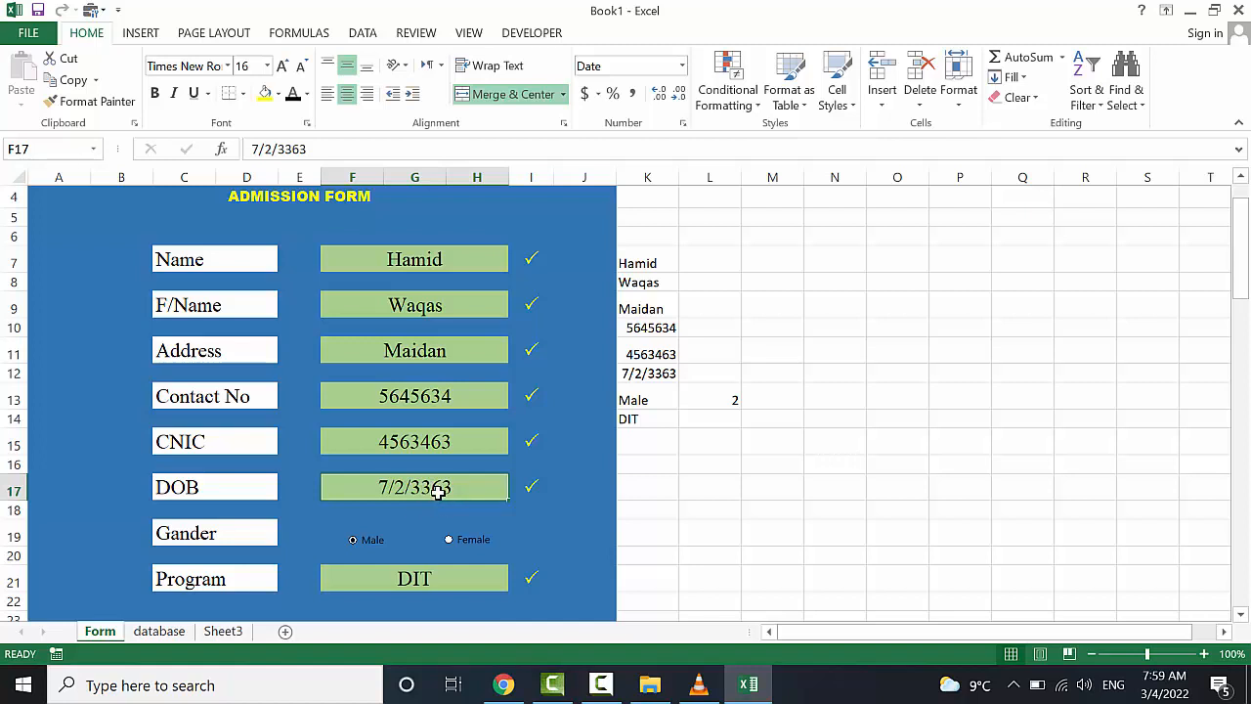
{"action": "double_click", "coordinate": [438, 492]}
{"action": "key", "text": "BackSpace"}
{"action": "key", "text": "BackSpace"}
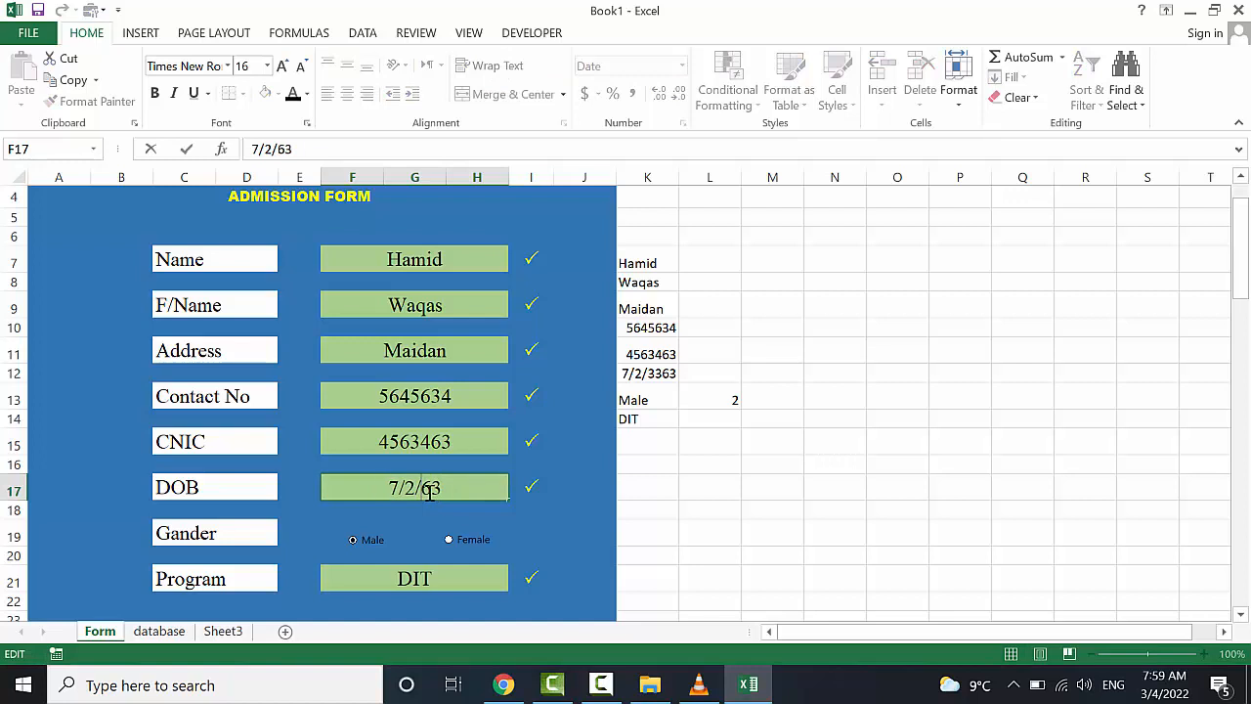
{"action": "type", "text": "19"}
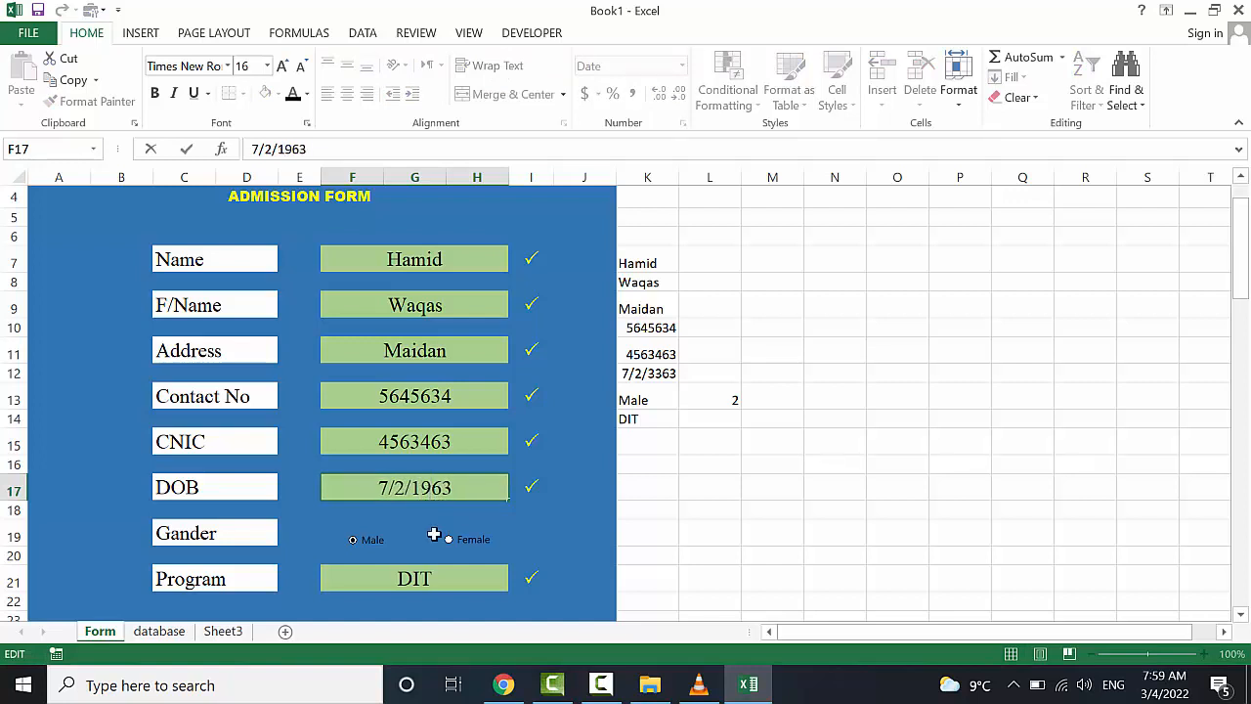
Select the Female gender option and choose JAVA as the program
{"action": "left_click", "coordinate": [449, 540]}
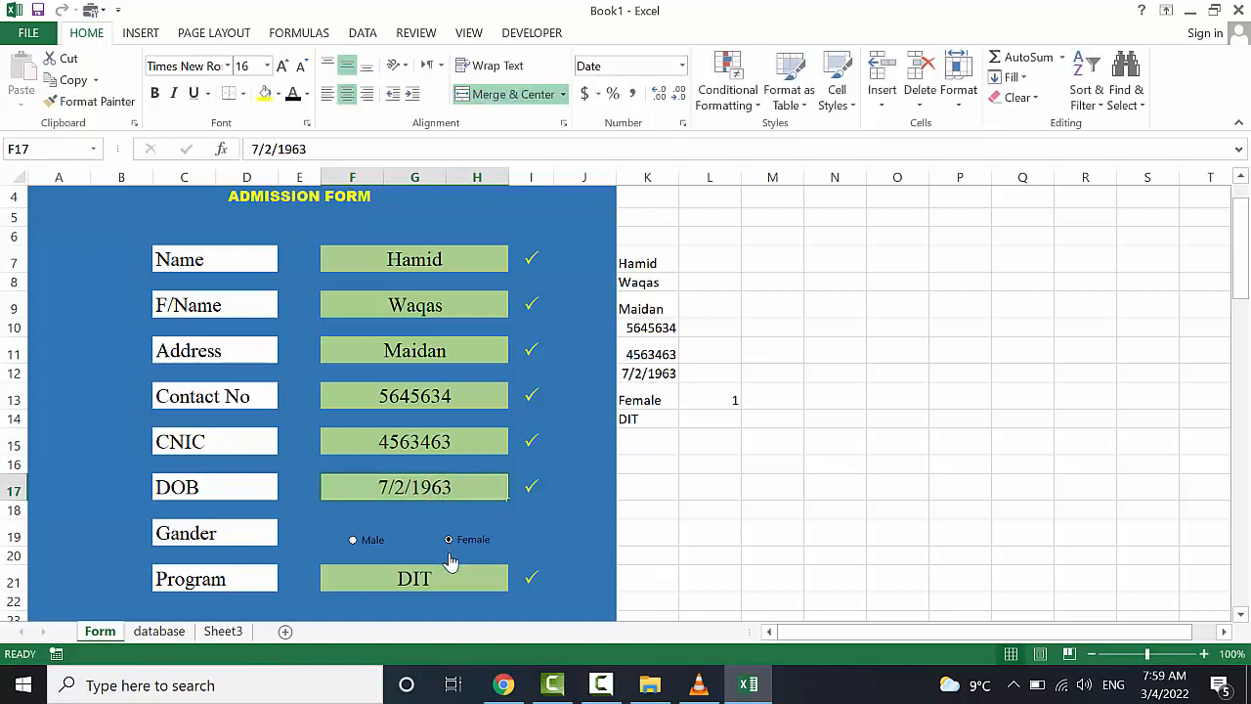
{"action": "scroll", "coordinate": [445, 552], "scroll_direction": "down", "scroll_amount": 2}
{"action": "left_click", "coordinate": [486, 491]}
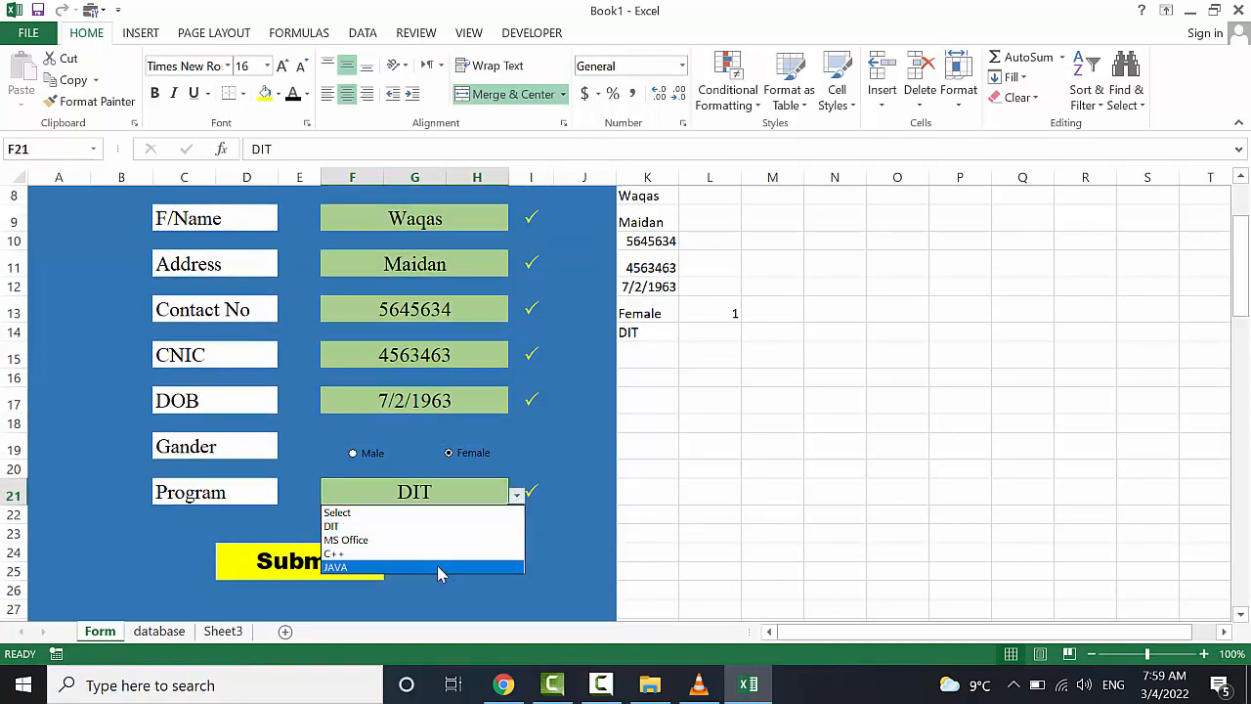
{"action": "left_click", "coordinate": [437, 565]}
Submit the form into the database table and switch to the database sheet
{"action": "left_click", "coordinate": [372, 567]}
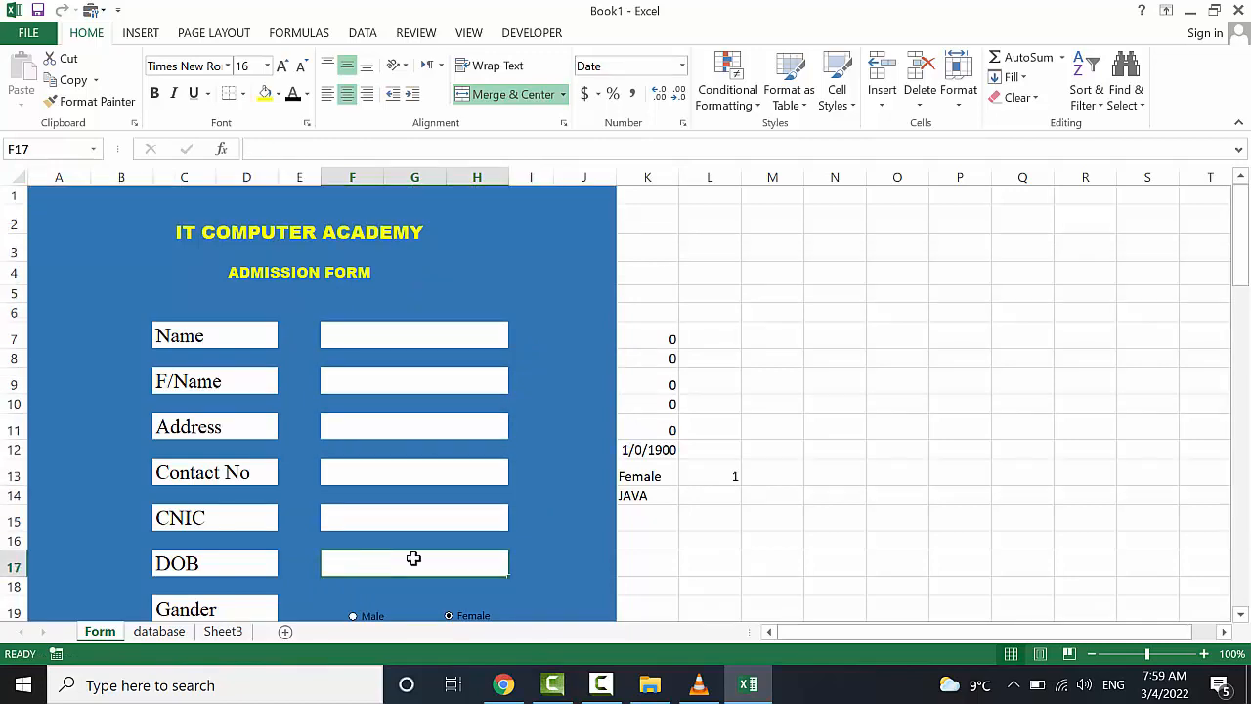
{"action": "scroll", "coordinate": [469, 539], "scroll_direction": "down", "scroll_amount": 1}
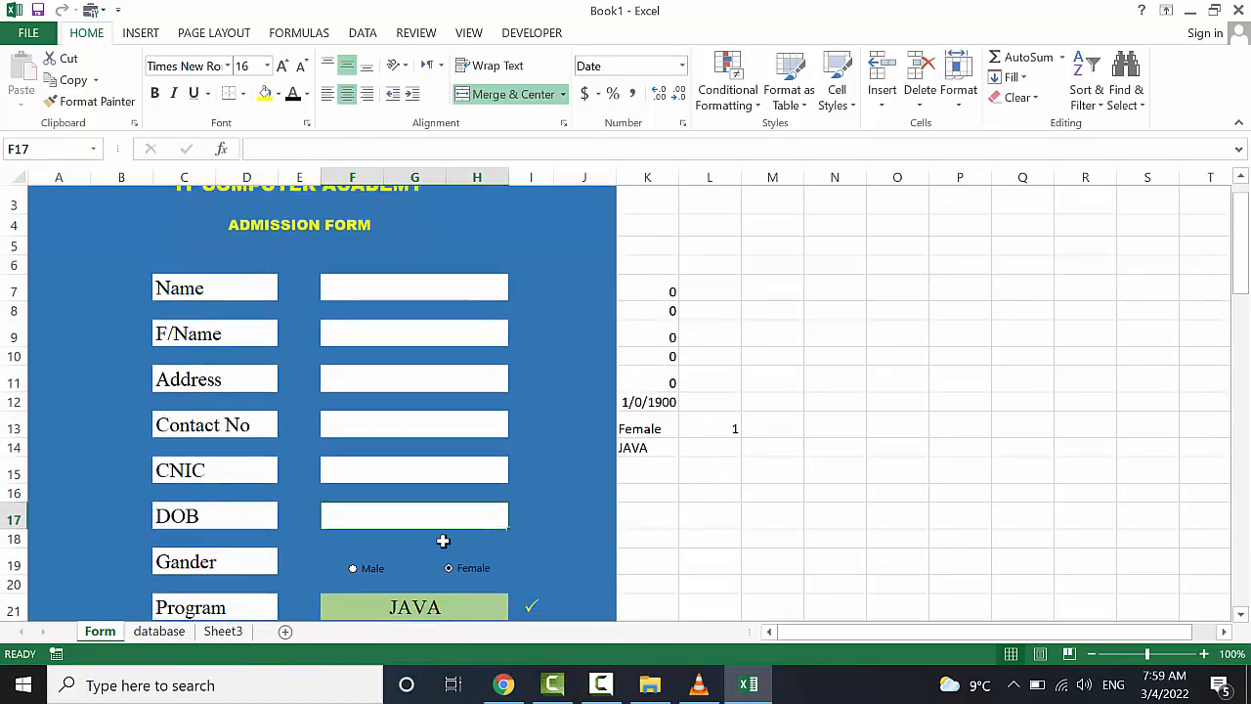
{"action": "left_click", "coordinate": [161, 633]}
{"action": "left_click", "coordinate": [186, 366]}
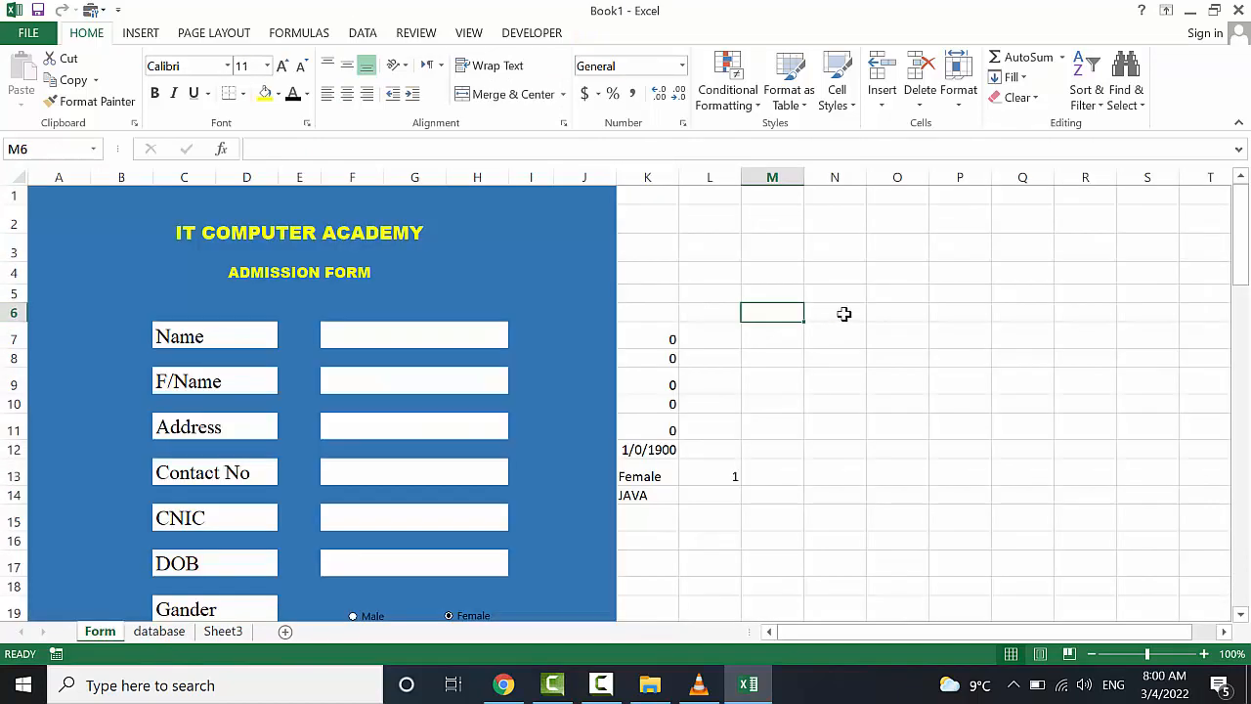
Flip between the Form and database sheets to confirm the new JAVA record heads the table
{"action": "left_click", "coordinate": [174, 633]}
{"action": "left_click", "coordinate": [755, 348]}
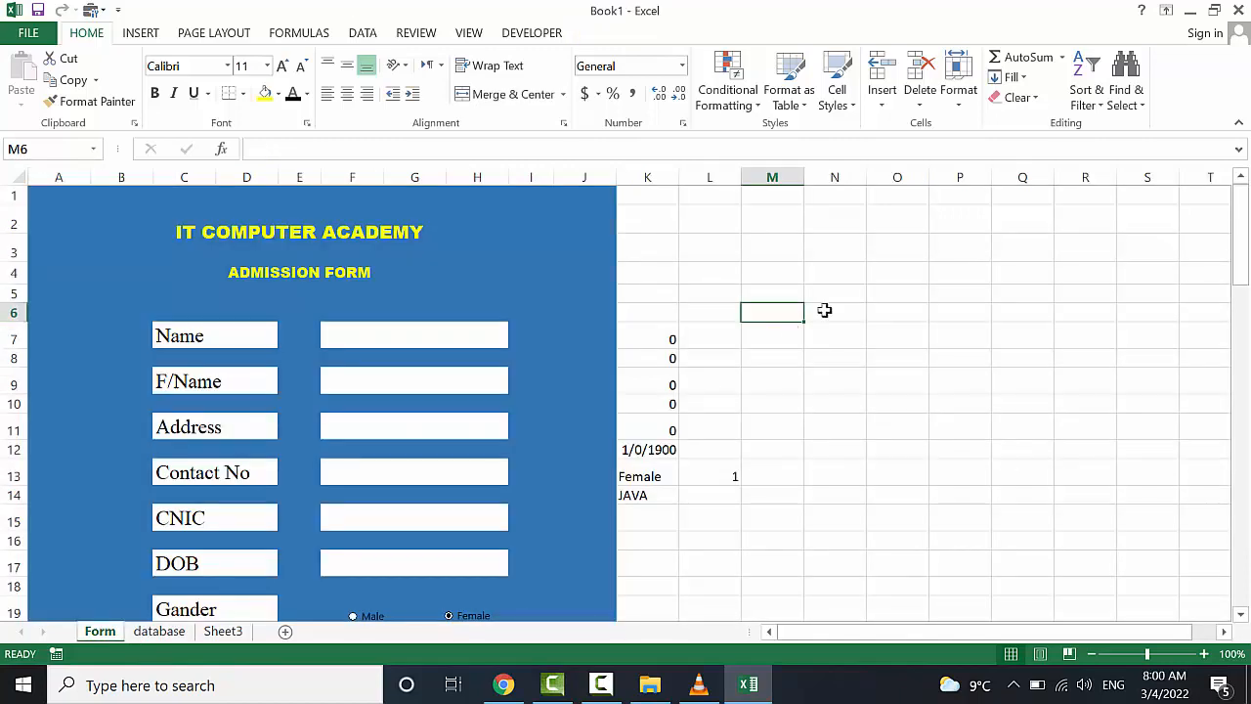
{"action": "left_click", "coordinate": [824, 310]}
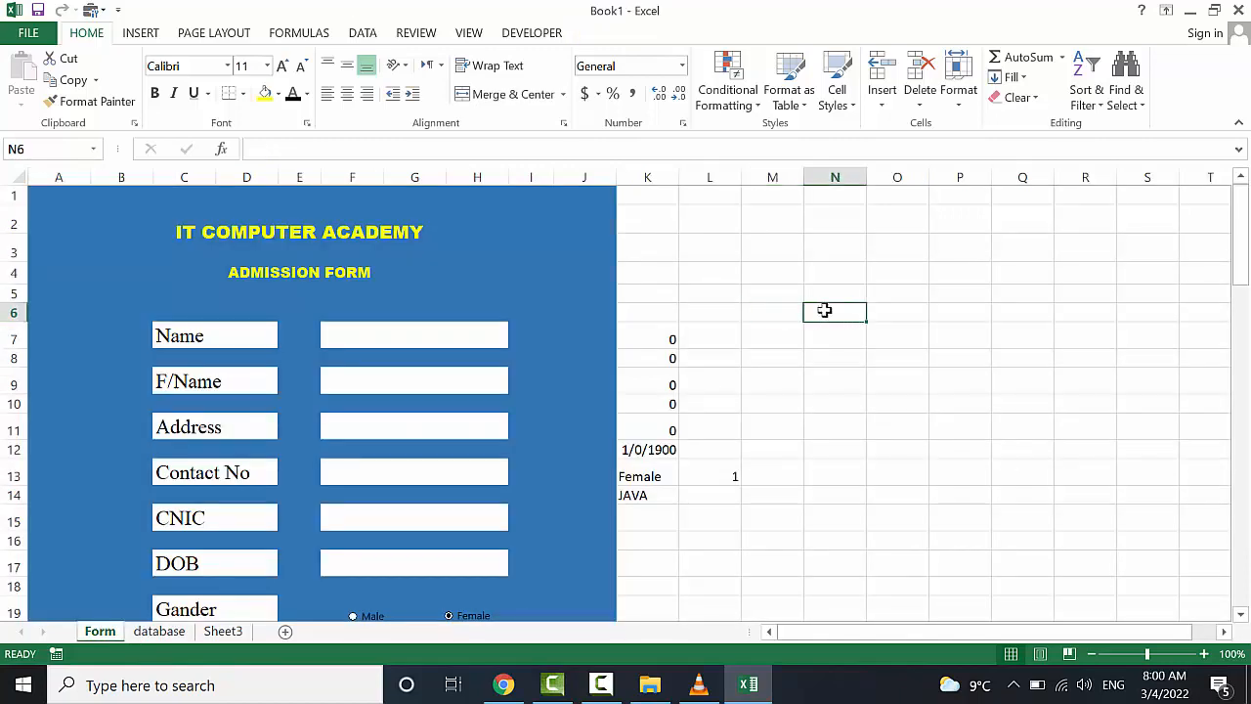
{"action": "left_click", "coordinate": [168, 632]}
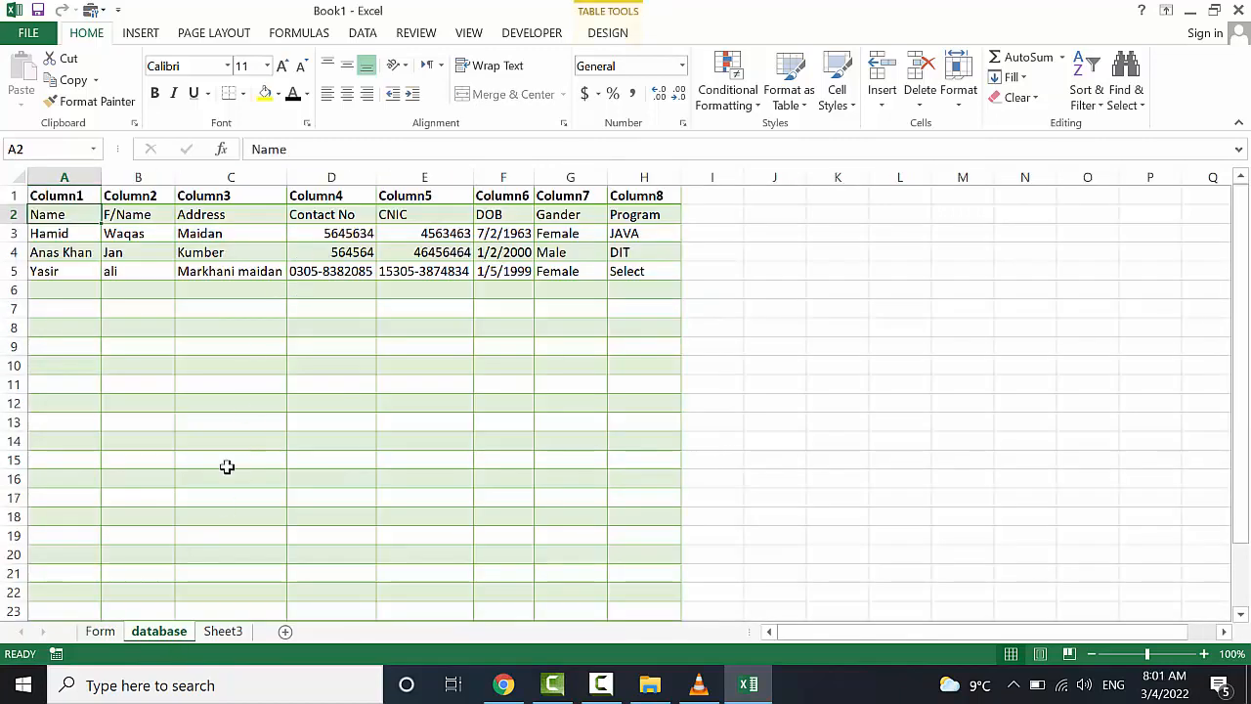
{"action": "left_click", "coordinate": [100, 631]}
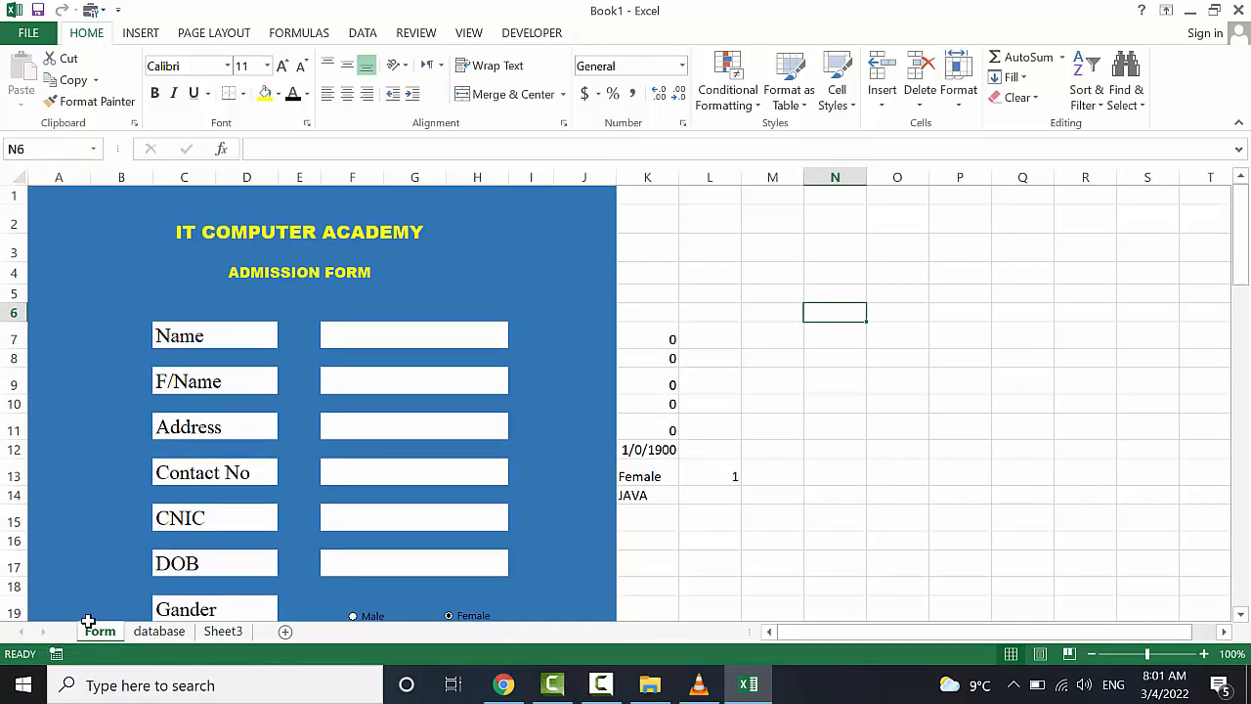
{"action": "left_click", "coordinate": [160, 631]}
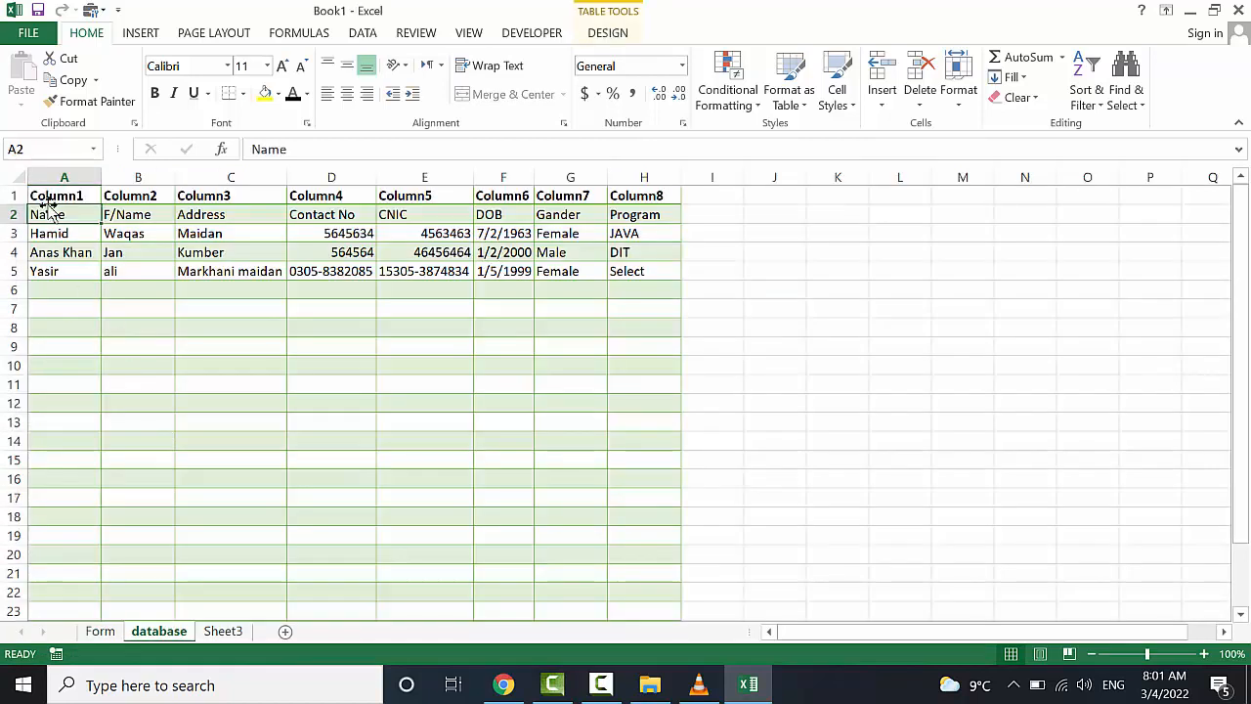
Copy the database header row A2:H2 and paste it at M4 on the Form sheet
{"action": "left_click_drag", "start_coordinate": [56, 212], "coordinate": [640, 212]}
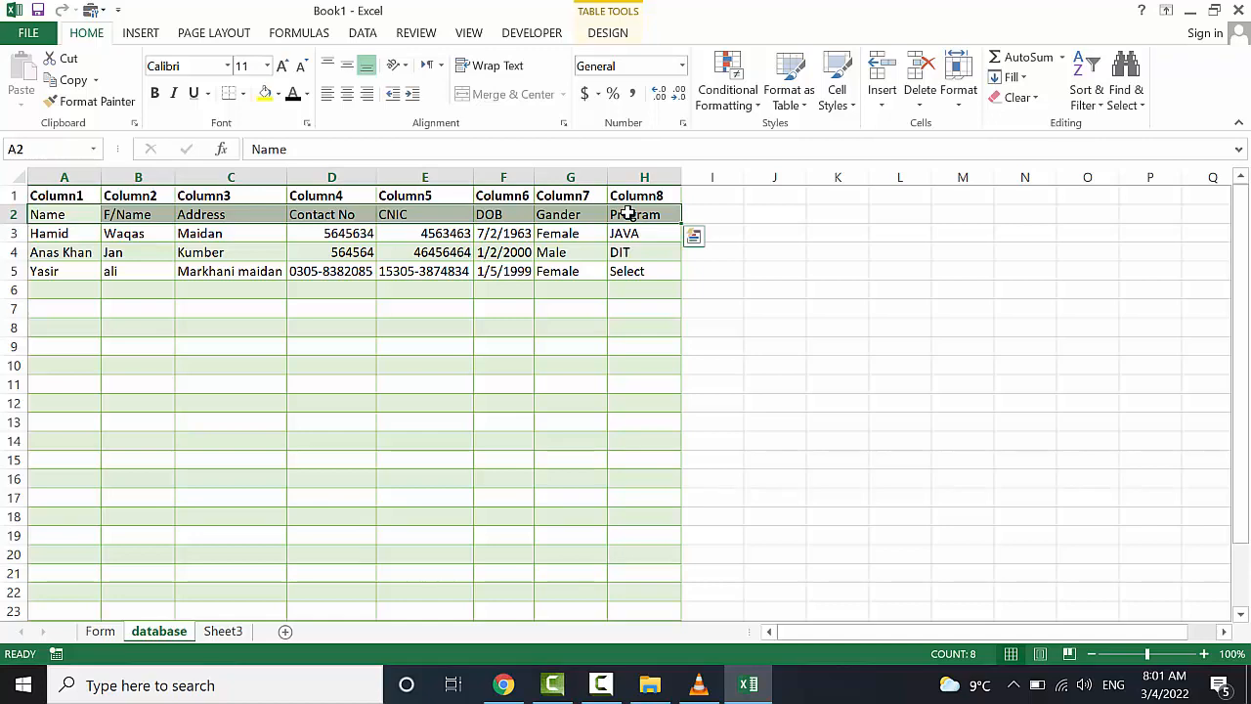
{"action": "key", "text": "ctrl+c"}
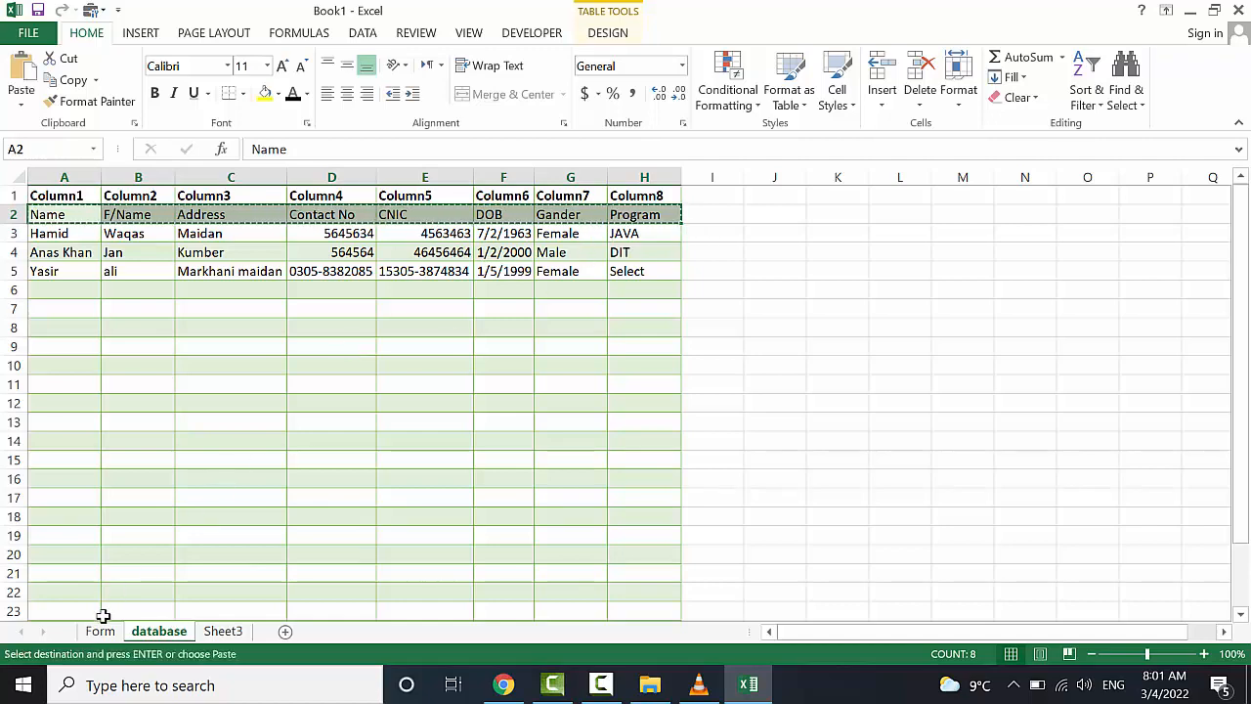
{"action": "left_click", "coordinate": [100, 631]}
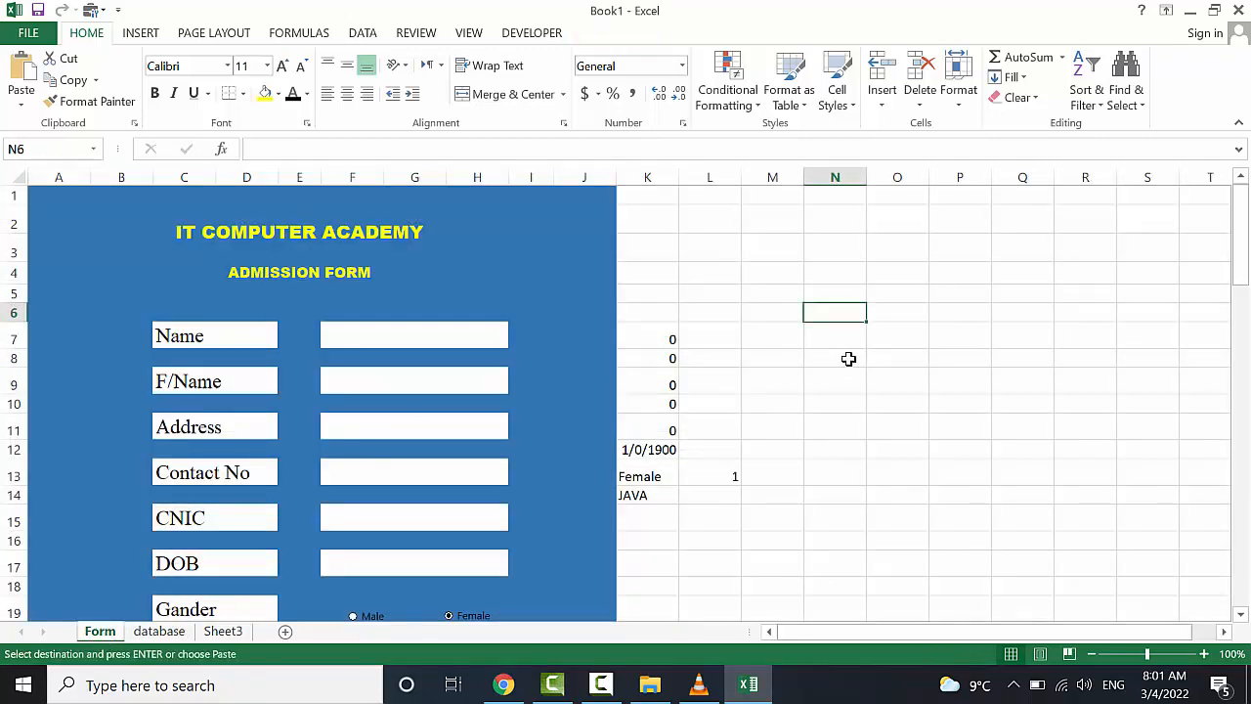
{"action": "left_click", "coordinate": [798, 275]}
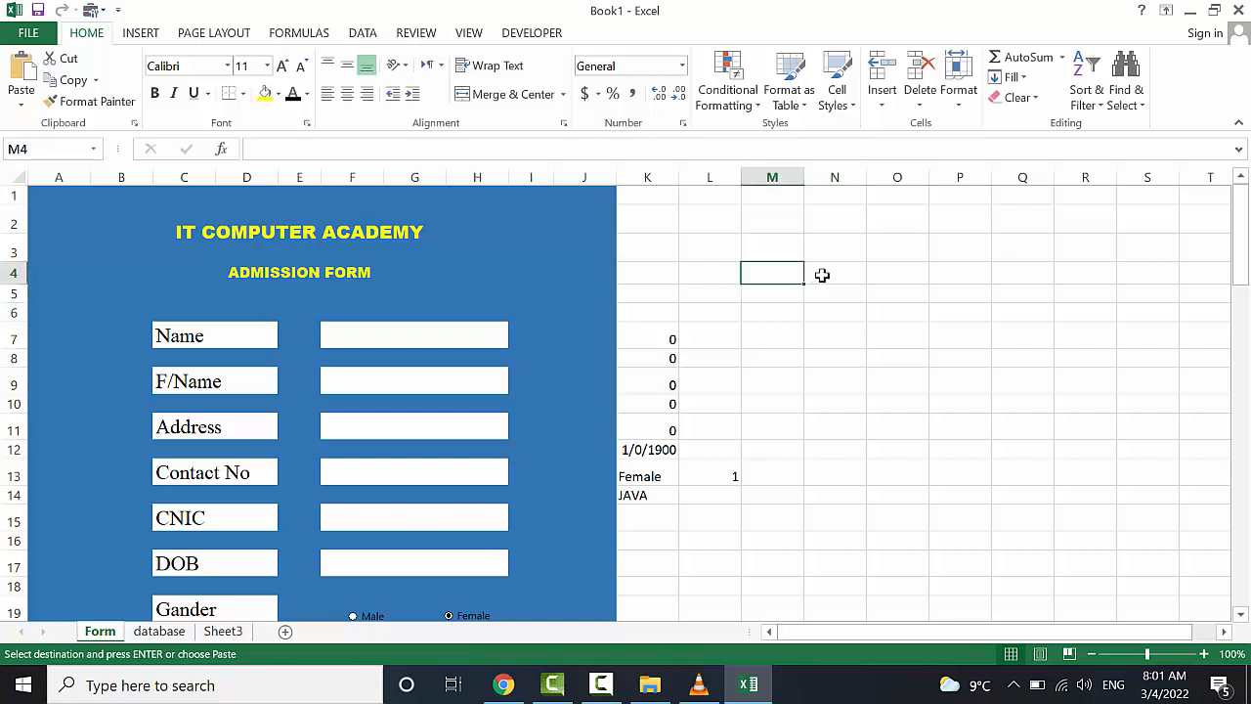
{"action": "key", "text": "ctrl+v"}
Autofit column P so the Contact No header shows fully
{"action": "scroll", "coordinate": [853, 337], "scroll_direction": "right", "scroll_amount": 1}
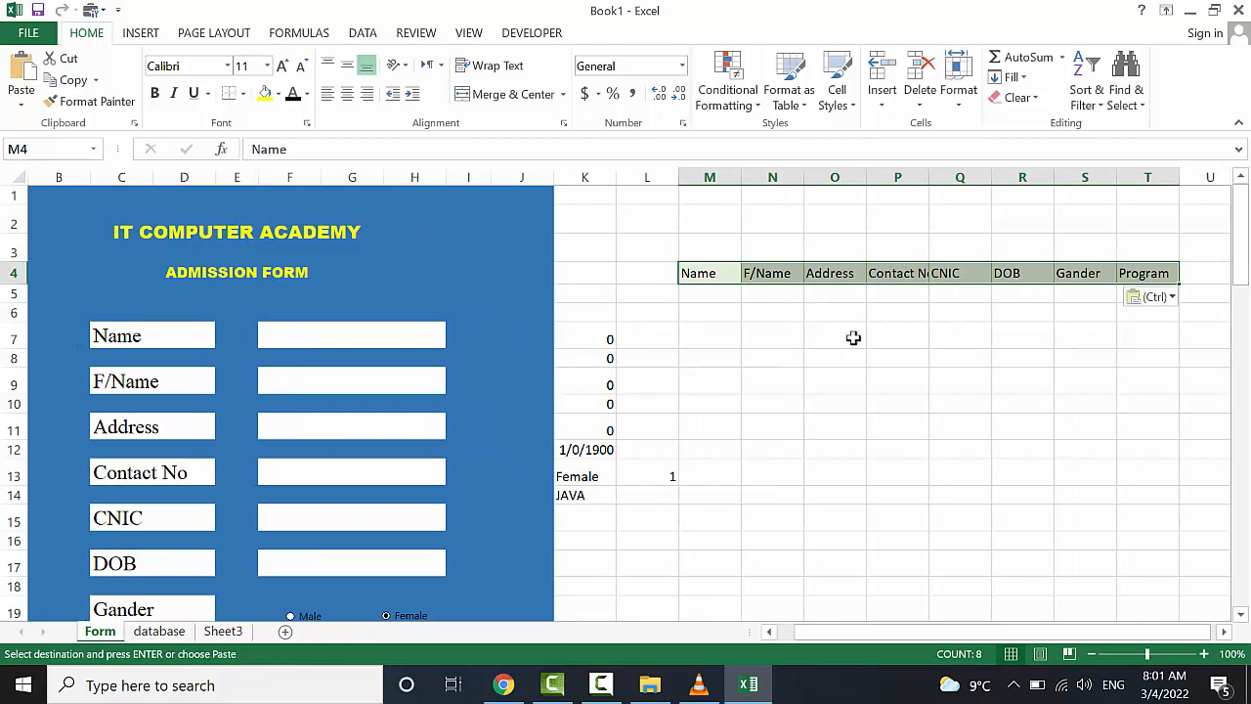
{"action": "left_click", "coordinate": [853, 388]}
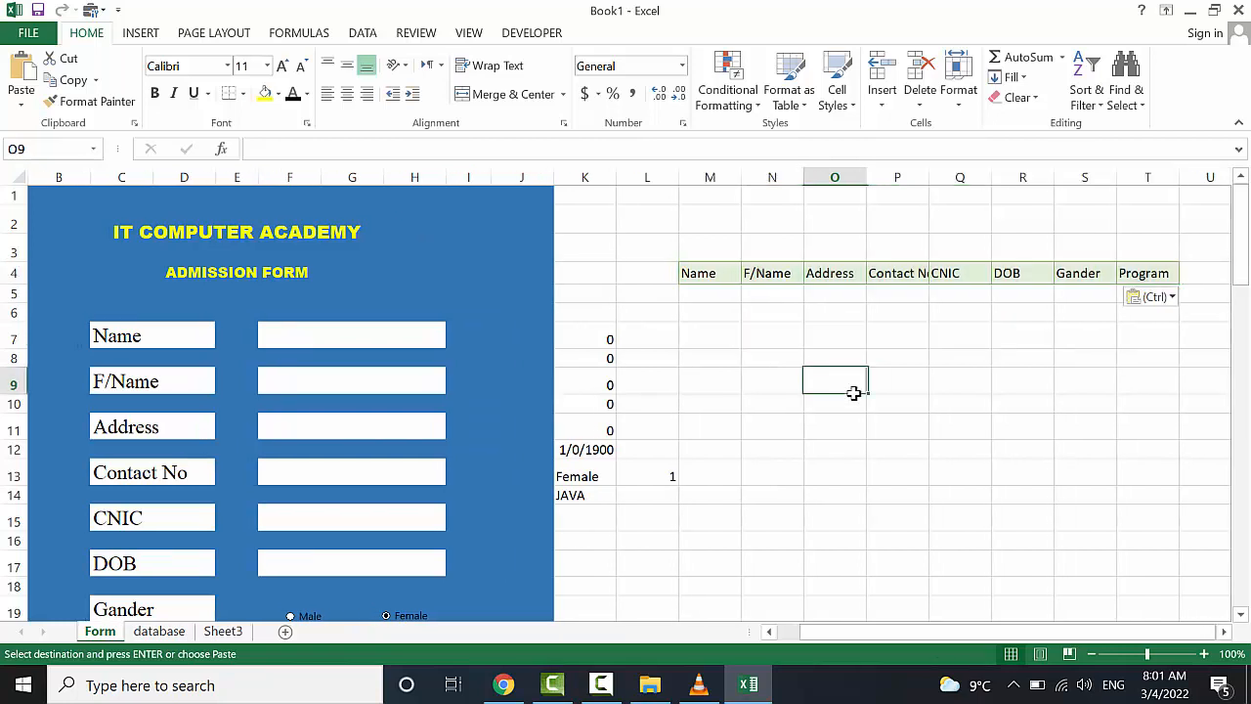
{"action": "double_click", "coordinate": [928, 177]}
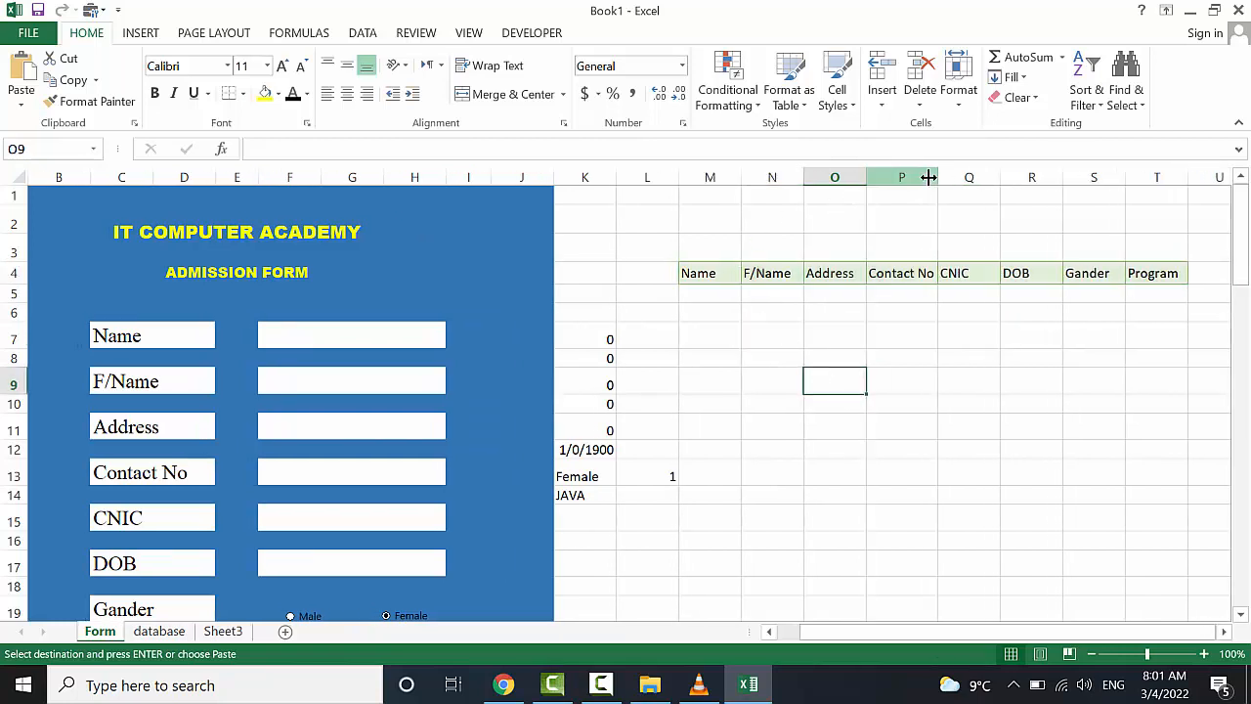
{"action": "left_click", "coordinate": [763, 358]}
{"action": "left_click", "coordinate": [669, 227]}
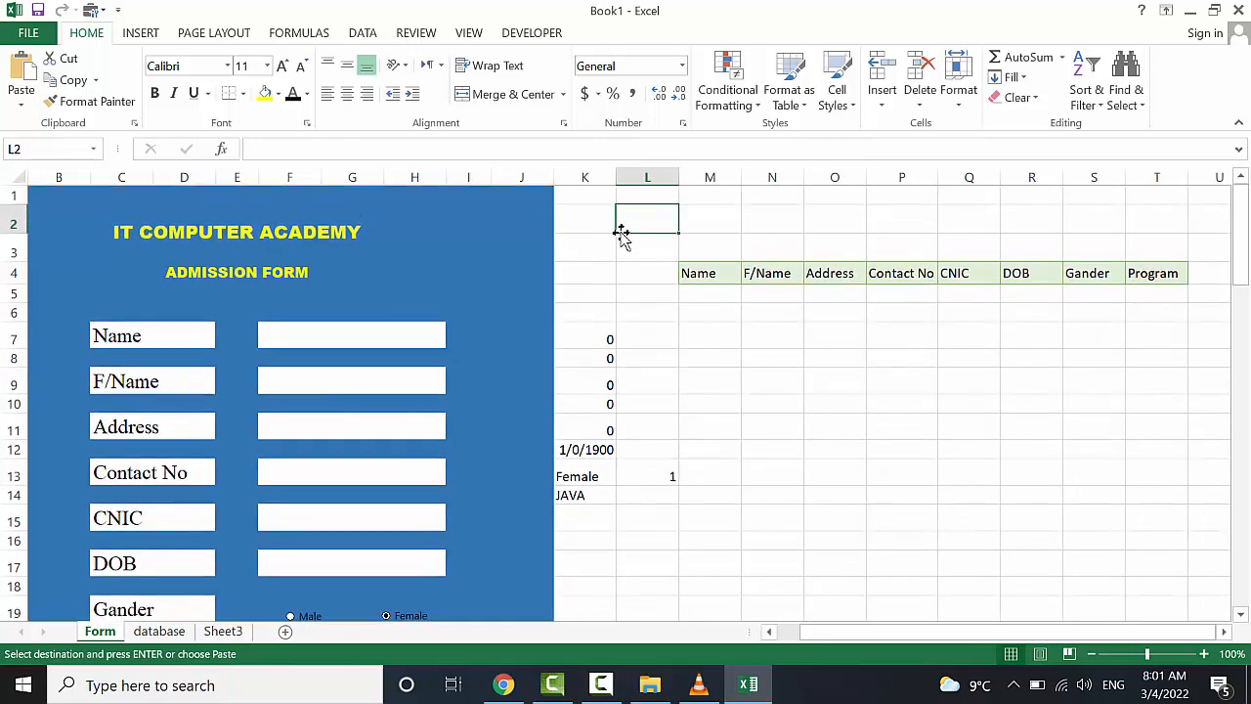
Merge K2:L2 with the heading Name, and merge K3:L3 below it as the input cell
{"action": "left_click", "coordinate": [603, 218]}
{"action": "left_click", "coordinate": [639, 222]}
{"action": "left_click_drag", "start_coordinate": [602, 217], "coordinate": [628, 215]}
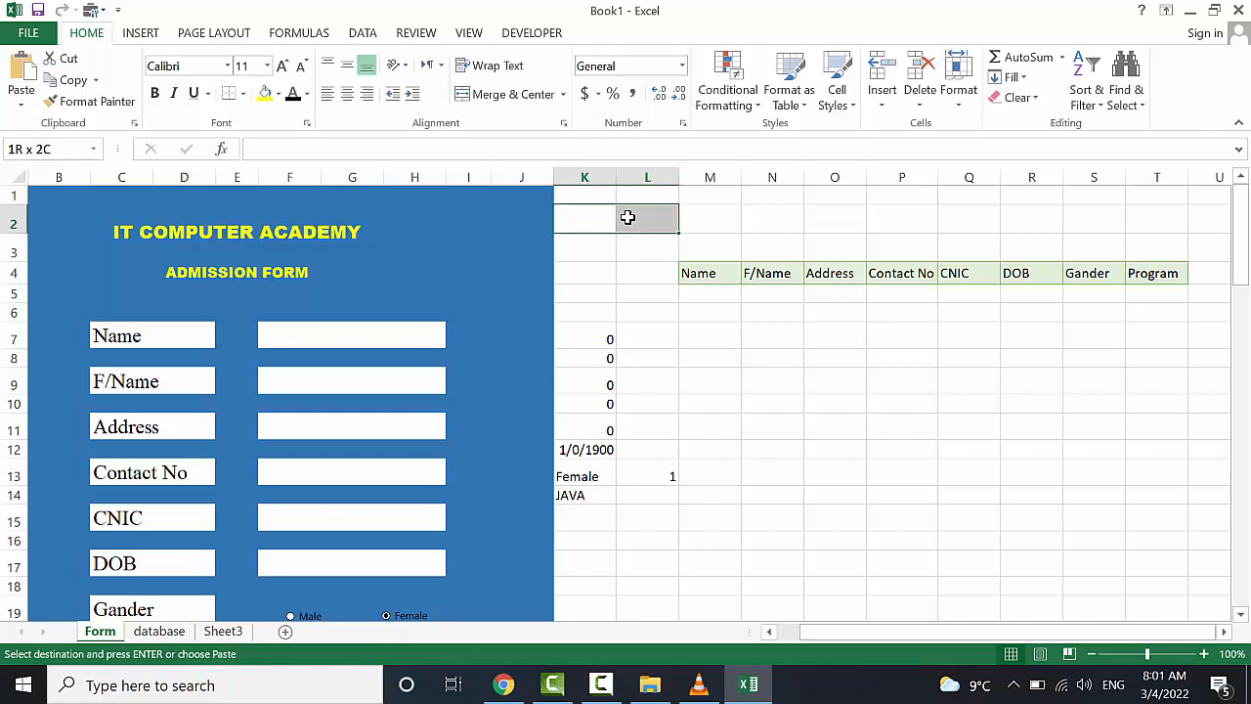
{"action": "left_click", "coordinate": [512, 93]}
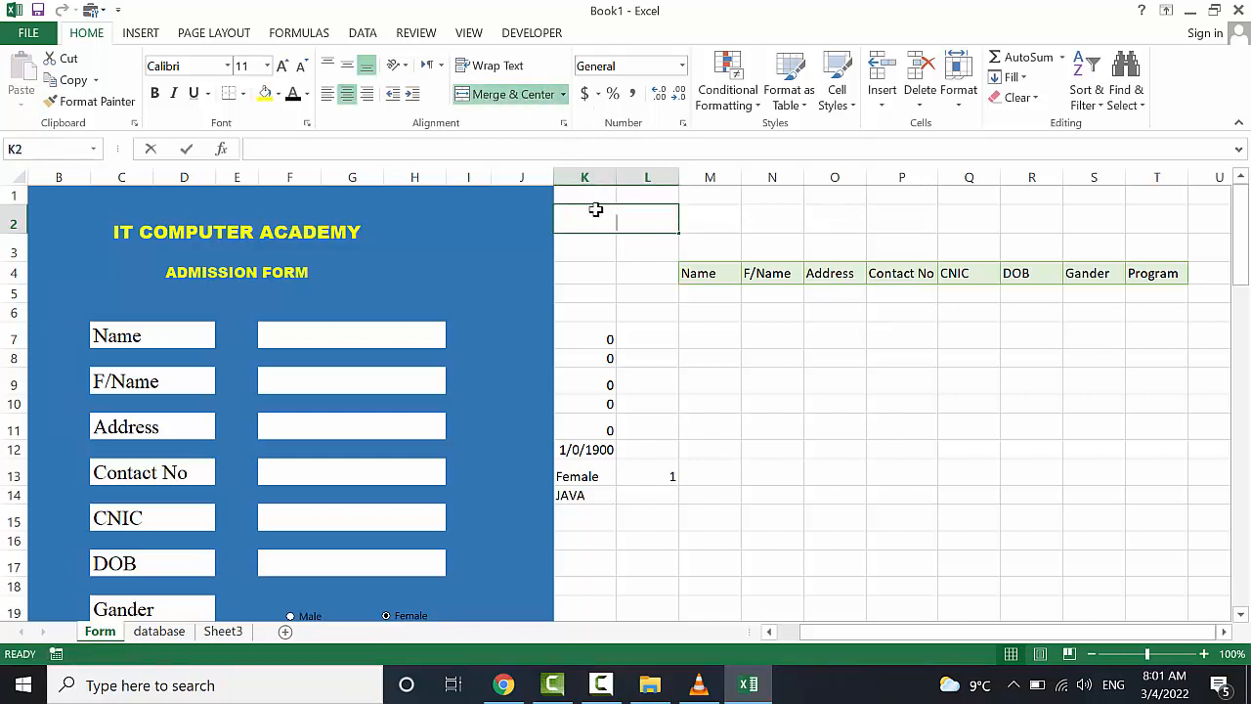
{"action": "type", "text": "Name"}
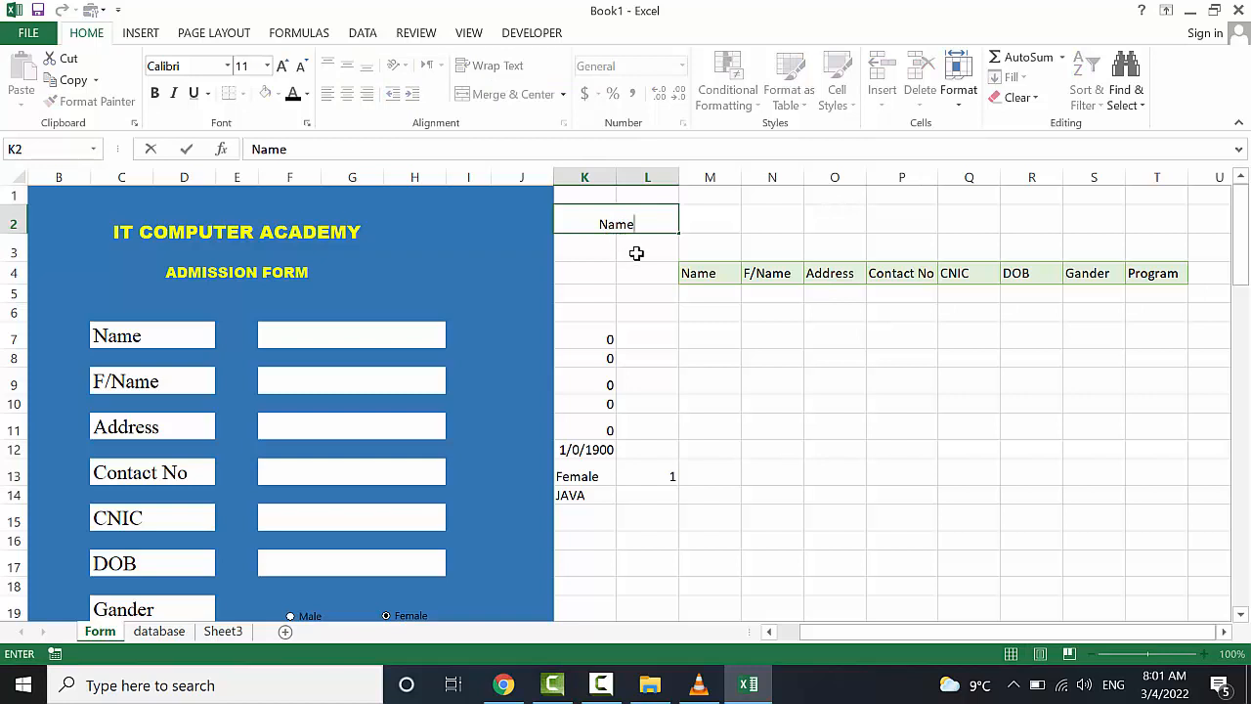
{"action": "left_click_drag", "start_coordinate": [636, 253], "coordinate": [606, 251]}
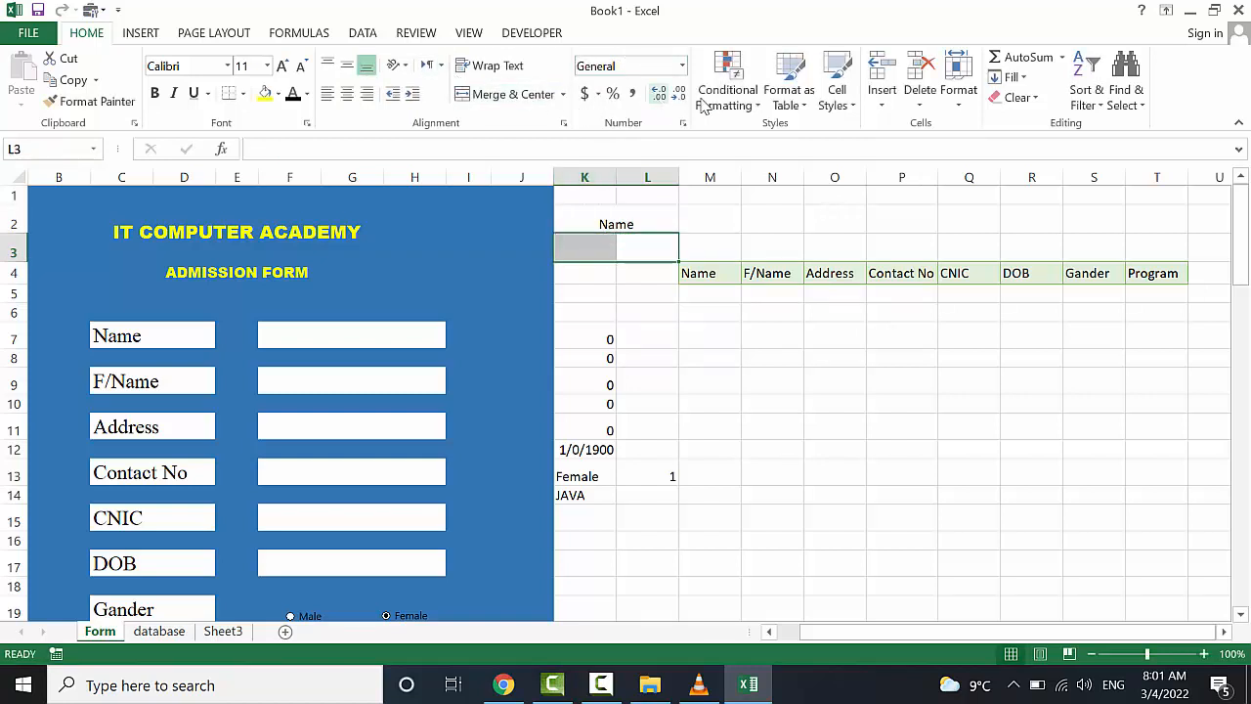
{"action": "left_click", "coordinate": [510, 94]}
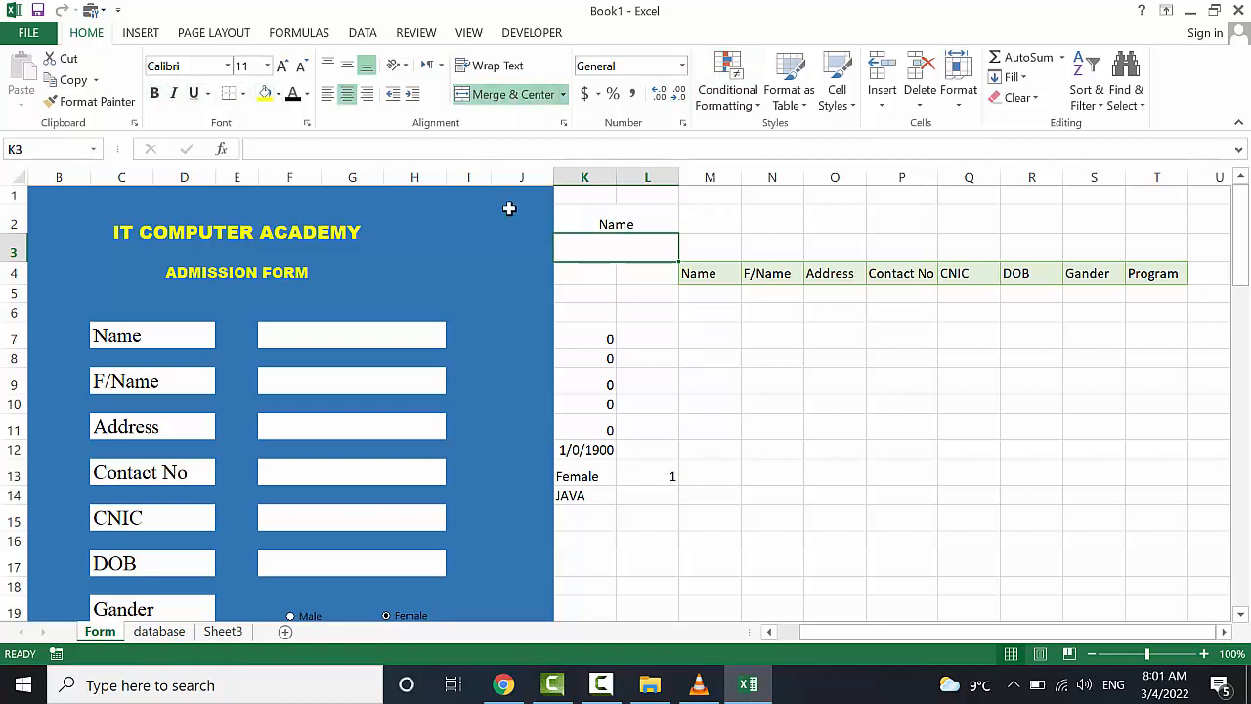
Fill the Name heading and input cell K2:L3 light green
{"action": "left_click_drag", "start_coordinate": [595, 236], "coordinate": [595, 224]}
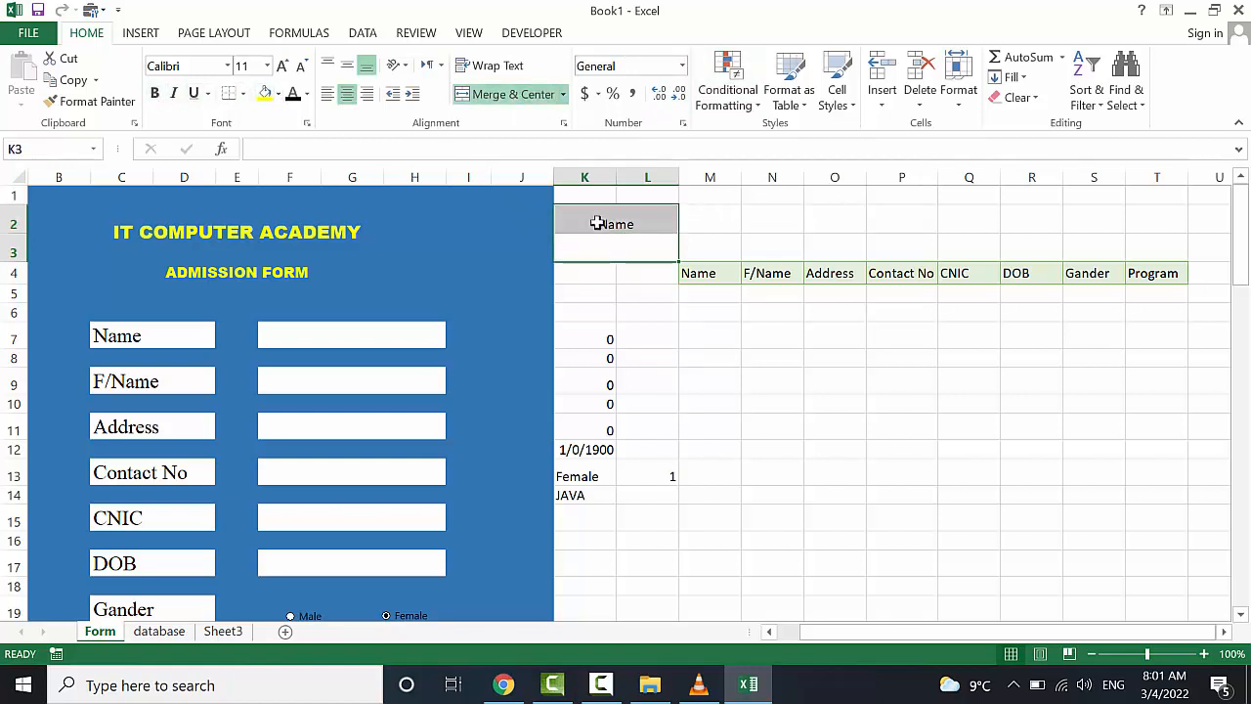
{"action": "left_click", "coordinate": [280, 94]}
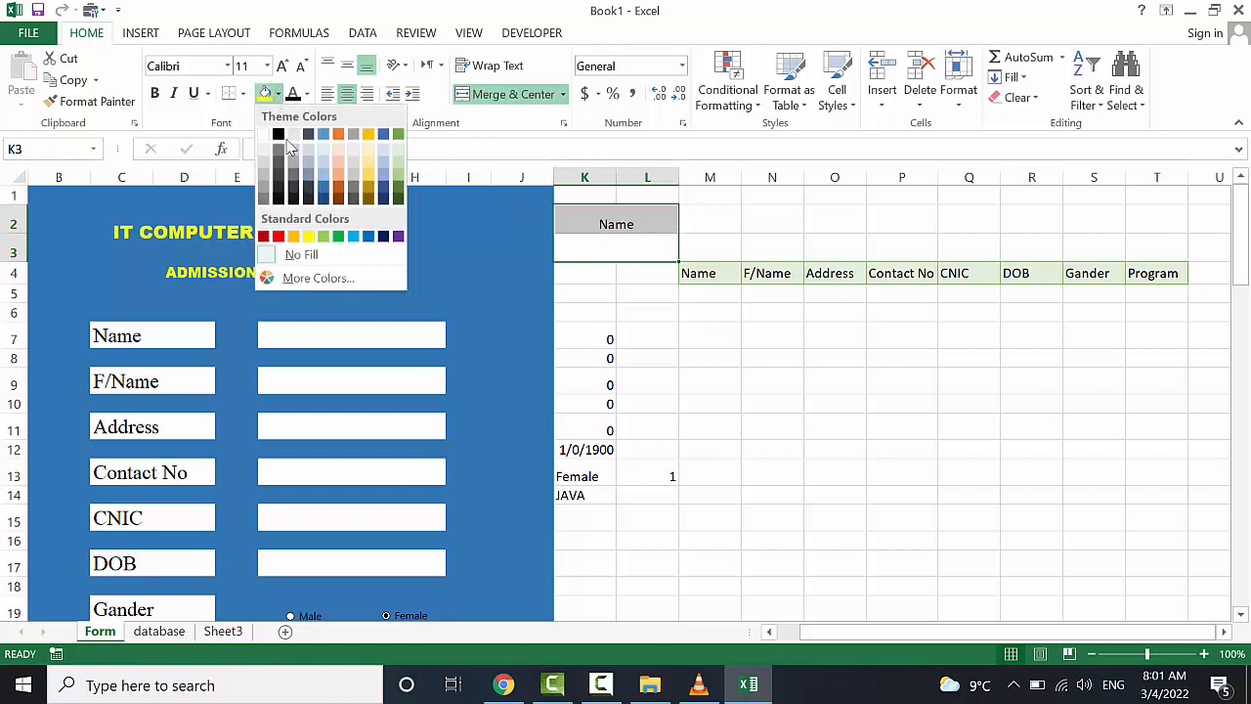
{"action": "left_click", "coordinate": [398, 192]}
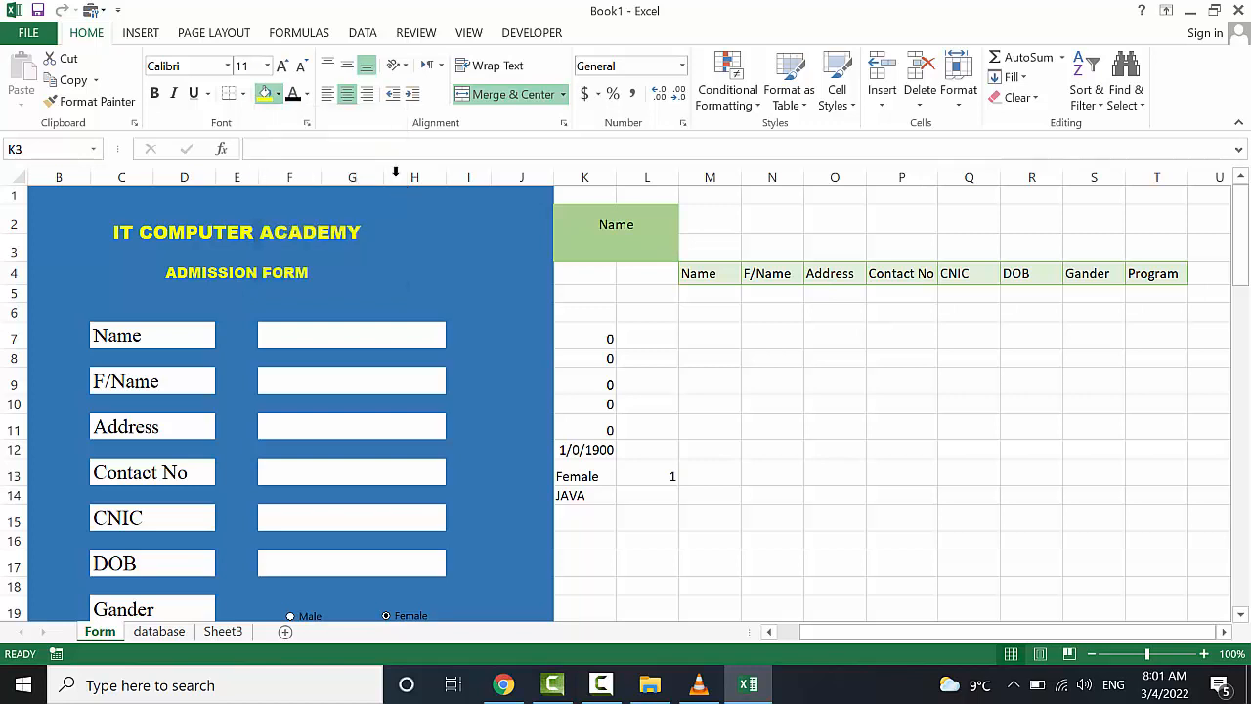
Set both the Name heading and the merged input cell to Arial Black font
{"action": "left_click", "coordinate": [642, 215]}
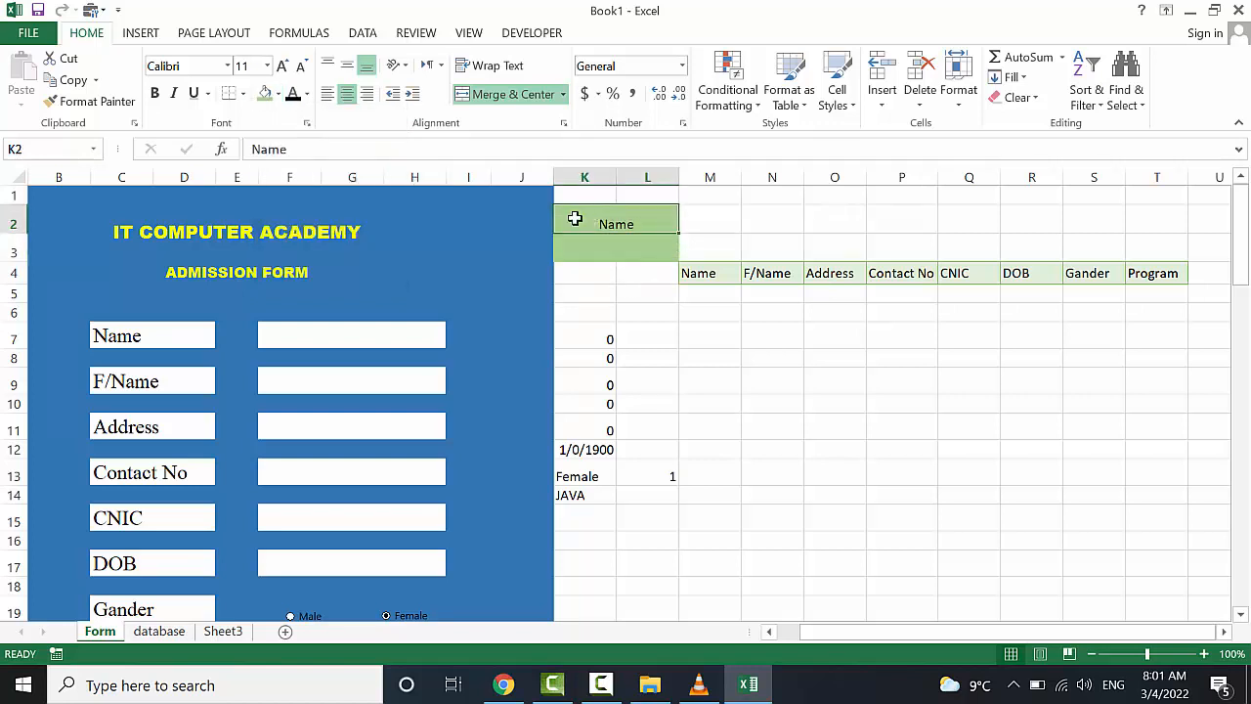
{"action": "left_click", "coordinate": [228, 66]}
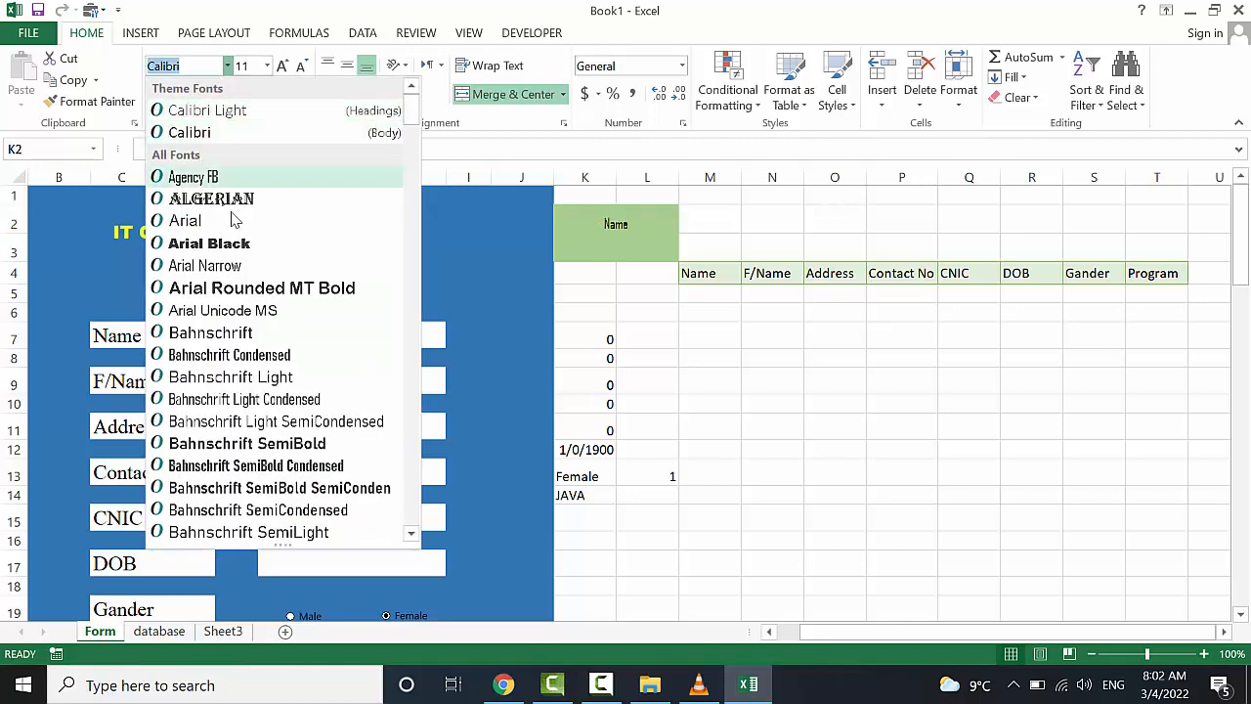
{"action": "left_click", "coordinate": [234, 243]}
{"action": "left_click", "coordinate": [606, 244]}
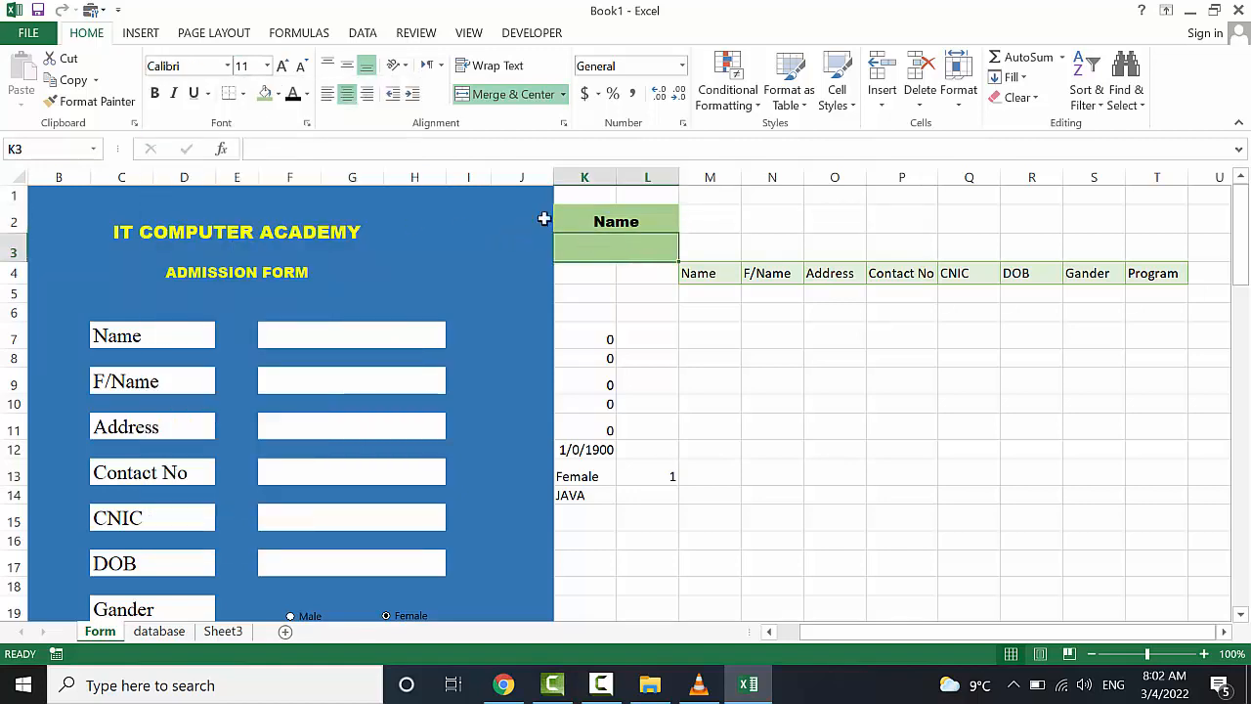
{"action": "left_click", "coordinate": [227, 65]}
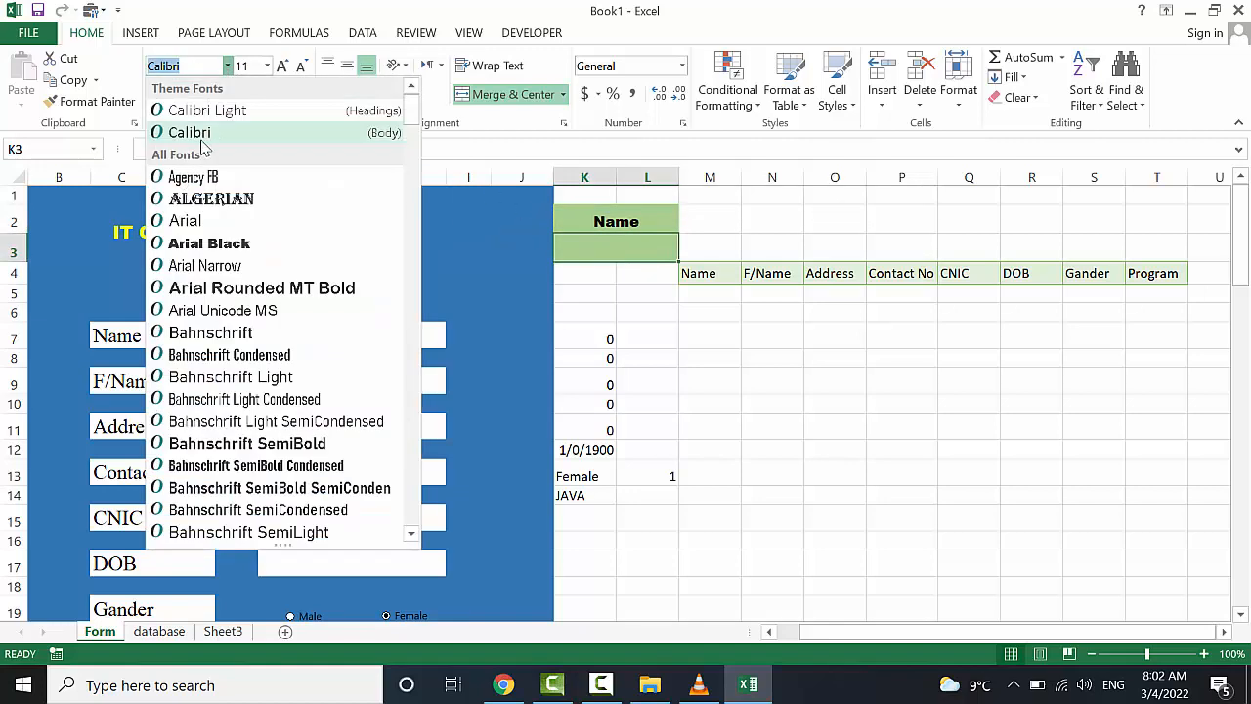
{"action": "left_click", "coordinate": [239, 245]}
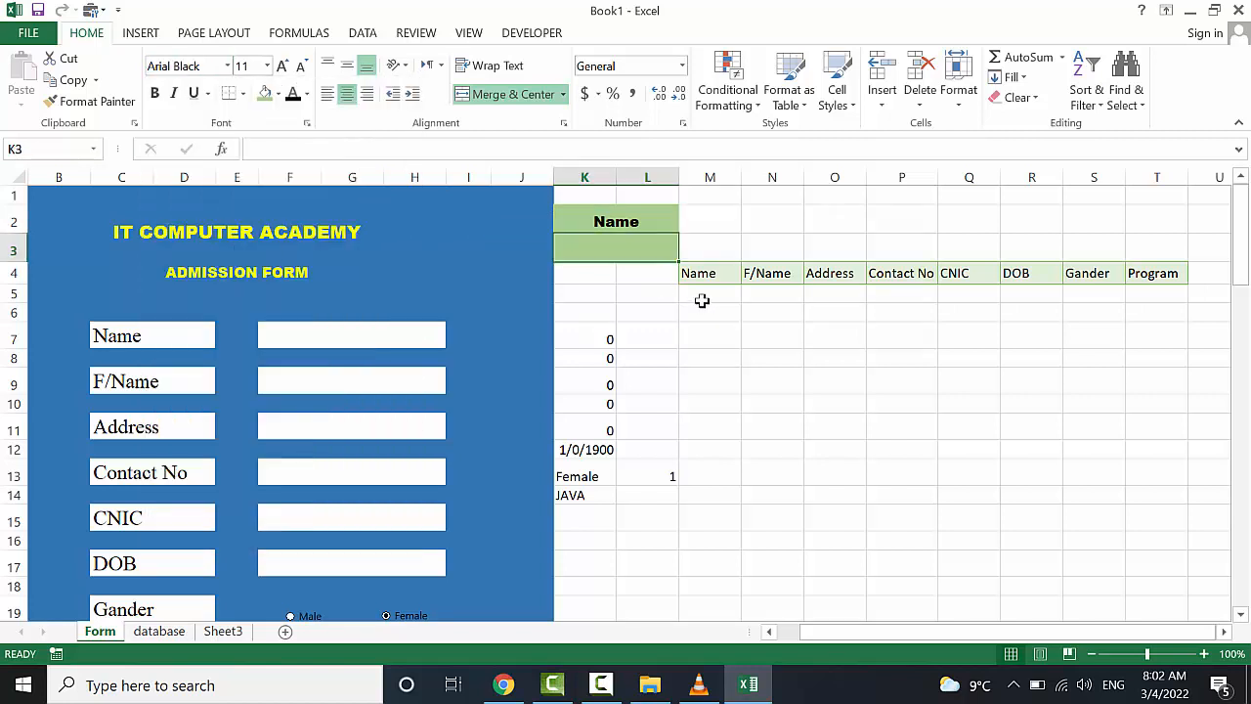
{"action": "left_click", "coordinate": [702, 326]}
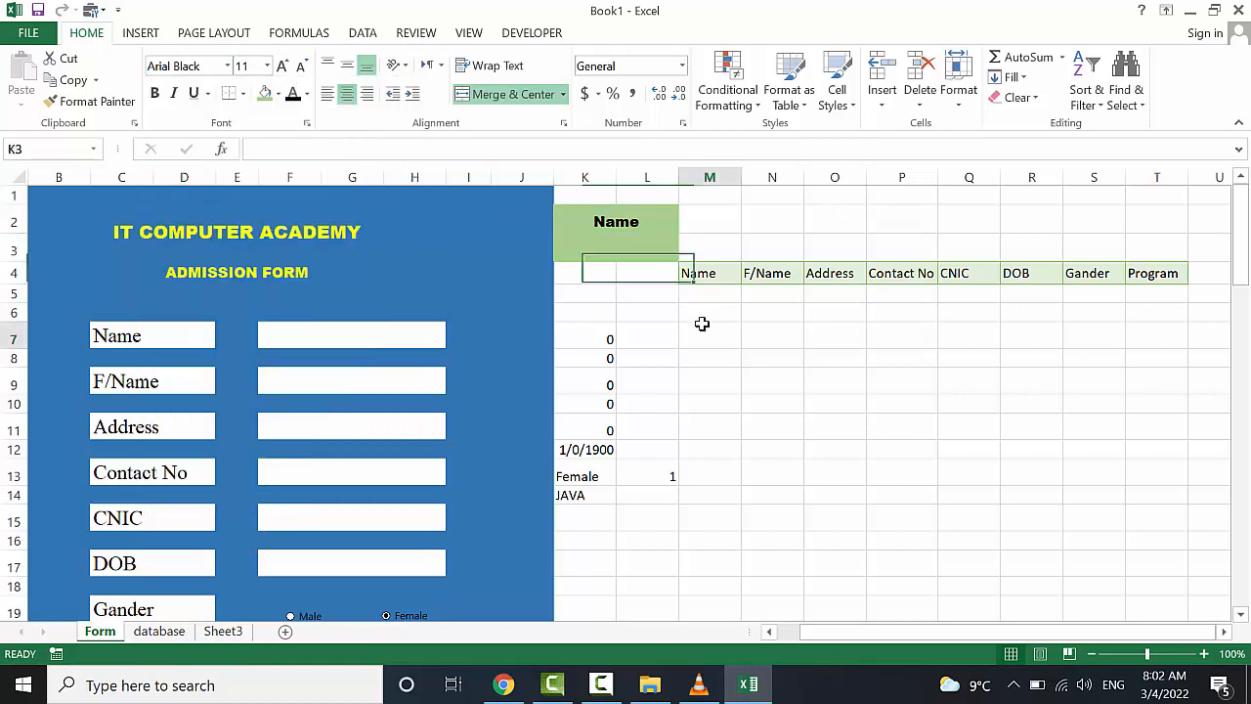
{"action": "left_click", "coordinate": [626, 253]}
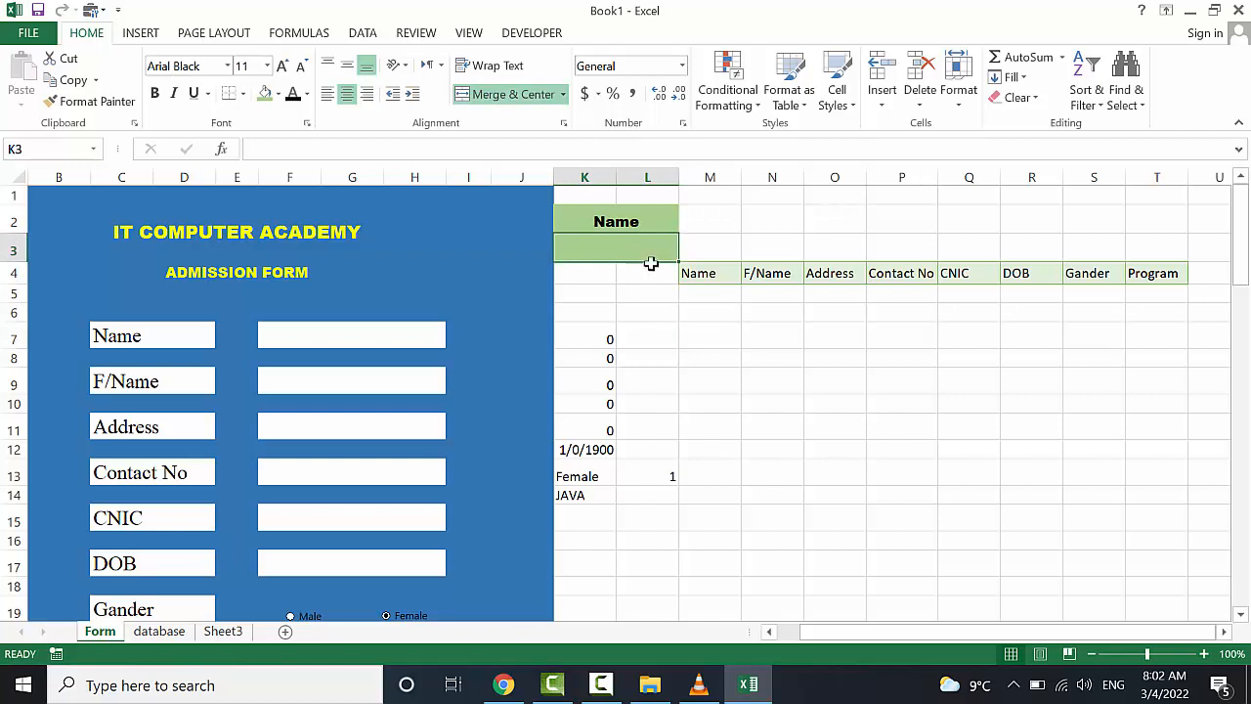
{"action": "left_click", "coordinate": [753, 328]}
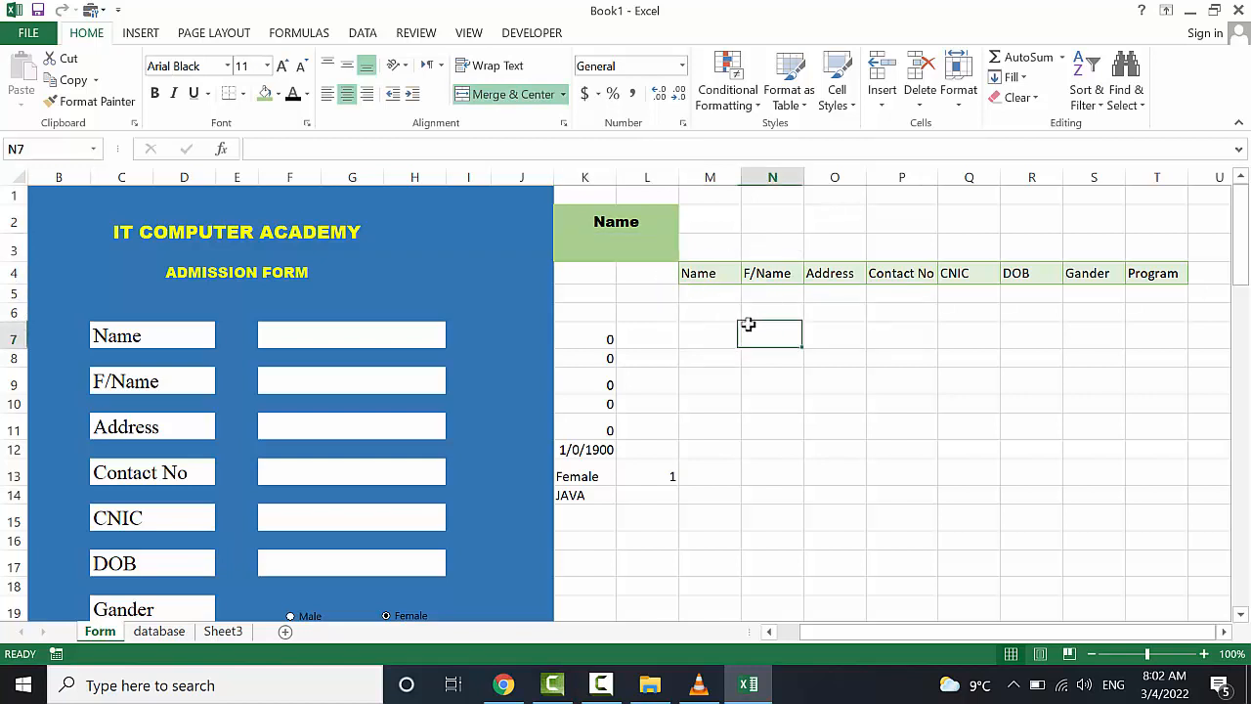
{"action": "left_click", "coordinate": [731, 302]}
{"action": "left_click", "coordinate": [647, 253]}
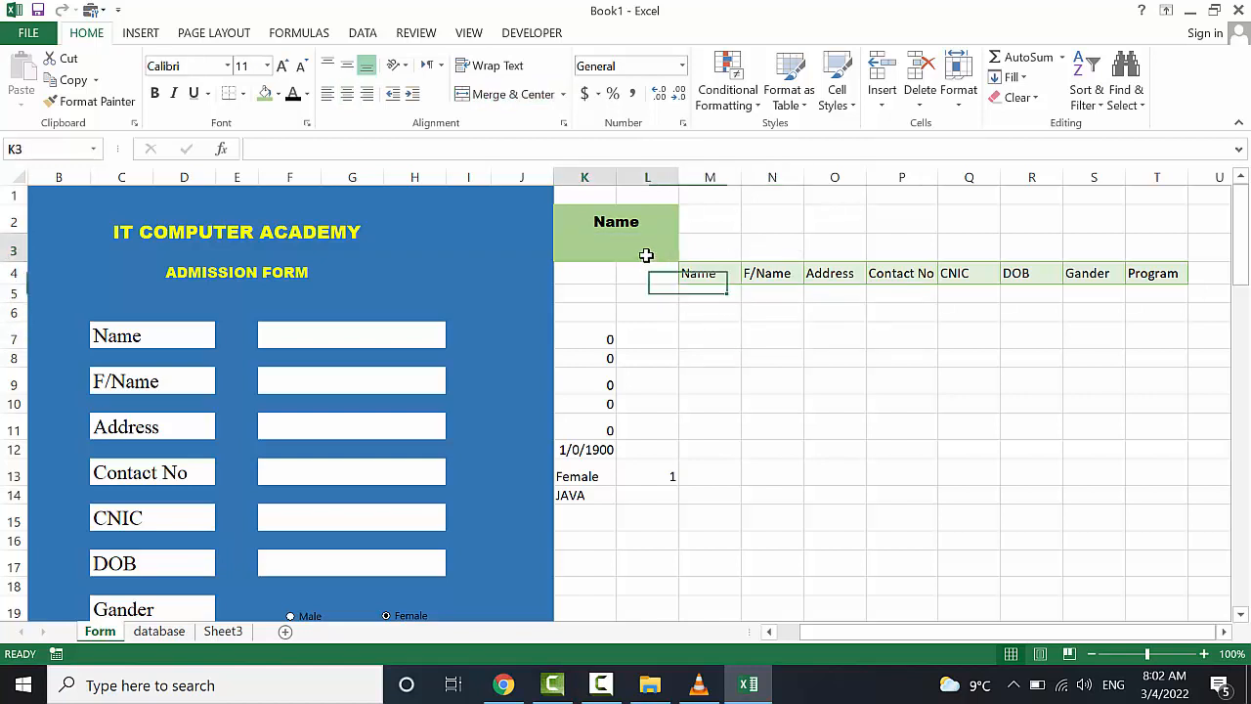
{"action": "type", "text": "Ali"}
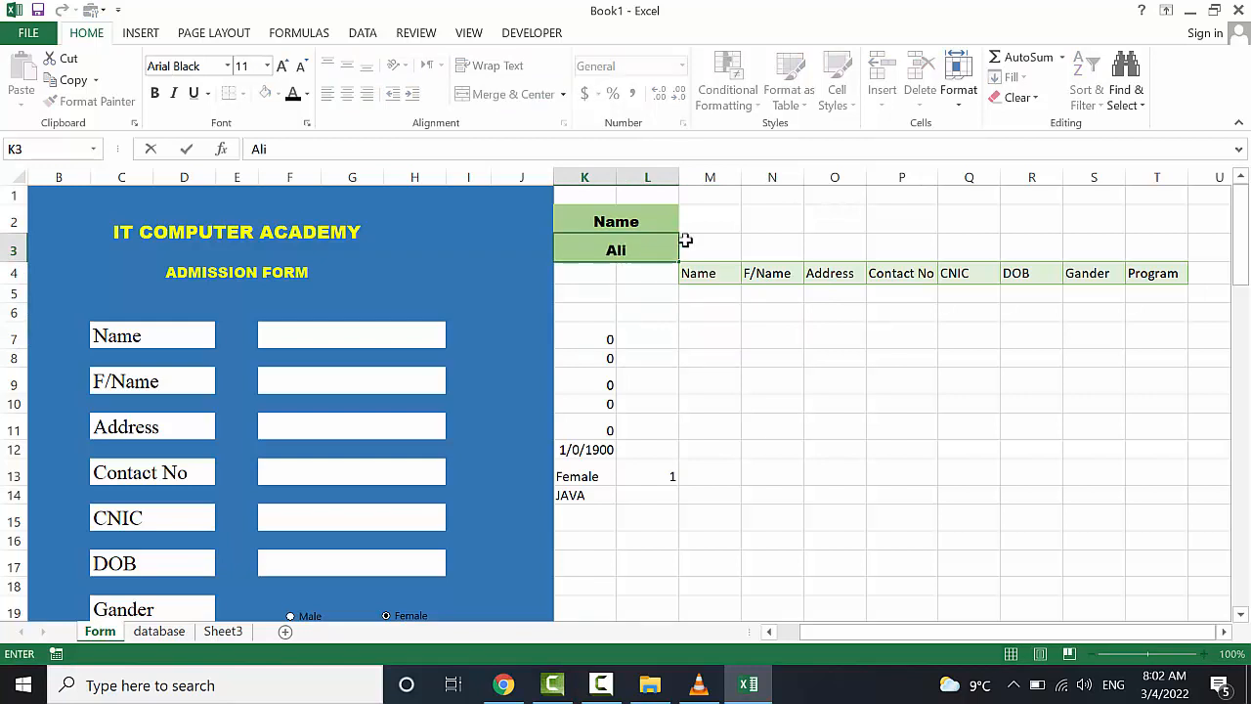
{"action": "left_click", "coordinate": [703, 232]}
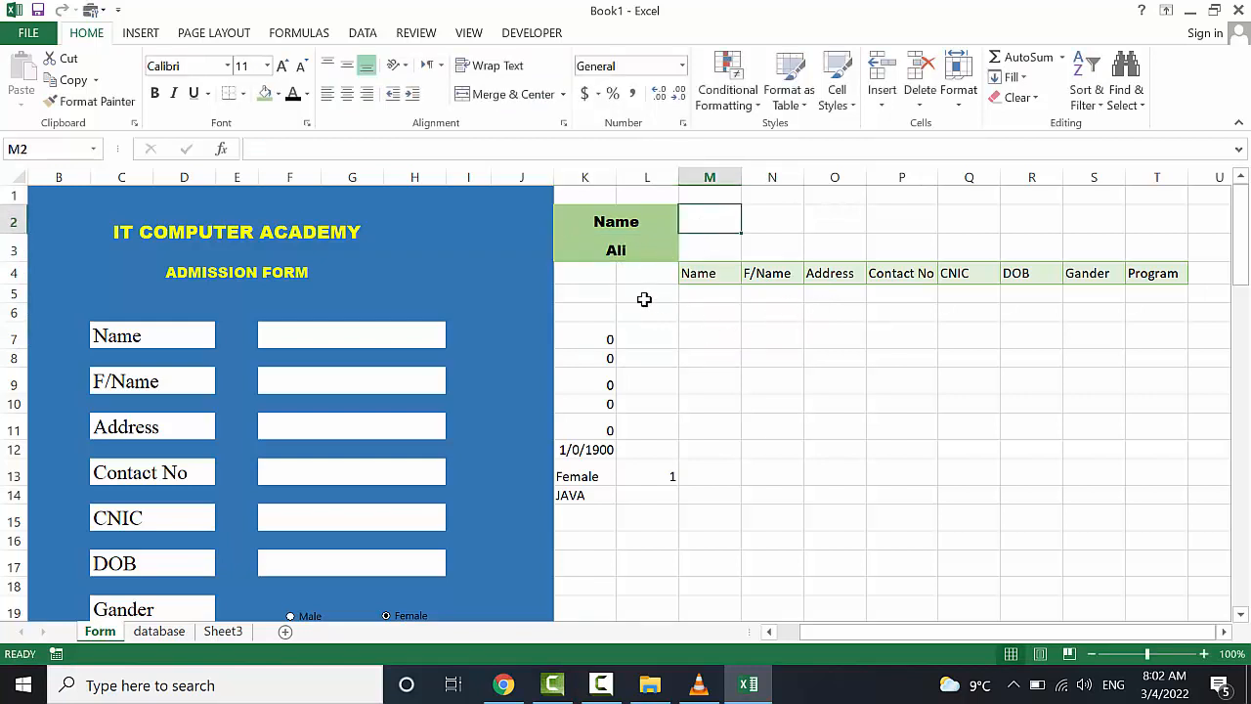
{"action": "left_click", "coordinate": [616, 250]}
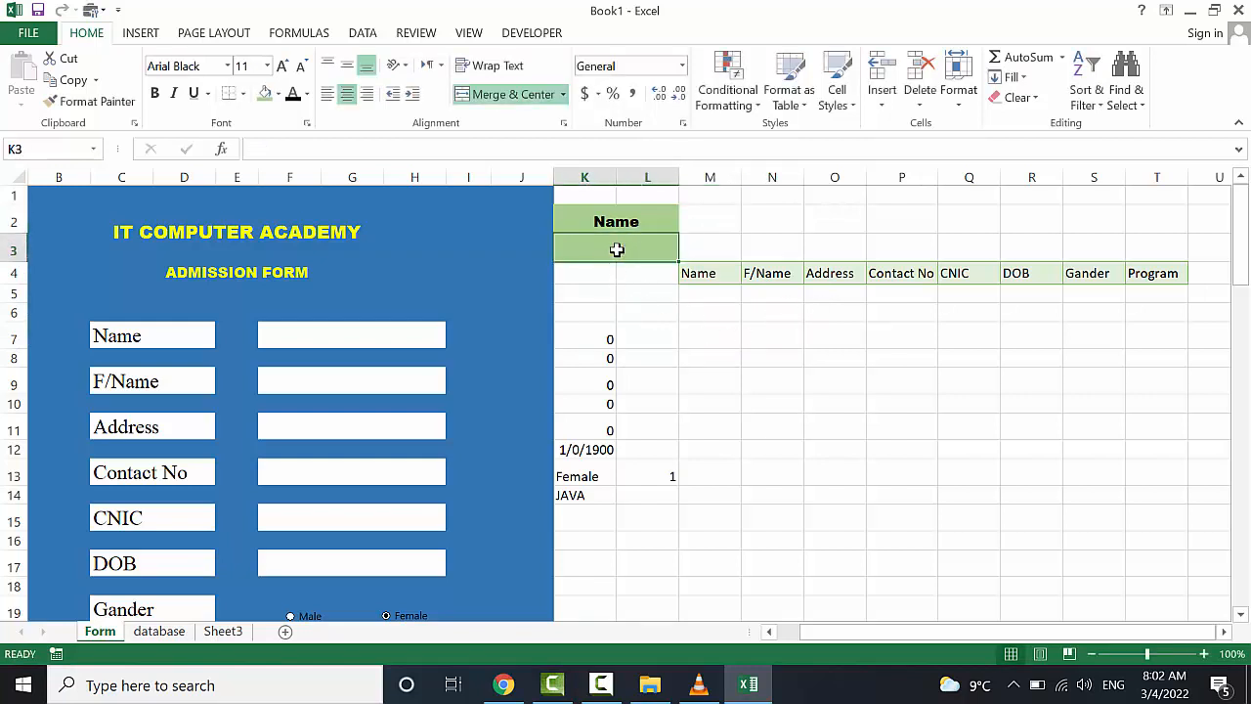
{"action": "left_click", "coordinate": [709, 304]}
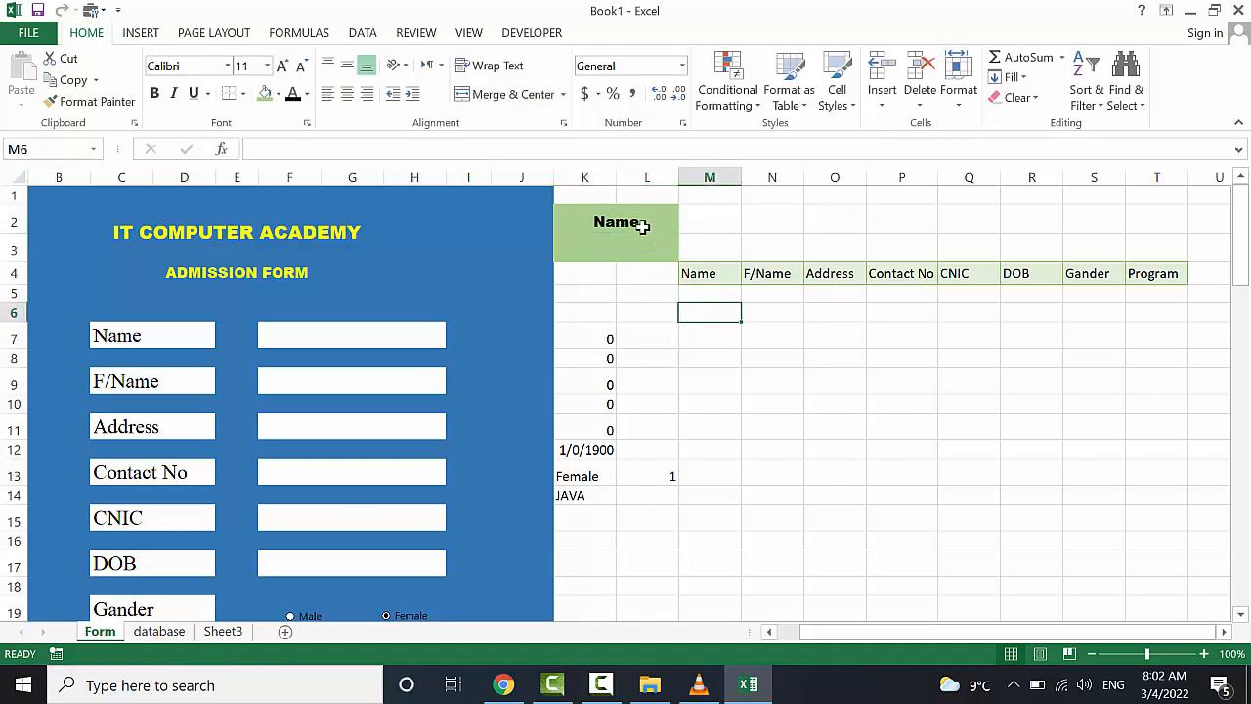
{"action": "left_click", "coordinate": [641, 222]}
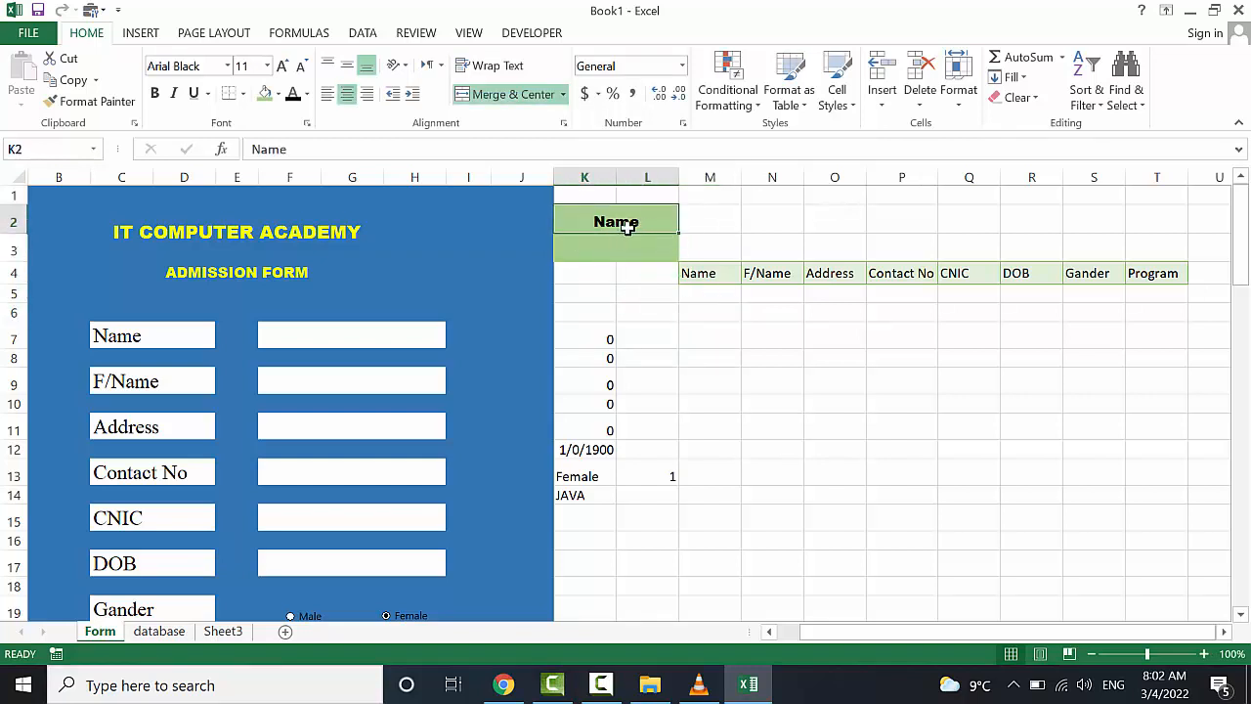
{"action": "left_click", "coordinate": [161, 631]}
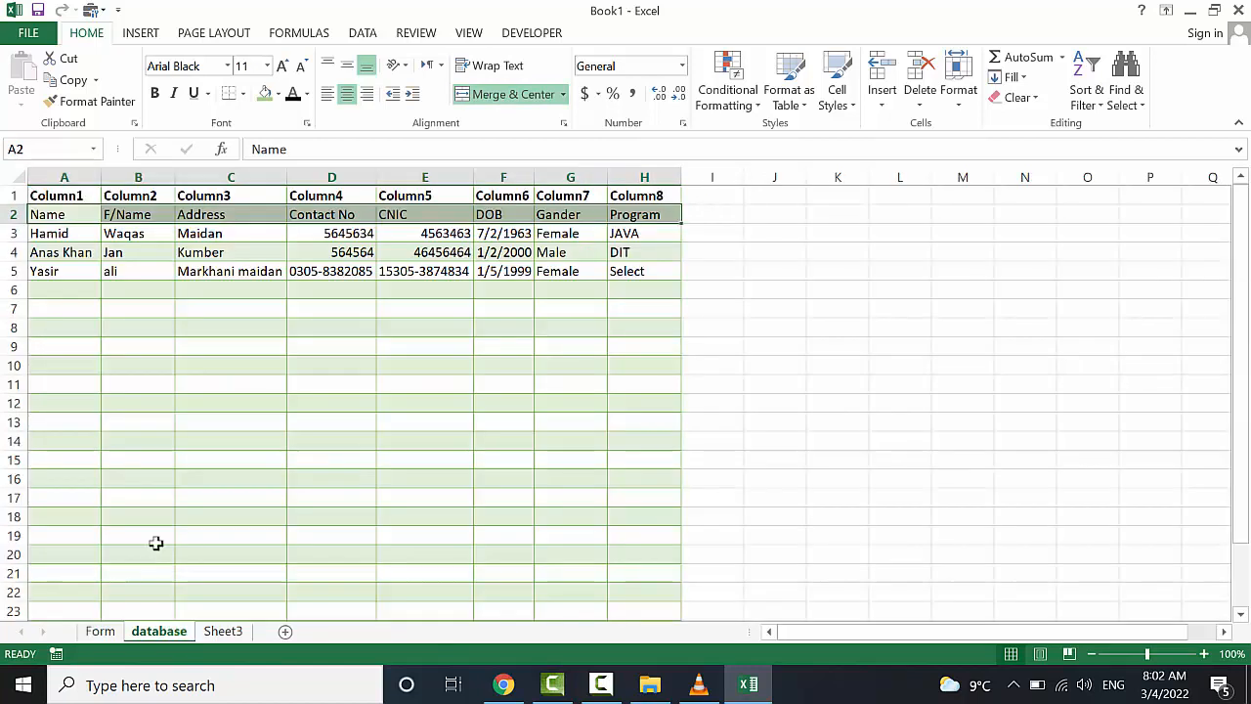
{"action": "left_click", "coordinate": [73, 217]}
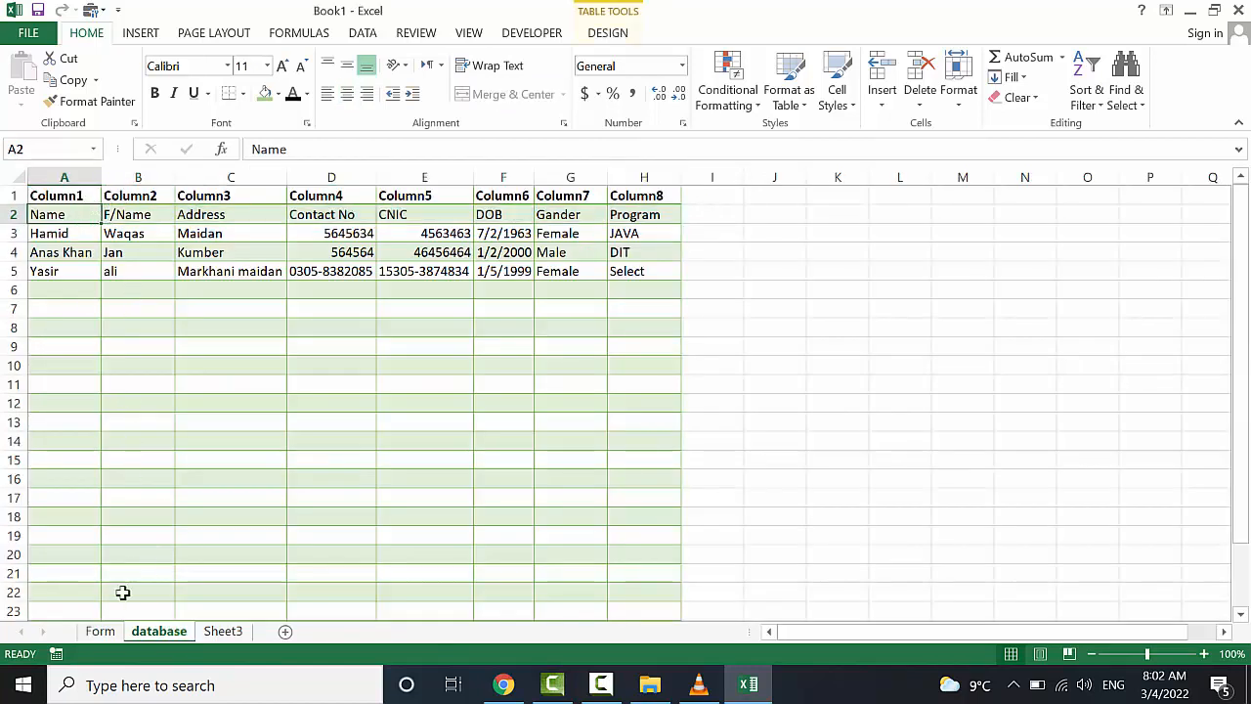
{"action": "left_click", "coordinate": [100, 632]}
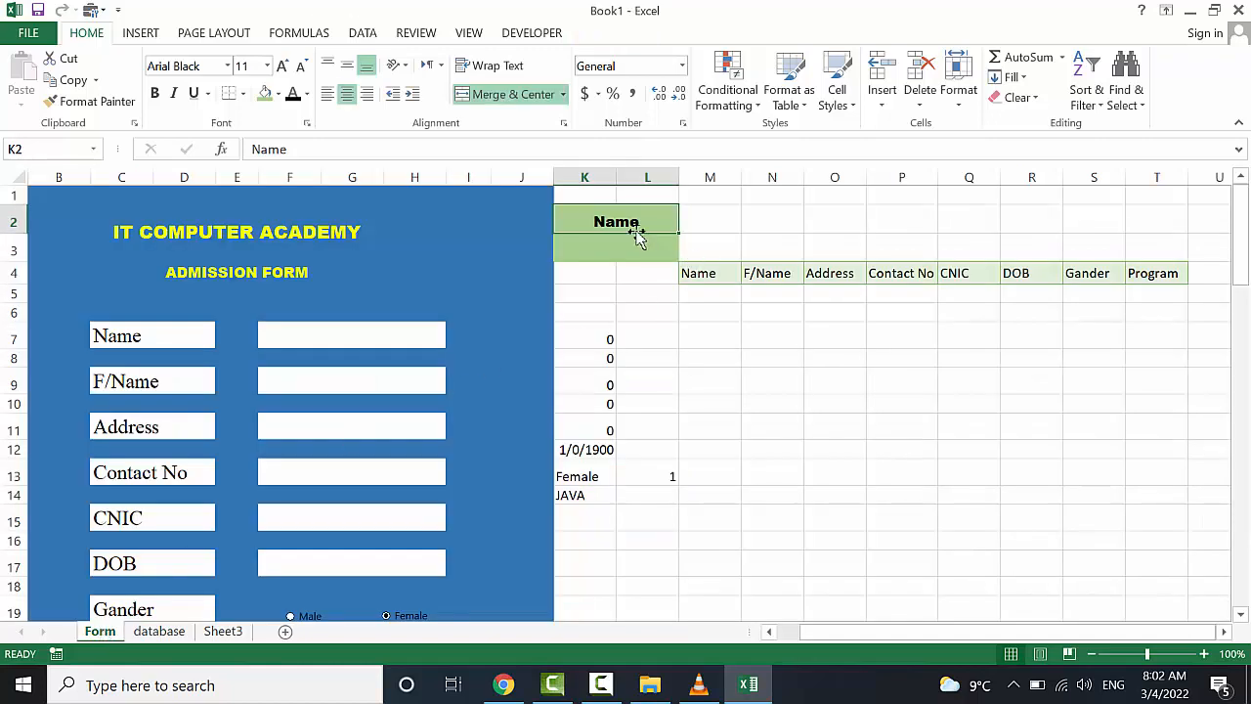
{"action": "left_click", "coordinate": [161, 633]}
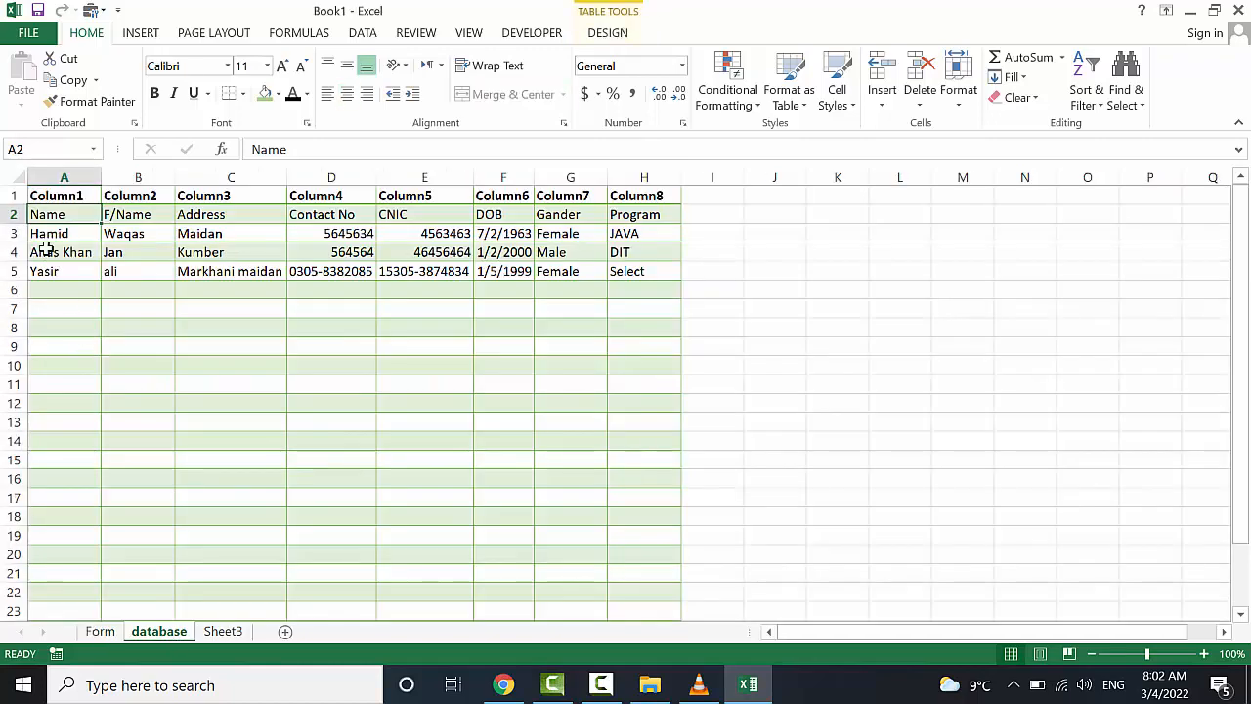
{"action": "left_click", "coordinate": [98, 632]}
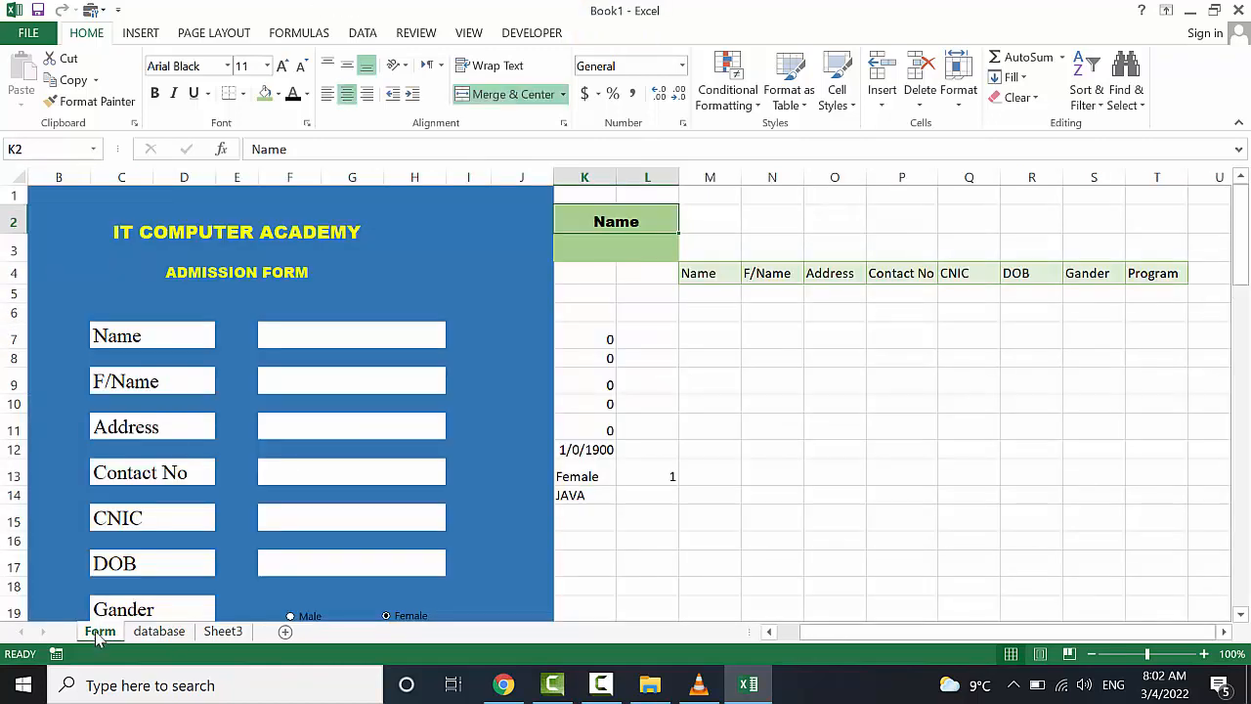
{"action": "left_click", "coordinate": [659, 266]}
{"action": "left_click", "coordinate": [659, 250]}
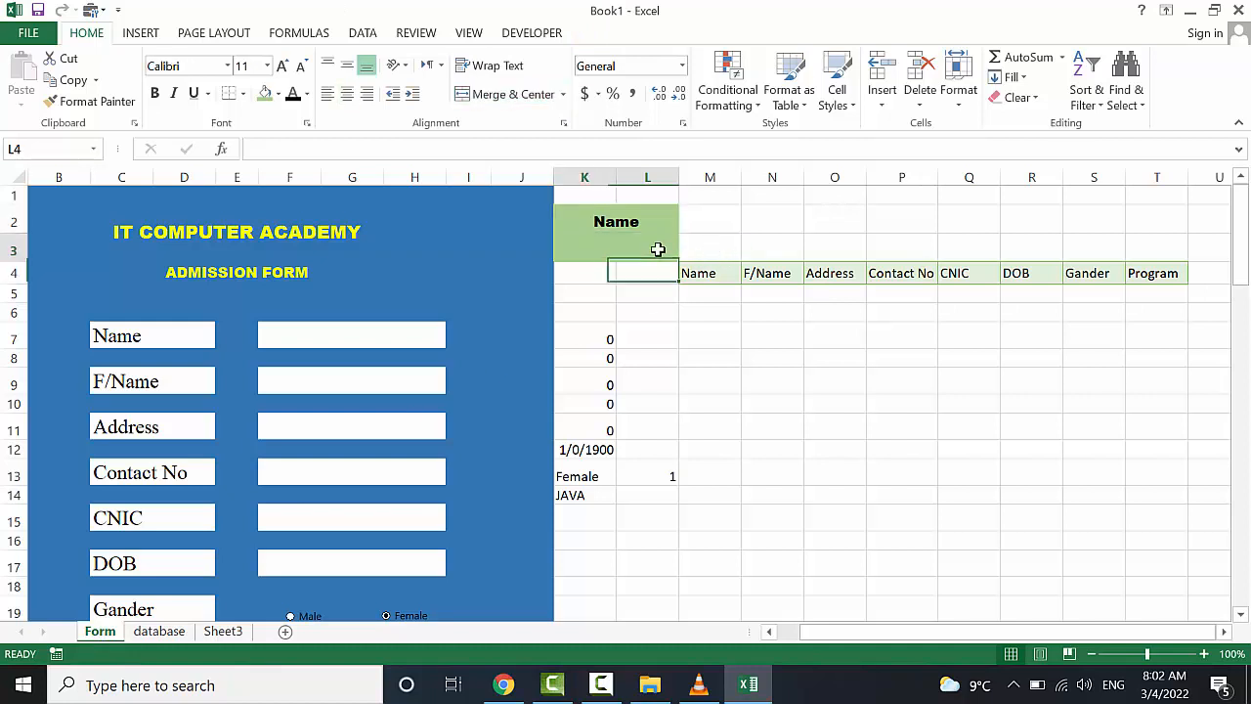
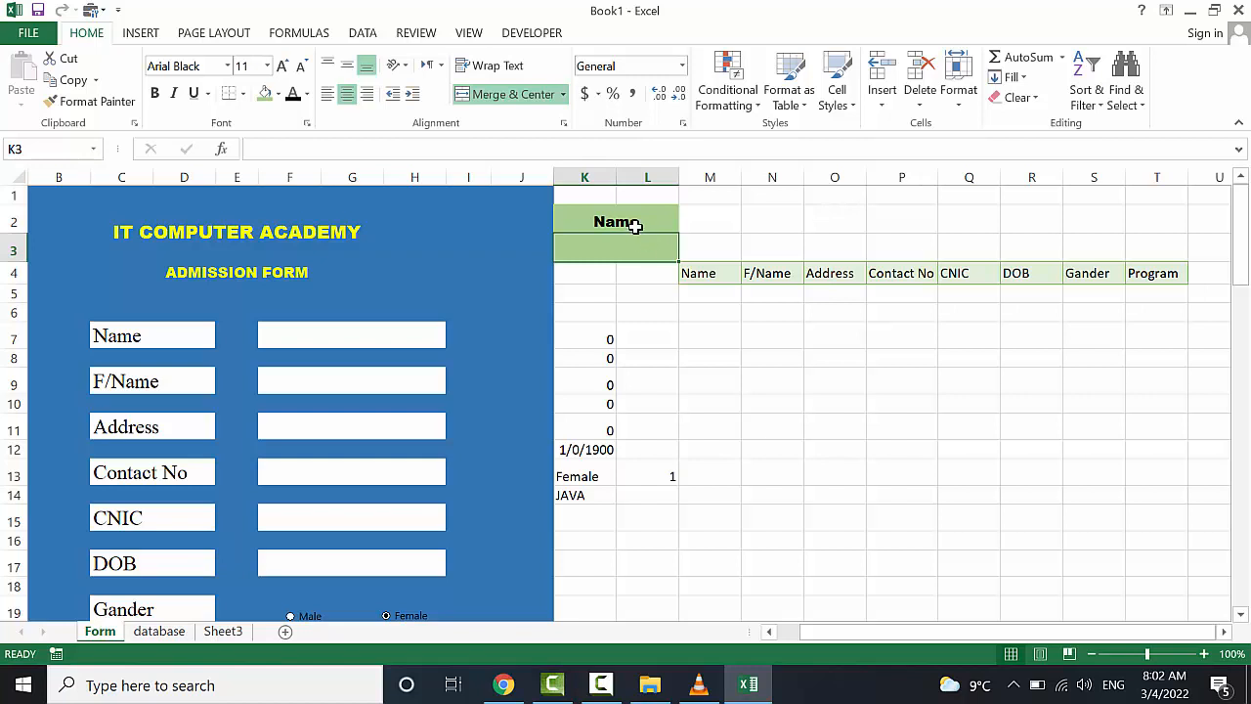
Check the Name, F/Name and Address headings, then select empty cell M3
{"action": "left_click", "coordinate": [636, 224]}
{"action": "left_click", "coordinate": [753, 271]}
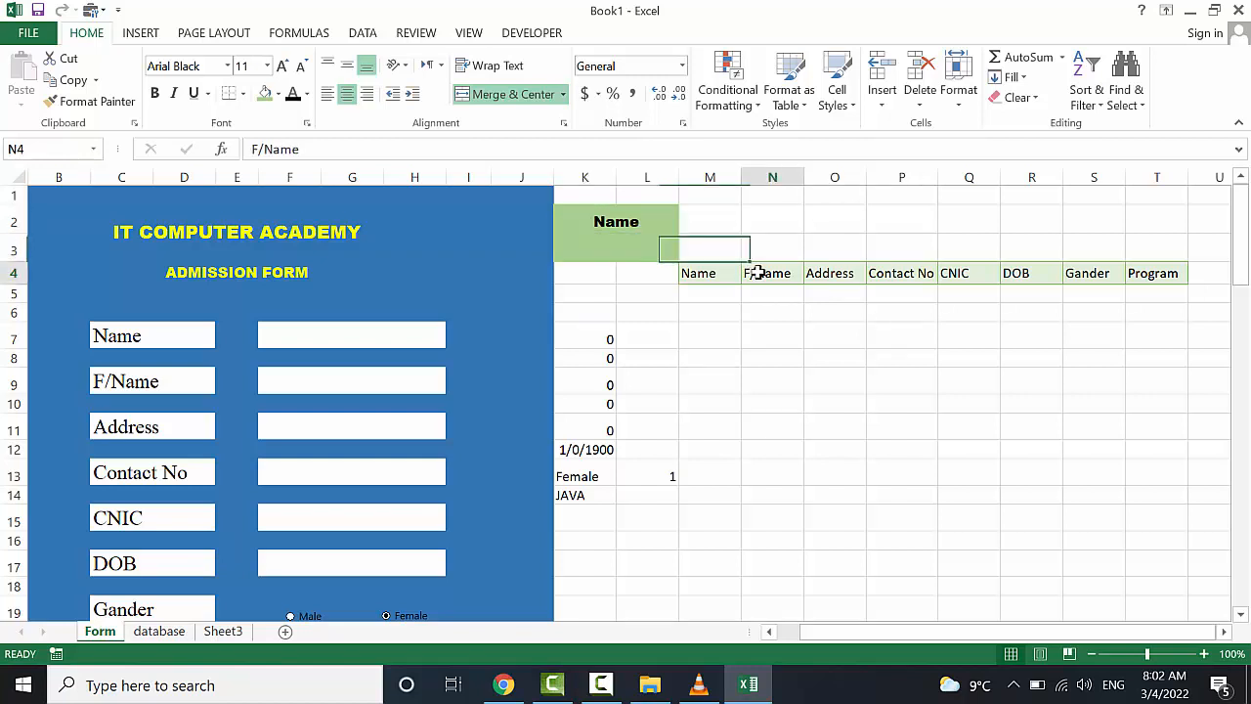
{"action": "left_click", "coordinate": [617, 226]}
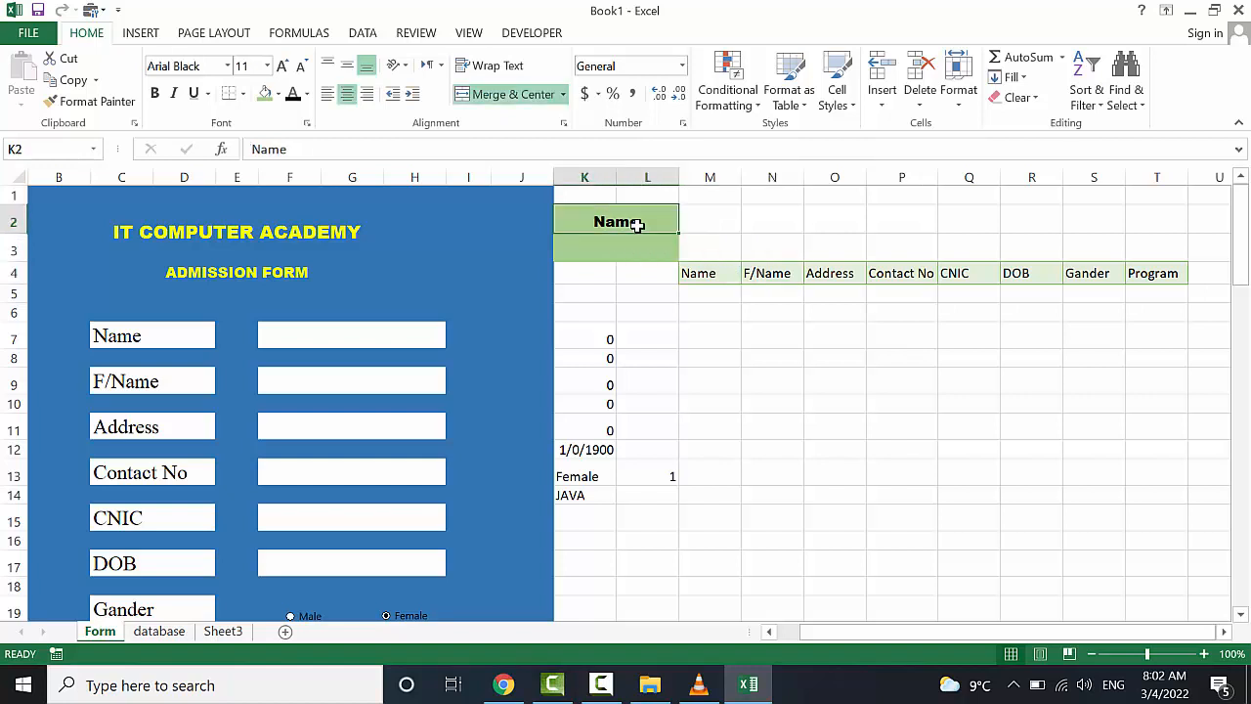
{"action": "left_click", "coordinate": [825, 276]}
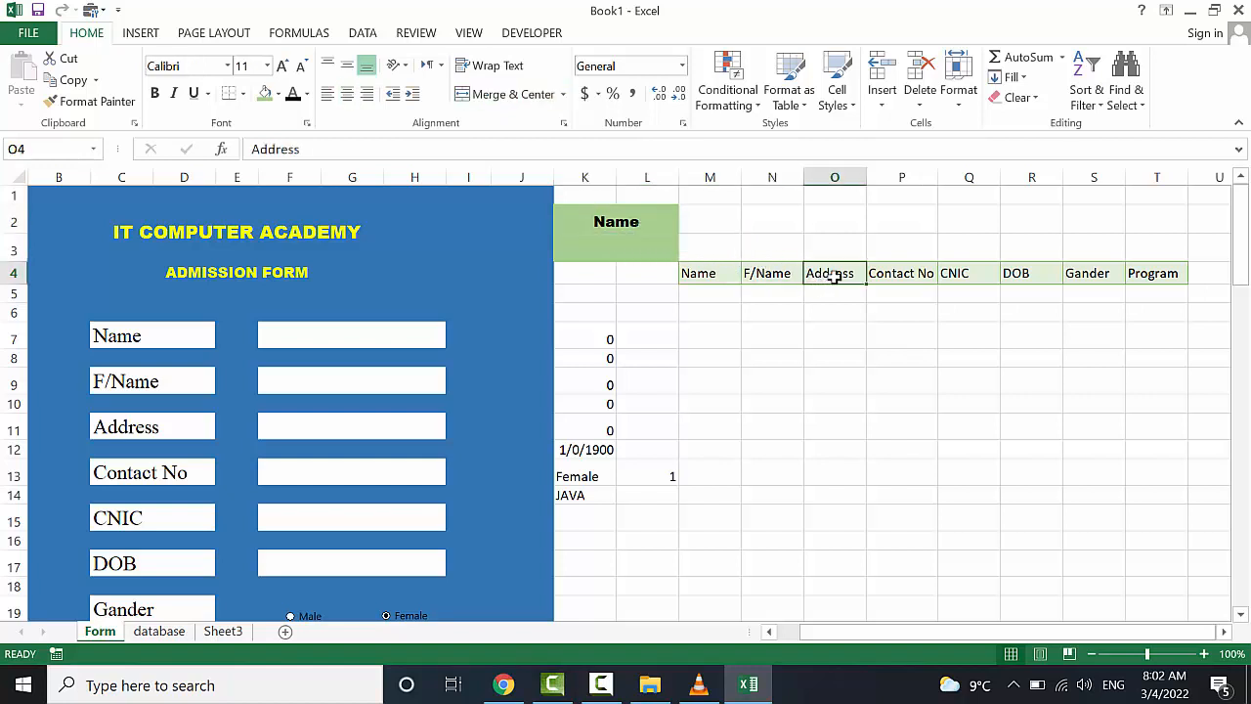
{"action": "left_click", "coordinate": [686, 244]}
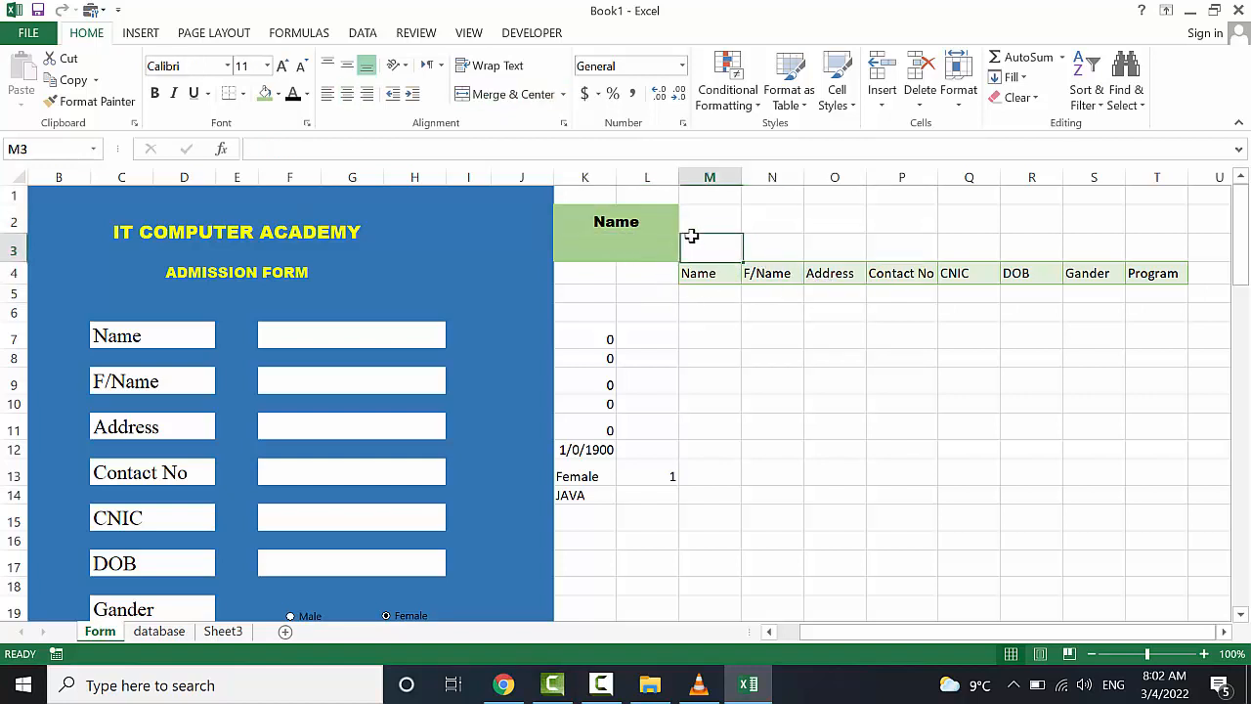
Draw a small bevelled rectangle at cell M2 beside the Name block
{"action": "left_click", "coordinate": [137, 32]}
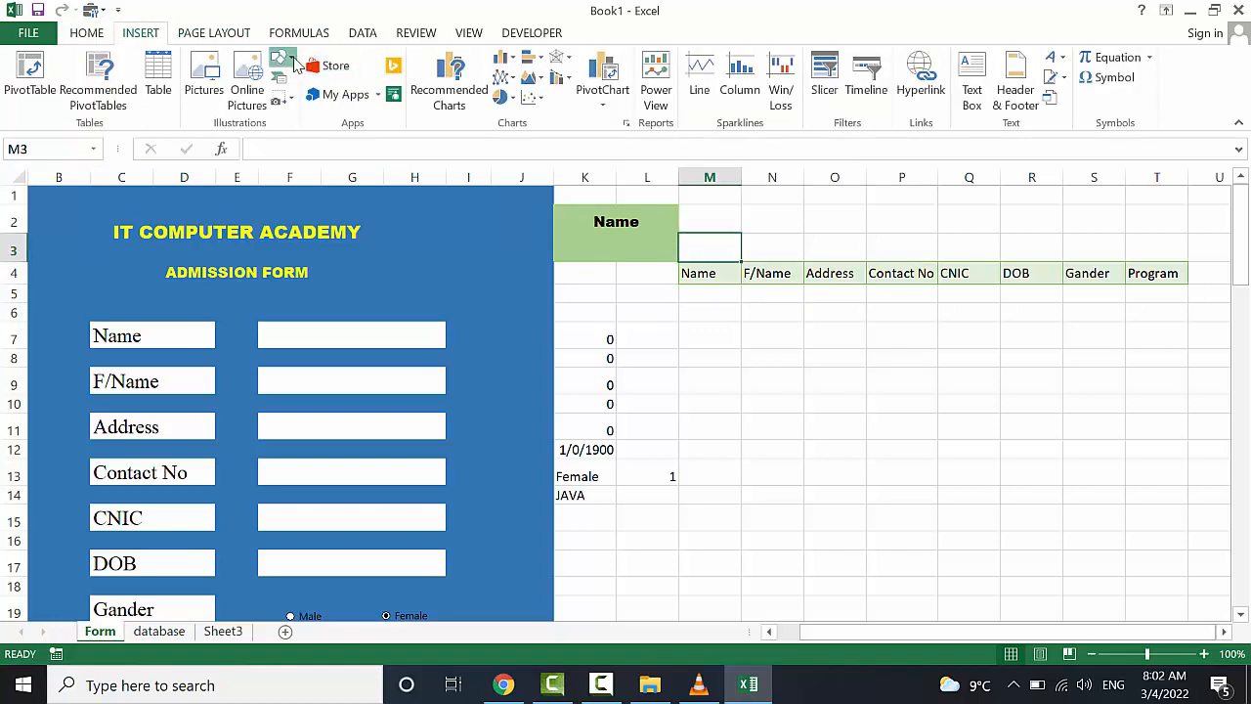
{"action": "left_click", "coordinate": [281, 56]}
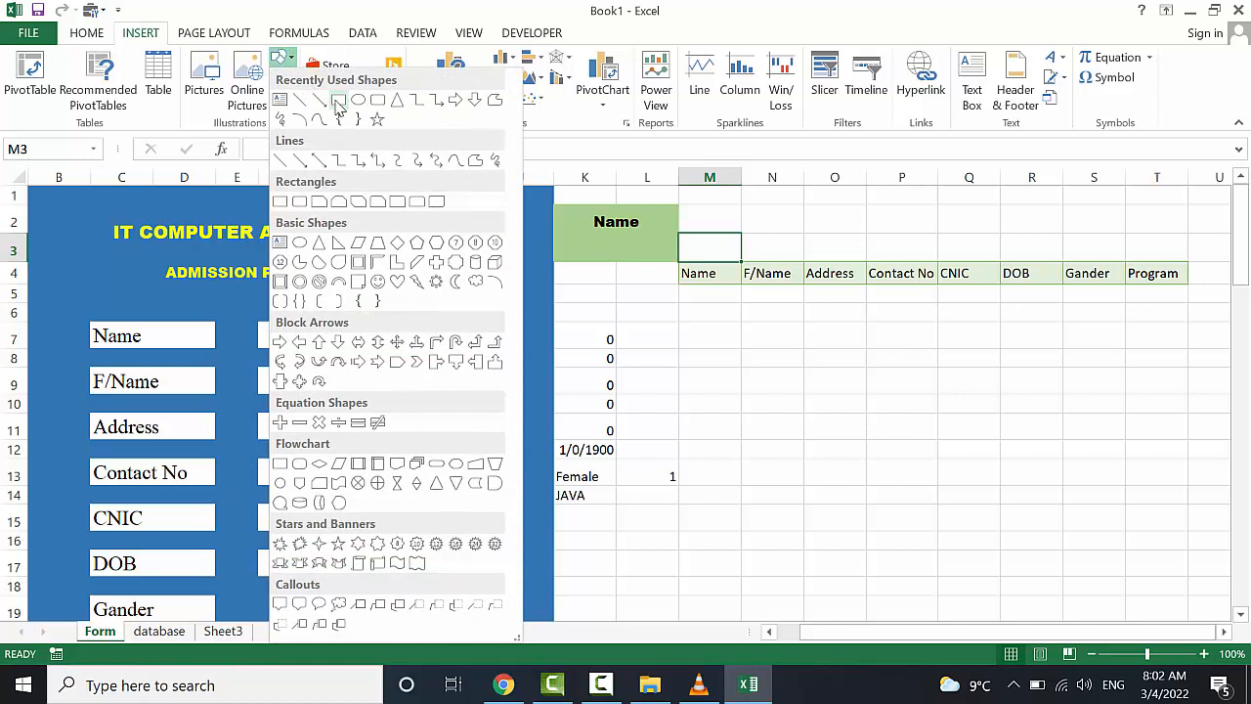
{"action": "left_click", "coordinate": [338, 101]}
{"action": "left_click_drag", "start_coordinate": [754, 208], "coordinate": [689, 236]}
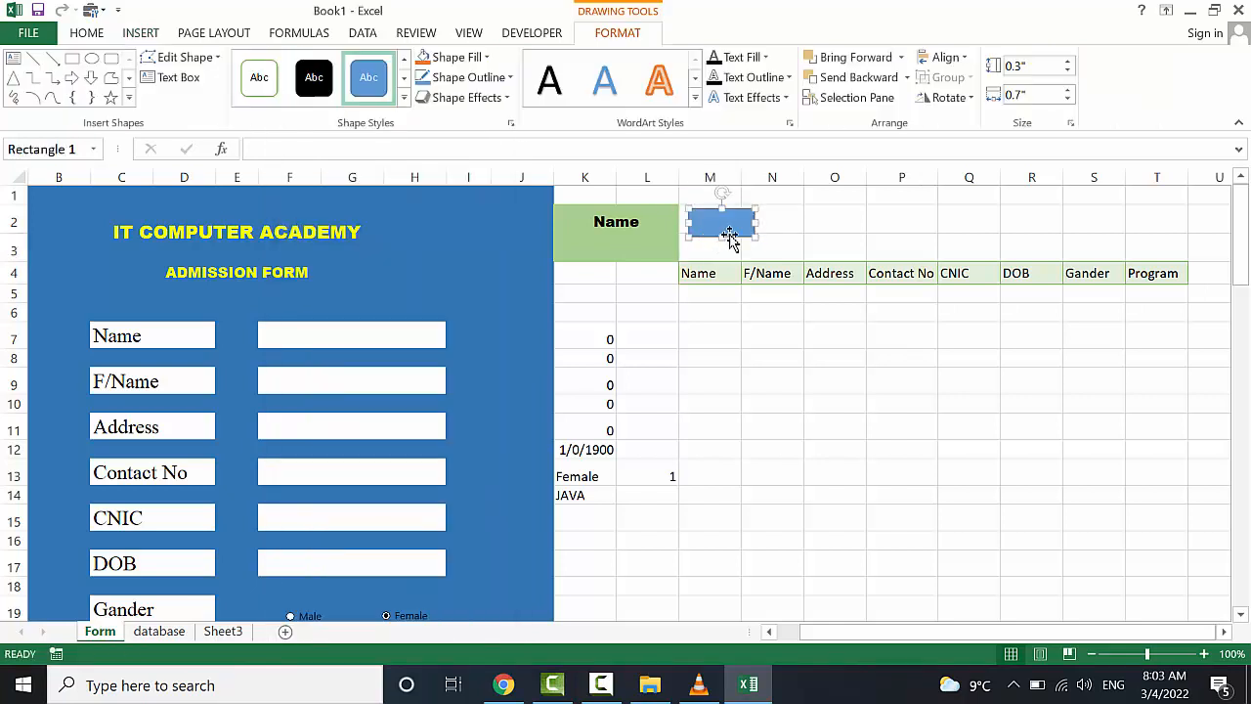
{"action": "left_click_drag", "start_coordinate": [766, 223], "coordinate": [770, 223]}
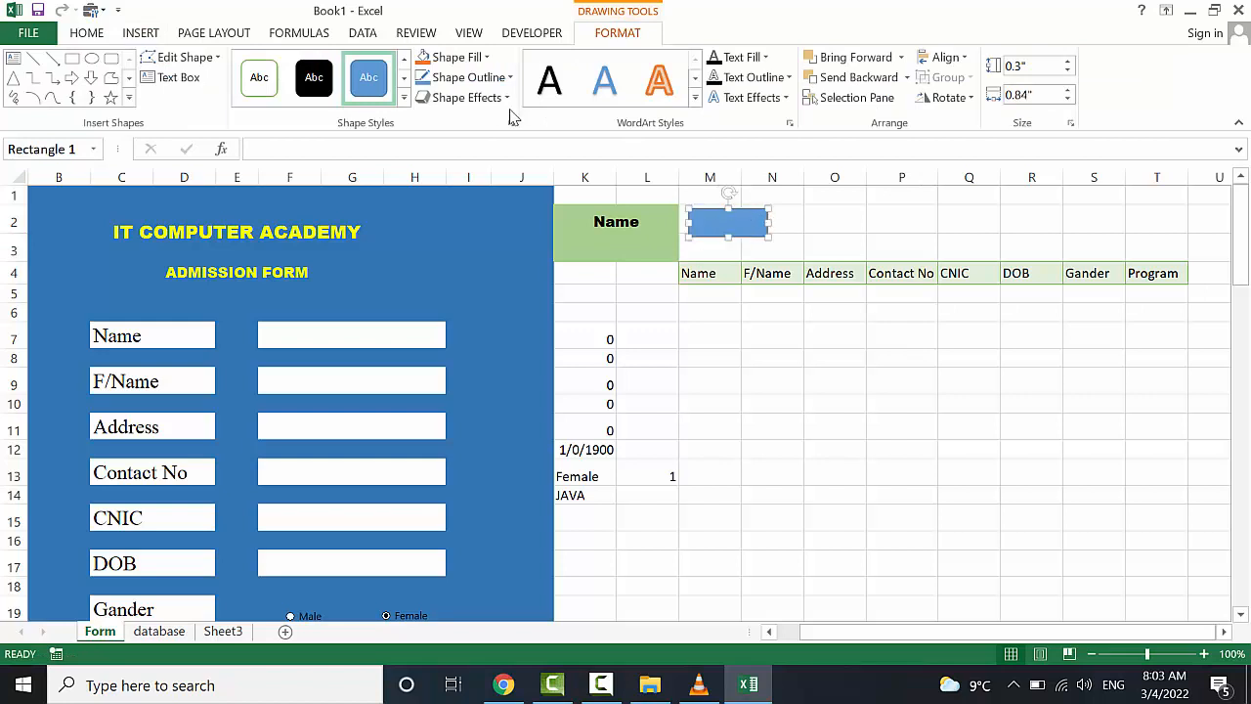
{"action": "left_click", "coordinate": [466, 97]}
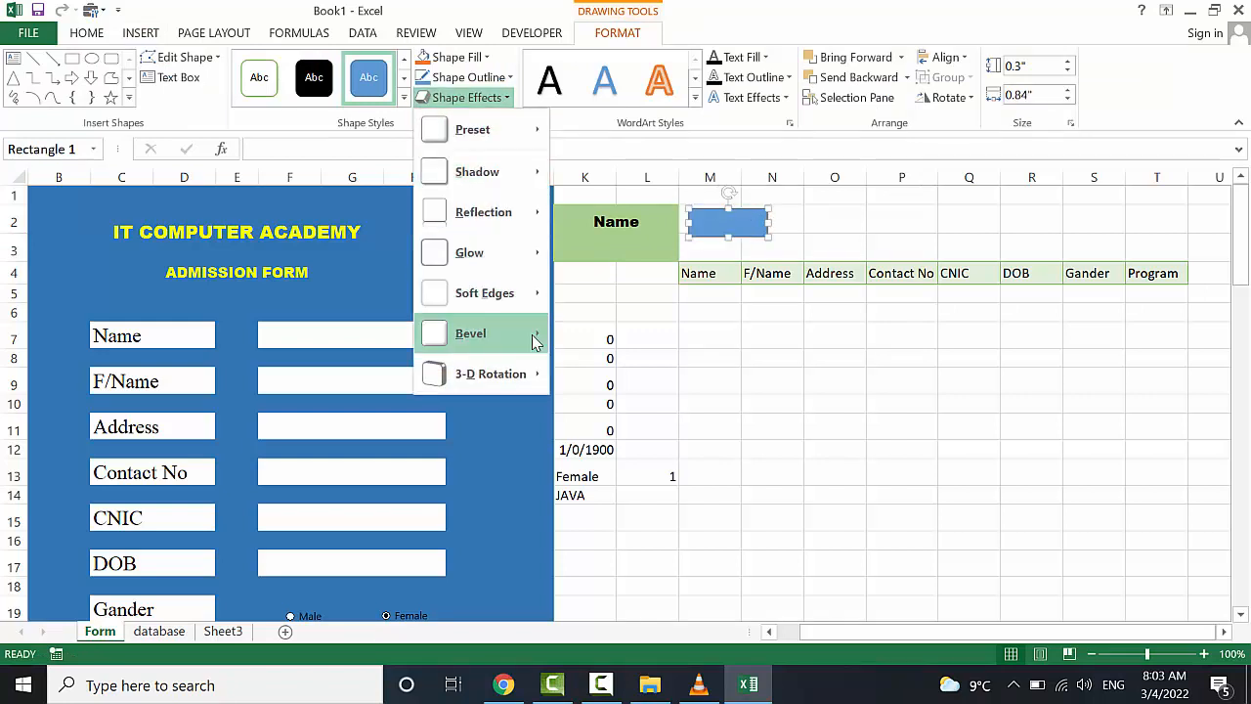
{"action": "mouse_move", "coordinate": [555, 342]}
{"action": "left_click", "coordinate": [740, 437]}
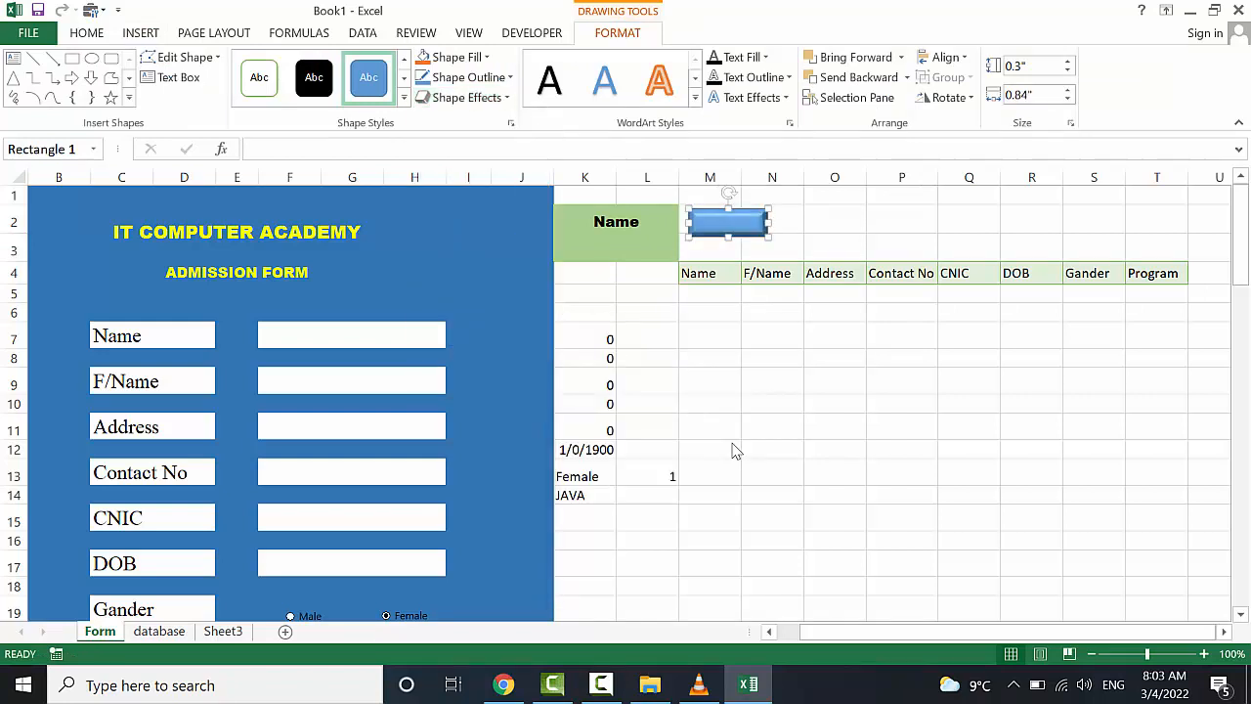
{"action": "left_click_drag", "start_coordinate": [740, 221], "coordinate": [738, 228]}
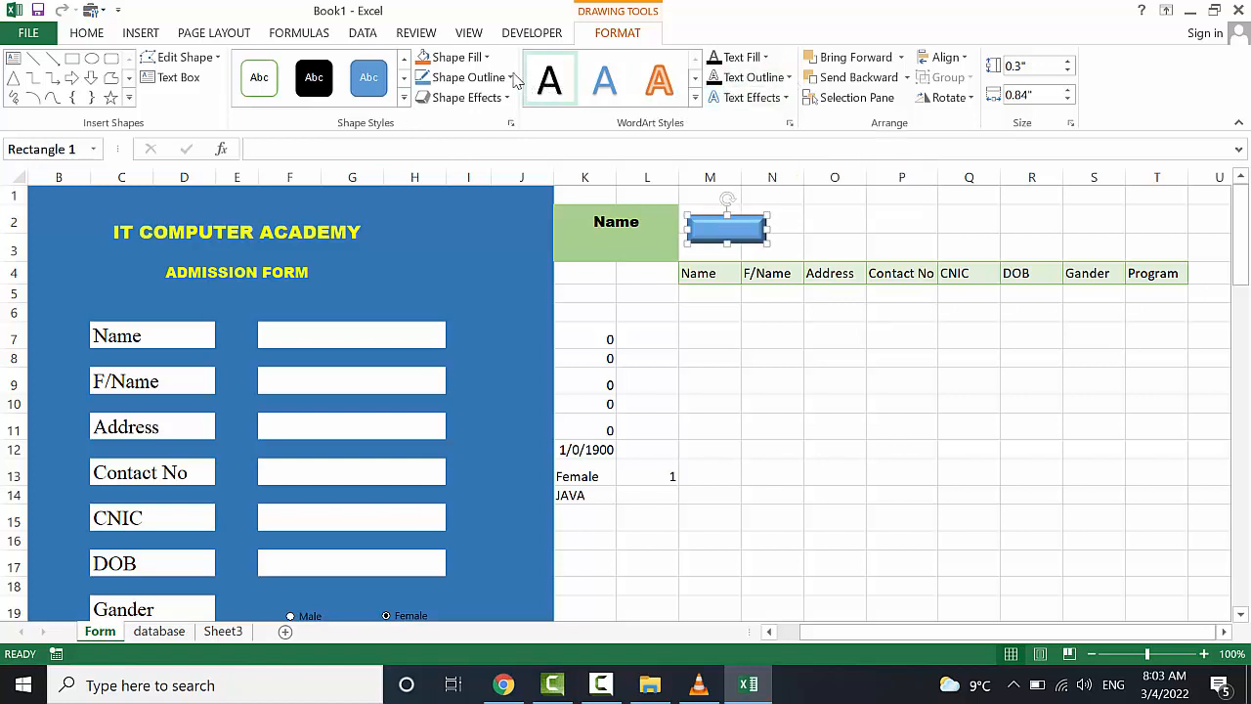
Fill the rectangle yellow, label it Search, and save the workbook
{"action": "left_click", "coordinate": [456, 57]}
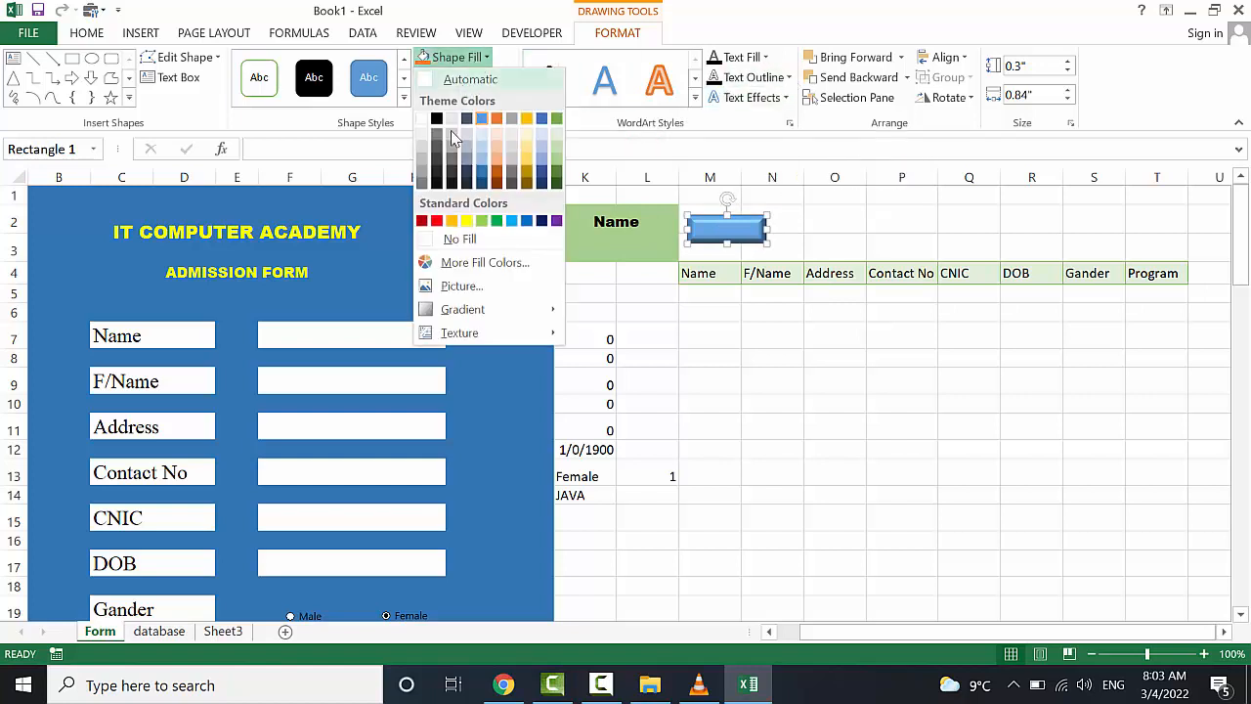
{"action": "left_click", "coordinate": [467, 220]}
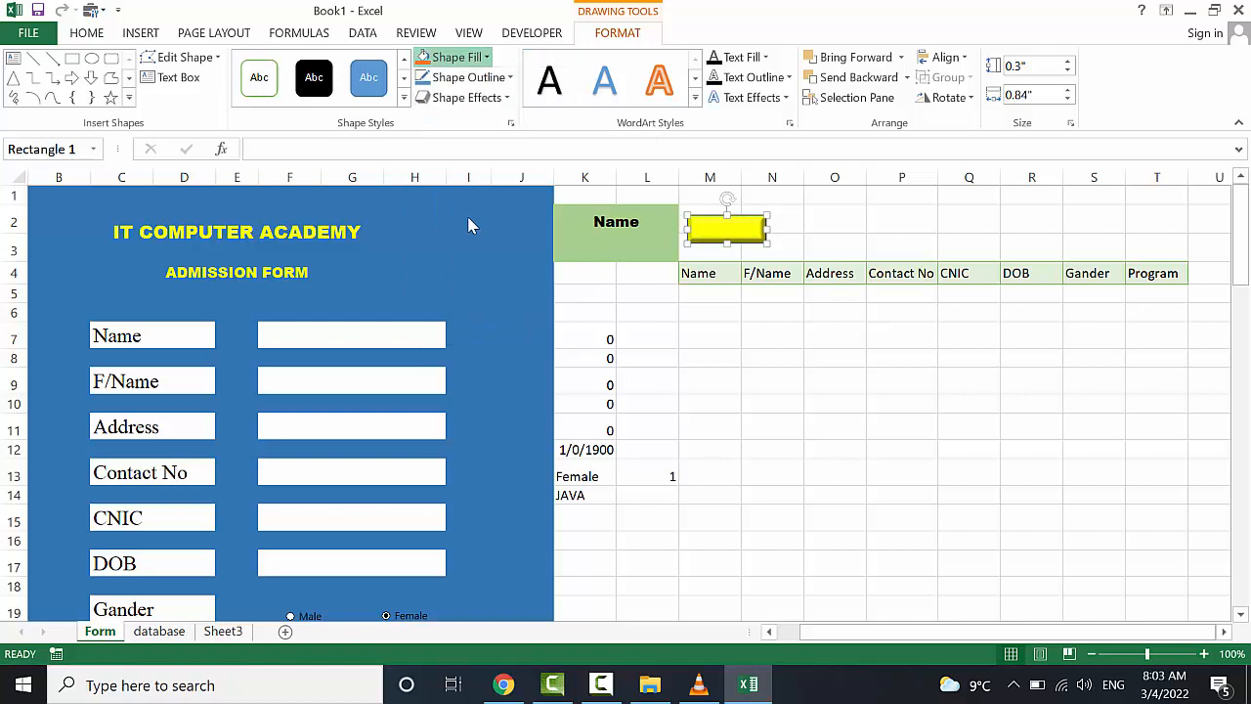
{"action": "left_click", "coordinate": [713, 231]}
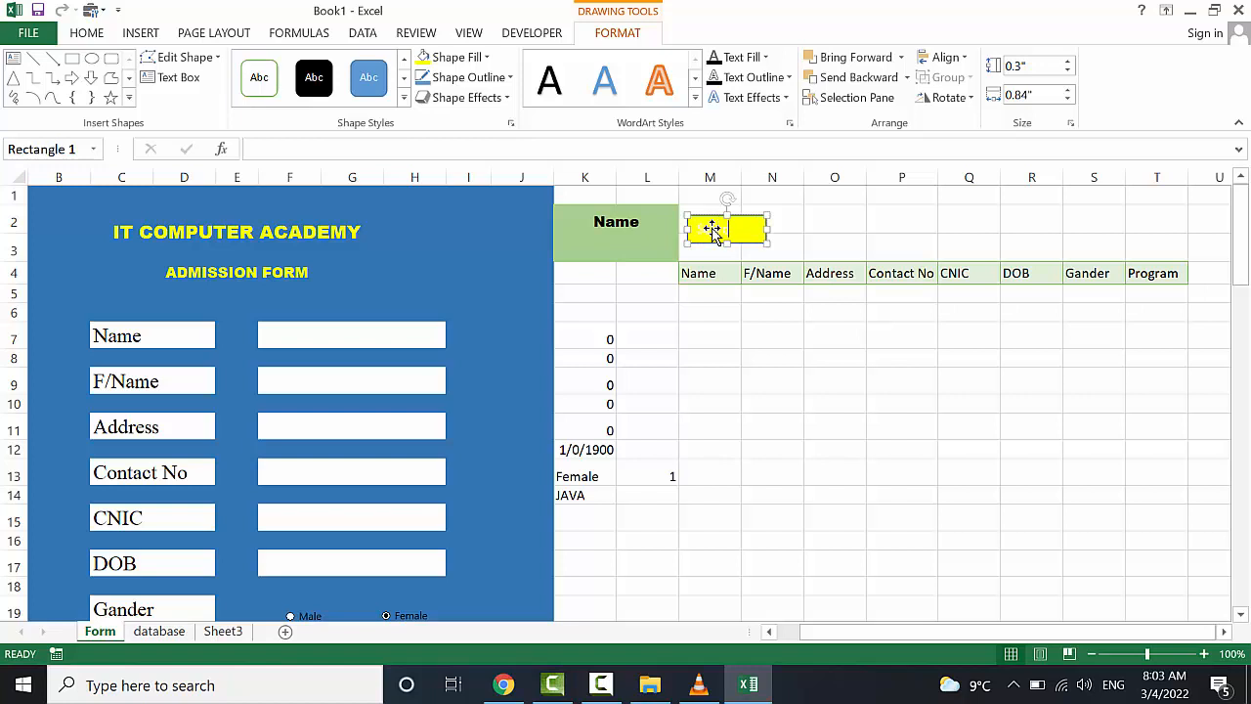
{"action": "type", "text": "Search"}
{"action": "key", "text": "ctrl+s"}
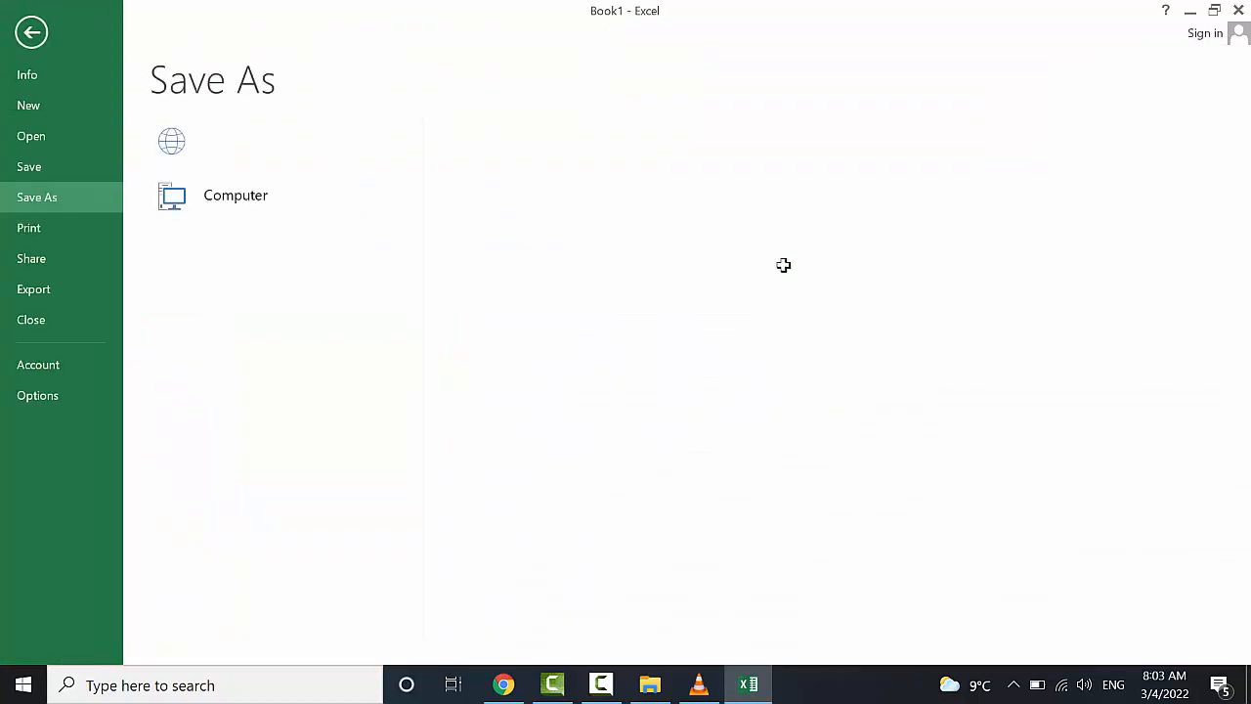
{"action": "left_click", "coordinate": [28, 29]}
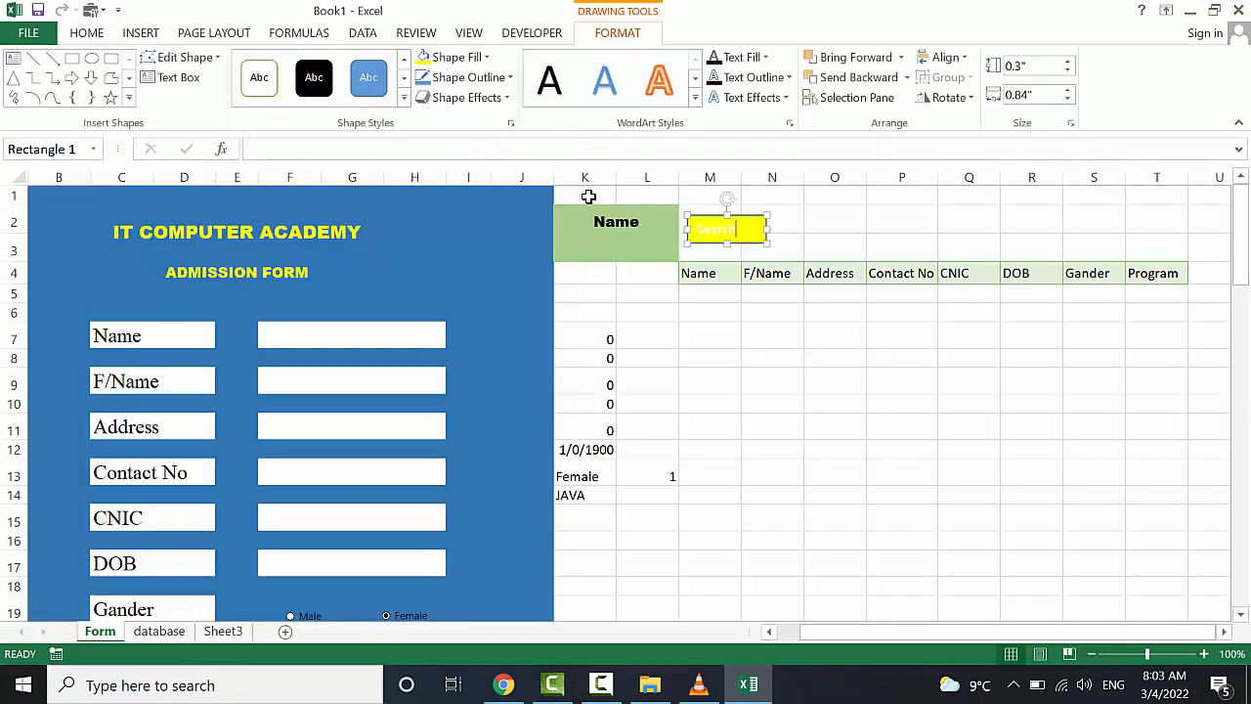
Format the Search text as 12-point Arial Black, centred vertically and horizontally
{"action": "key", "text": "ctrl+a"}
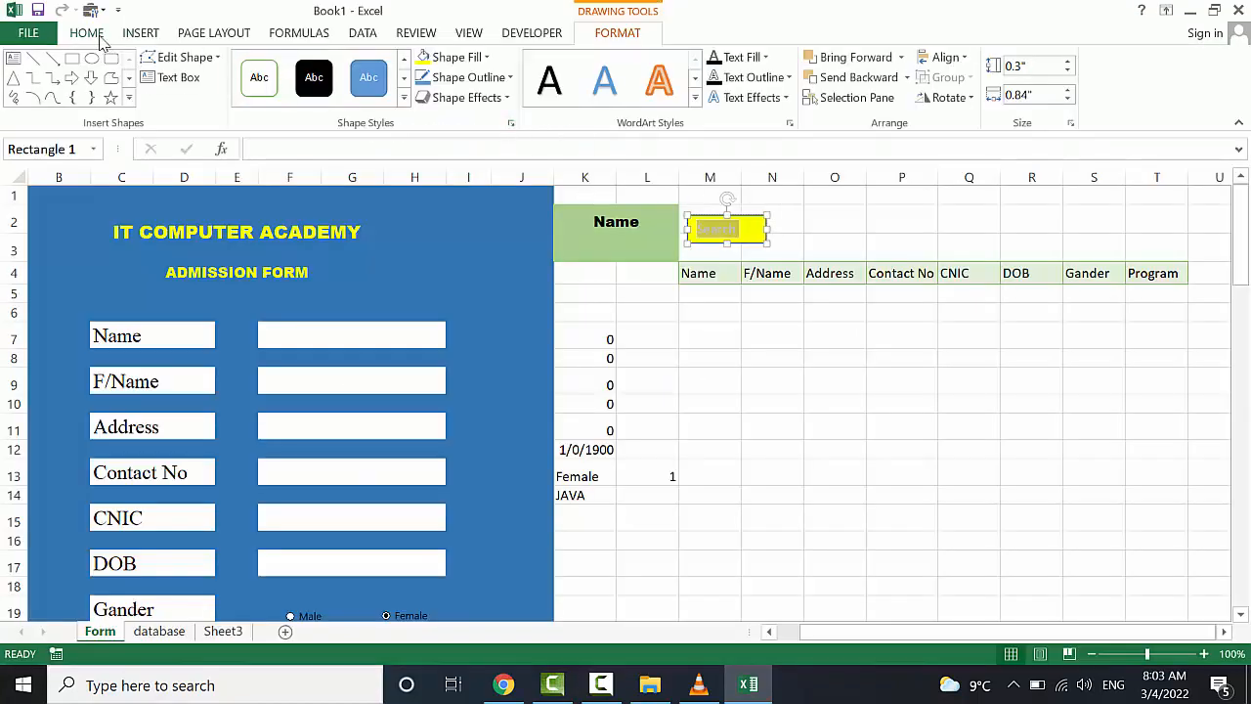
{"action": "left_click", "coordinate": [98, 37]}
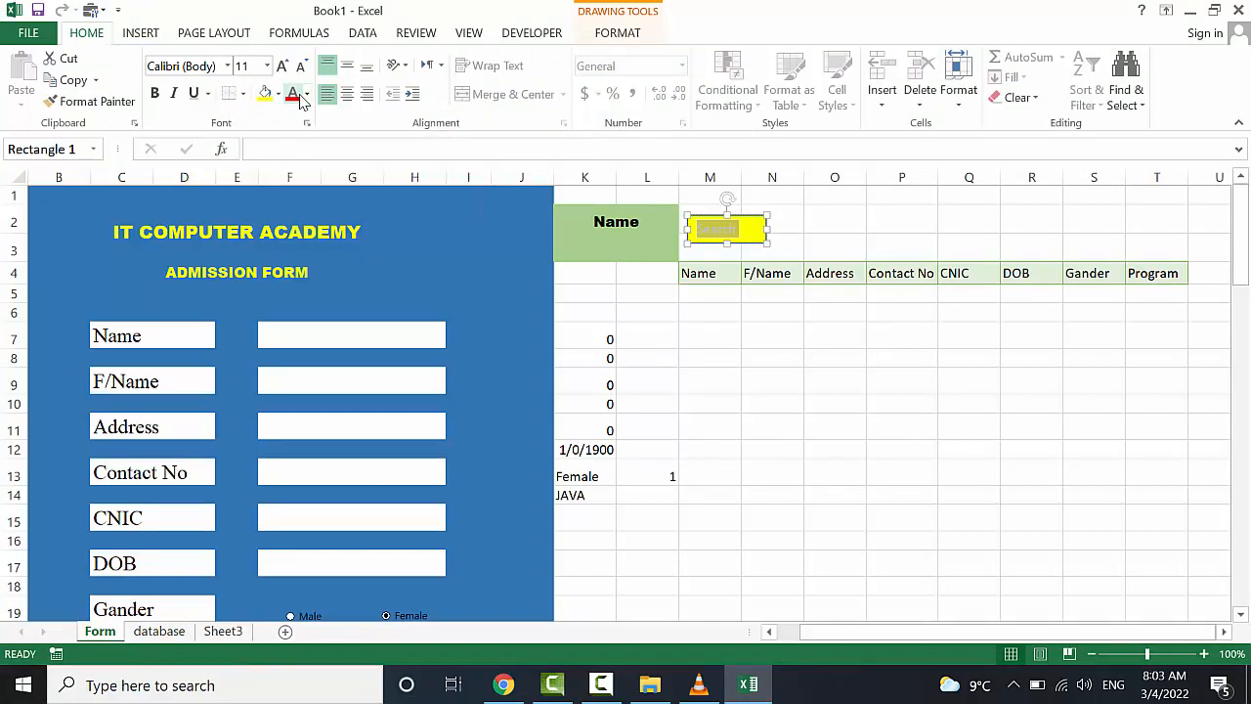
{"action": "left_click", "coordinate": [227, 65]}
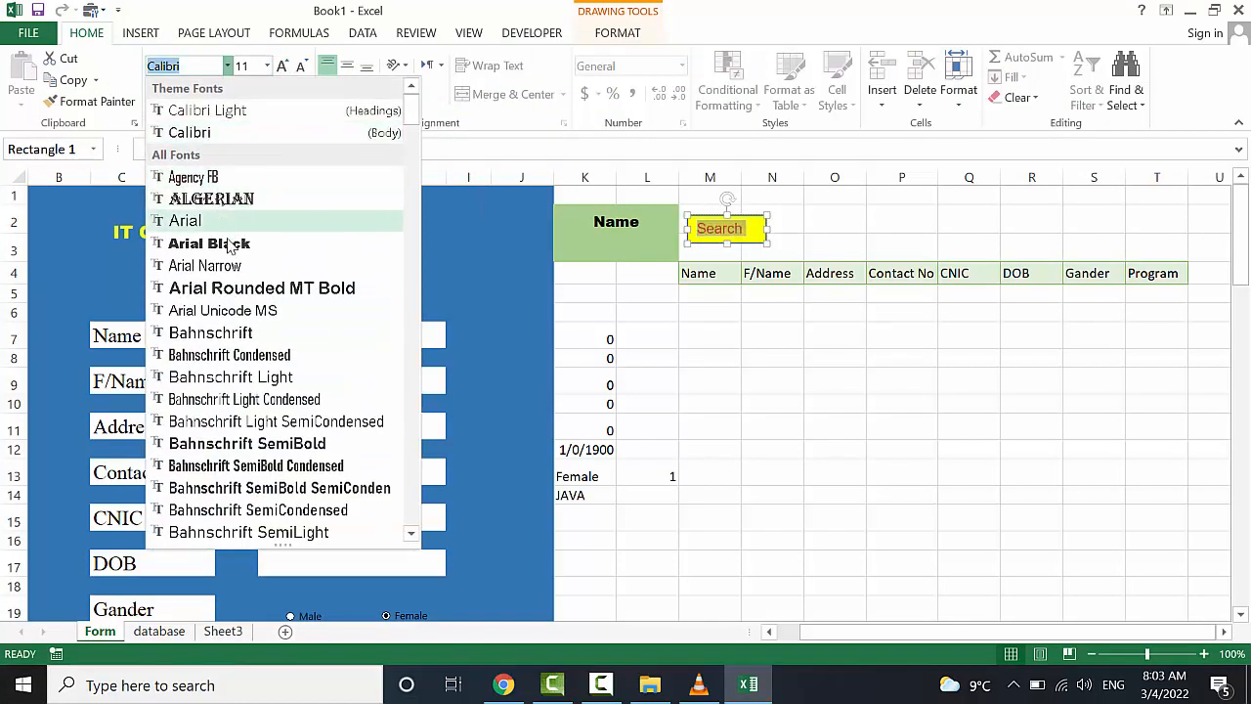
{"action": "left_click", "coordinate": [212, 243]}
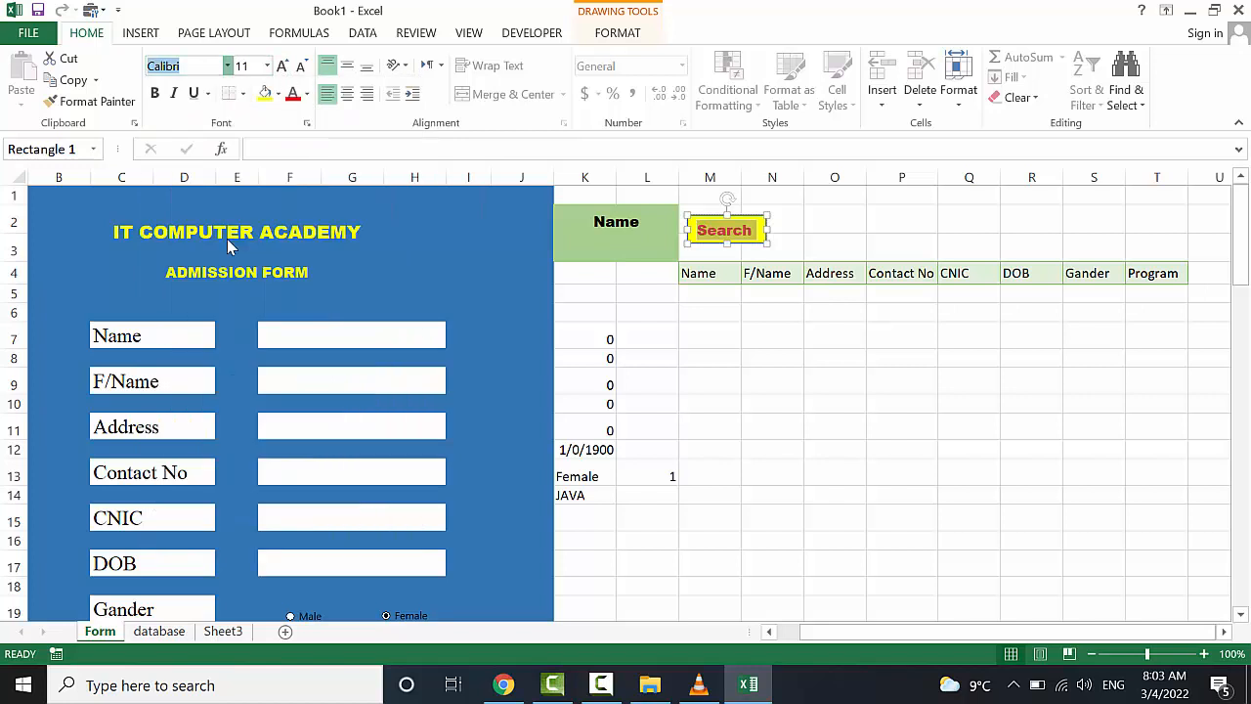
{"action": "left_click", "coordinate": [347, 65]}
{"action": "left_click", "coordinate": [348, 94]}
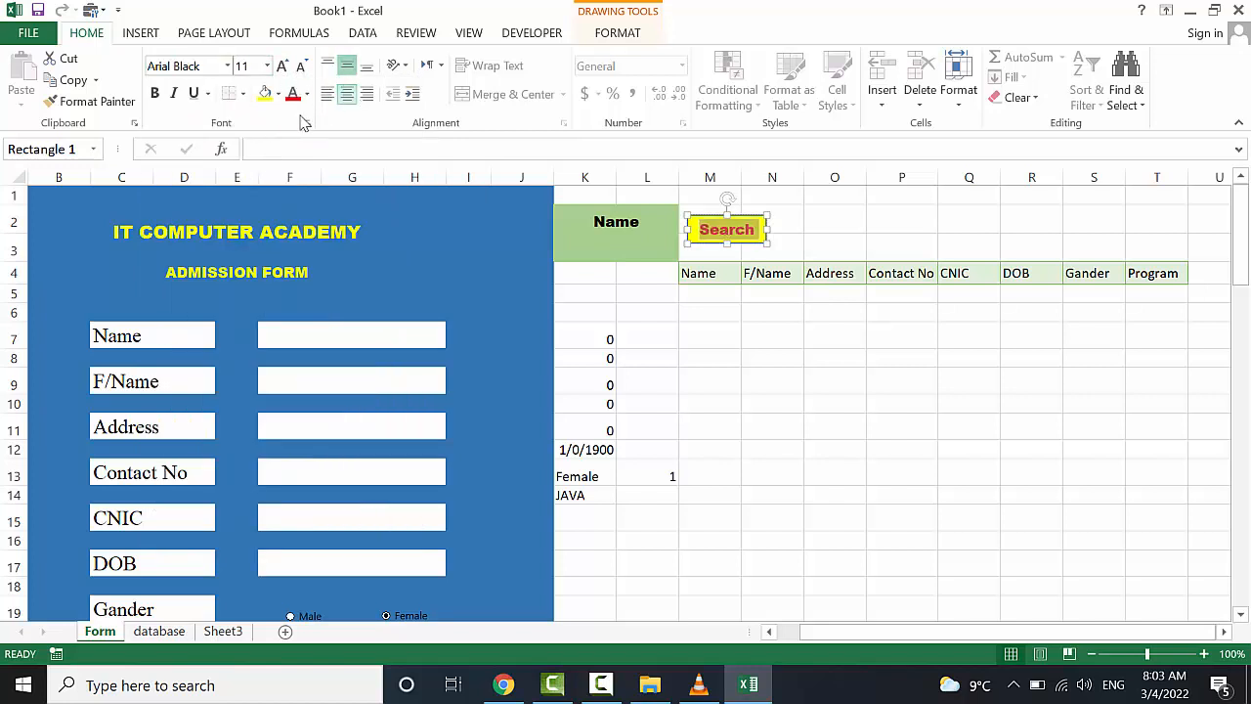
{"action": "left_click", "coordinate": [281, 67]}
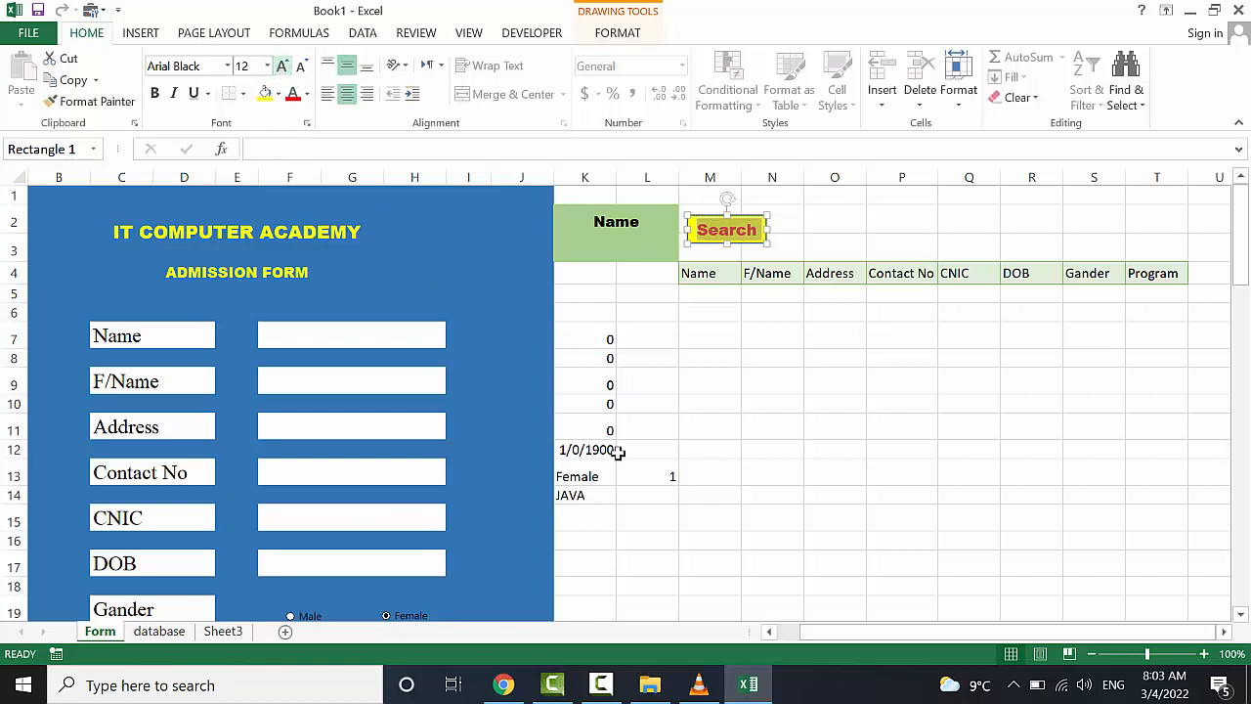
{"action": "left_click", "coordinate": [833, 496]}
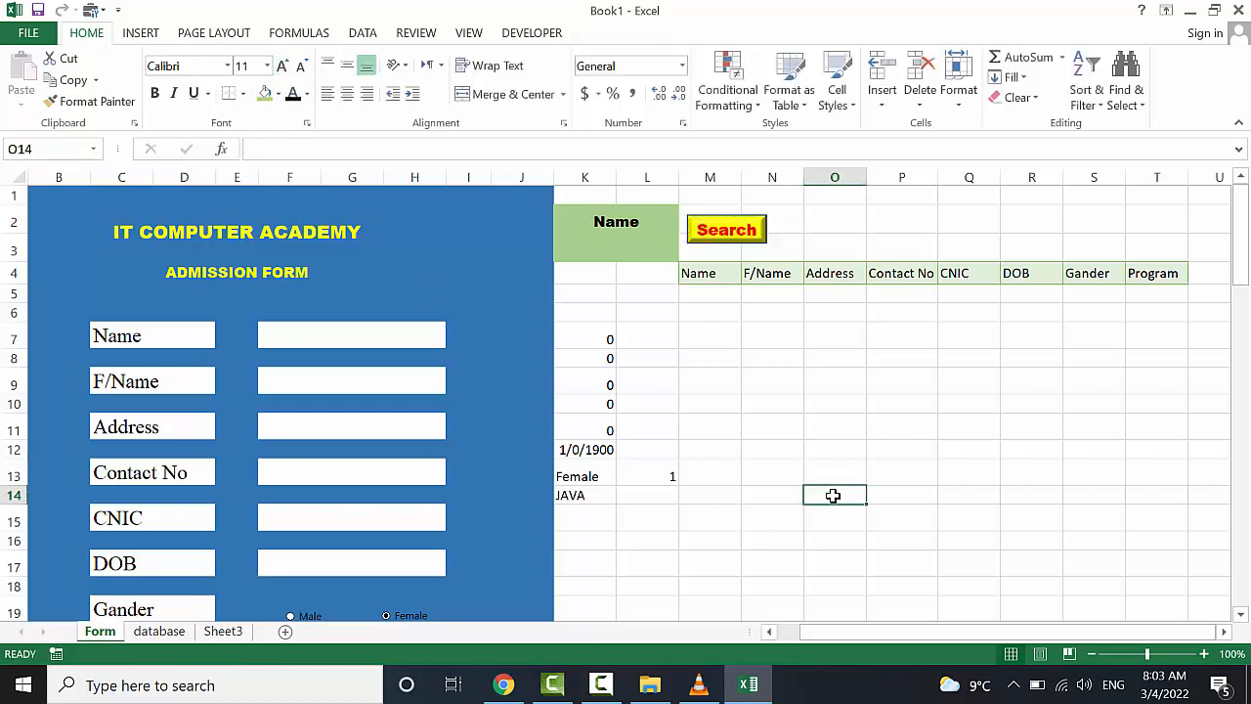
Change the Search shape's fill to blue and deselect it
{"action": "left_click", "coordinate": [733, 227]}
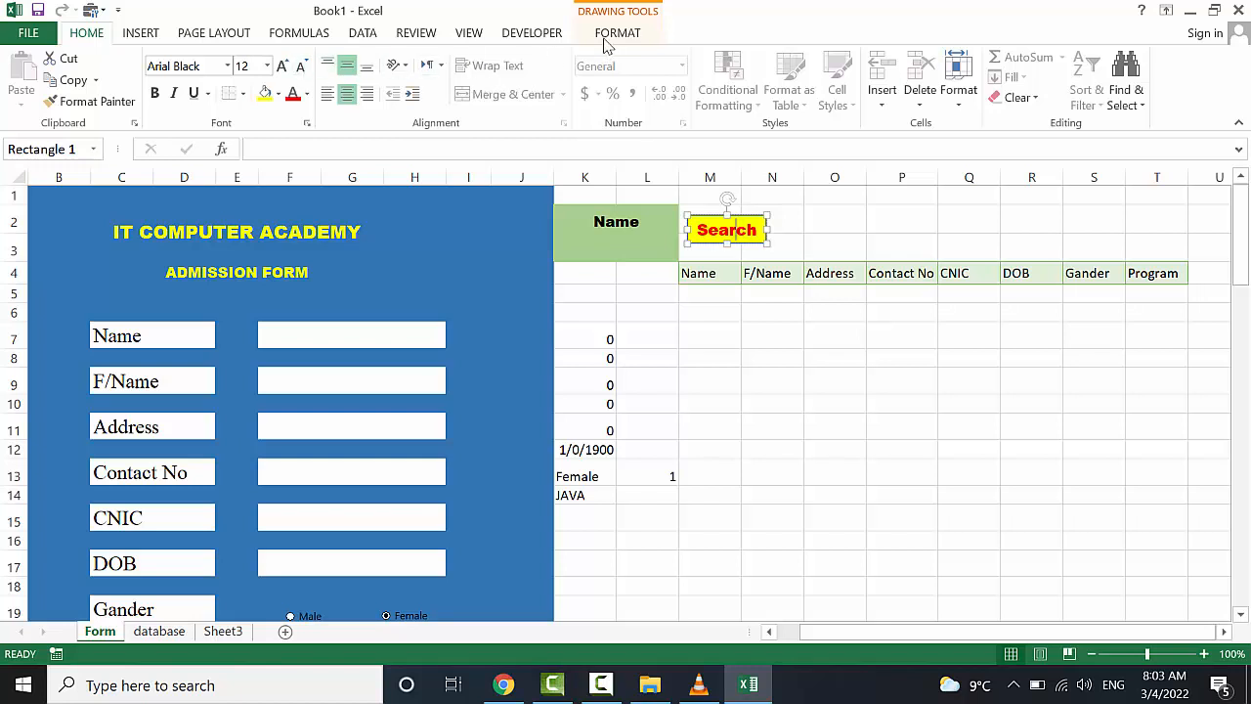
{"action": "left_click", "coordinate": [615, 43]}
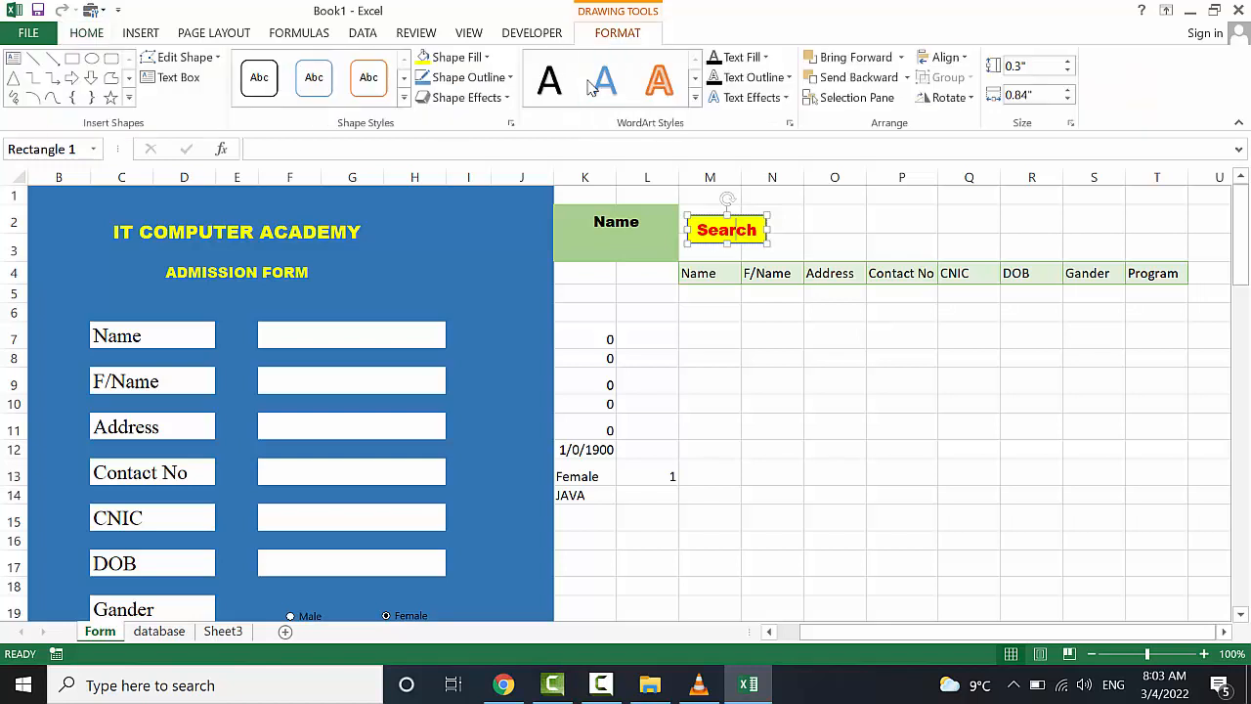
{"action": "left_click", "coordinate": [476, 59]}
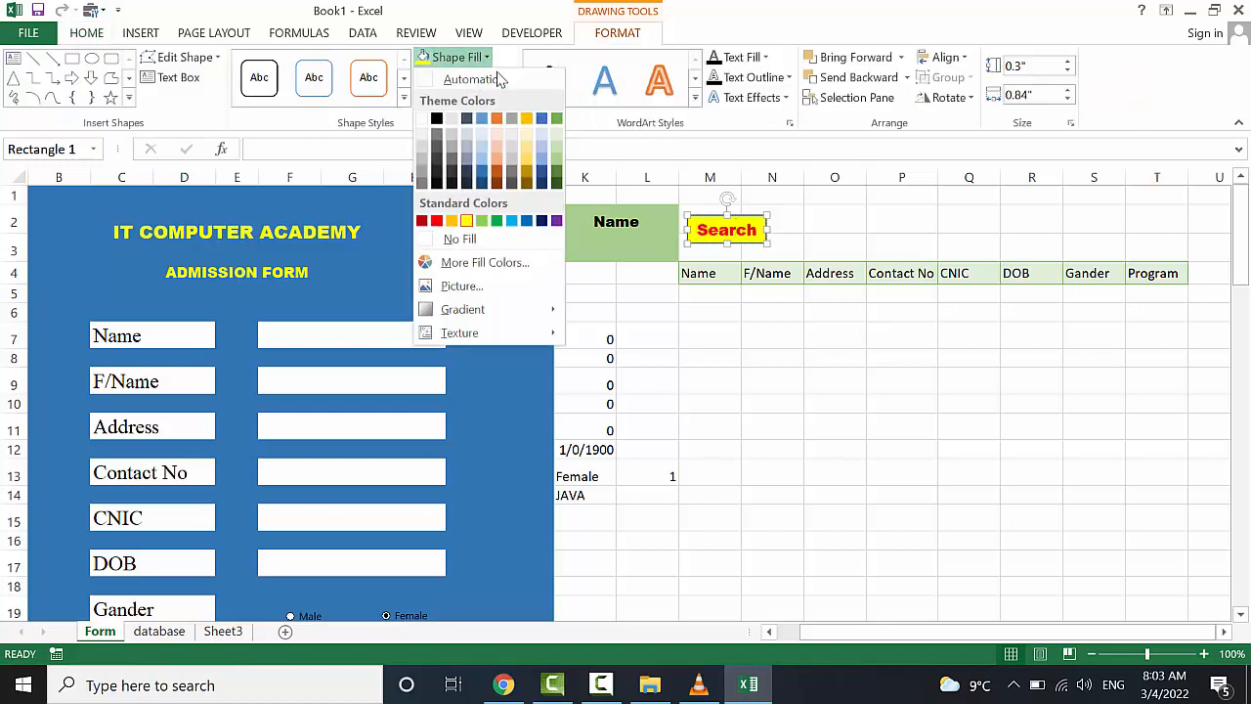
{"action": "left_click", "coordinate": [543, 120]}
{"action": "left_click", "coordinate": [721, 298]}
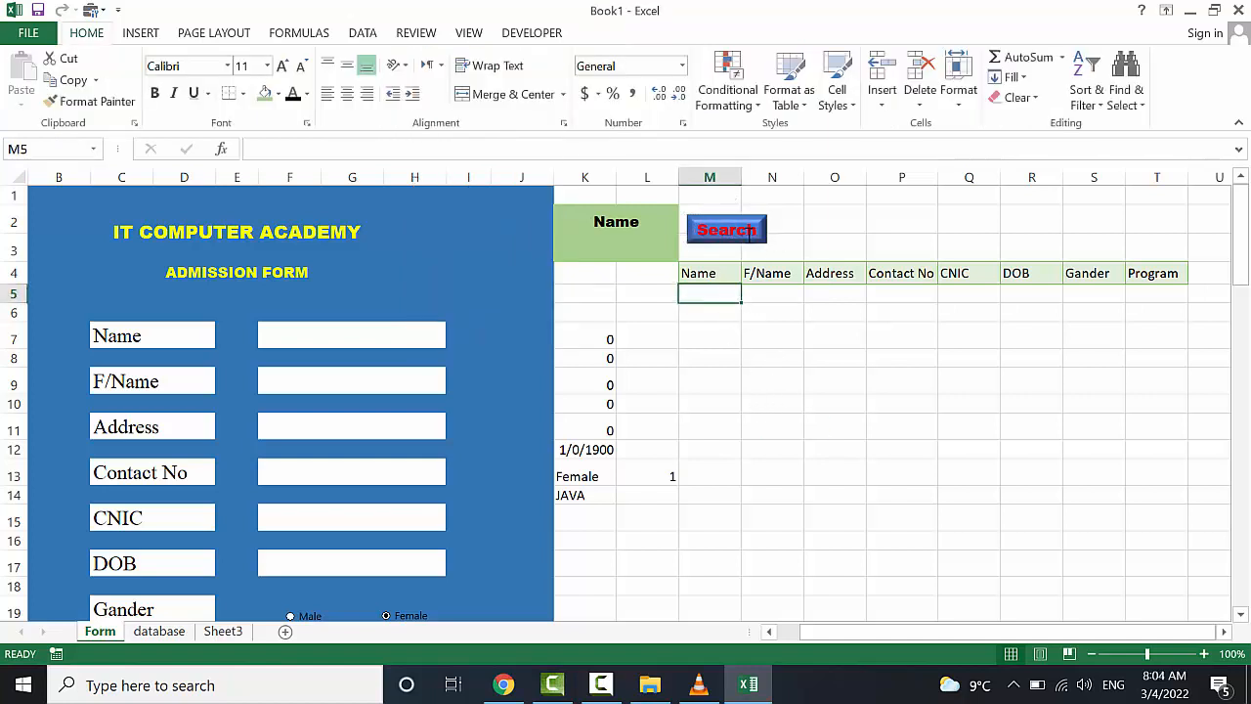
{"action": "left_click", "coordinate": [747, 232]}
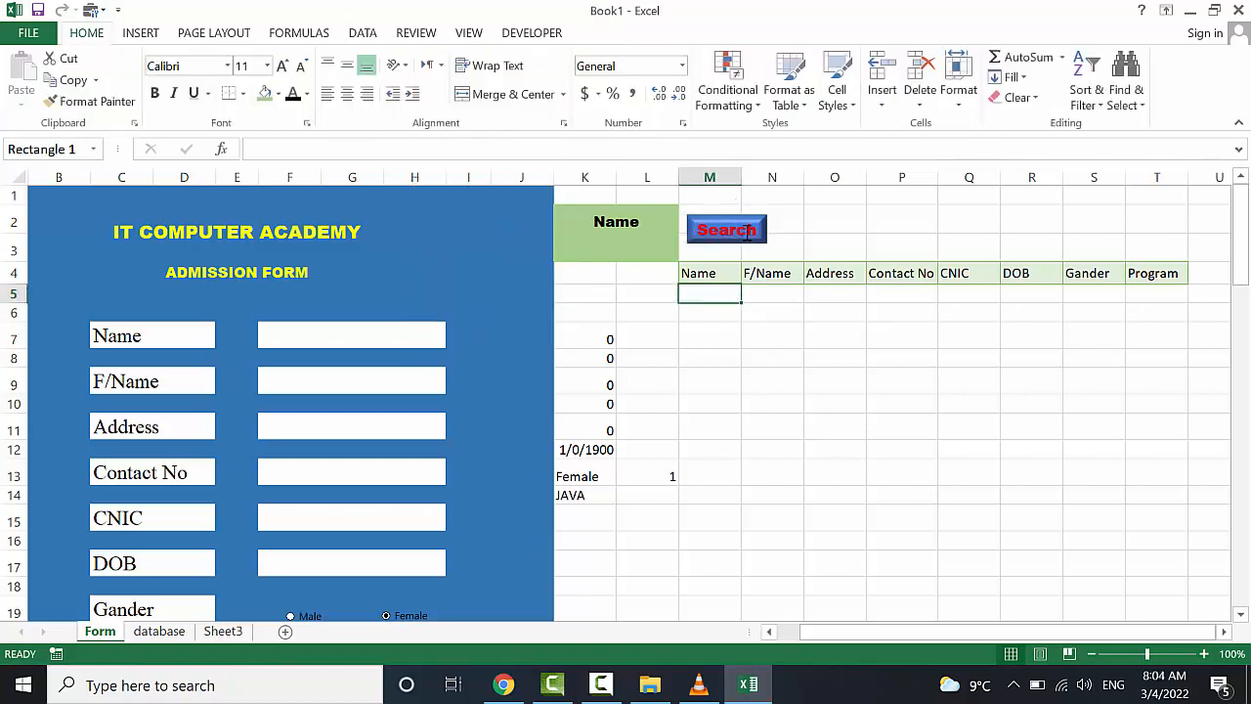
{"action": "left_click", "coordinate": [818, 244]}
{"action": "left_click", "coordinate": [728, 231]}
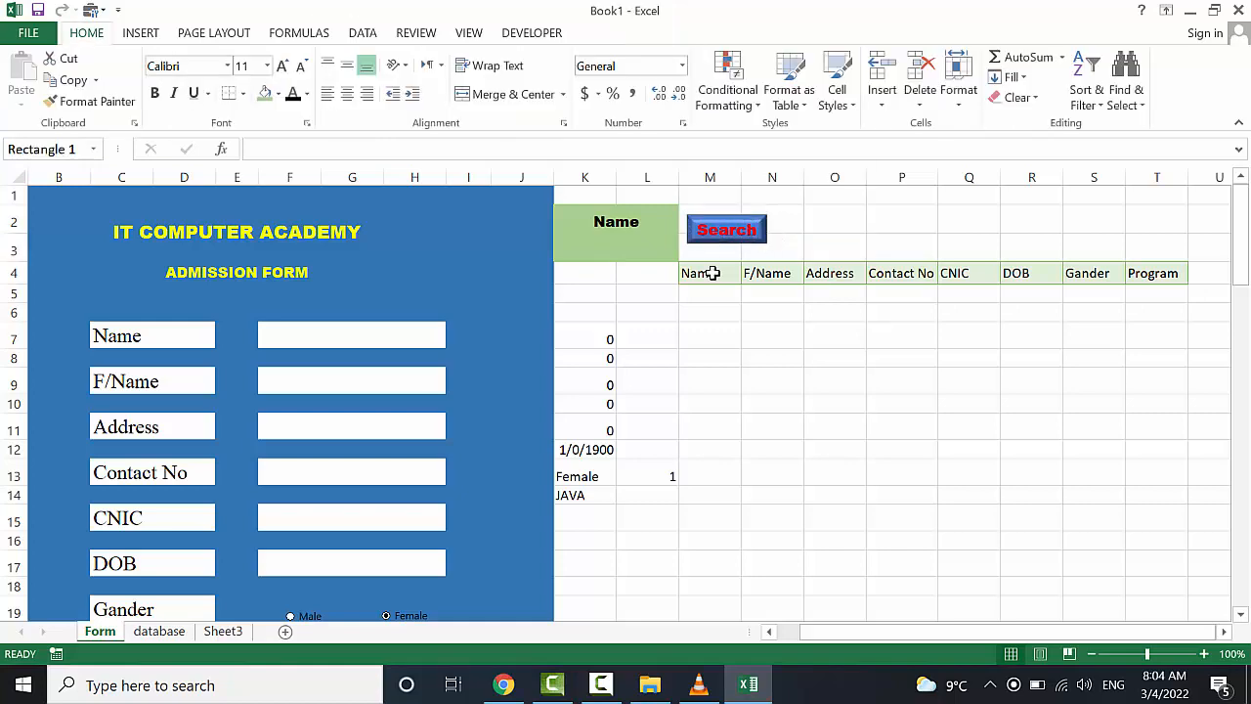
Deselect the shape and look through the list of existing macros
{"action": "left_click", "coordinate": [808, 244]}
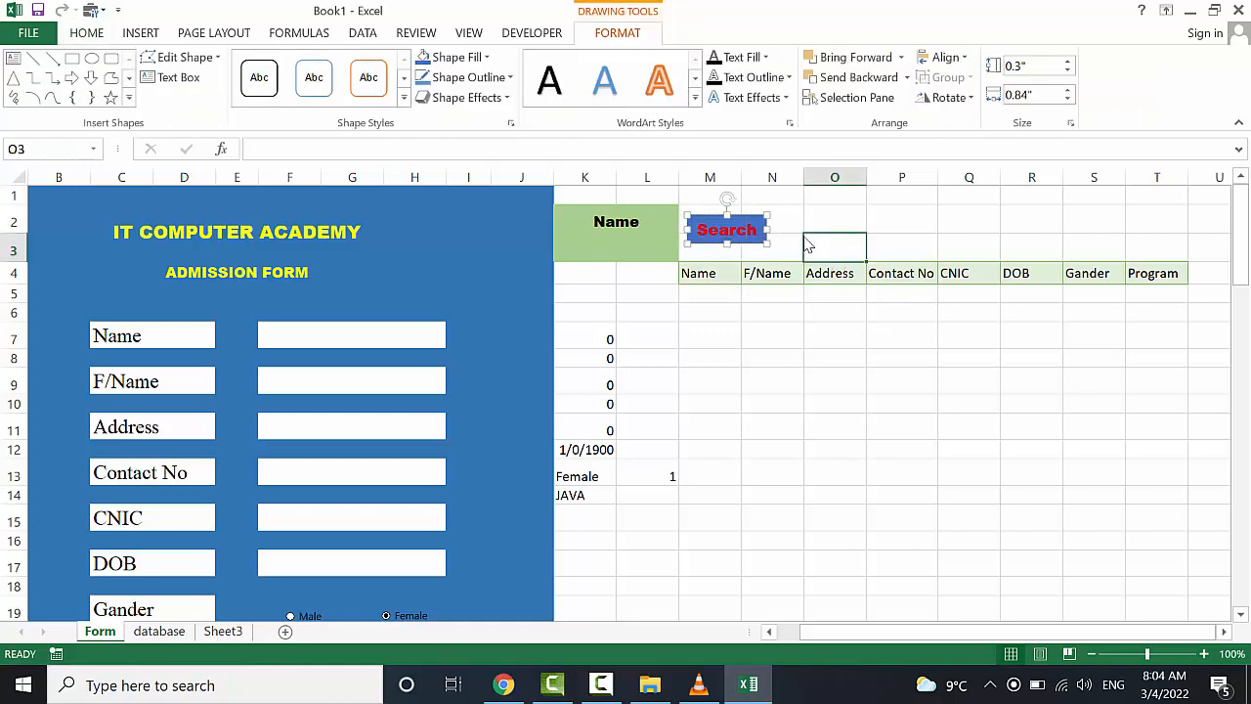
{"action": "left_click", "coordinate": [470, 33]}
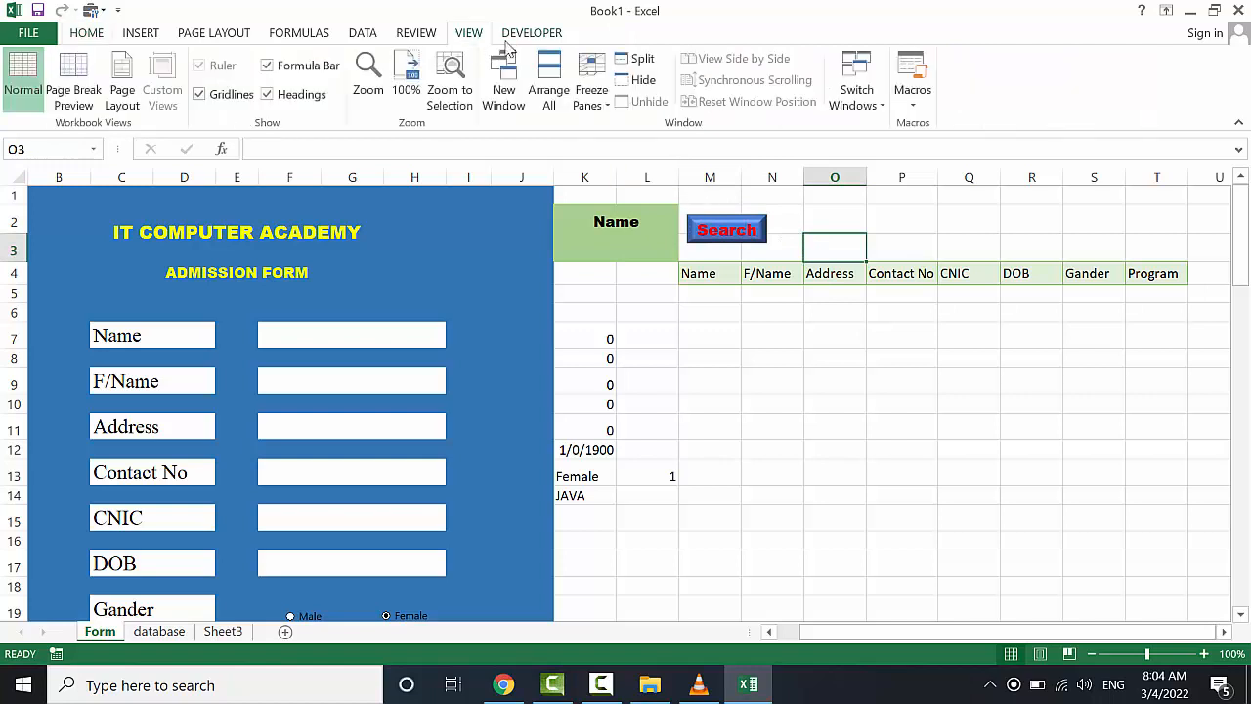
{"action": "left_click", "coordinate": [909, 97]}
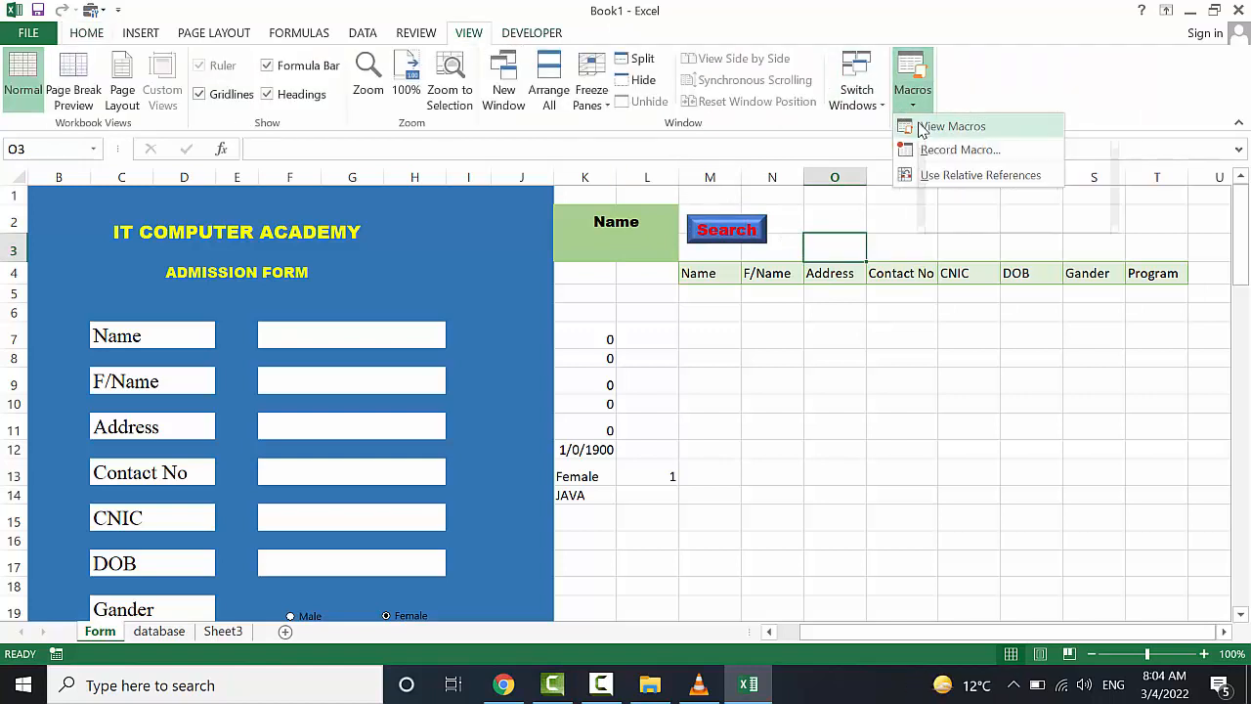
{"action": "left_click", "coordinate": [924, 128]}
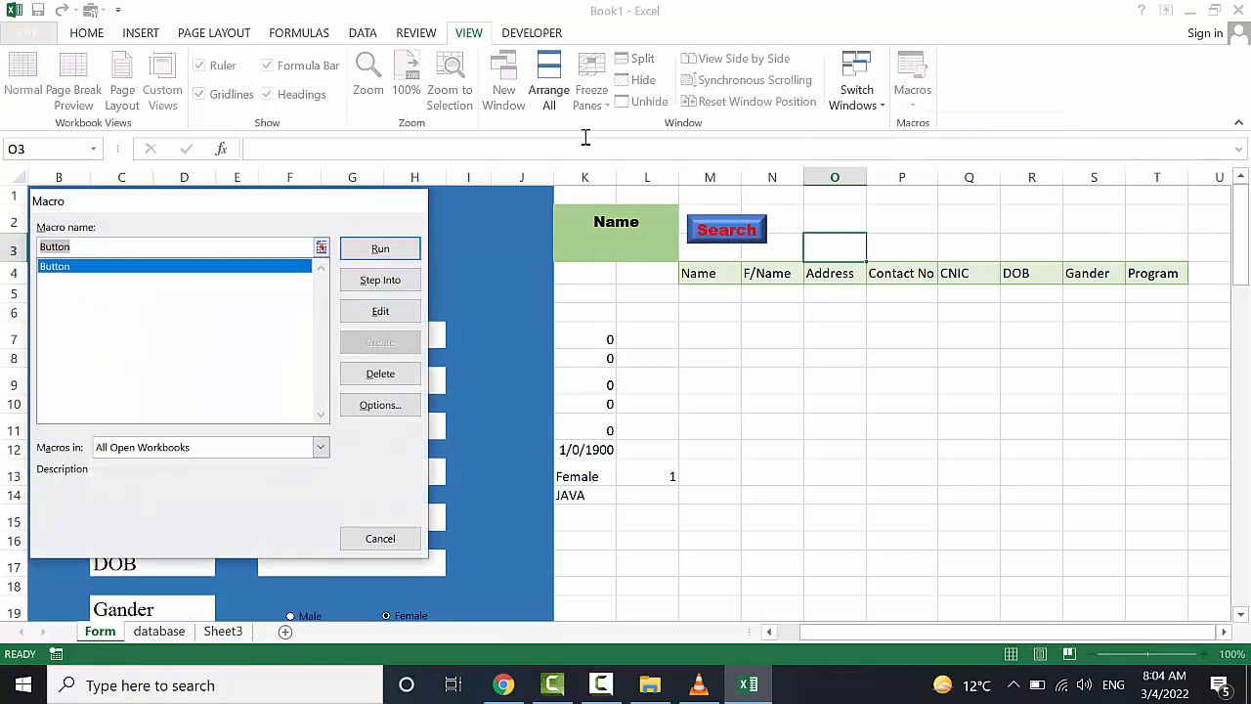
{"action": "key", "text": "Escape"}
{"action": "left_click", "coordinate": [907, 90]}
{"action": "left_click", "coordinate": [402, 203]}
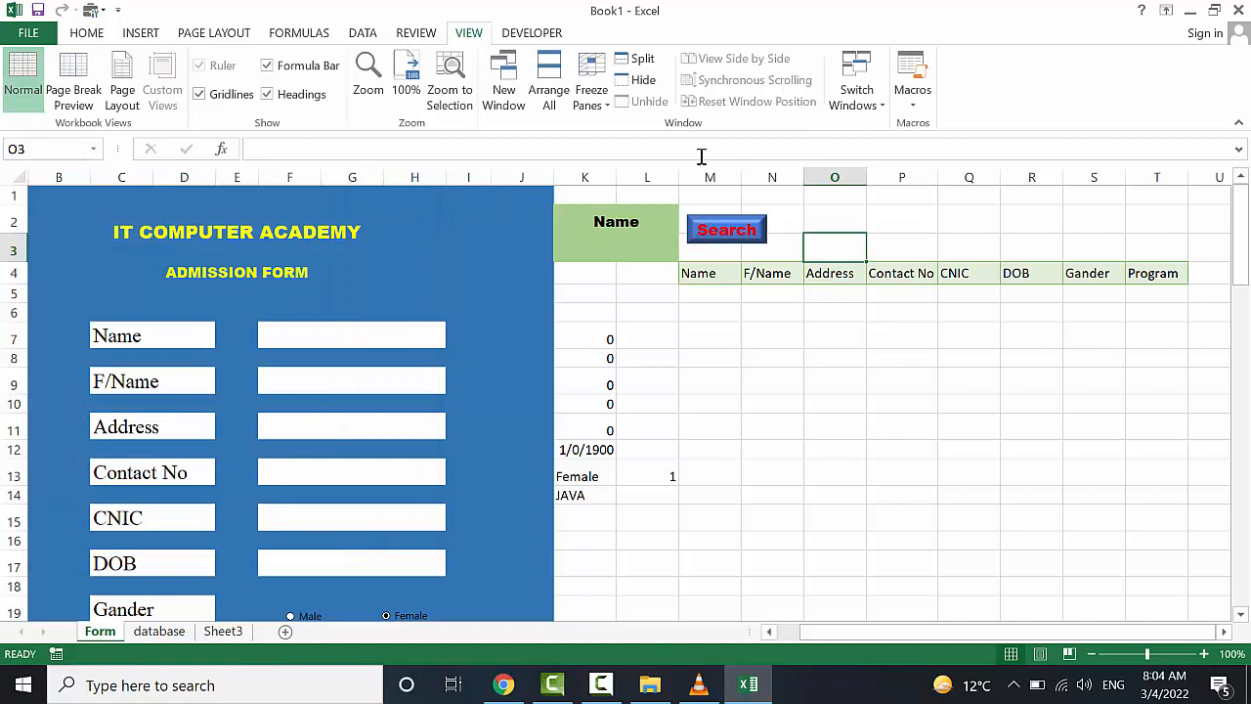
Start recording a macro named Search in this workbook, then select cell M9
{"action": "left_click", "coordinate": [906, 100]}
{"action": "left_click", "coordinate": [941, 148]}
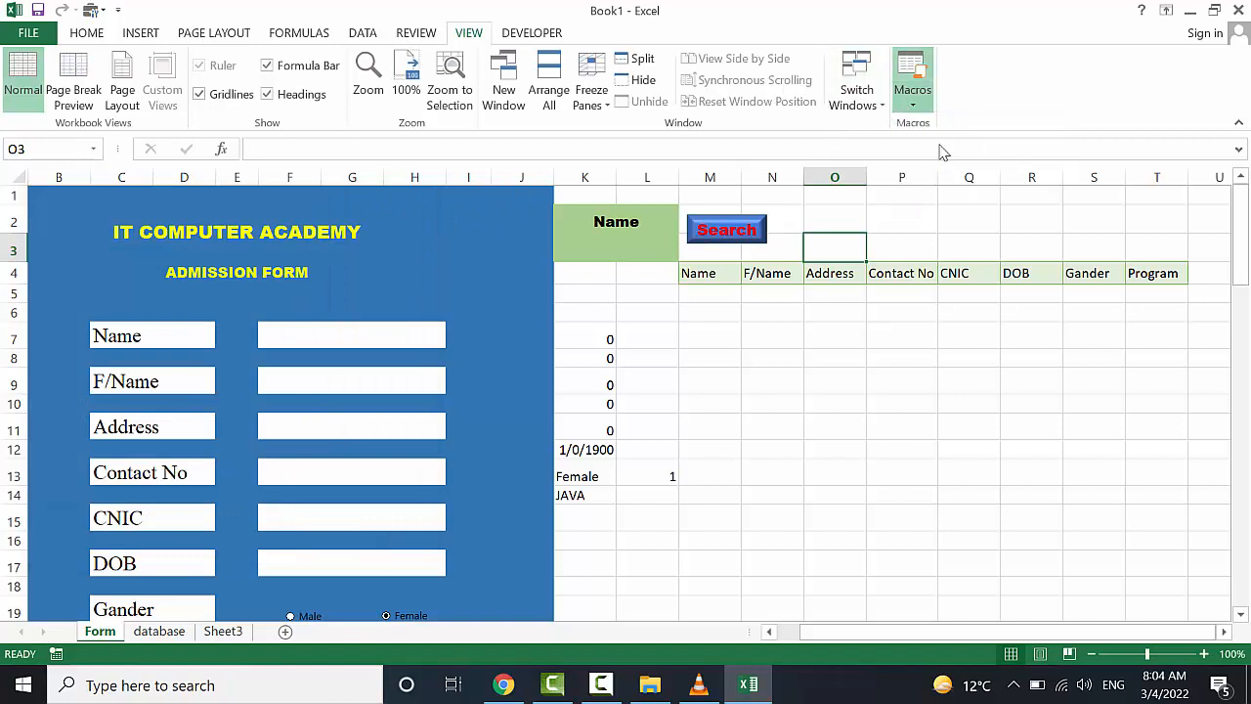
{"action": "left_click_drag", "start_coordinate": [190, 248], "coordinate": [307, 247]}
{"action": "type", "text": "Search"}
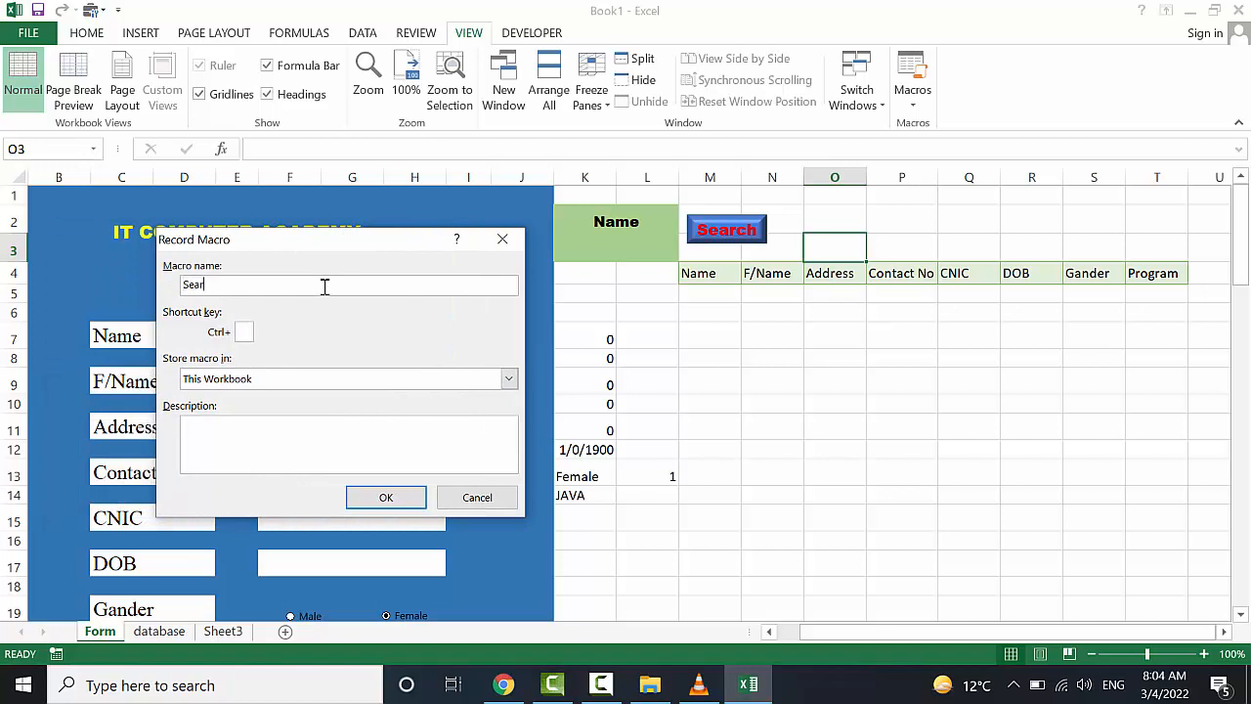
{"action": "left_click", "coordinate": [416, 494]}
{"action": "left_click", "coordinate": [713, 374]}
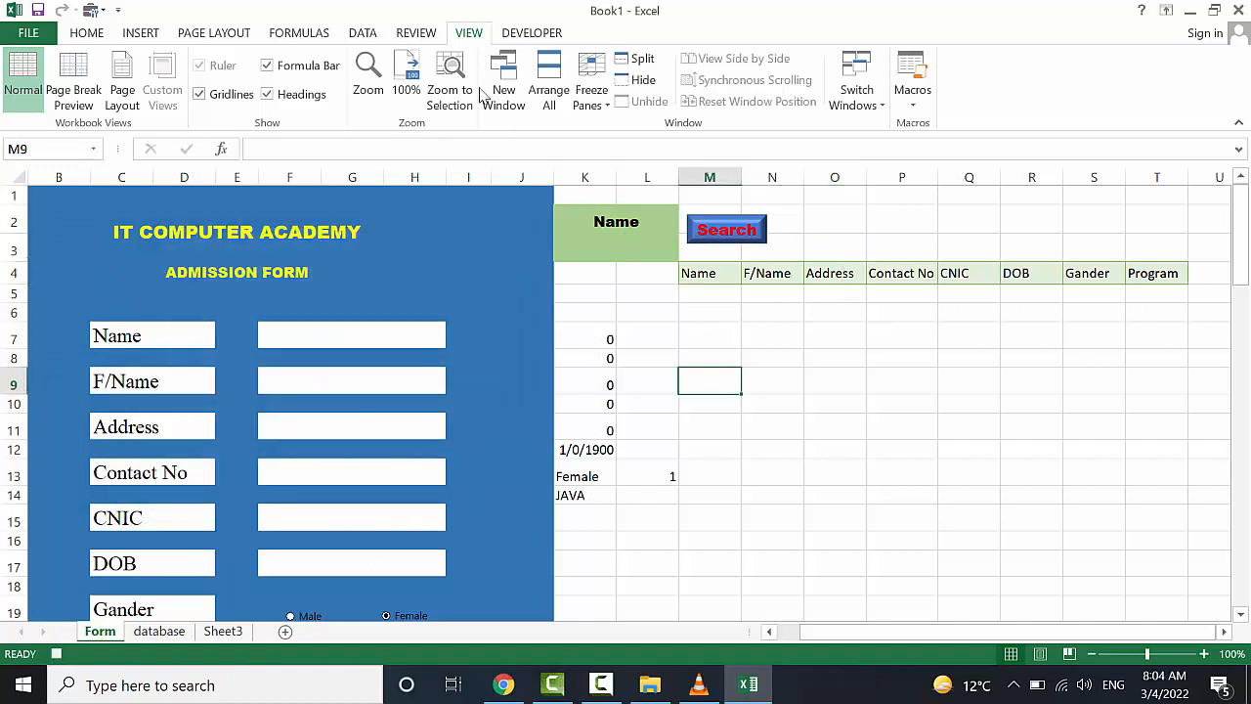
Set up an Advanced Filter copying to another location, with database!A2:H21 as list range
{"action": "left_click", "coordinate": [379, 33]}
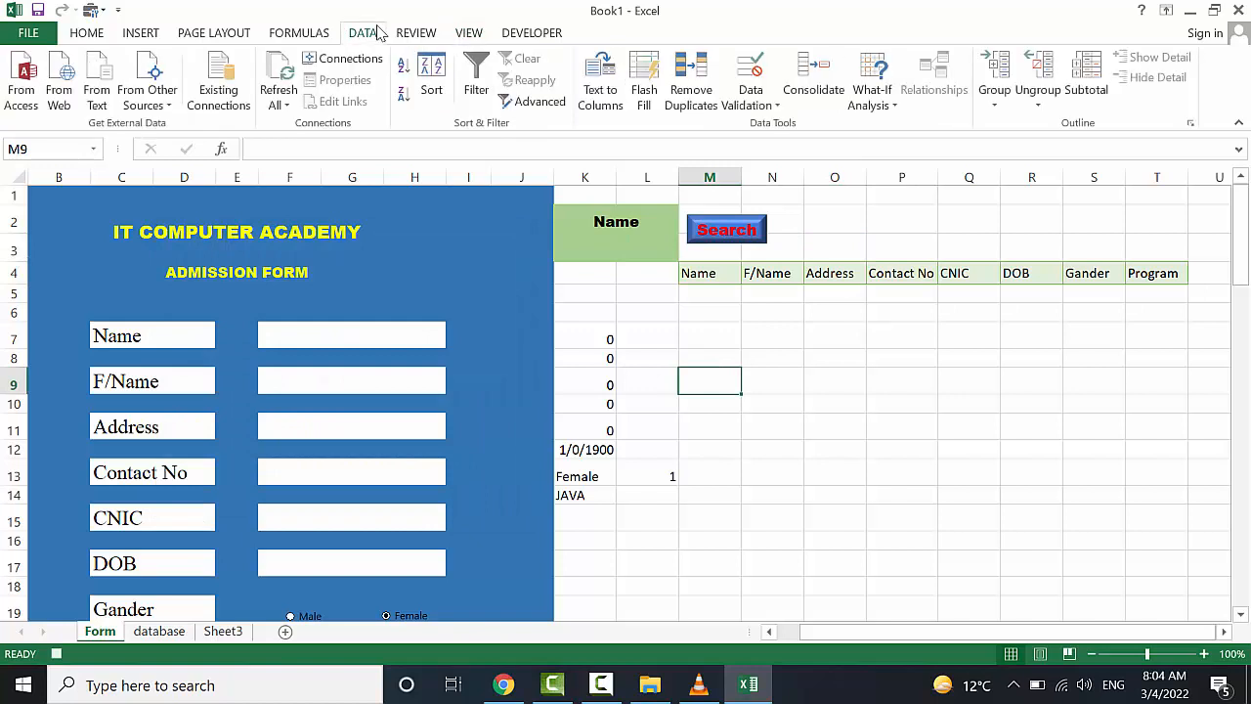
{"action": "left_click", "coordinate": [534, 102]}
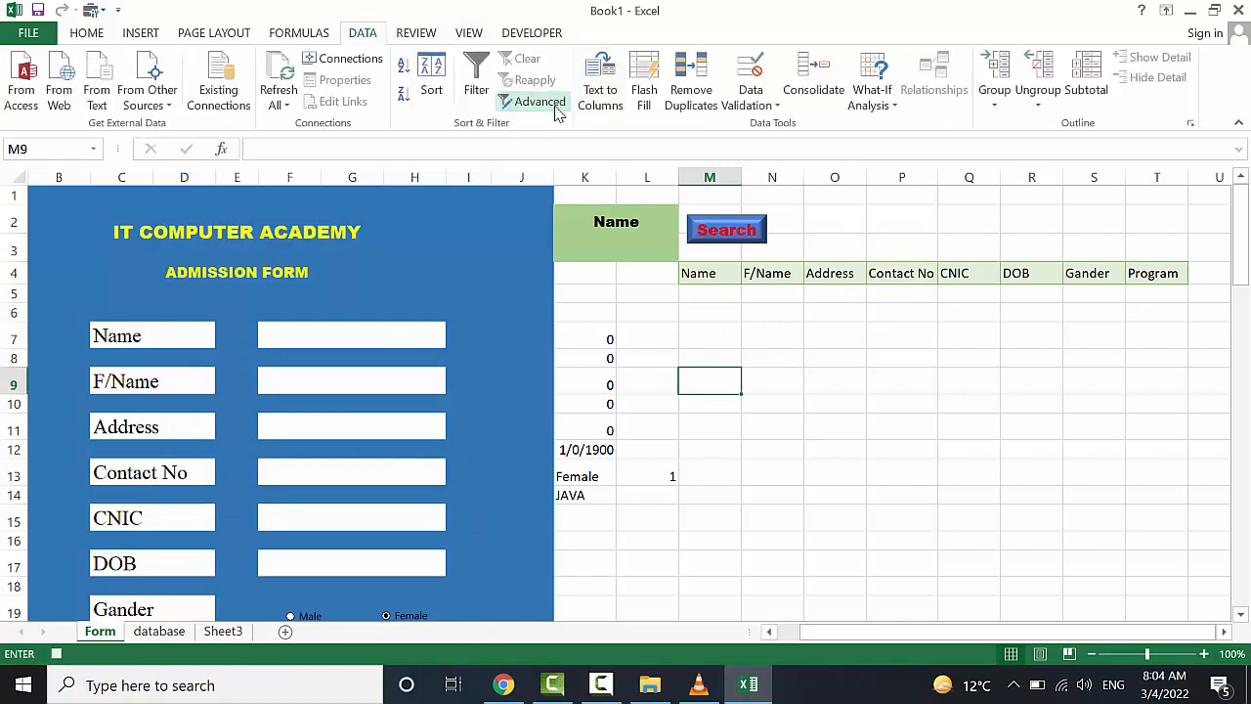
{"action": "left_click_drag", "start_coordinate": [348, 268], "coordinate": [398, 186]}
{"action": "left_click", "coordinate": [326, 249]}
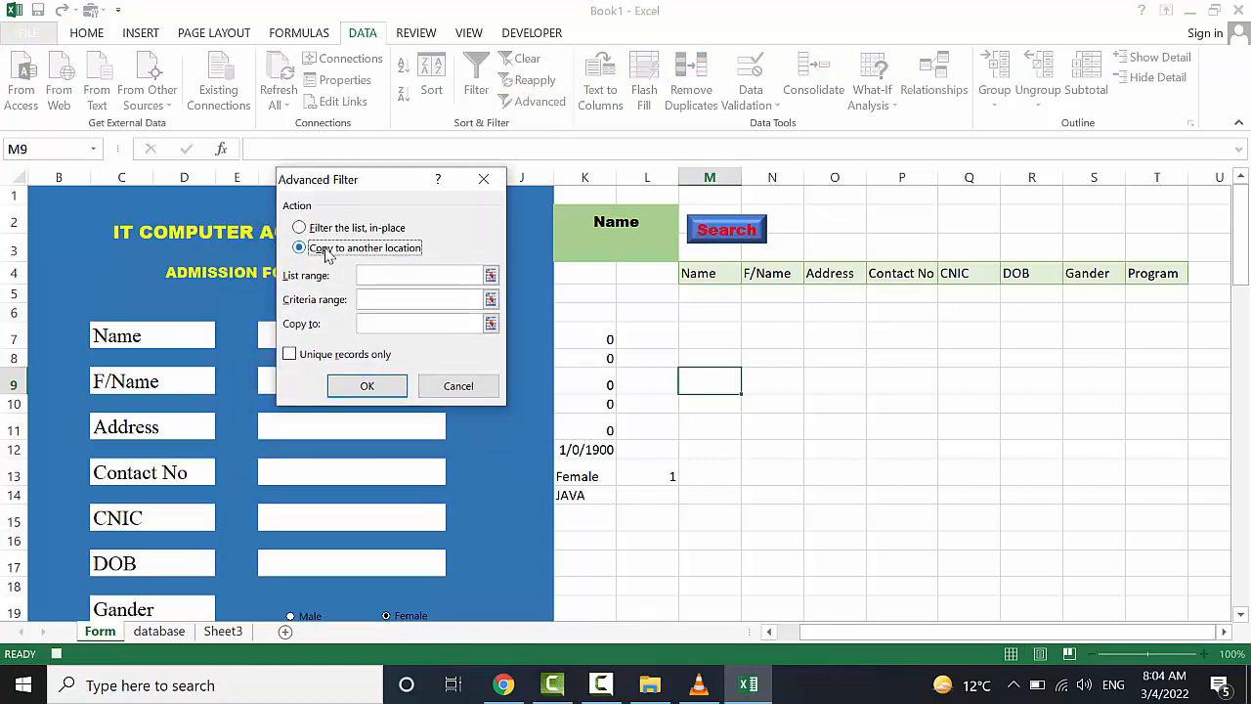
{"action": "left_click", "coordinate": [378, 274]}
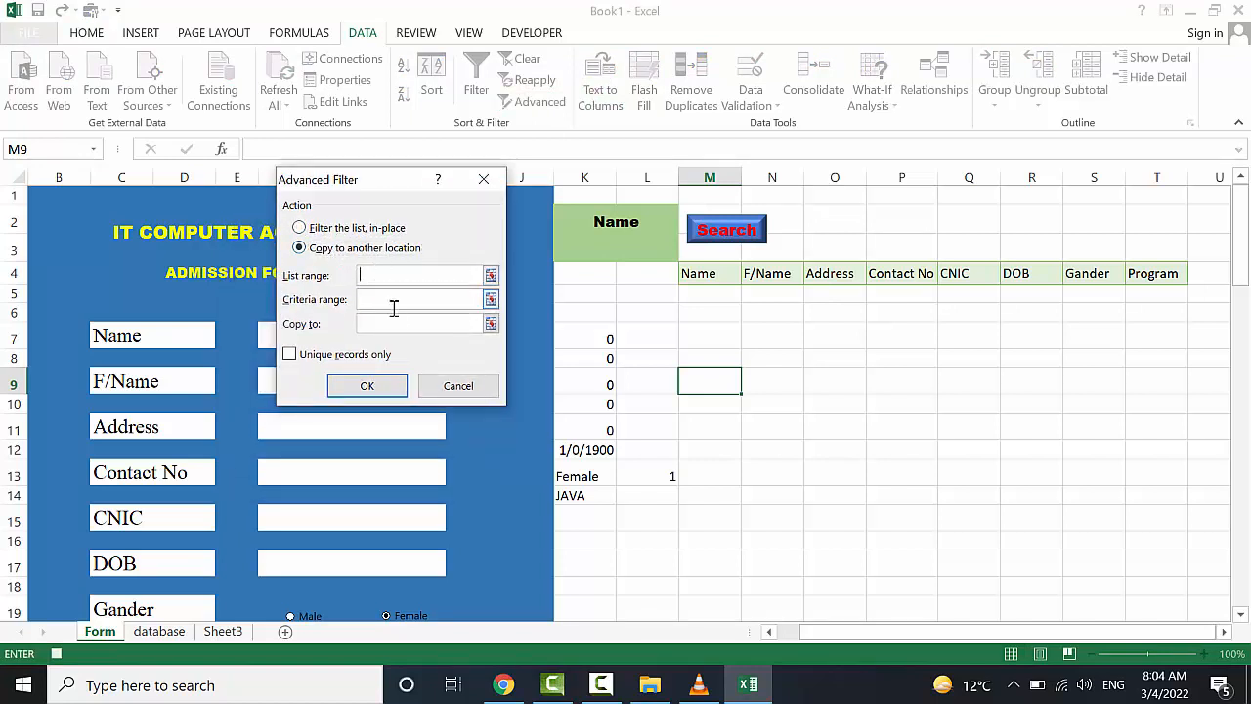
{"action": "left_click", "coordinate": [395, 324]}
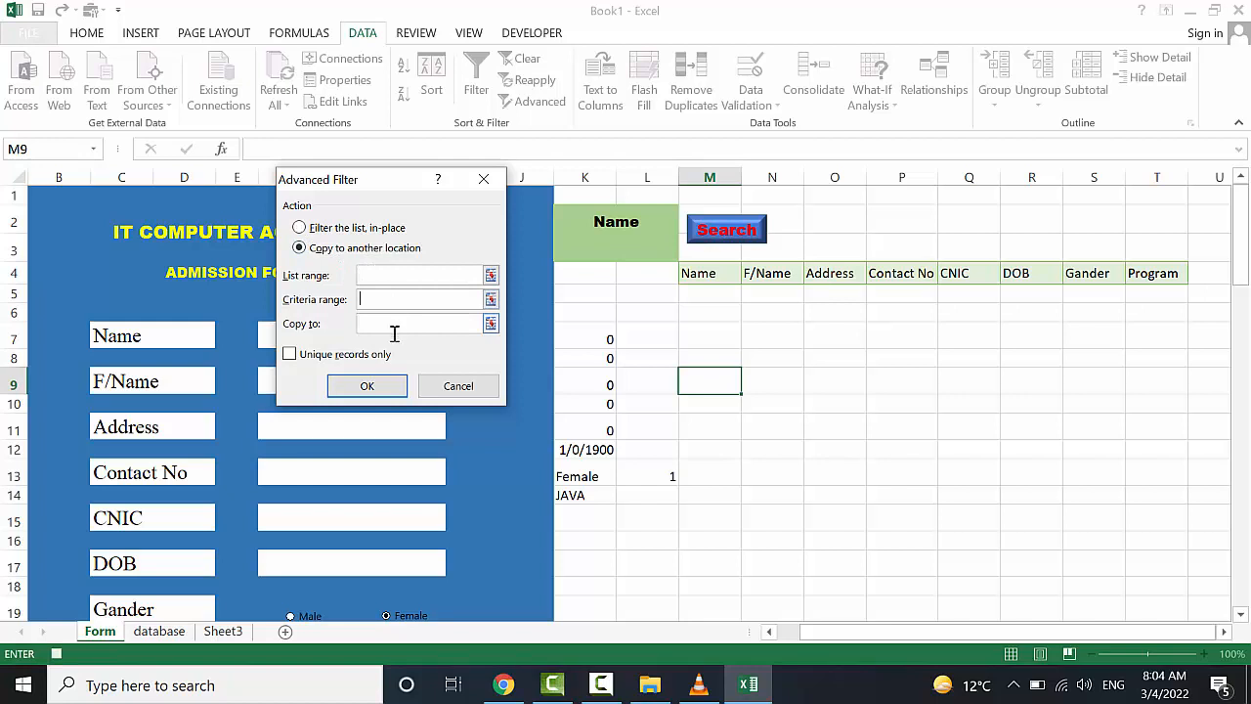
{"action": "left_click", "coordinate": [396, 281]}
{"action": "left_click_drag", "start_coordinate": [392, 176], "coordinate": [345, 158]}
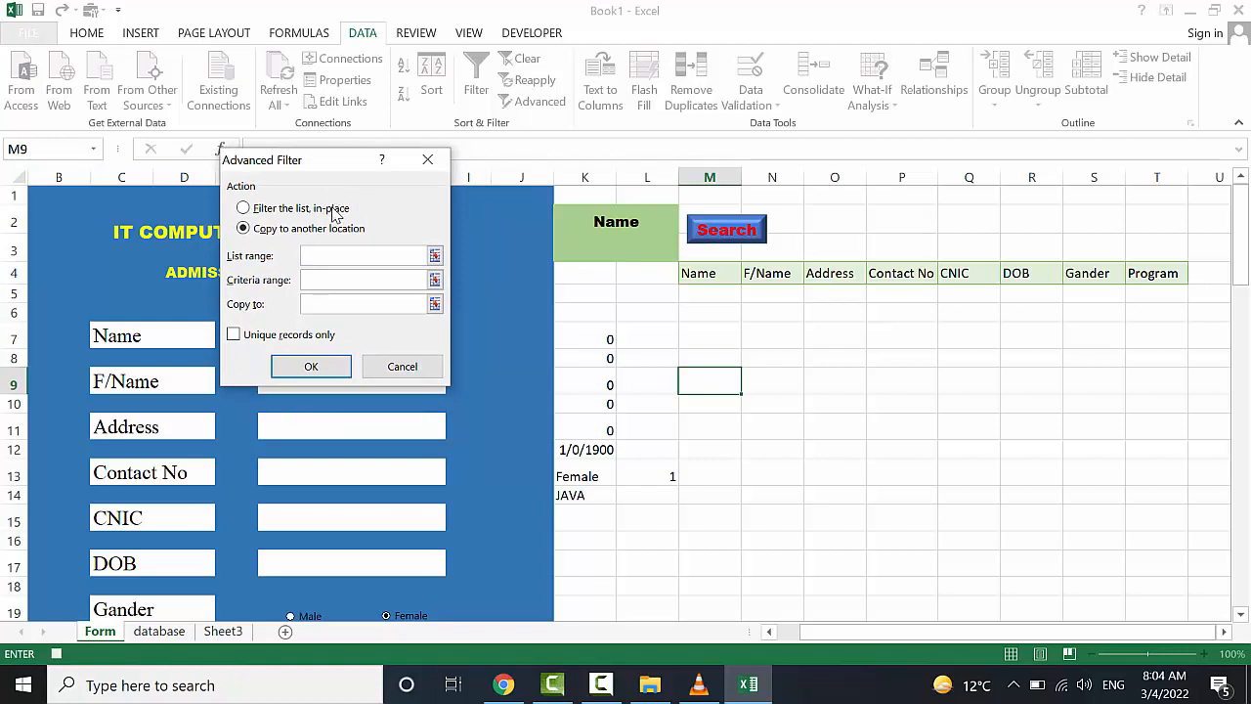
{"action": "left_click", "coordinate": [162, 632]}
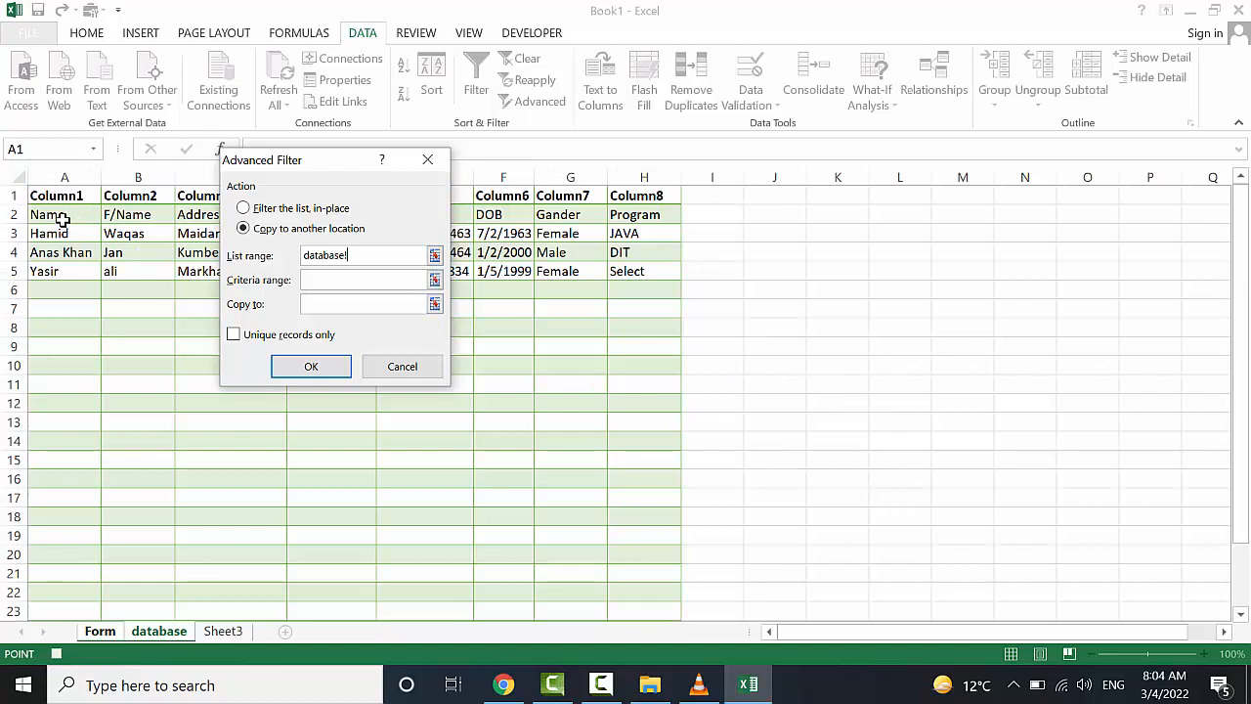
{"action": "left_click_drag", "start_coordinate": [61, 215], "coordinate": [649, 572]}
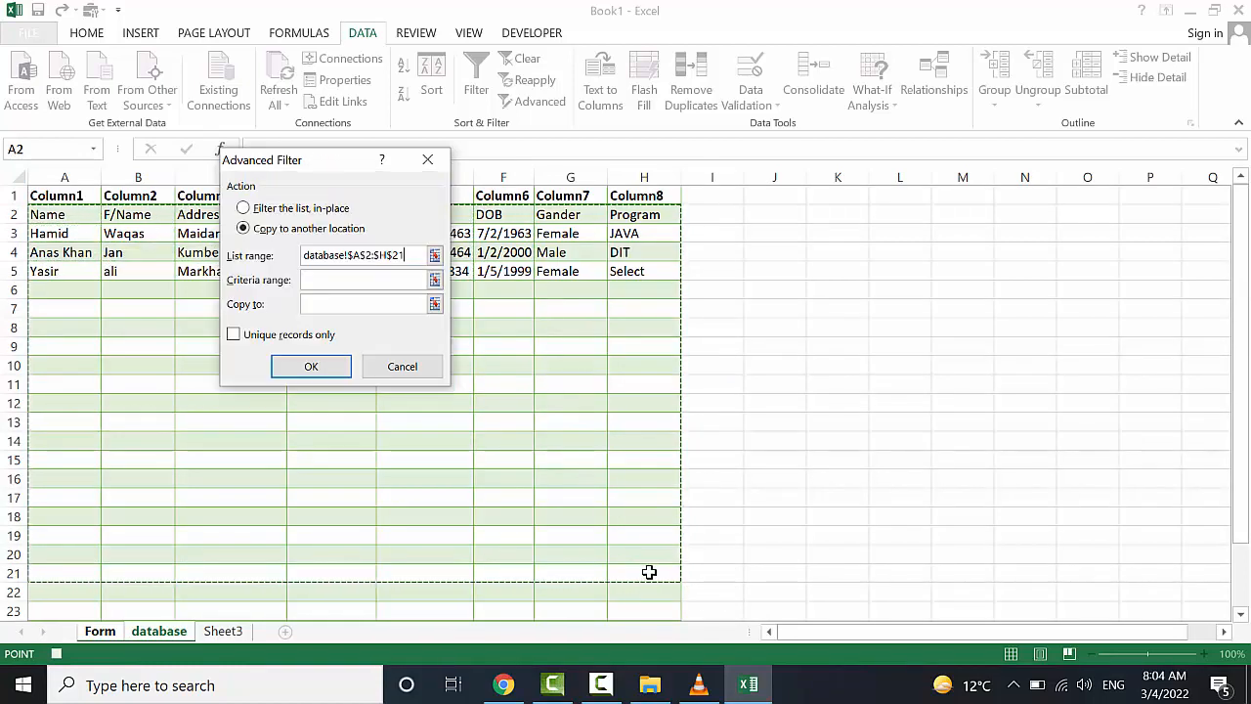
Use Form!K2:L3 as criteria and M4:T4 as destination, then run the filter
{"action": "left_click", "coordinate": [372, 283]}
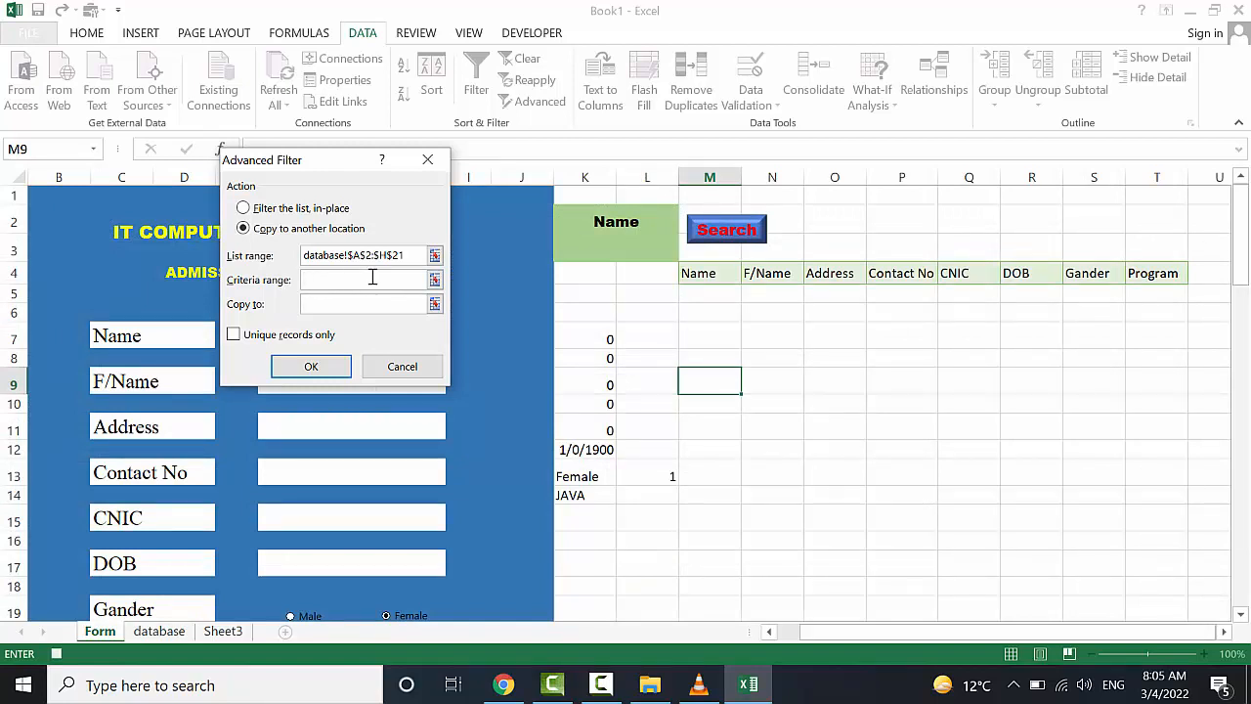
{"action": "left_click_drag", "start_coordinate": [606, 220], "coordinate": [606, 238]}
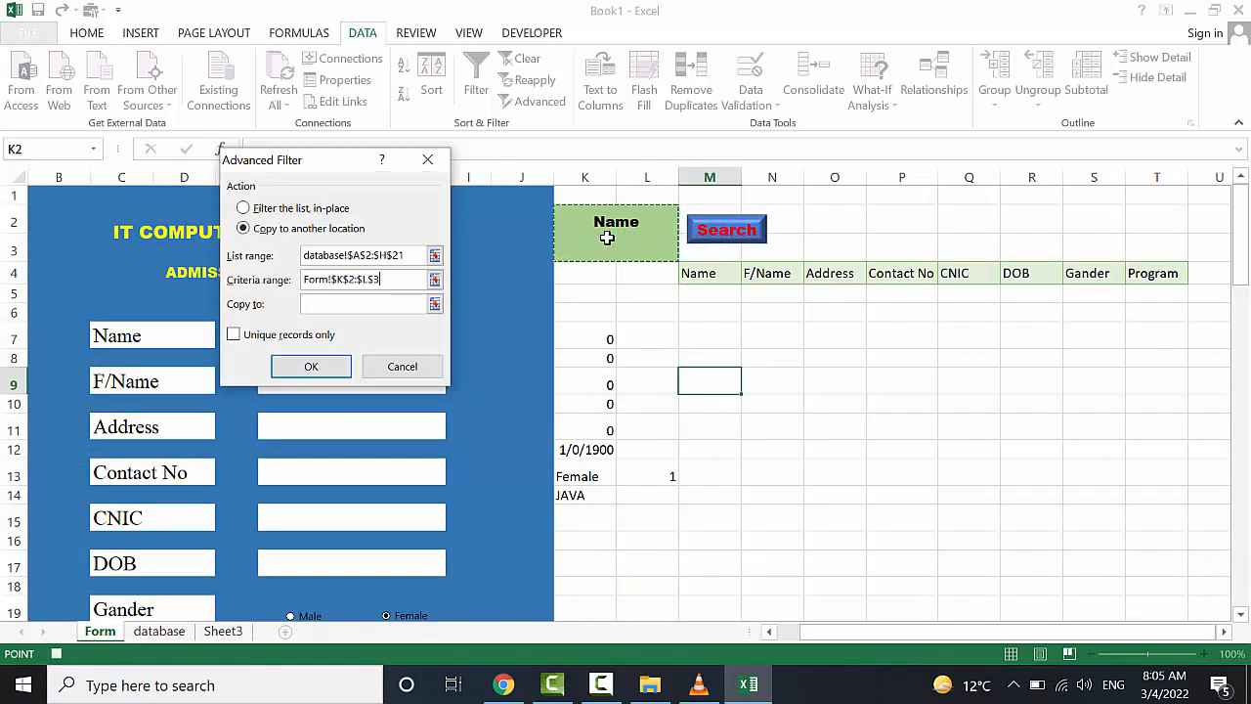
{"action": "left_click", "coordinate": [384, 307]}
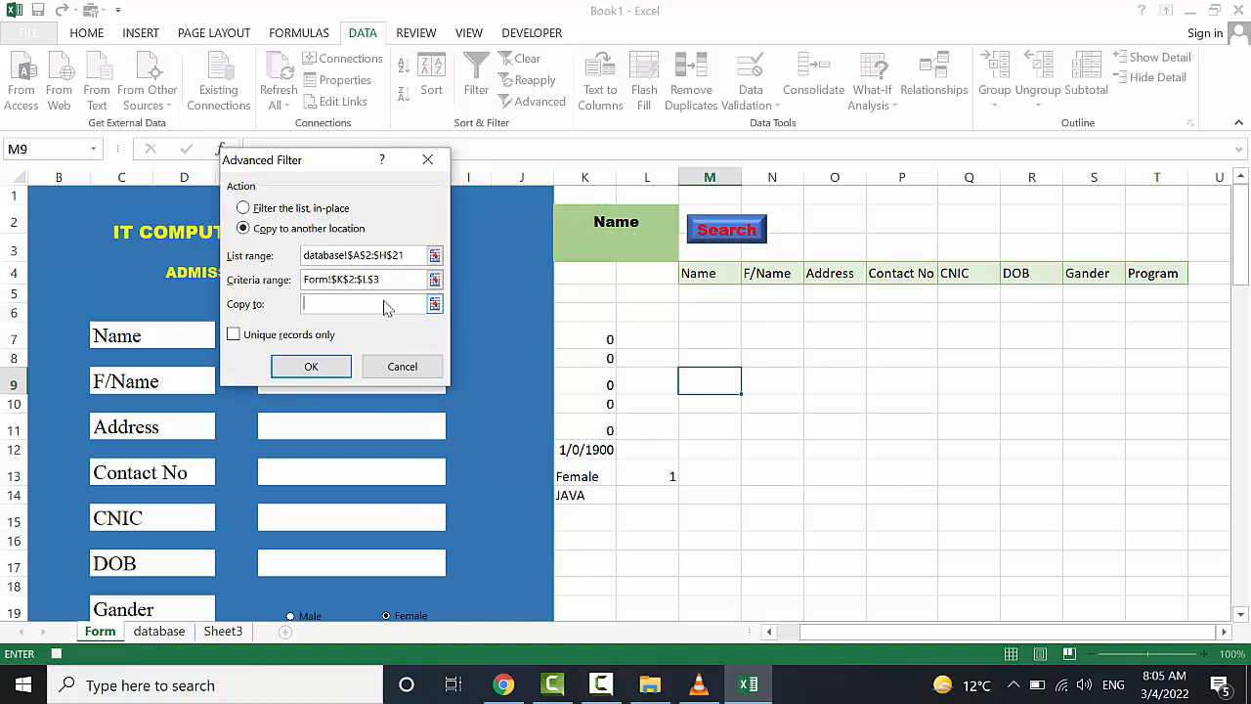
{"action": "left_click_drag", "start_coordinate": [687, 274], "coordinate": [1133, 273]}
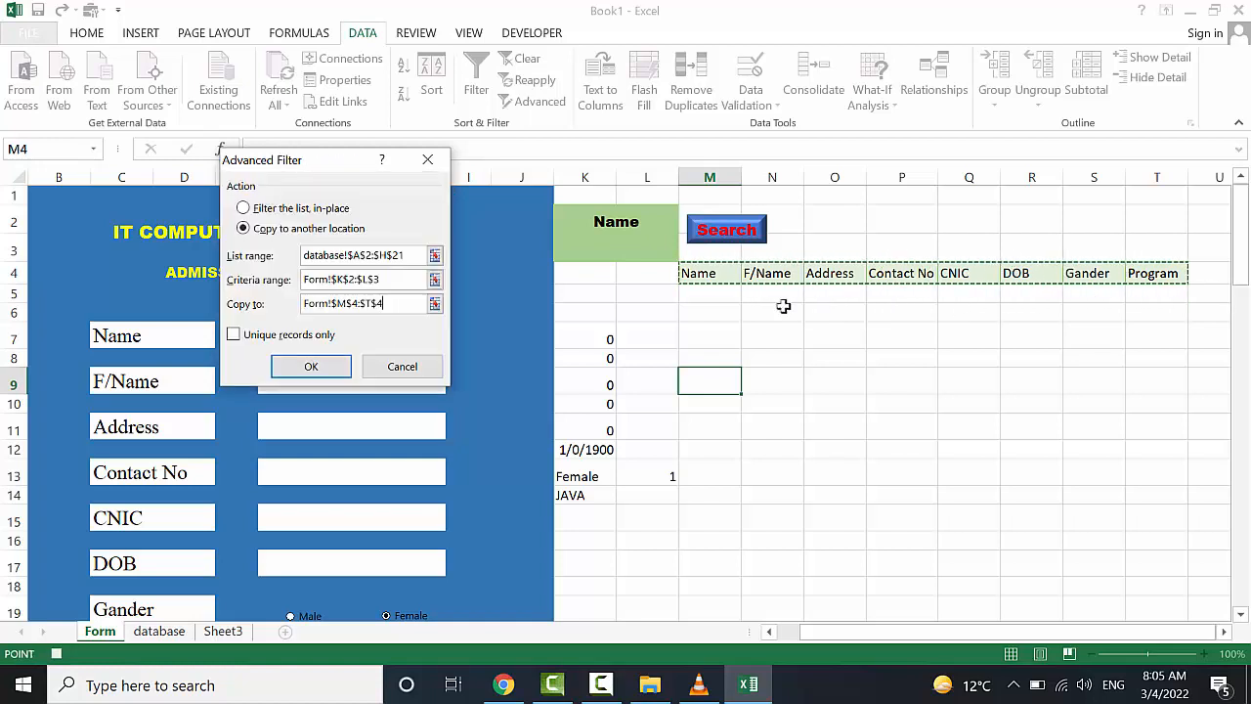
{"action": "left_click", "coordinate": [311, 368]}
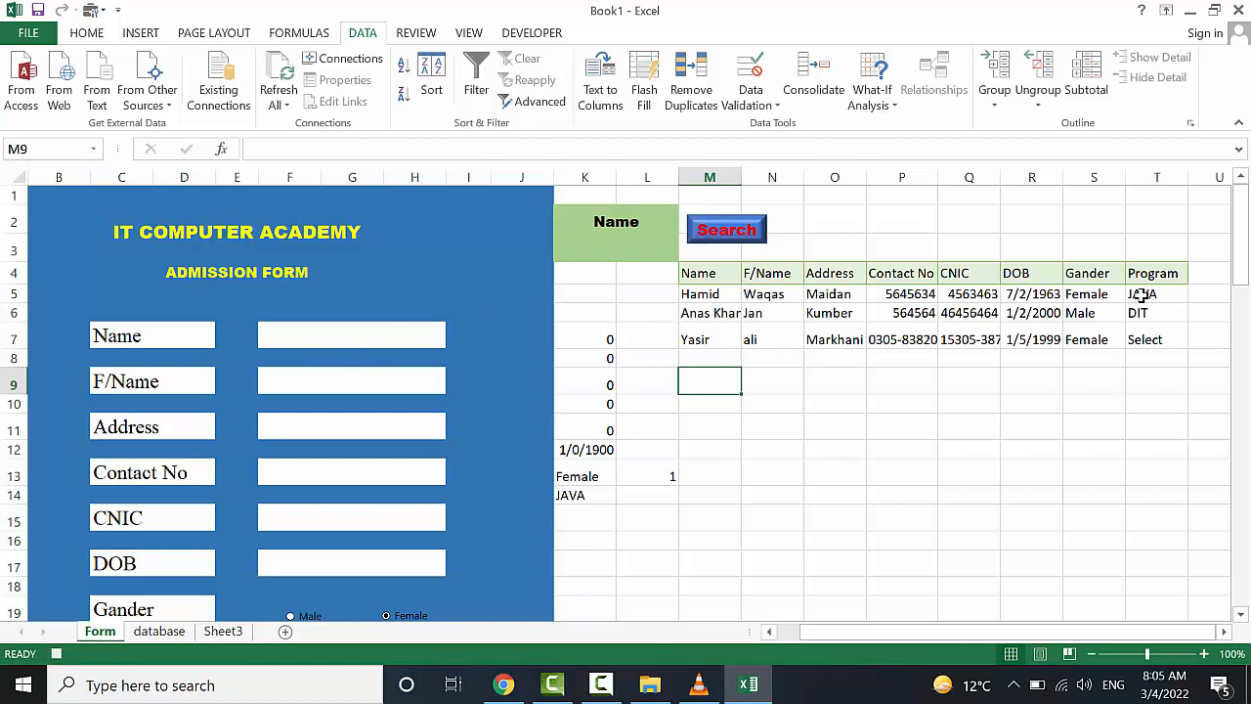
{"action": "left_click", "coordinate": [812, 431]}
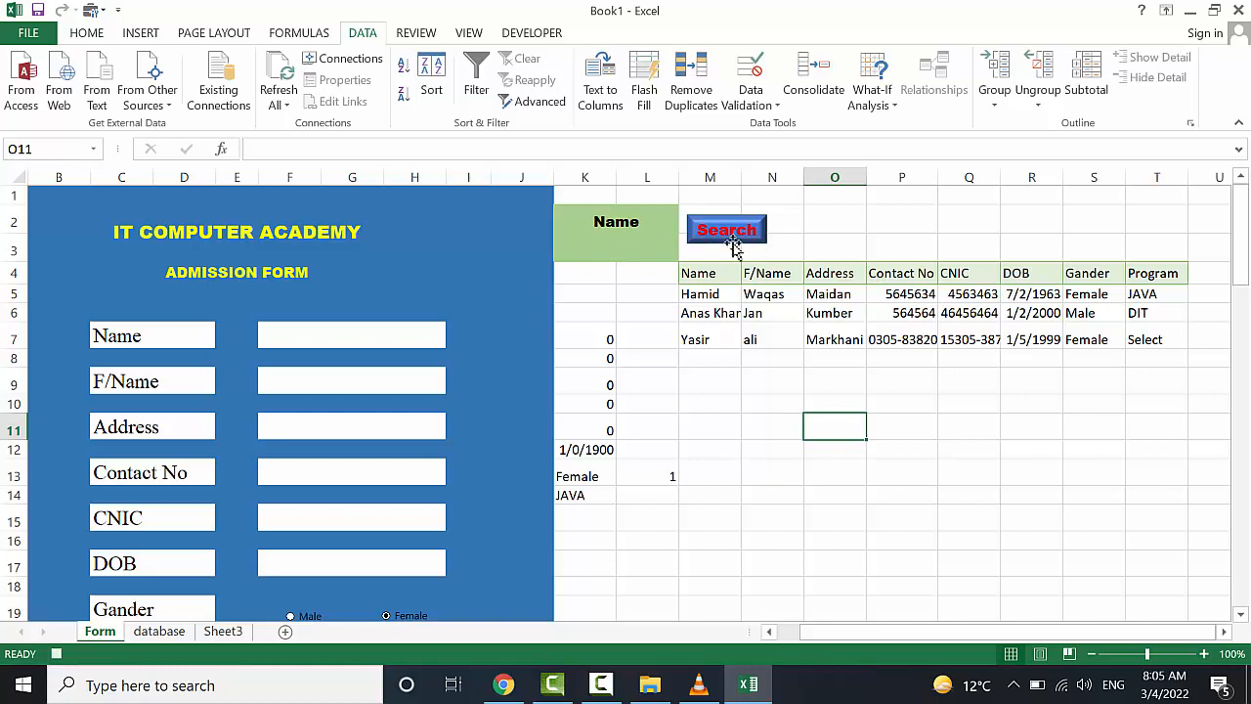
Stop recording the Search macro
{"action": "left_click", "coordinate": [474, 33]}
{"action": "left_click", "coordinate": [912, 98]}
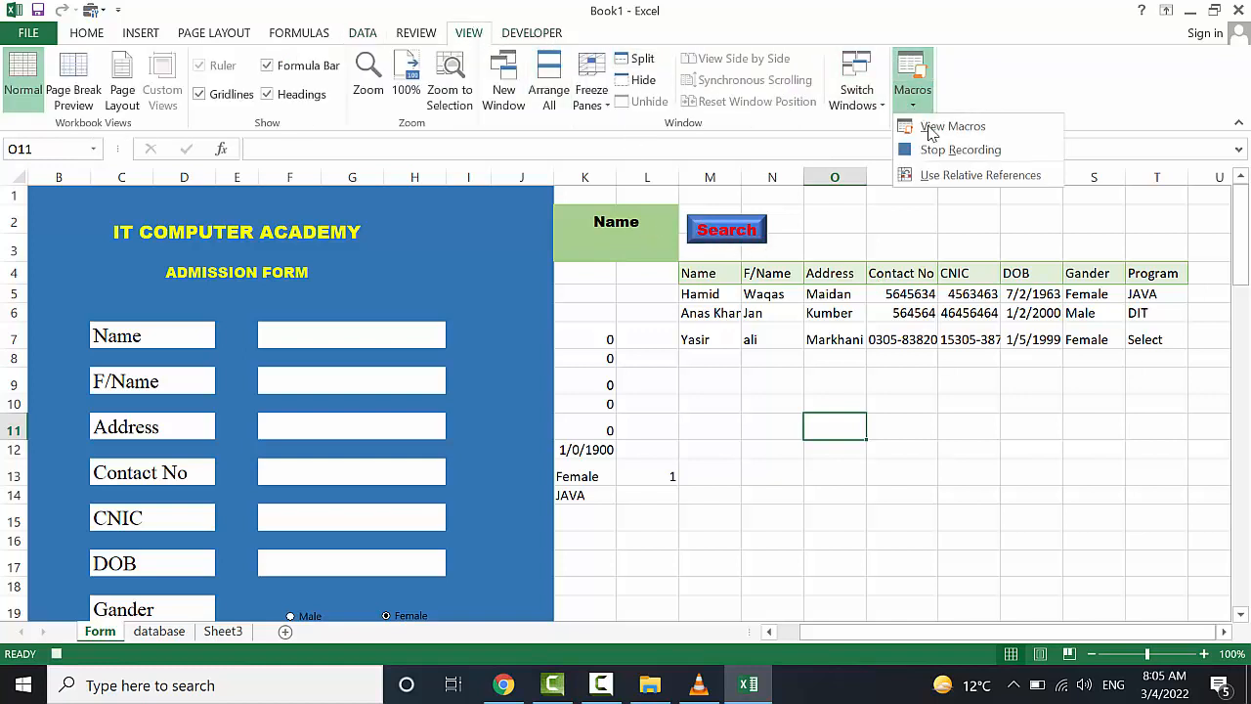
{"action": "left_click", "coordinate": [953, 150]}
{"action": "left_click", "coordinate": [715, 407]}
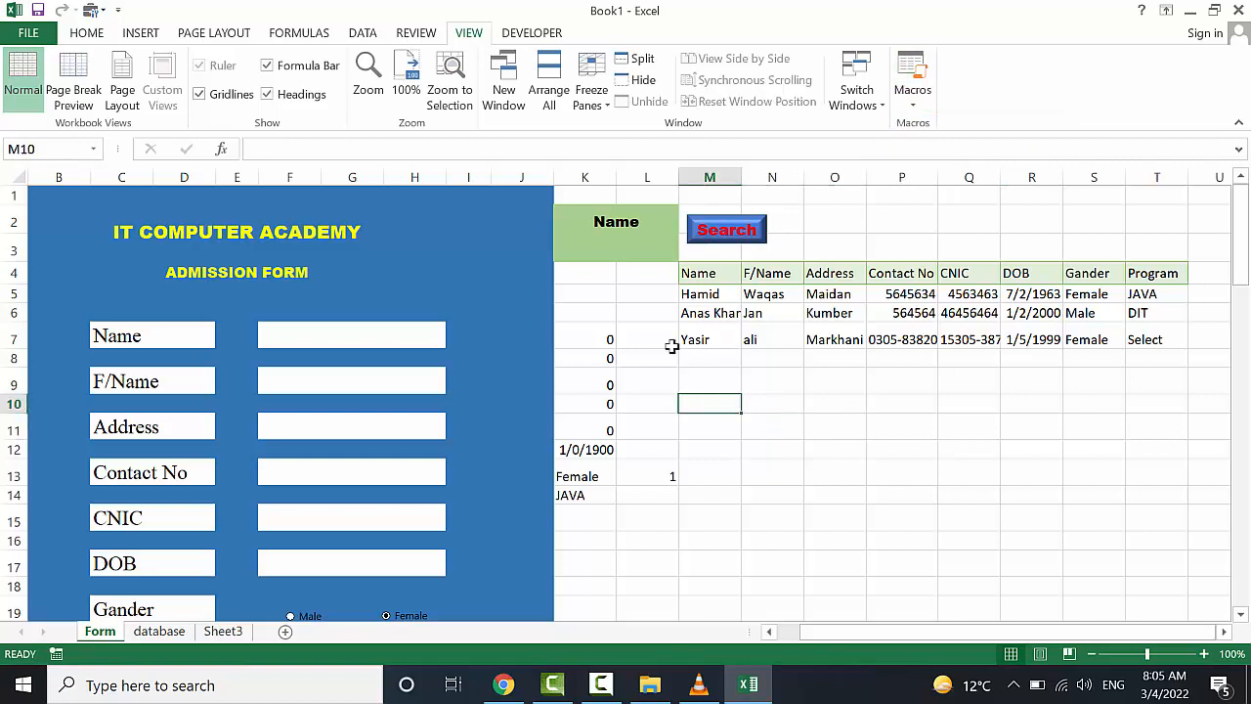
Assign the recorded Search macro to the blue Search shape and deselect it
{"action": "left_click", "coordinate": [636, 251]}
{"action": "left_click", "coordinate": [720, 236], "text": "ctrl"}
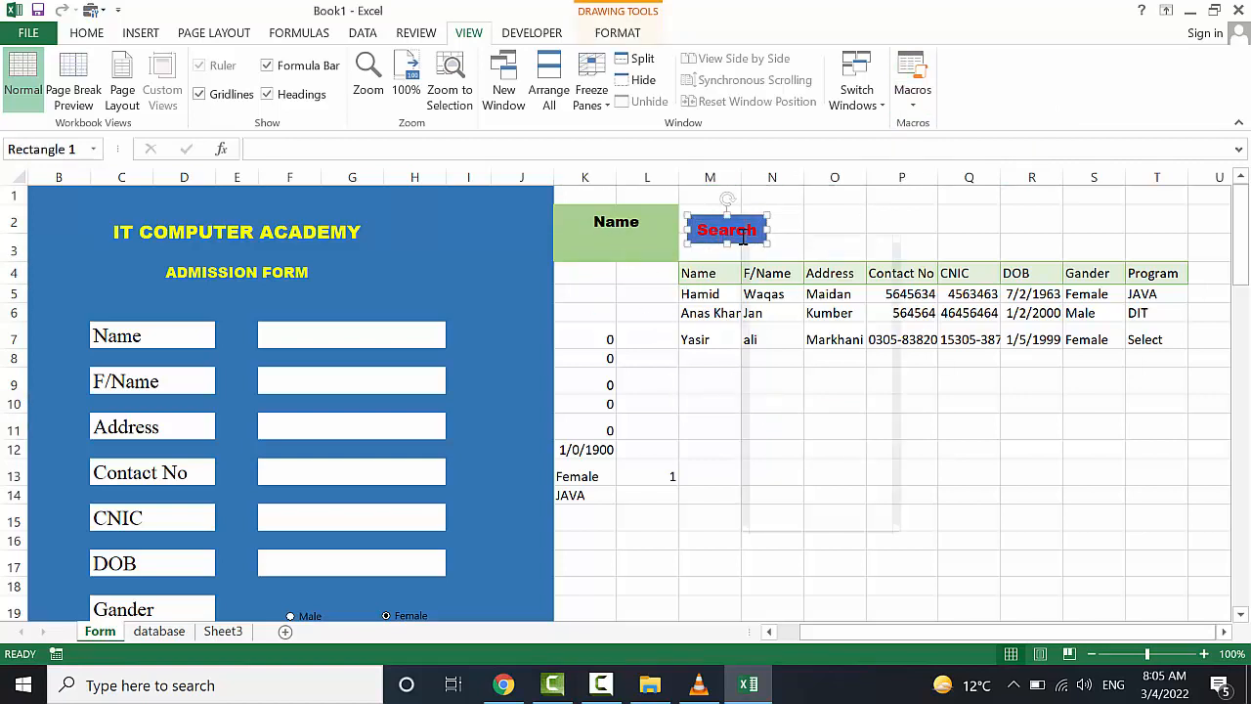
{"action": "right_click", "coordinate": [743, 239]}
{"action": "left_click", "coordinate": [833, 475]}
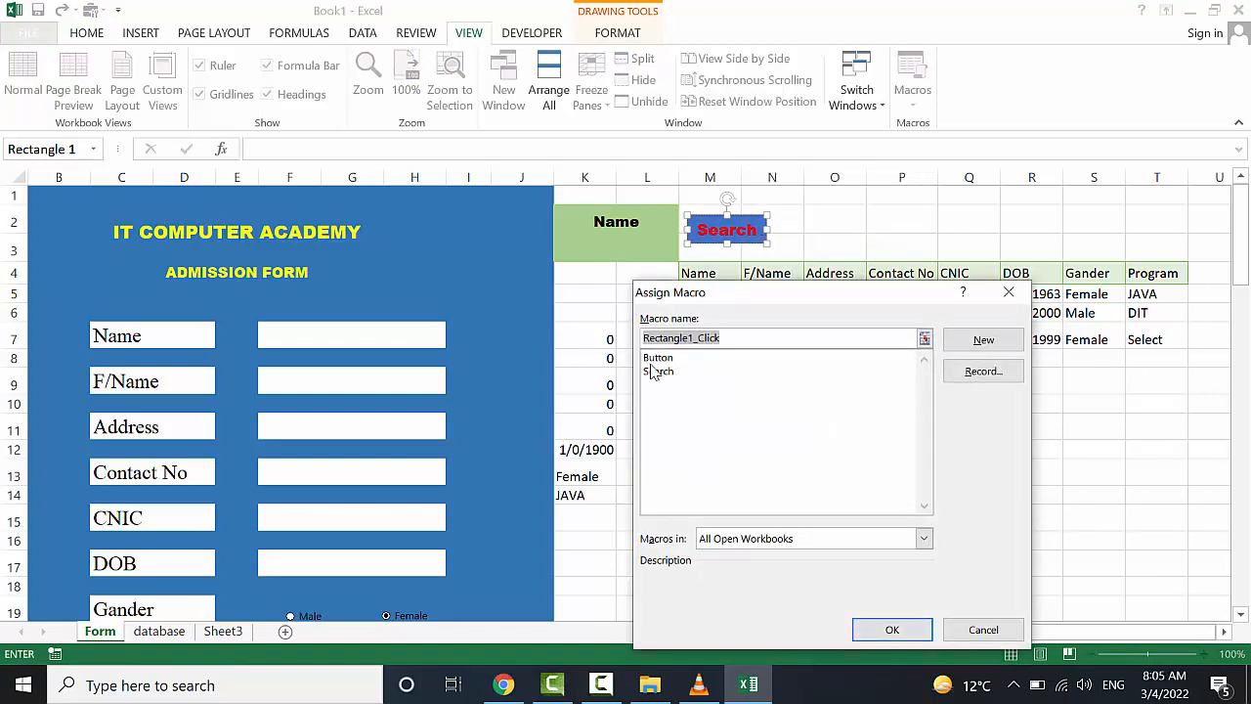
{"action": "left_click", "coordinate": [656, 372]}
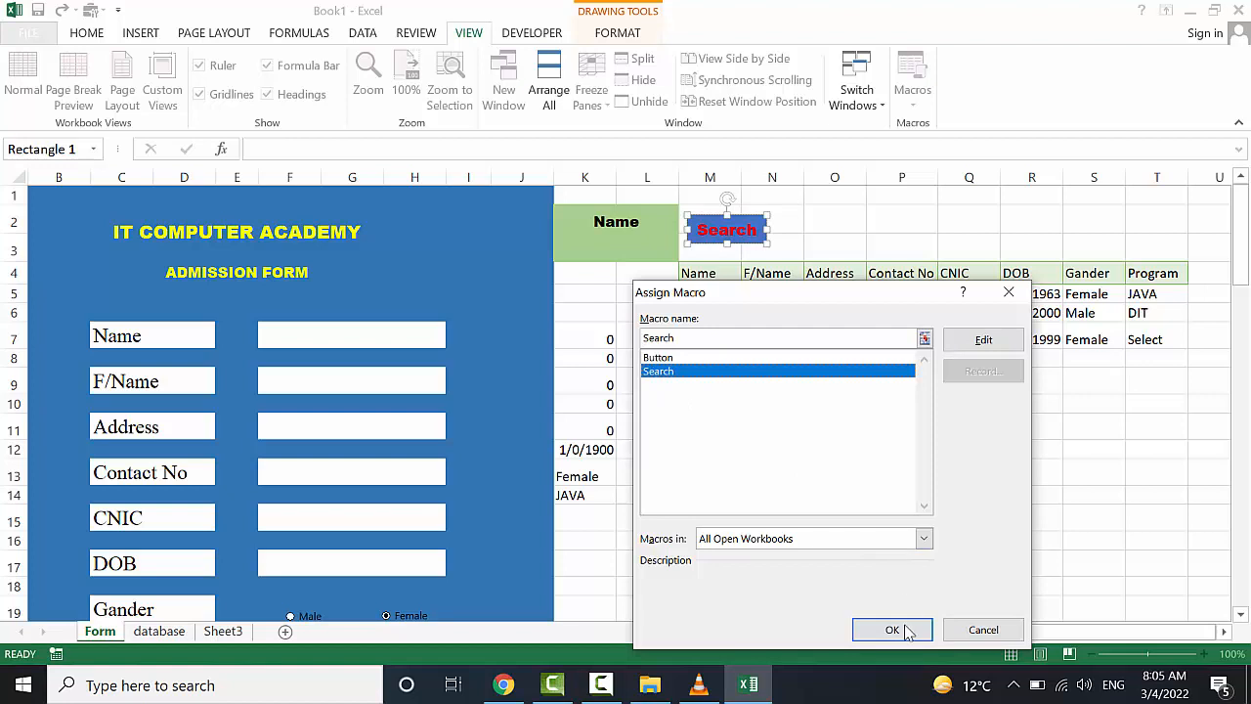
{"action": "left_click", "coordinate": [893, 630]}
{"action": "left_click", "coordinate": [810, 494]}
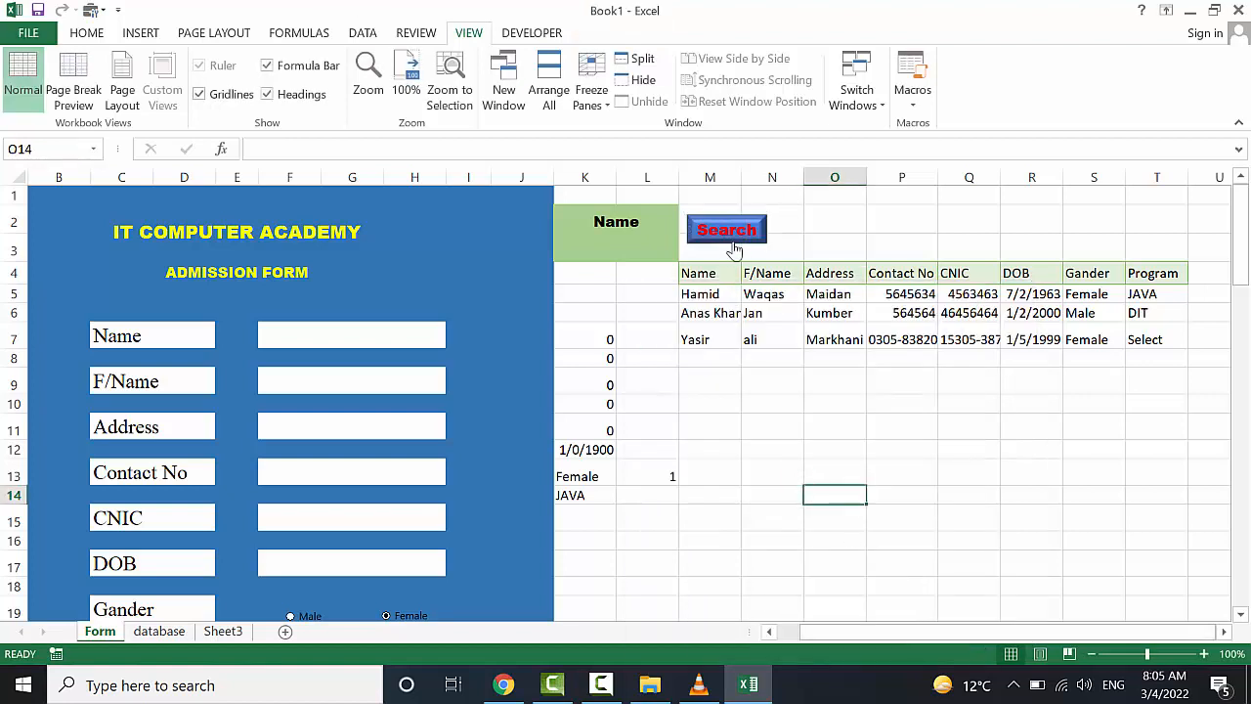
Test the Search button with two different student names entered in K3
{"action": "left_click", "coordinate": [631, 250]}
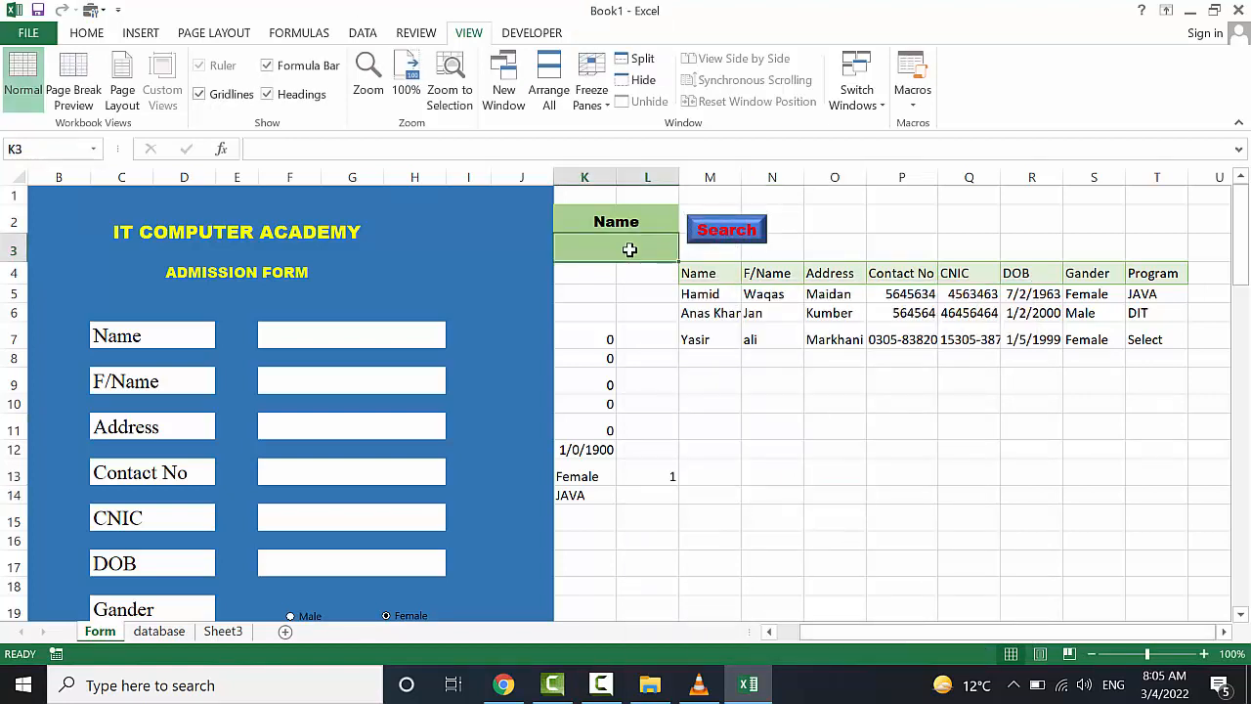
{"action": "type", "text": "Hamid"}
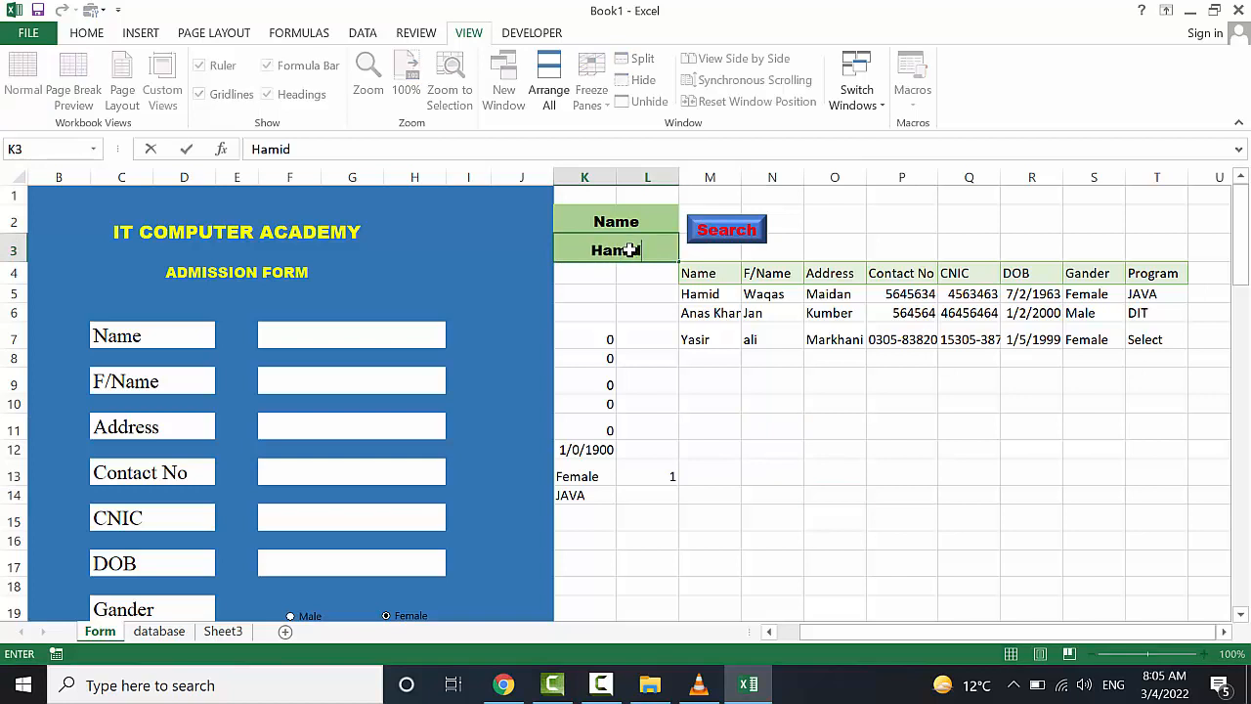
{"action": "left_click", "coordinate": [720, 236]}
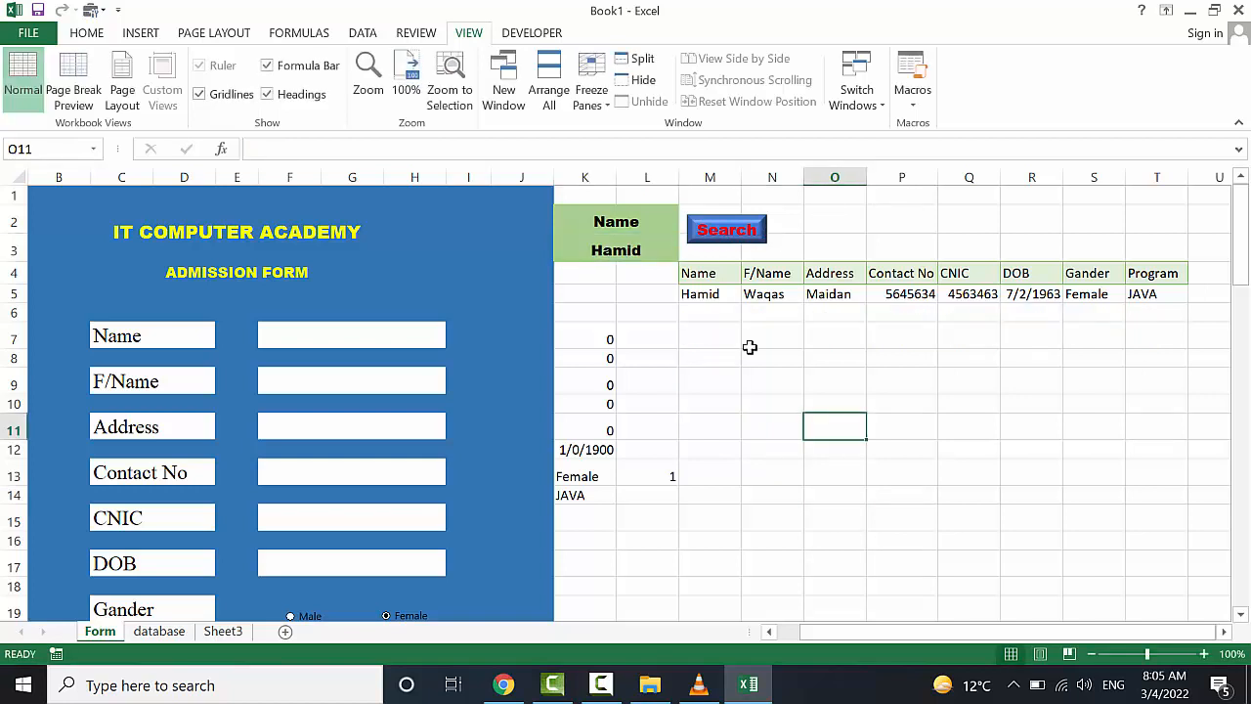
{"action": "left_click", "coordinate": [603, 248]}
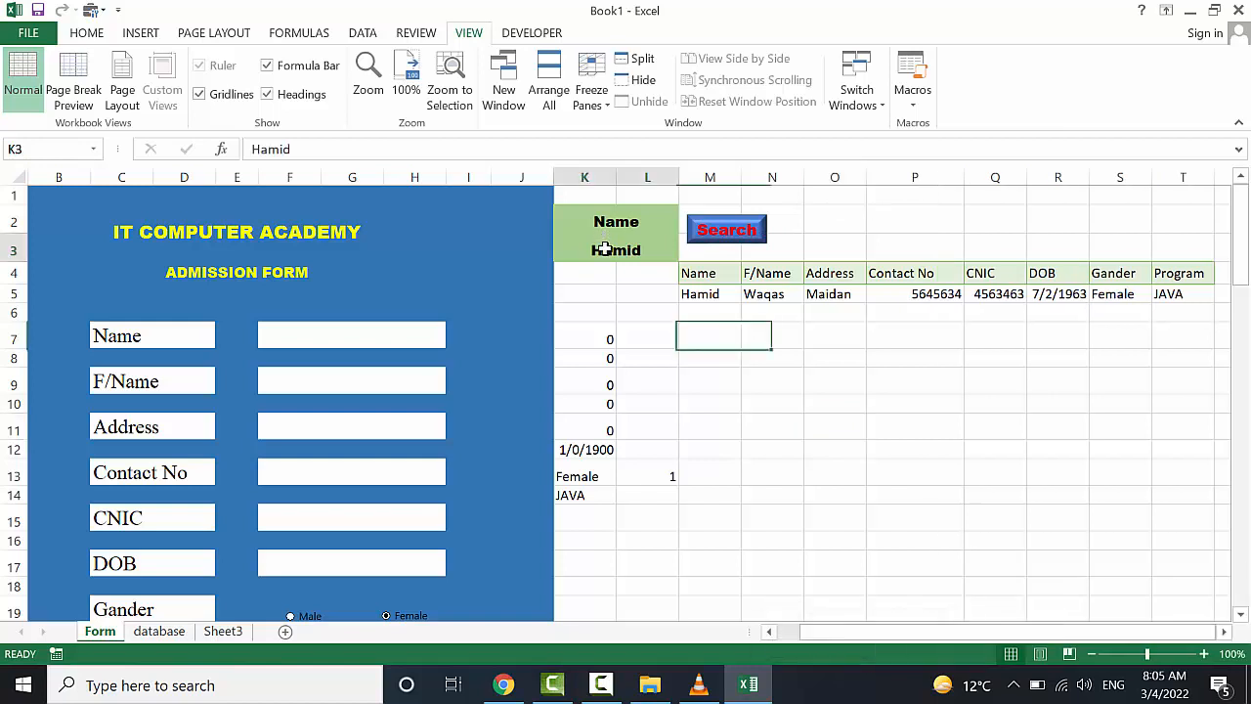
{"action": "key", "text": "BackSpace"}
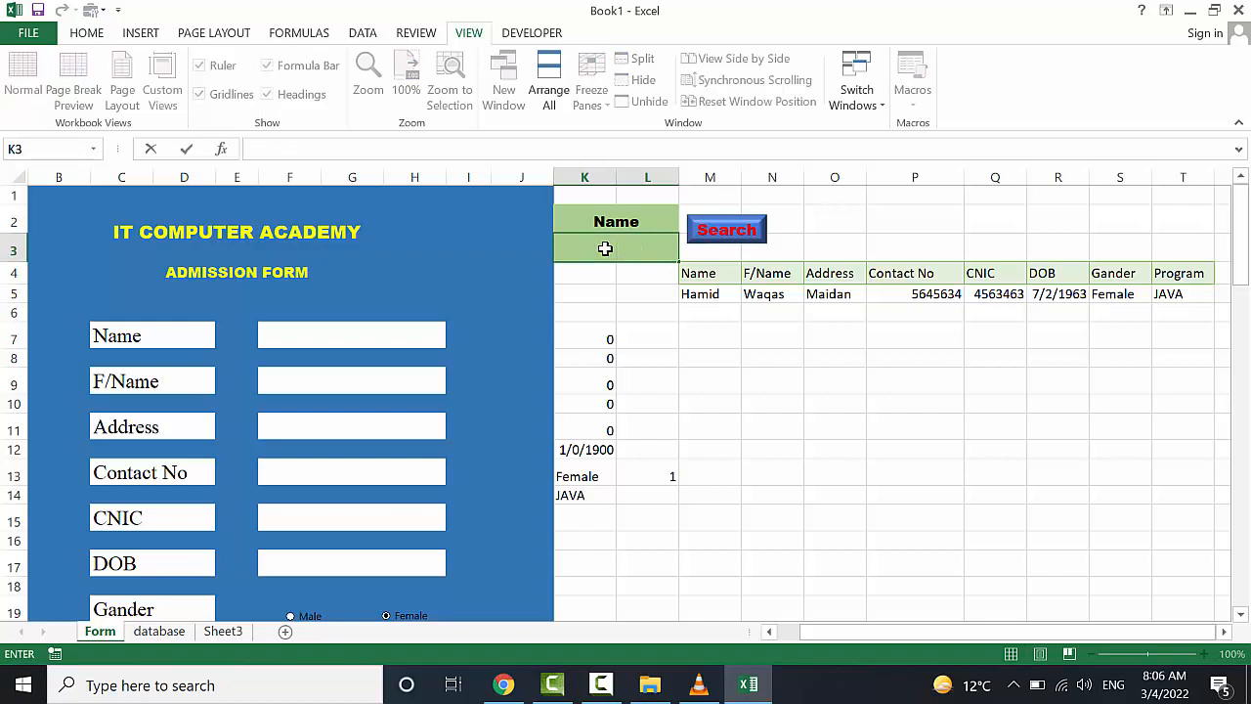
{"action": "type", "text": "Anas"}
{"action": "left_click", "coordinate": [718, 239]}
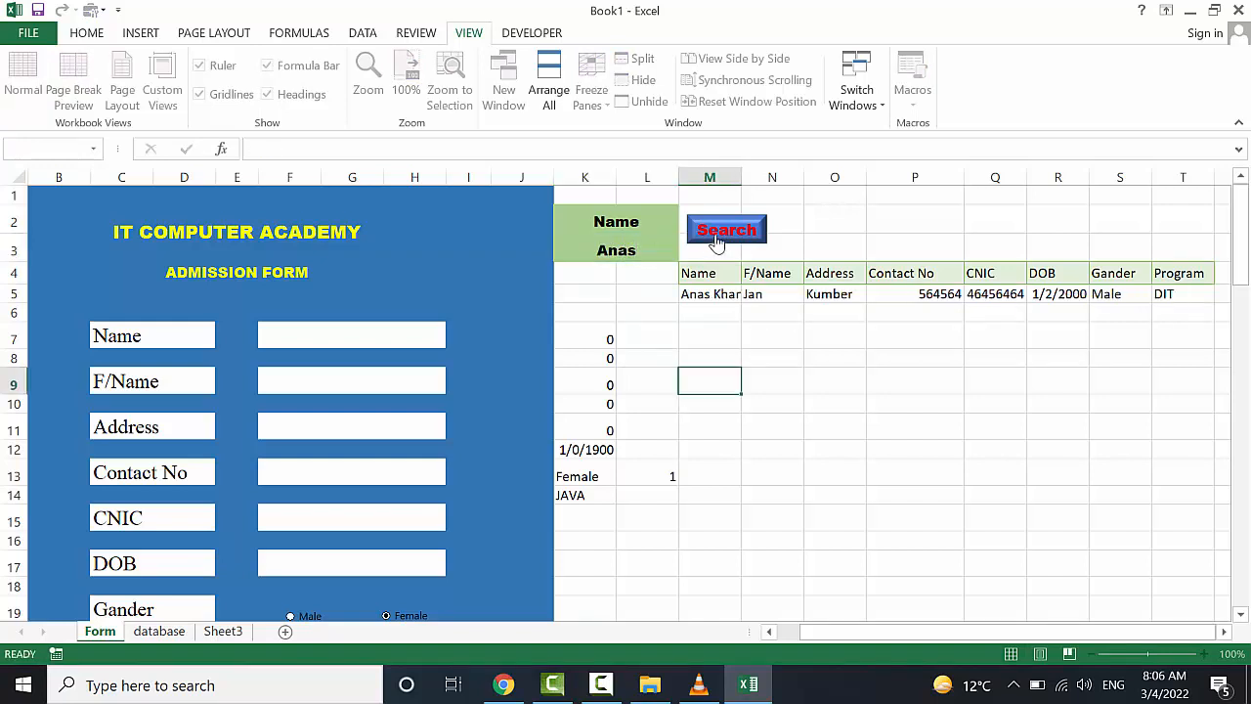
Widen column M so full names fit in the results
{"action": "left_click_drag", "start_coordinate": [738, 169], "coordinate": [745, 168]}
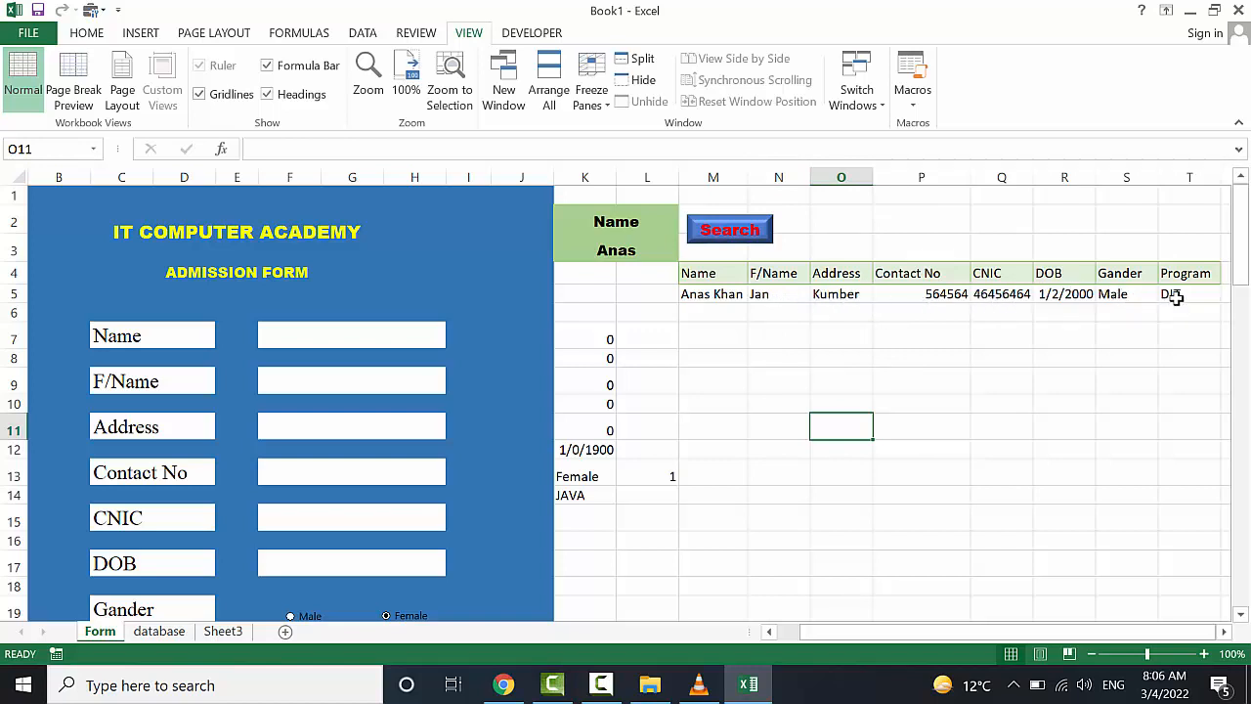
{"action": "scroll", "coordinate": [1168, 298], "scroll_direction": "right", "scroll_amount": 1}
{"action": "scroll", "coordinate": [1136, 306], "scroll_direction": "left", "scroll_amount": 1}
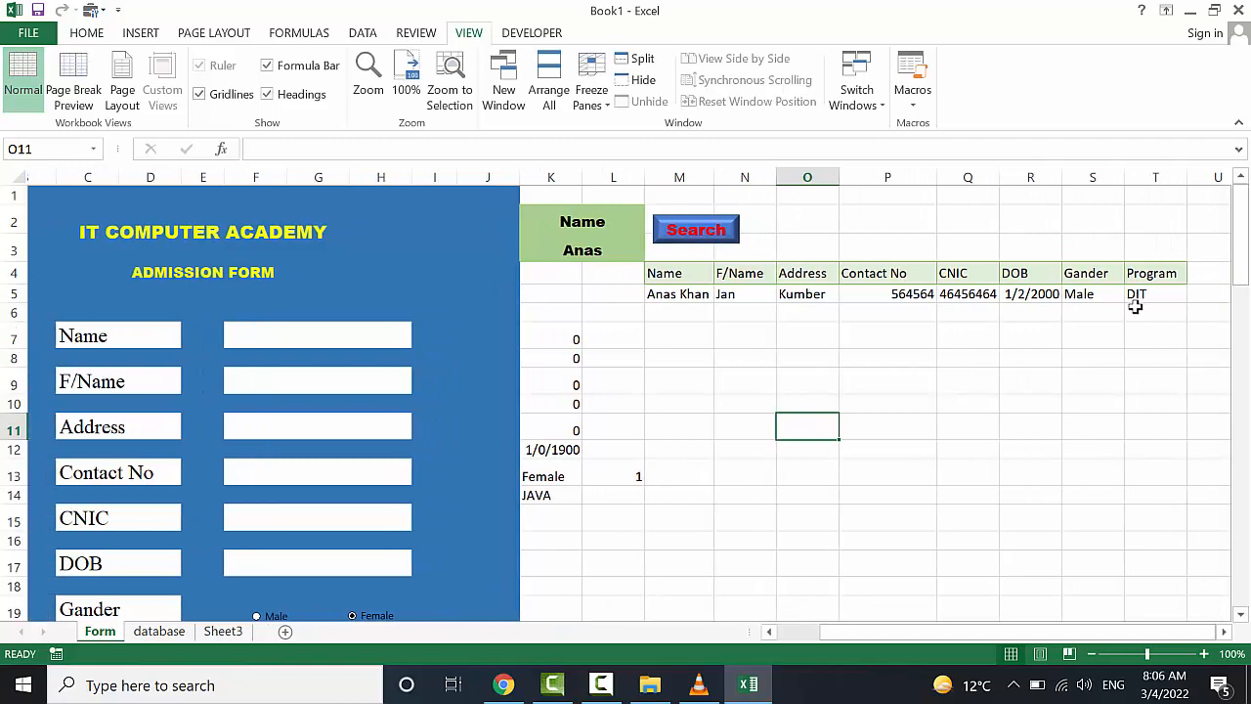
{"action": "scroll", "coordinate": [1134, 305], "scroll_direction": "right", "scroll_amount": 1}
Clear K3, check the database sheet, and search for a third student's name
{"action": "left_click", "coordinate": [585, 256]}
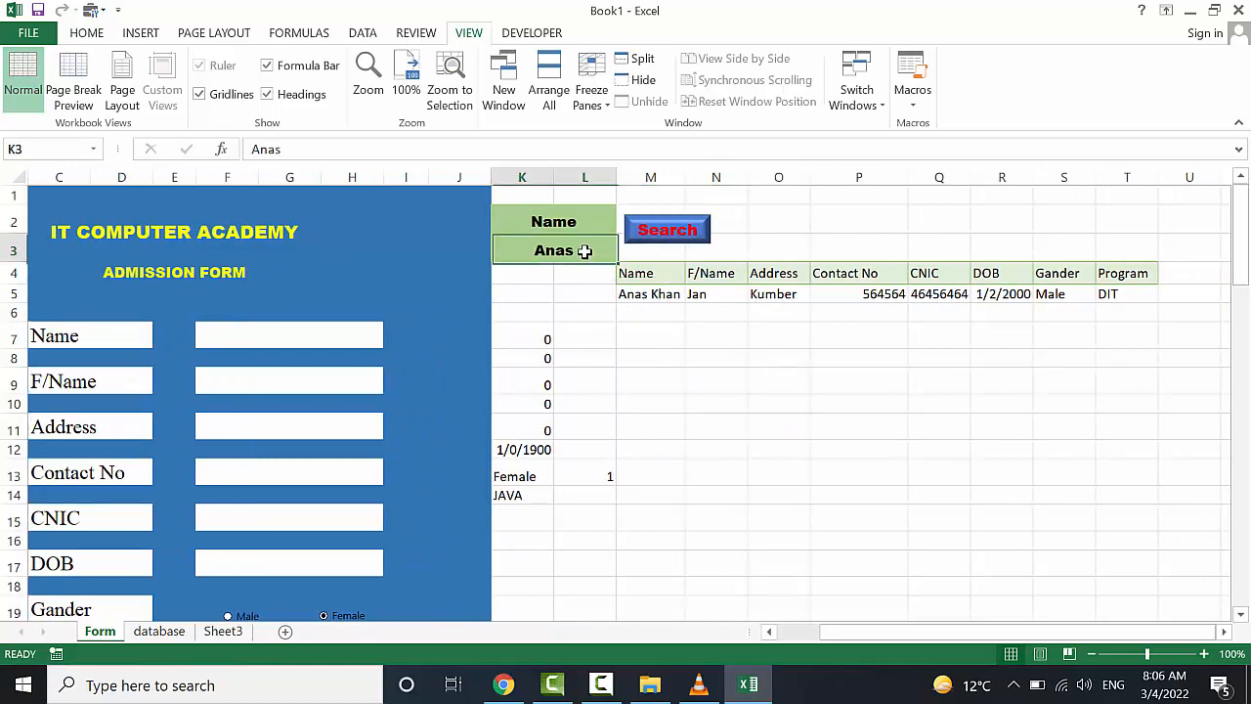
{"action": "key", "text": "BackSpace"}
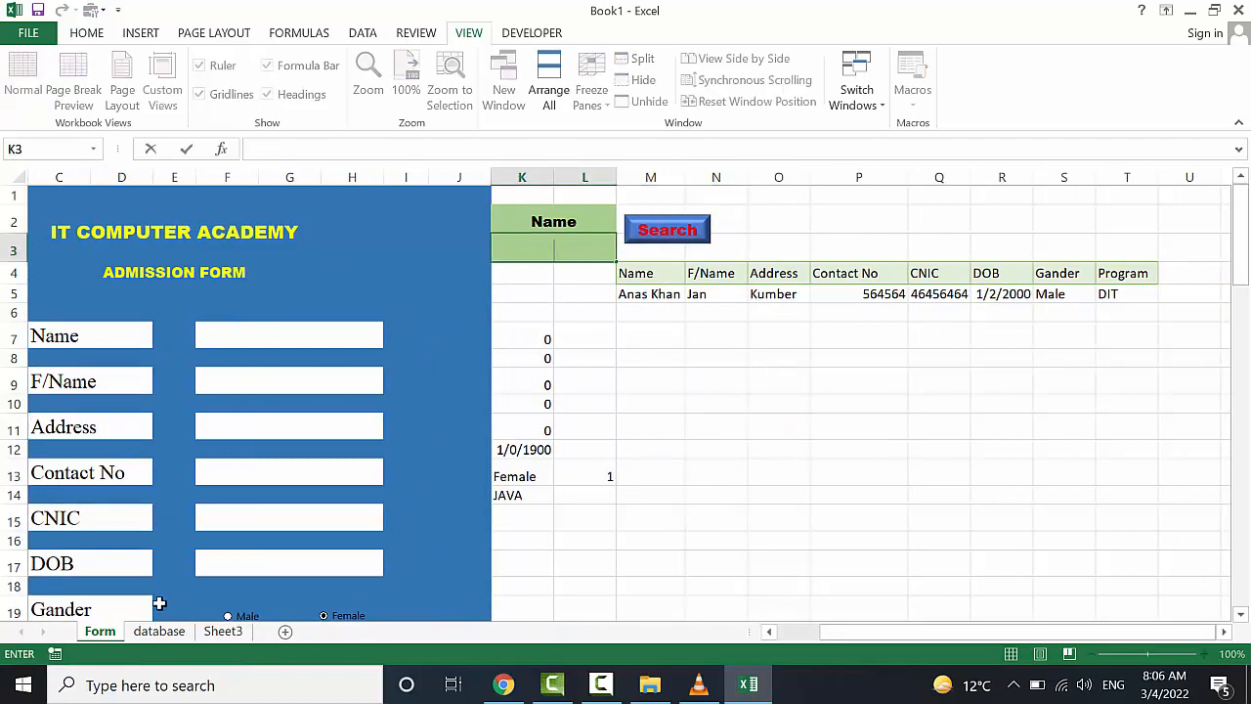
{"action": "left_click", "coordinate": [157, 630]}
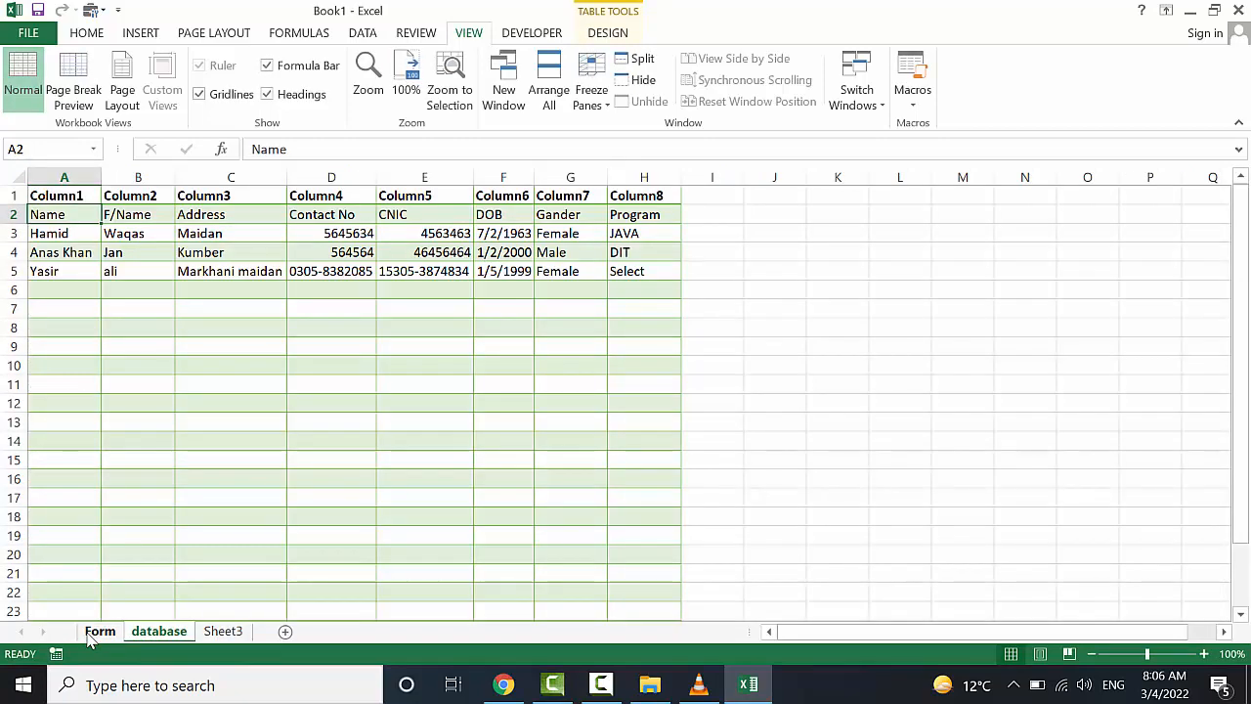
{"action": "left_click", "coordinate": [90, 632]}
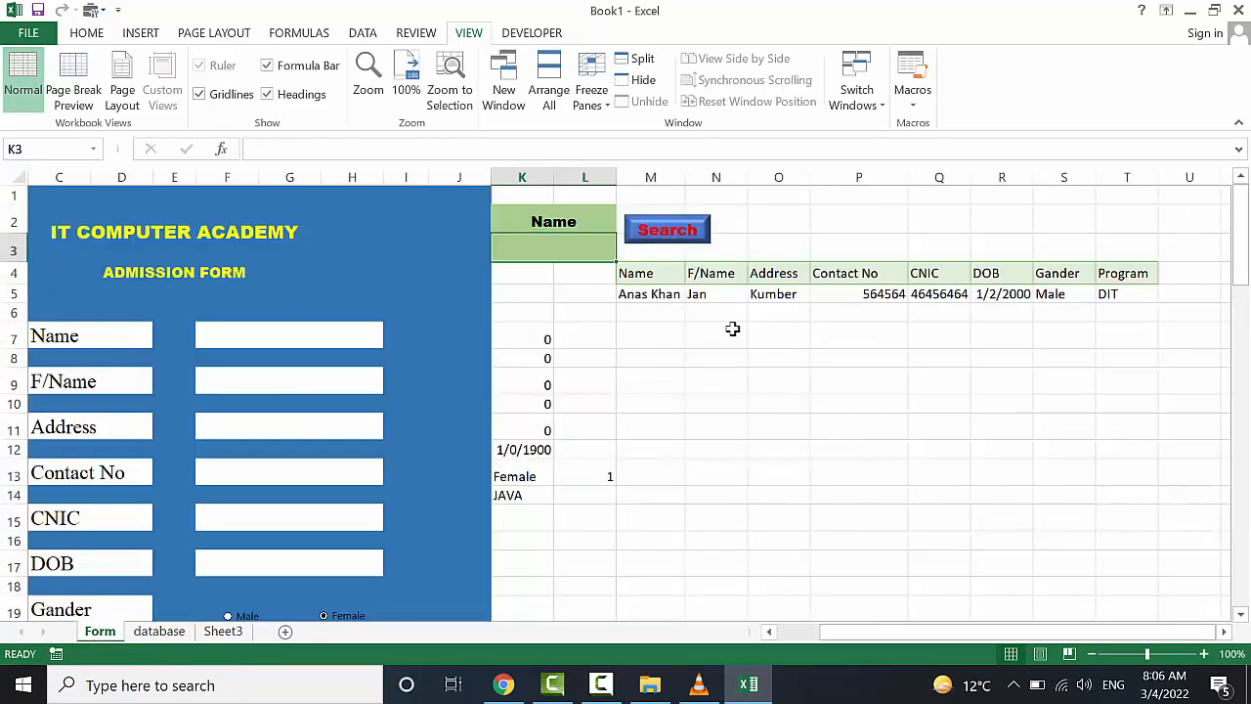
{"action": "left_click", "coordinate": [566, 251]}
{"action": "type", "text": "Yasir"}
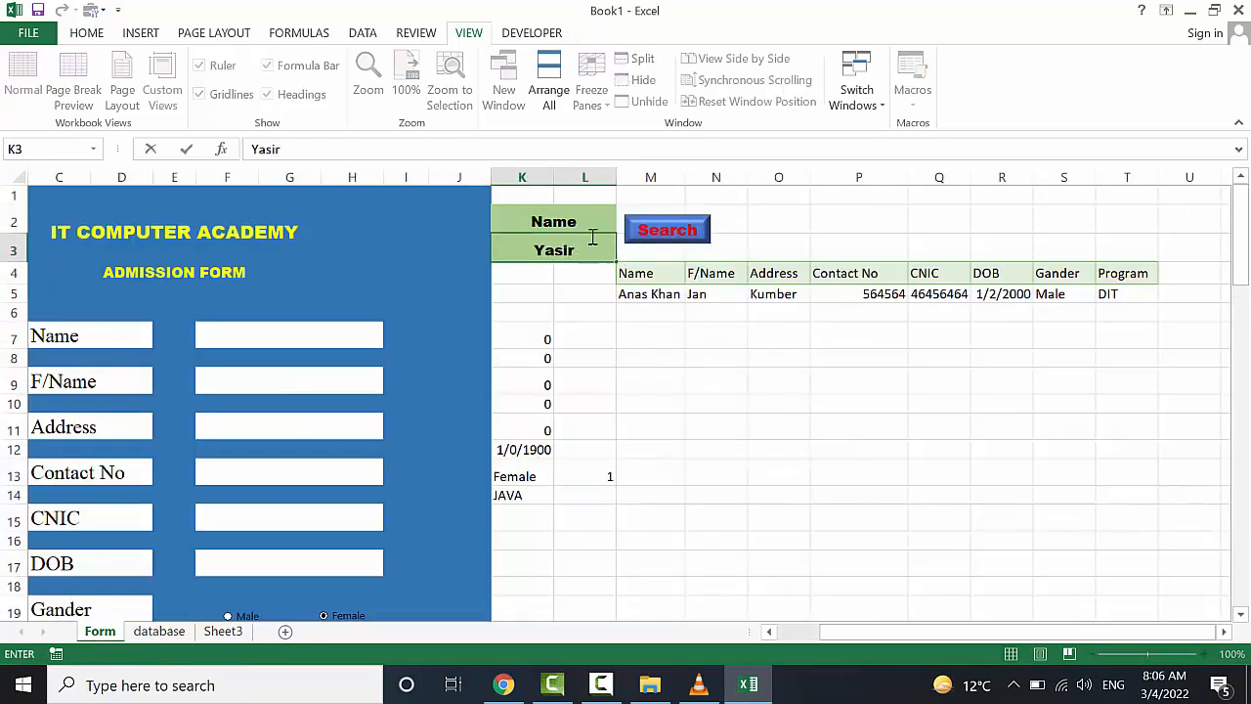
{"action": "left_click", "coordinate": [650, 231]}
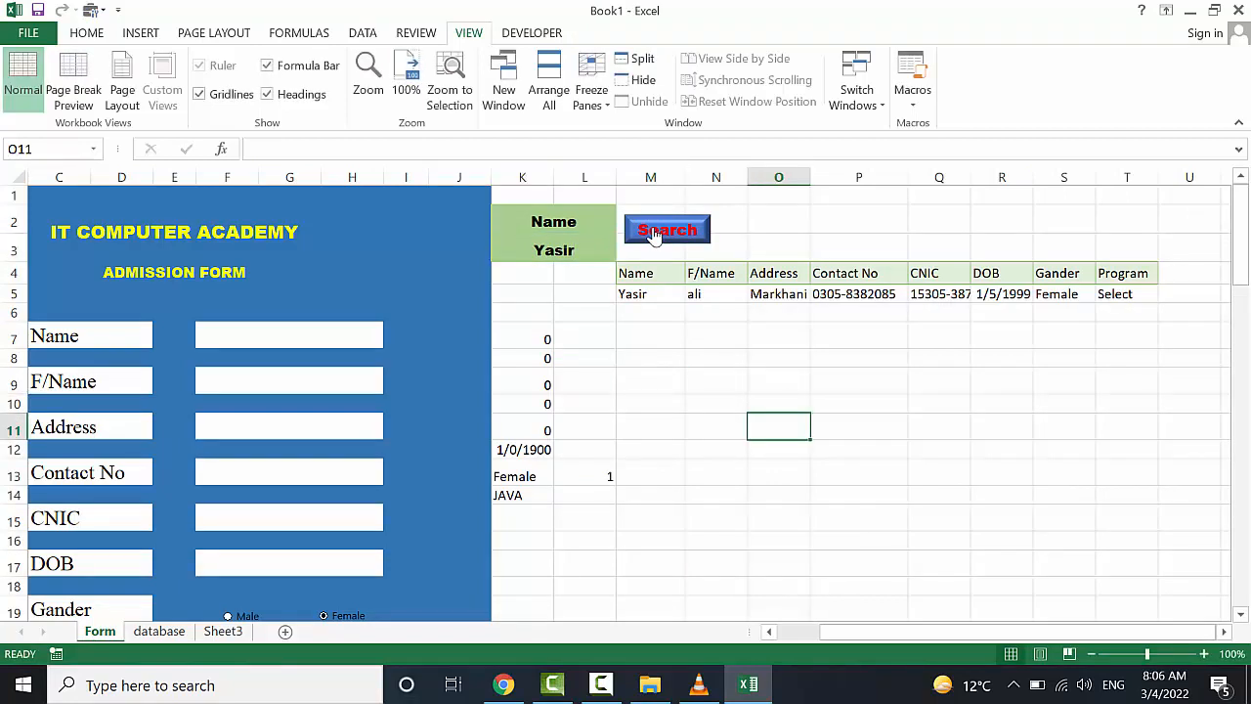
{"action": "left_click", "coordinate": [527, 225]}
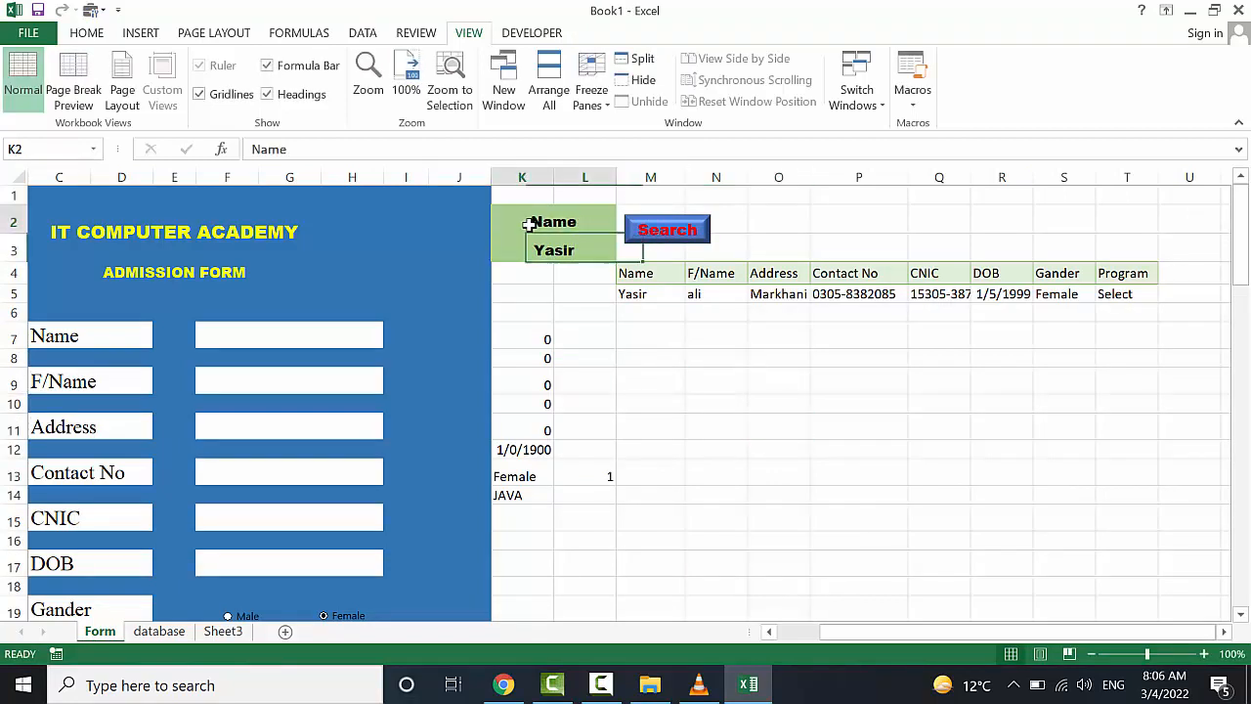
Change the K2 label to F/Name and rerun the search
{"action": "double_click", "coordinate": [529, 224]}
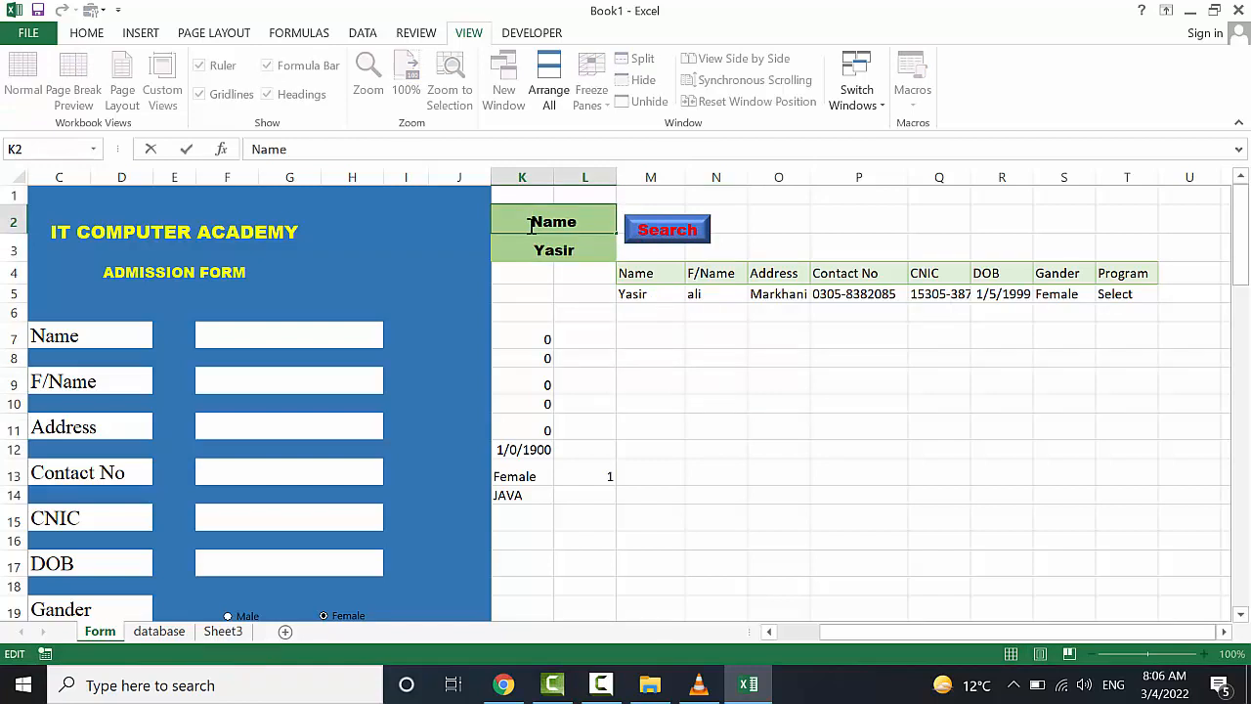
{"action": "type", "text": "F/"}
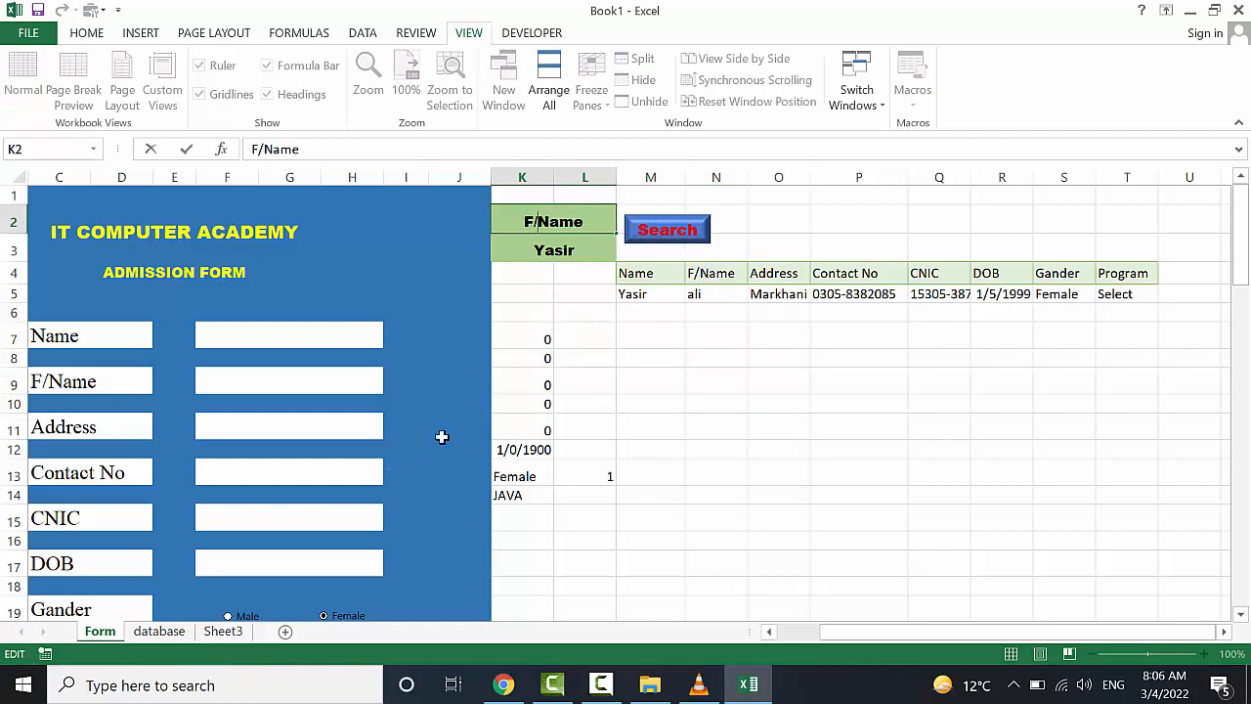
{"action": "left_click", "coordinate": [548, 252]}
{"action": "left_click", "coordinate": [657, 232]}
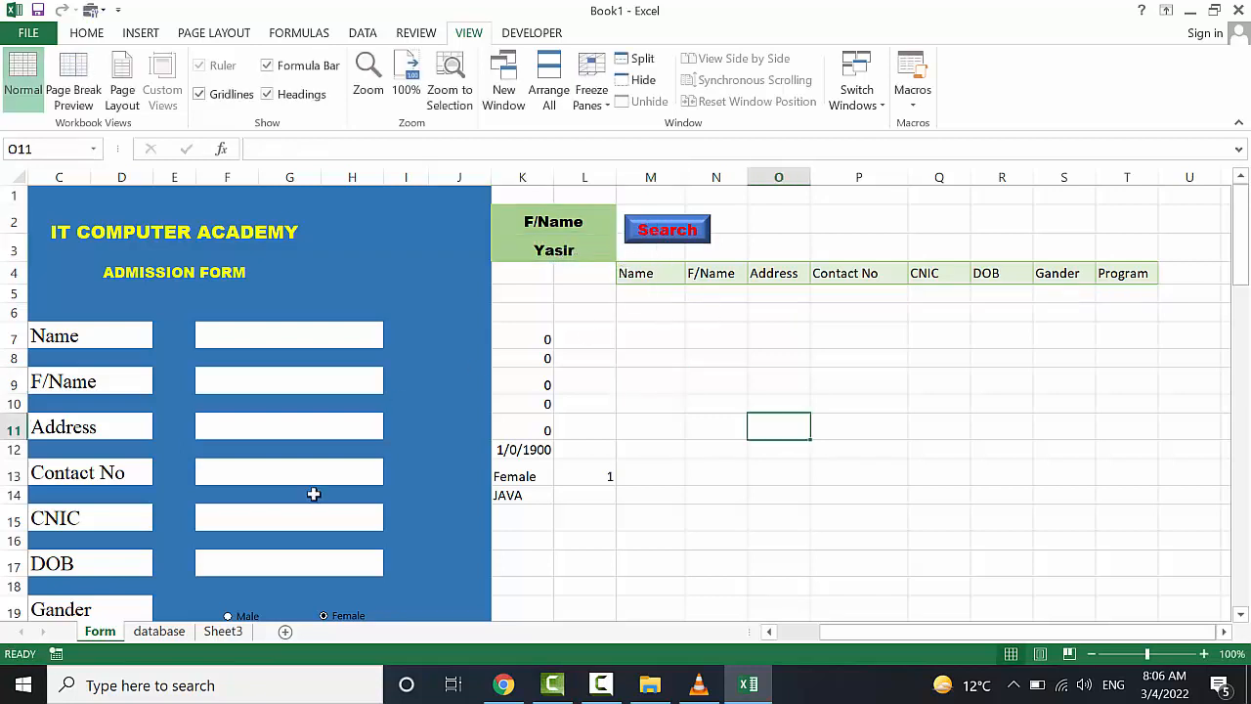
Look up a father's name from the database sheet and search for it in K3
{"action": "left_click", "coordinate": [159, 631]}
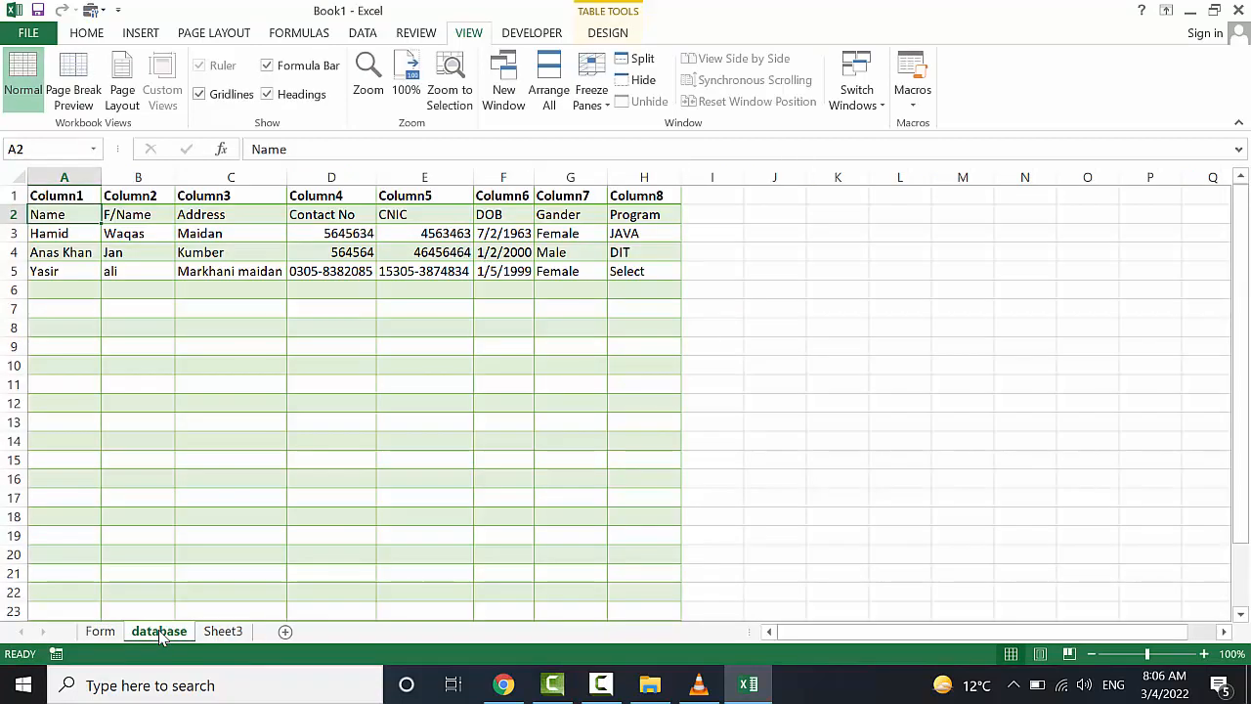
{"action": "left_click", "coordinate": [99, 631]}
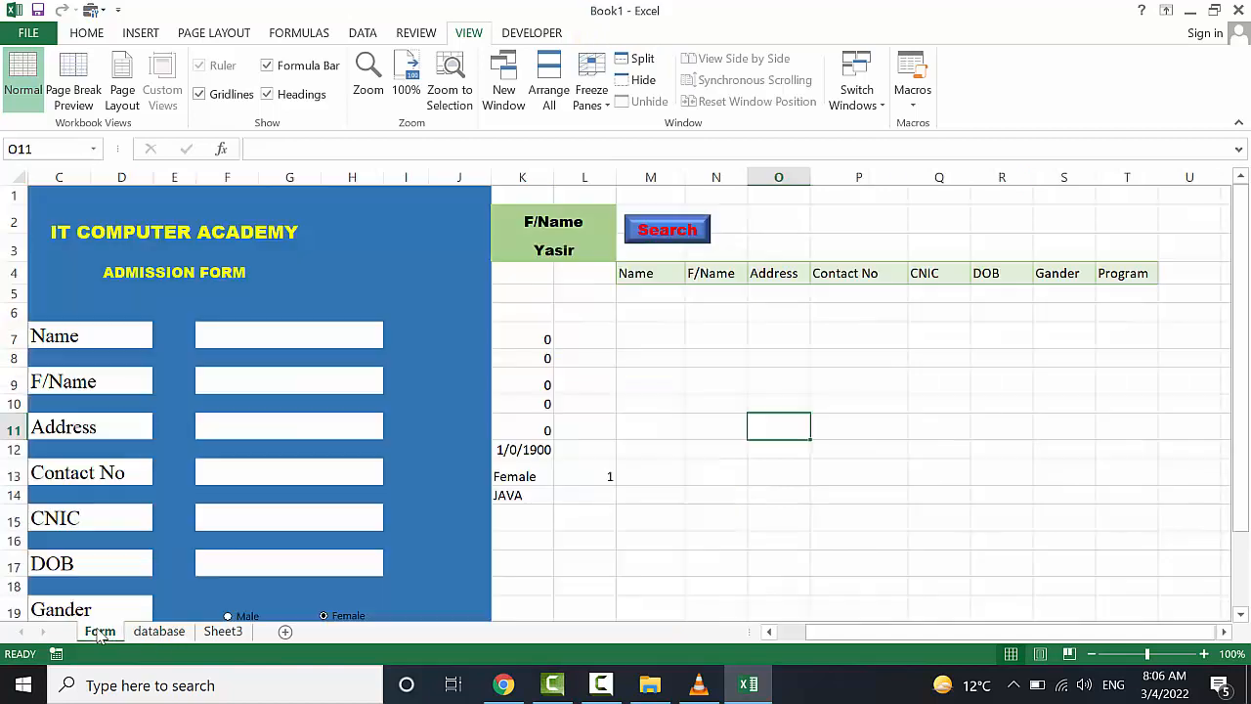
{"action": "double_click", "coordinate": [580, 252]}
{"action": "type", "text": "Jan"}
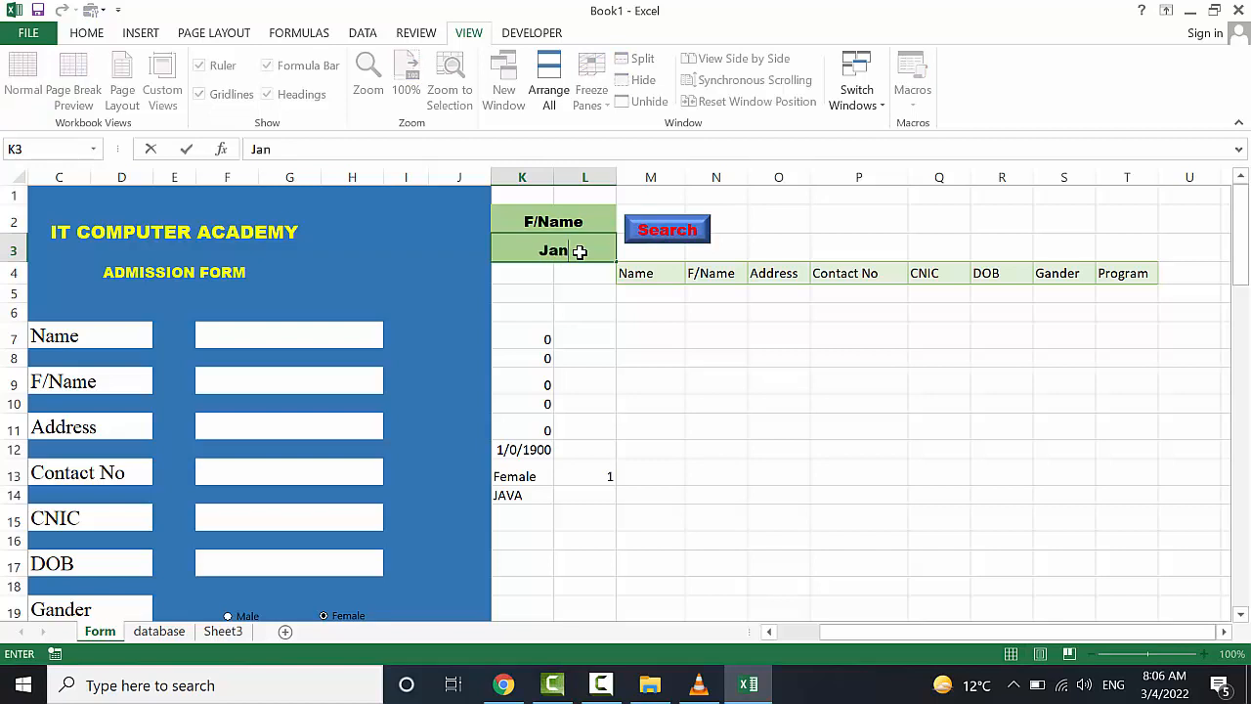
{"action": "left_click", "coordinate": [664, 231]}
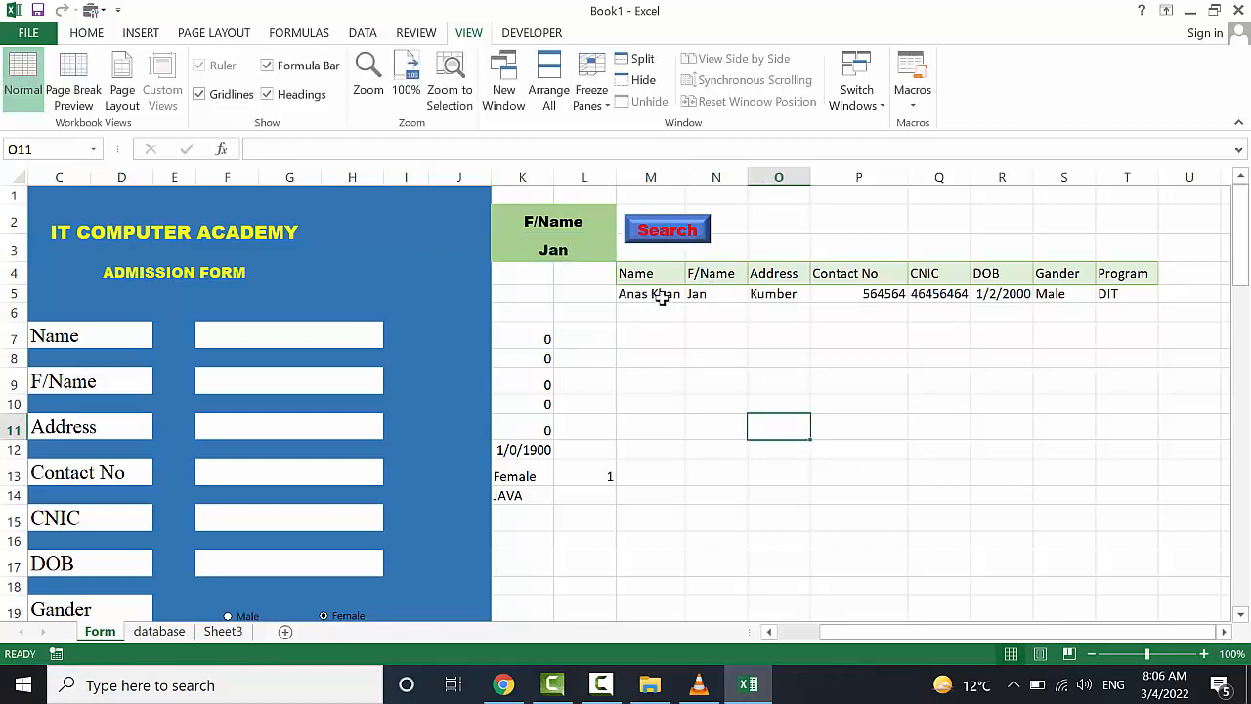
{"action": "left_click", "coordinate": [553, 251]}
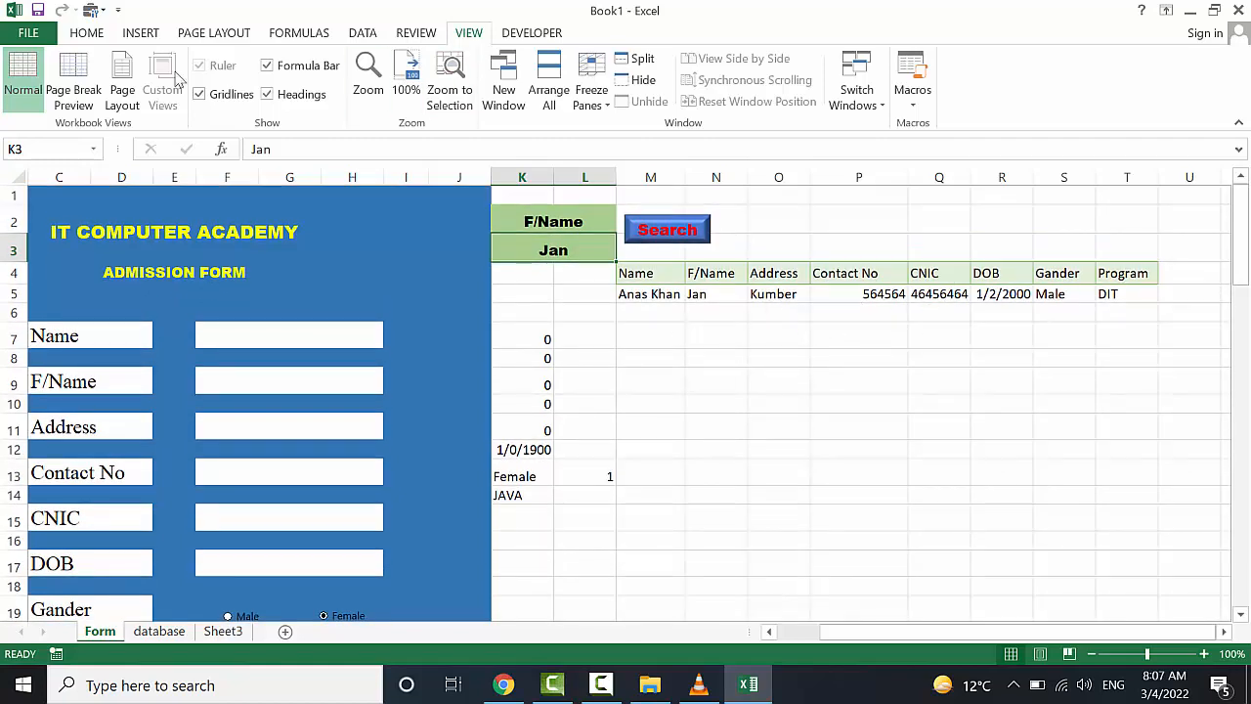
Draw a new bevelled rectangle to the right of the Search button
{"action": "left_click", "coordinate": [137, 33]}
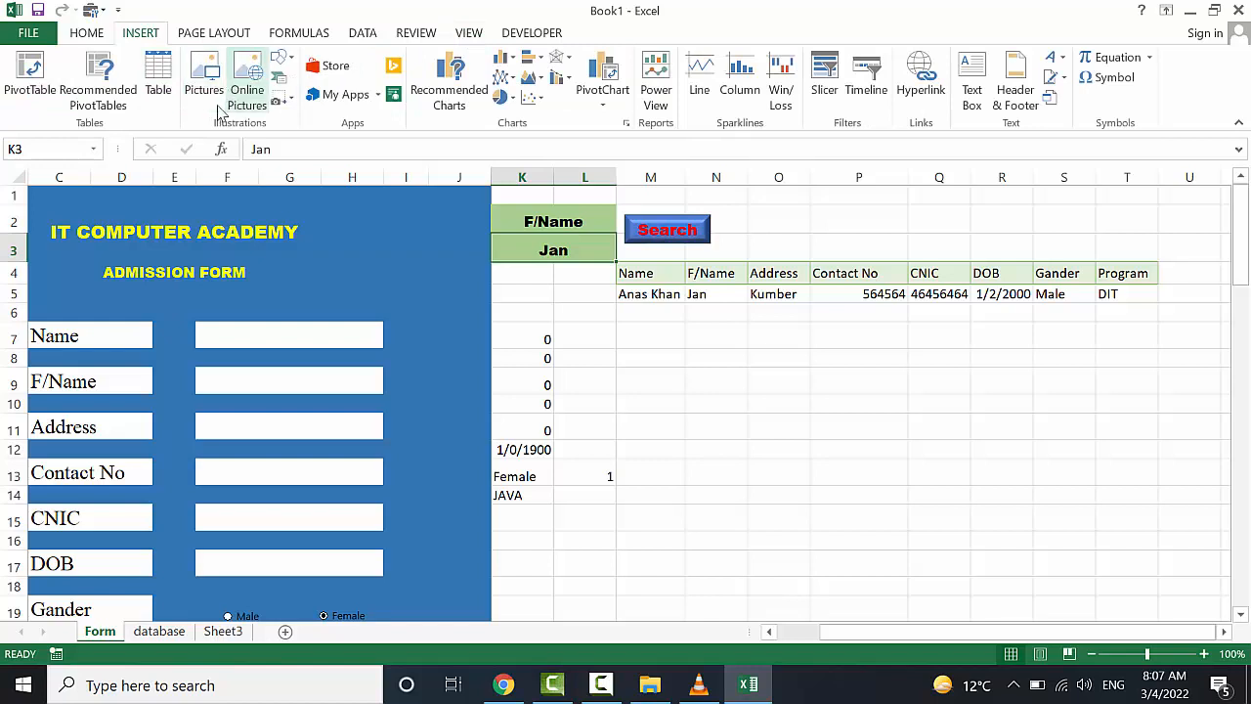
{"action": "left_click", "coordinate": [284, 59]}
{"action": "left_click", "coordinate": [337, 102]}
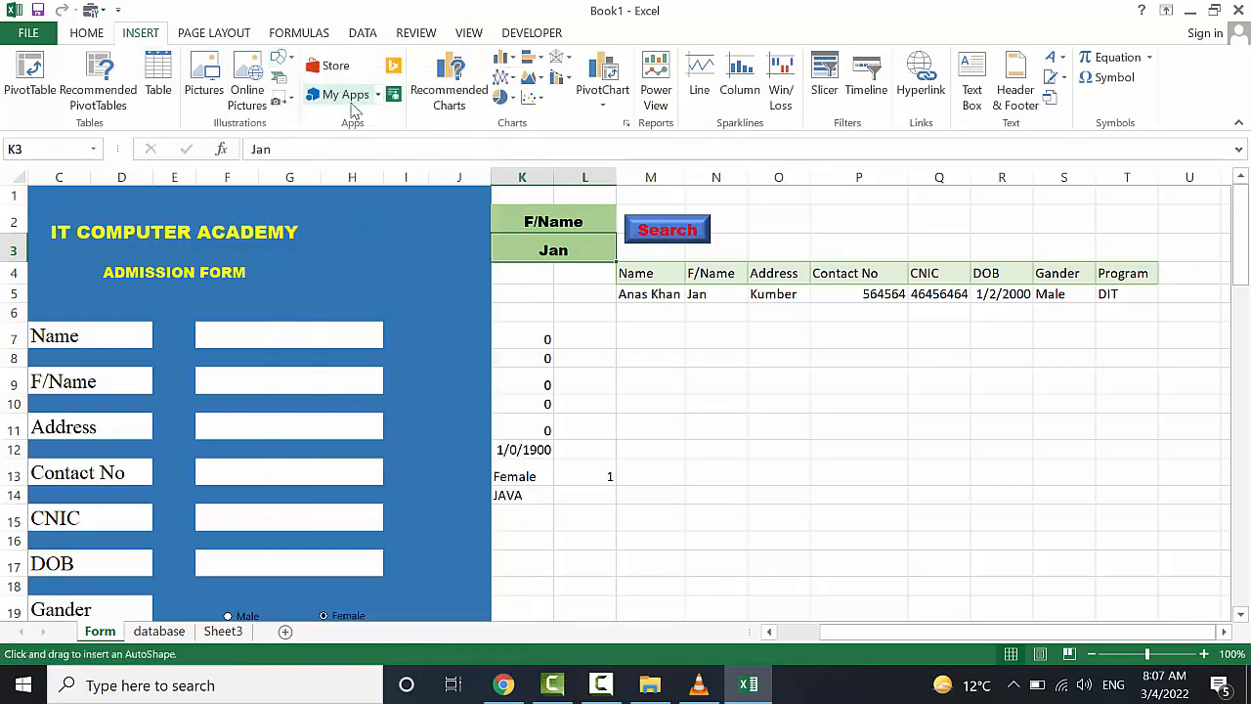
{"action": "mouse_move", "coordinate": [730, 220]}
{"action": "left_mouse_down"}
{"action": "mouse_move", "coordinate": [805, 249]}
{"action": "mouse_move", "coordinate": [841, 246]}
{"action": "mouse_move", "coordinate": [797, 249]}
{"action": "mouse_move", "coordinate": [780, 230]}
{"action": "left_mouse_up"}
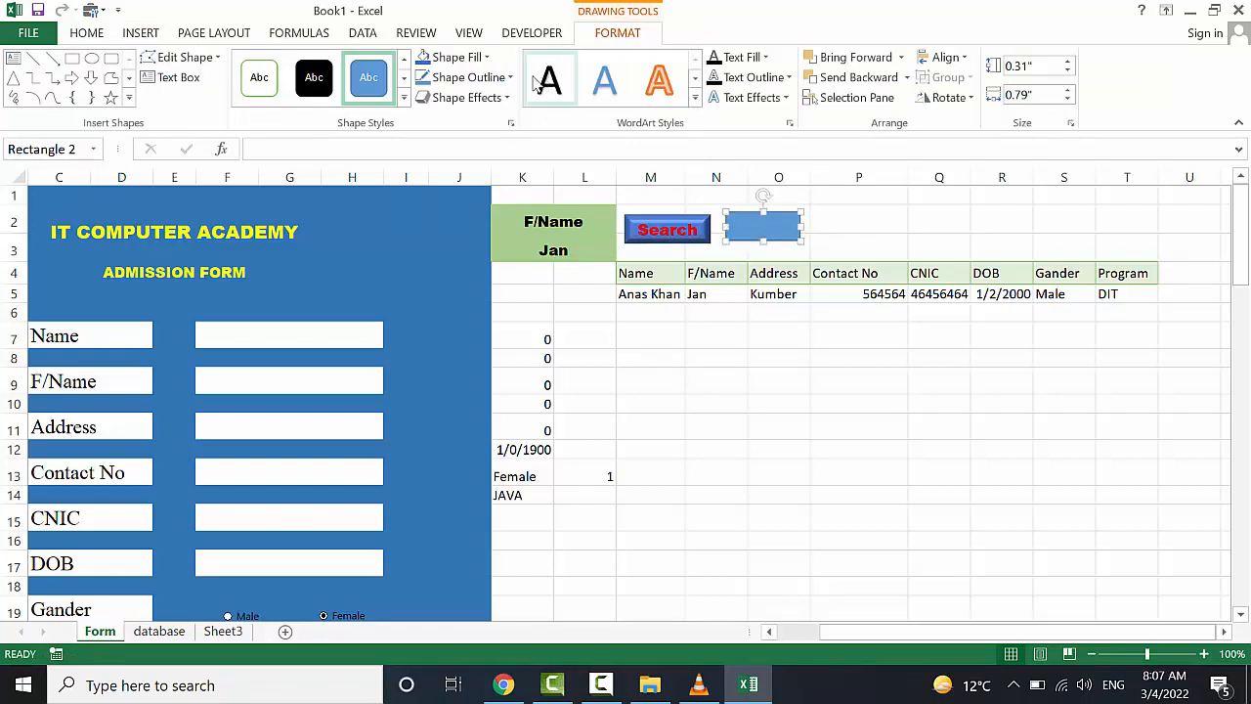
{"action": "left_click", "coordinate": [493, 101]}
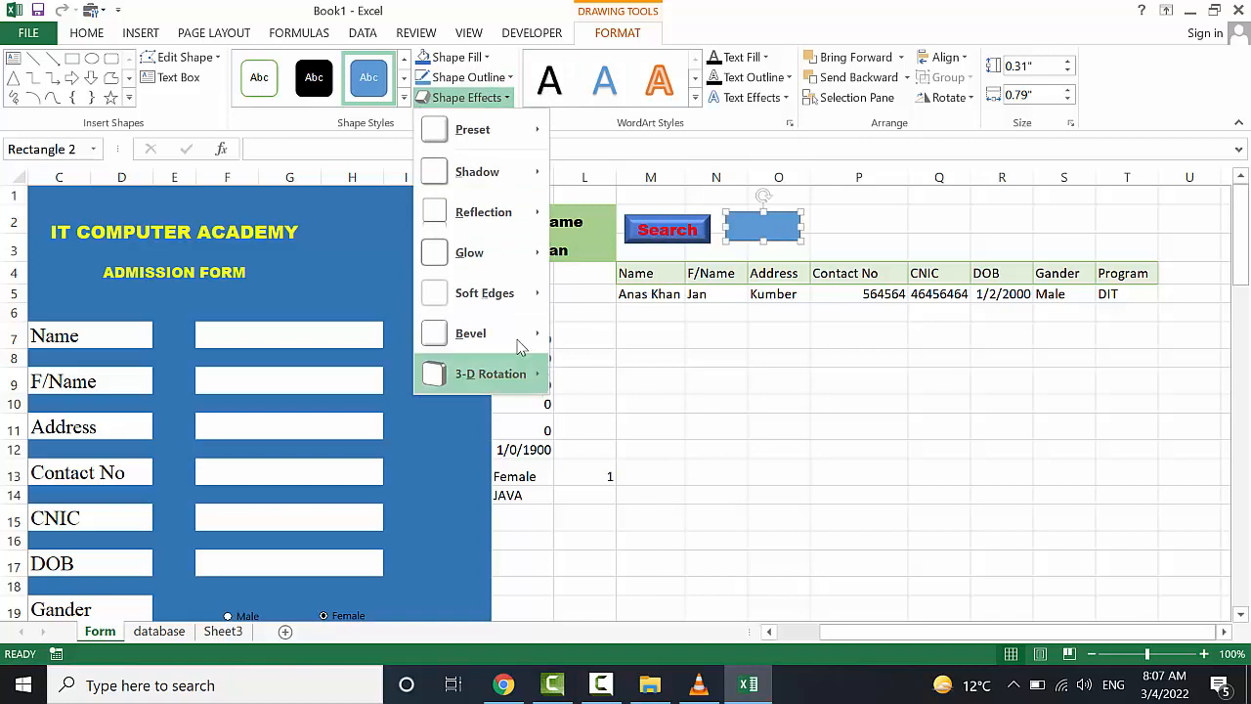
{"action": "mouse_move", "coordinate": [511, 332]}
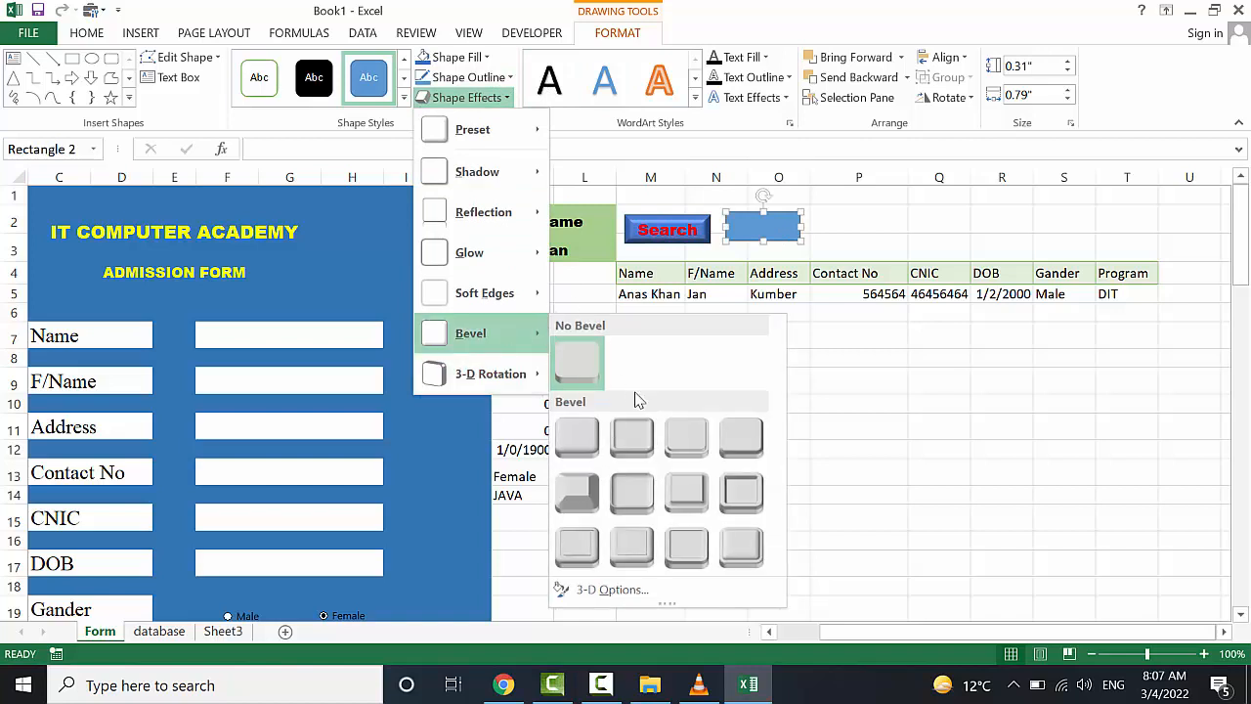
{"action": "left_click", "coordinate": [686, 493]}
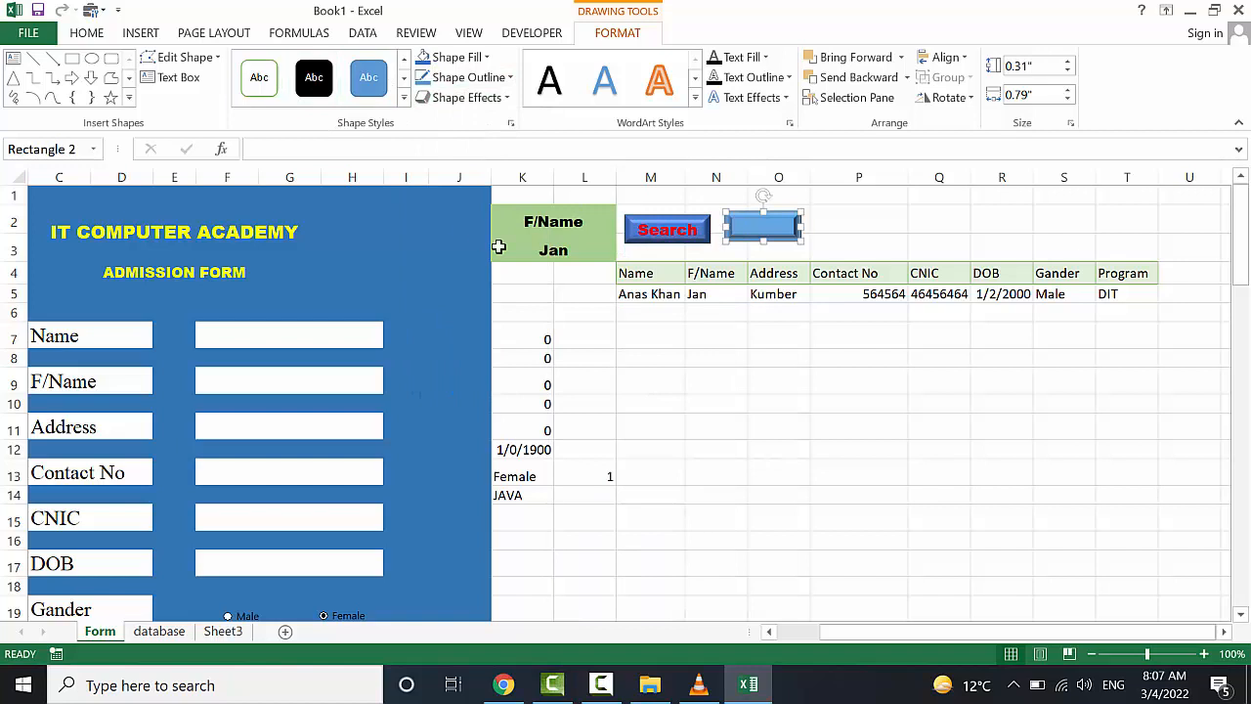
Label the button Clear in 14-point Arial Black, centred both ways, and deselect it
{"action": "type", "text": "Clear"}
{"action": "key", "text": "ctrl+a"}
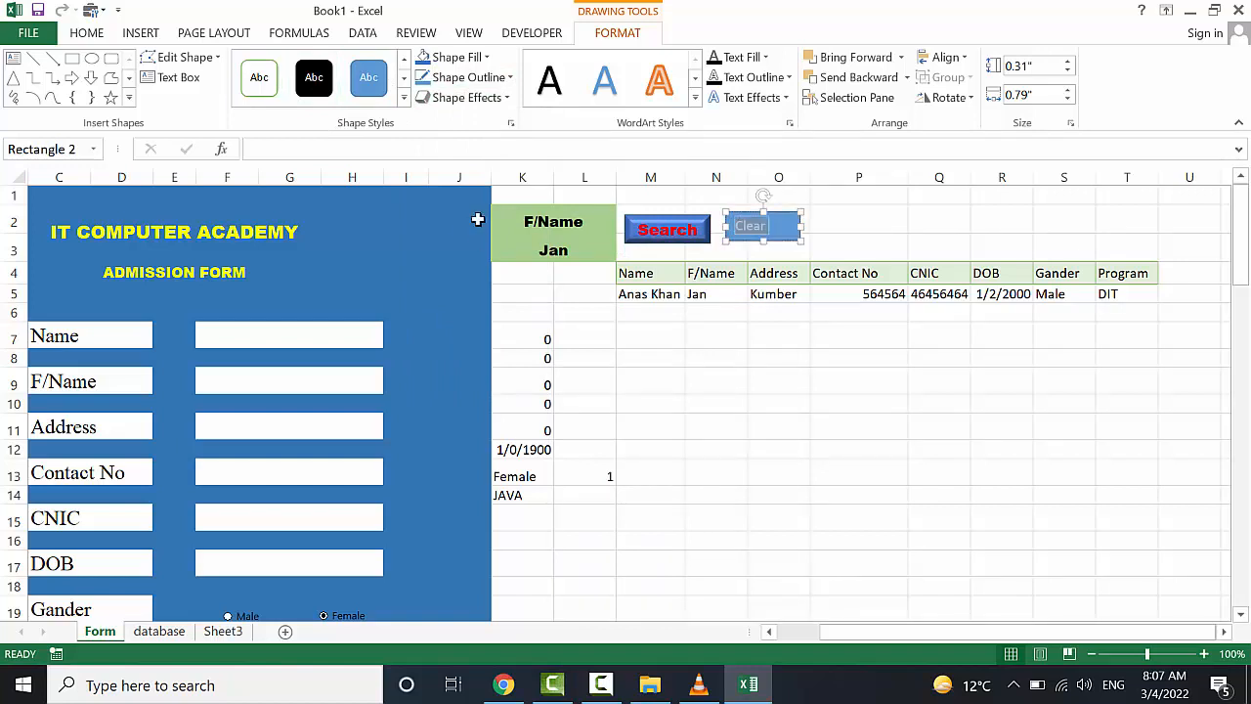
{"action": "left_click", "coordinate": [87, 32]}
{"action": "left_click", "coordinate": [347, 65]}
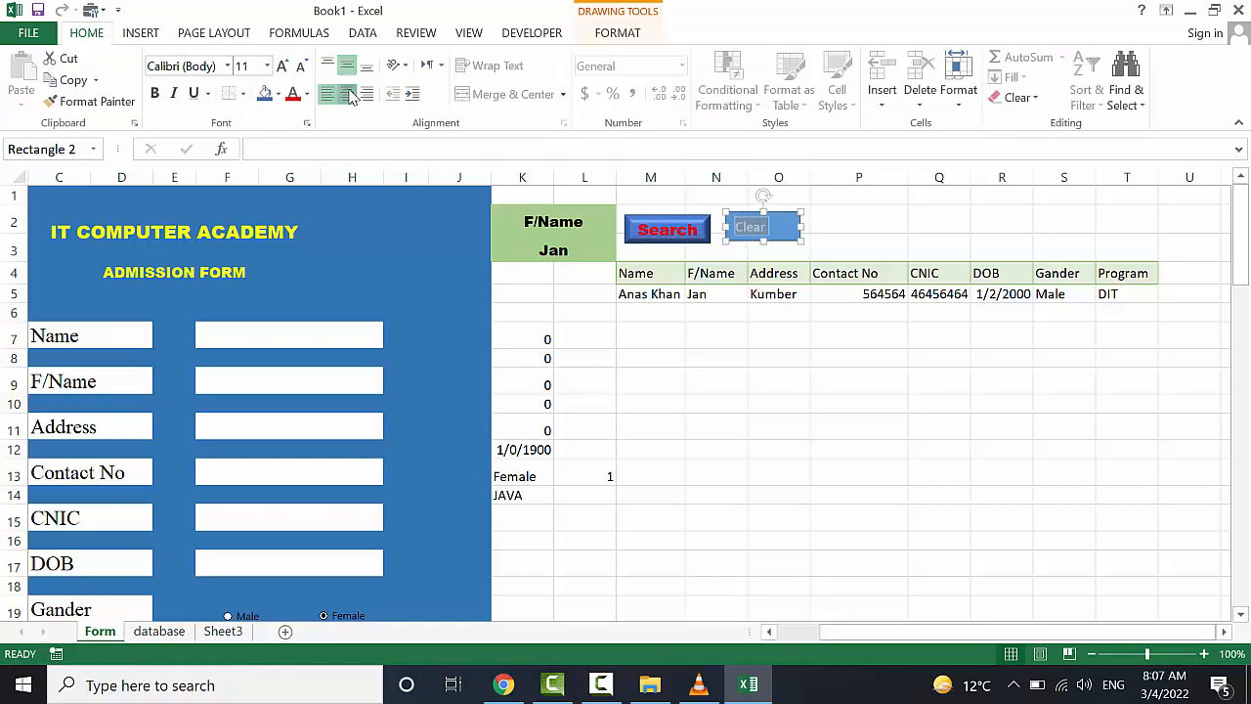
{"action": "left_click", "coordinate": [348, 94]}
{"action": "left_click", "coordinate": [281, 66]}
{"action": "left_click", "coordinate": [281, 66]}
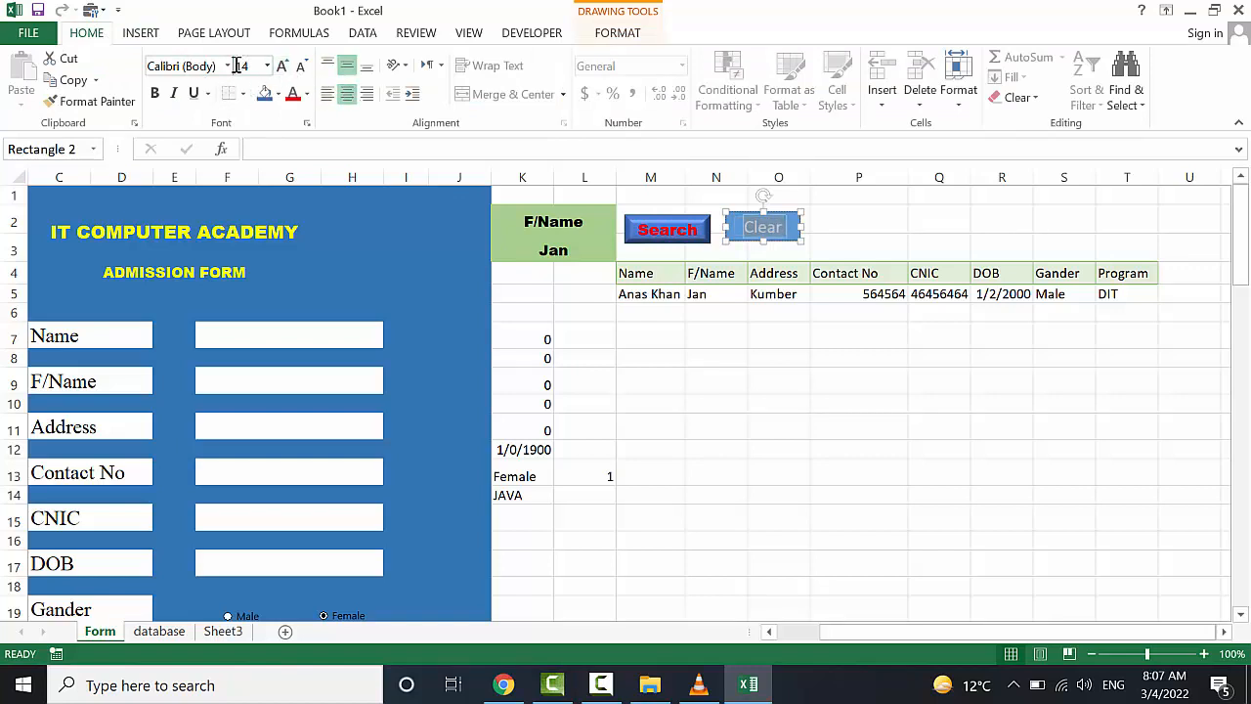
{"action": "left_click", "coordinate": [226, 66]}
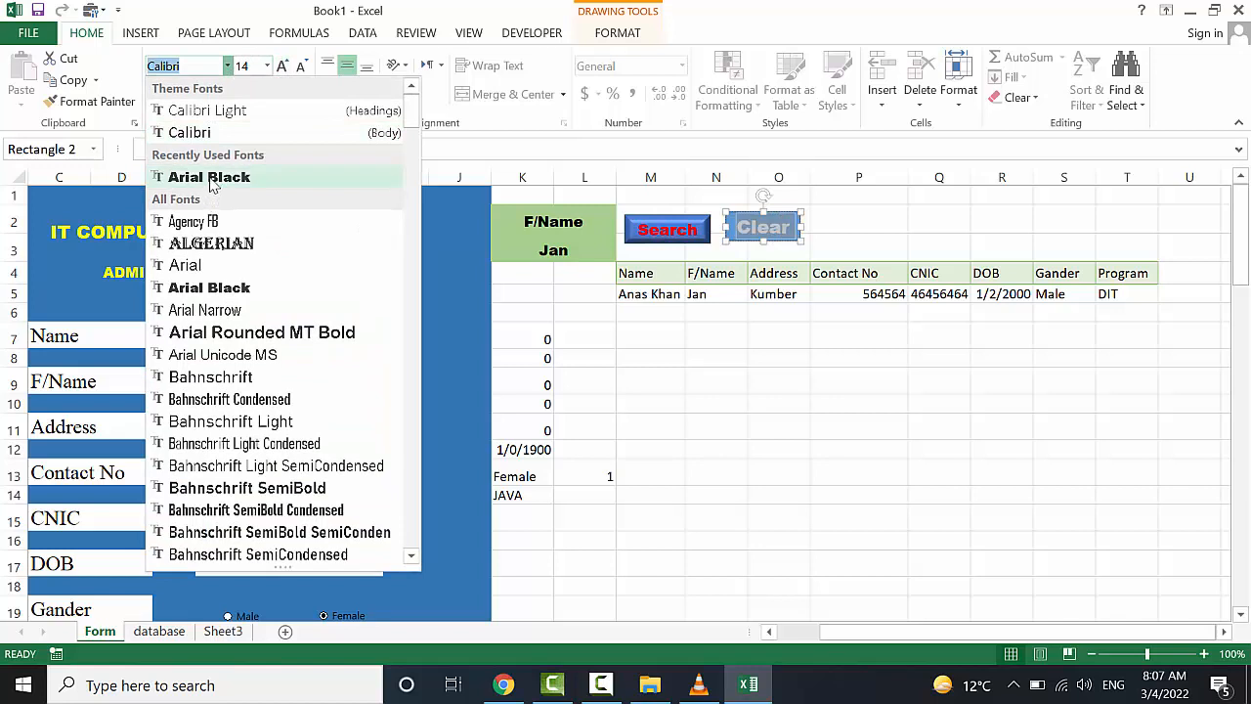
{"action": "left_click", "coordinate": [211, 181]}
{"action": "left_click", "coordinate": [654, 391]}
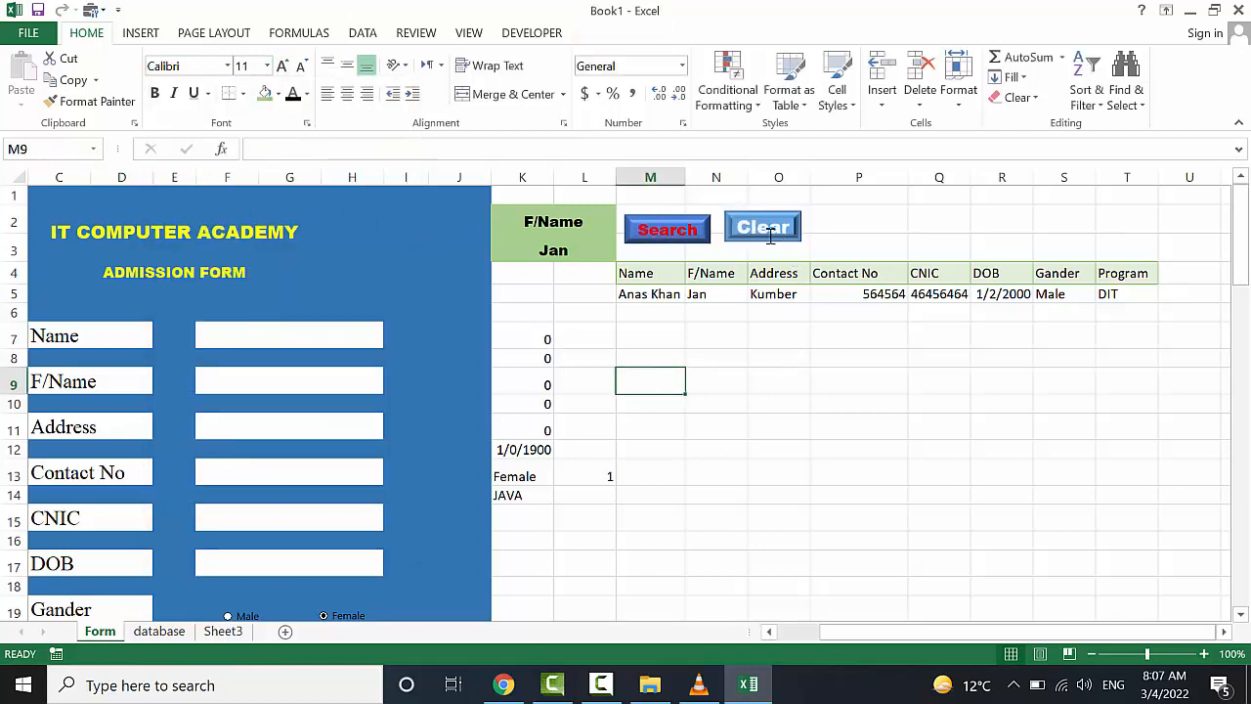
Open the Record Macro dialog from the View tab's Macros menu
{"action": "left_click", "coordinate": [479, 35]}
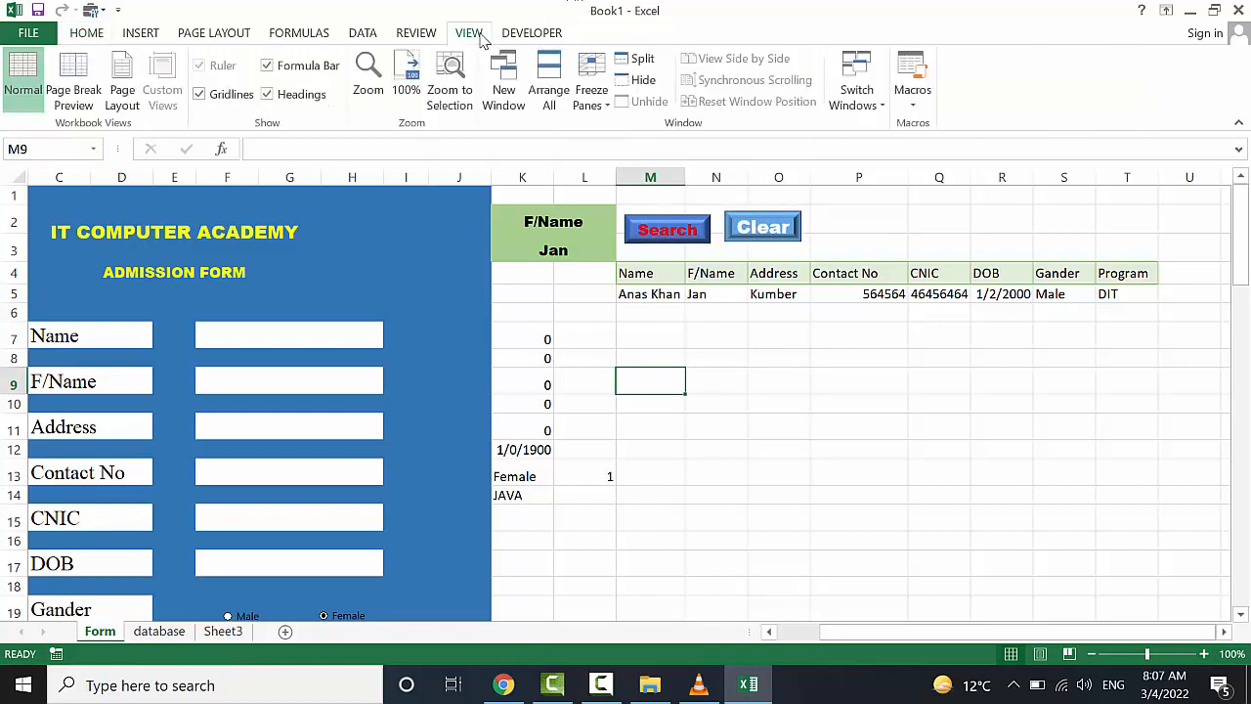
{"action": "left_click", "coordinate": [913, 93]}
{"action": "left_click", "coordinate": [927, 149]}
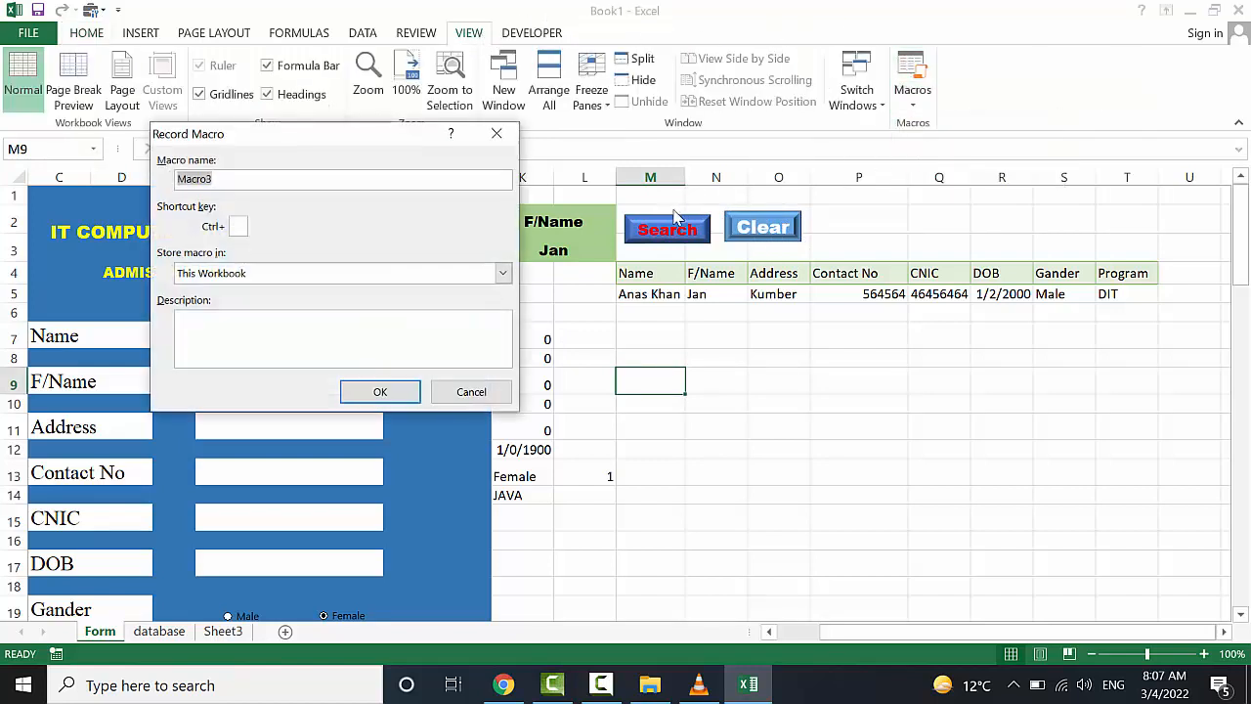
Record a macro named Clear that deletes the contents of M5:T5, then stop recording
{"action": "type", "text": "Clear"}
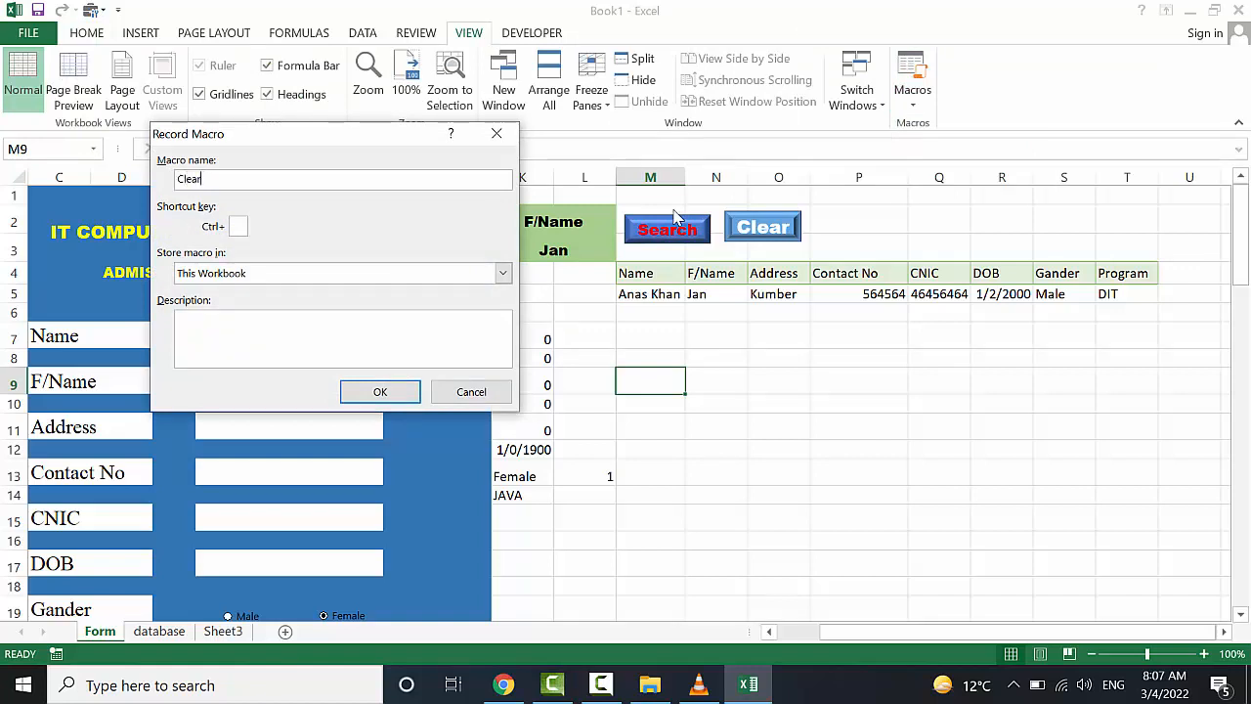
{"action": "left_click", "coordinate": [402, 391]}
{"action": "left_click", "coordinate": [718, 378]}
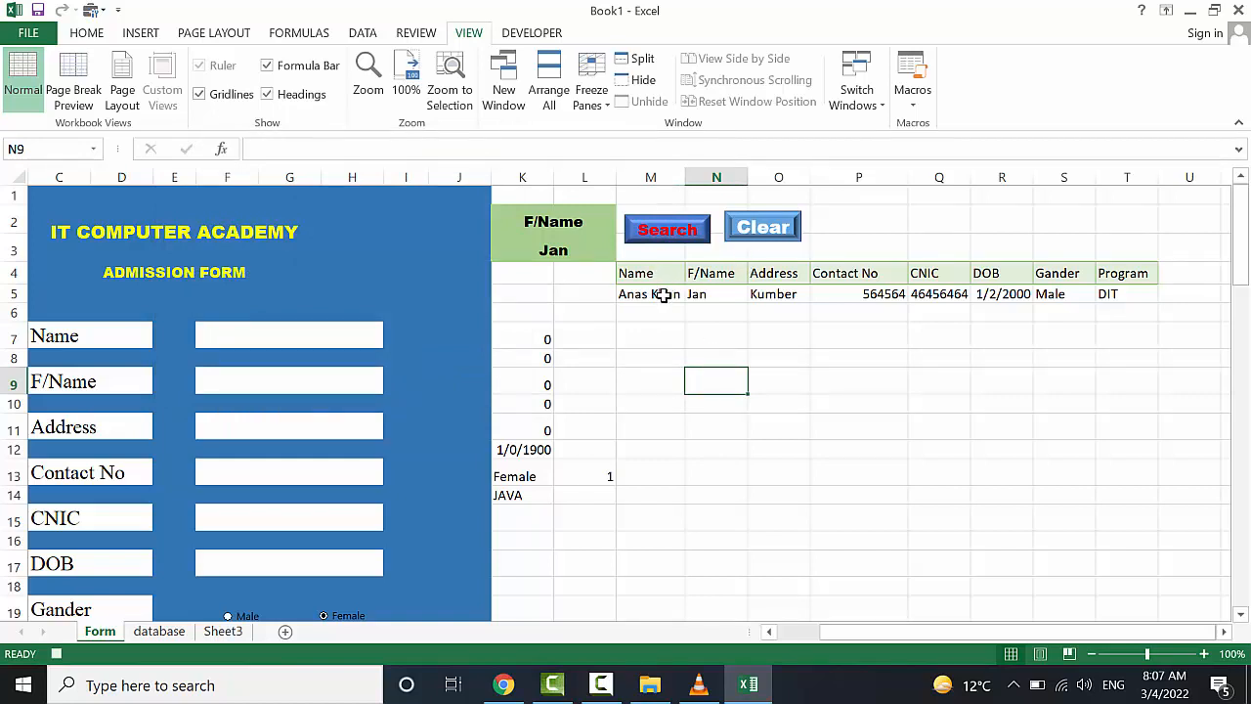
{"action": "left_click_drag", "start_coordinate": [663, 294], "coordinate": [1102, 297]}
{"action": "key", "text": "Delete"}
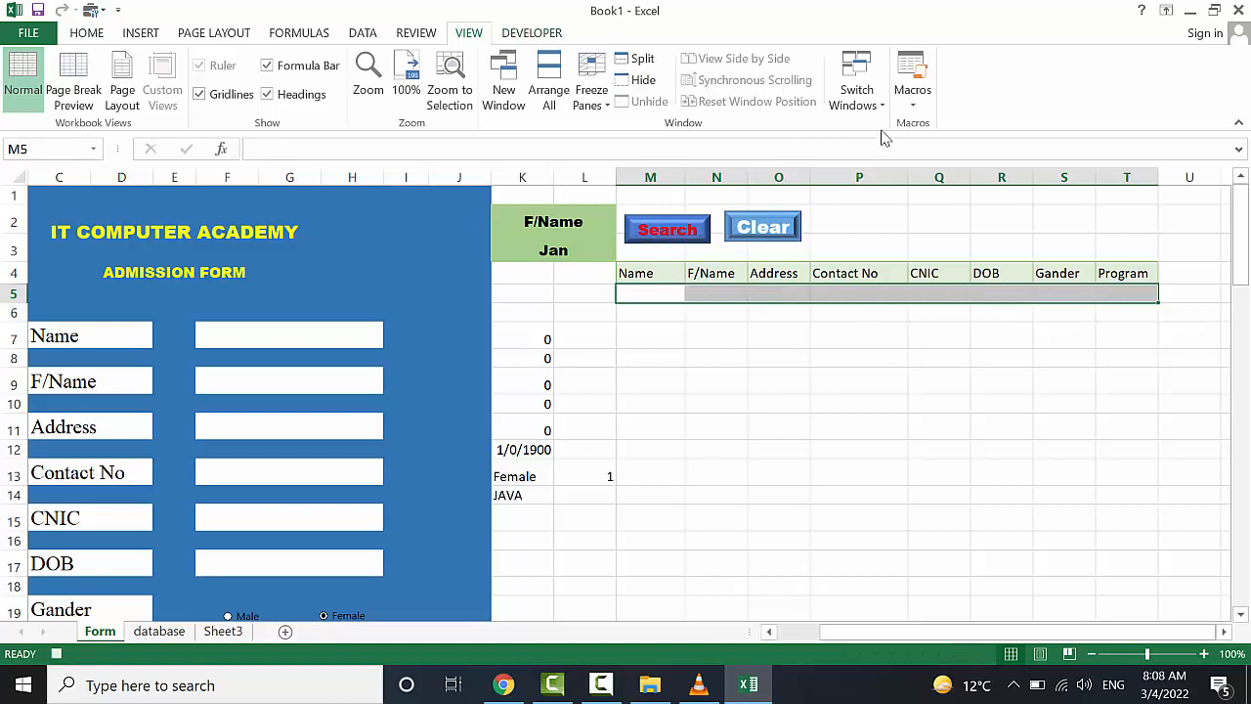
{"action": "left_click", "coordinate": [912, 99]}
{"action": "left_click", "coordinate": [943, 146]}
{"action": "left_click", "coordinate": [763, 376]}
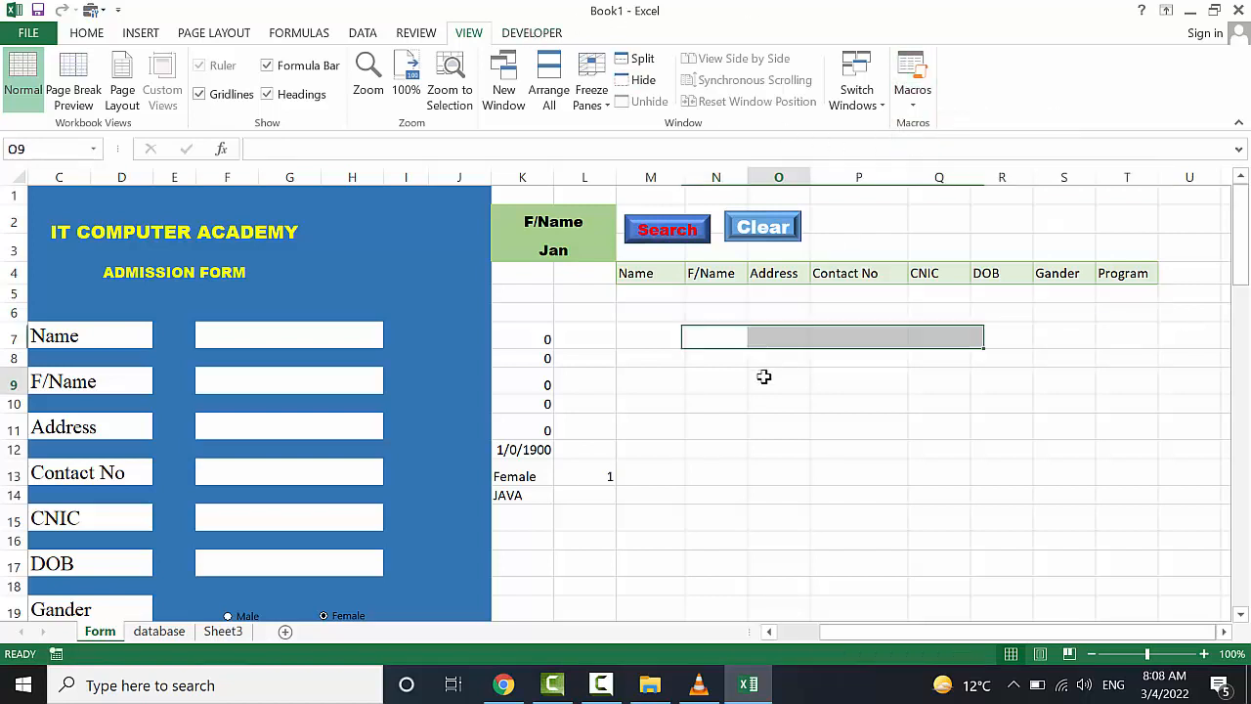
Assign the Clear macro to the Clear button shape and deselect it
{"action": "left_click", "coordinate": [763, 228], "text": "ctrl"}
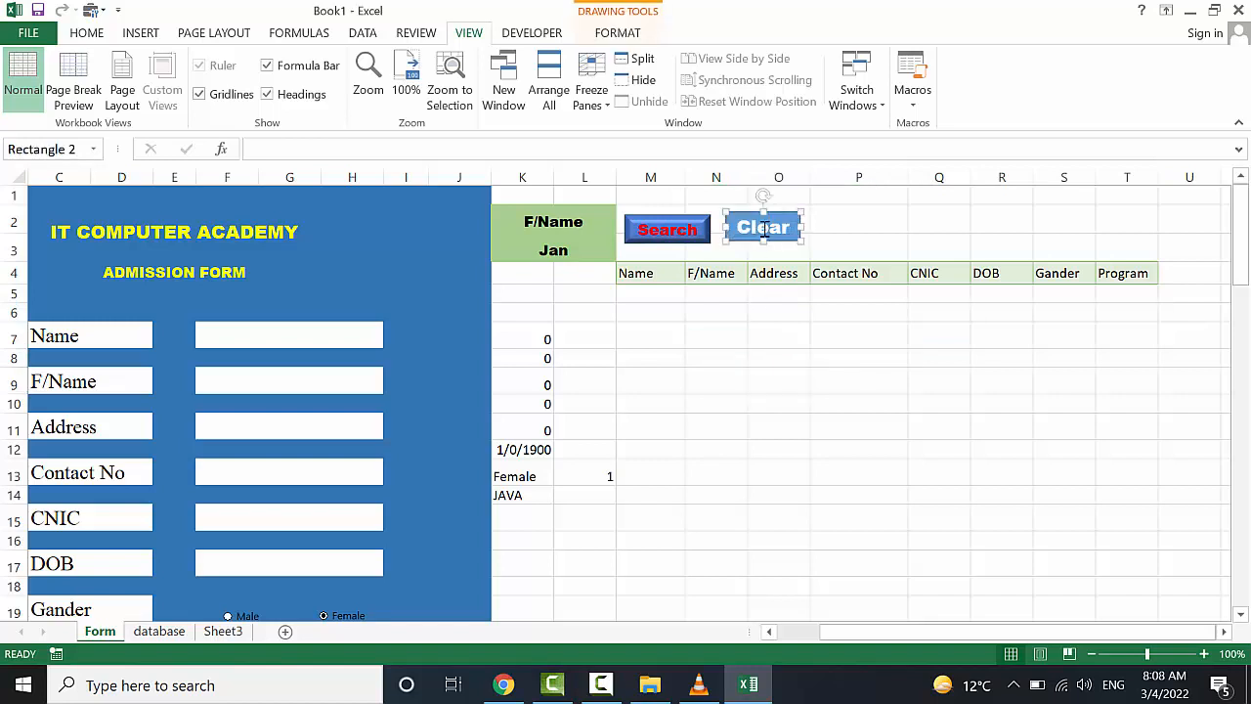
{"action": "right_click", "coordinate": [763, 228]}
{"action": "left_click", "coordinate": [821, 462]}
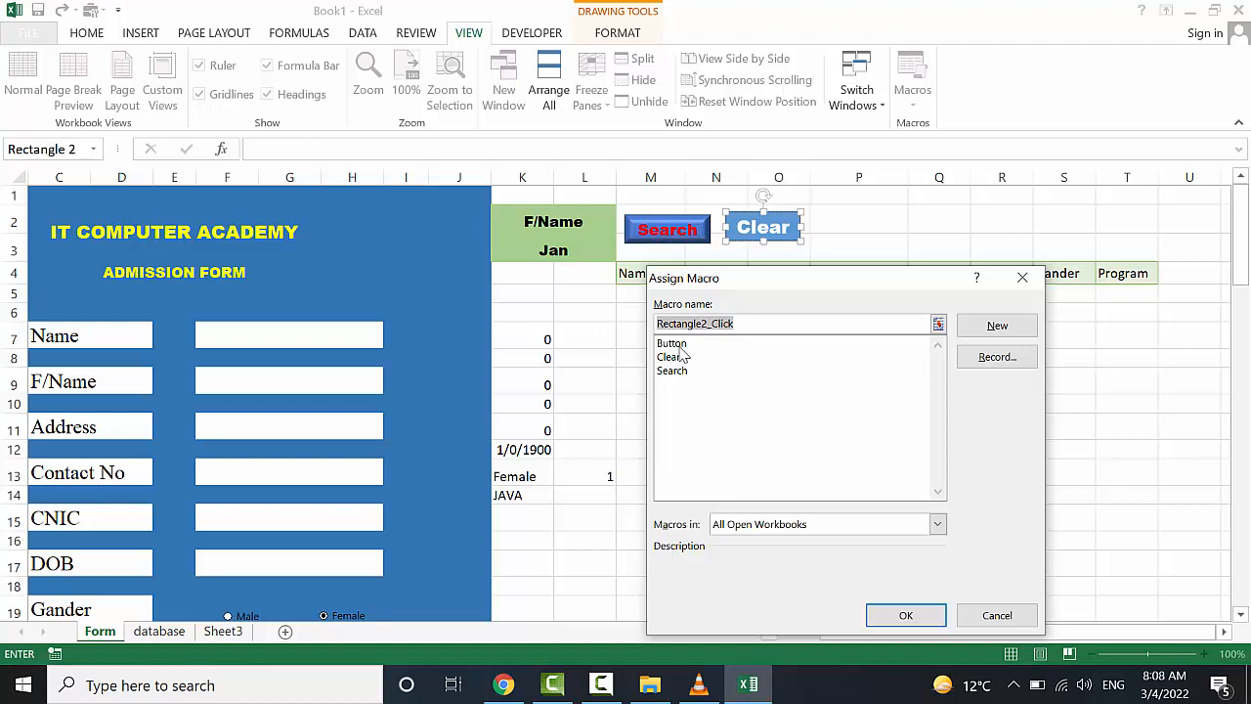
{"action": "left_click", "coordinate": [683, 356]}
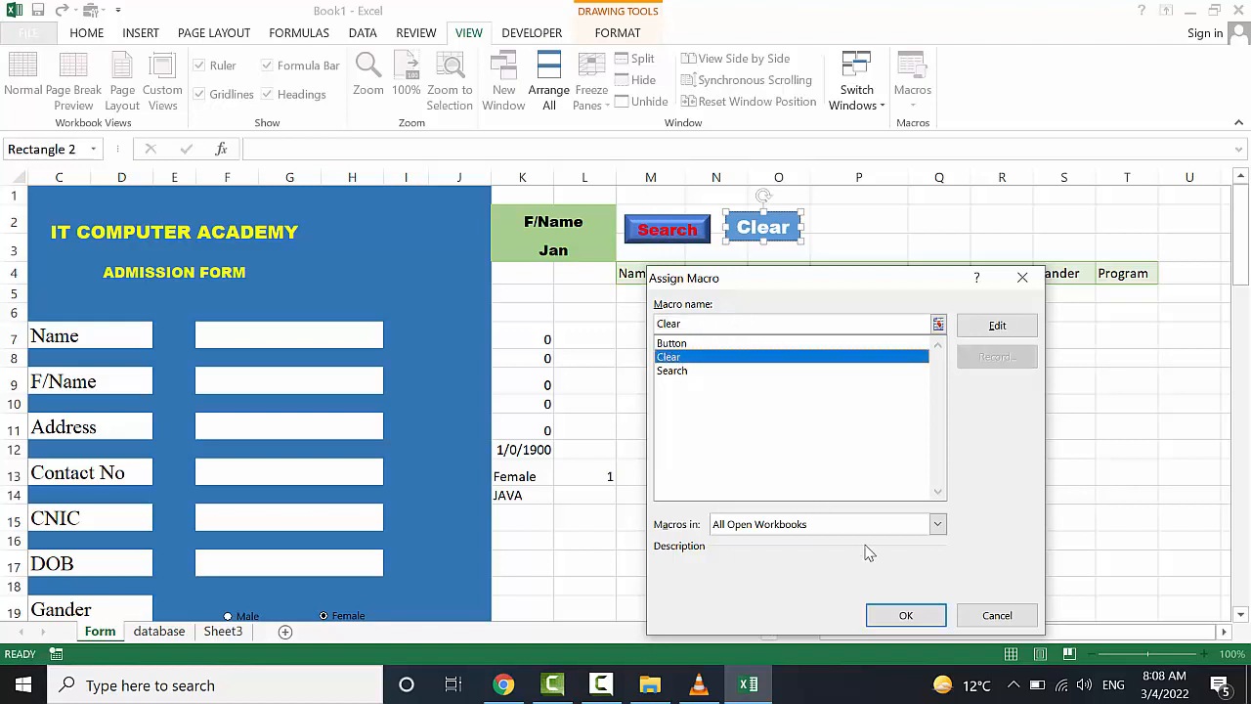
{"action": "left_click", "coordinate": [906, 614]}
{"action": "left_click", "coordinate": [760, 393]}
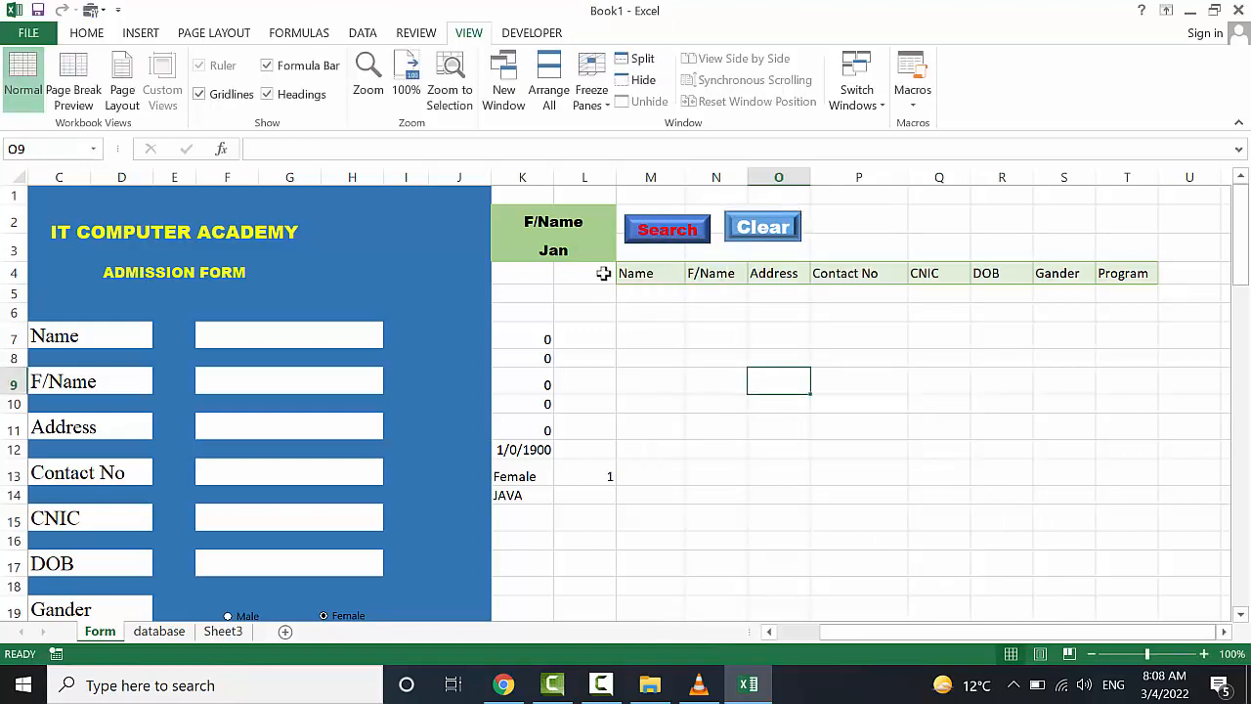
Test the Search and Clear buttons, then shorten the K2 label from F/Name to Name
{"action": "left_click", "coordinate": [697, 241]}
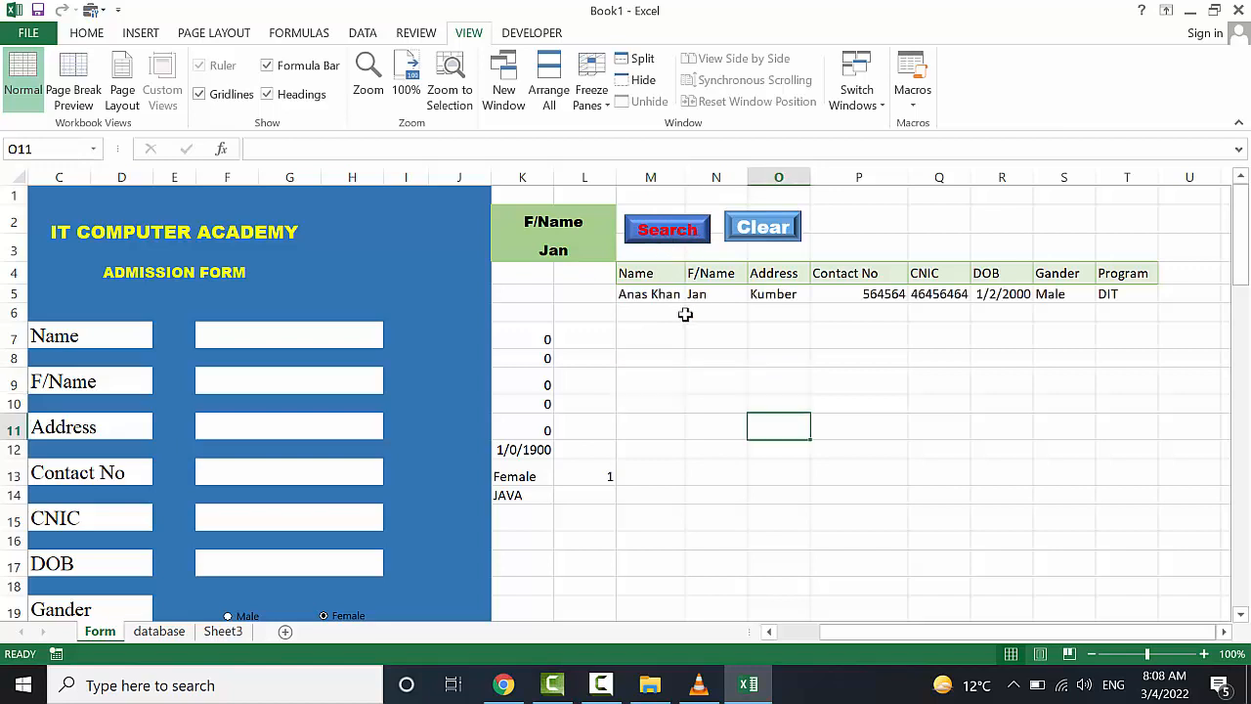
{"action": "left_click", "coordinate": [761, 228]}
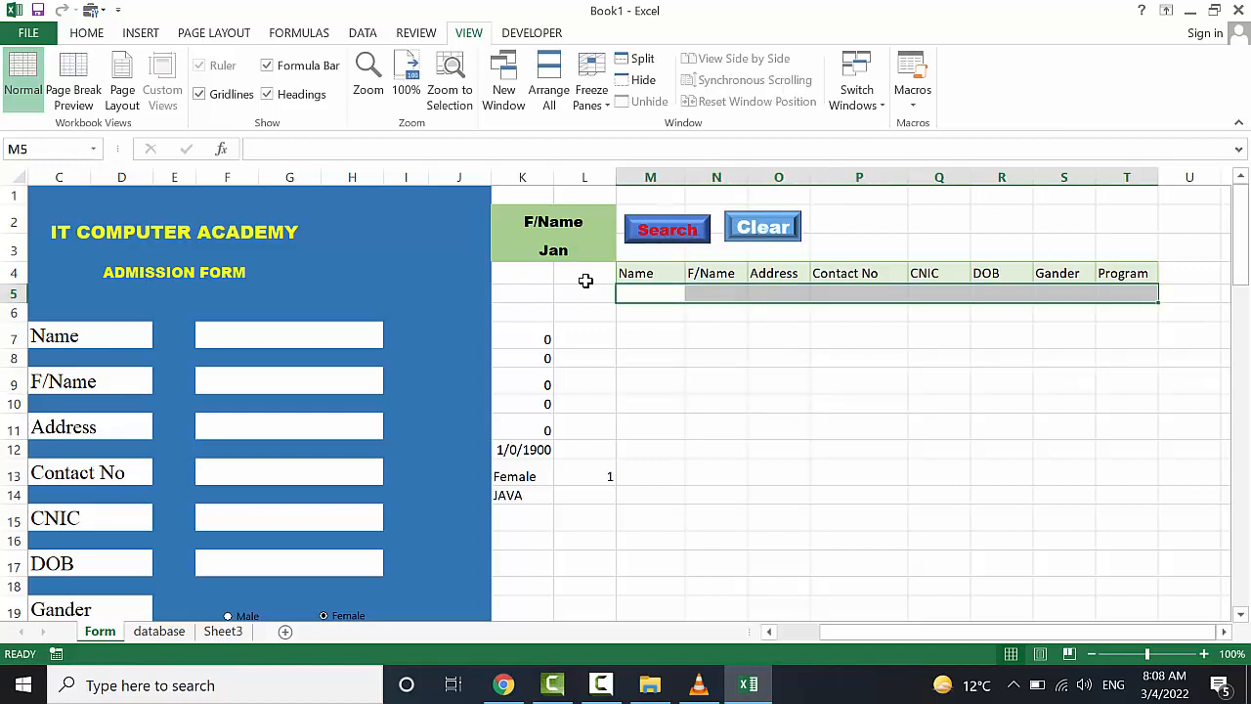
{"action": "double_click", "coordinate": [529, 224]}
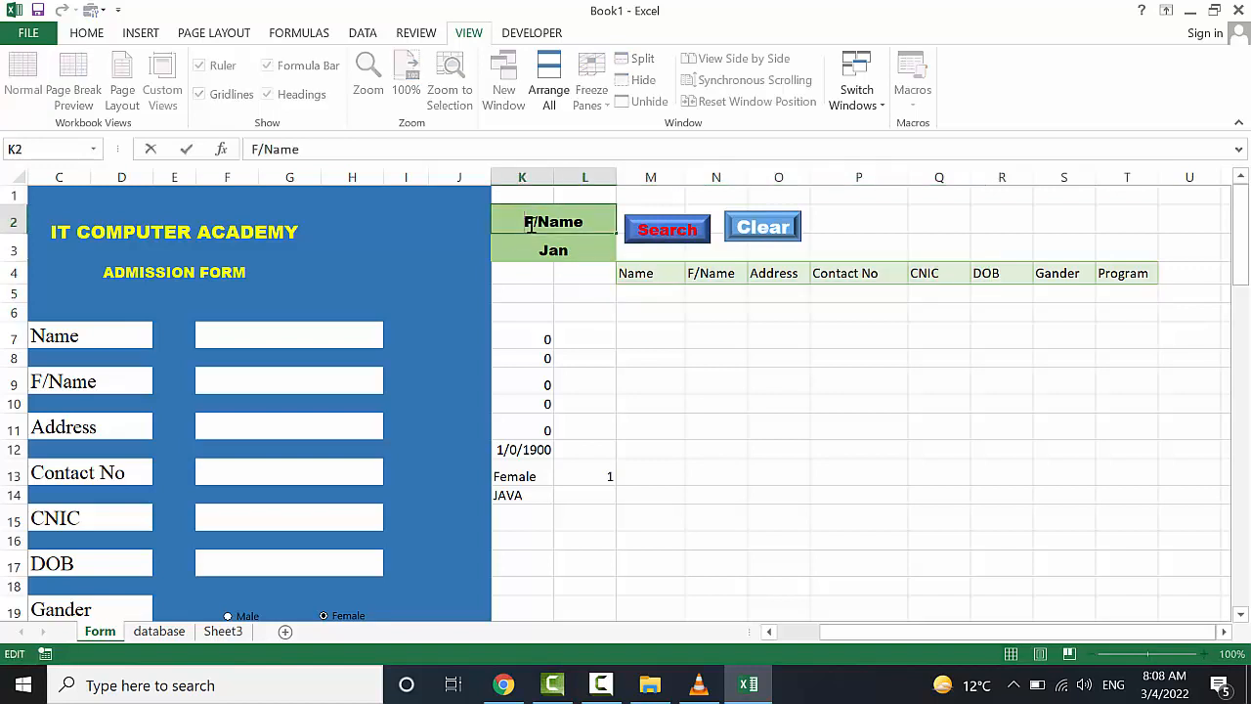
{"action": "key", "text": "BackSpace"}
{"action": "key", "text": "BackSpace"}
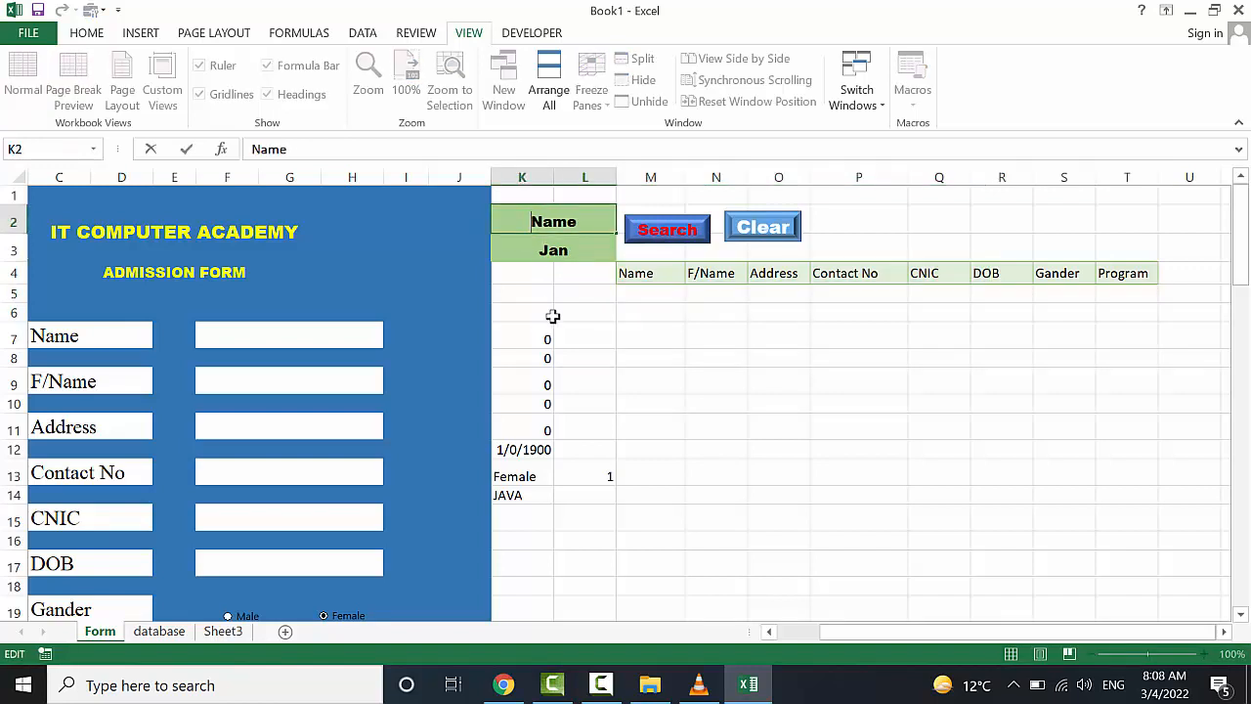
{"action": "left_click", "coordinate": [567, 244]}
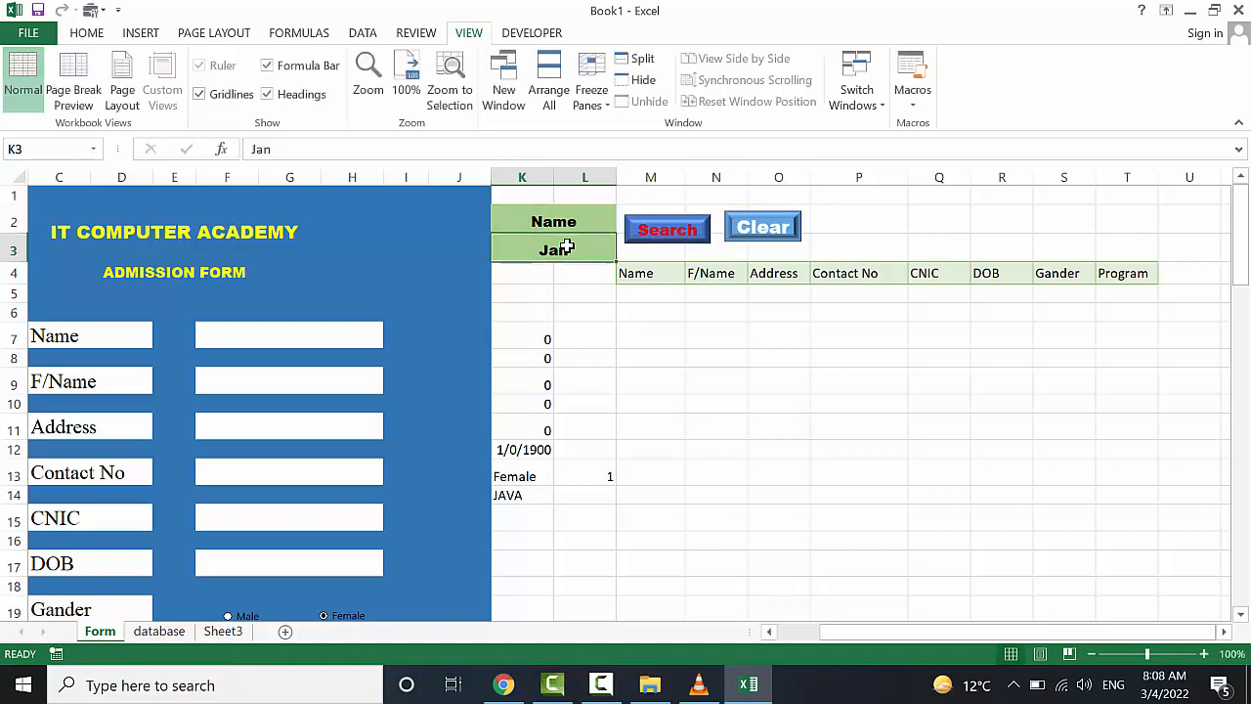
Enter a student's name in K3, search for it, then clear the results row
{"action": "type", "text": "Yasor"}
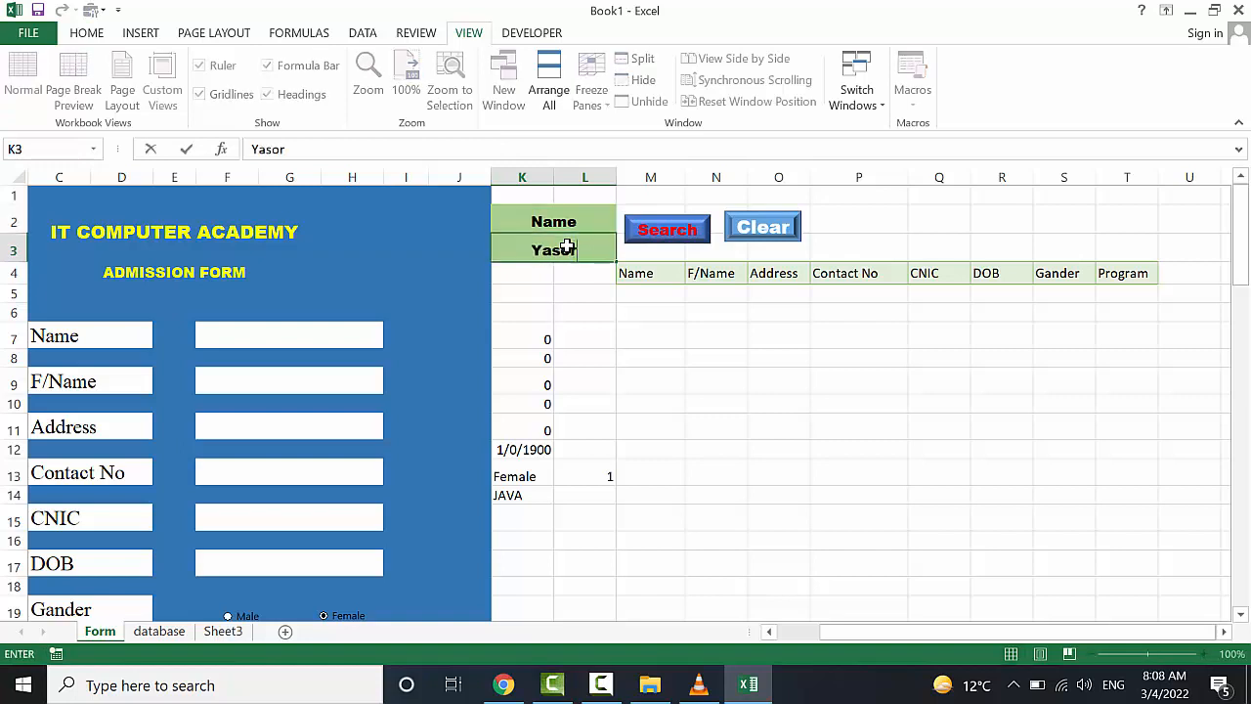
{"action": "key", "text": "BackSpace"}
{"action": "key", "text": "BackSpace"}
{"action": "type", "text": "ir"}
{"action": "left_click", "coordinate": [649, 240]}
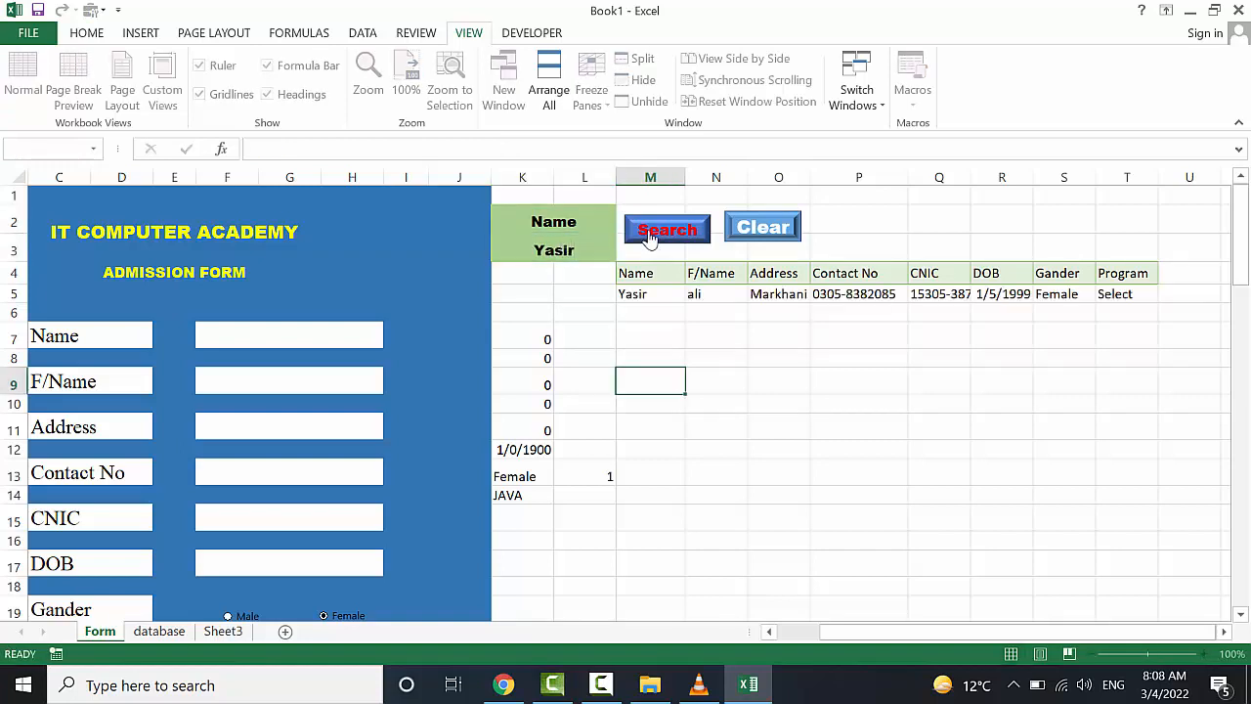
{"action": "left_click", "coordinate": [772, 225]}
{"action": "left_click", "coordinate": [846, 199]}
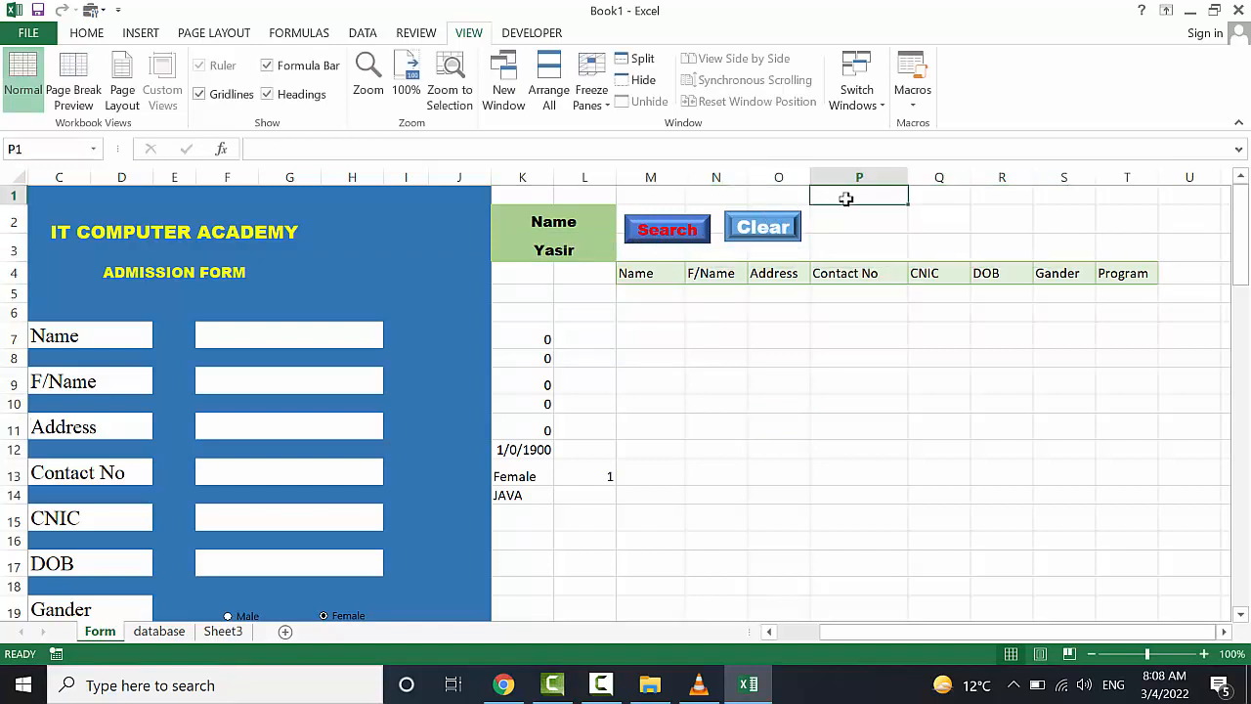
{"action": "scroll", "coordinate": [692, 417], "scroll_direction": "left", "scroll_amount": 2}
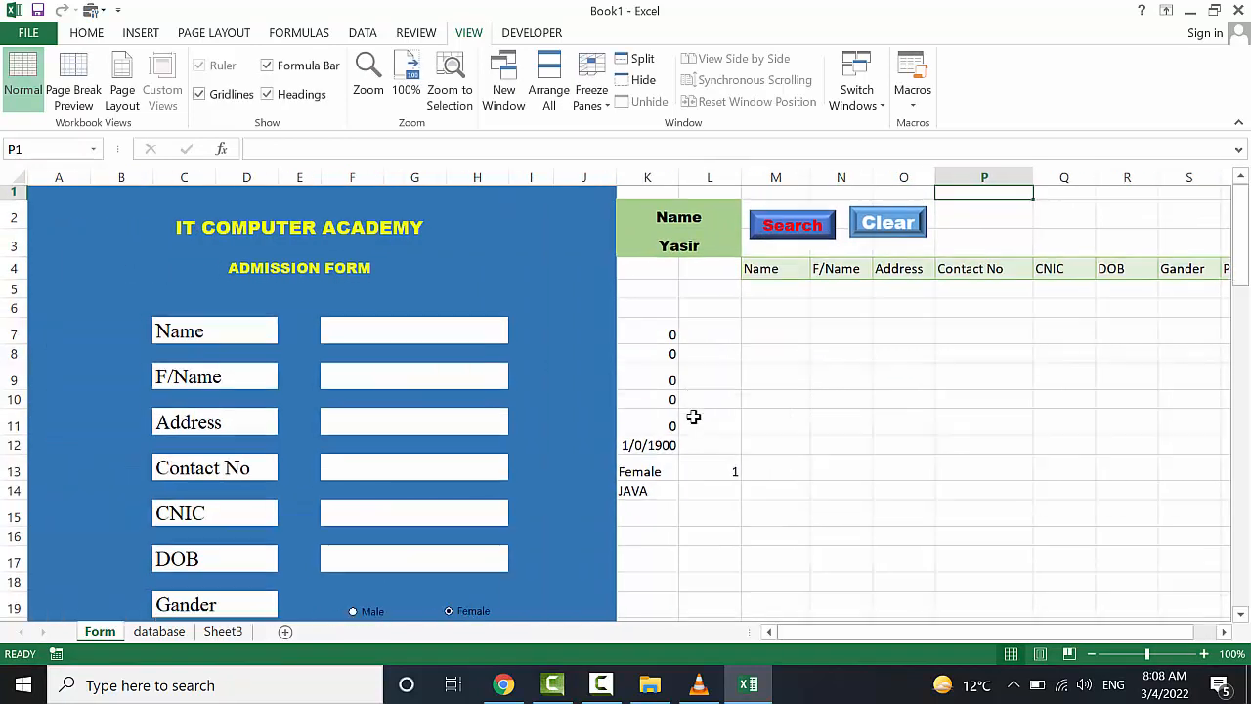
{"action": "scroll", "coordinate": [693, 417], "scroll_direction": "down", "scroll_amount": 3}
{"action": "scroll", "coordinate": [693, 416], "scroll_direction": "up", "scroll_amount": 3}
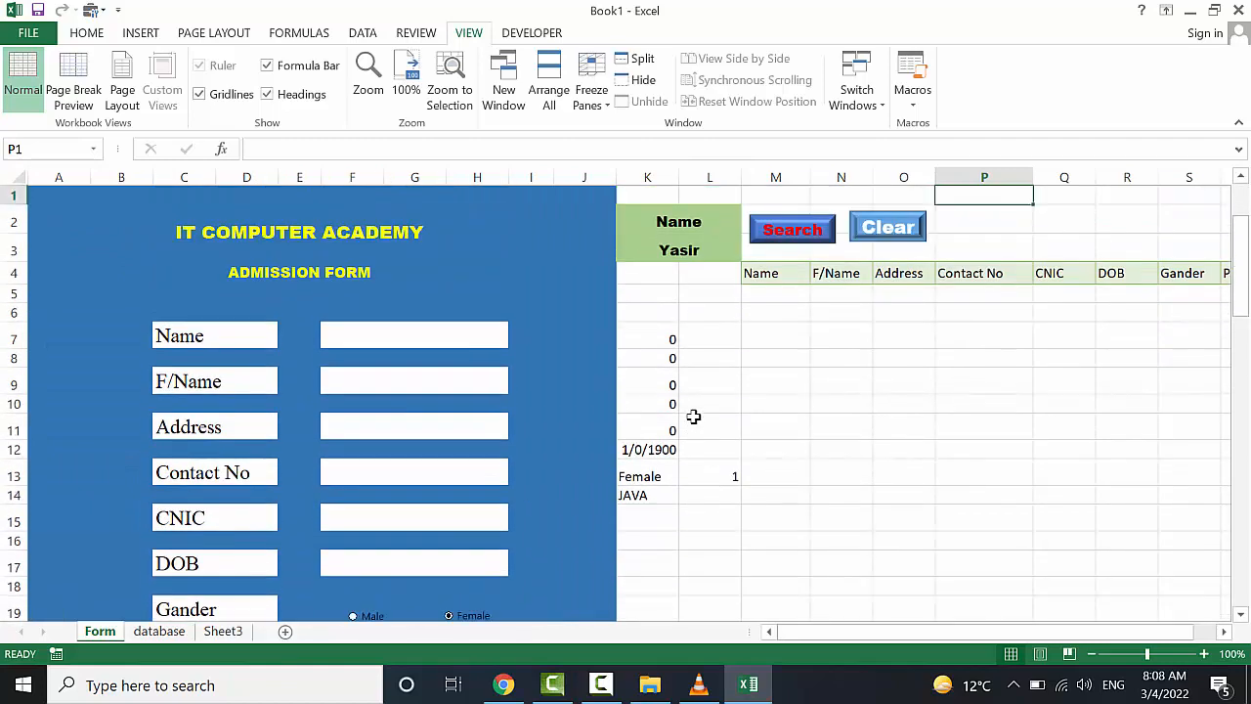
{"action": "scroll", "coordinate": [884, 416], "scroll_direction": "down", "scroll_amount": 1}
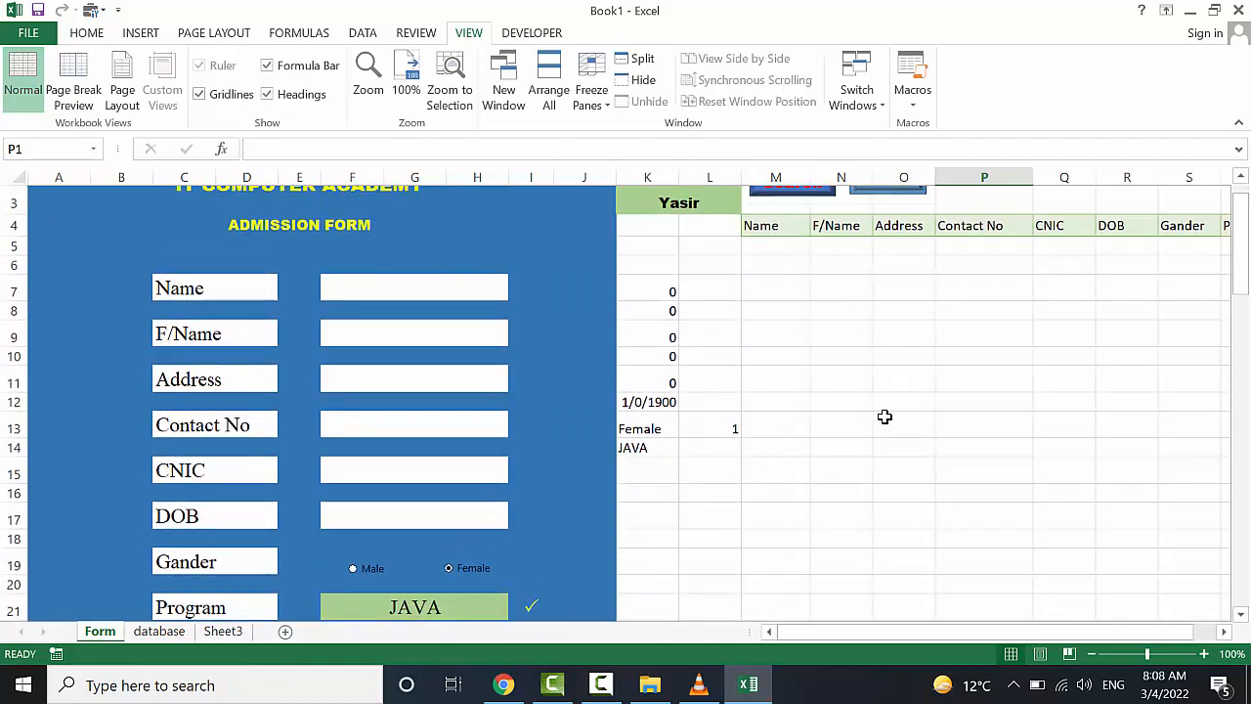
{"action": "scroll", "coordinate": [885, 416], "scroll_direction": "down", "scroll_amount": 3}
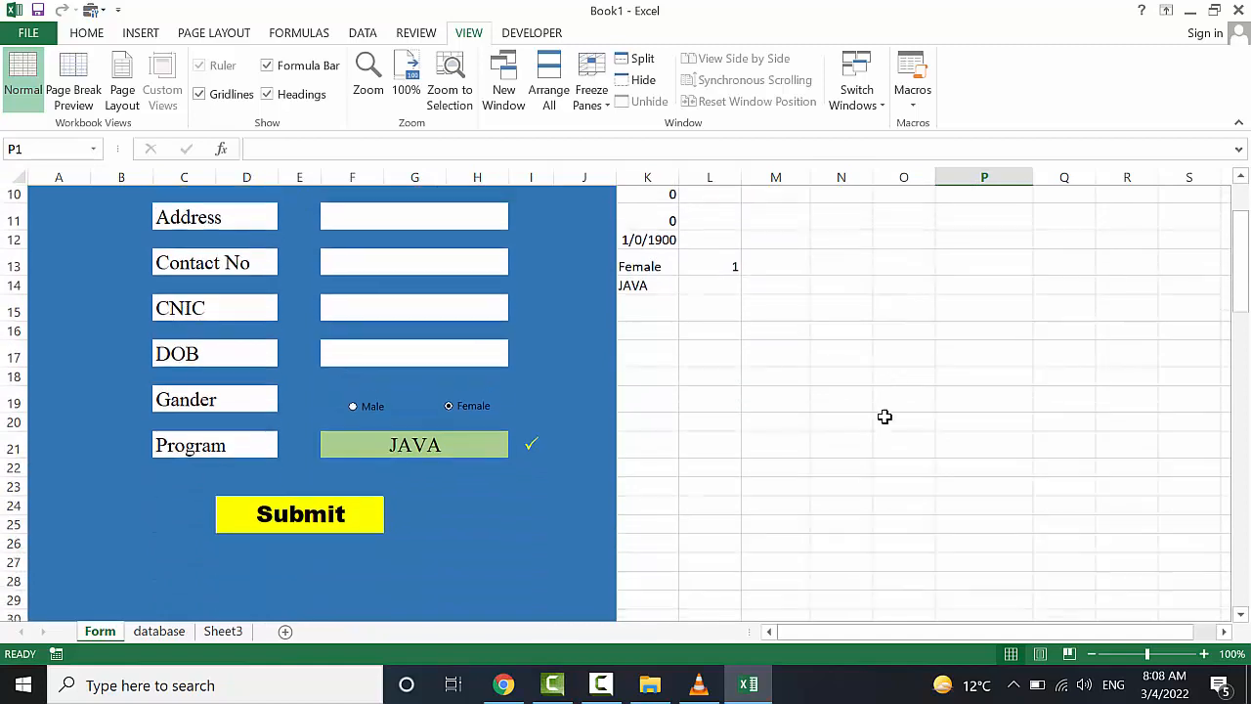
{"action": "scroll", "coordinate": [742, 380], "scroll_direction": "up", "scroll_amount": 3}
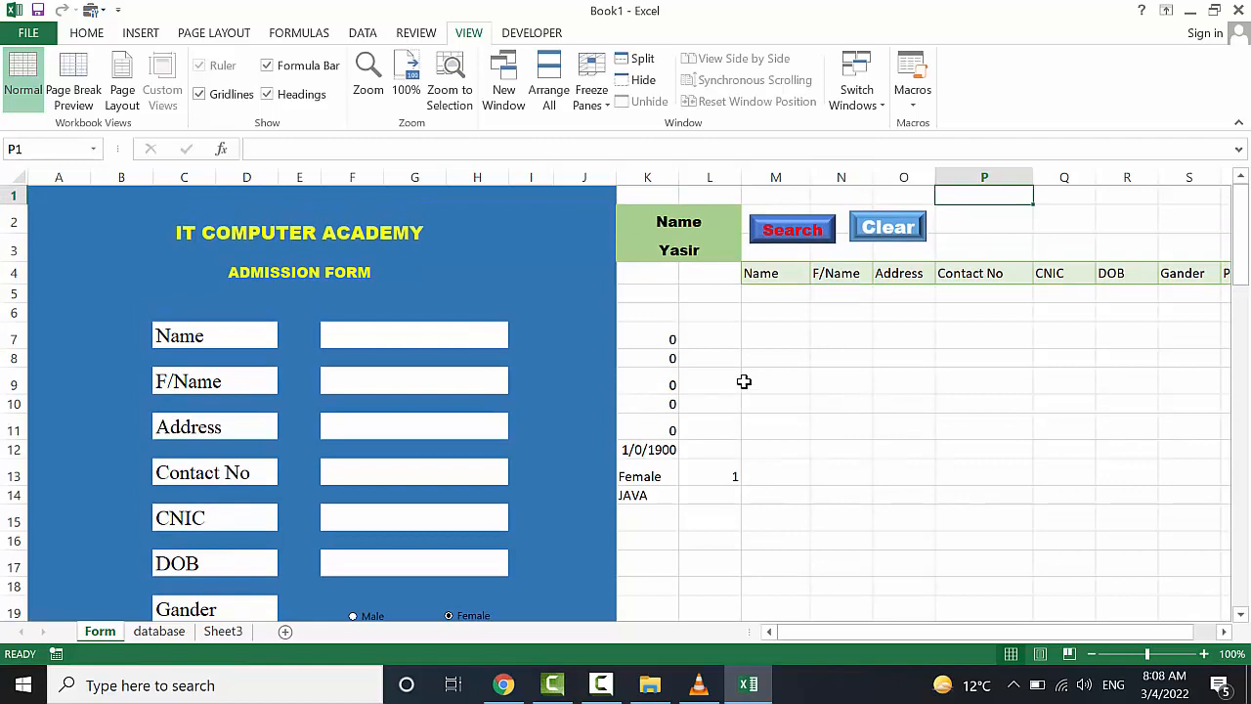
{"action": "scroll", "coordinate": [743, 381], "scroll_direction": "down", "scroll_amount": 1}
{"action": "scroll", "coordinate": [534, 433], "scroll_direction": "up", "scroll_amount": 2}
{"action": "scroll", "coordinate": [464, 445], "scroll_direction": "down", "scroll_amount": 2}
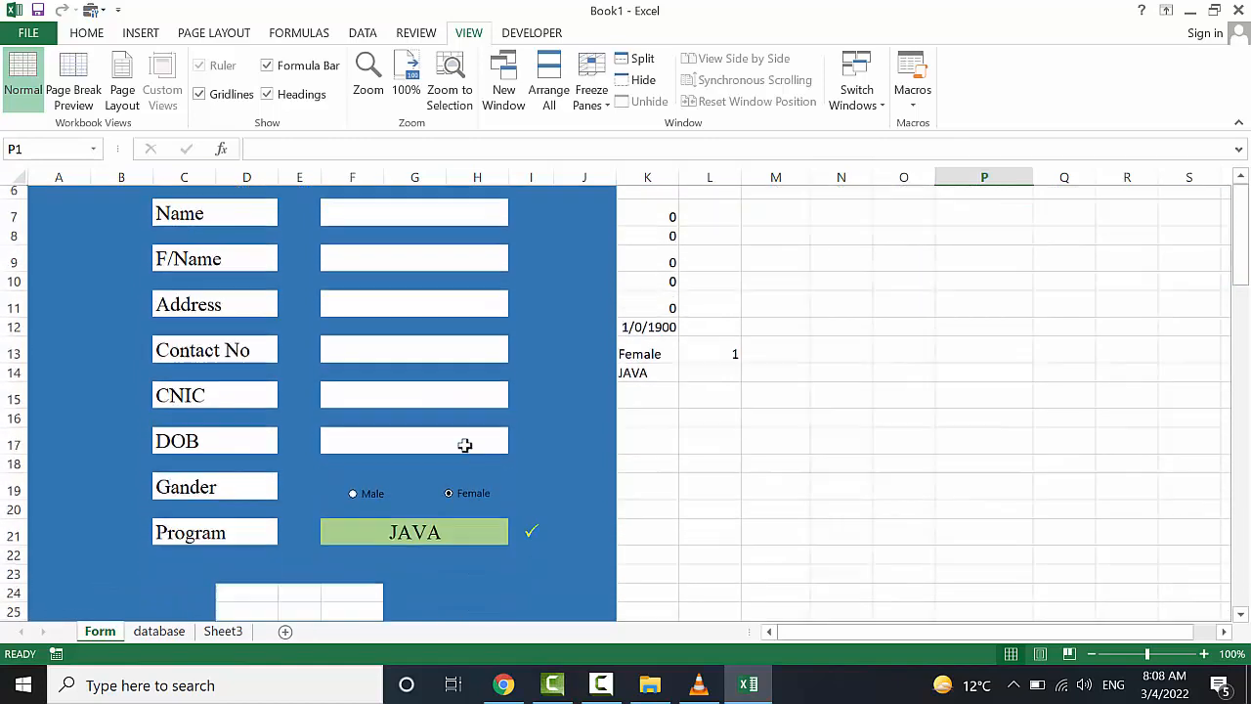
{"action": "scroll", "coordinate": [455, 425], "scroll_direction": "down", "scroll_amount": 1}
{"action": "scroll", "coordinate": [518, 393], "scroll_direction": "up", "scroll_amount": 2}
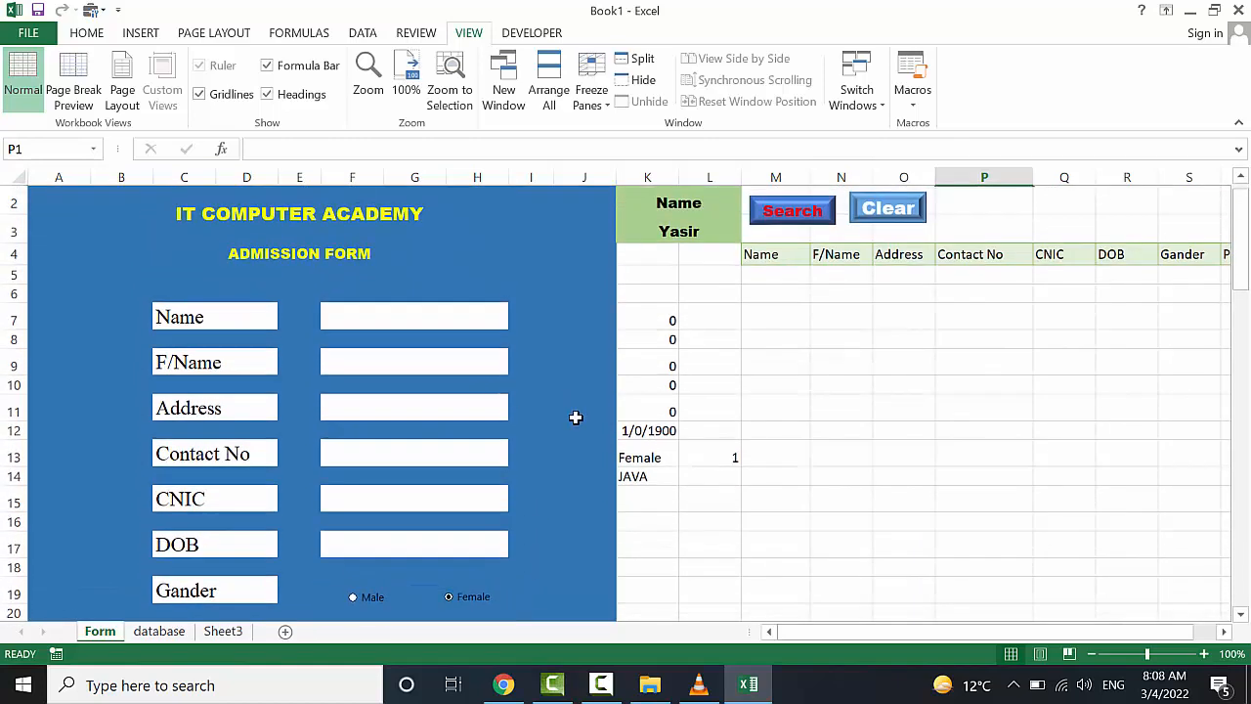
{"action": "scroll", "coordinate": [575, 418], "scroll_direction": "down", "scroll_amount": 1}
{"action": "scroll", "coordinate": [576, 417], "scroll_direction": "down", "scroll_amount": 2}
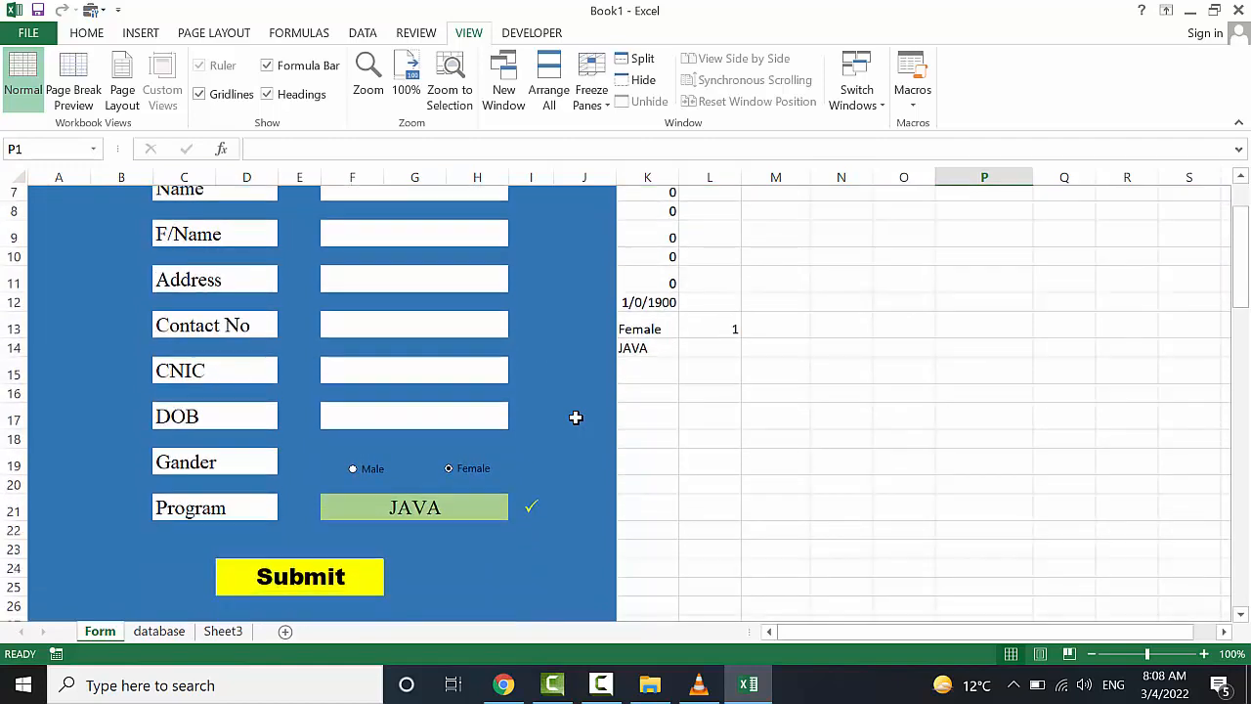
{"action": "scroll", "coordinate": [576, 417], "scroll_direction": "up", "scroll_amount": 2}
{"action": "scroll", "coordinate": [619, 419], "scroll_direction": "down", "scroll_amount": 2}
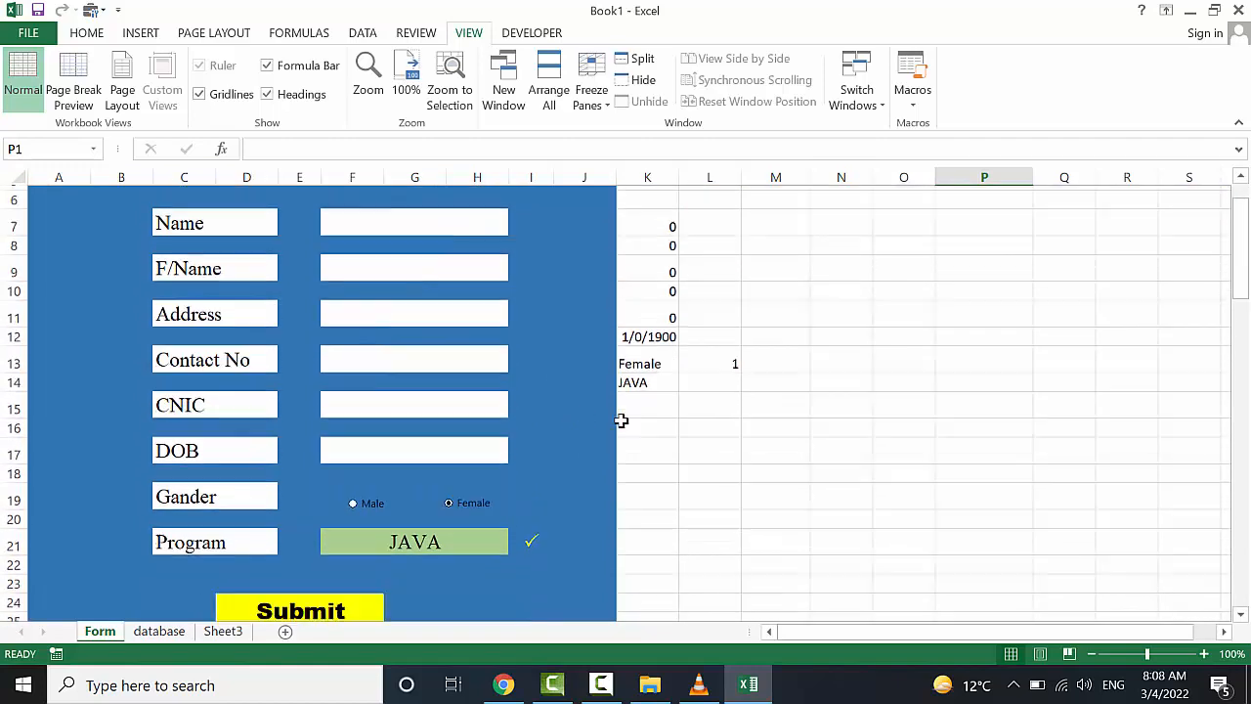
{"action": "scroll", "coordinate": [518, 567], "scroll_direction": "down", "scroll_amount": 1}
{"action": "scroll", "coordinate": [528, 525], "scroll_direction": "up", "scroll_amount": 3}
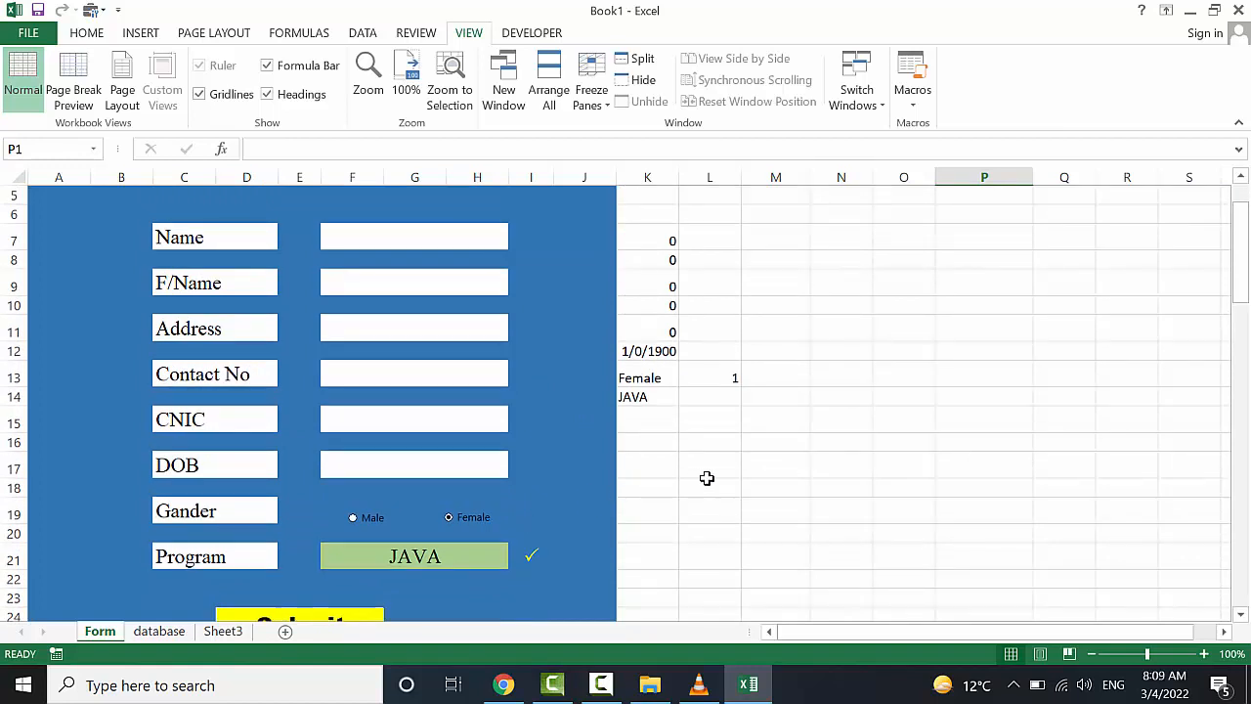
{"action": "scroll", "coordinate": [707, 478], "scroll_direction": "up", "scroll_amount": 1}
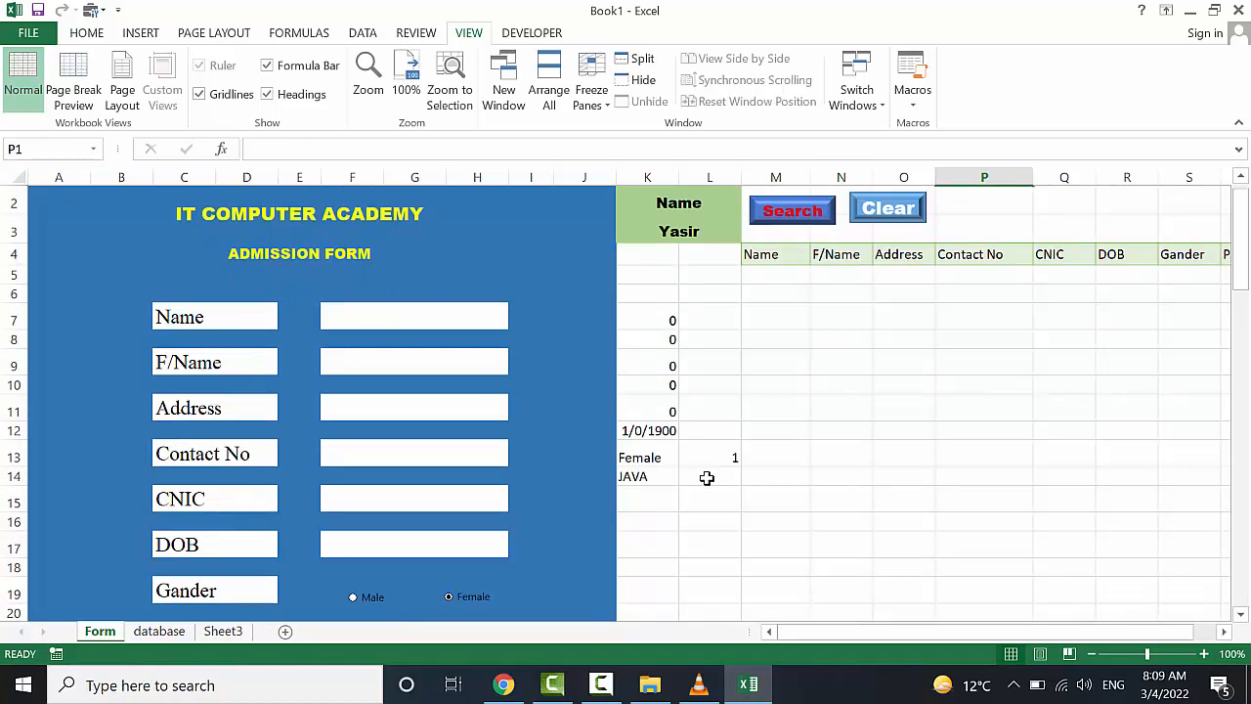
{"action": "scroll", "coordinate": [831, 412], "scroll_direction": "up", "scroll_amount": 1}
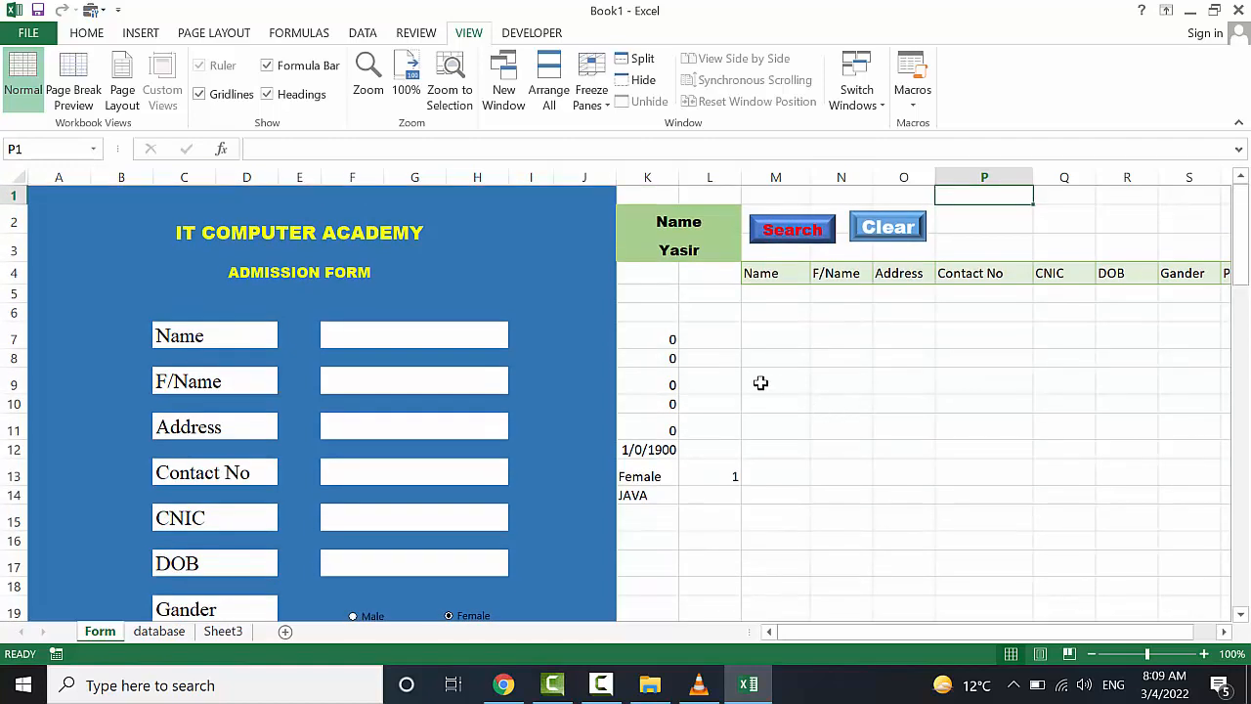
{"action": "scroll", "coordinate": [760, 382], "scroll_direction": "right", "scroll_amount": 1}
{"action": "scroll", "coordinate": [760, 382], "scroll_direction": "left", "scroll_amount": 1}
{"action": "scroll", "coordinate": [516, 414], "scroll_direction": "down", "scroll_amount": 3}
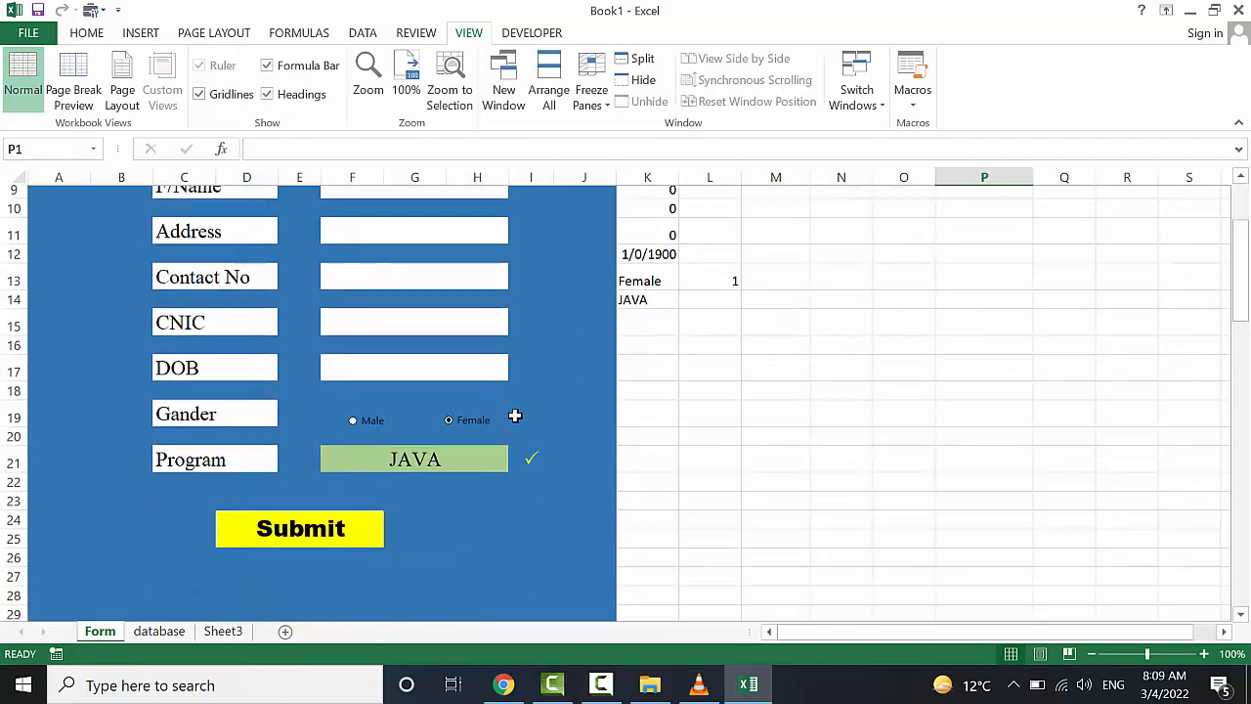
{"action": "scroll", "coordinate": [515, 414], "scroll_direction": "up", "scroll_amount": 3}
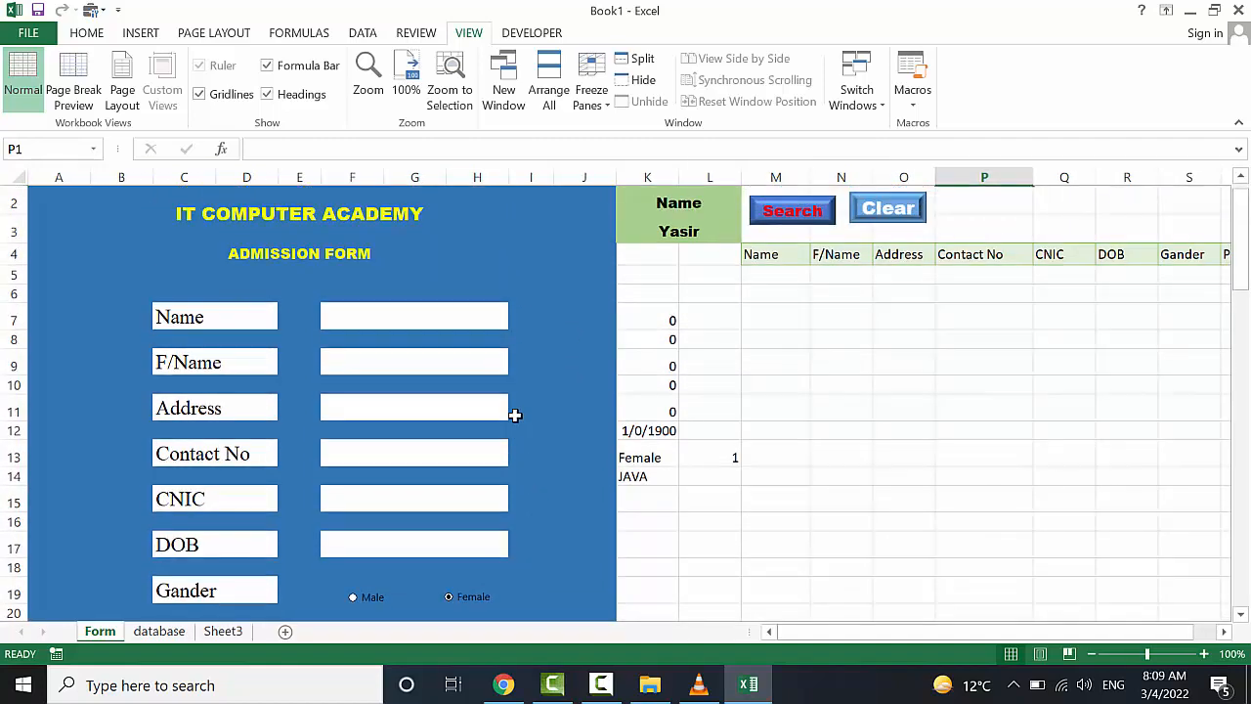
{"action": "scroll", "coordinate": [946, 442], "scroll_direction": "down", "scroll_amount": 1}
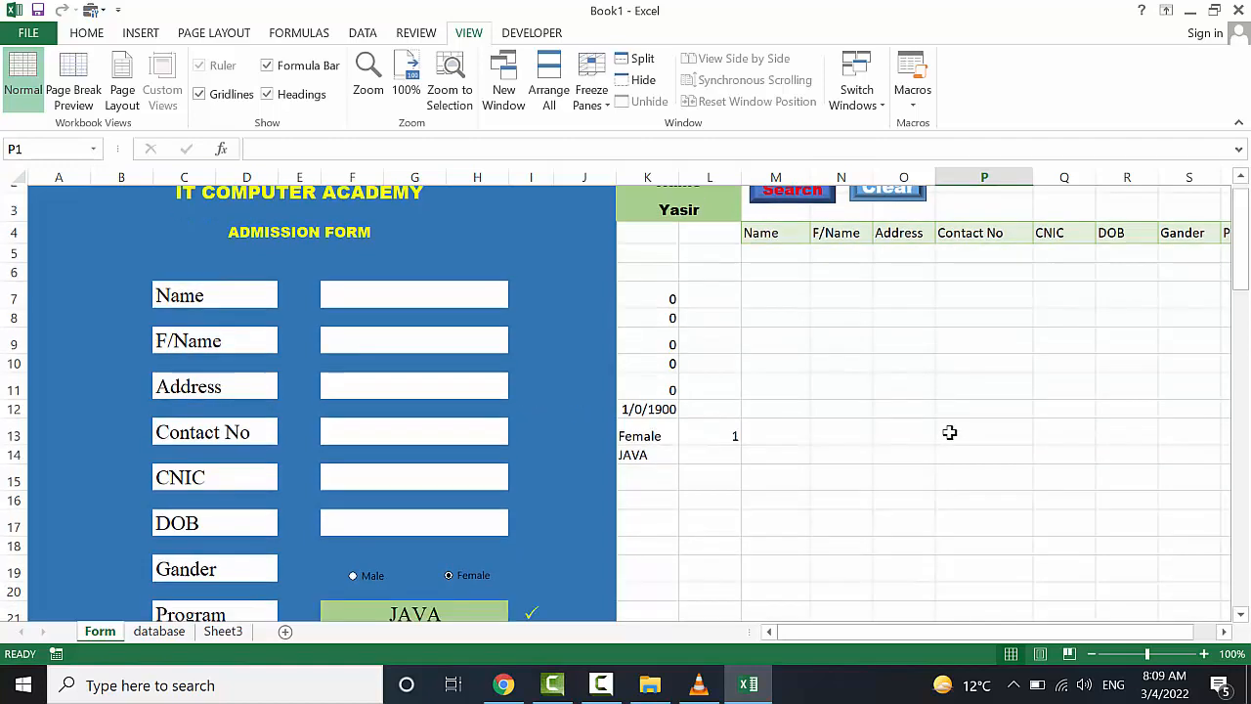
{"action": "scroll", "coordinate": [949, 432], "scroll_direction": "up", "scroll_amount": 1}
{"action": "scroll", "coordinate": [949, 432], "scroll_direction": "up", "scroll_amount": 1}
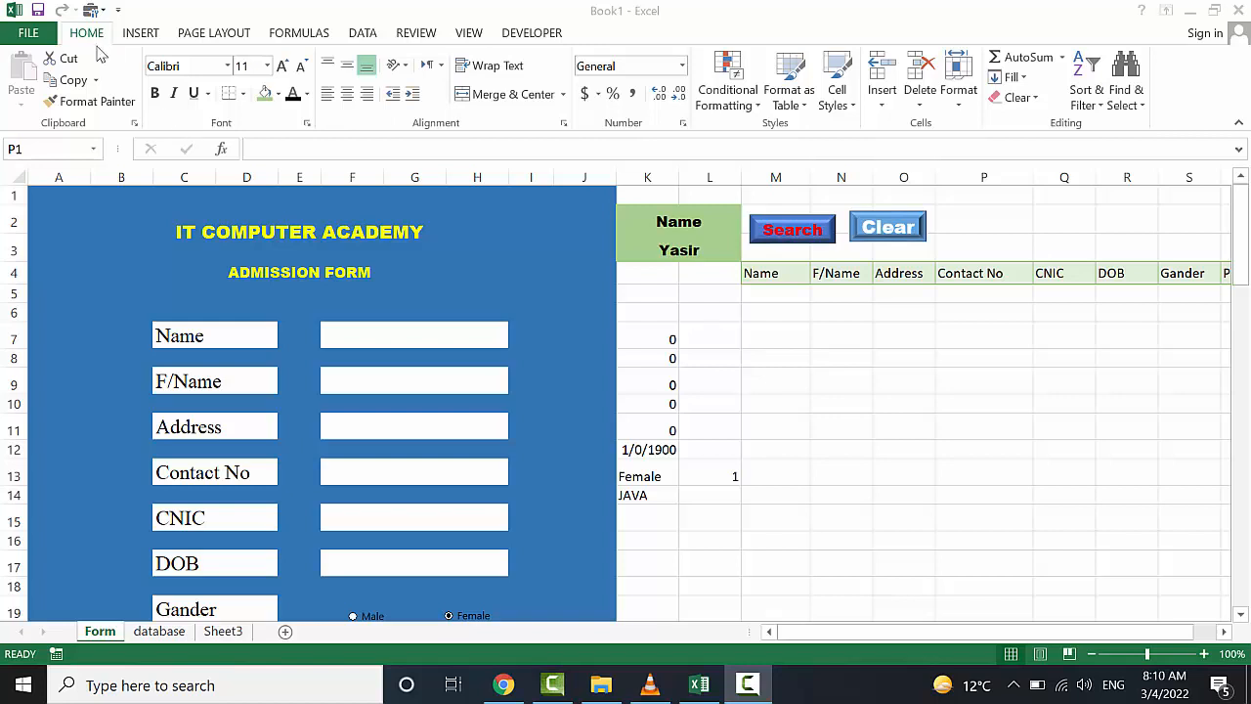
Save the workbook to the Desktop as 'Admission from2', an Excel Macro-Enabled Workbook
{"action": "left_click", "coordinate": [33, 32]}
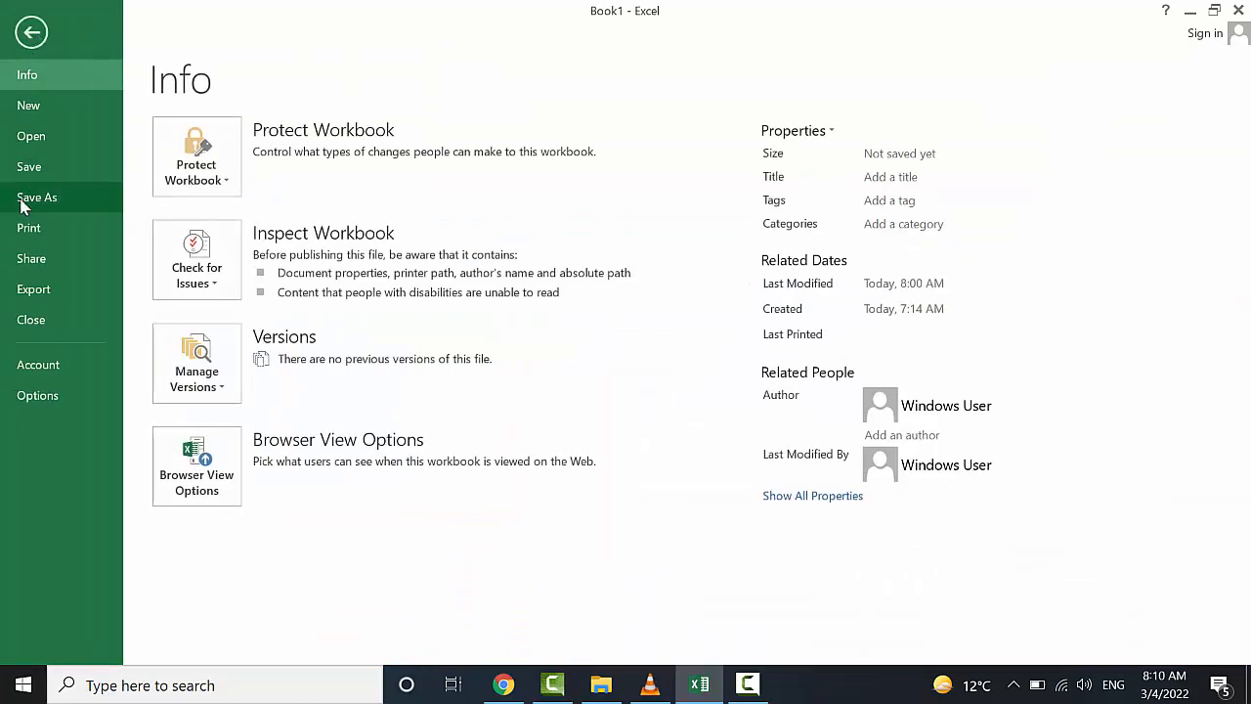
{"action": "left_click", "coordinate": [56, 199]}
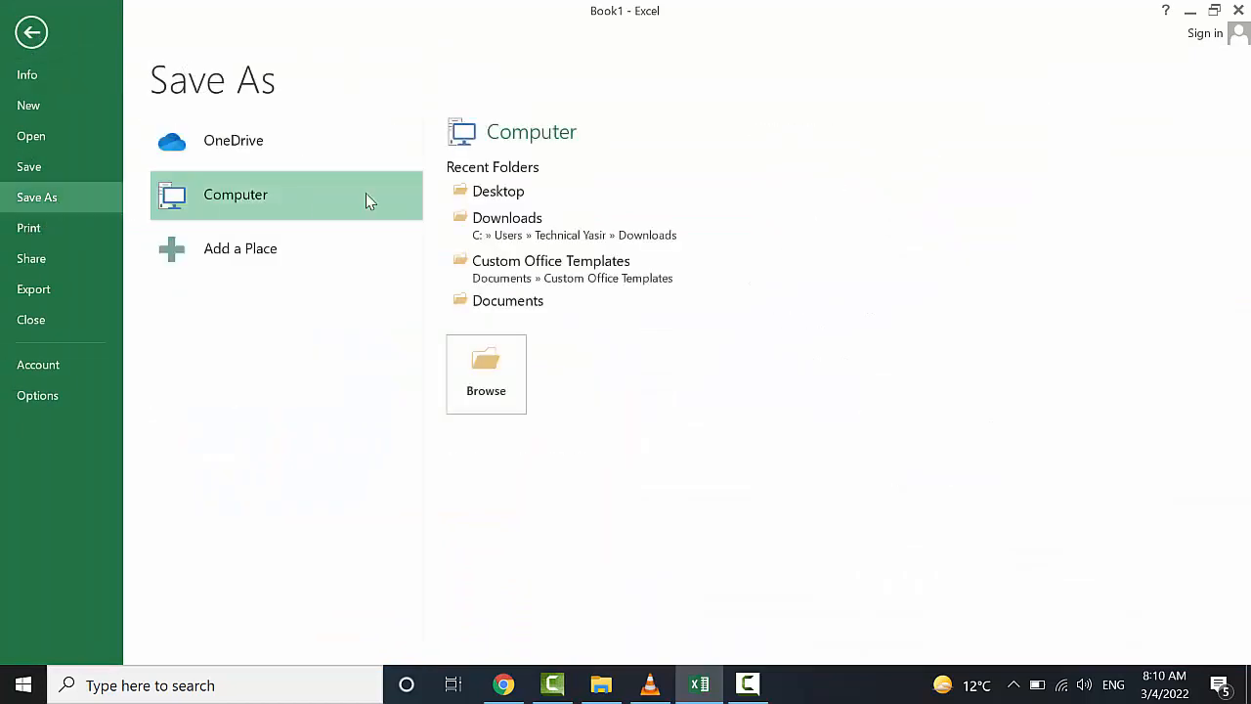
{"action": "left_click", "coordinate": [503, 196]}
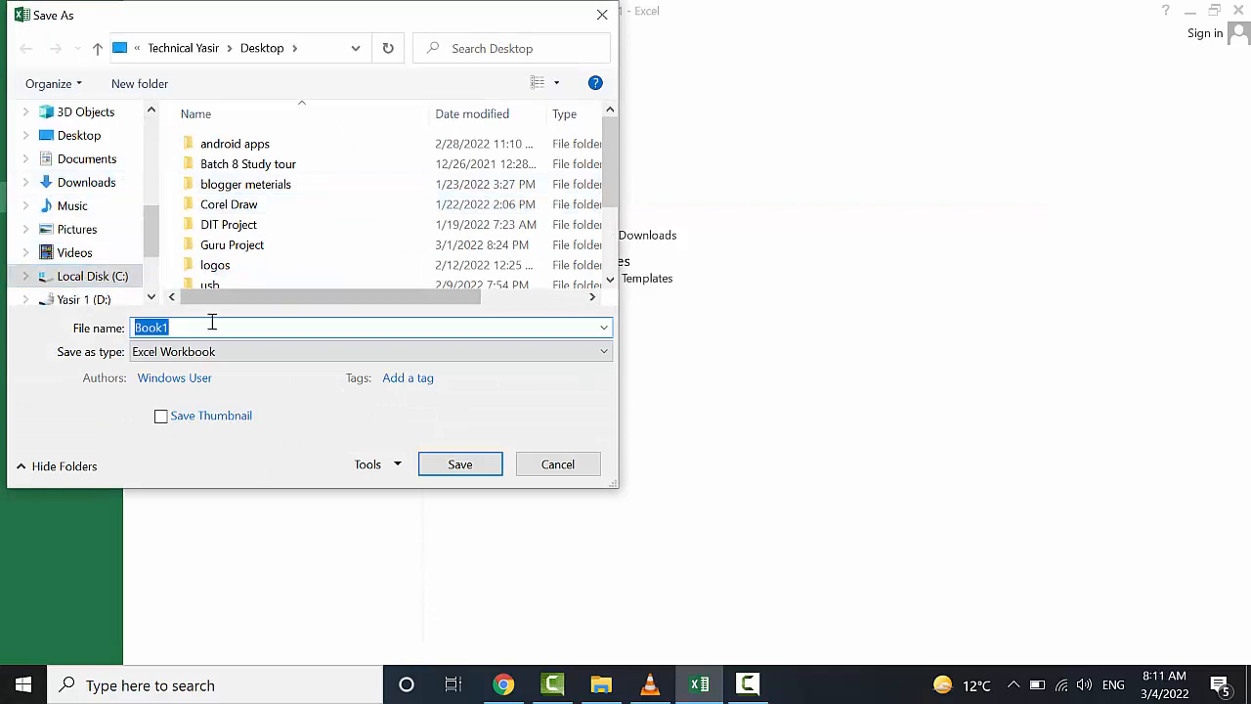
{"action": "type", "text": "A"}
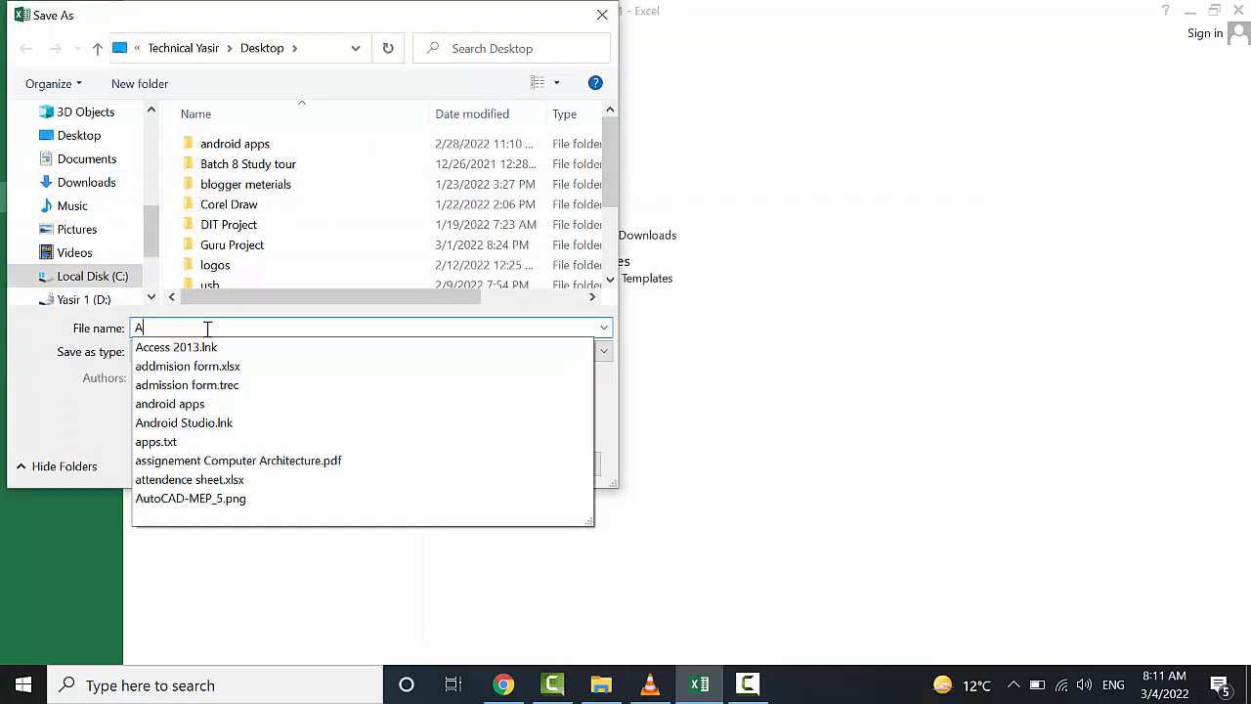
{"action": "type", "text": "dmission"}
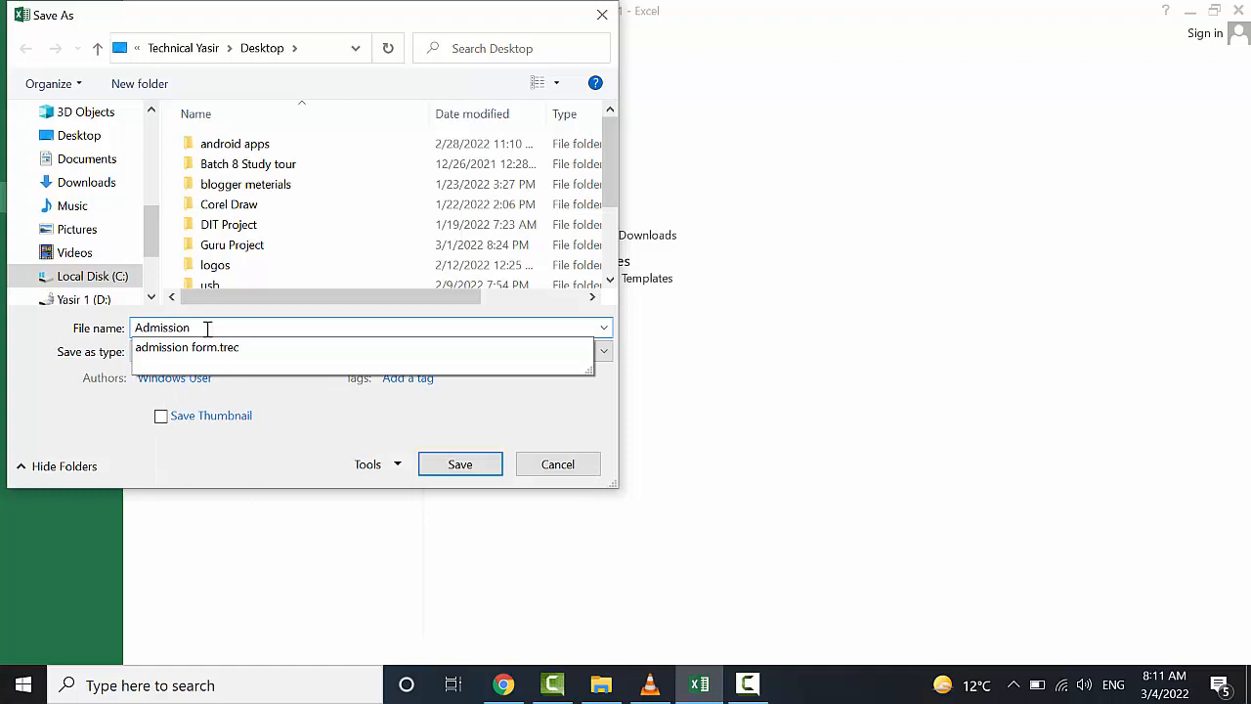
{"action": "type", "text": " from2"}
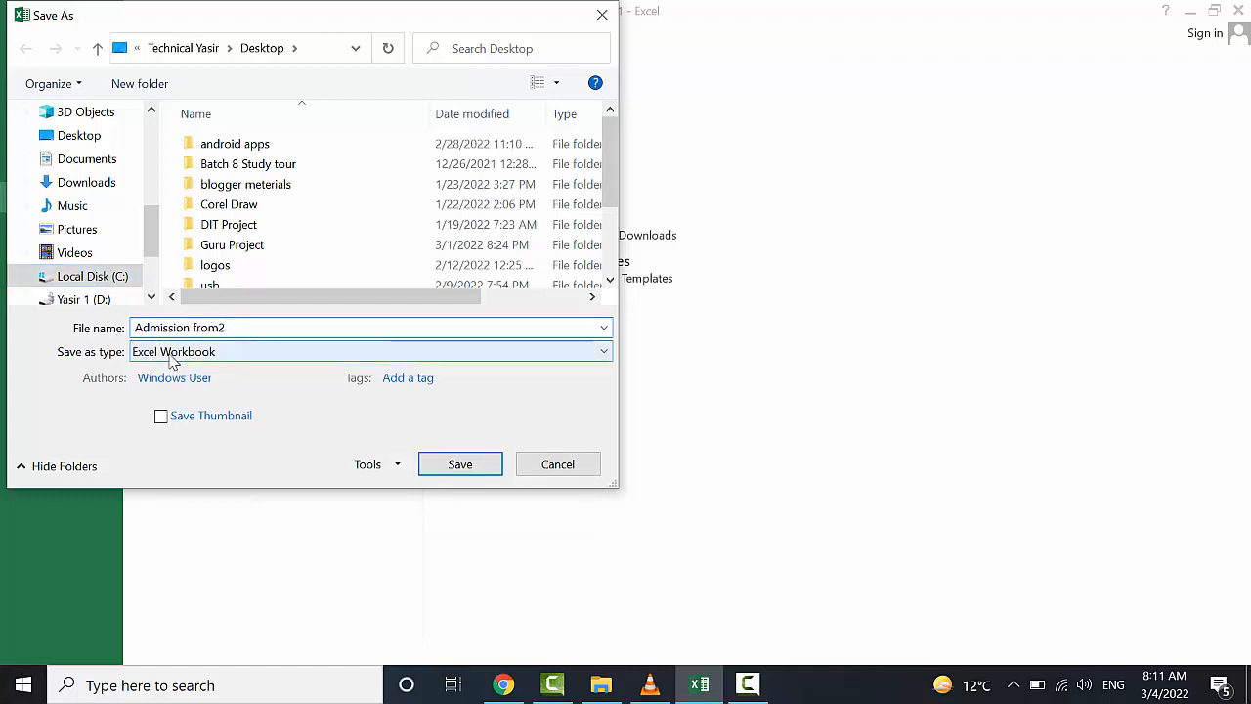
{"action": "left_click", "coordinate": [171, 352]}
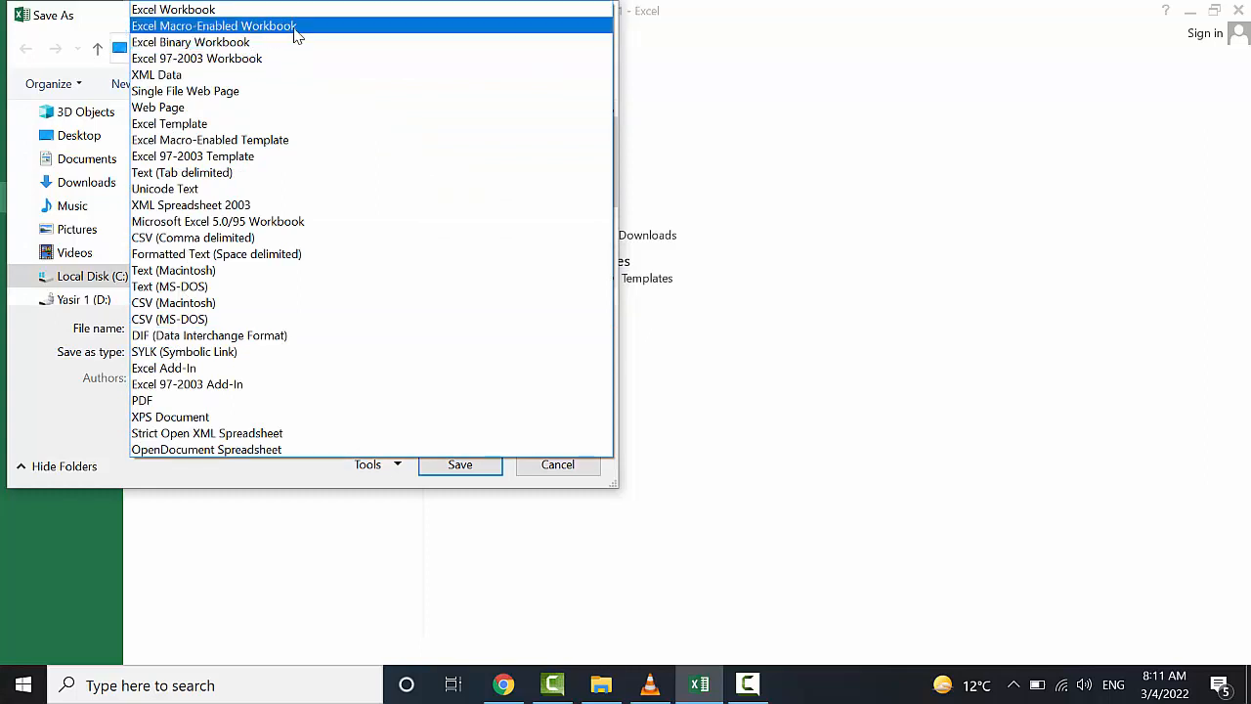
{"action": "left_click", "coordinate": [296, 26]}
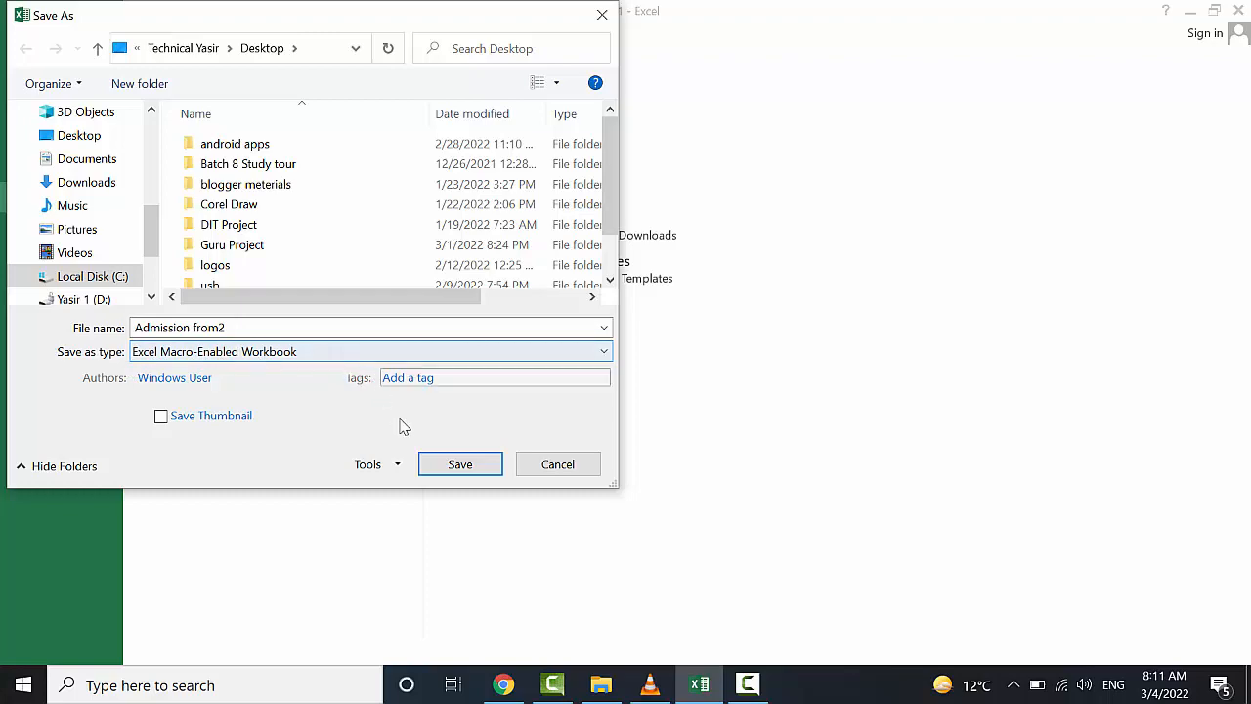
{"action": "left_click", "coordinate": [450, 463]}
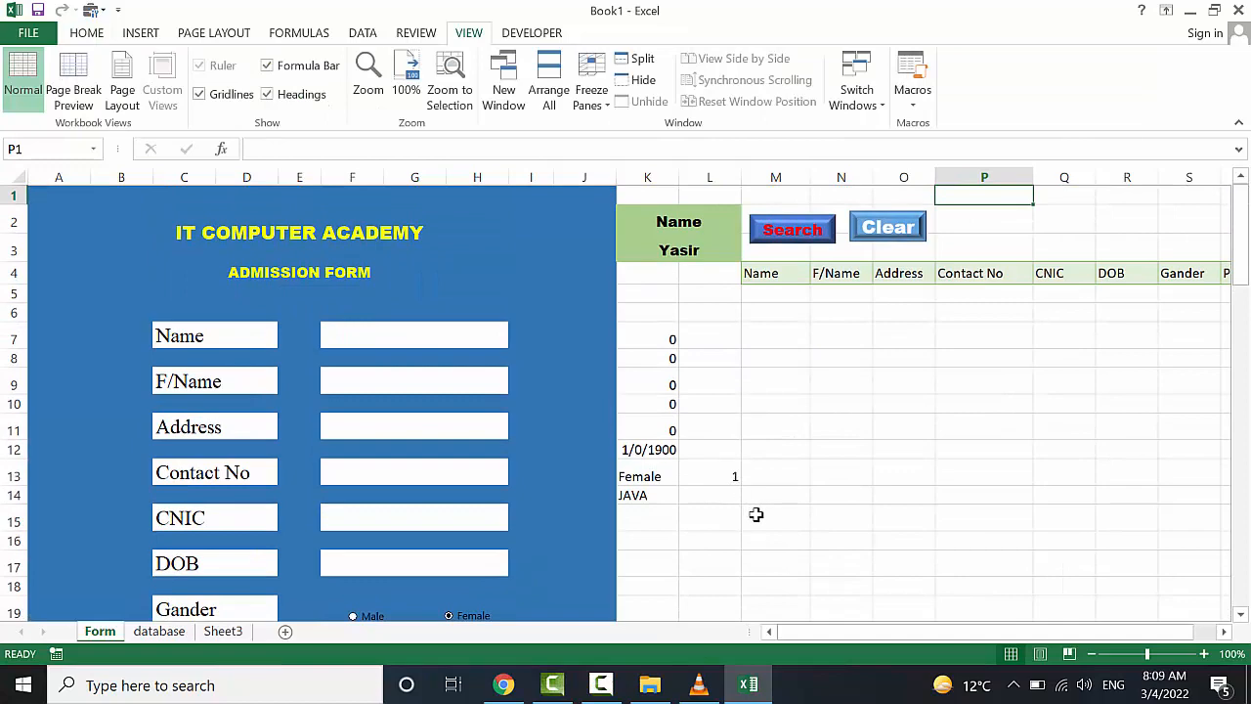
{"action": "scroll", "coordinate": [765, 461], "scroll_direction": "down", "scroll_amount": 1}
{"action": "scroll", "coordinate": [887, 451], "scroll_direction": "up", "scroll_amount": 1}
{"action": "scroll", "coordinate": [887, 451], "scroll_direction": "right", "scroll_amount": 1}
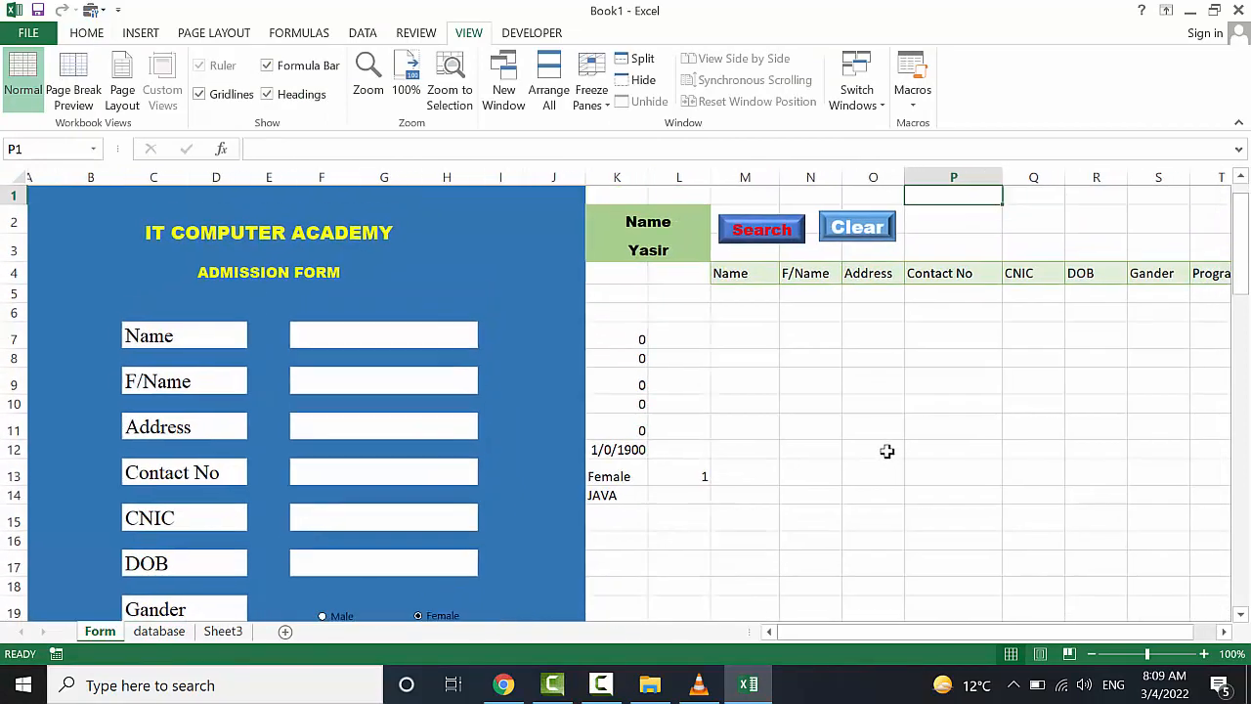
{"action": "scroll", "coordinate": [888, 451], "scroll_direction": "left", "scroll_amount": 1}
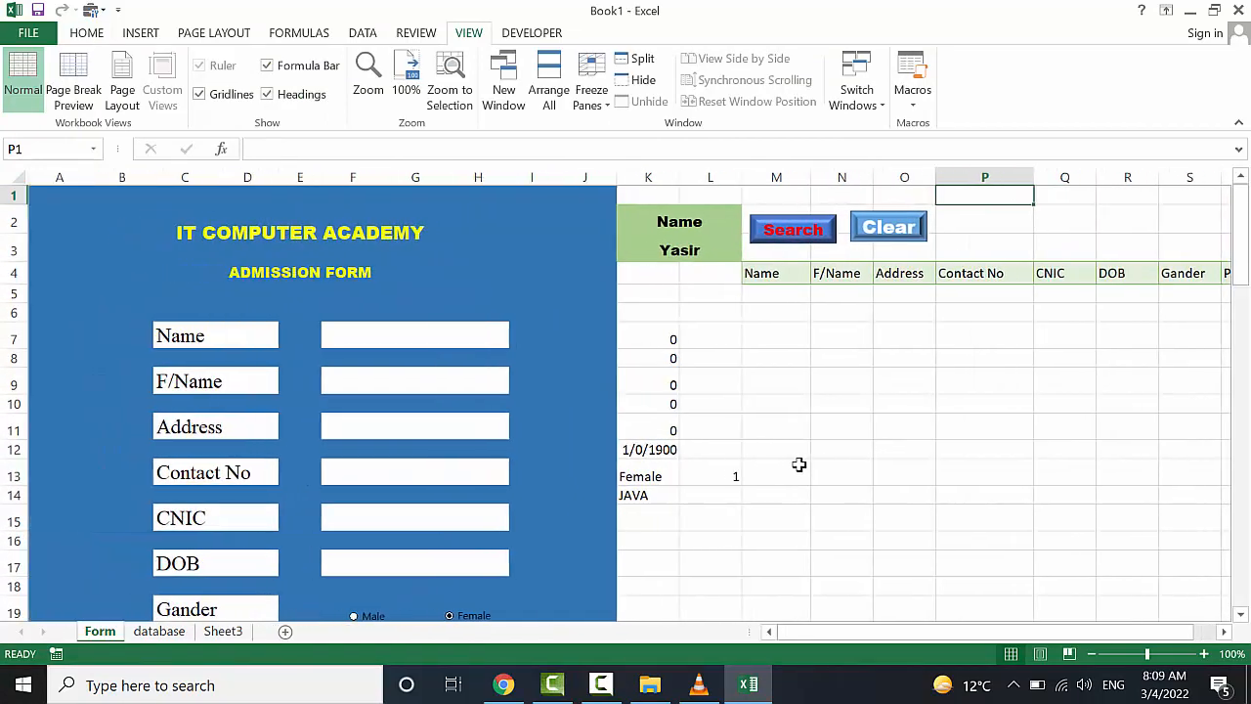